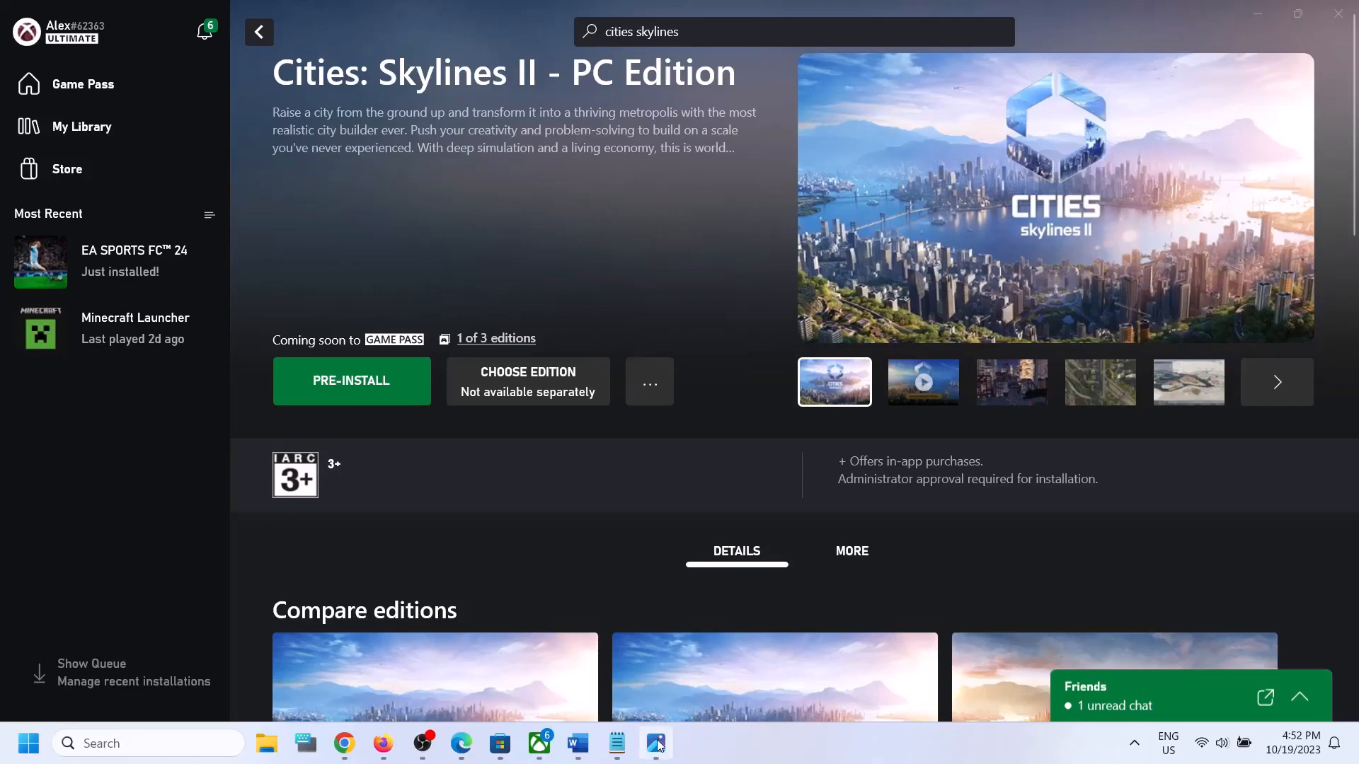
Step: Review the installation error screenshot, and read Step 1 of the Word notes about using the same account in both apps
click(657, 745)
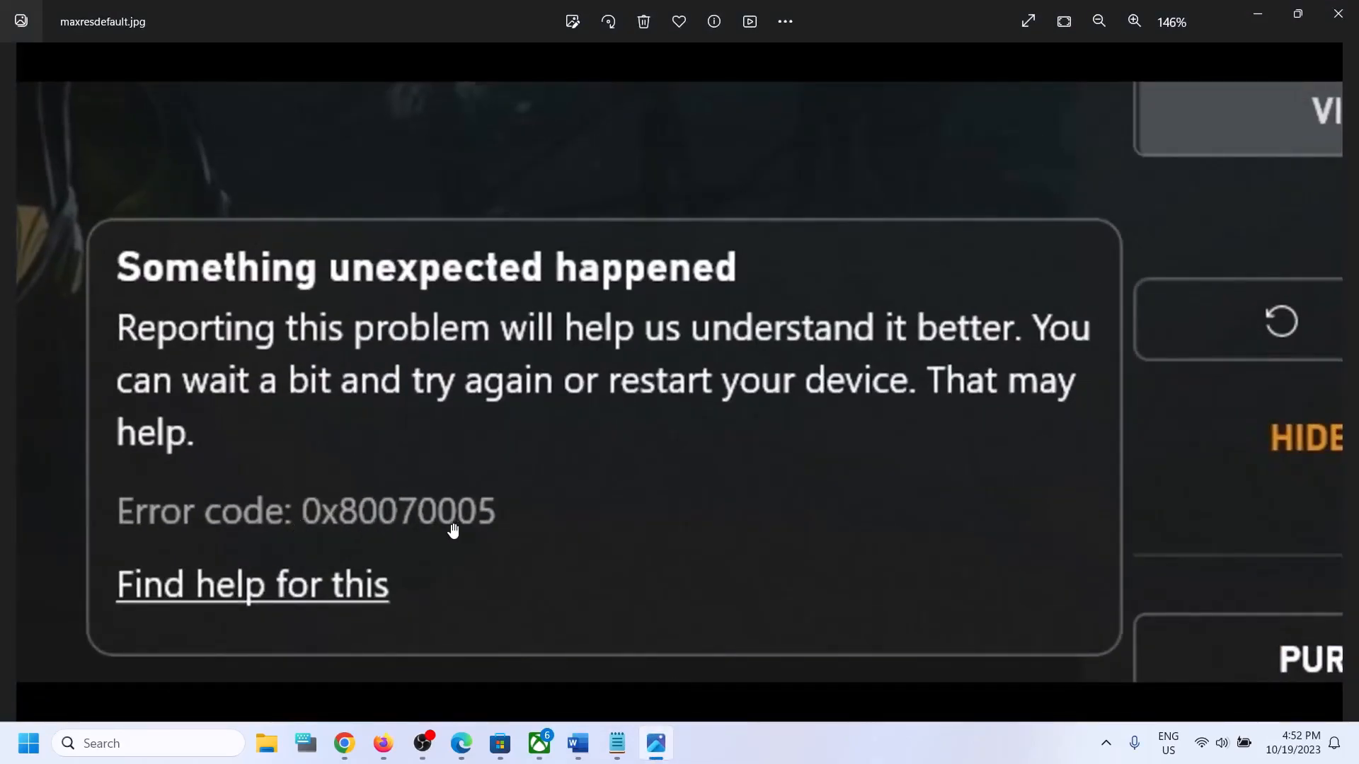
click(1270, 12)
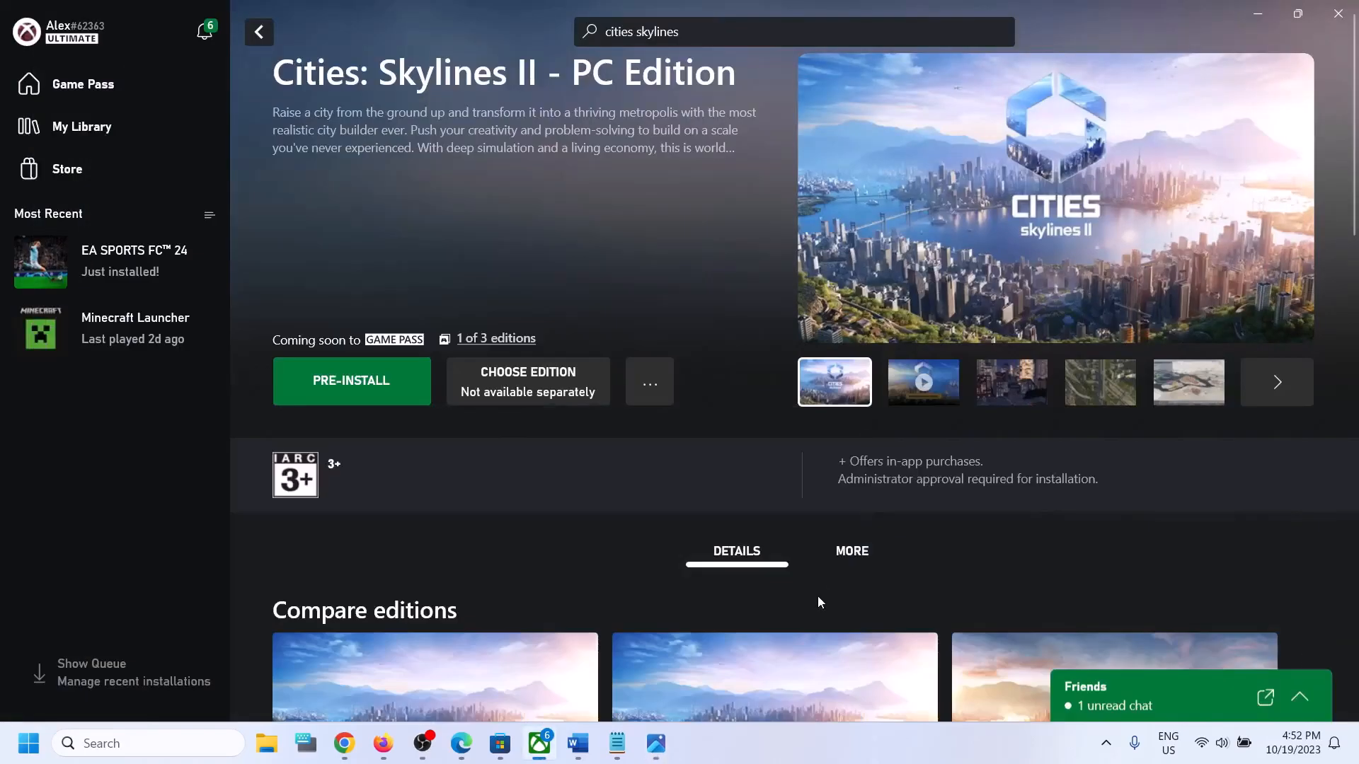
click(806, 755)
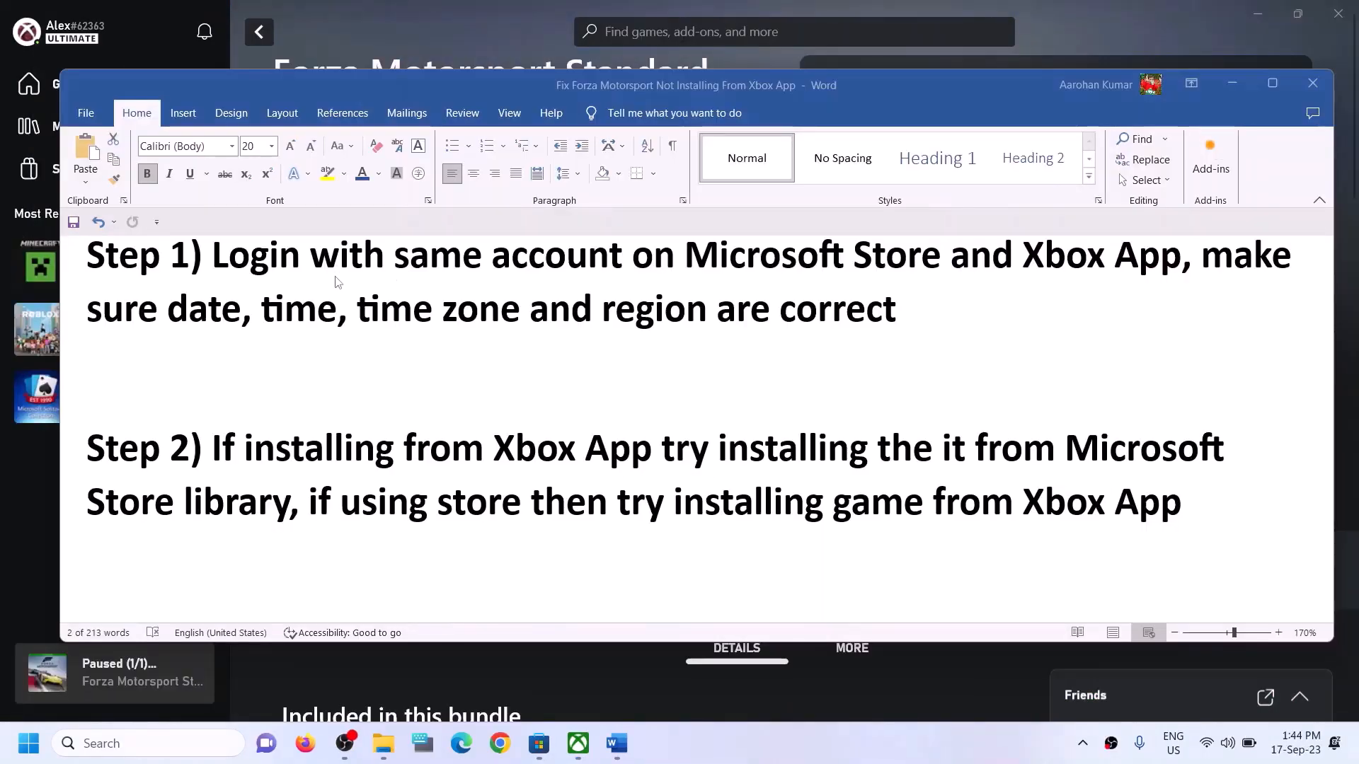
drag(217, 253, 1180, 263)
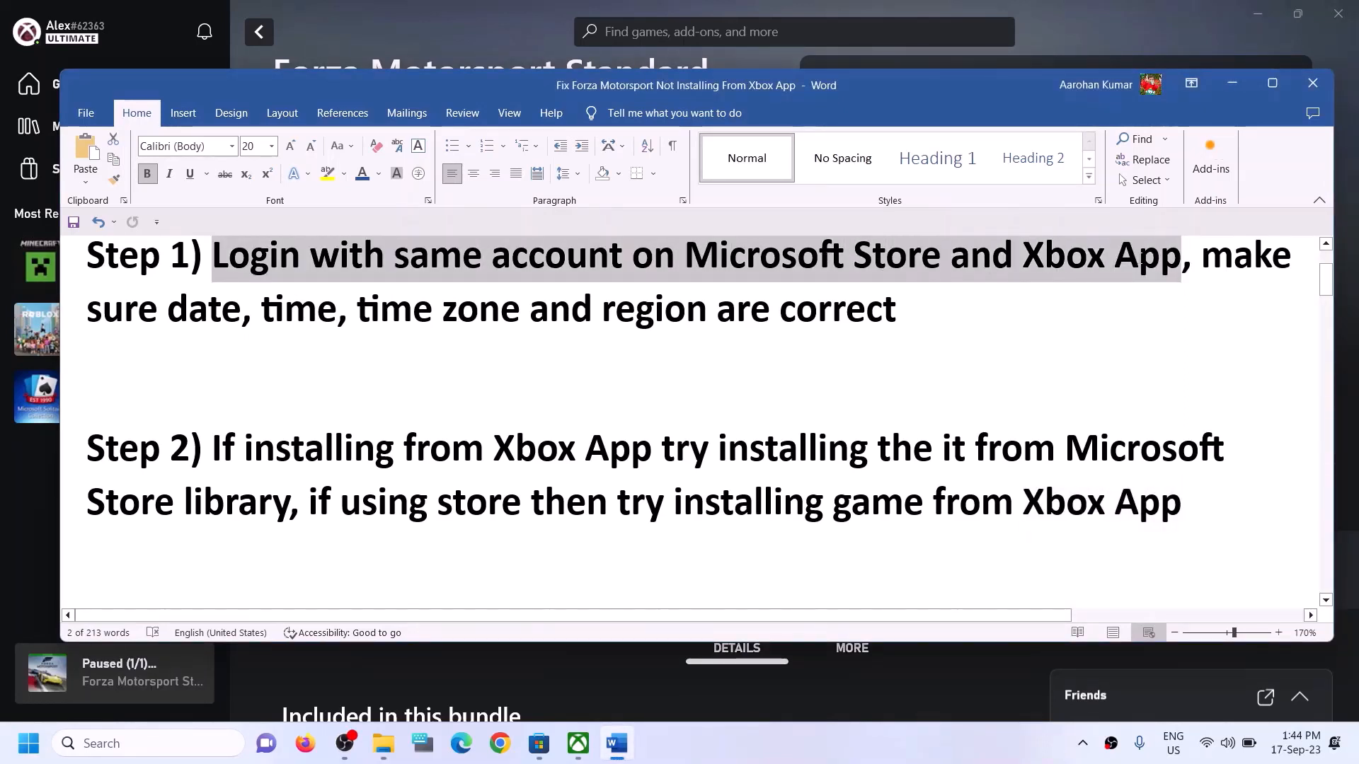
Step: Switch to Microsoft Store and sign out of the current account
click(559, 743)
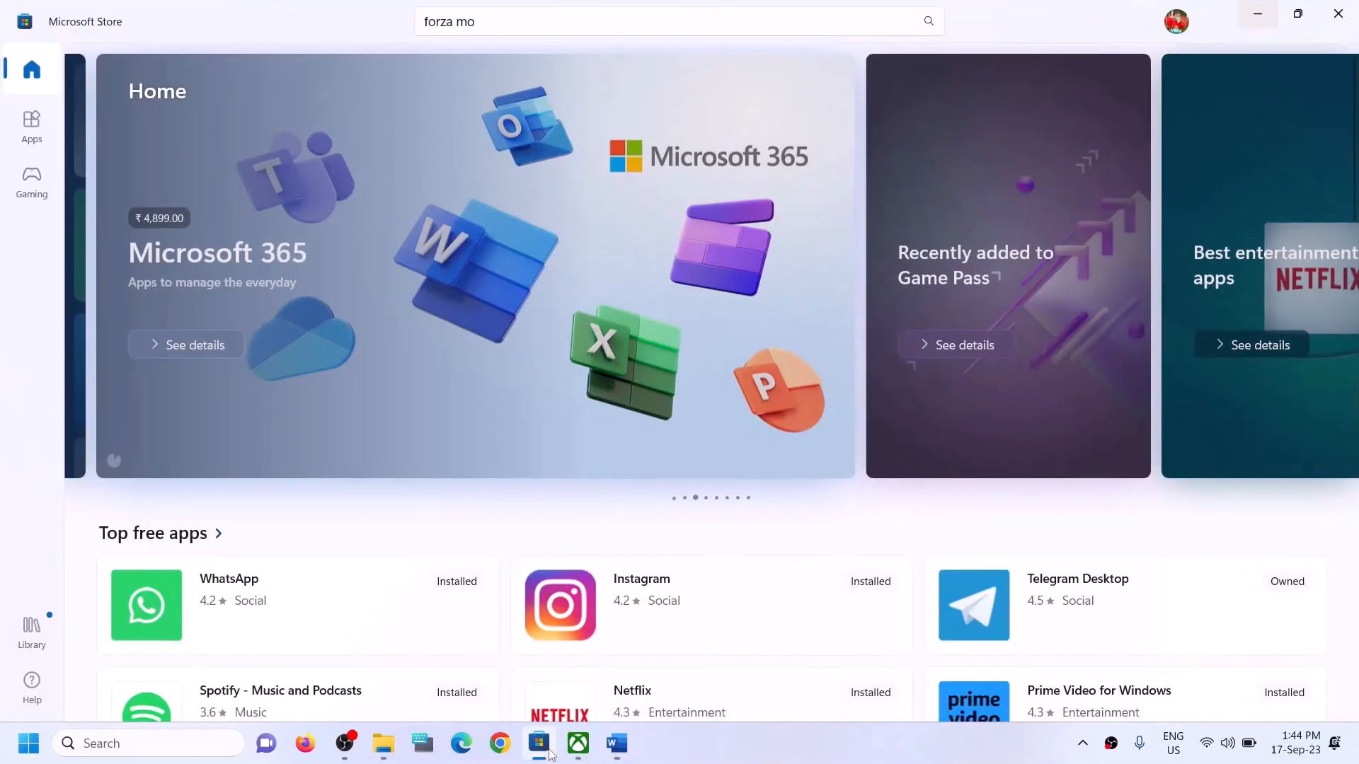
click(1180, 24)
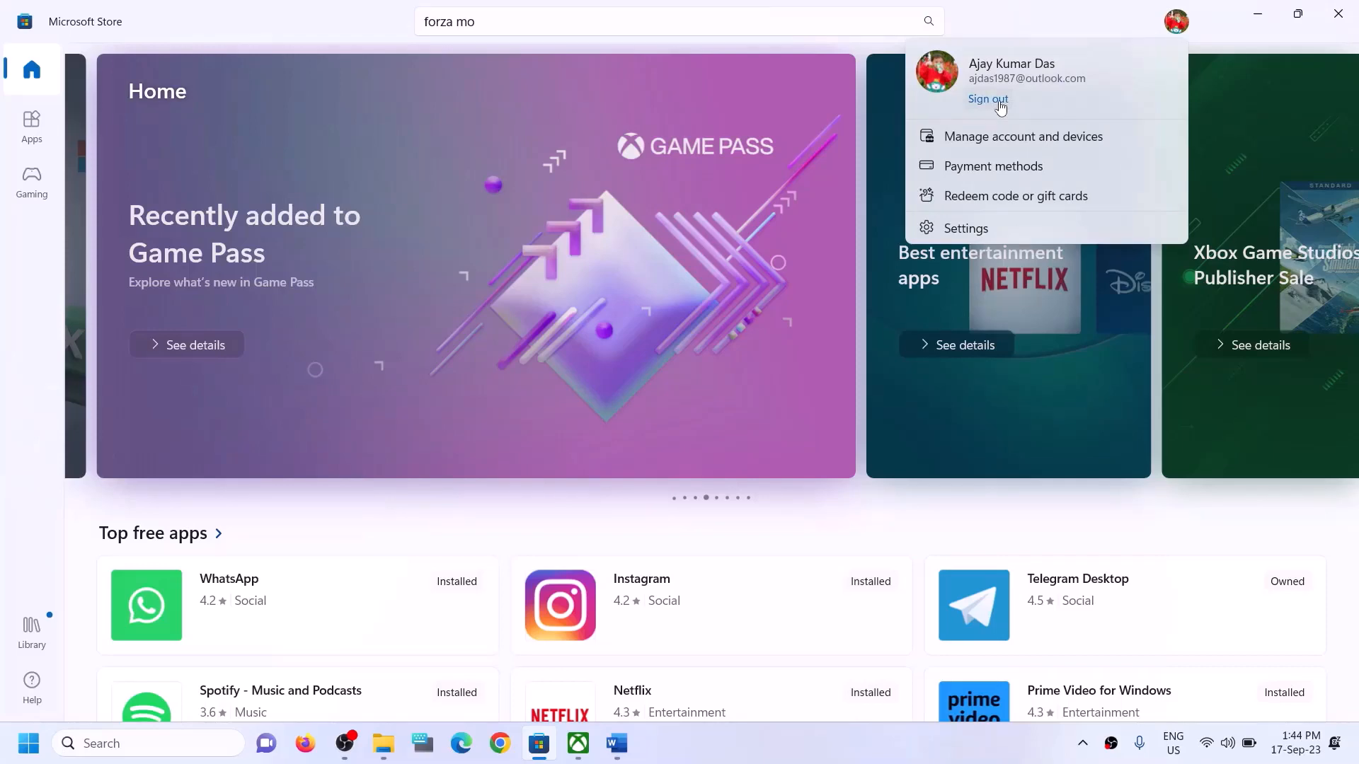
click(999, 103)
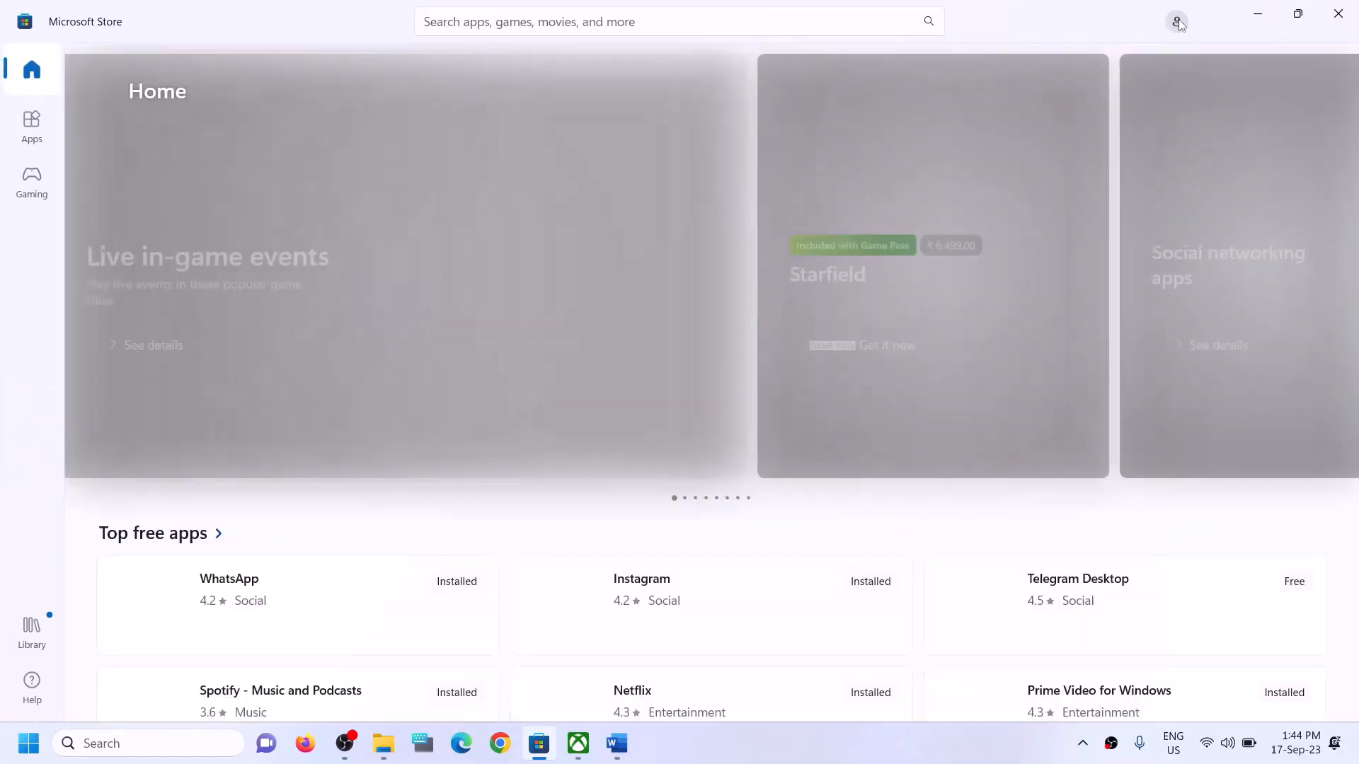
Step: Sign back in to Microsoft Store with the saved Outlook account, entering the Windows PIN to verify identity
click(1177, 22)
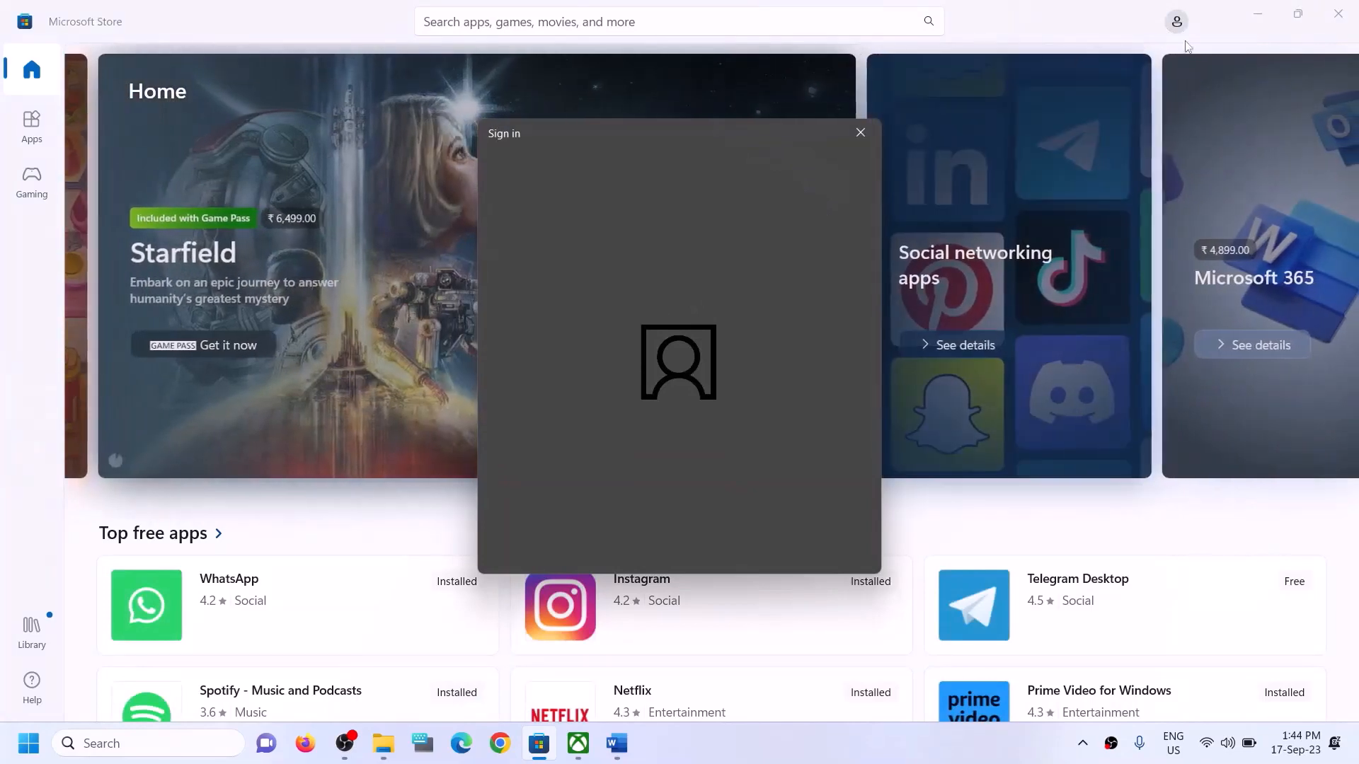
click(622, 322)
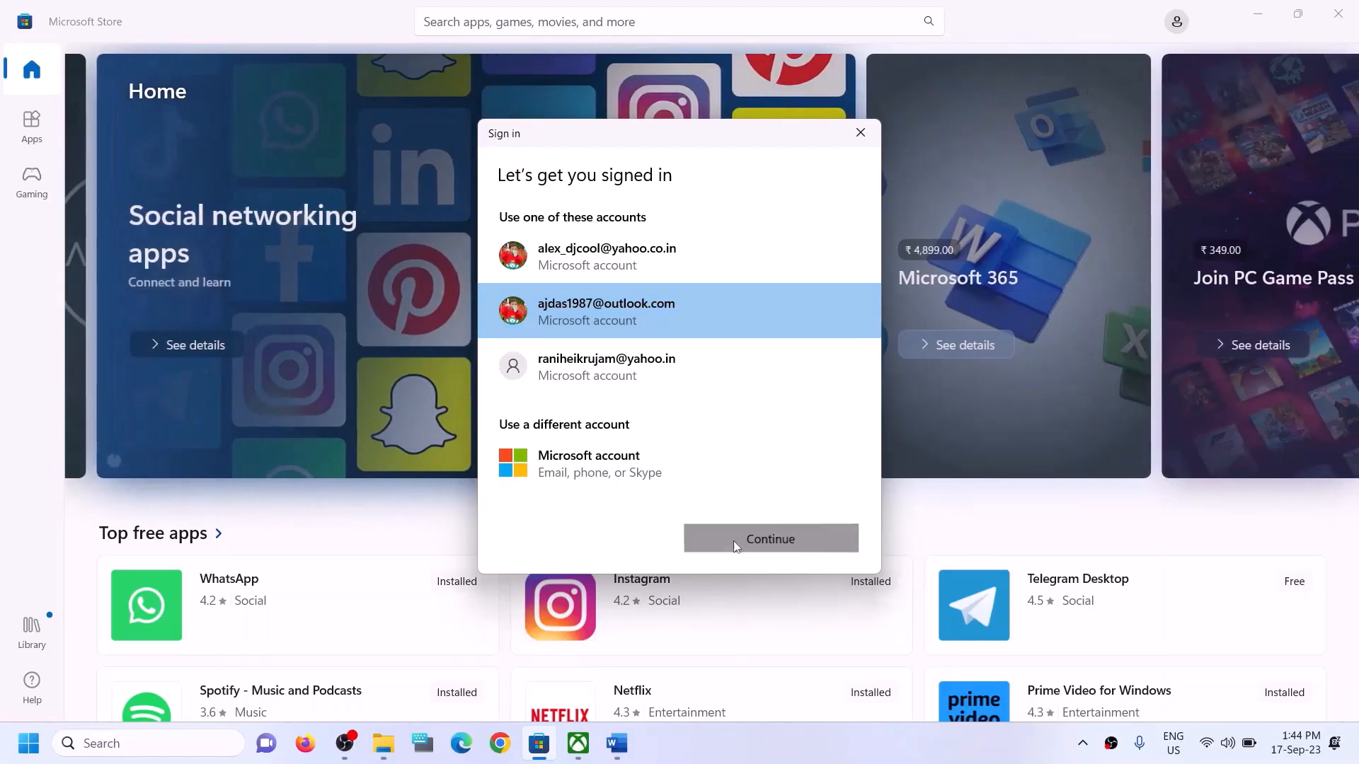
click(734, 542)
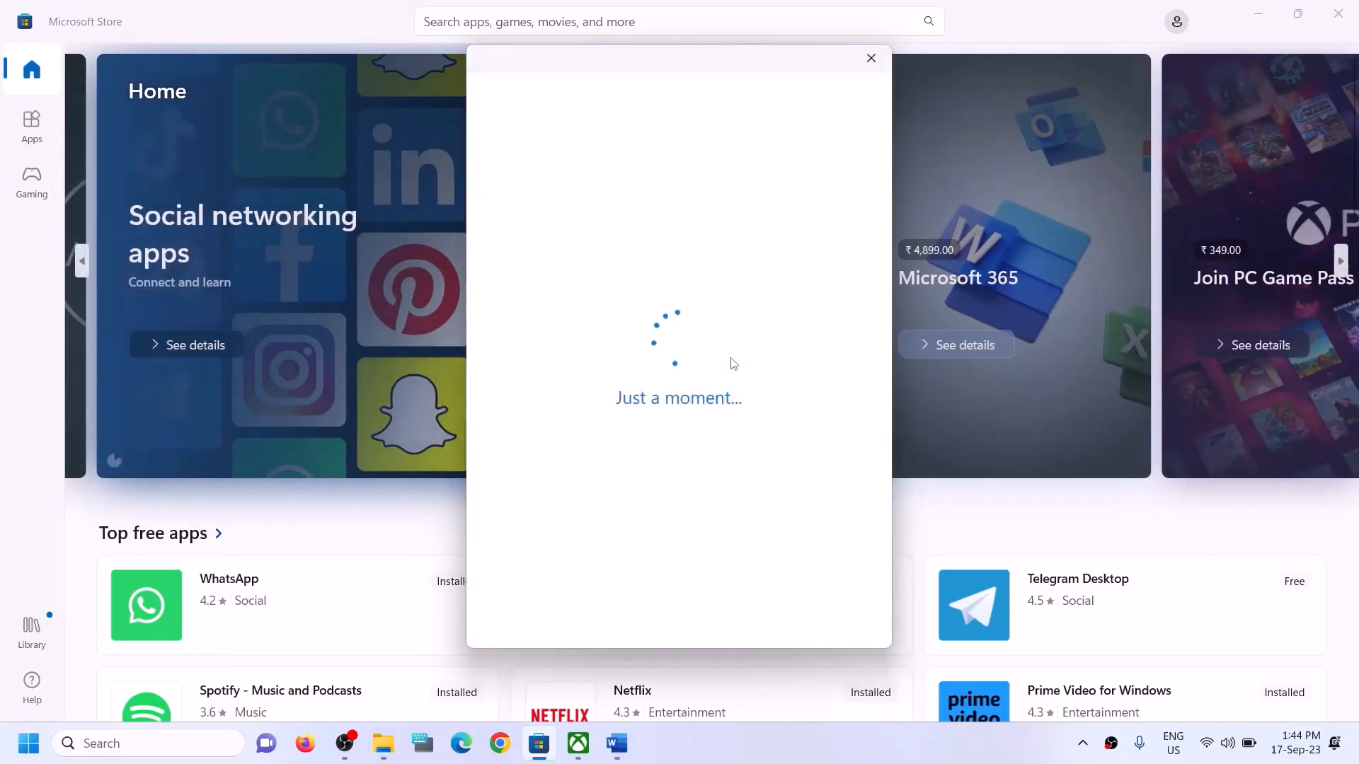
text(•••)
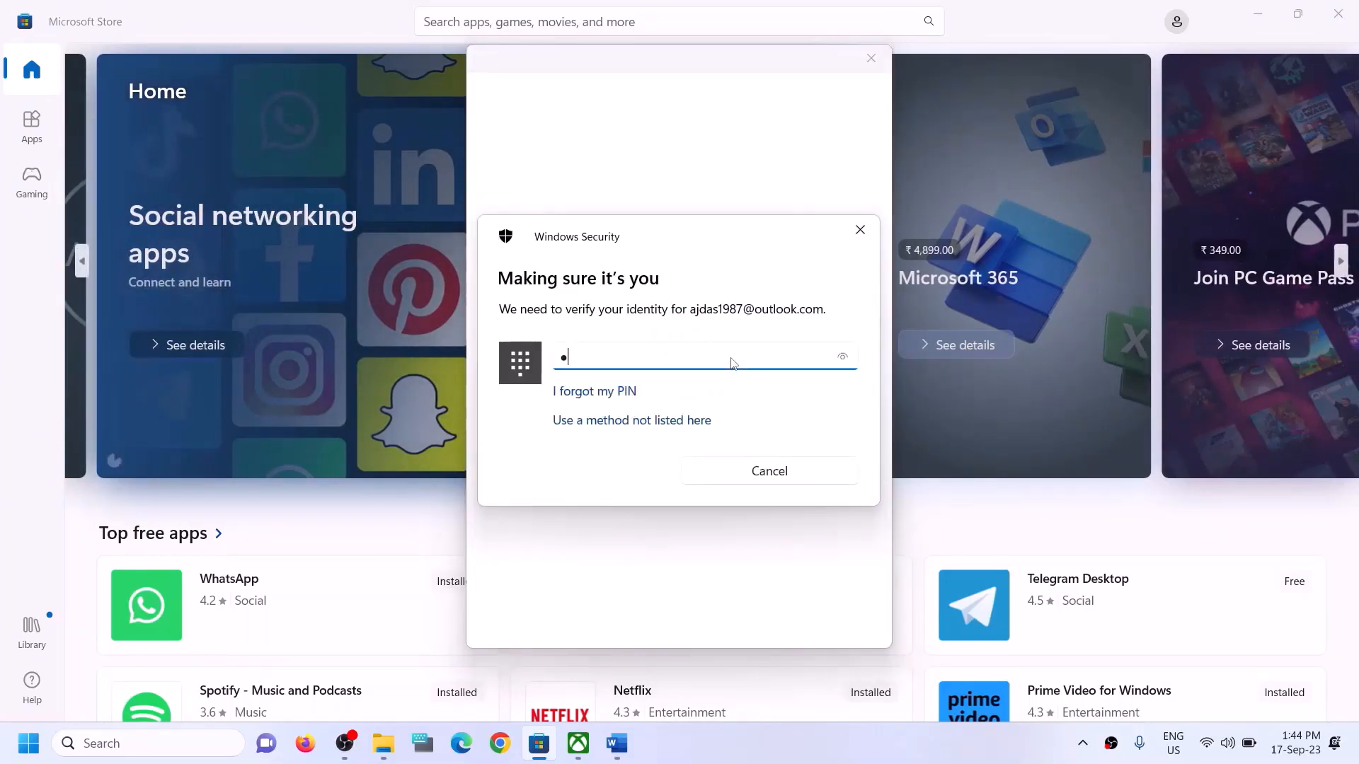
text(•)
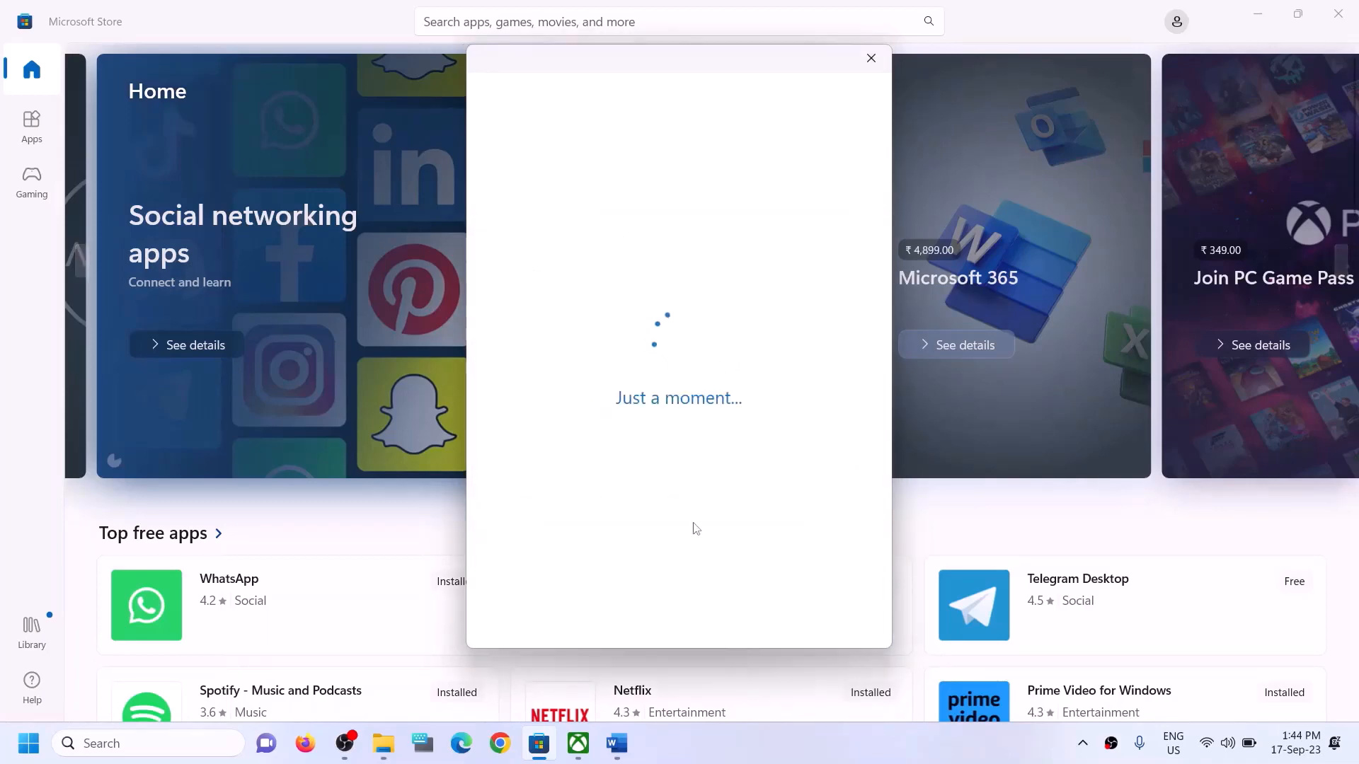
Step: Switch to the Xbox app and sign out of the current profile
click(582, 755)
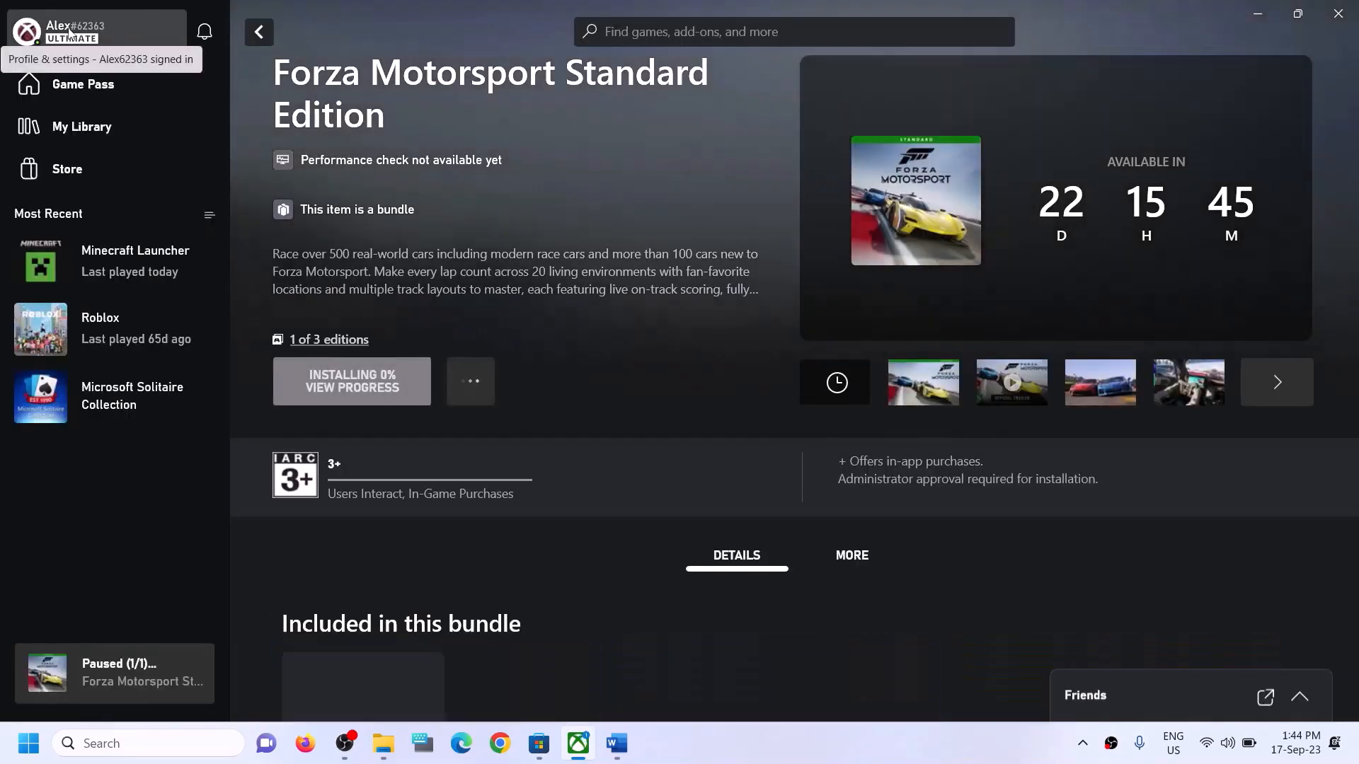
click(69, 31)
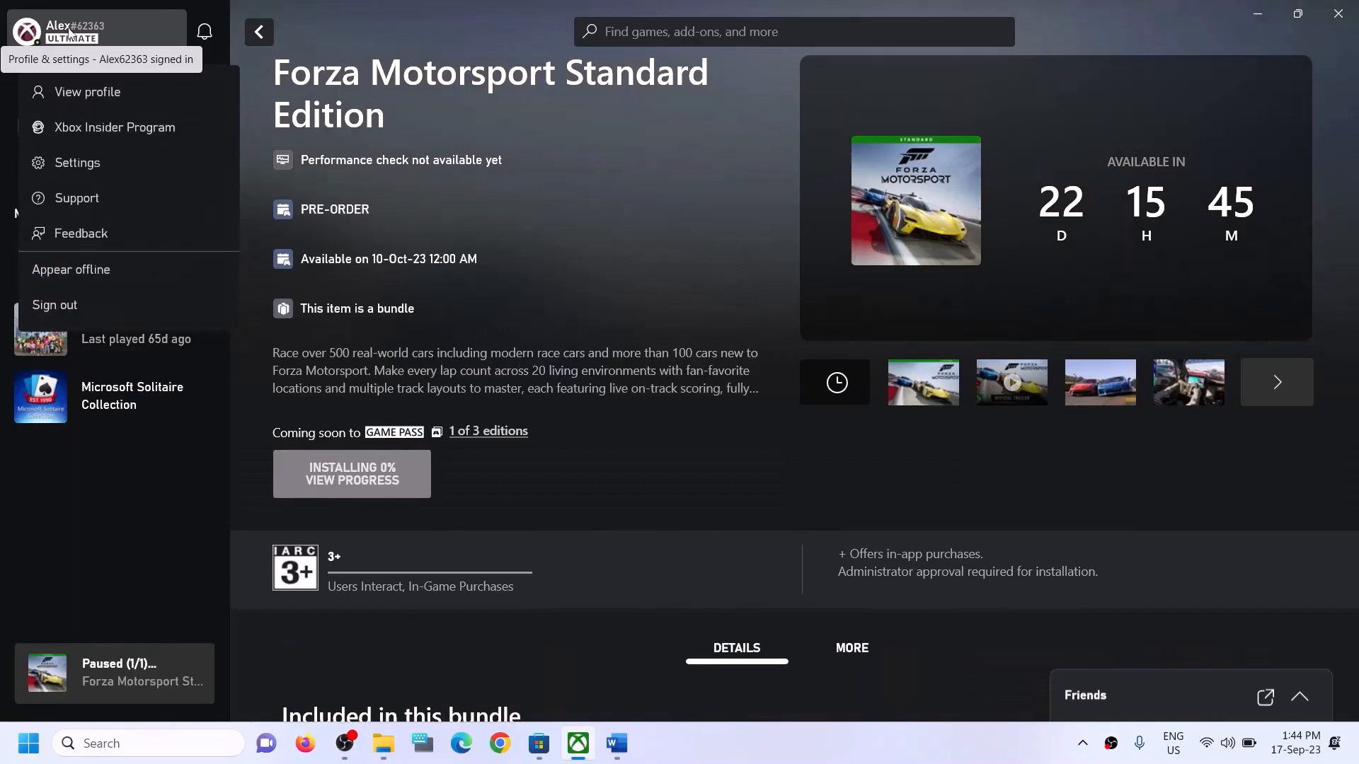
click(50, 308)
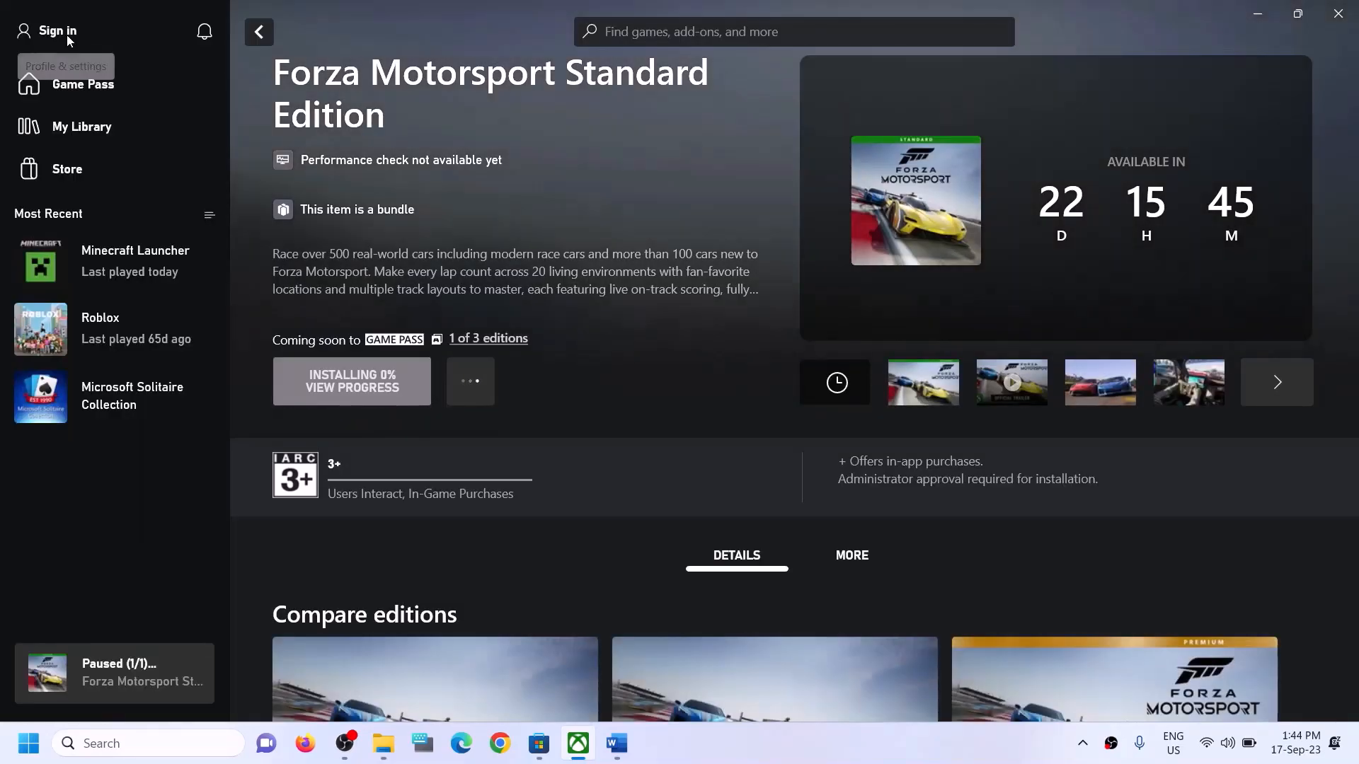
Step: Sign in to the Xbox app, switching to the same saved Outlook account used in Microsoft Store
click(67, 35)
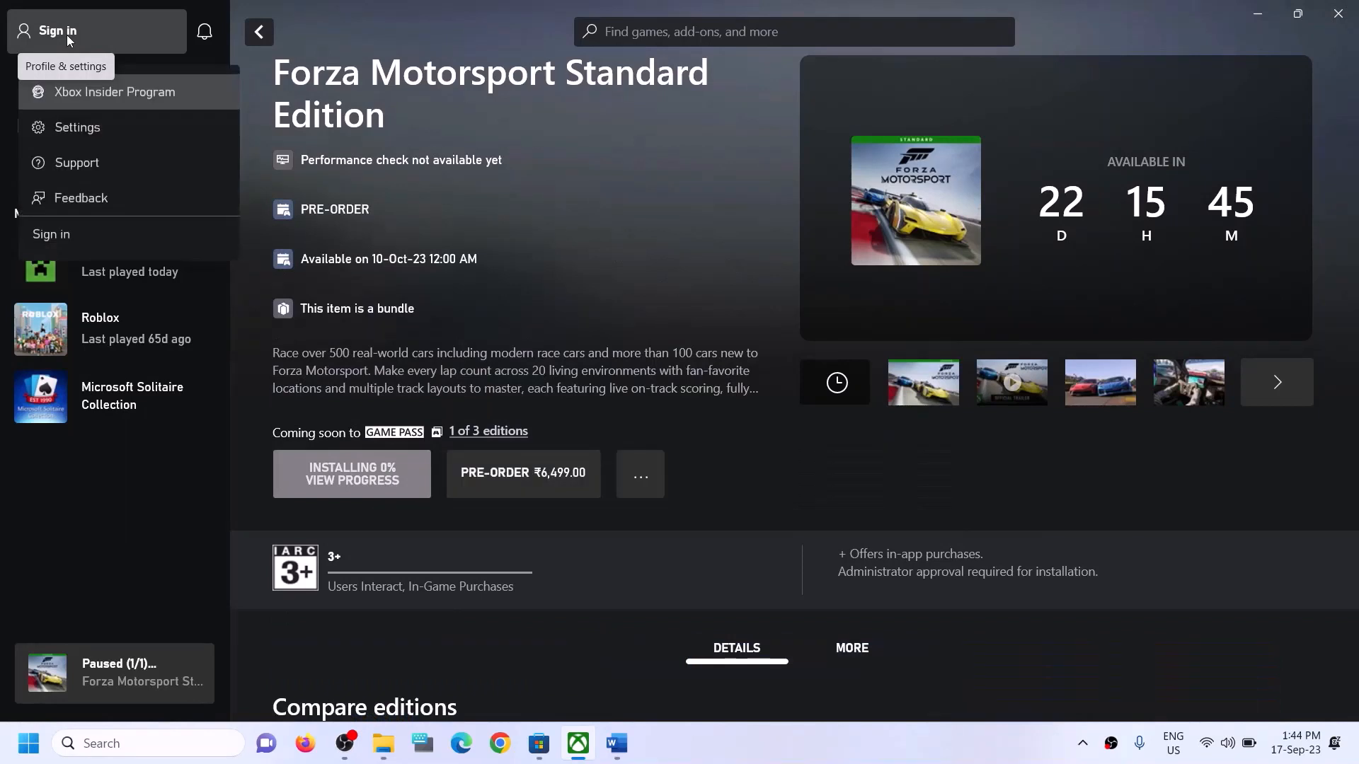
click(51, 236)
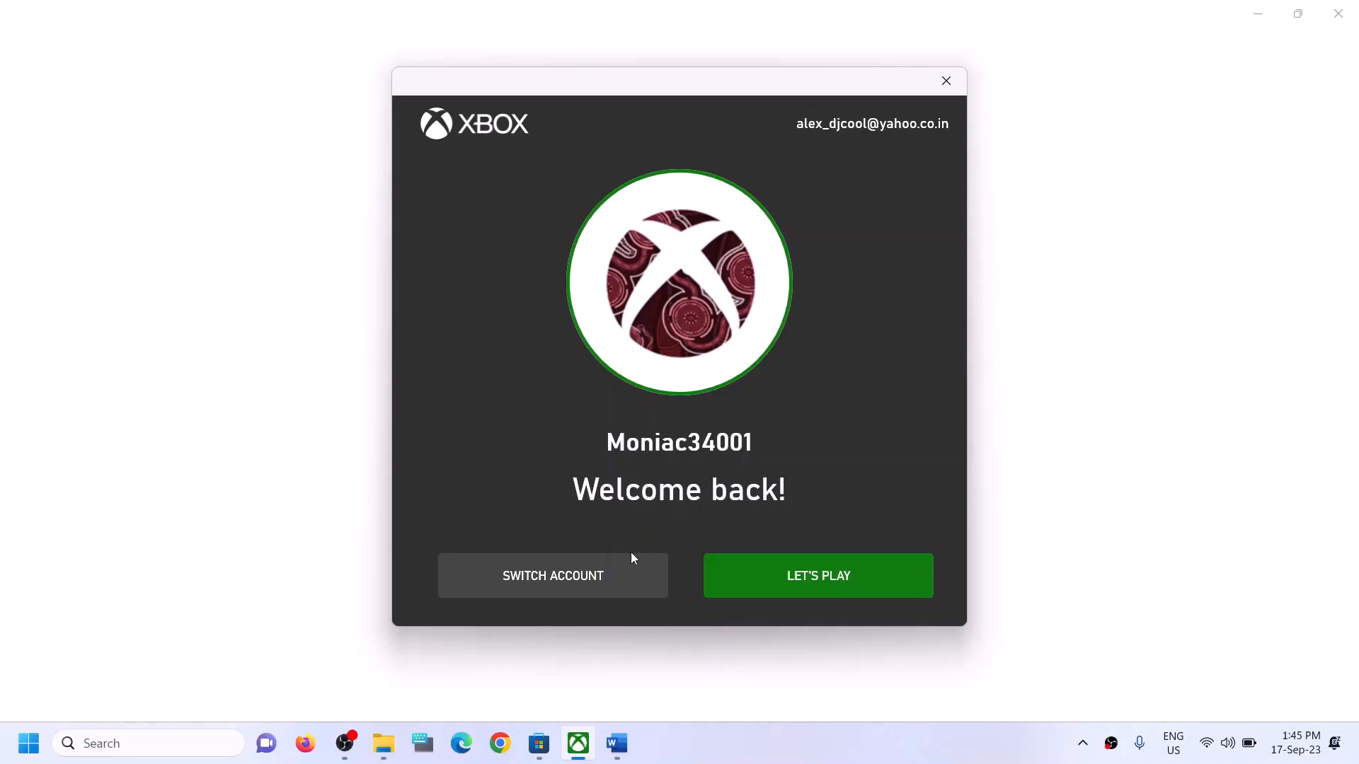
click(543, 572)
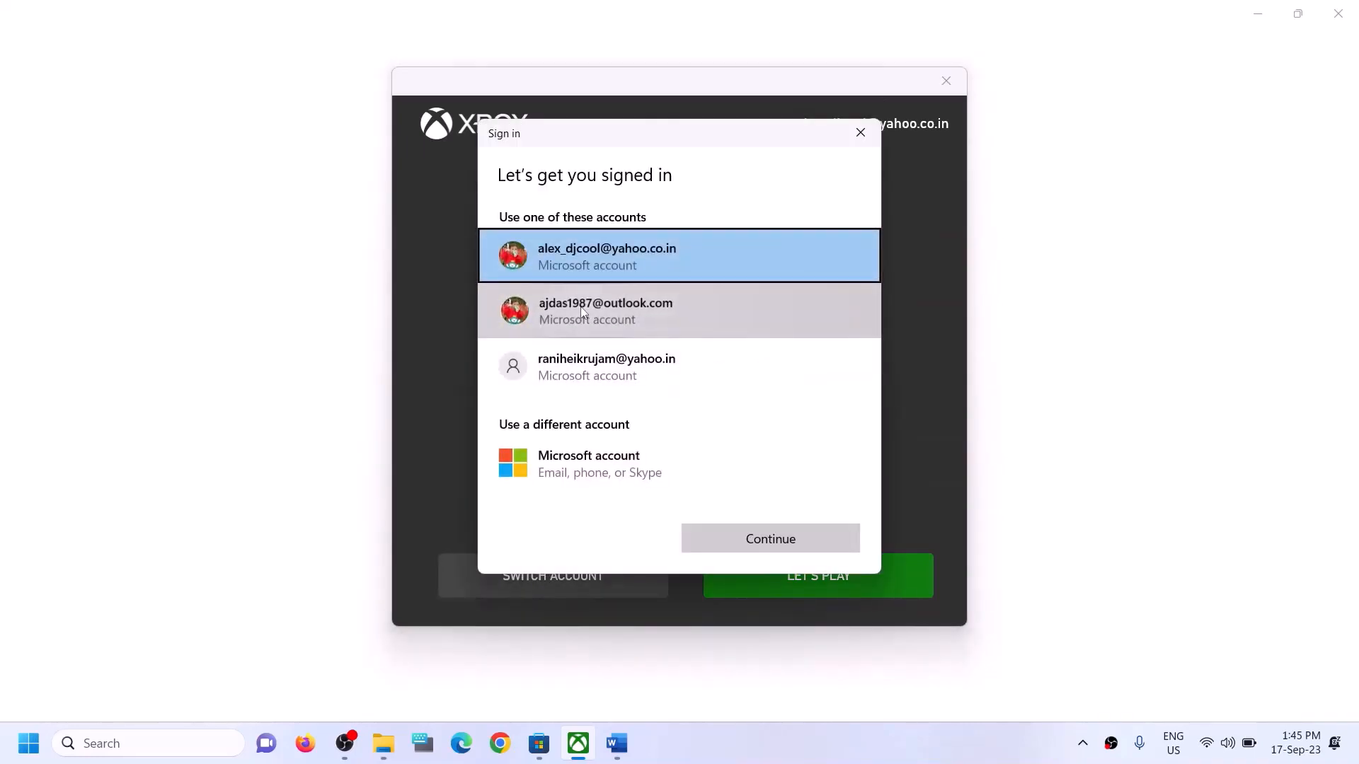
click(581, 312)
click(782, 549)
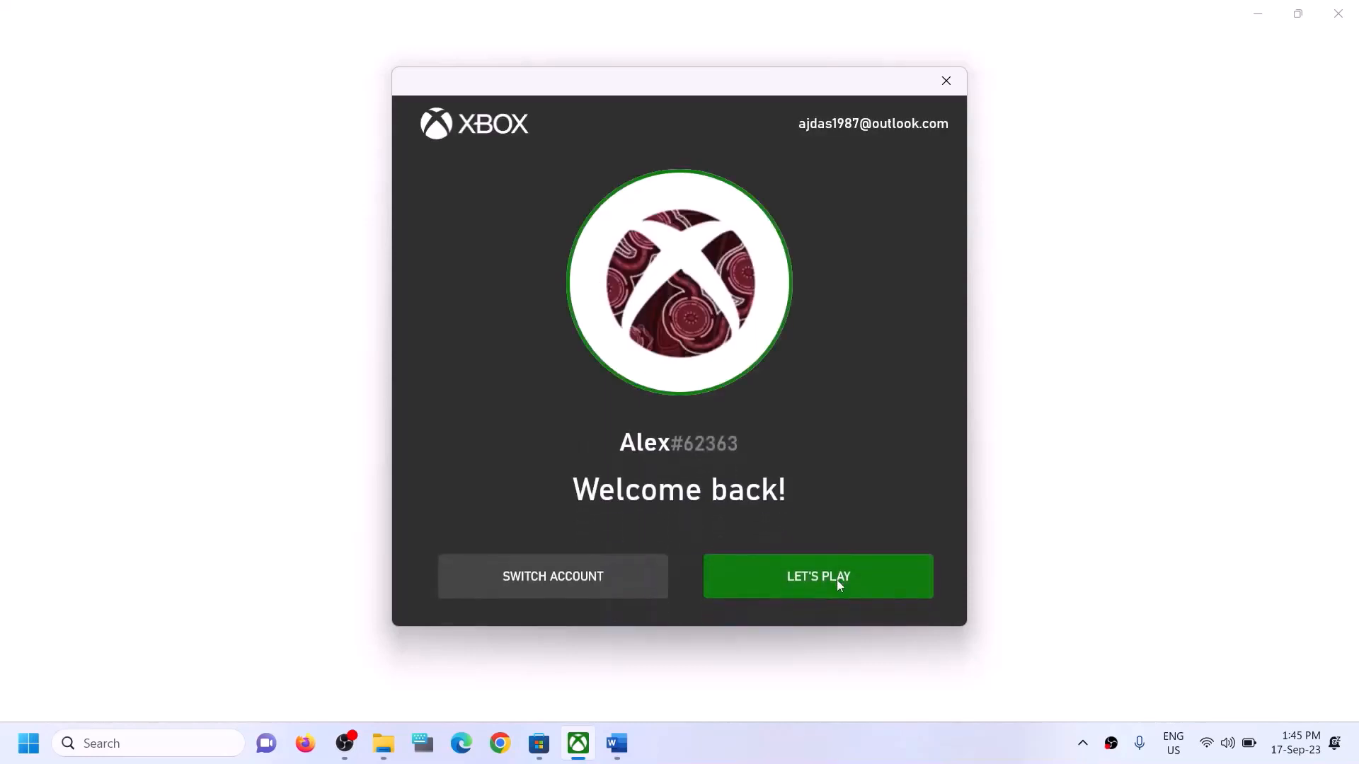
click(766, 588)
Step: Read the first half of Step 2 in the Word notes, about installing from the Microsoft Store library
click(617, 759)
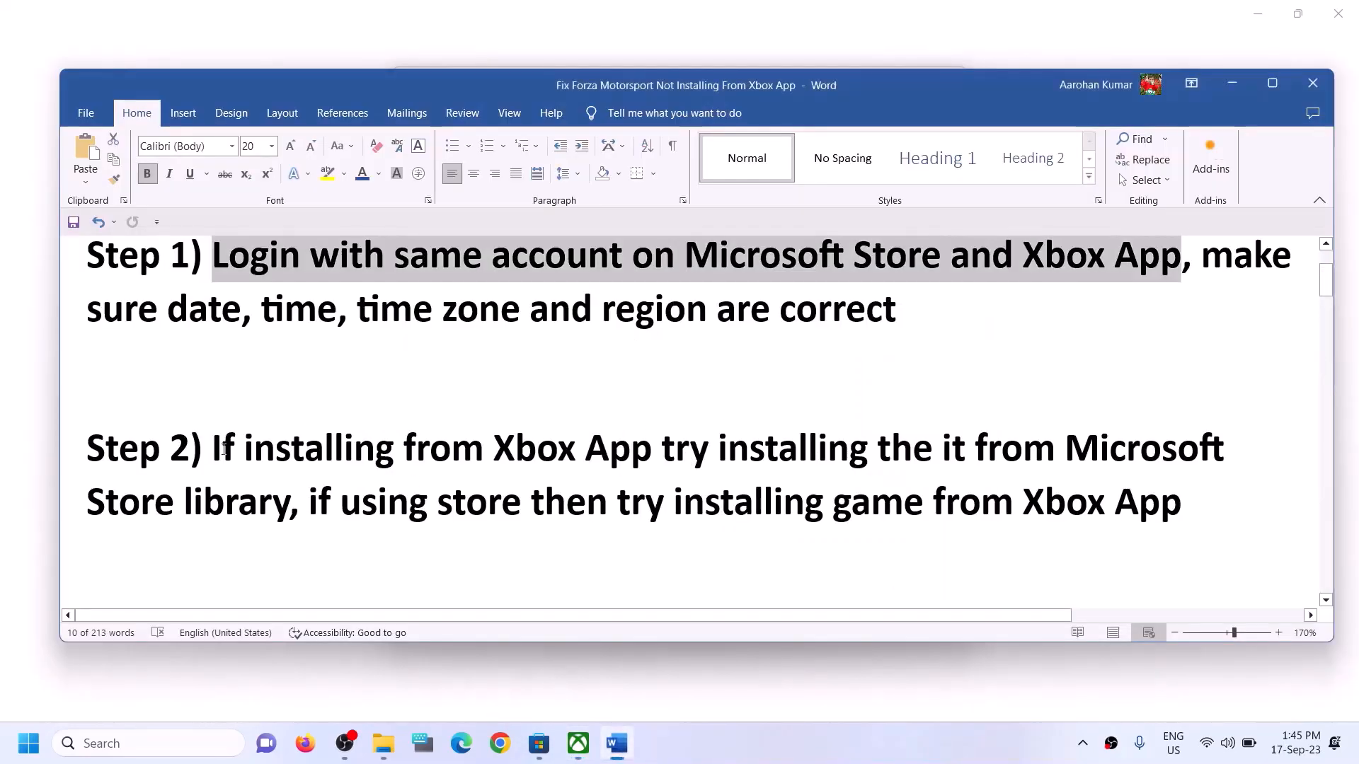
drag(225, 448, 290, 504)
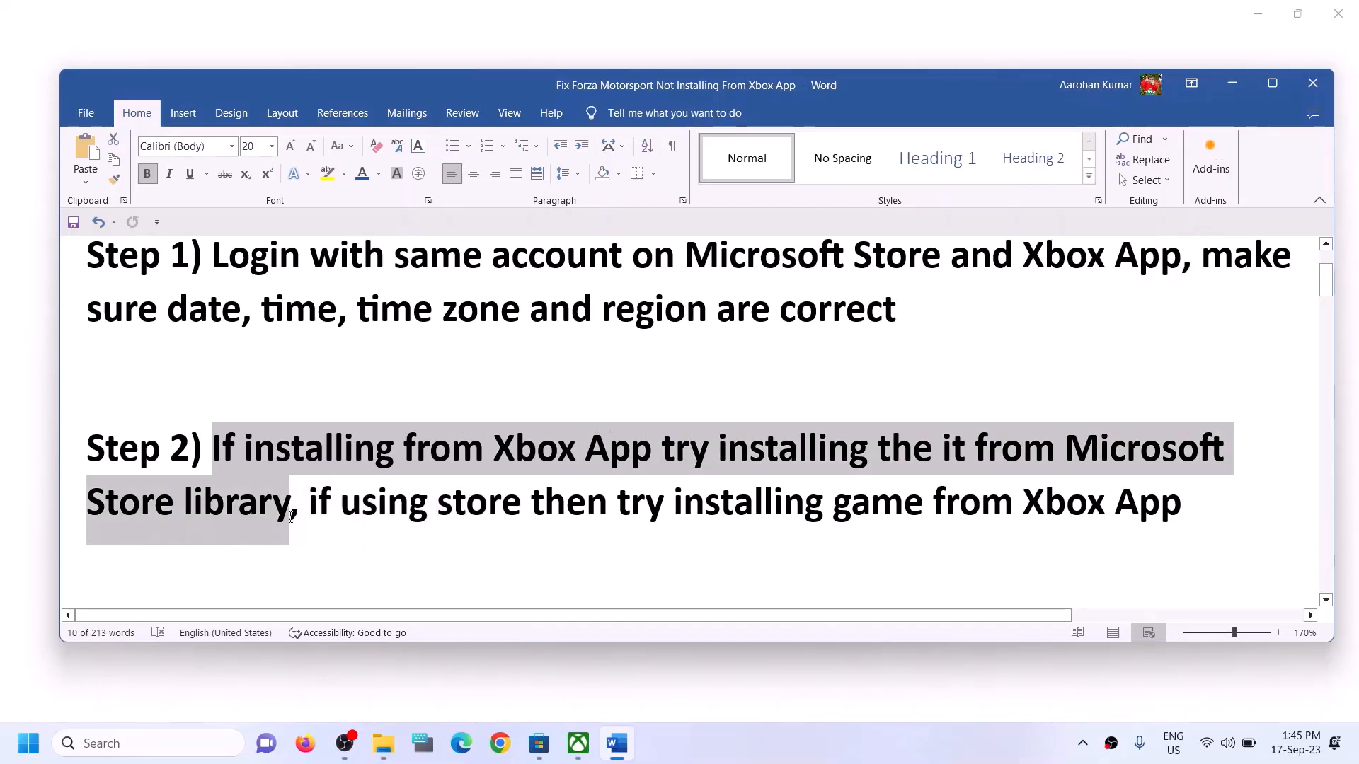
mouse_move(581, 752)
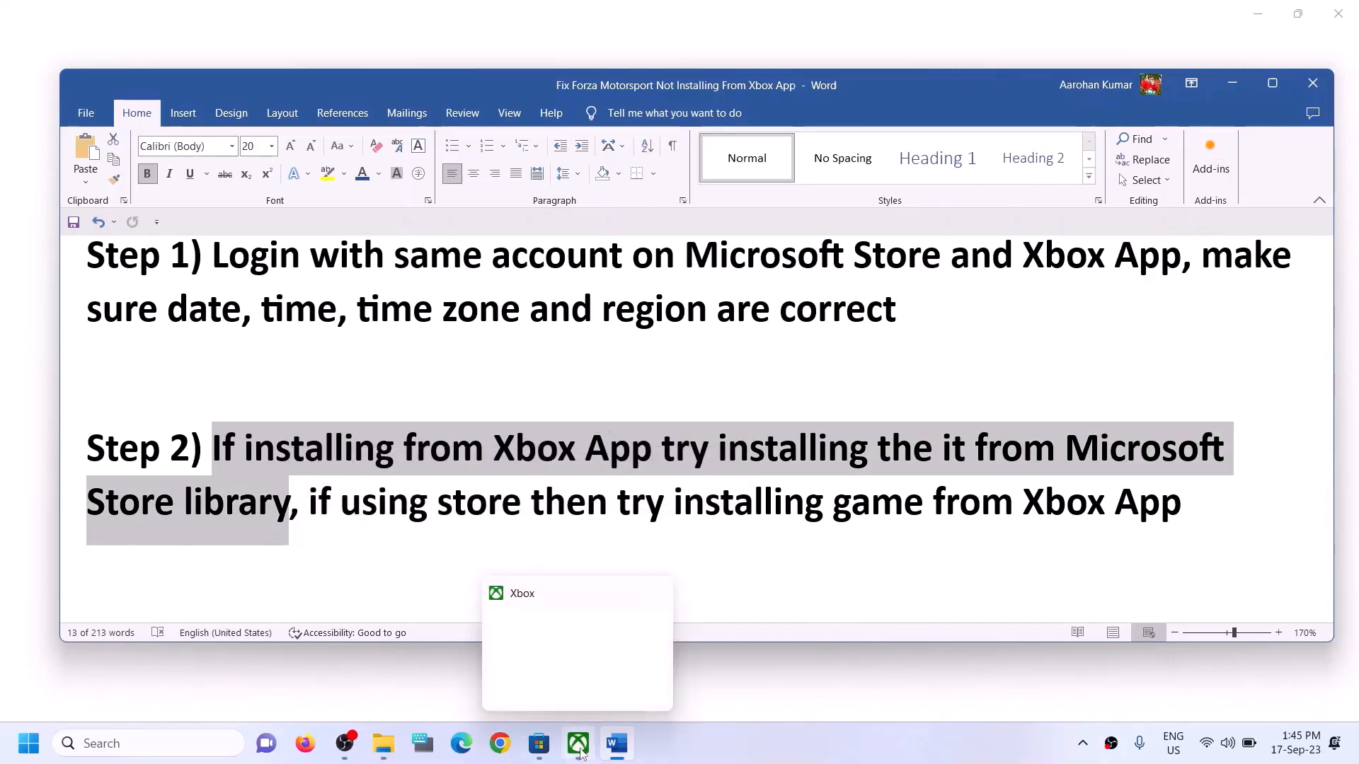
Step: Switch to Microsoft Store and resume the paused Forza Motorsport download from the library
click(540, 743)
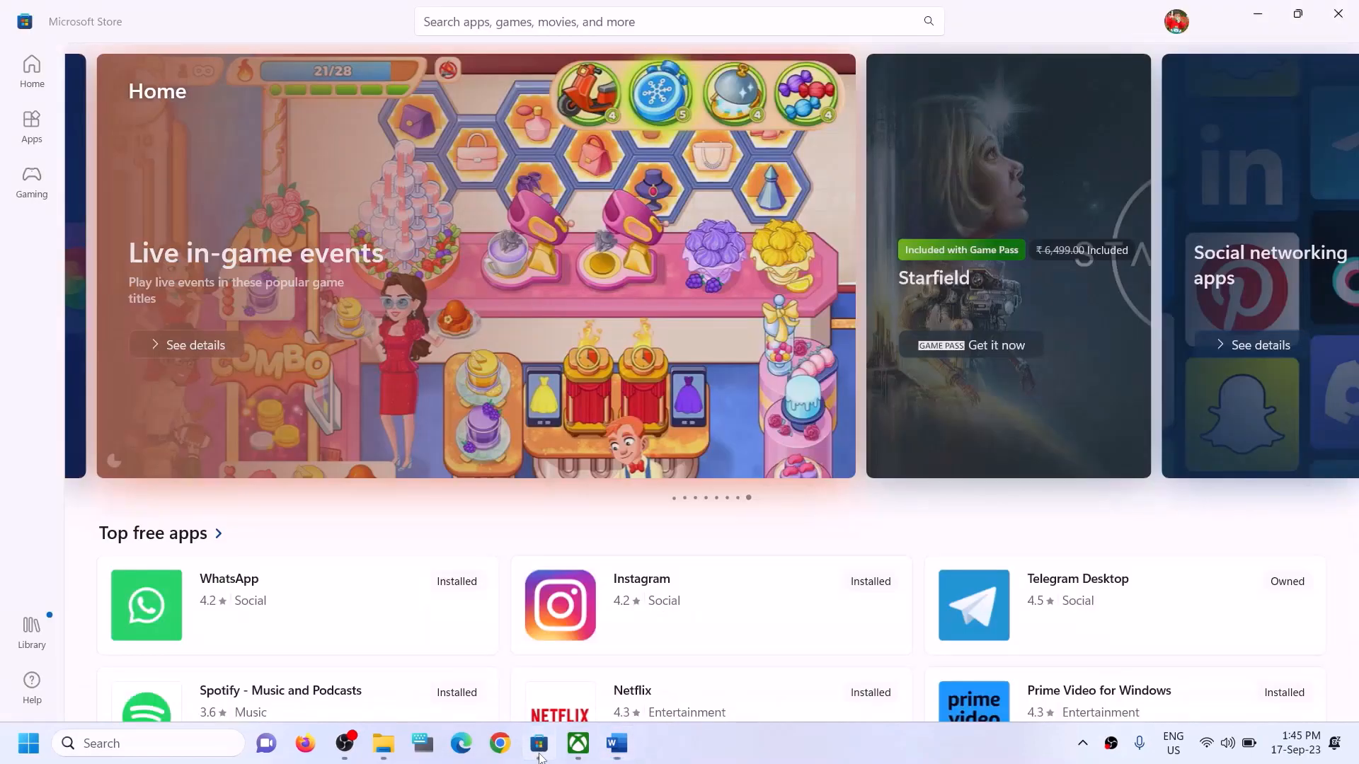
click(37, 639)
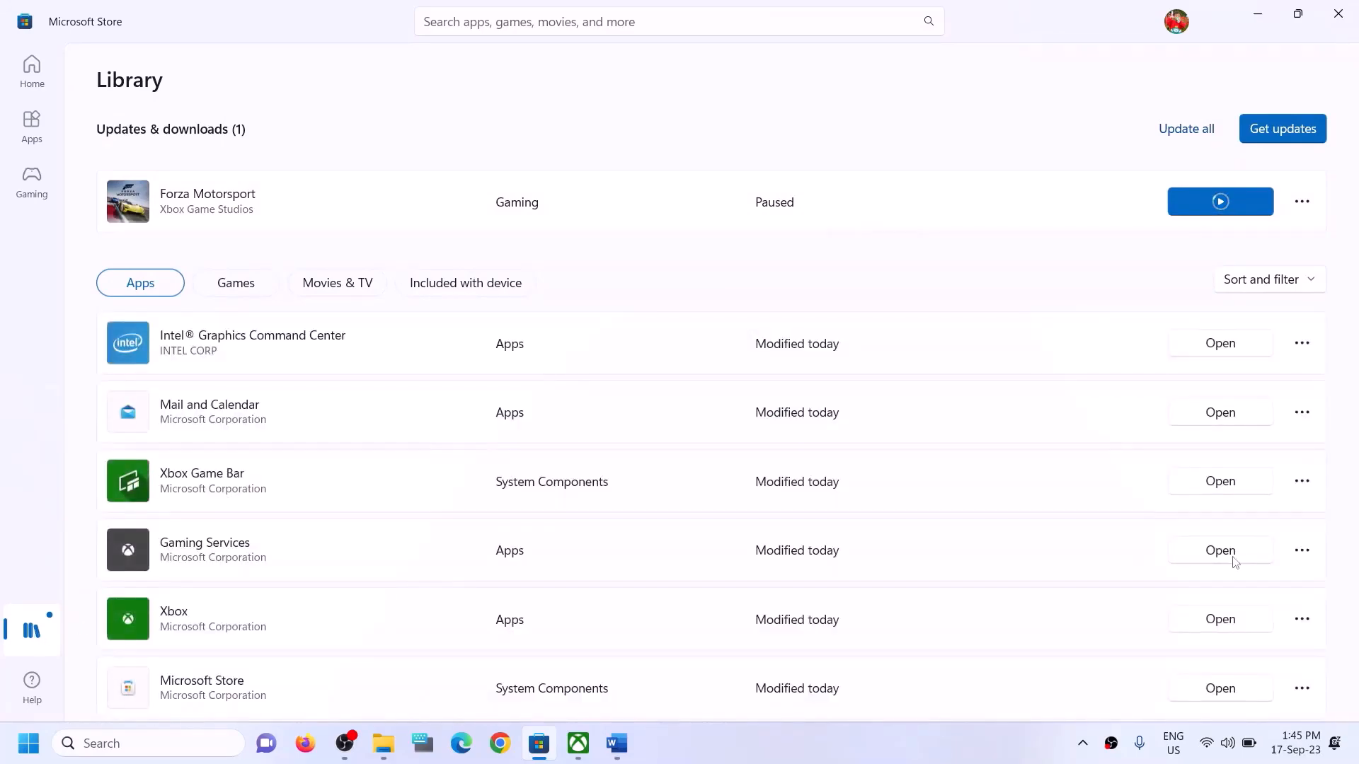
click(578, 743)
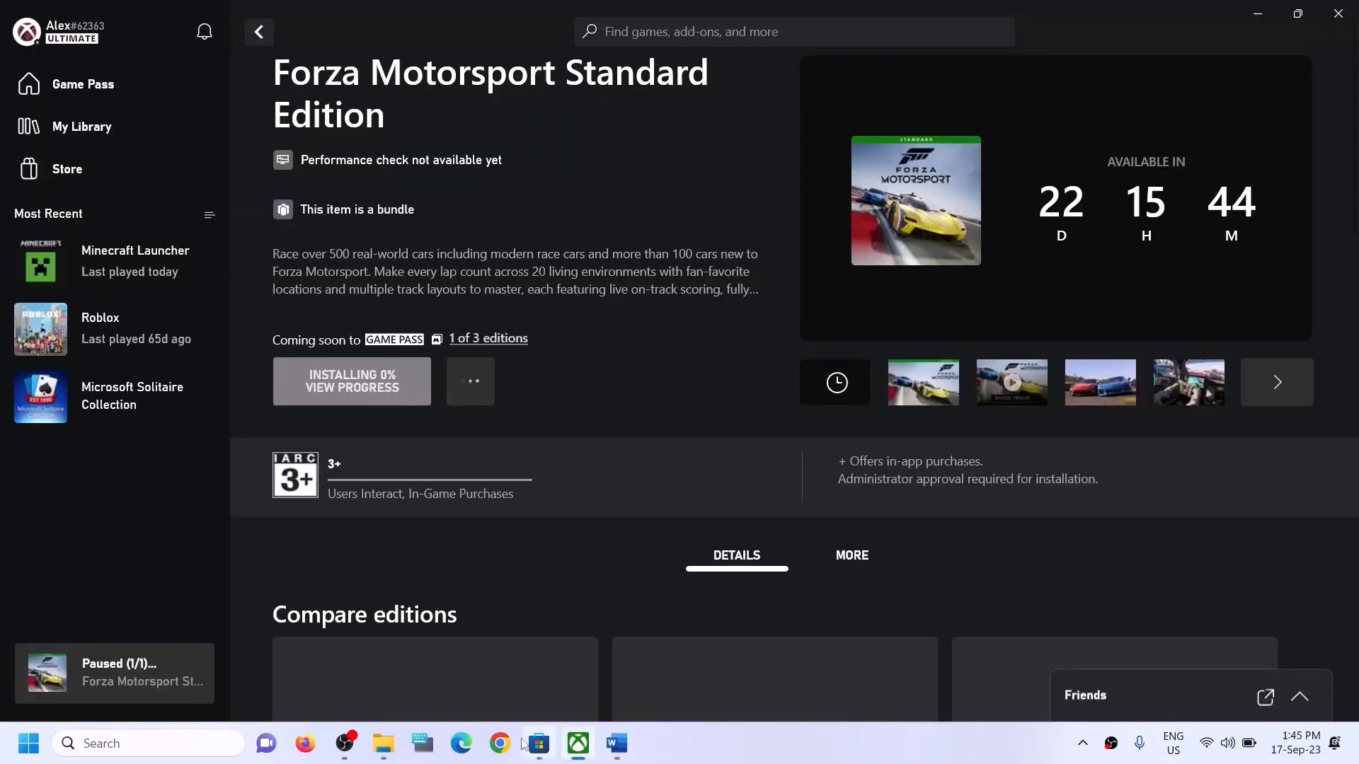
click(539, 743)
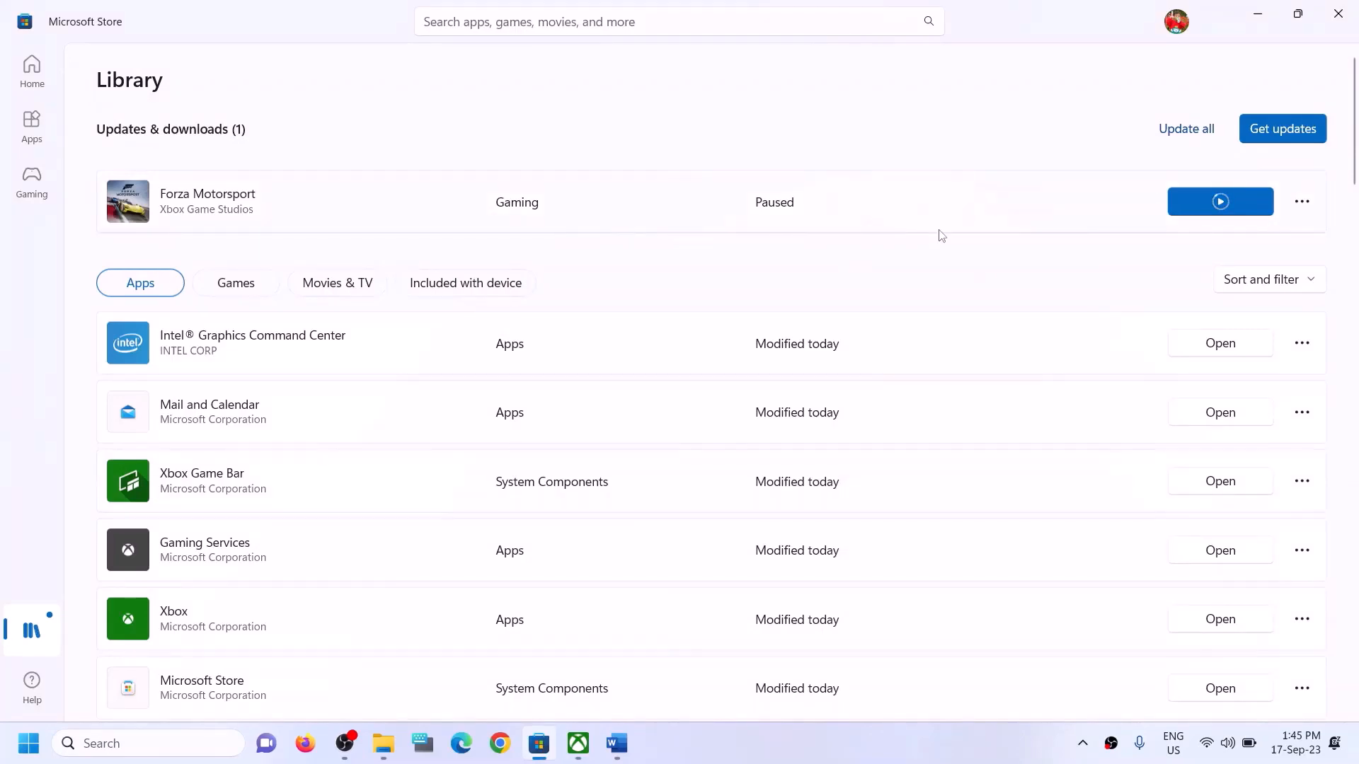
scroll(983, 467, down, 8)
scroll(981, 562, up, 8)
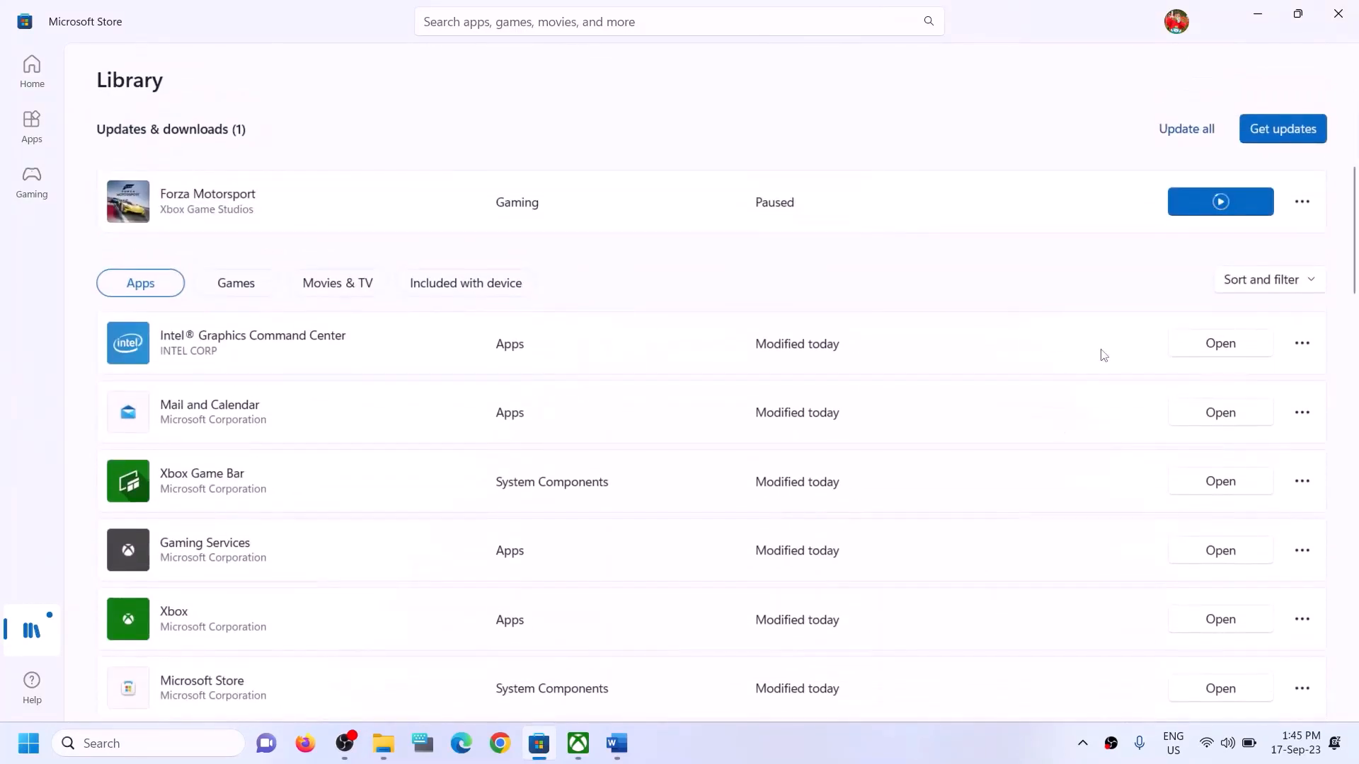
click(1222, 202)
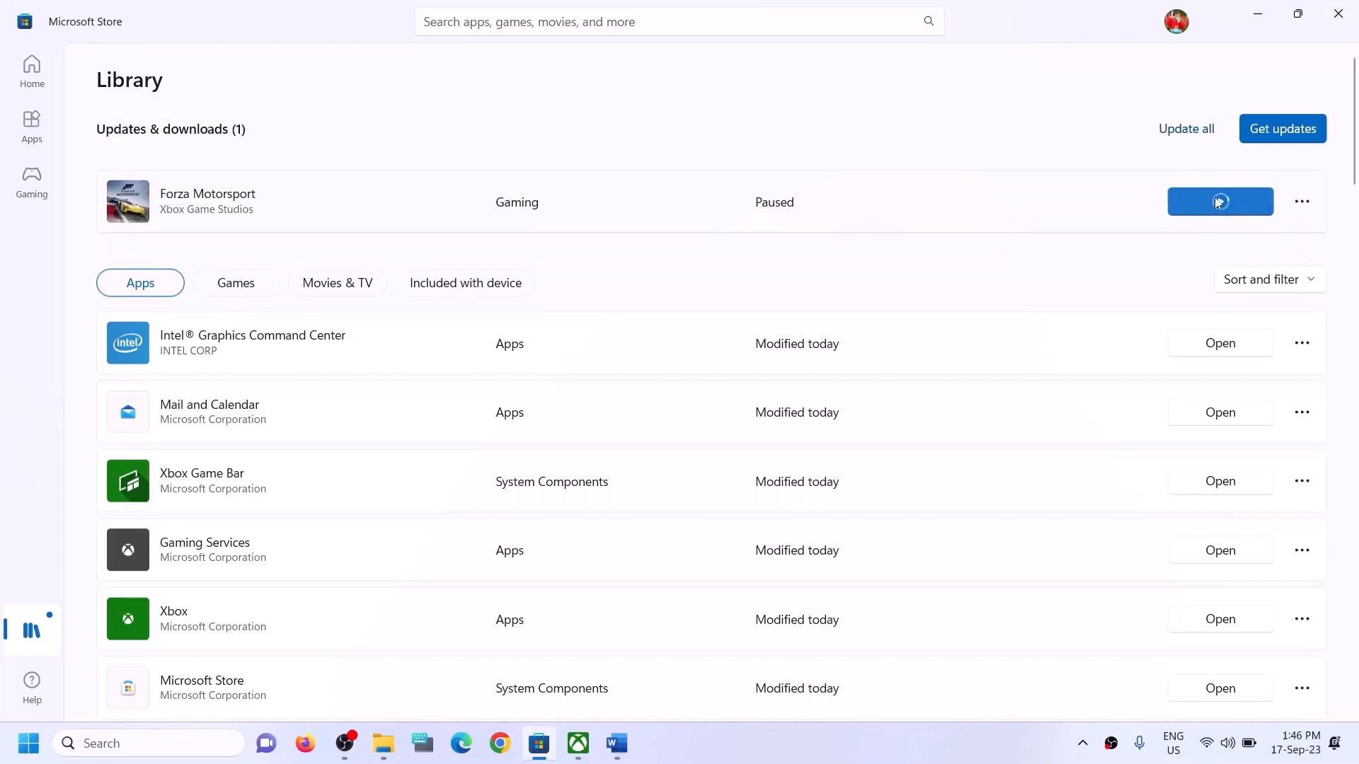
Step: Read the rest of Step 2 in the Word notes, about installing the game from the Xbox app instead
click(616, 743)
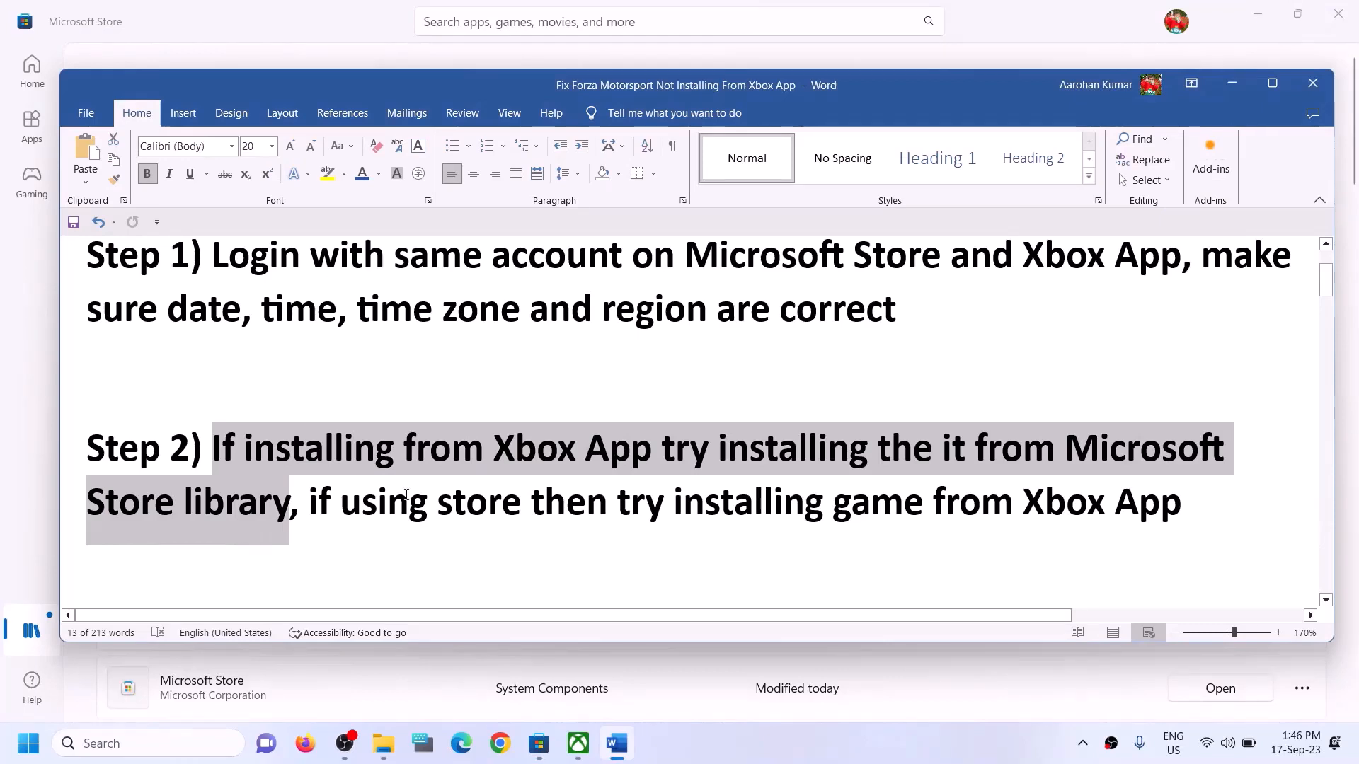
drag(339, 499, 933, 504)
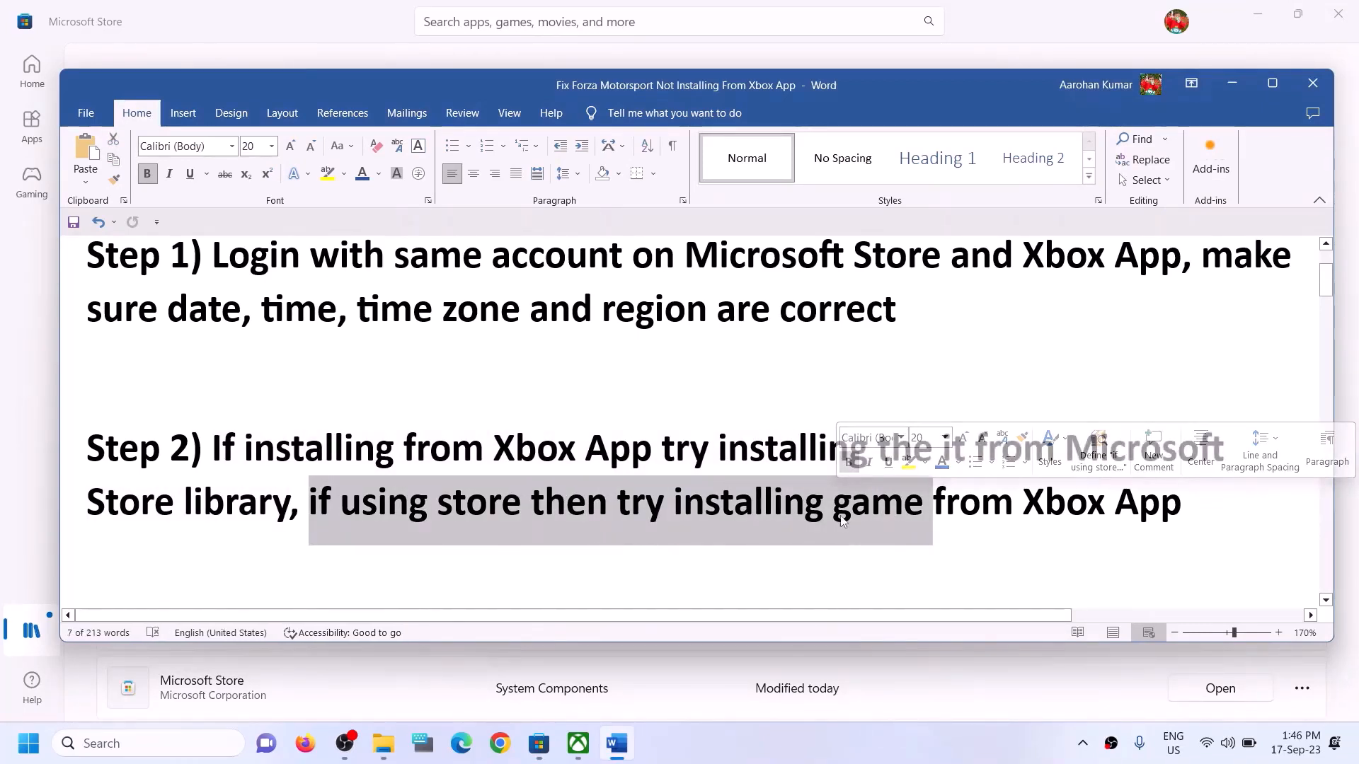
click(524, 497)
drag(311, 499, 530, 499)
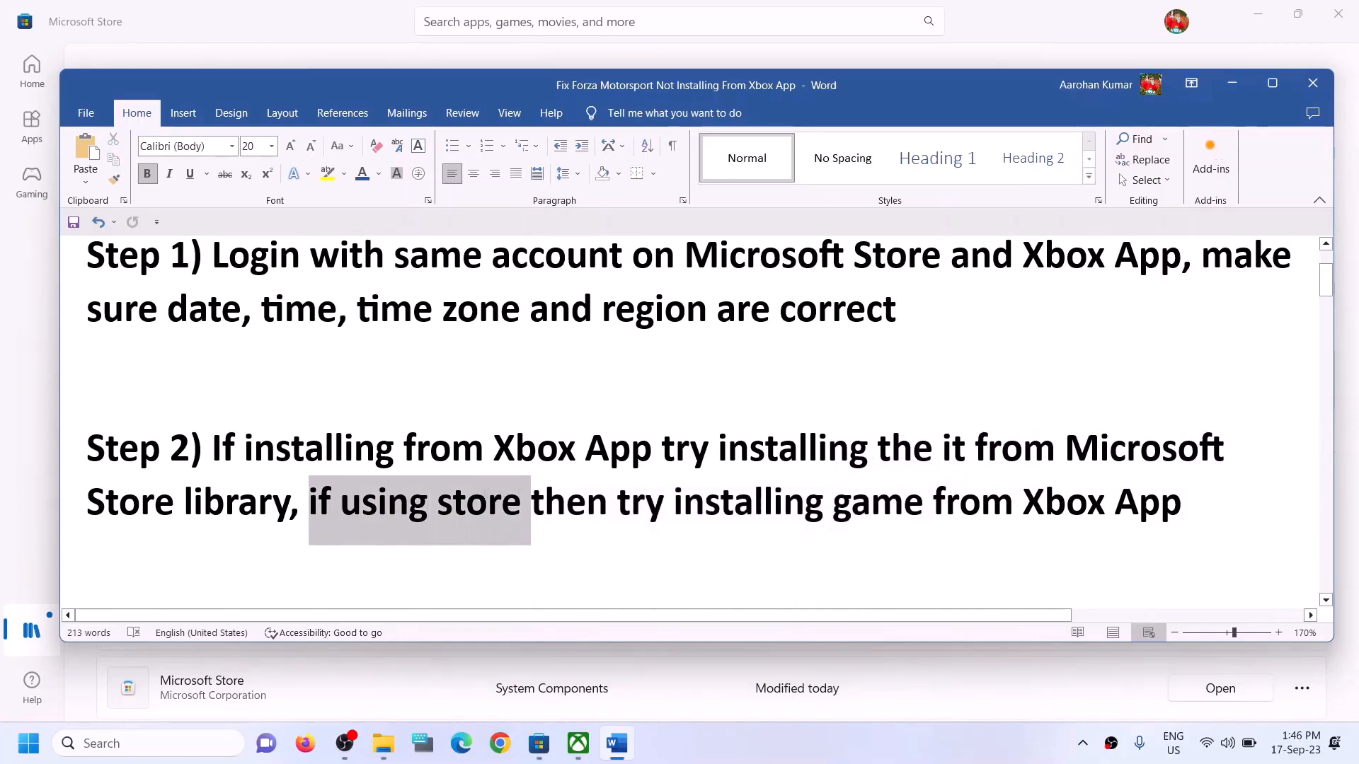
drag(674, 499, 1176, 502)
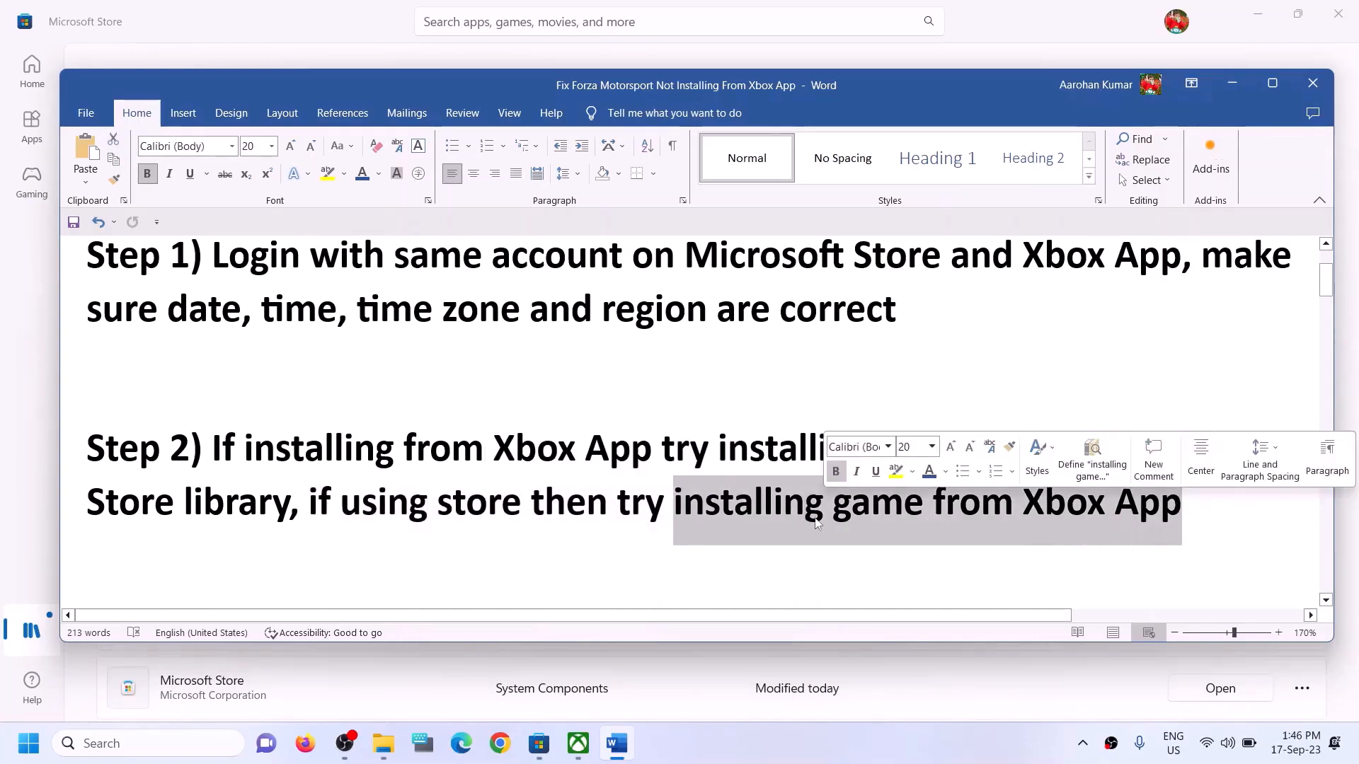
click(487, 499)
Step: Switch to the Xbox app and search it for "forza"
click(348, 21)
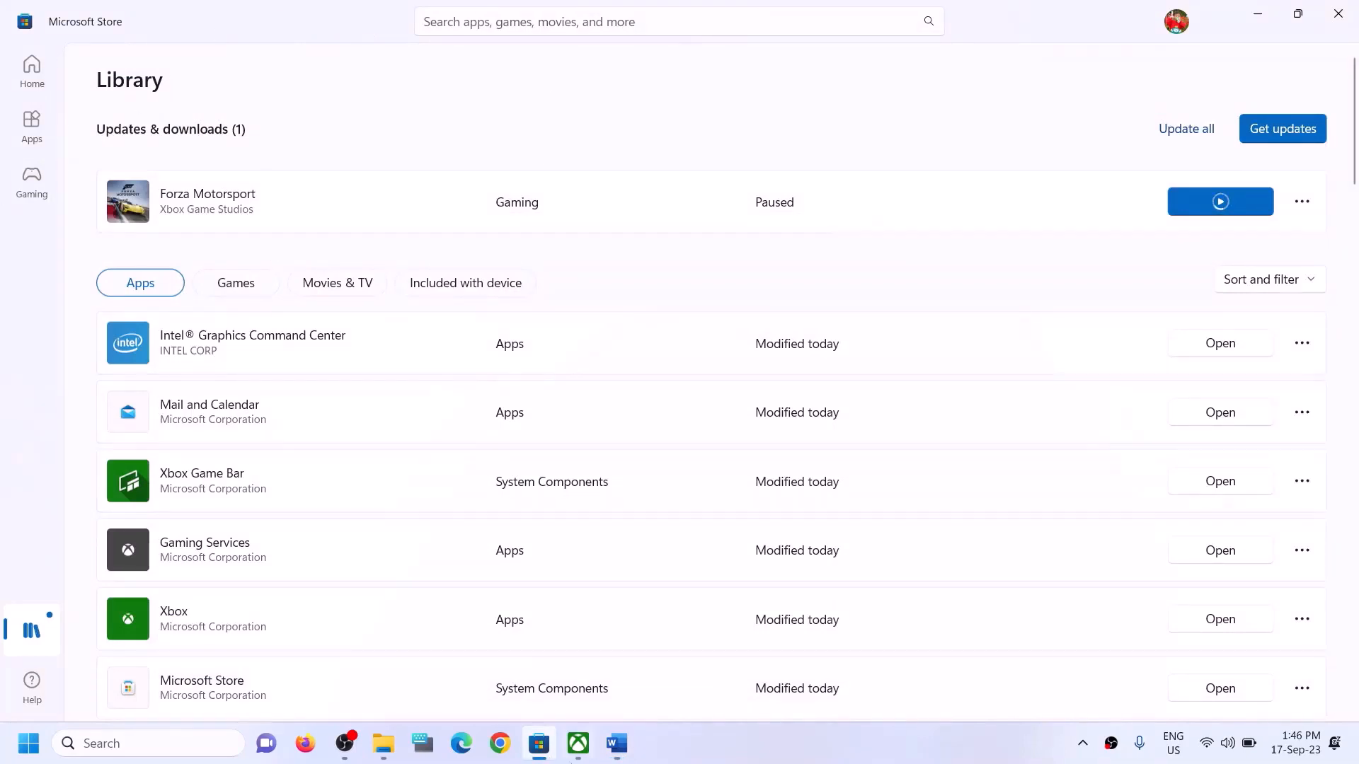
click(578, 744)
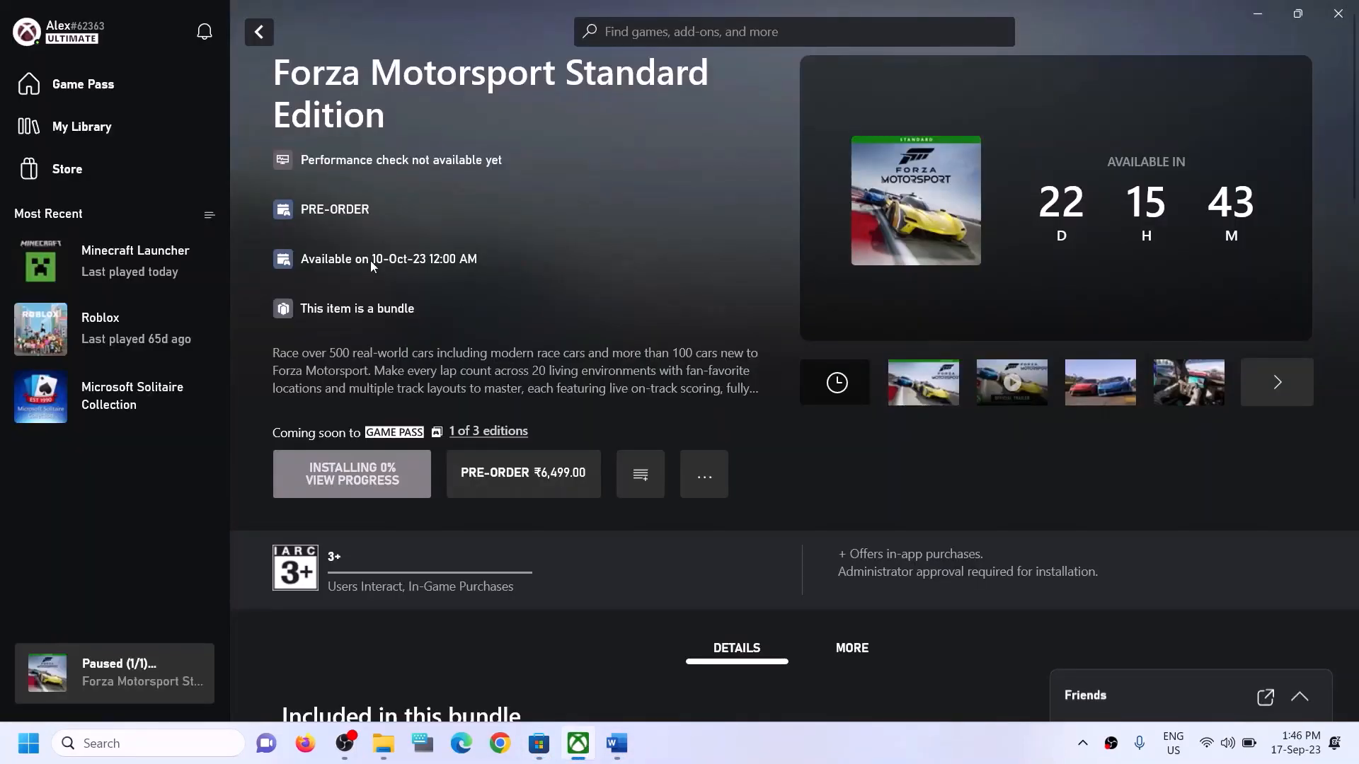
click(703, 31)
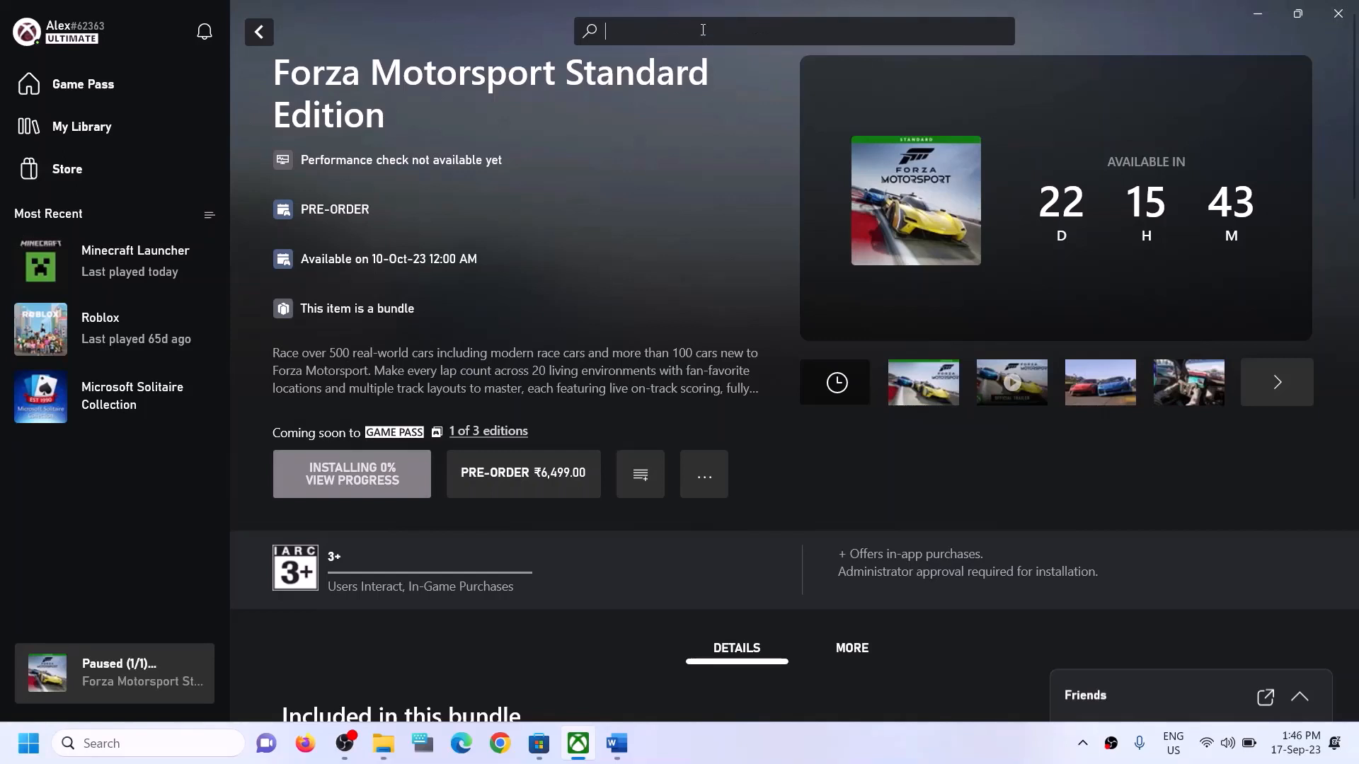
text(forza)
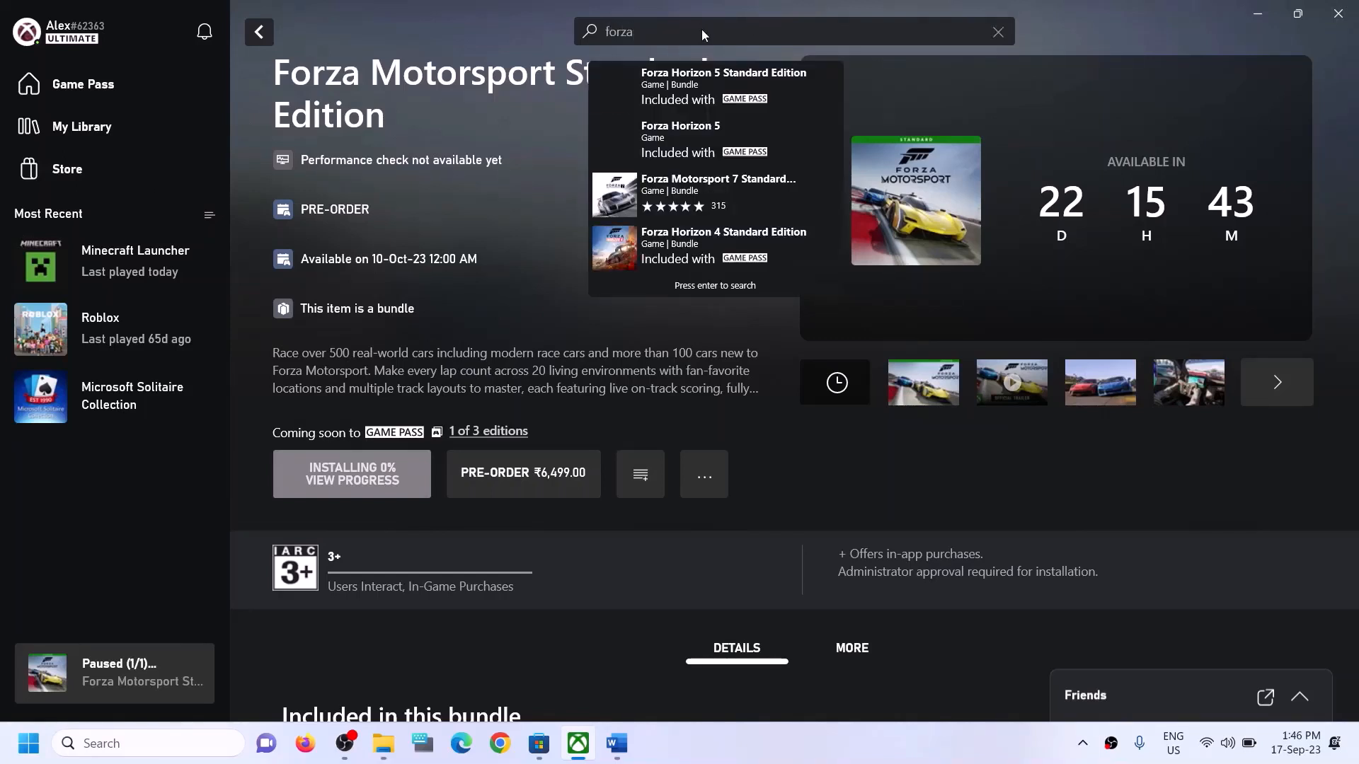
click(558, 303)
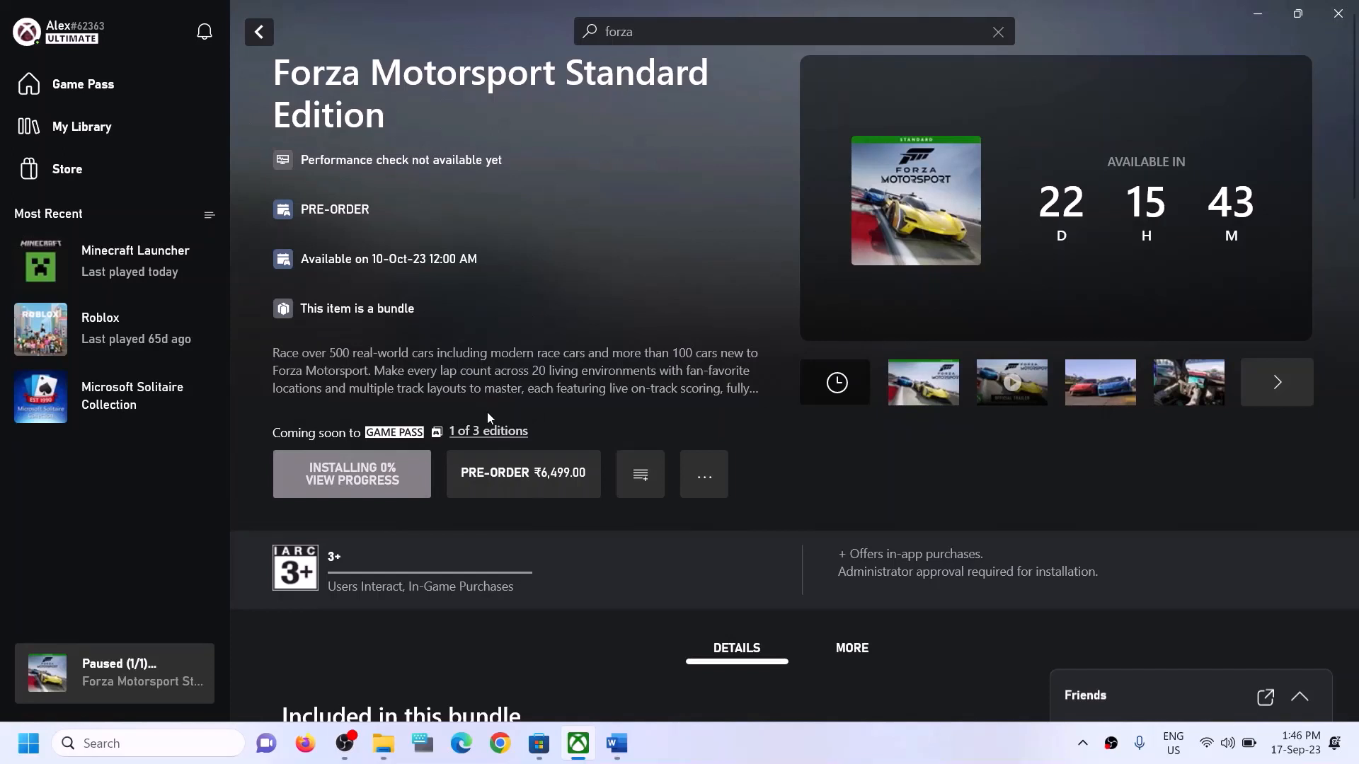
click(162, 741)
text(xbox)
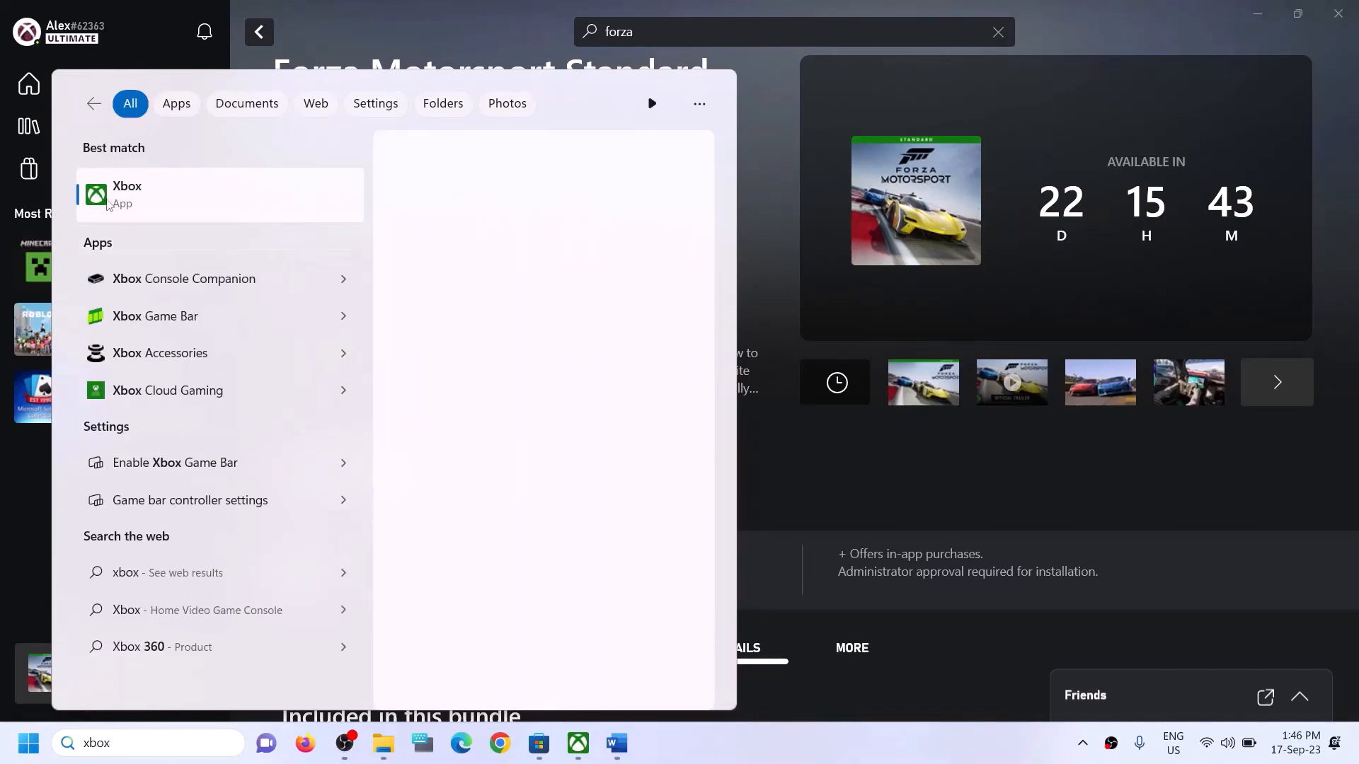
click(762, 180)
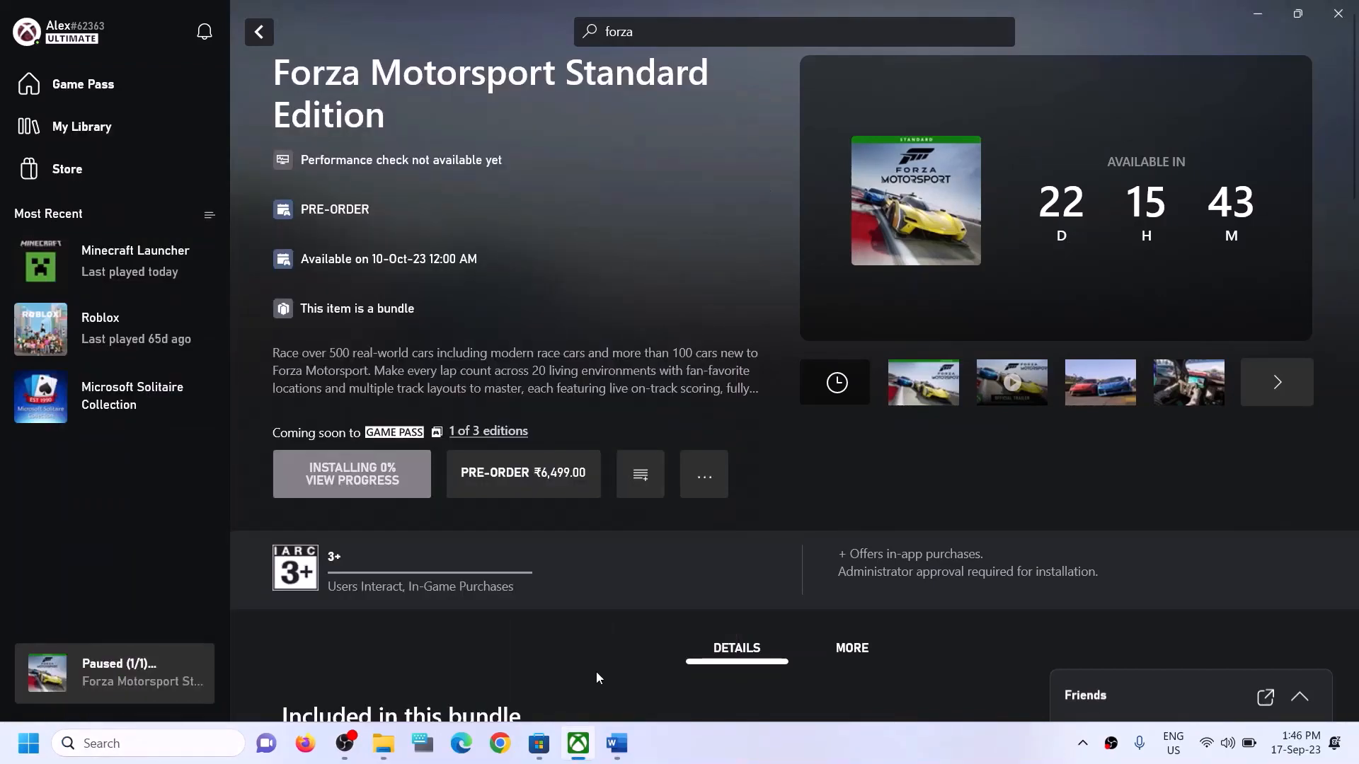
Step: Copy the full Get-AppxPackage command under Step 3 in the Word notes
click(616, 744)
scroll(498, 462, down, 5)
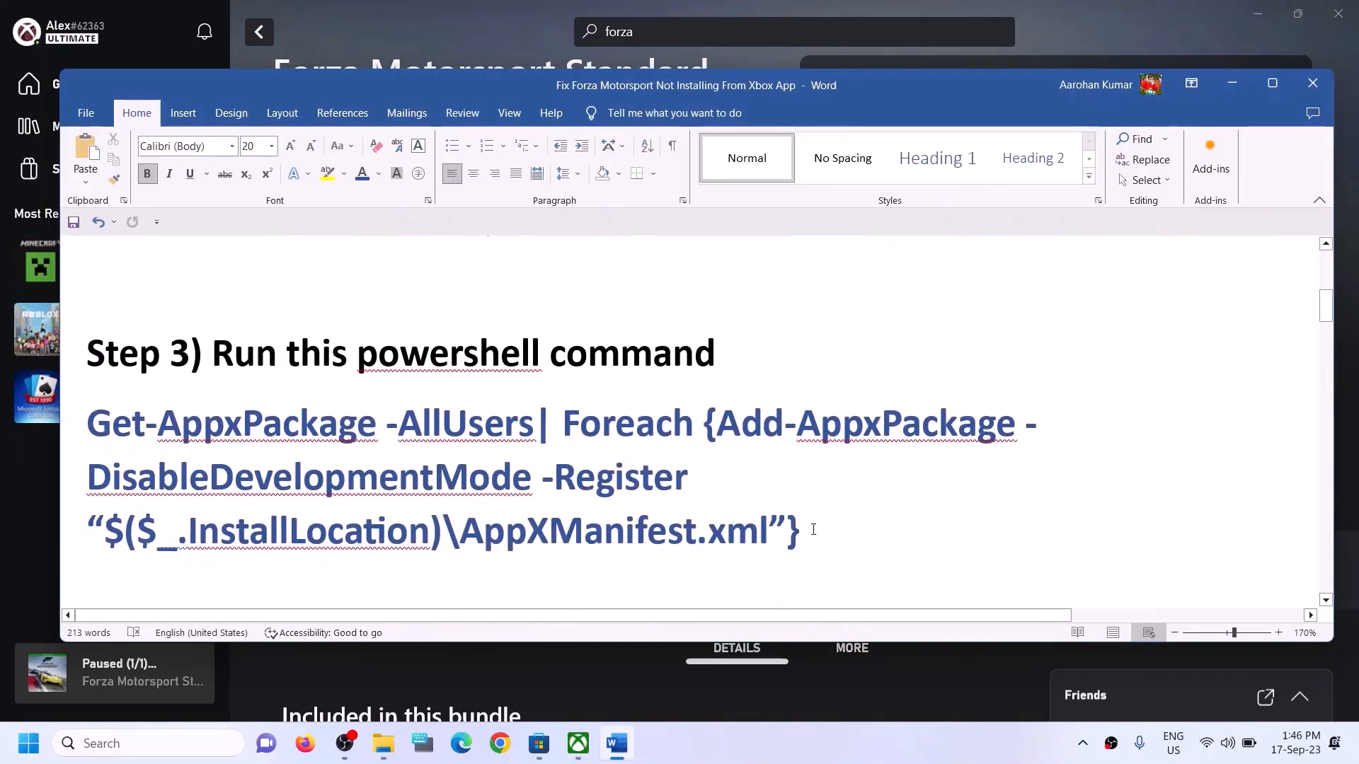
drag(814, 545, 117, 436)
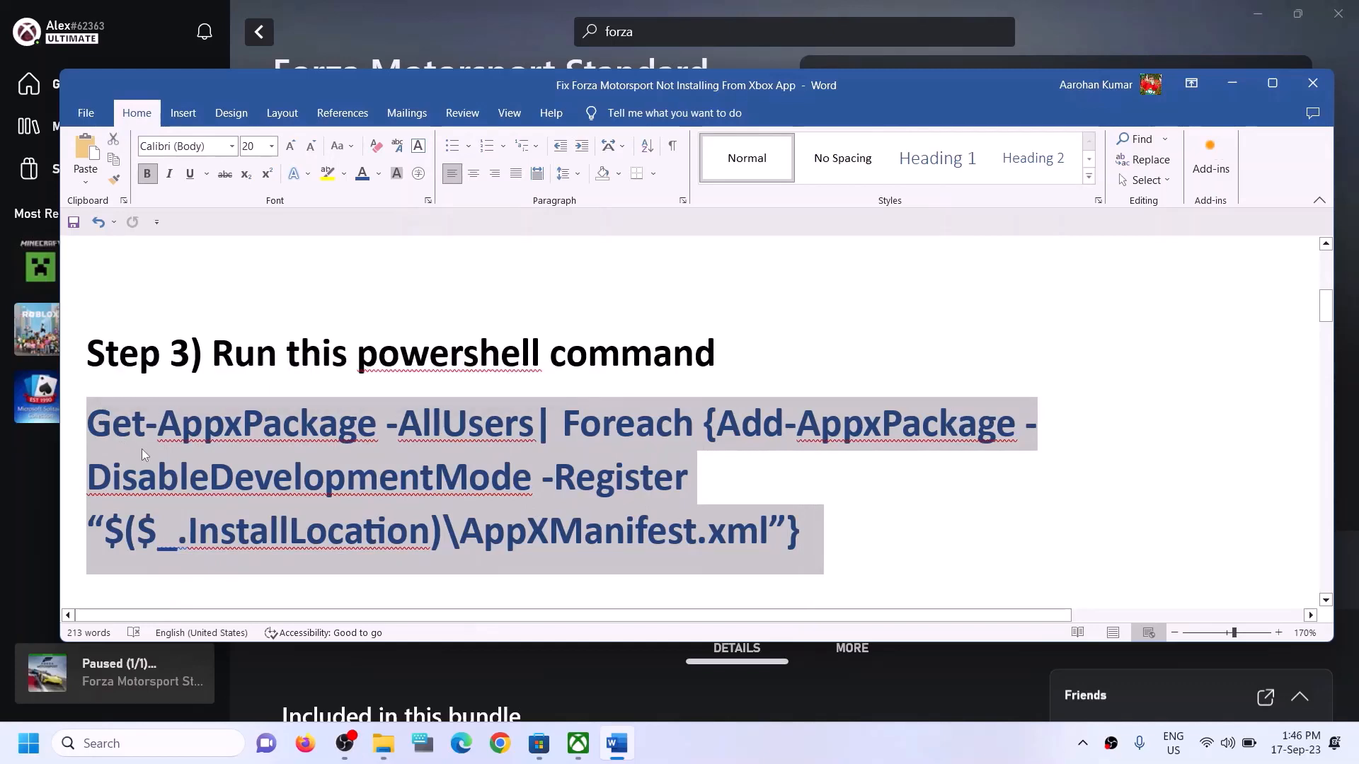
right_click(141, 449)
click(169, 235)
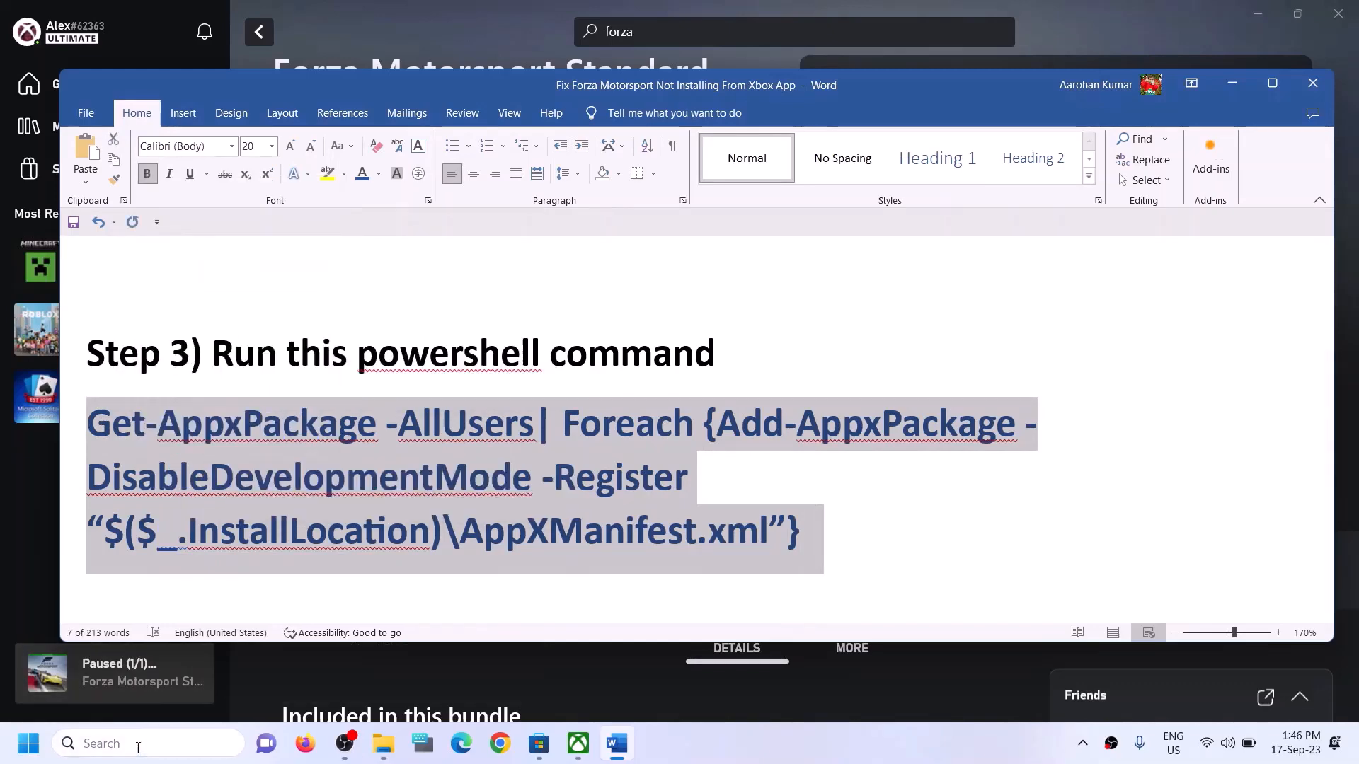
Step: Launch Windows PowerShell as administrator and run the copied Get-AppxPackage re-registration command in it
click(137, 743)
text(powe)
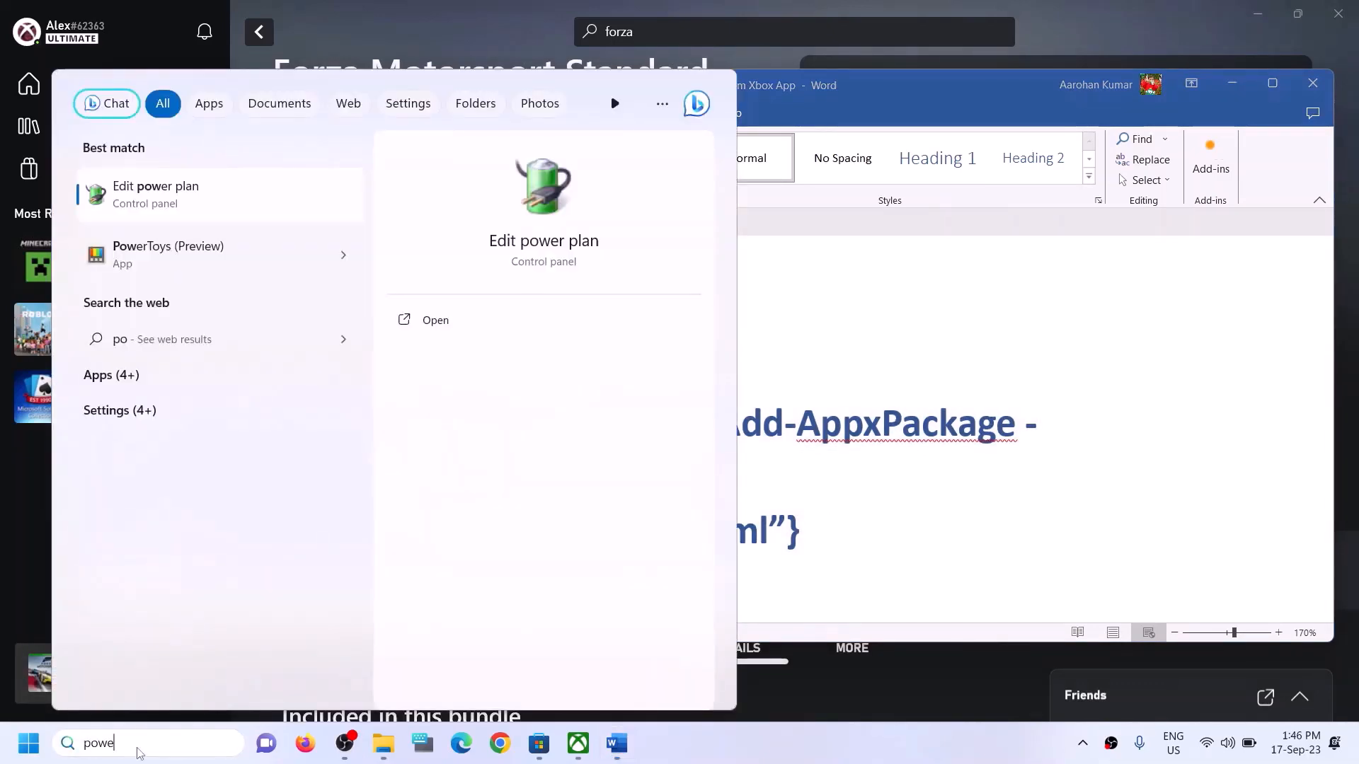
text(rshell)
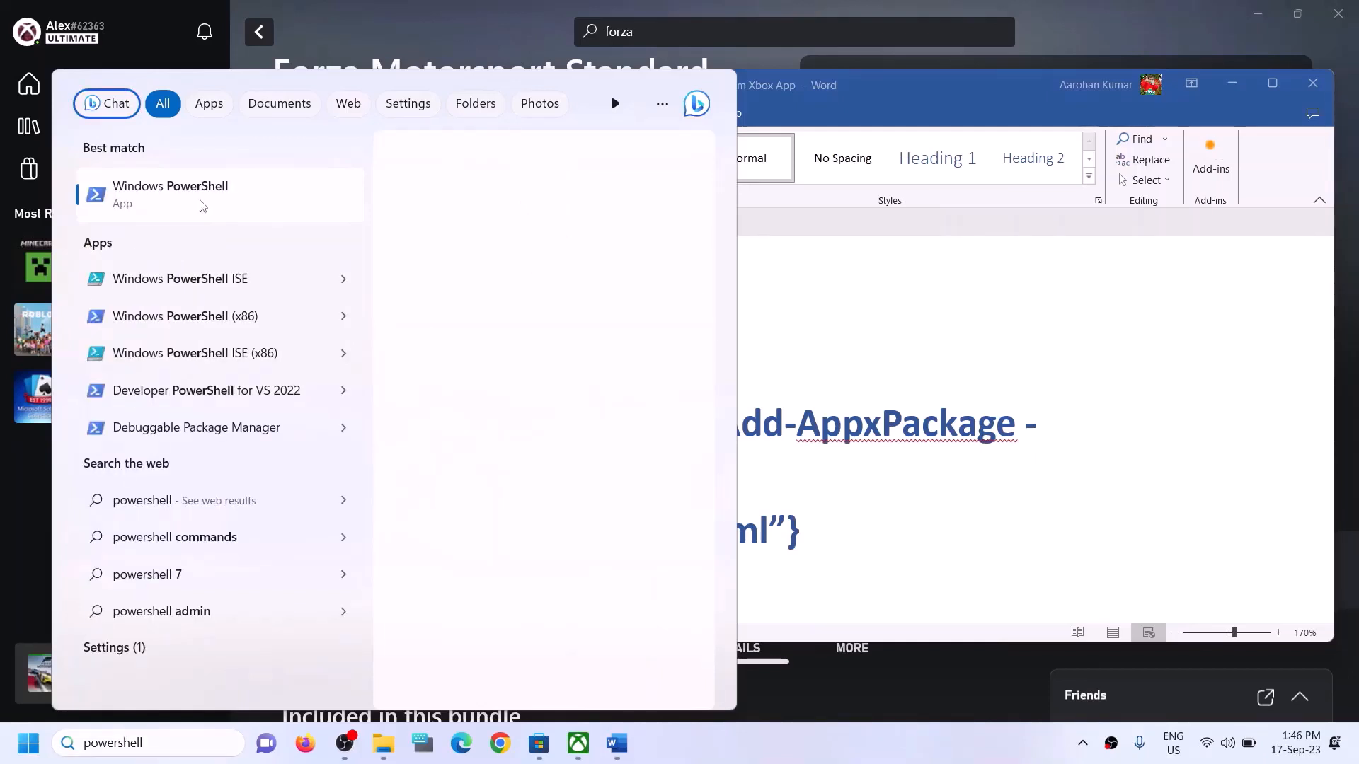
right_click(305, 222)
click(281, 224)
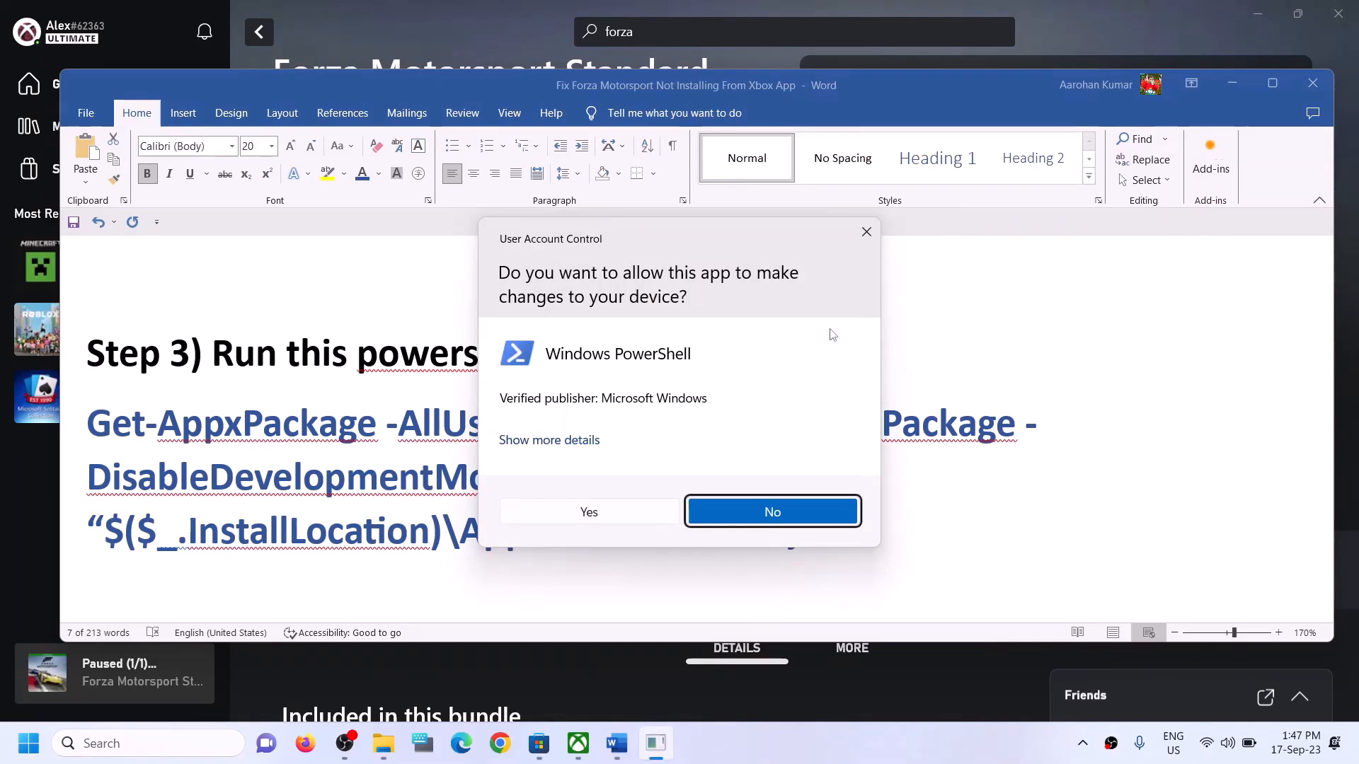
click(589, 511)
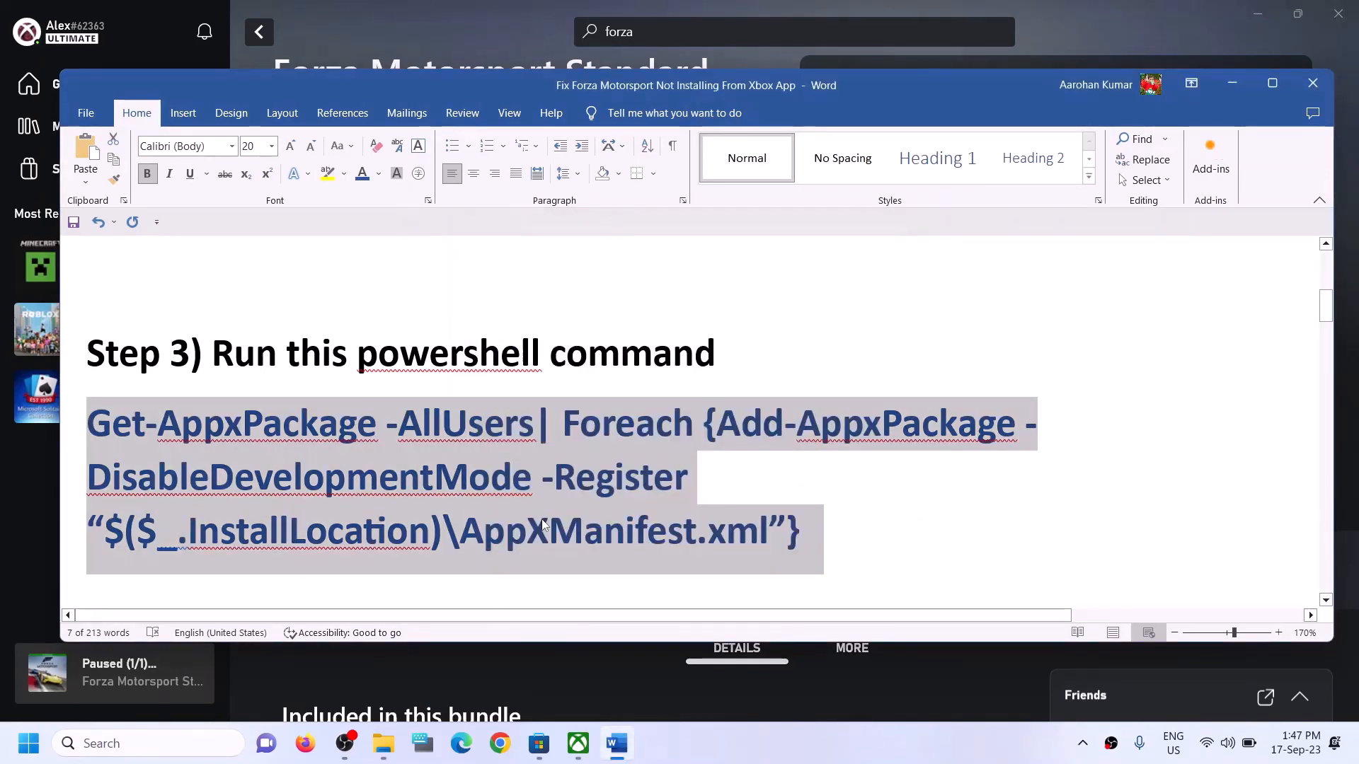
drag(355, 60, 622, 288)
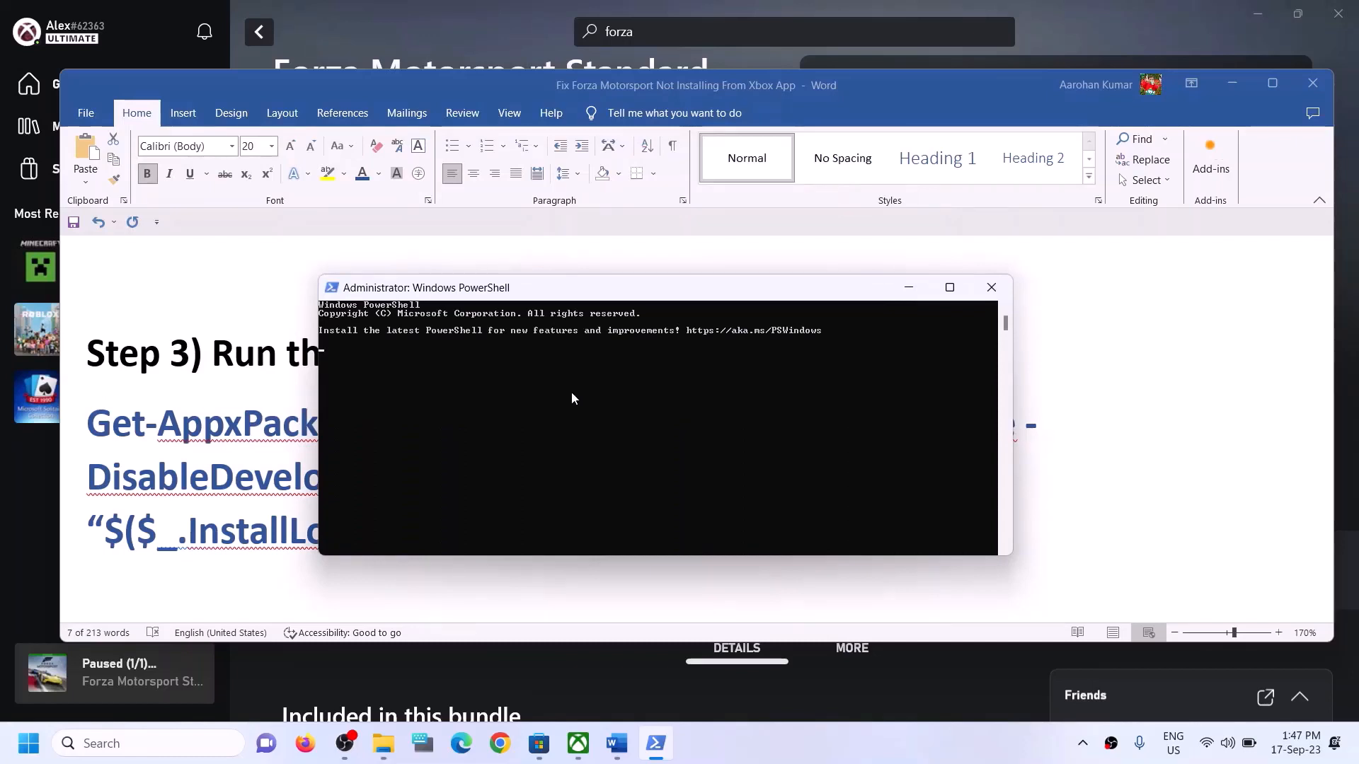
right_click(572, 393)
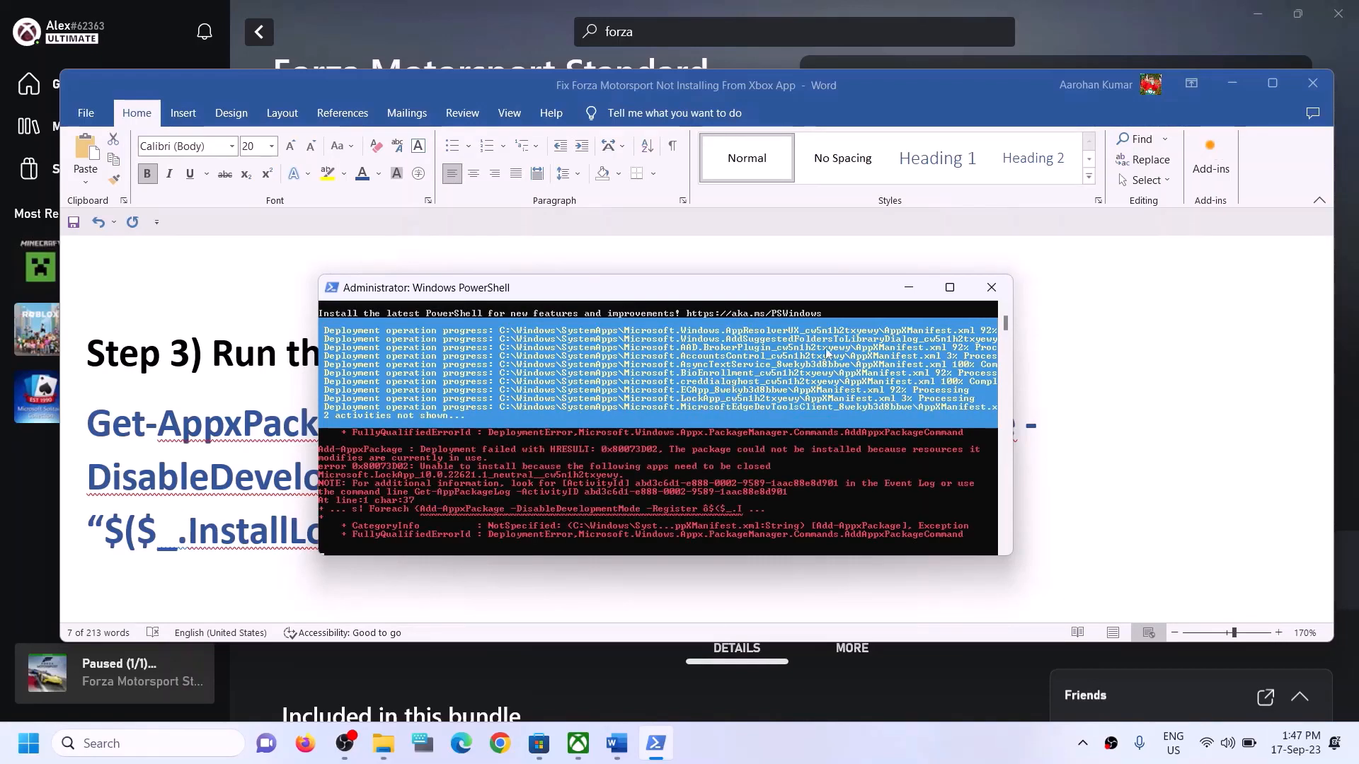
Step: Read Step 4 in the Word notes, about deleting the Microsoft Store local cache files and their folder path
click(1104, 389)
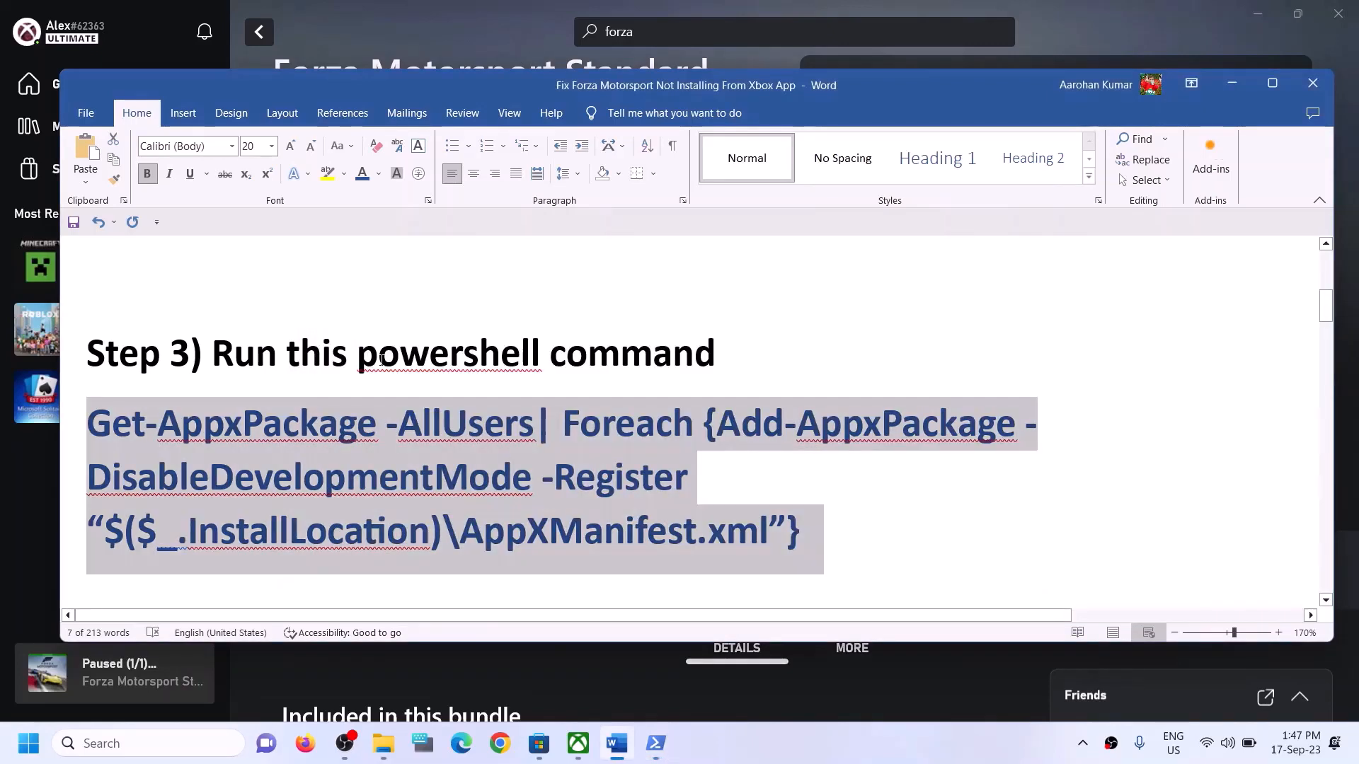
scroll(416, 433, down, 4)
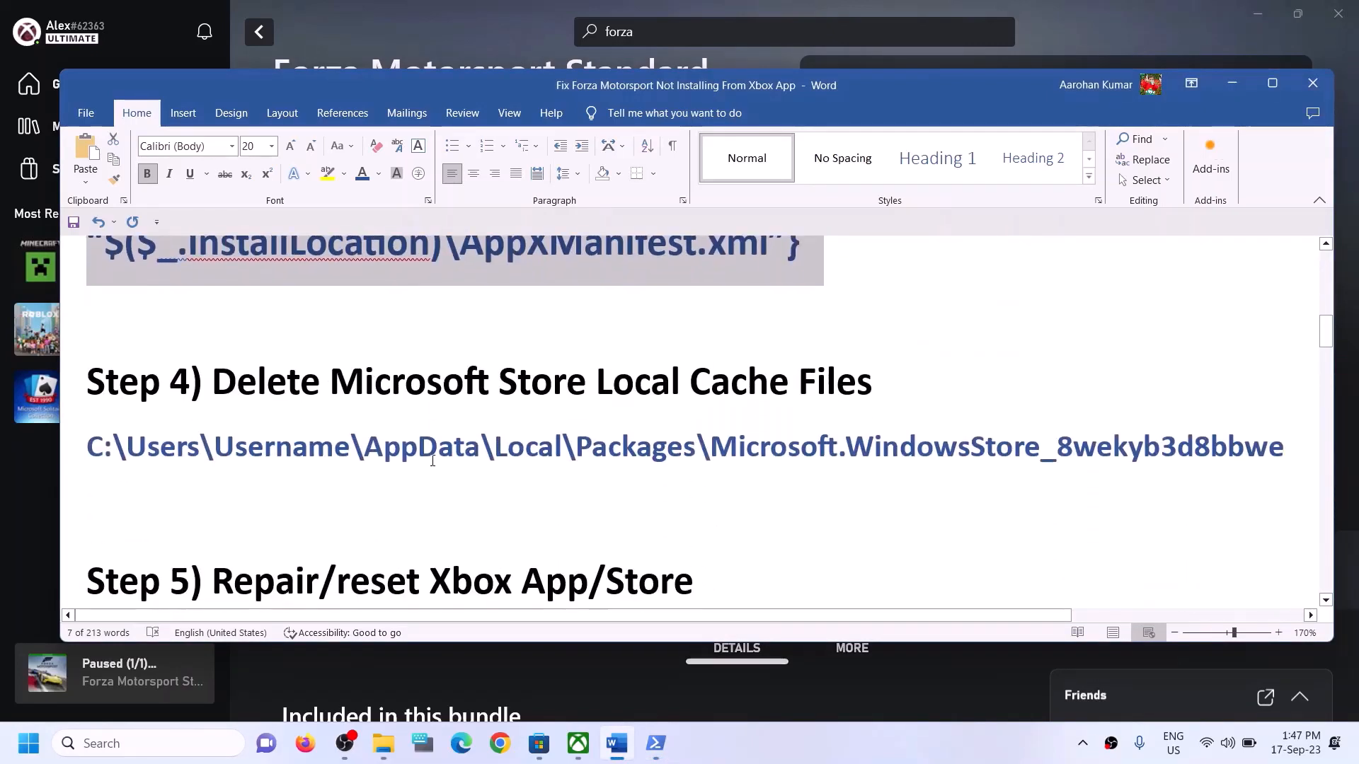
scroll(433, 461, up, 1)
drag(304, 442, 871, 457)
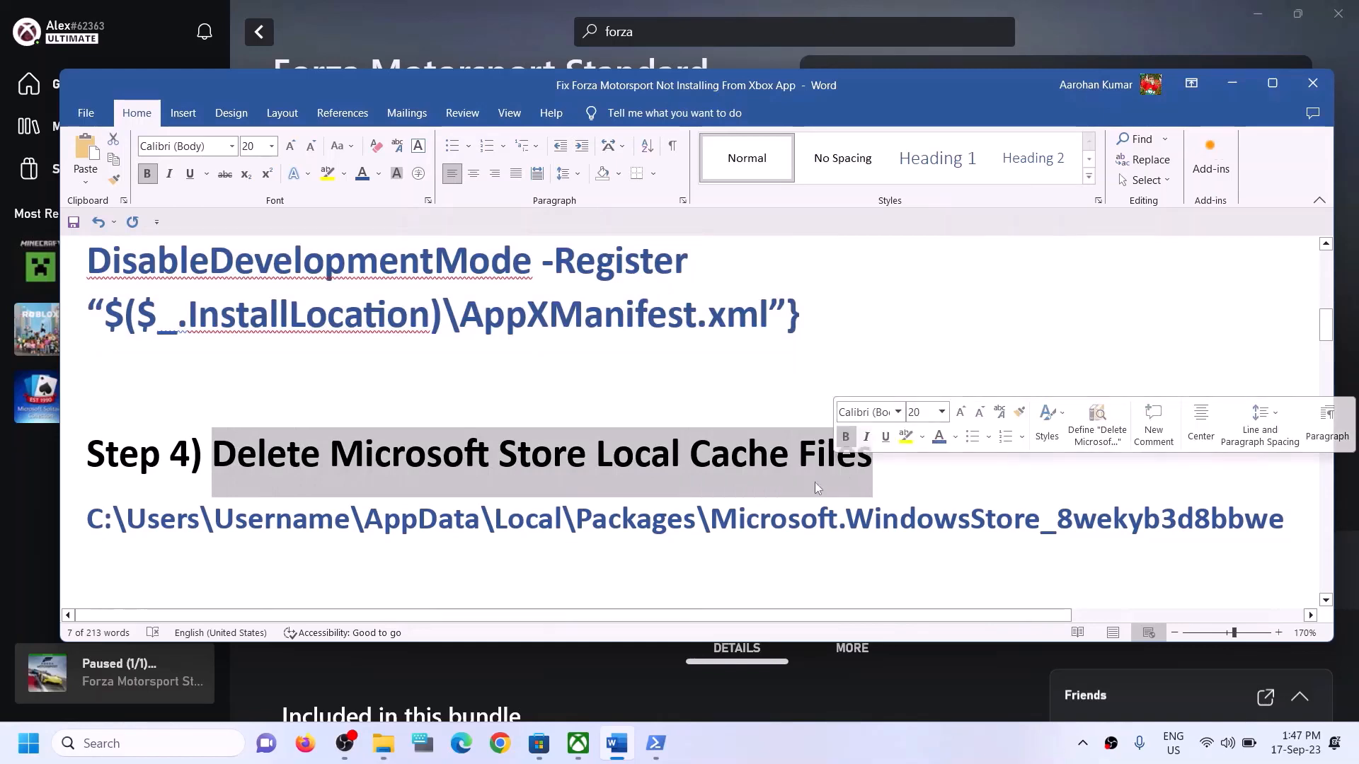
Step: Switch to File Explorer and open the Test user folder under C:\Users
click(382, 743)
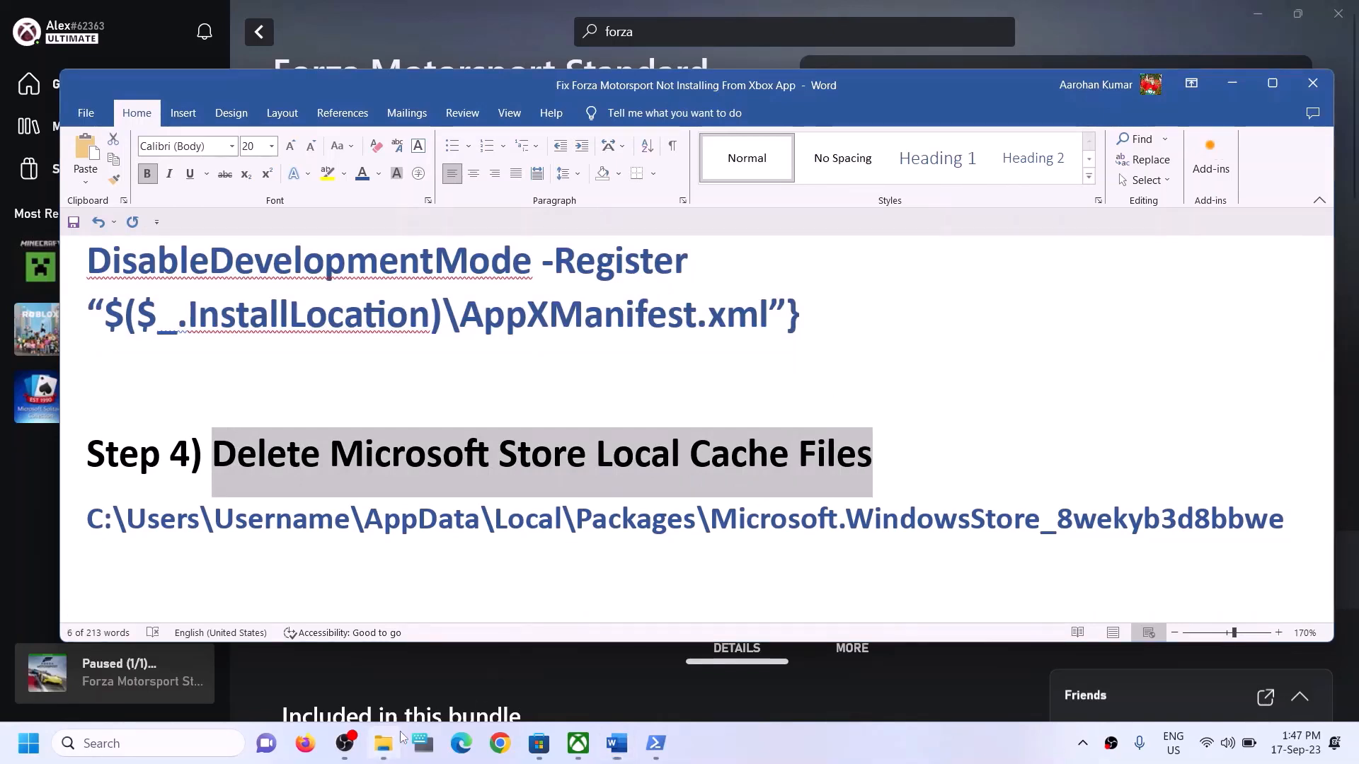
click(84, 428)
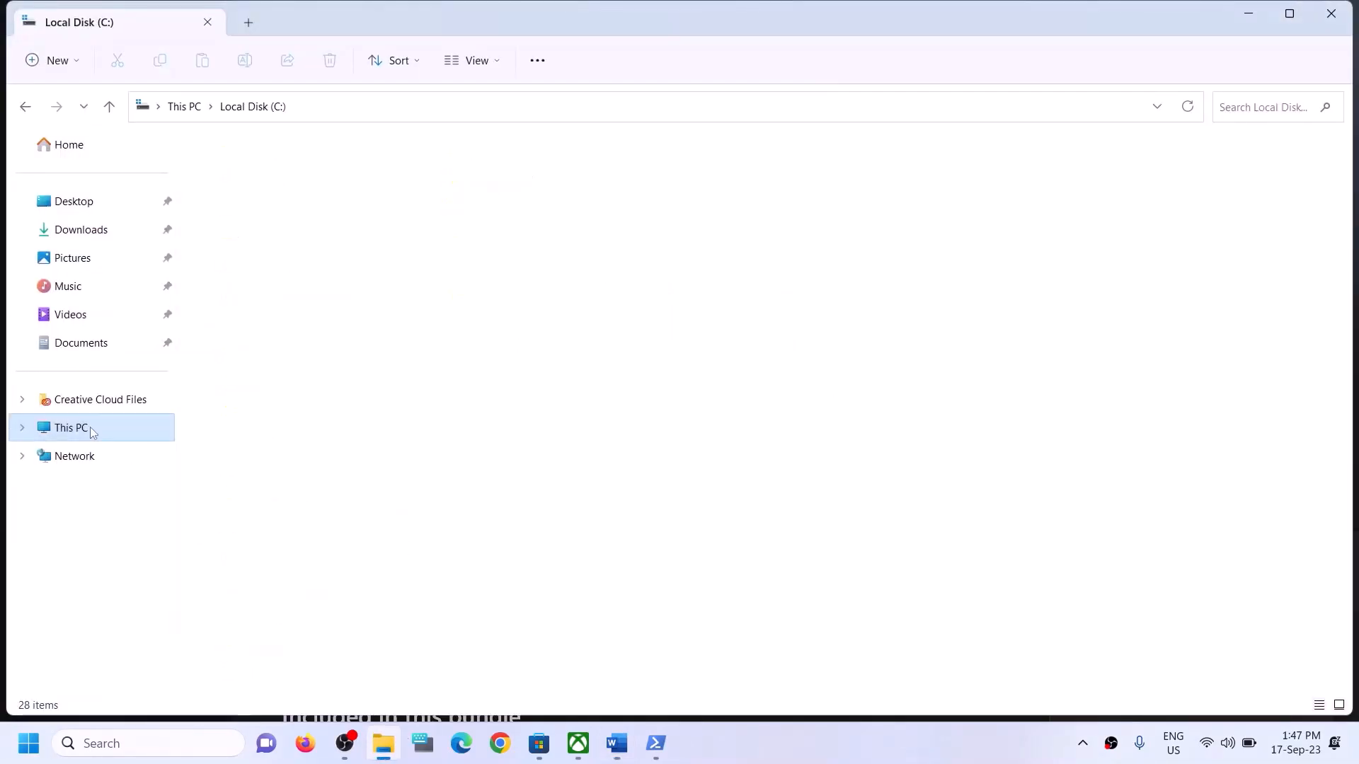
double_click(297, 301)
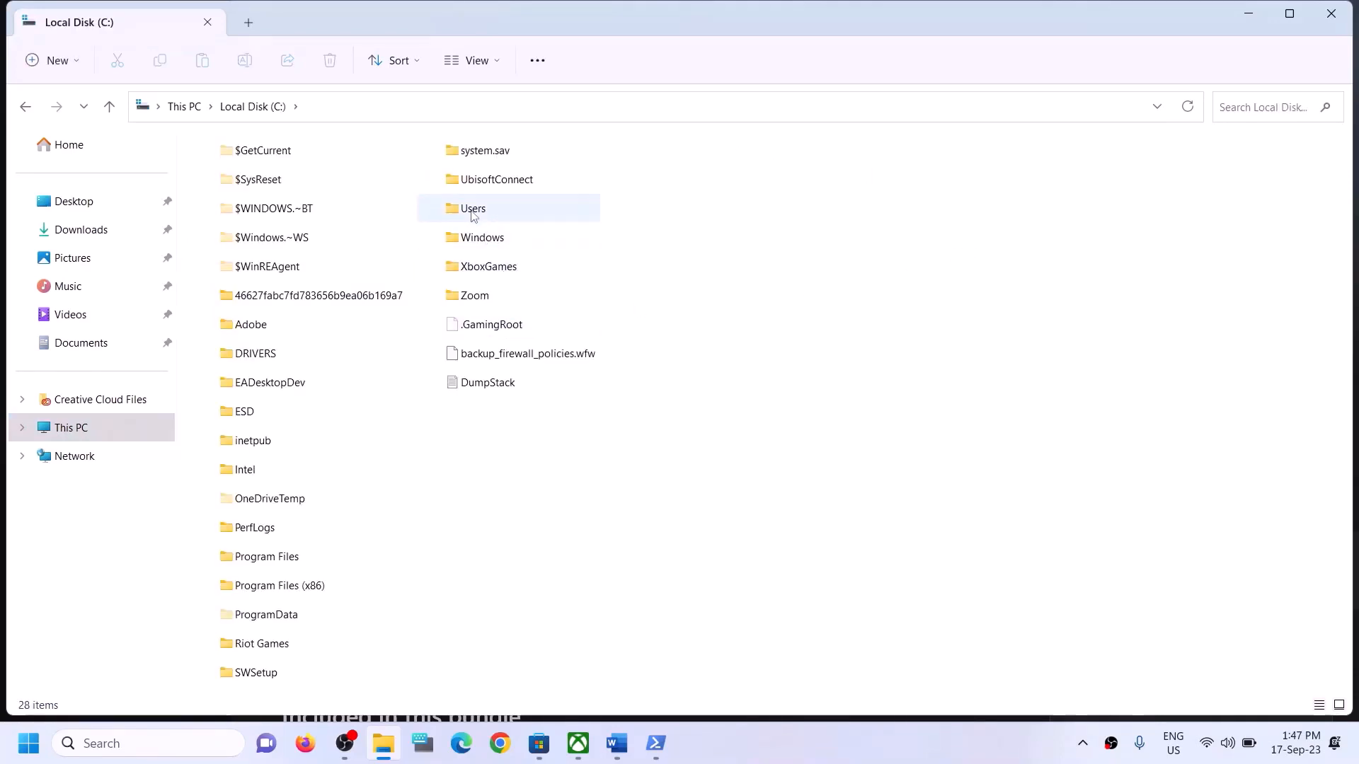
click(494, 210)
double_click(492, 214)
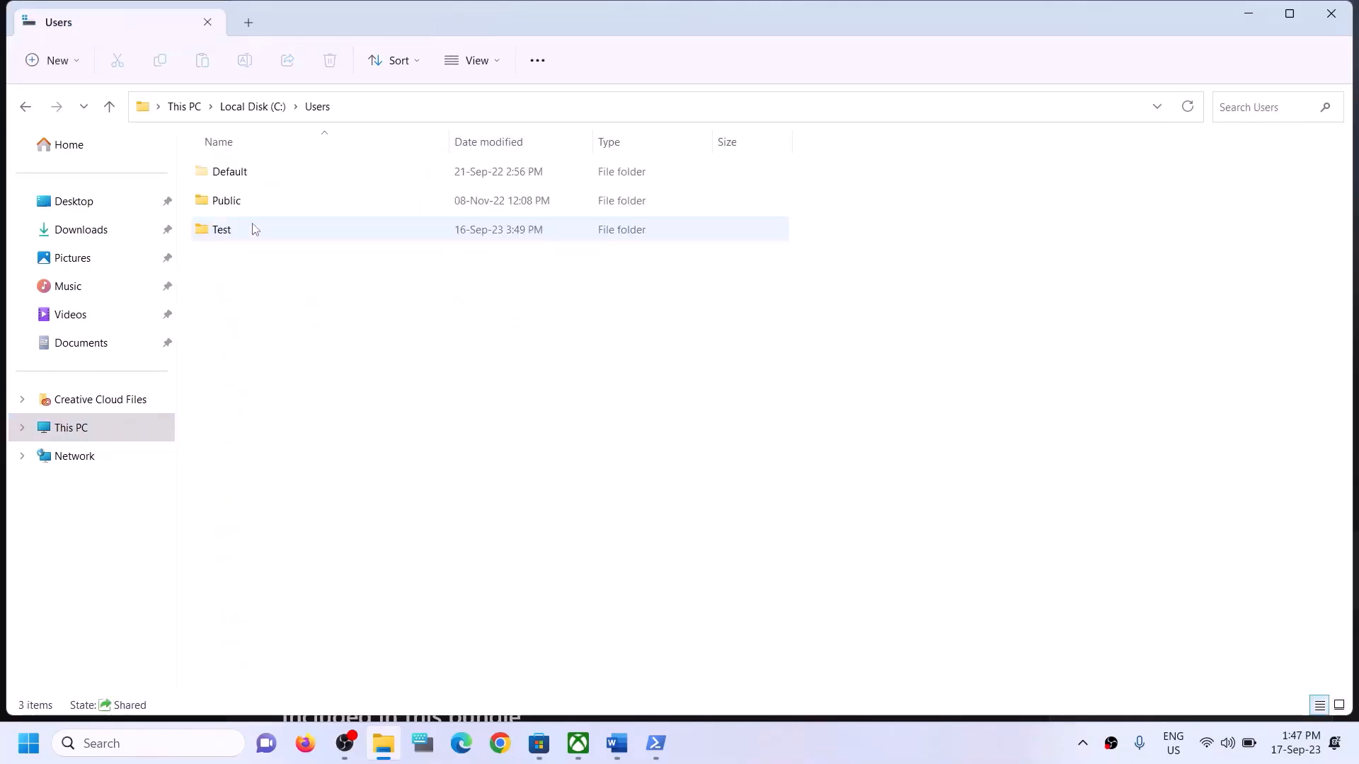
click(259, 228)
double_click(259, 227)
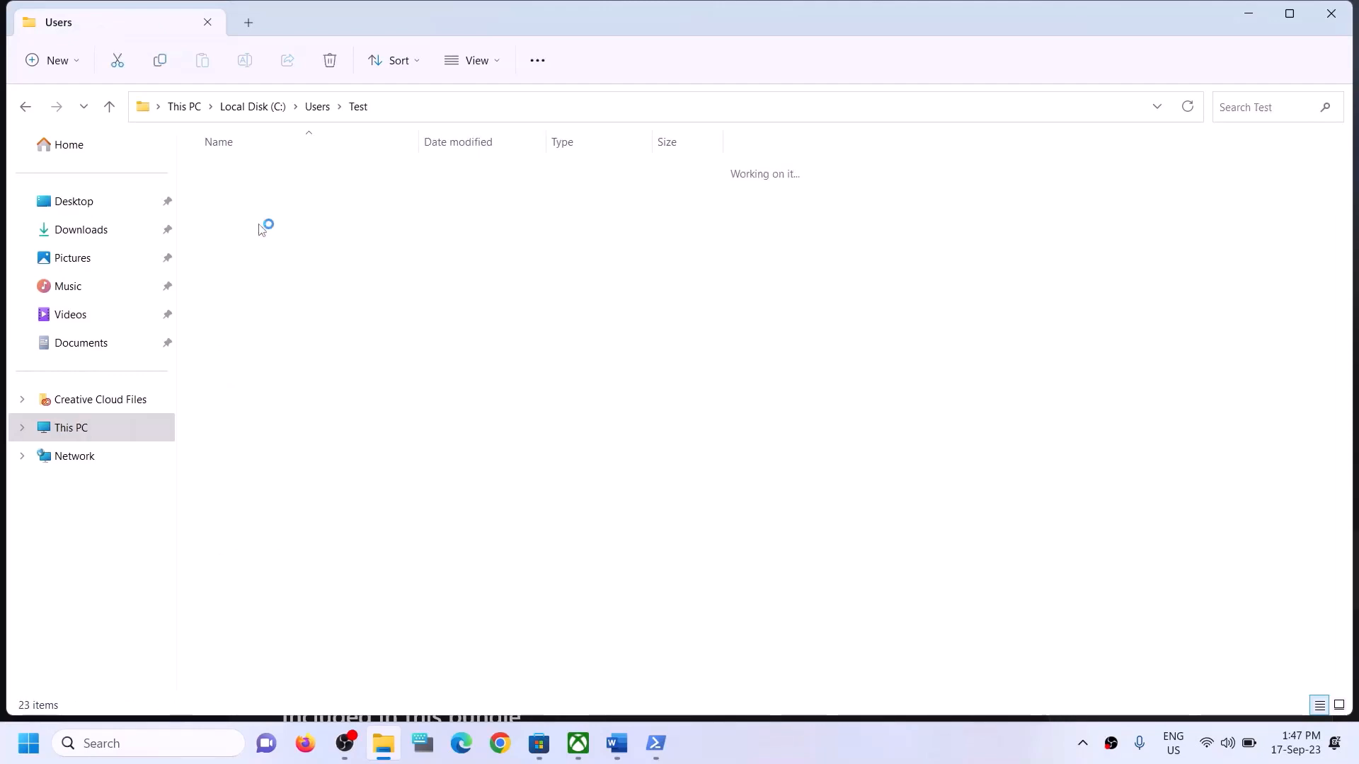
Step: Check in File Explorer's display options whether hidden items are shown, so that the AppData folder can be accessed
click(230, 352)
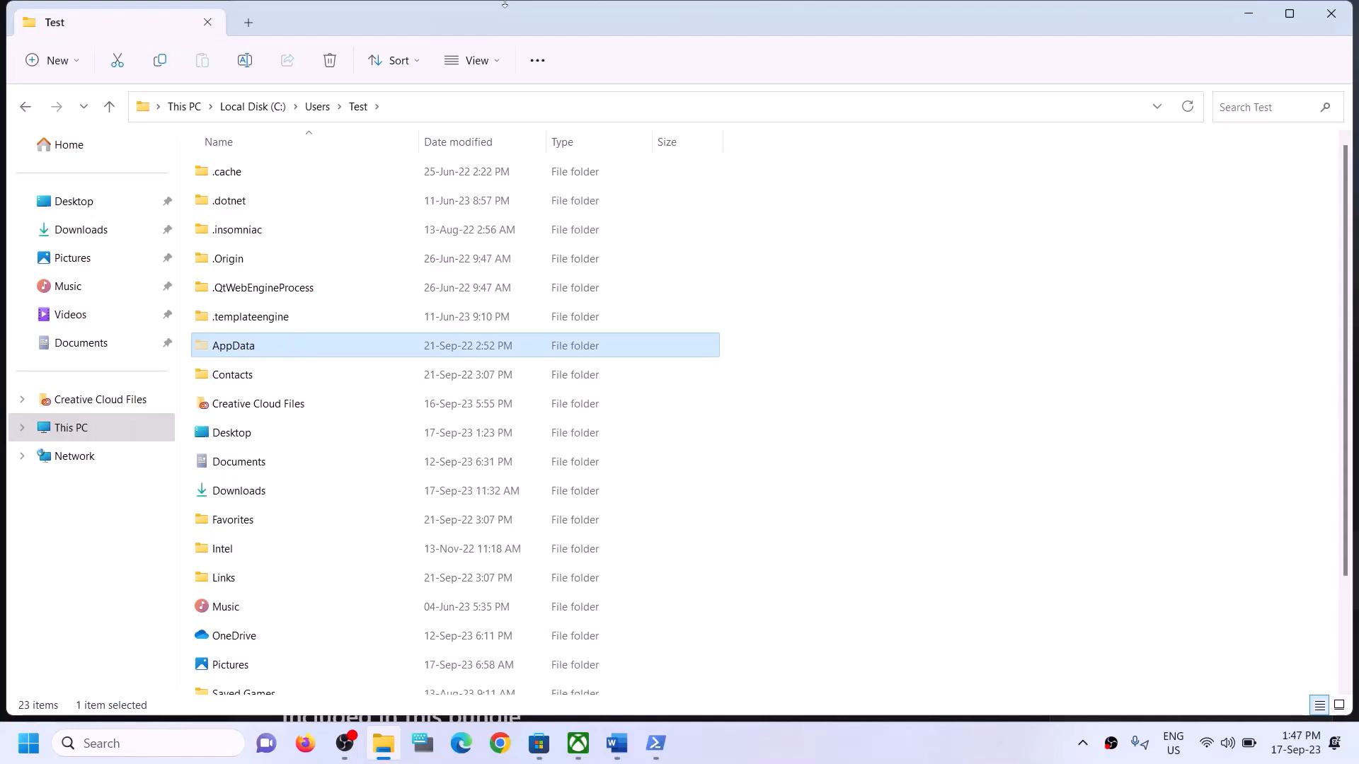
click(495, 64)
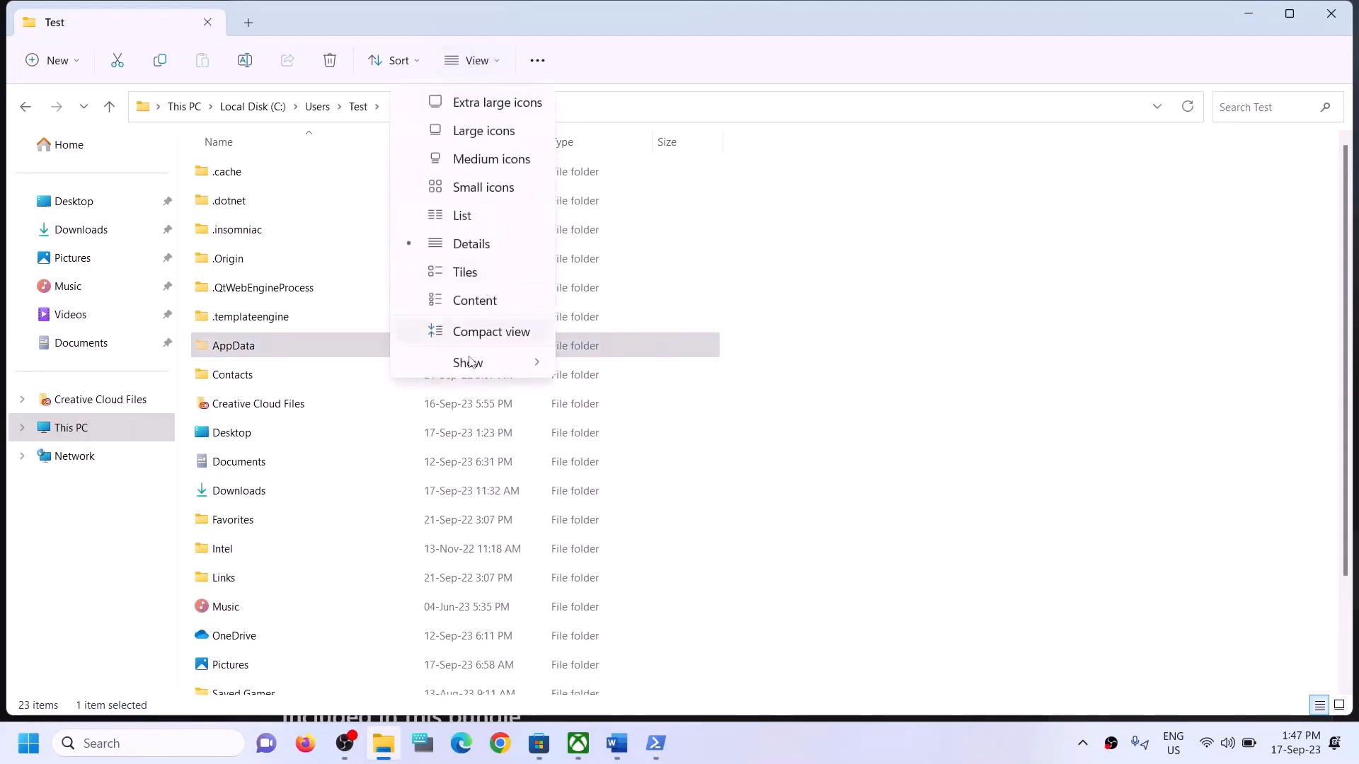
mouse_move(556, 366)
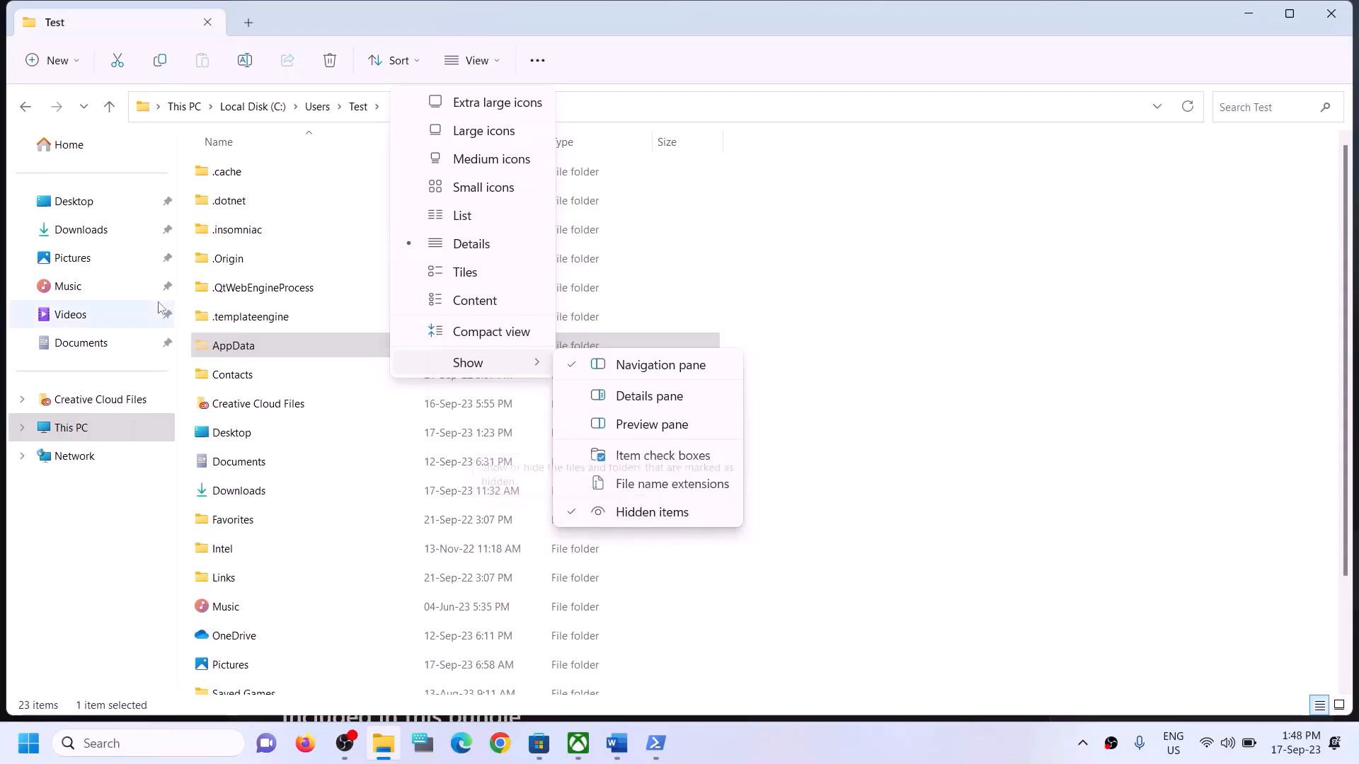
click(253, 352)
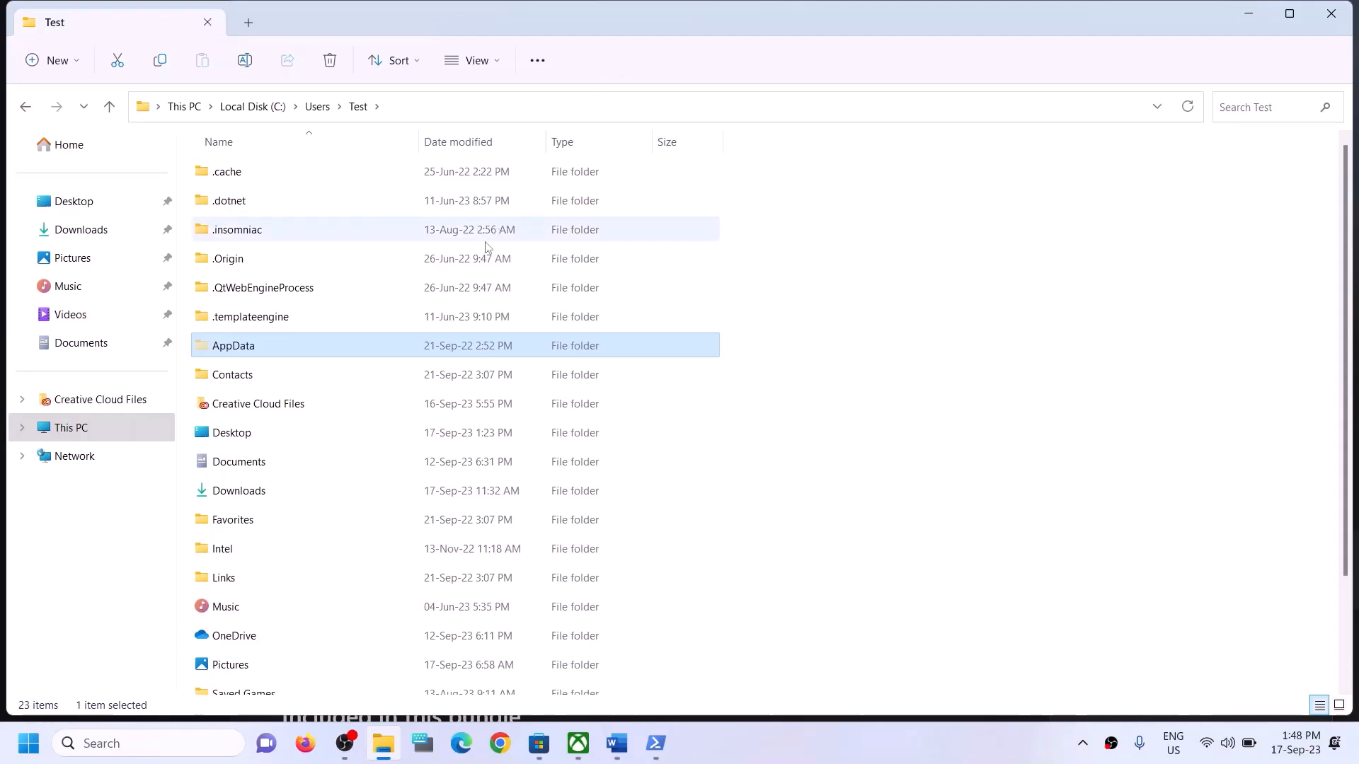
Step: Open the AppData\Local\Packages folder inside the Test user folder
click(223, 350)
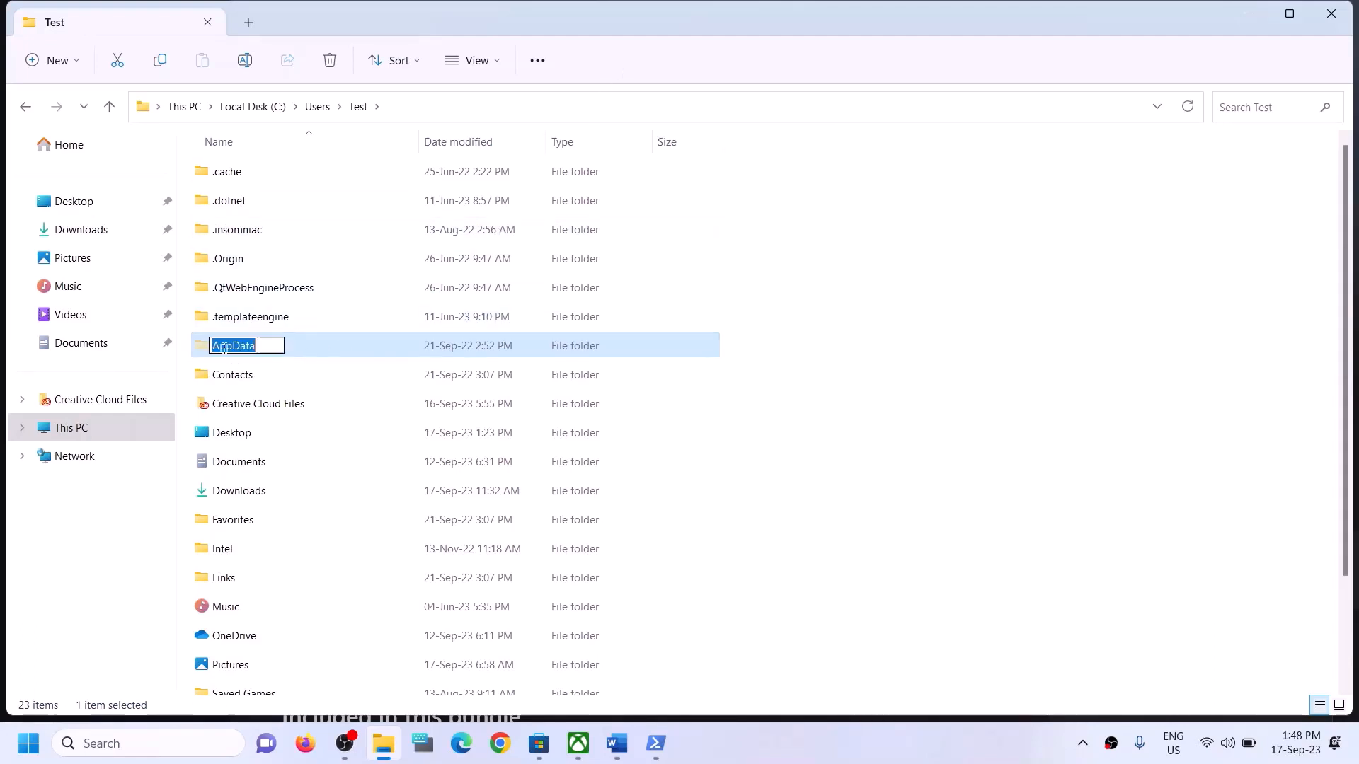
click(291, 342)
double_click(291, 343)
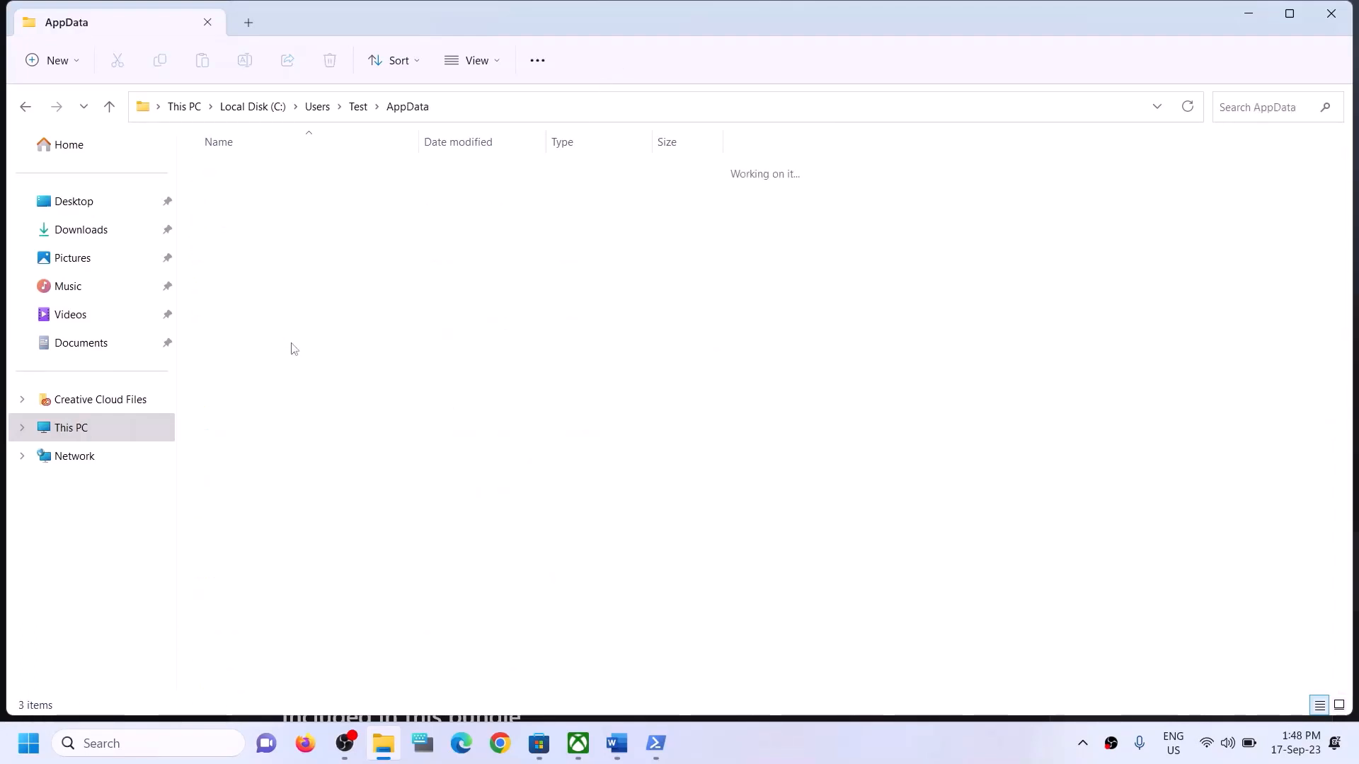
click(289, 173)
double_click(290, 173)
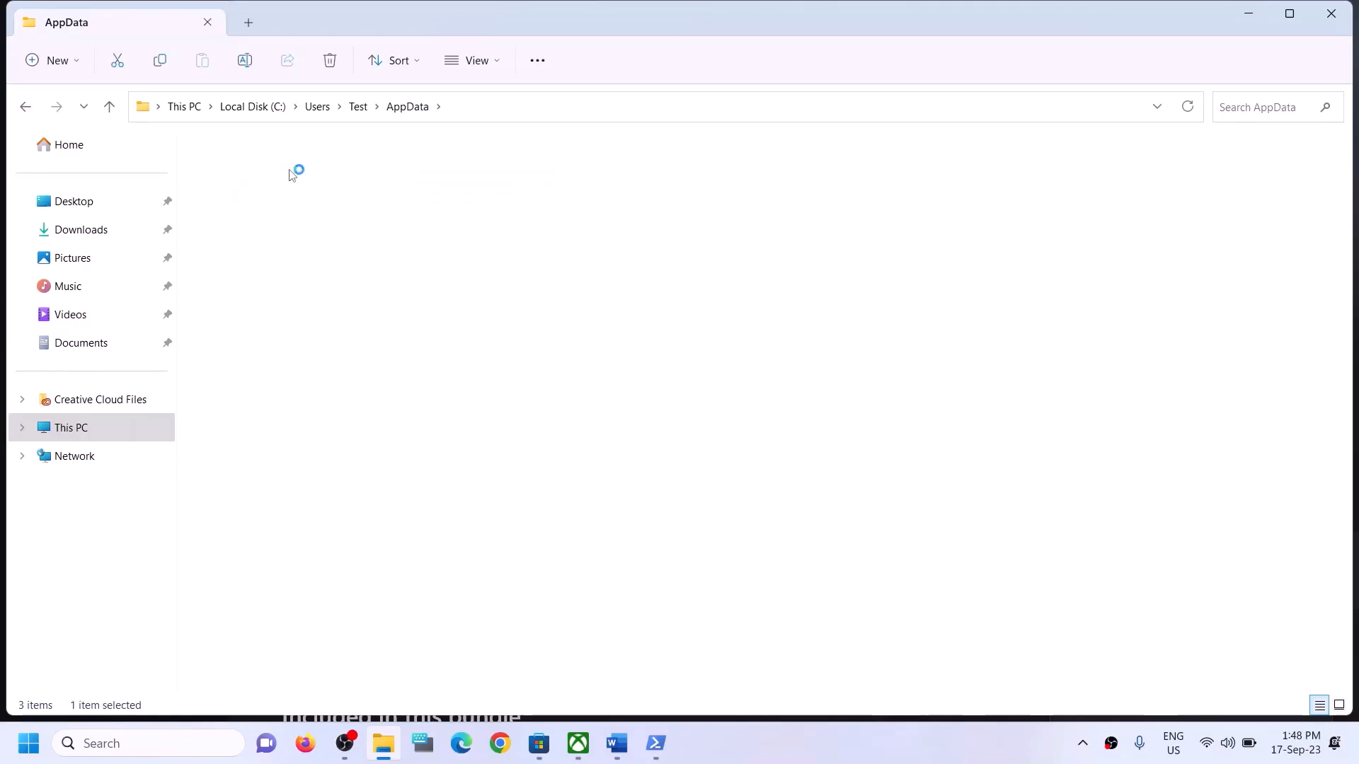
click(272, 318)
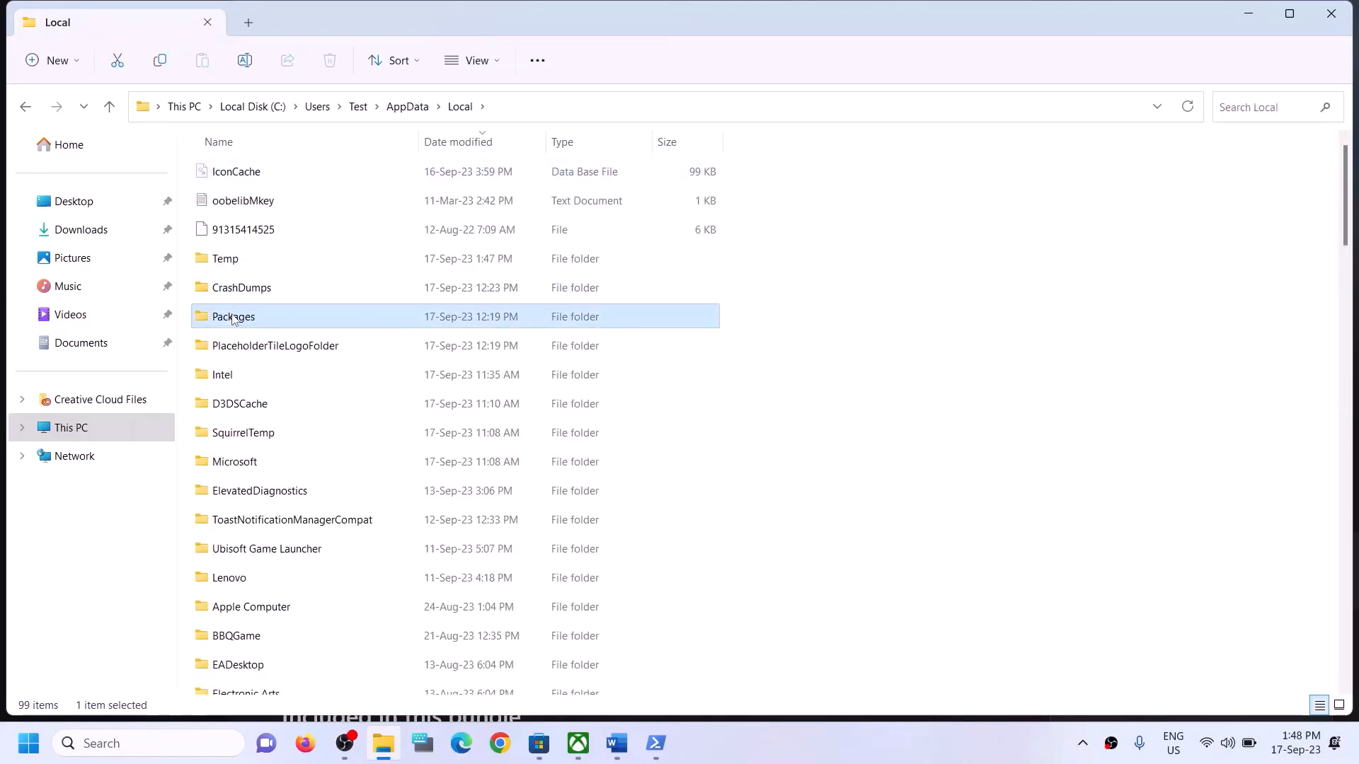
double_click(275, 325)
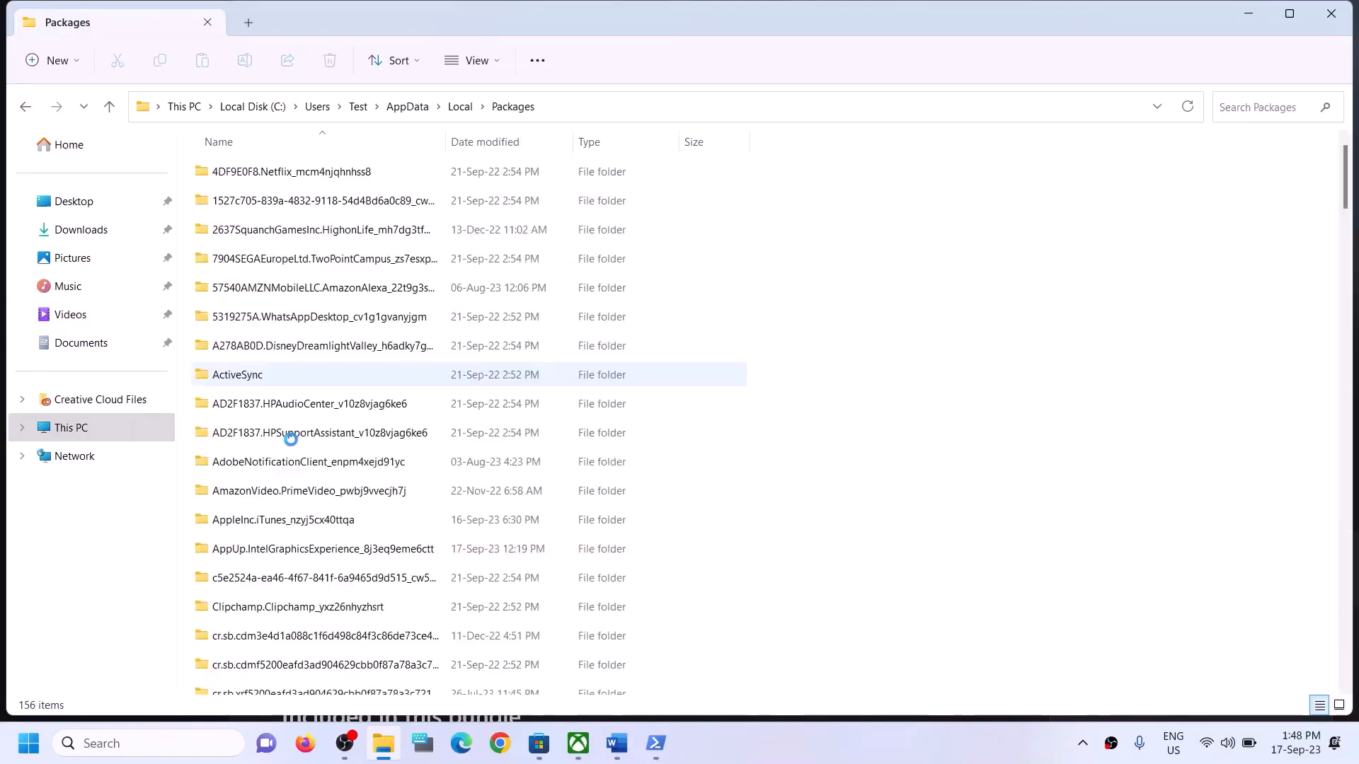
Step: Find the Microsoft.WindowsStore_8wekyb3d8bbwe folder inside Packages and open it
click(283, 434)
scroll(307, 469, down, 20)
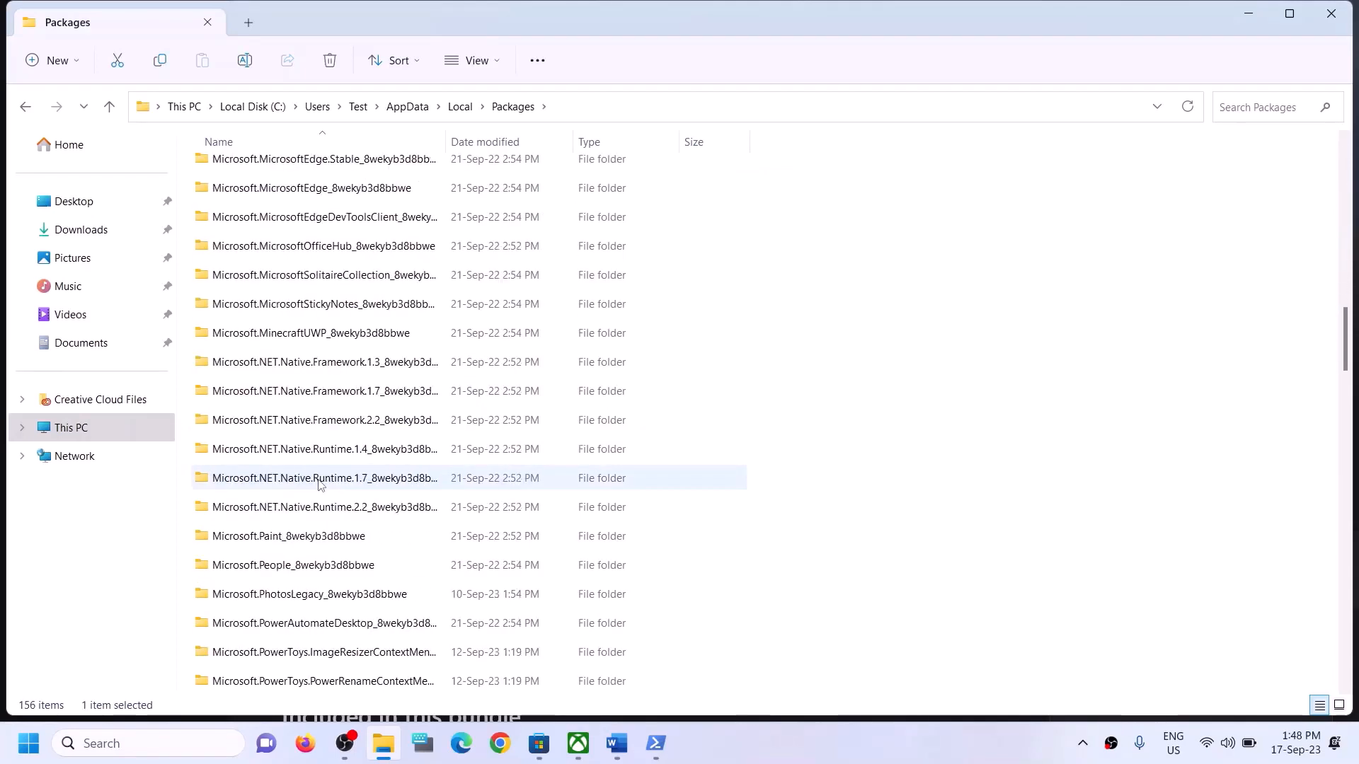
scroll(319, 484, down, 13)
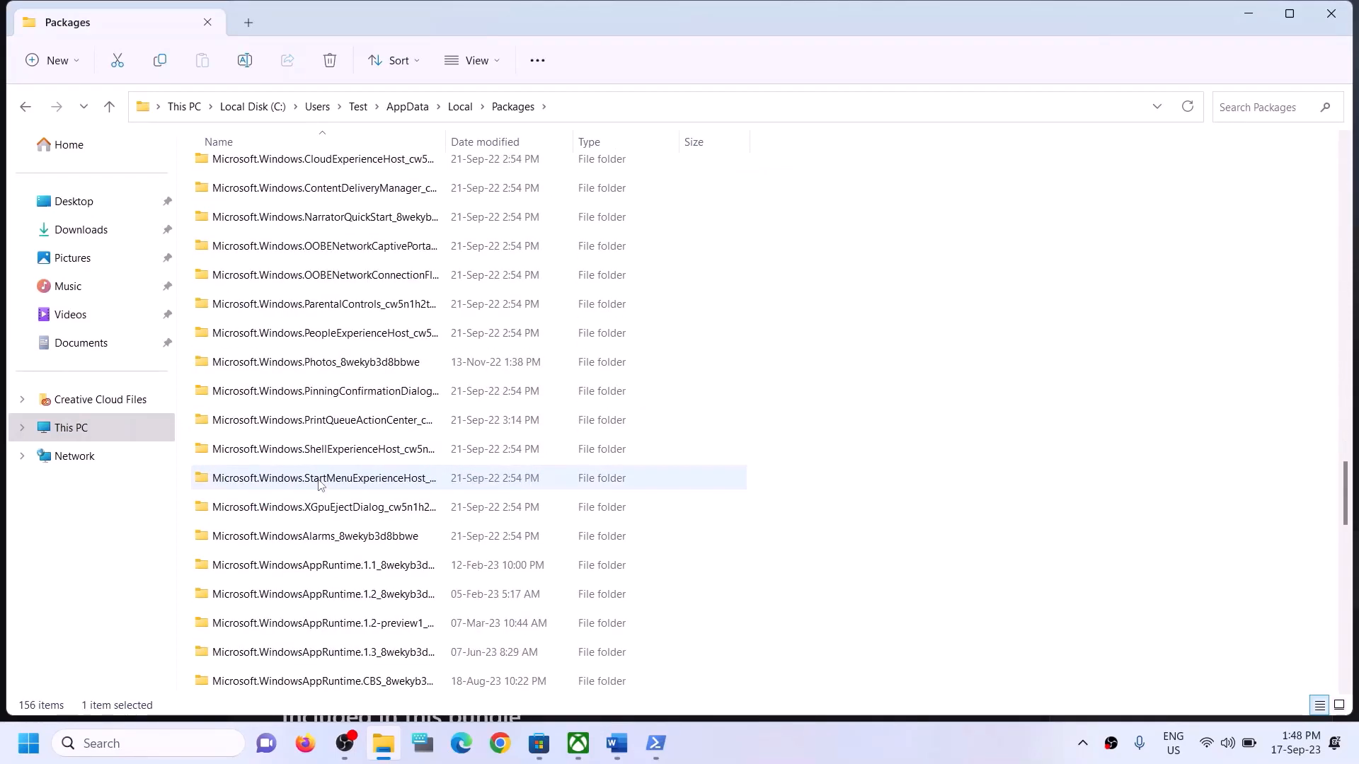
scroll(319, 485, down, 4)
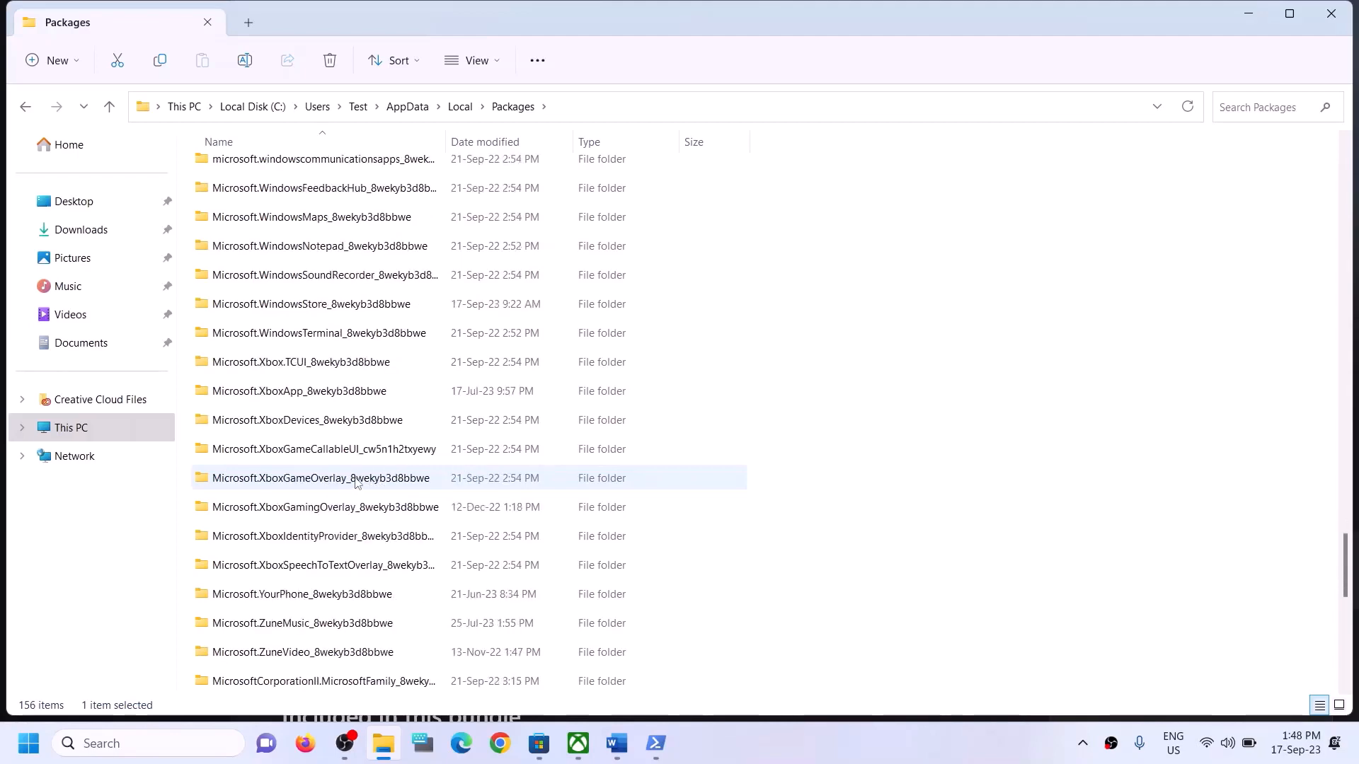
scroll(356, 481, up, 2)
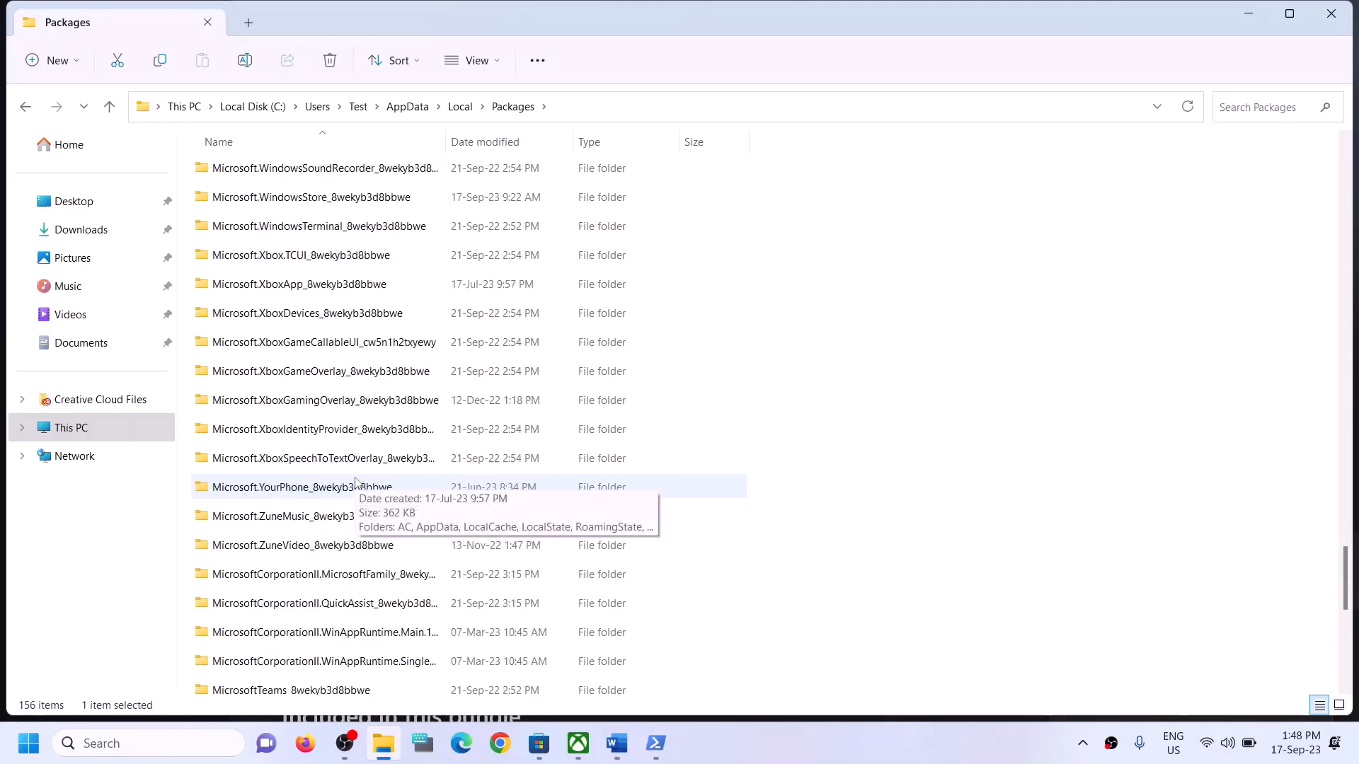
scroll(356, 481, down, 5)
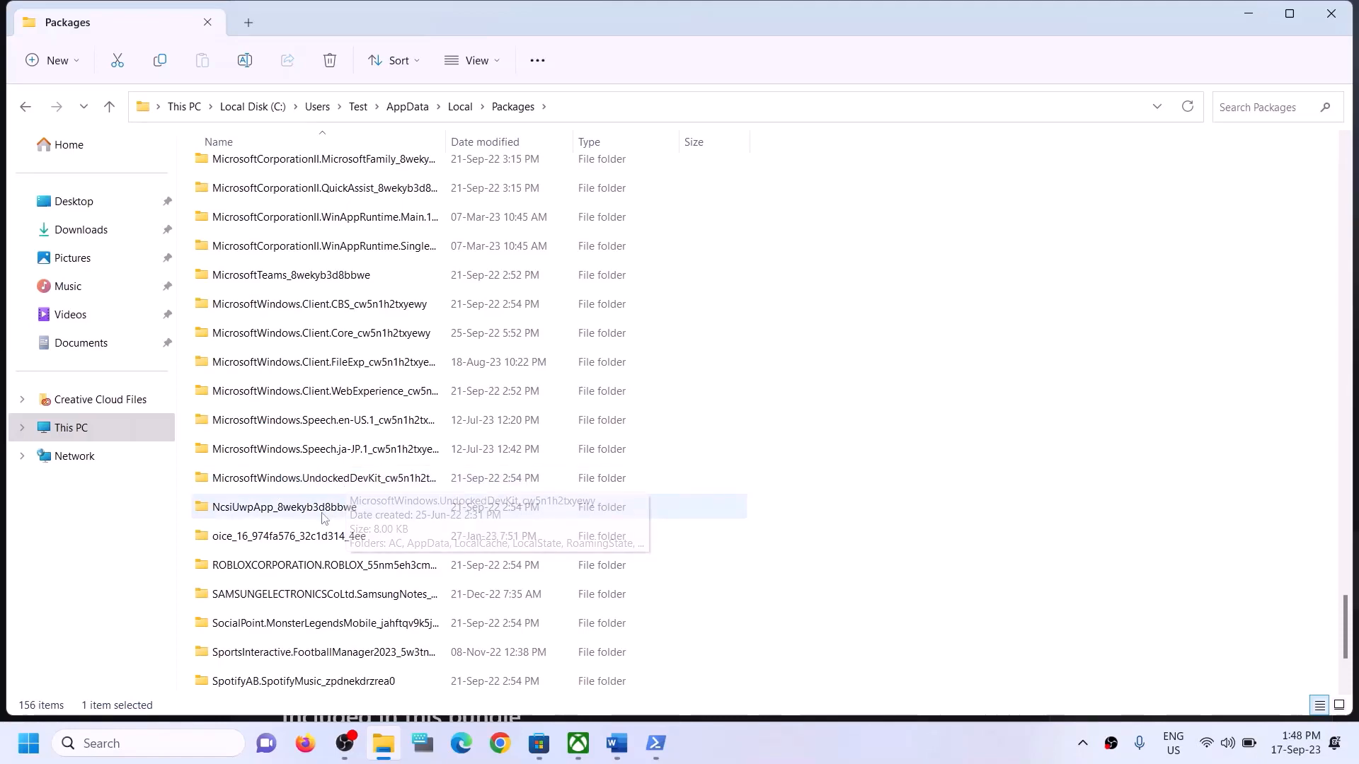
scroll(329, 569, down, 2)
scroll(322, 538, up, 1)
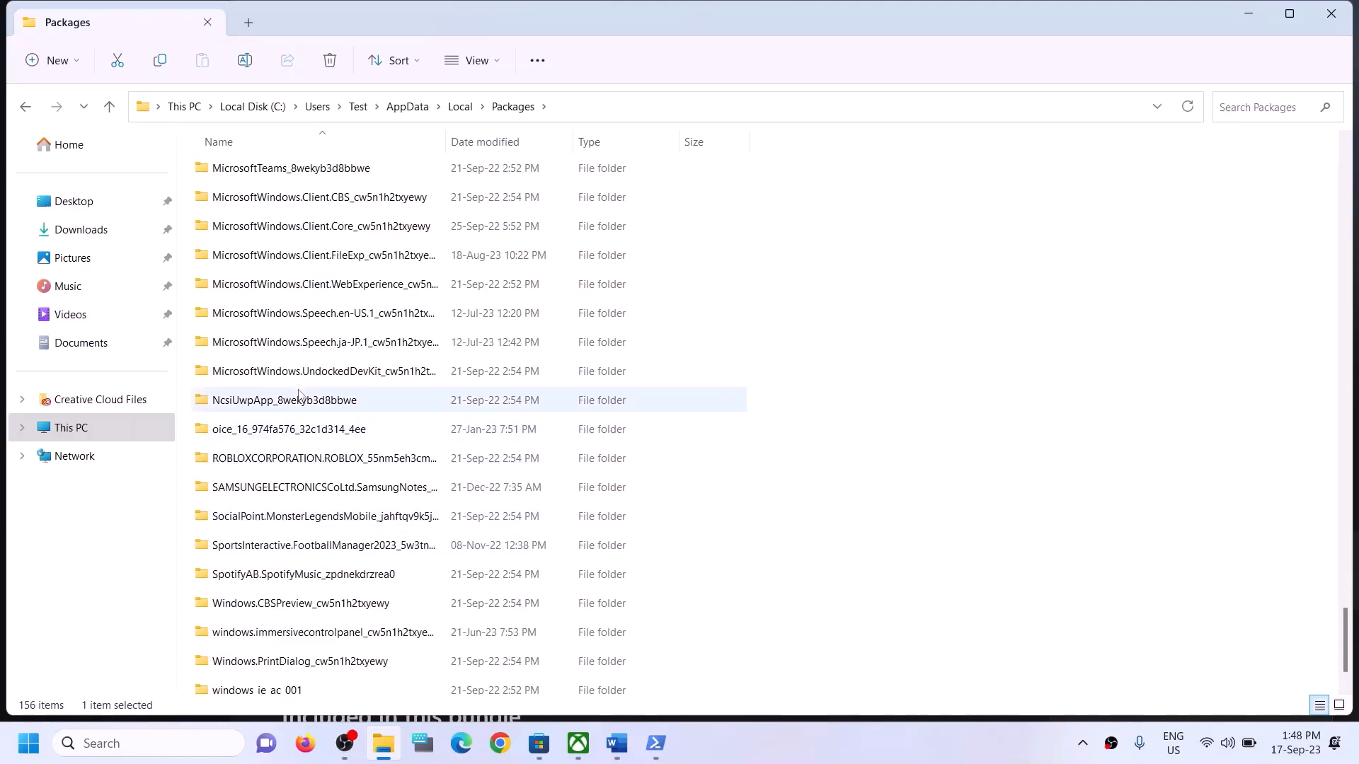
scroll(357, 313, up, 2)
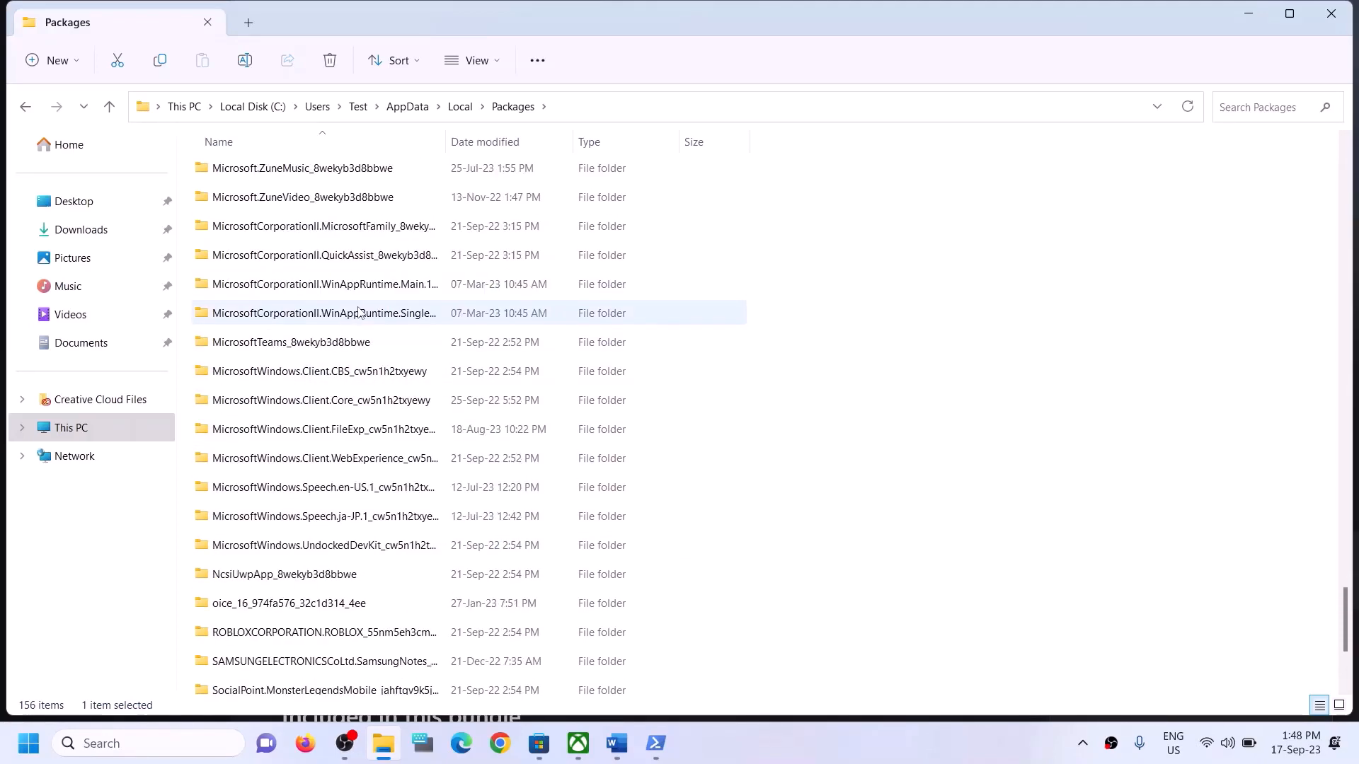
click(344, 552)
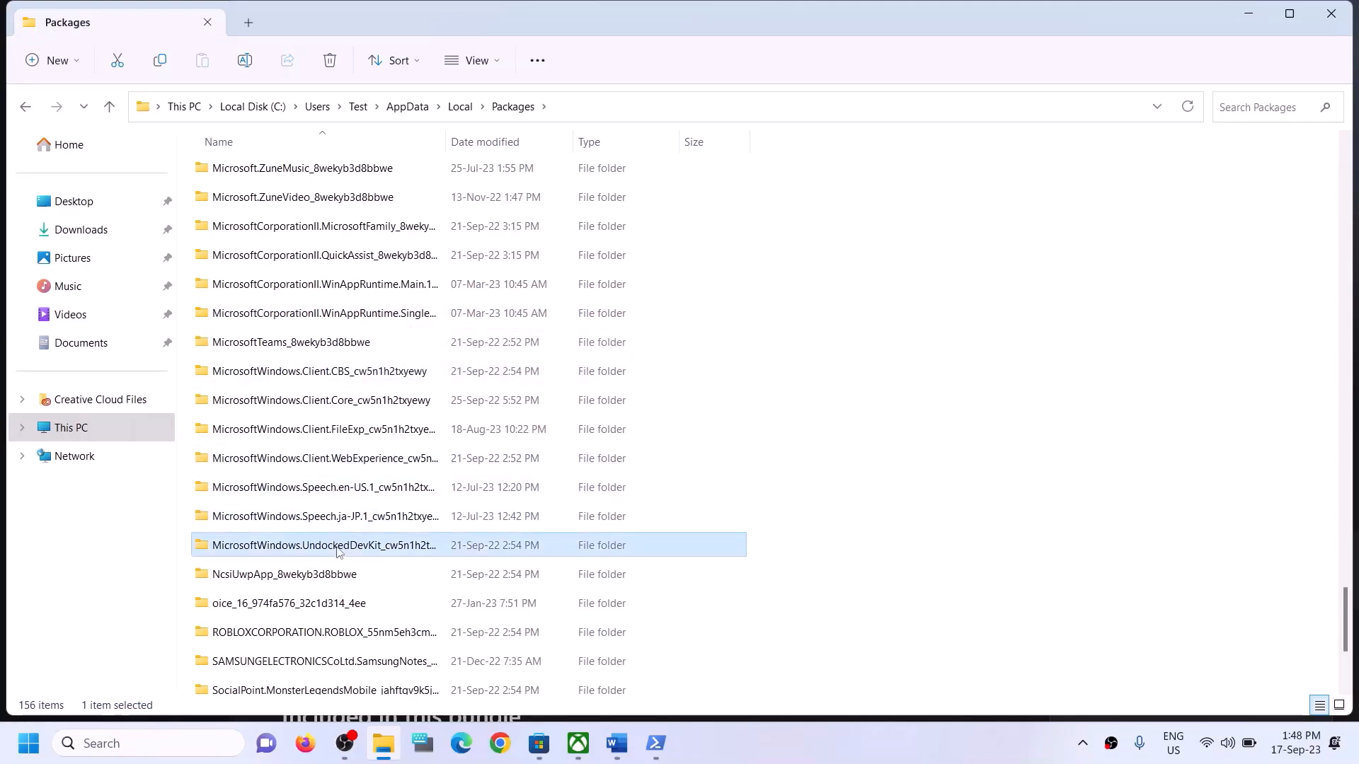
click(337, 367)
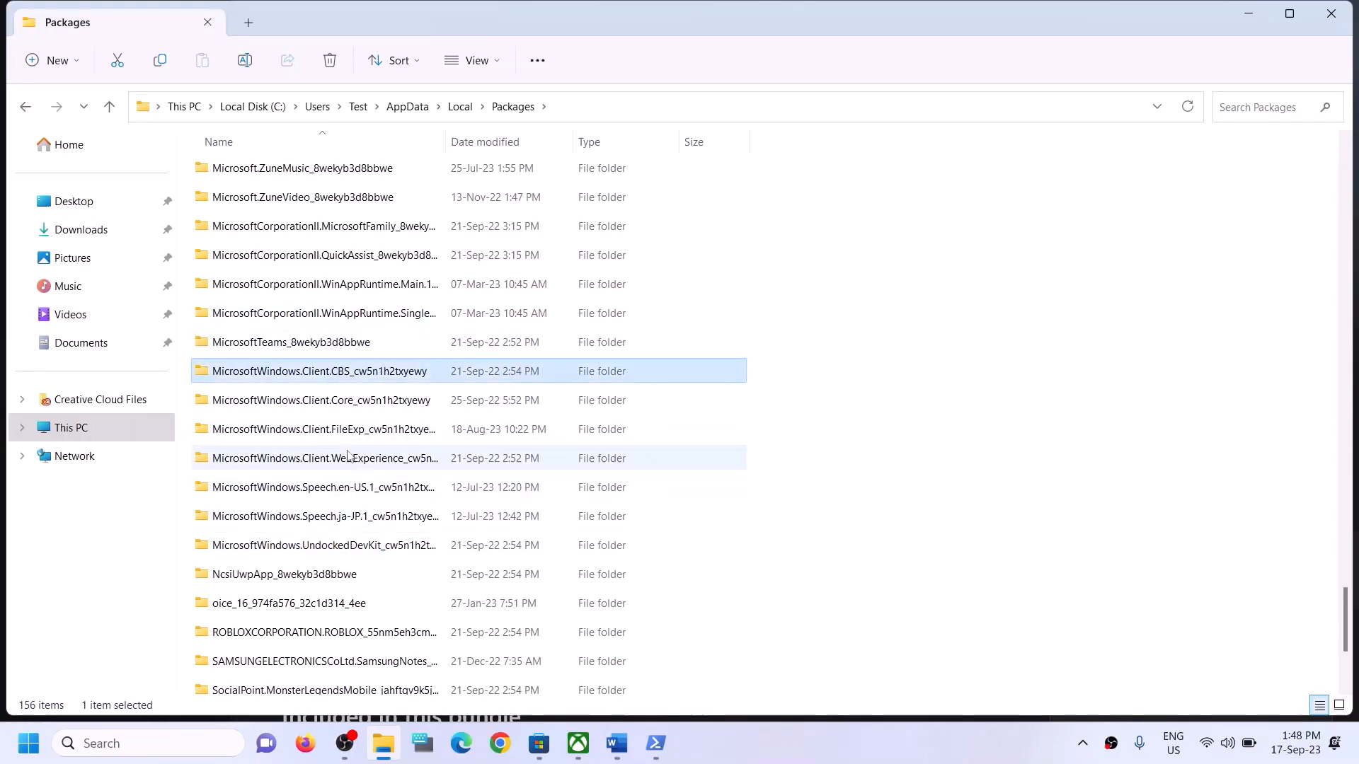
click(348, 458)
click(354, 502)
scroll(355, 504, down, 1)
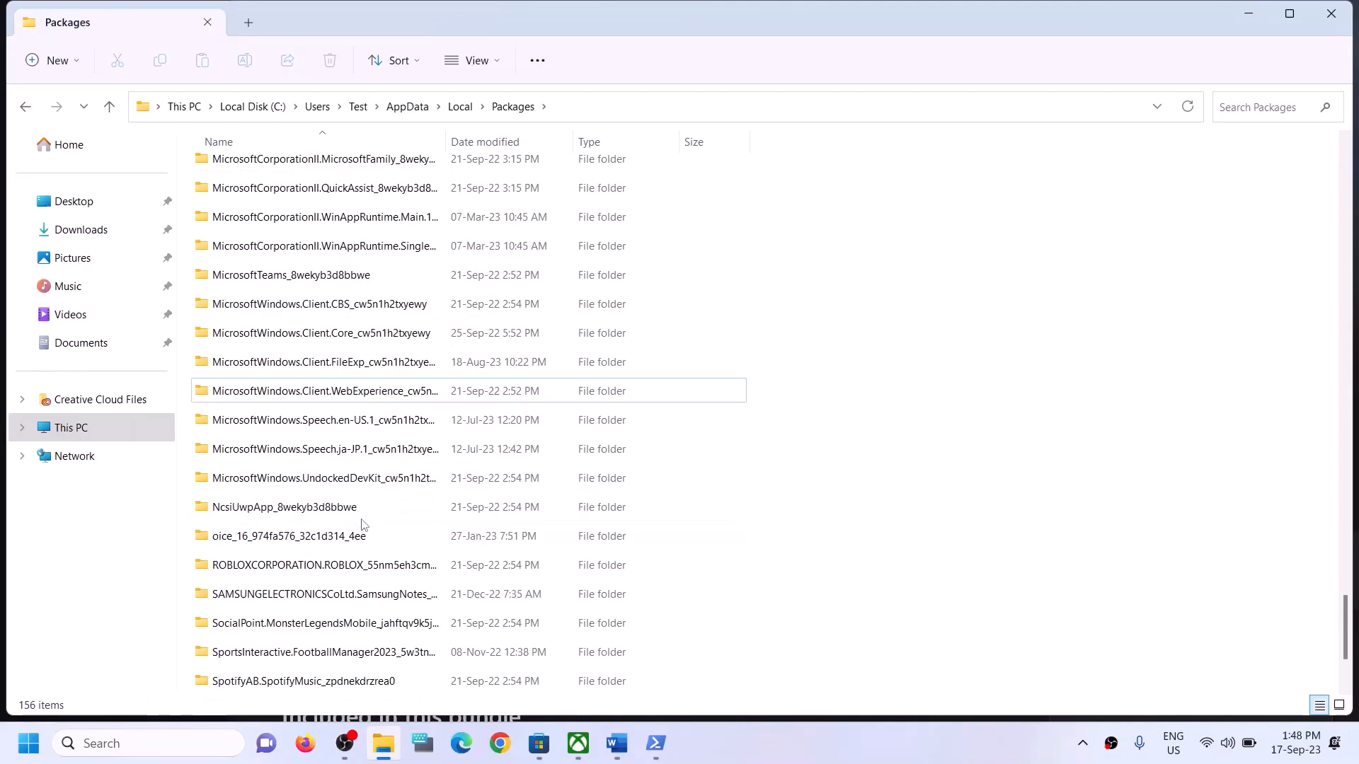
scroll(357, 507, up, 2)
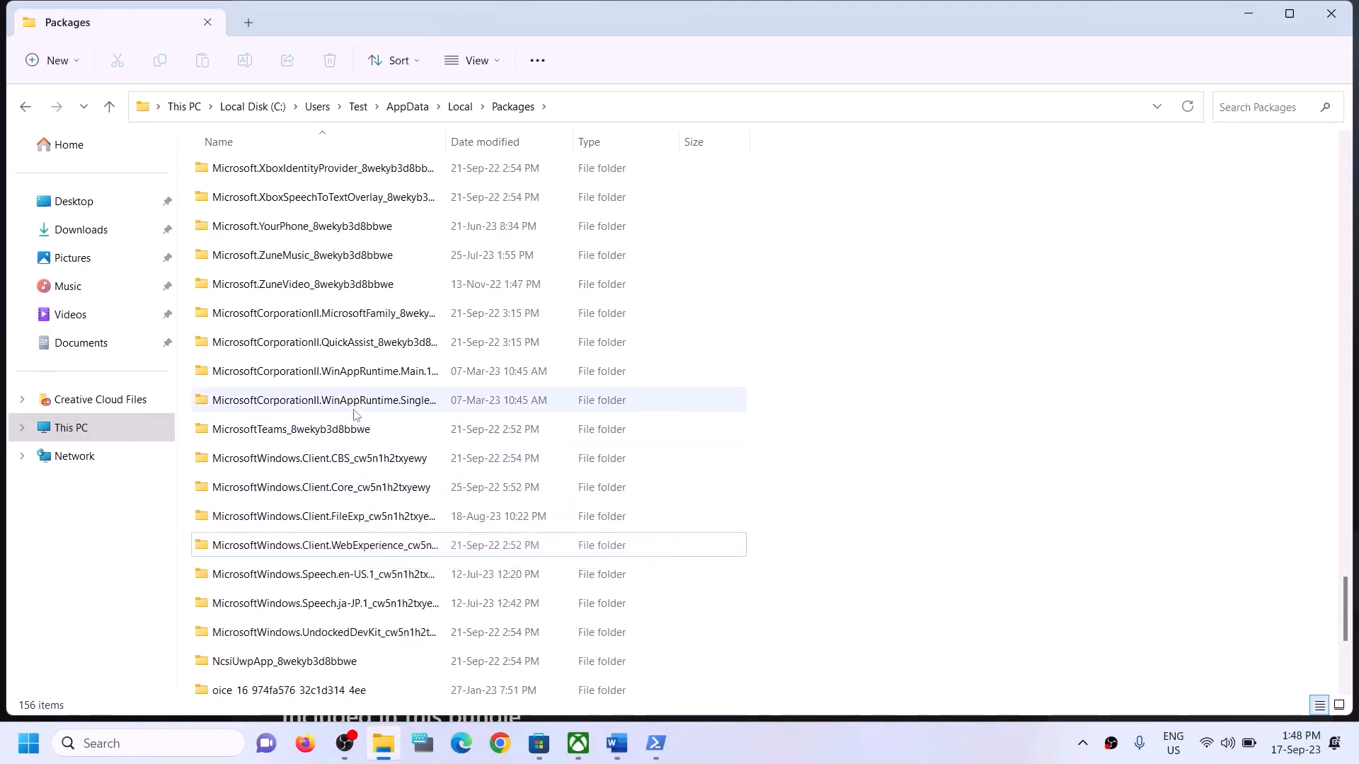
scroll(356, 371, up, 1)
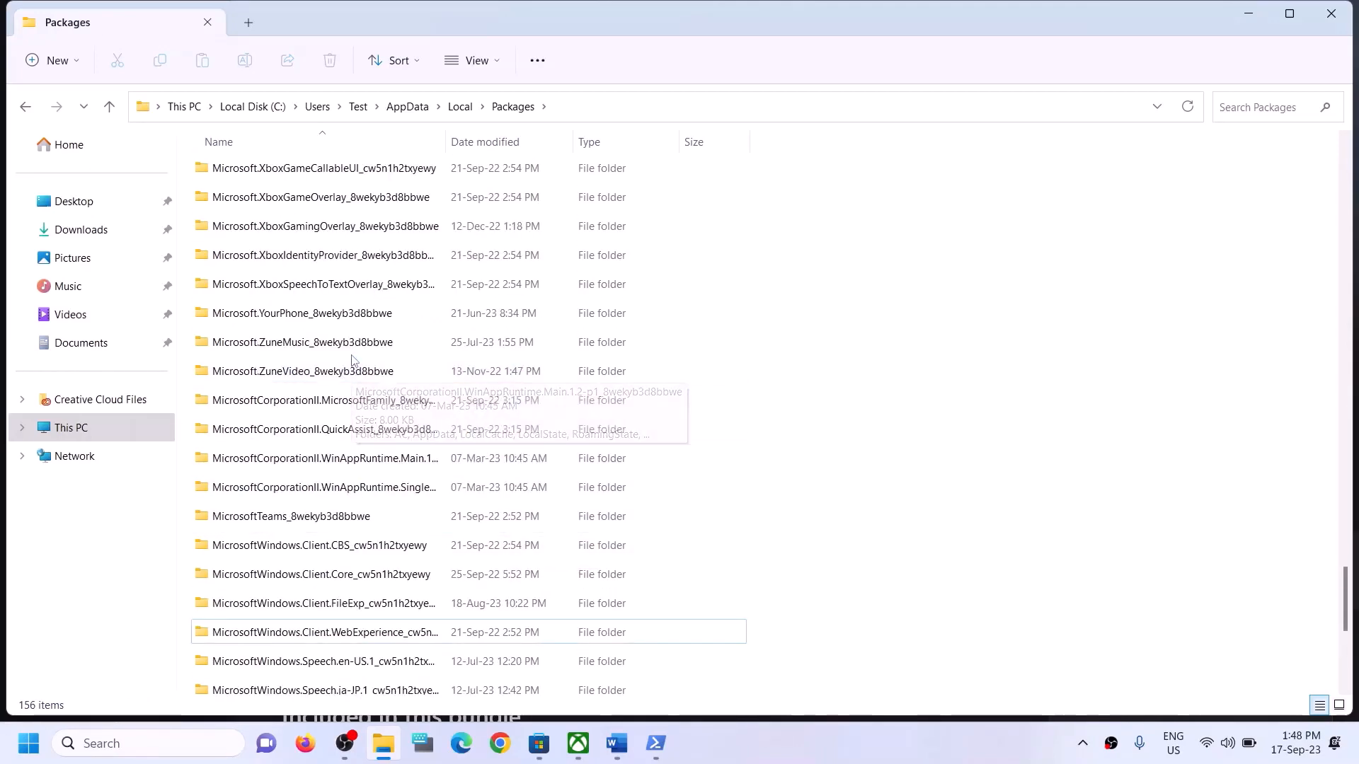
scroll(353, 368, up, 4)
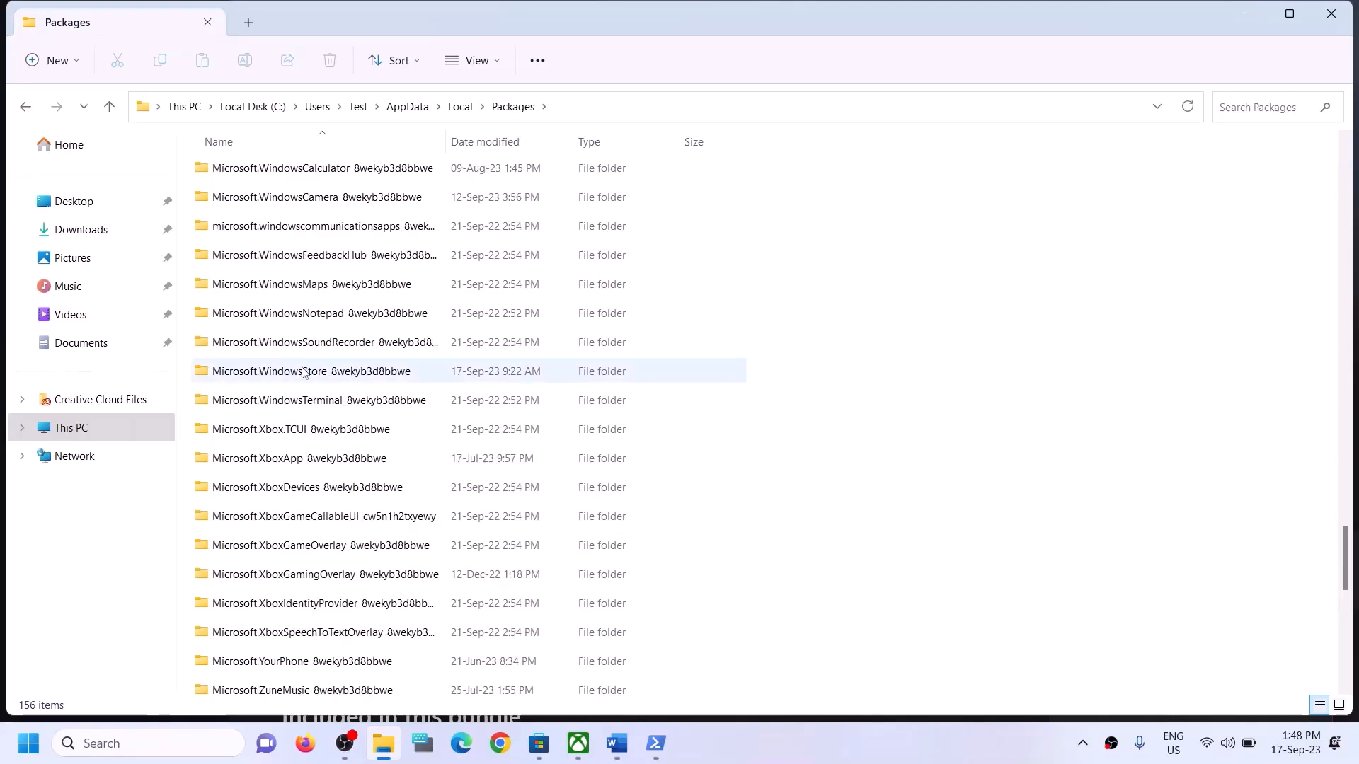
click(352, 369)
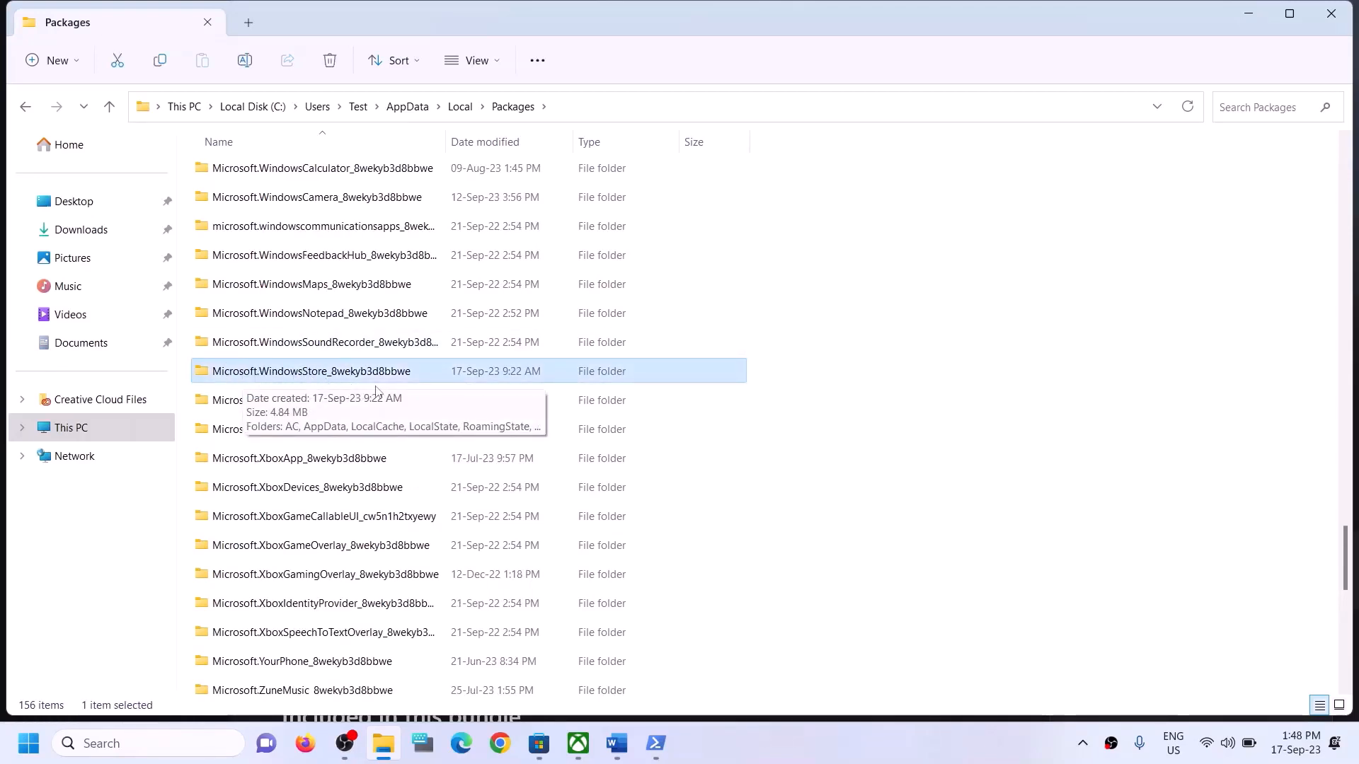
double_click(291, 372)
Step: Delete the LocalCache folder from the Microsoft.WindowsStore_8wekyb3d8bbwe folder and close File Explorer
click(230, 235)
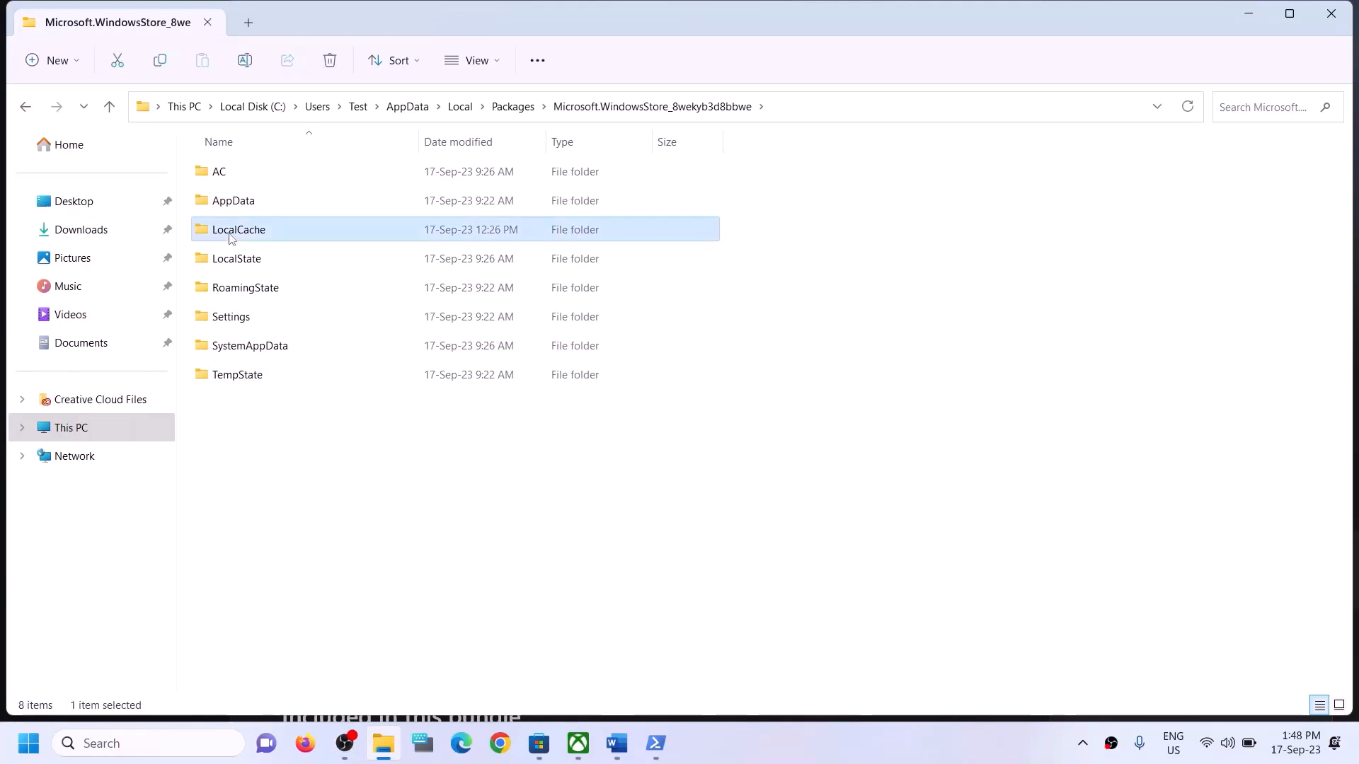
right_click(266, 233)
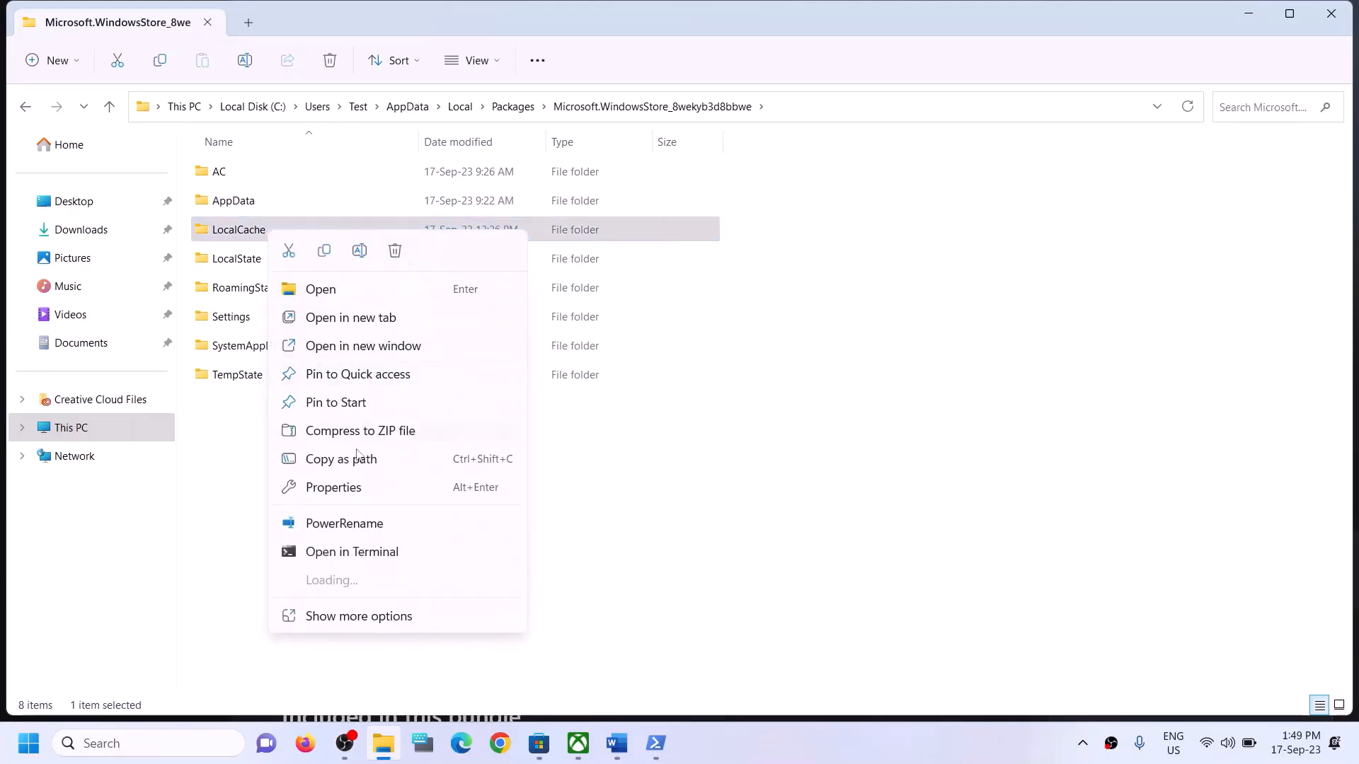
click(395, 252)
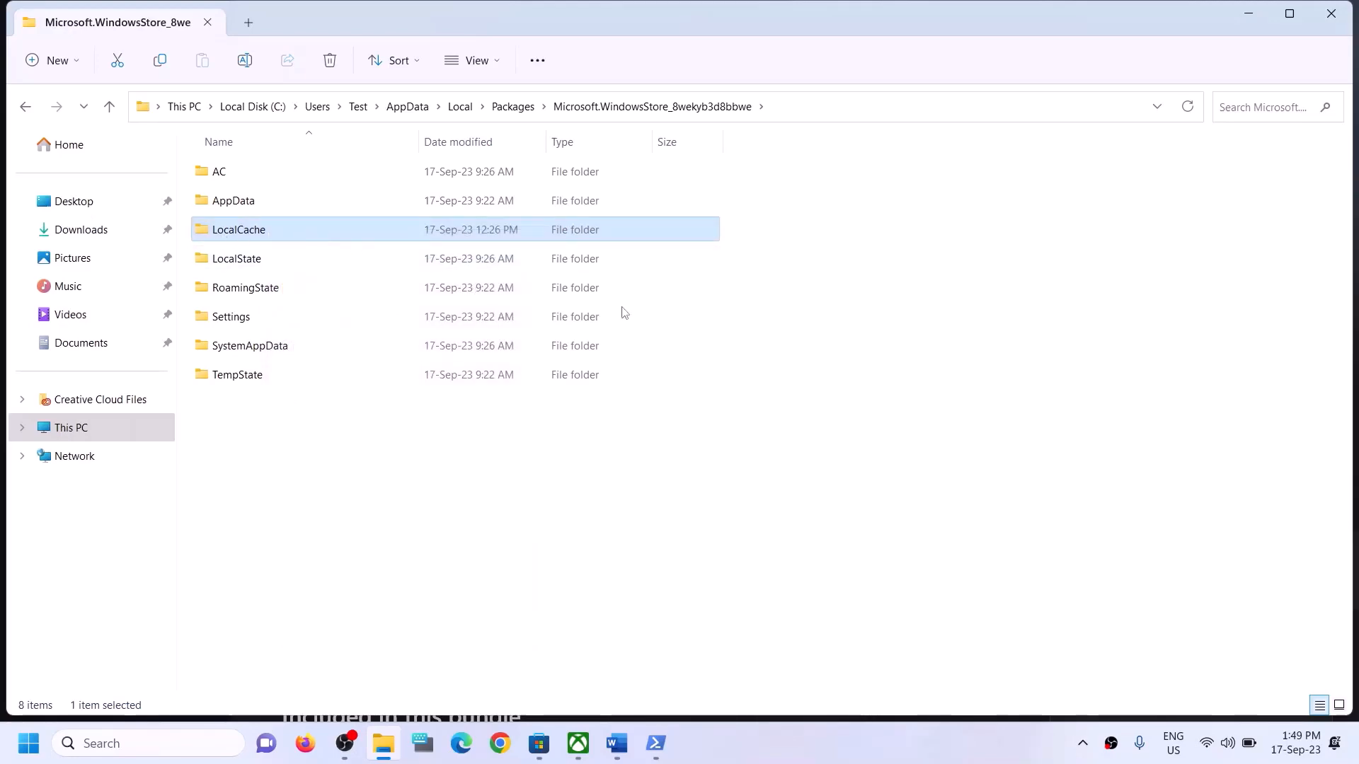
click(1327, 22)
Step: Read Step 5 in the Word notes, about repairing or resetting the Xbox app and Store, and open the Xbox app's settings page in Windows
scroll(280, 488, down, 3)
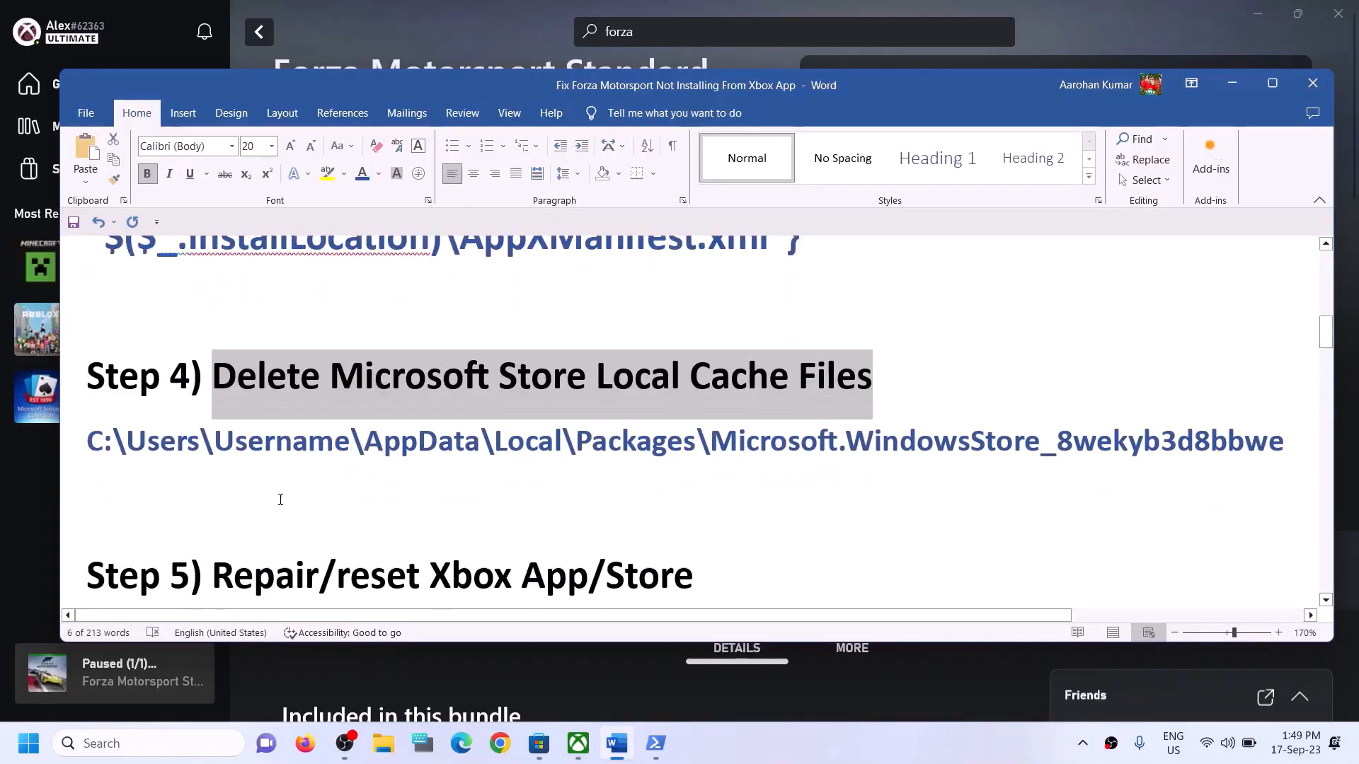
drag(212, 510, 628, 529)
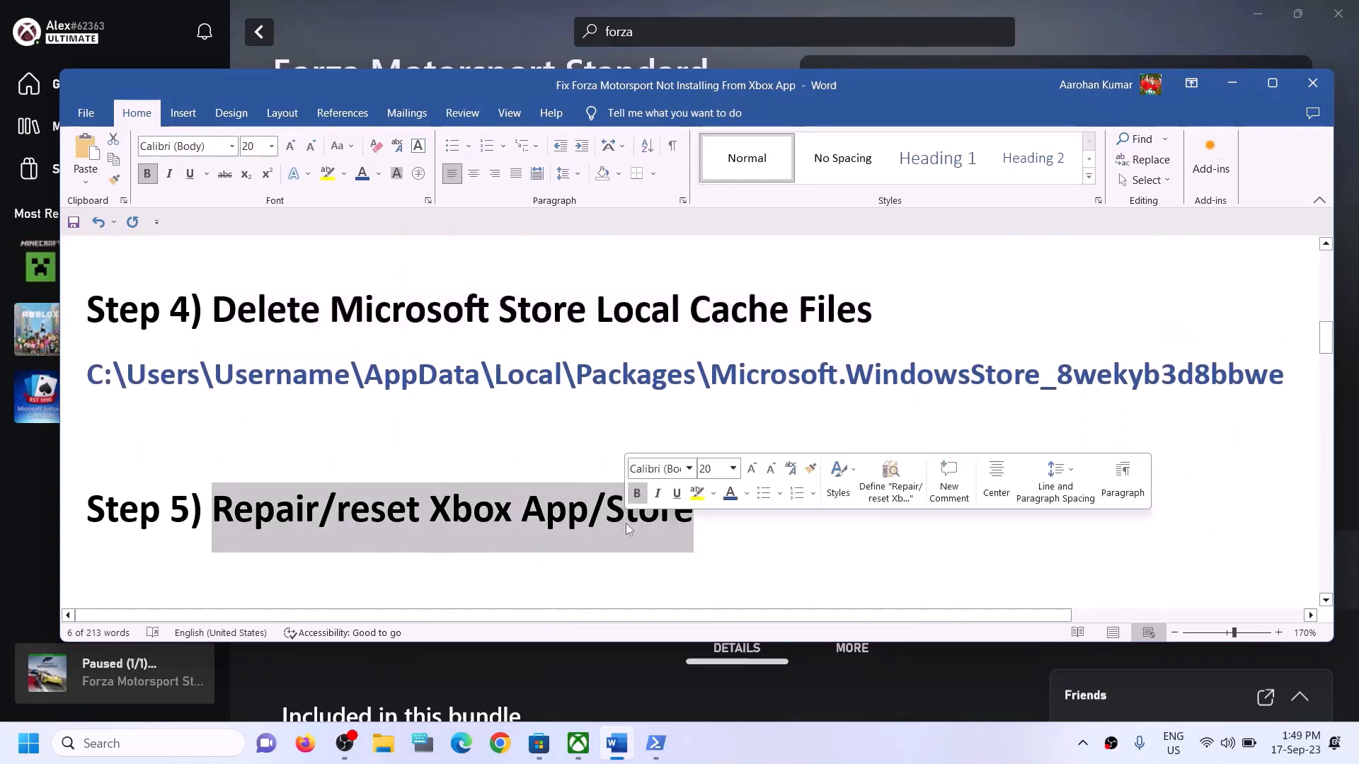
click(185, 743)
text(xb)
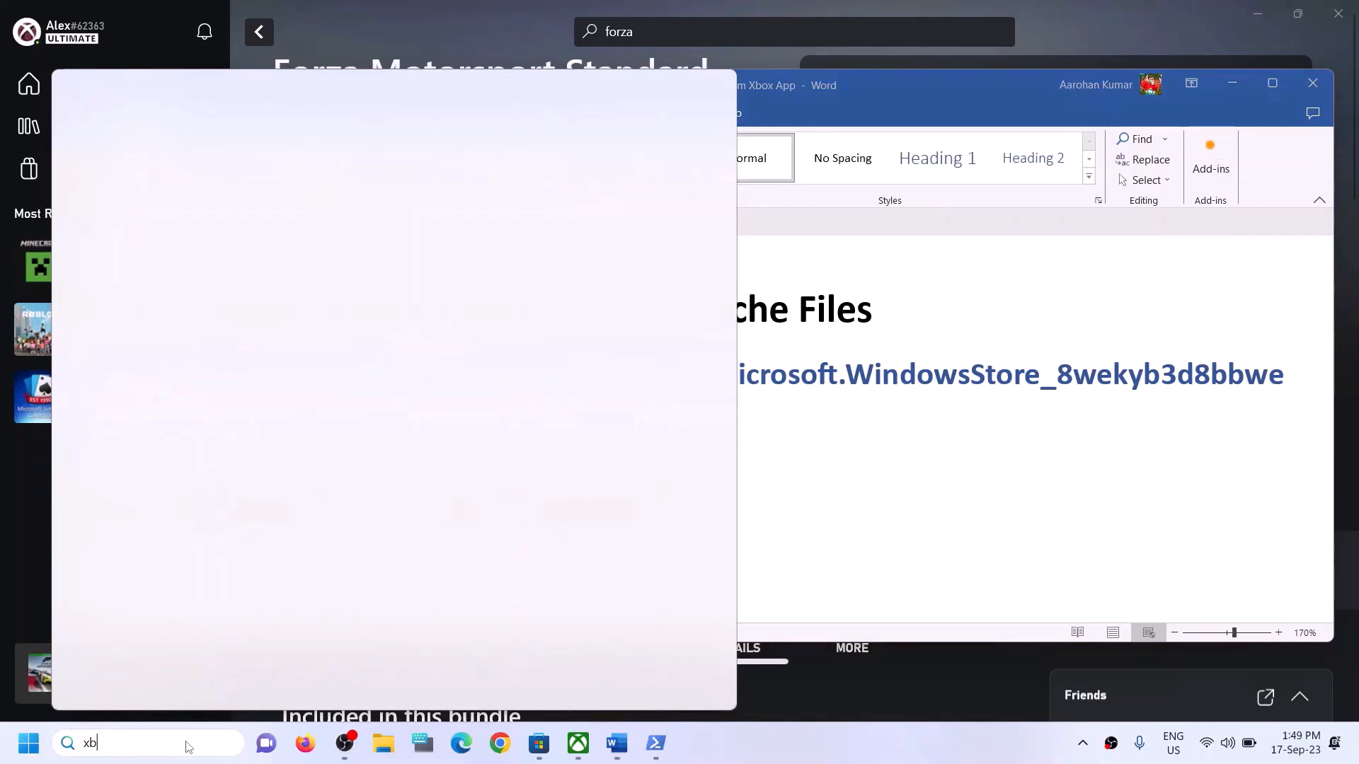
text(ox)
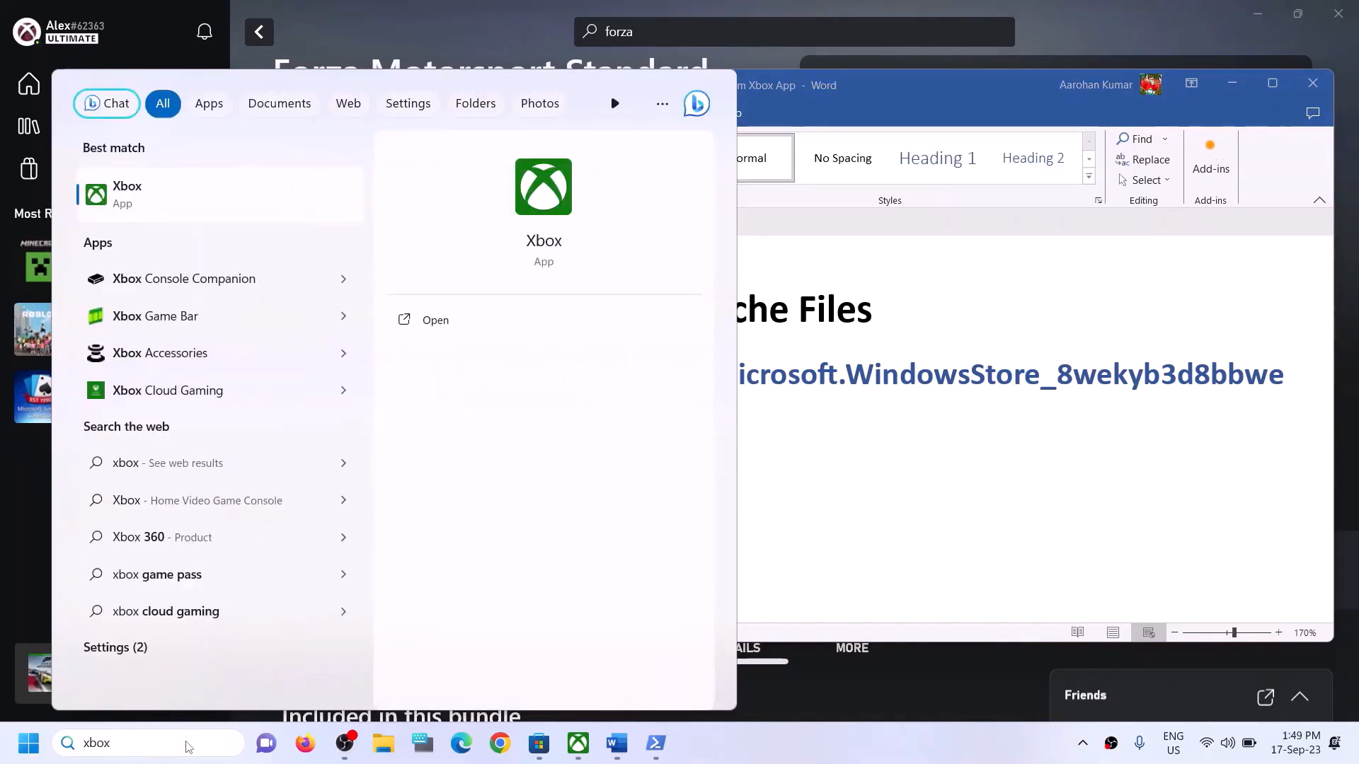
right_click(169, 199)
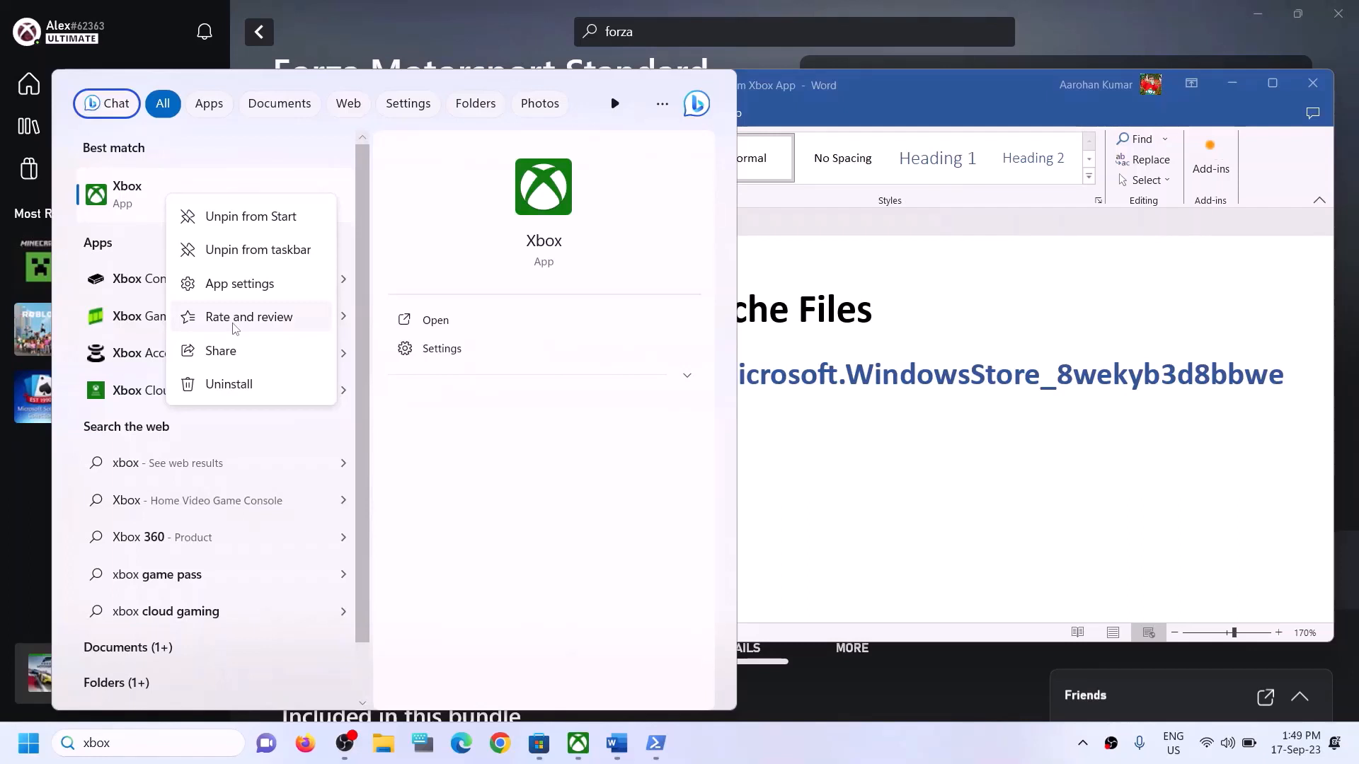
click(236, 285)
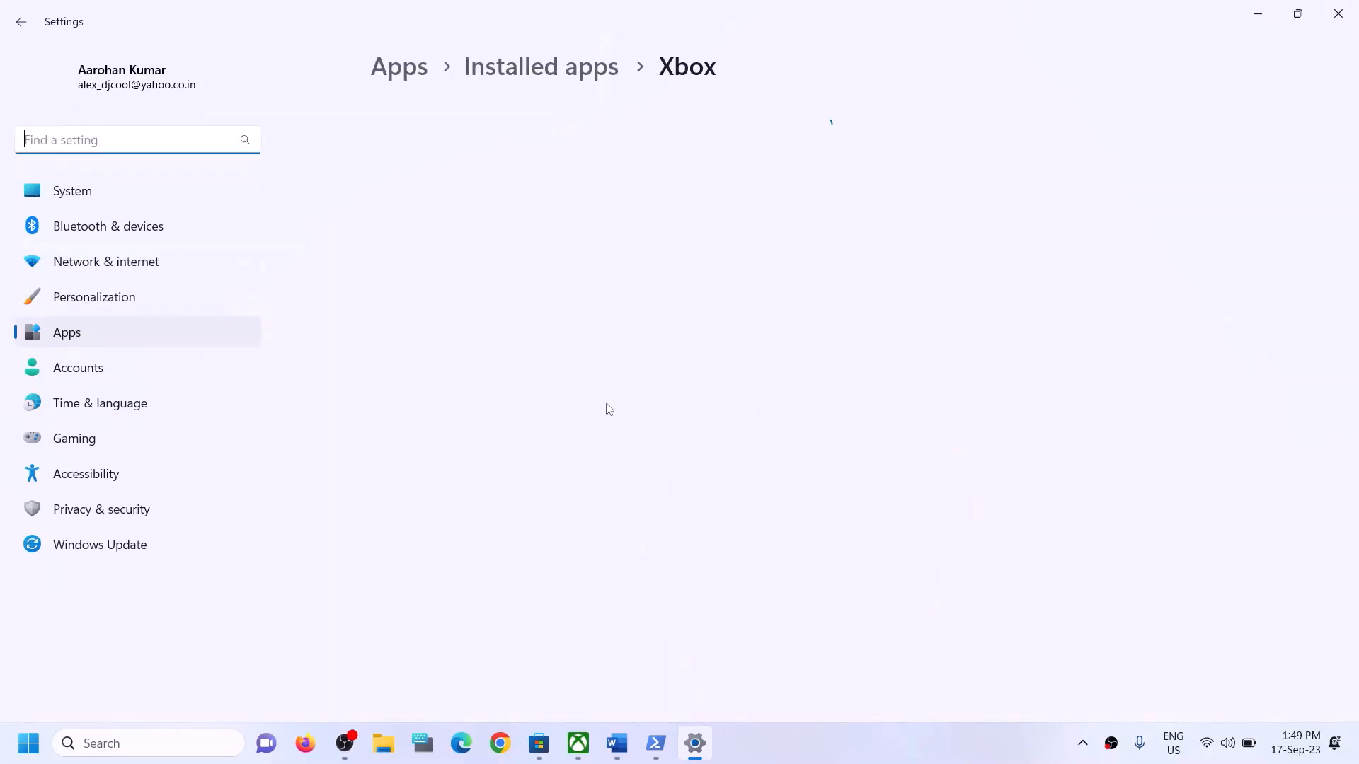
Step: Repair the Xbox app, and reset it as well, confirming the deletion of its data
scroll(540, 404, down, 4)
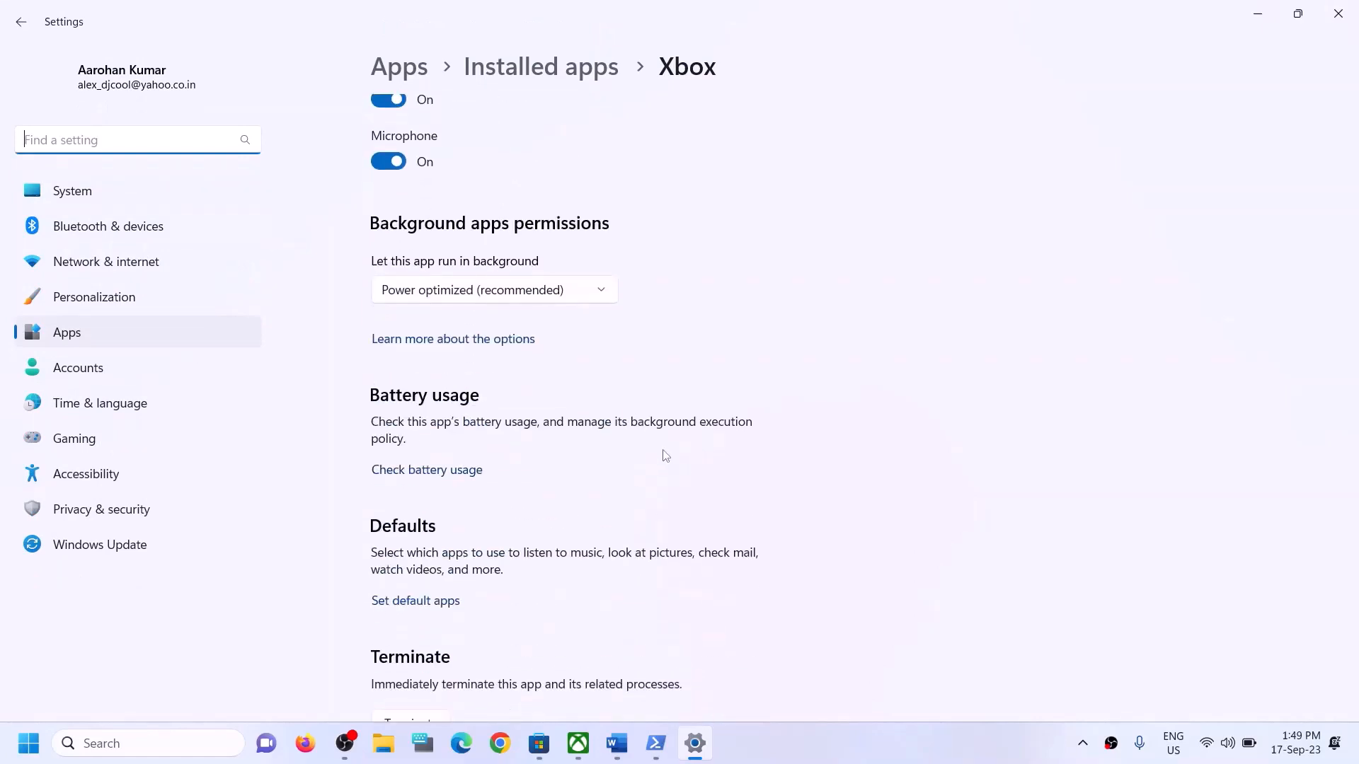
scroll(672, 453, down, 8)
scroll(473, 418, up, 3)
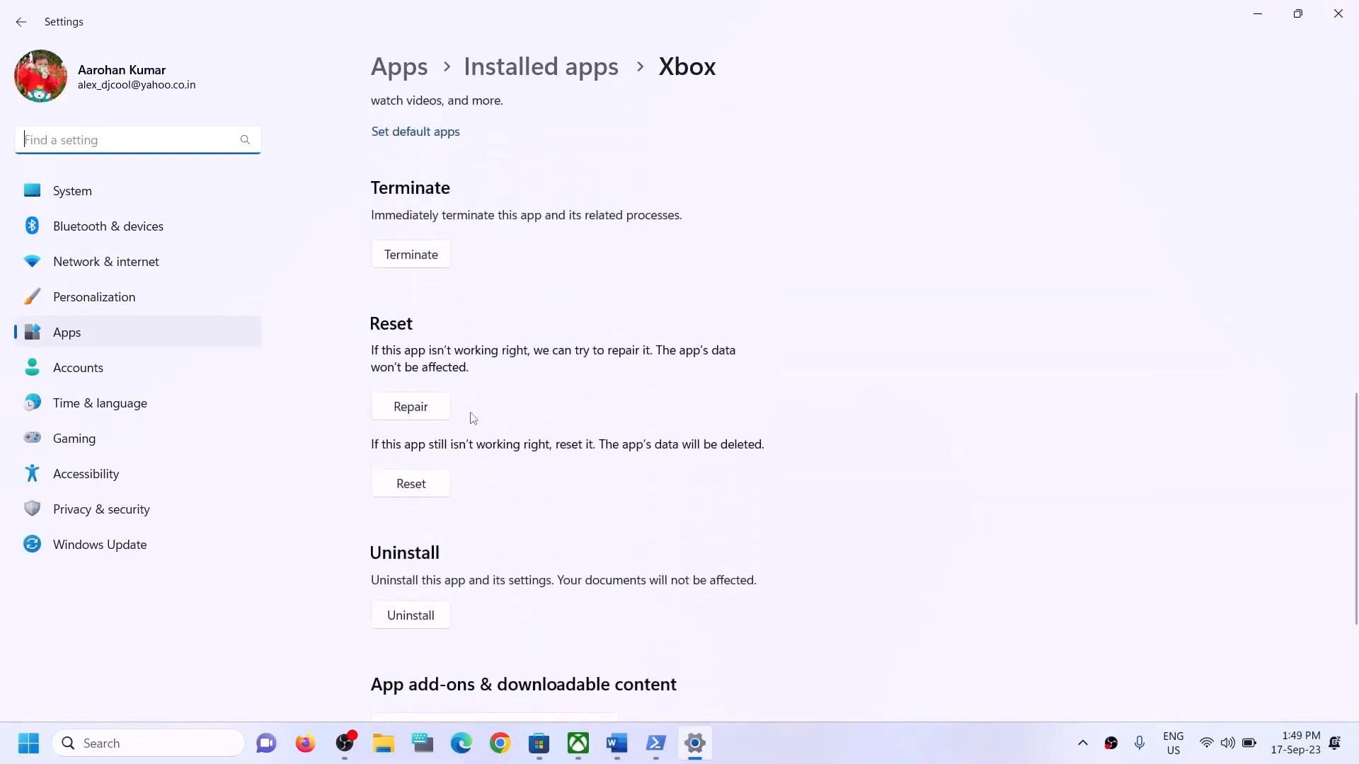
click(418, 413)
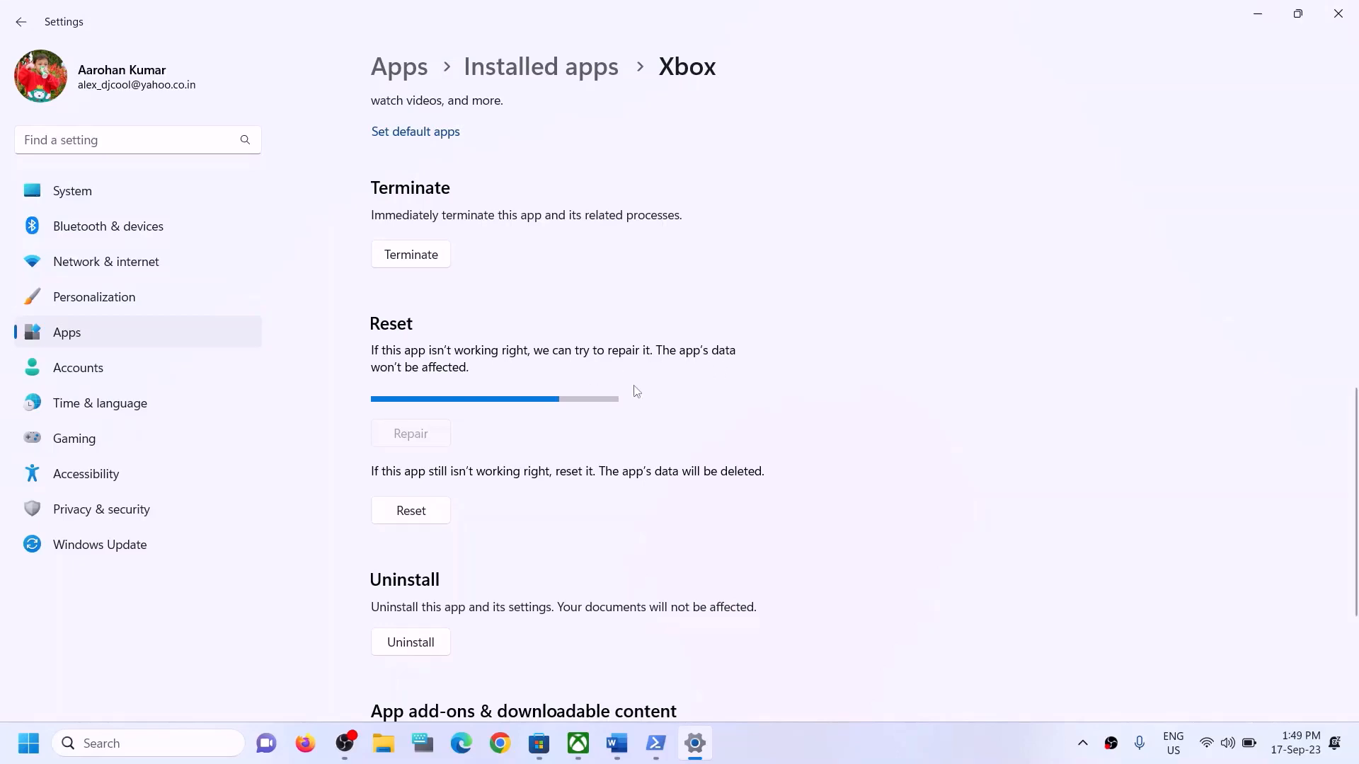
click(417, 495)
click(491, 434)
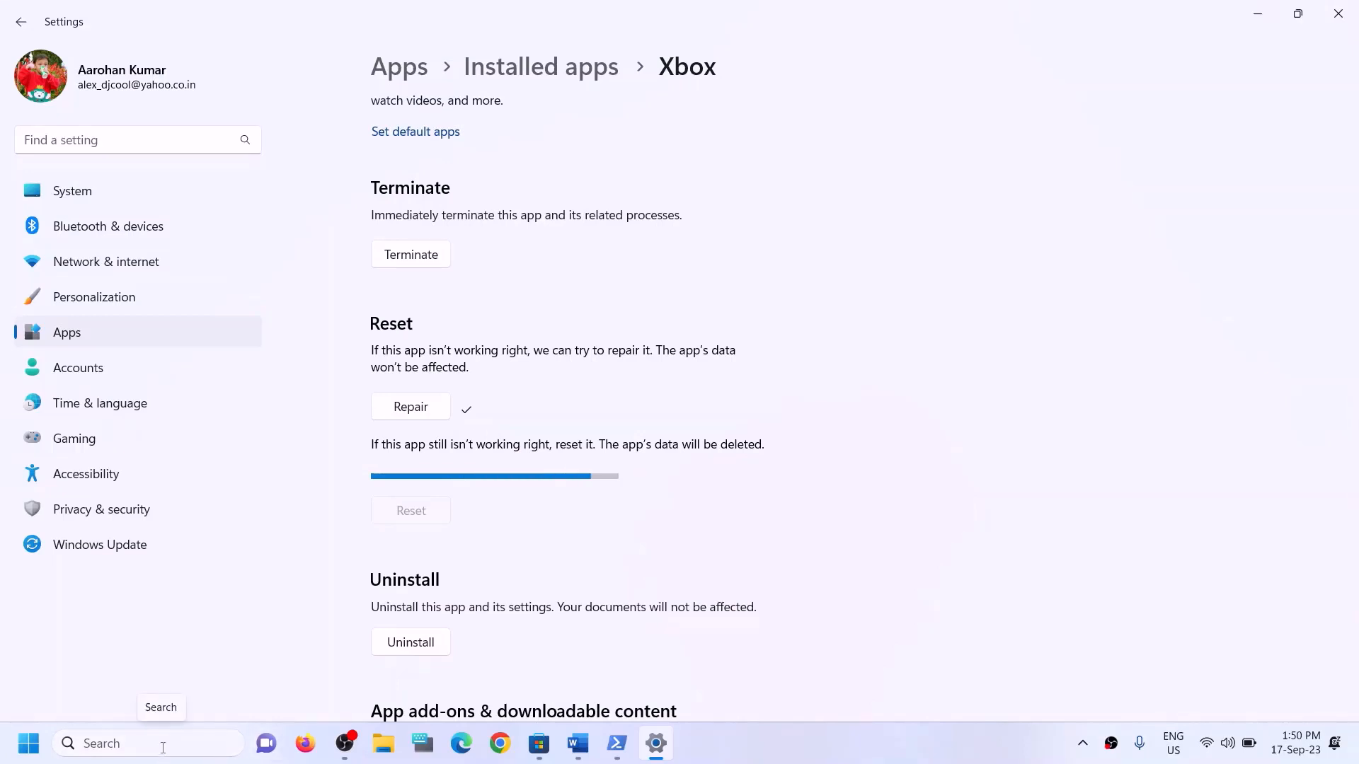
Step: Open the Microsoft Store's app settings page in Windows, and repair and reset the app
click(163, 745)
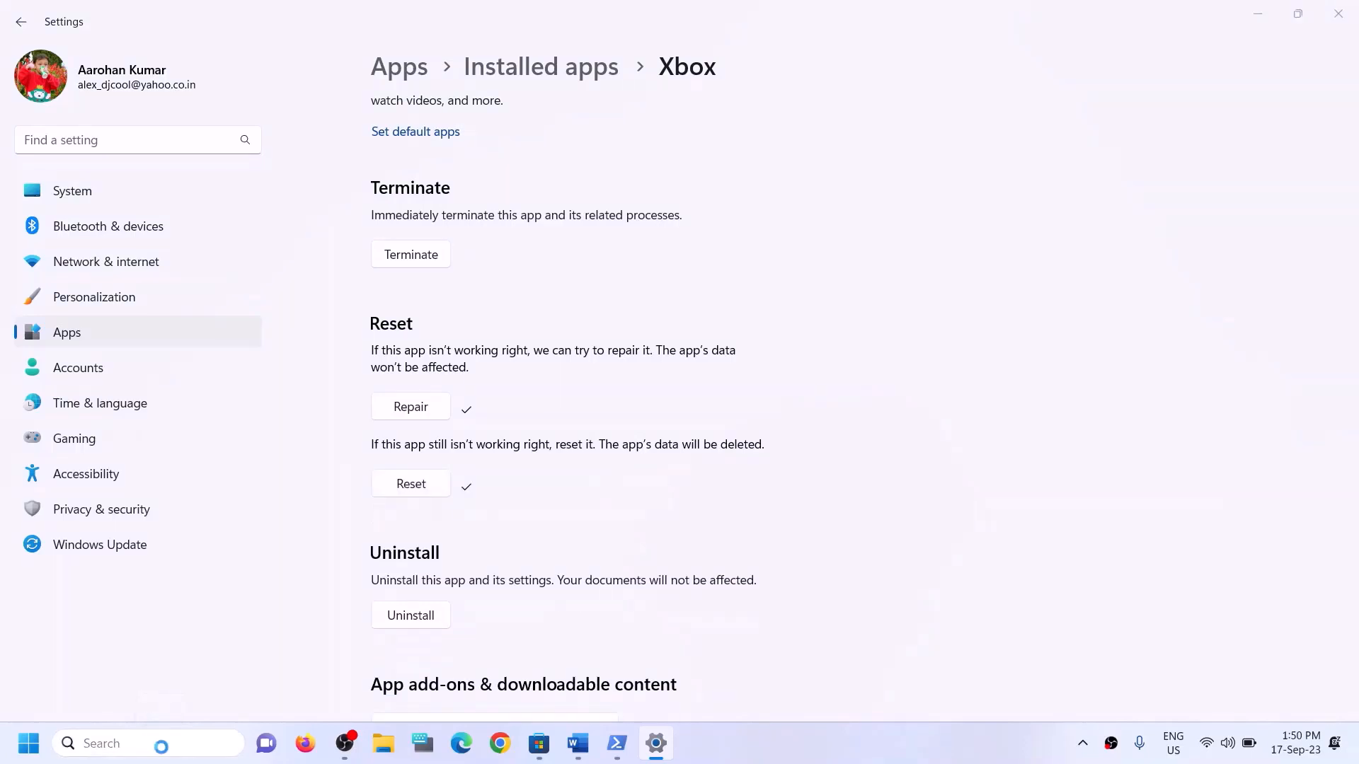
text(store)
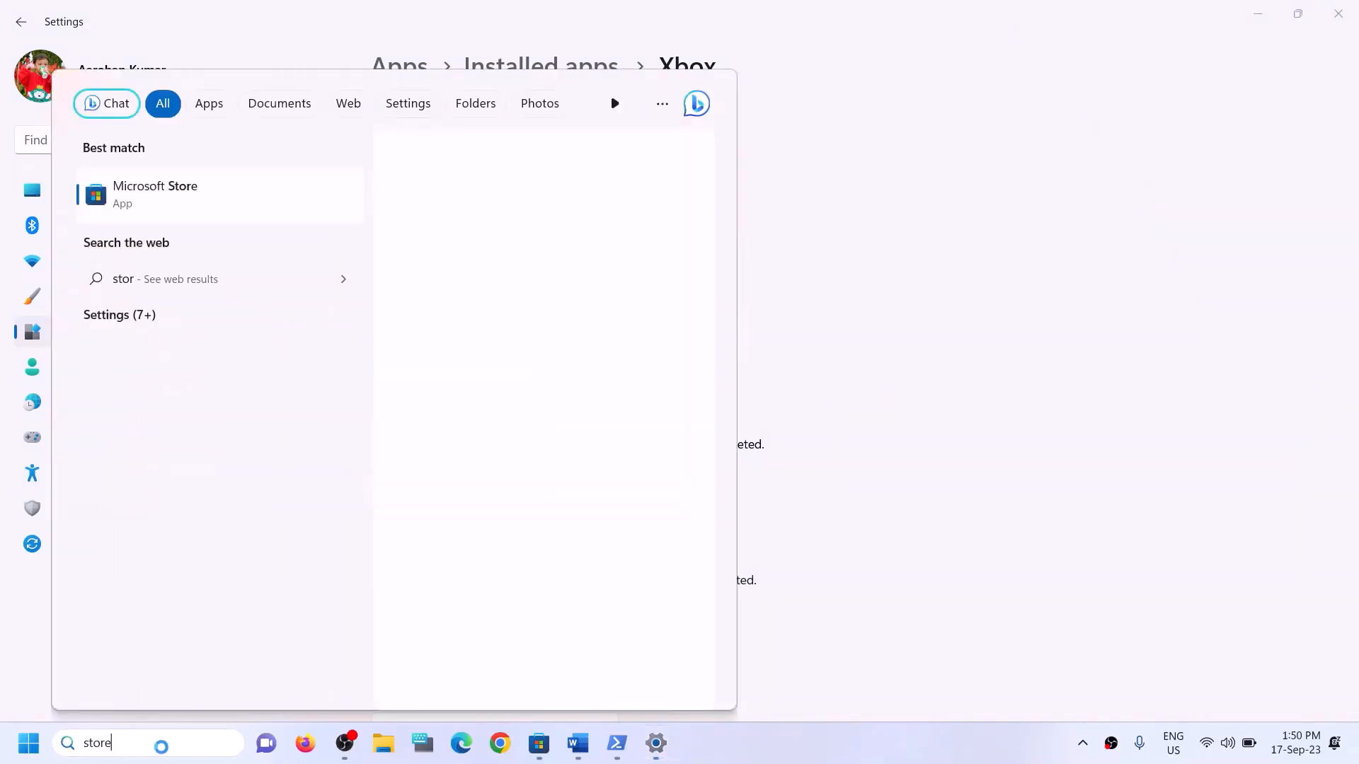
right_click(209, 219)
click(256, 302)
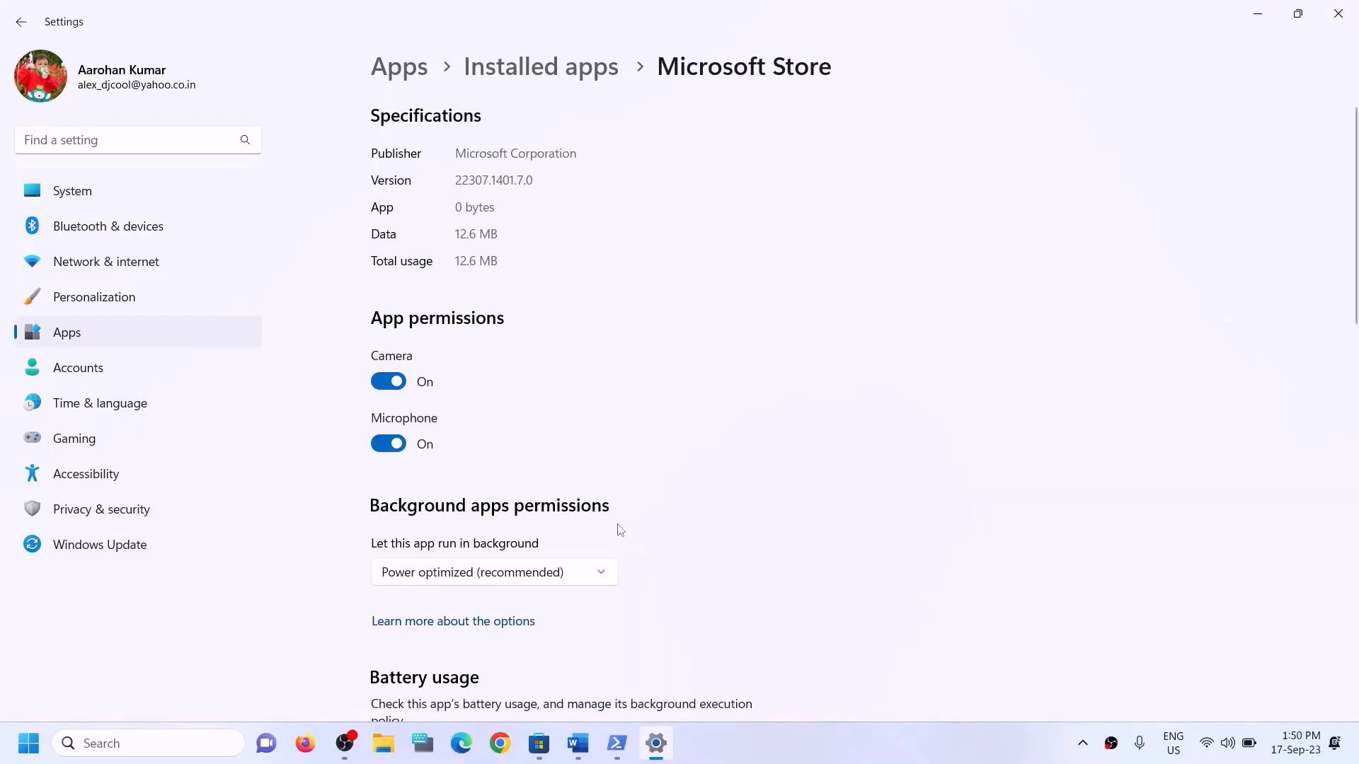
scroll(609, 527, down, 10)
click(413, 427)
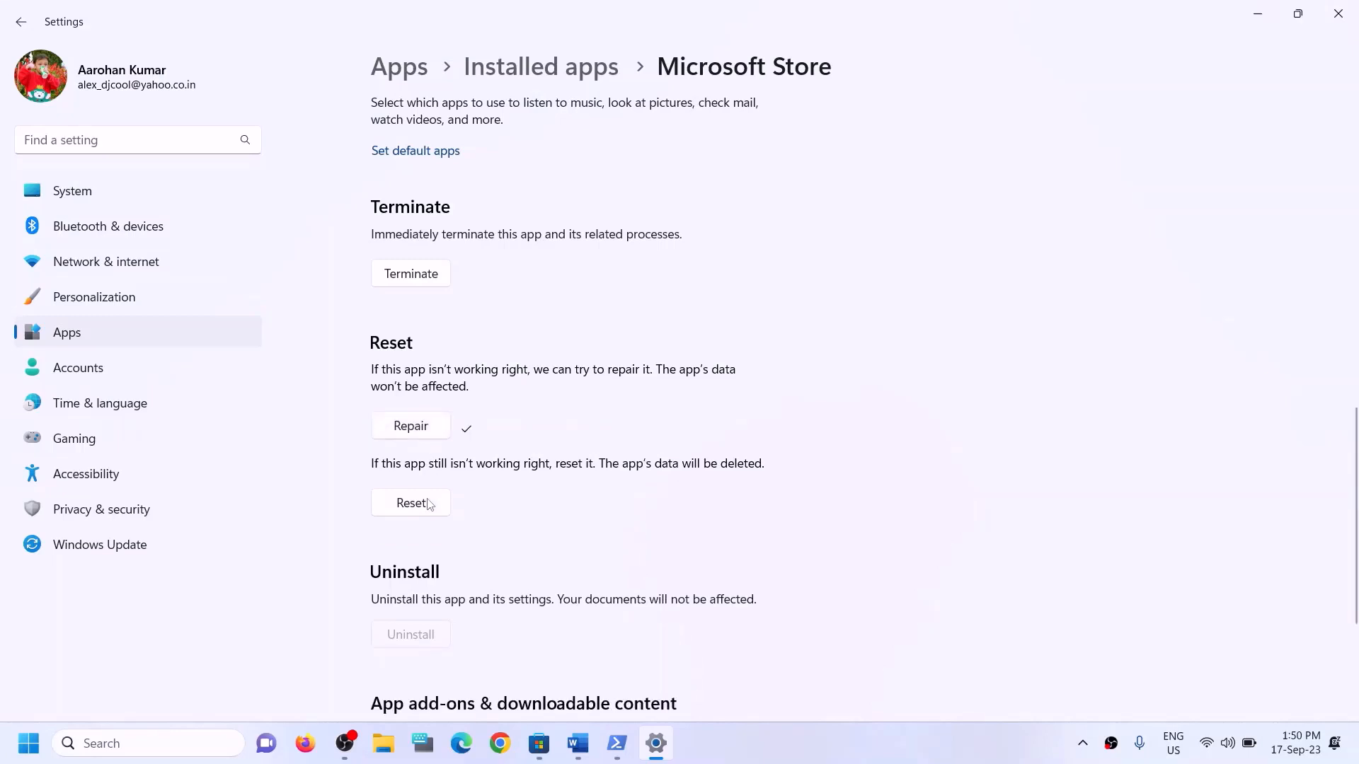
click(411, 503)
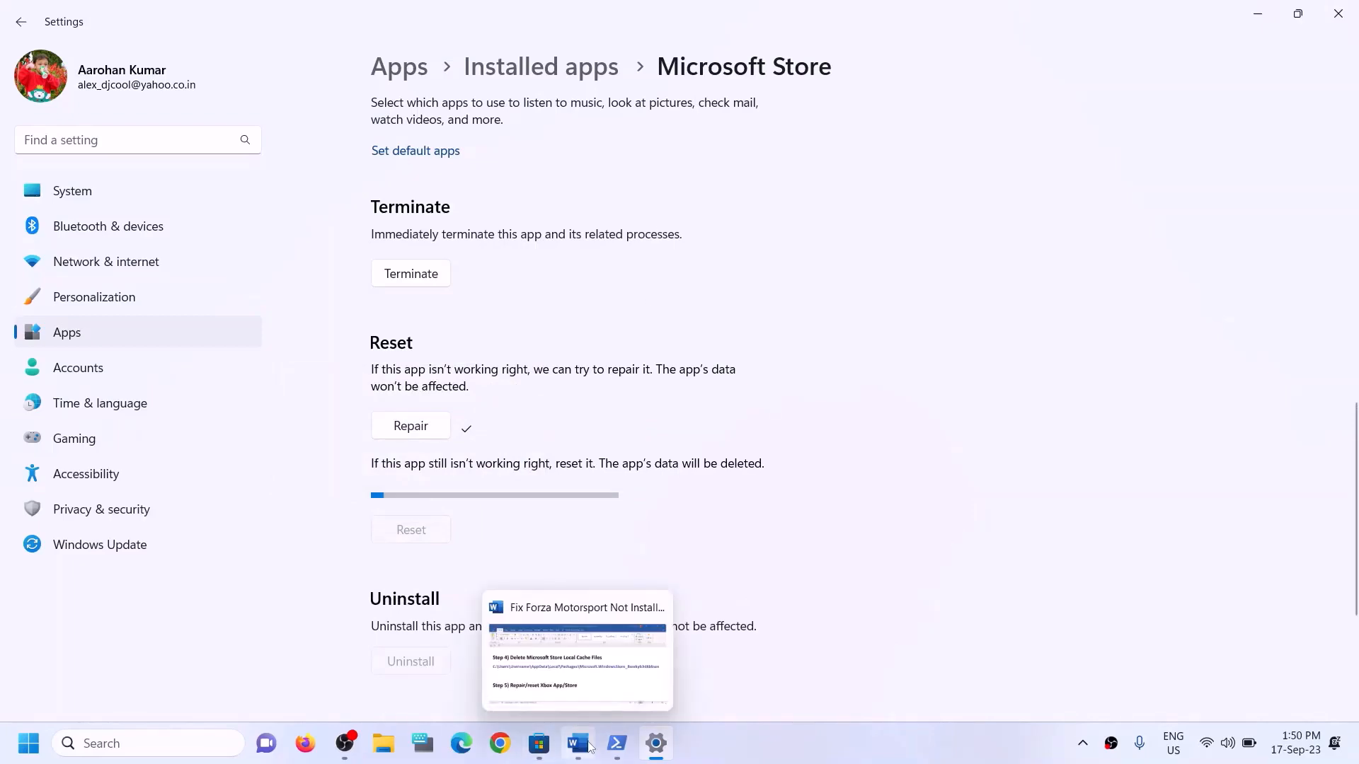
Step: Switch to the Word notes and read Step 6, about updating the Xbox app and Store from the store library
click(589, 745)
drag(213, 510, 692, 509)
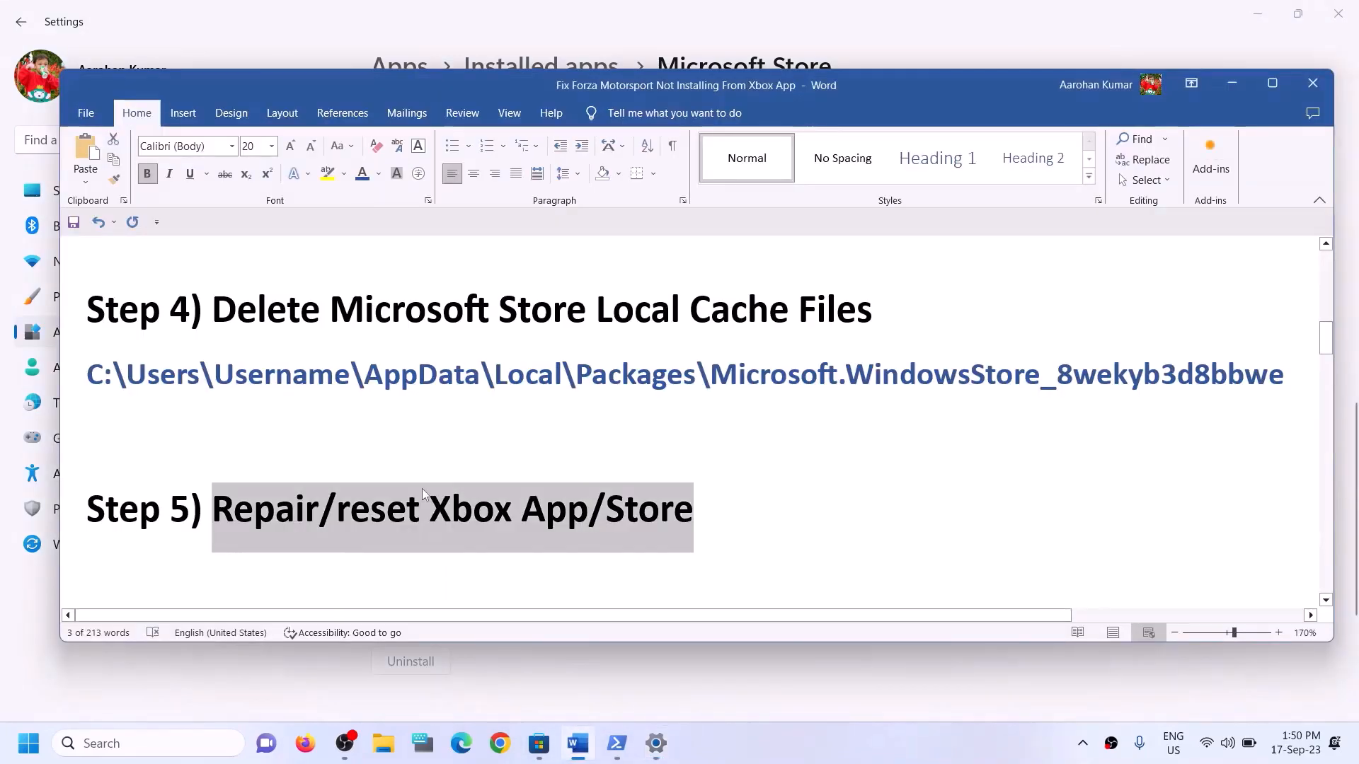
scroll(423, 489, down, 2)
drag(213, 505, 856, 508)
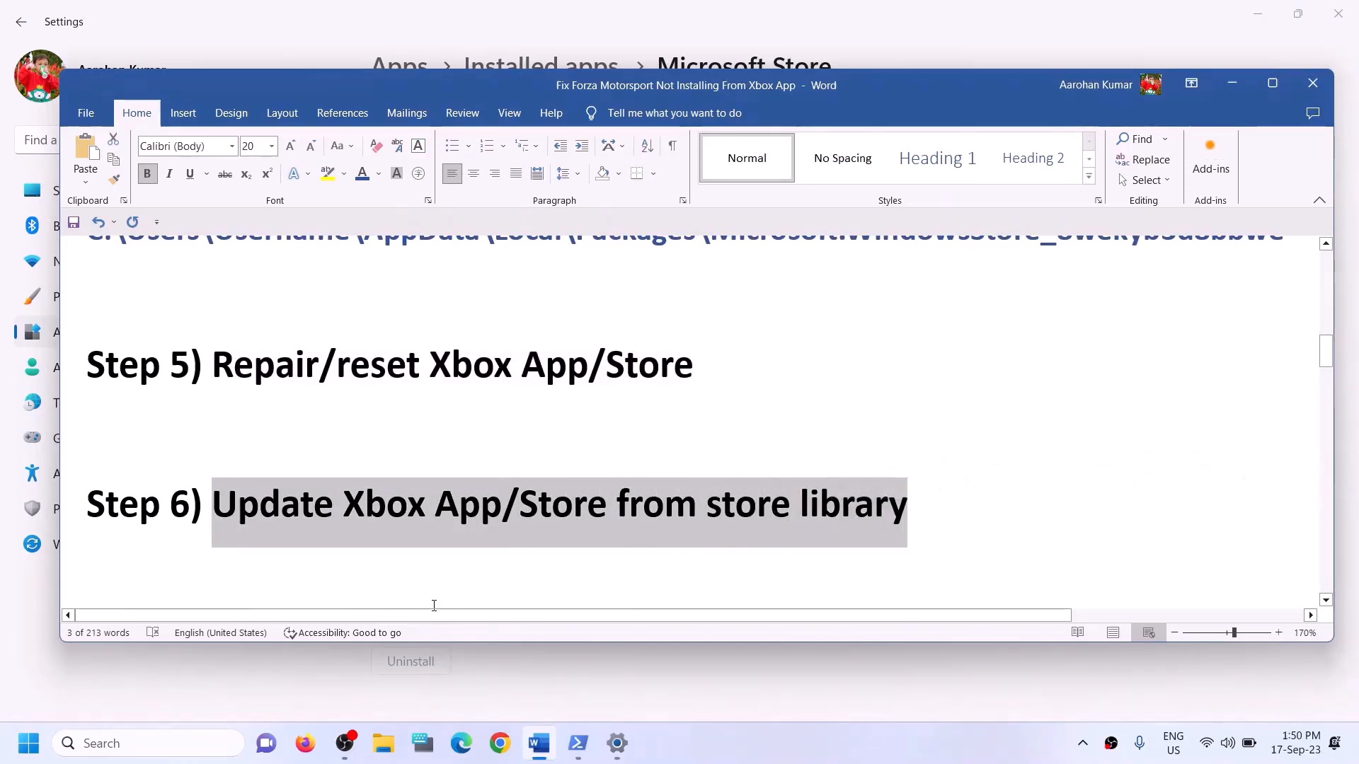
Step: Search Windows for the store and try to open the Microsoft Store
click(164, 741)
text(st)
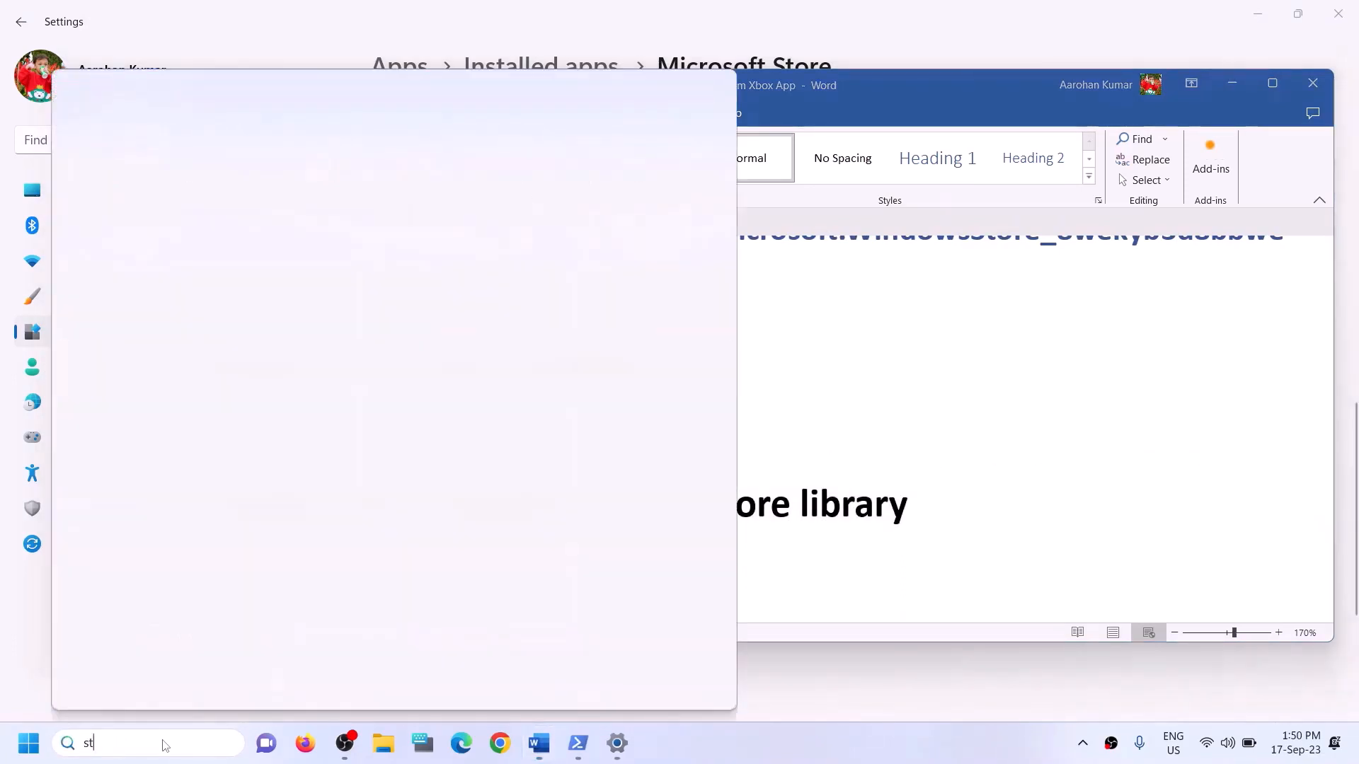
text(ore)
click(165, 240)
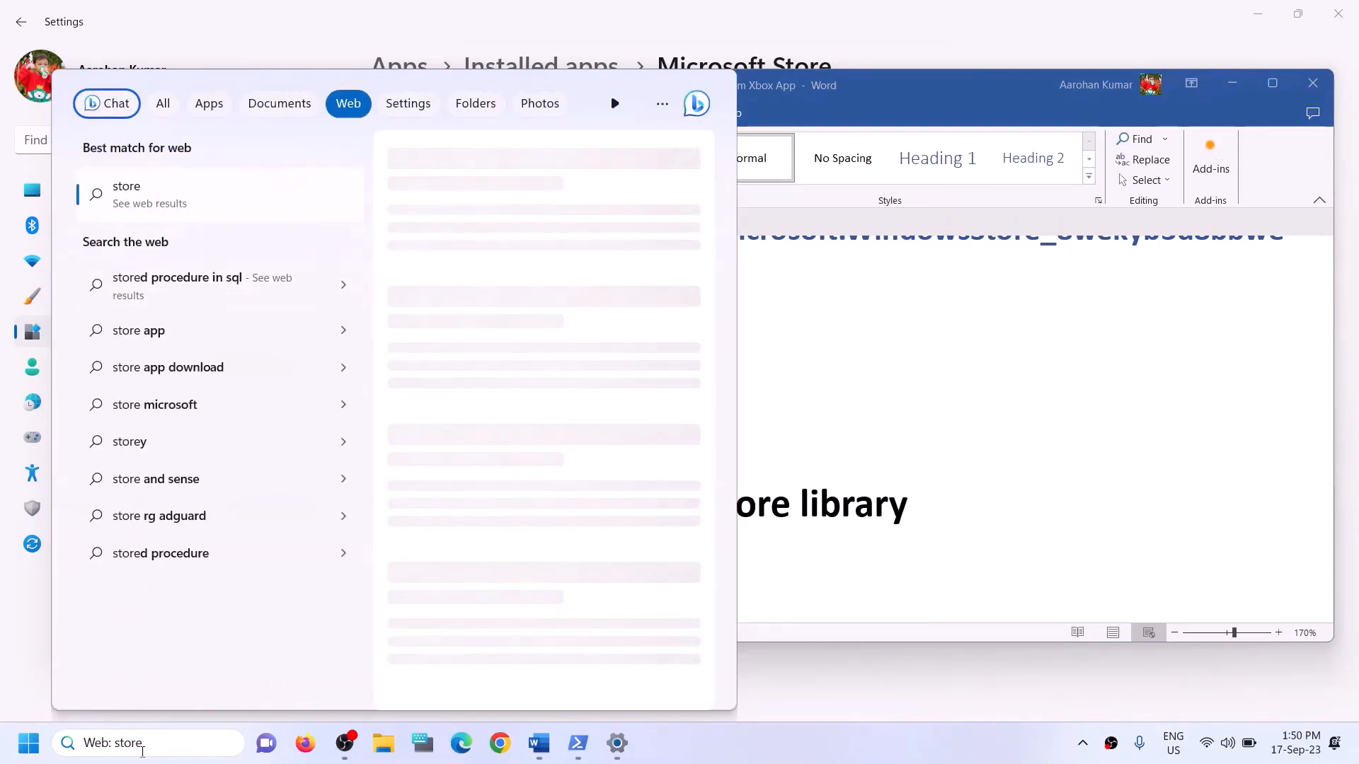
key(ctrl+a)
text(sto)
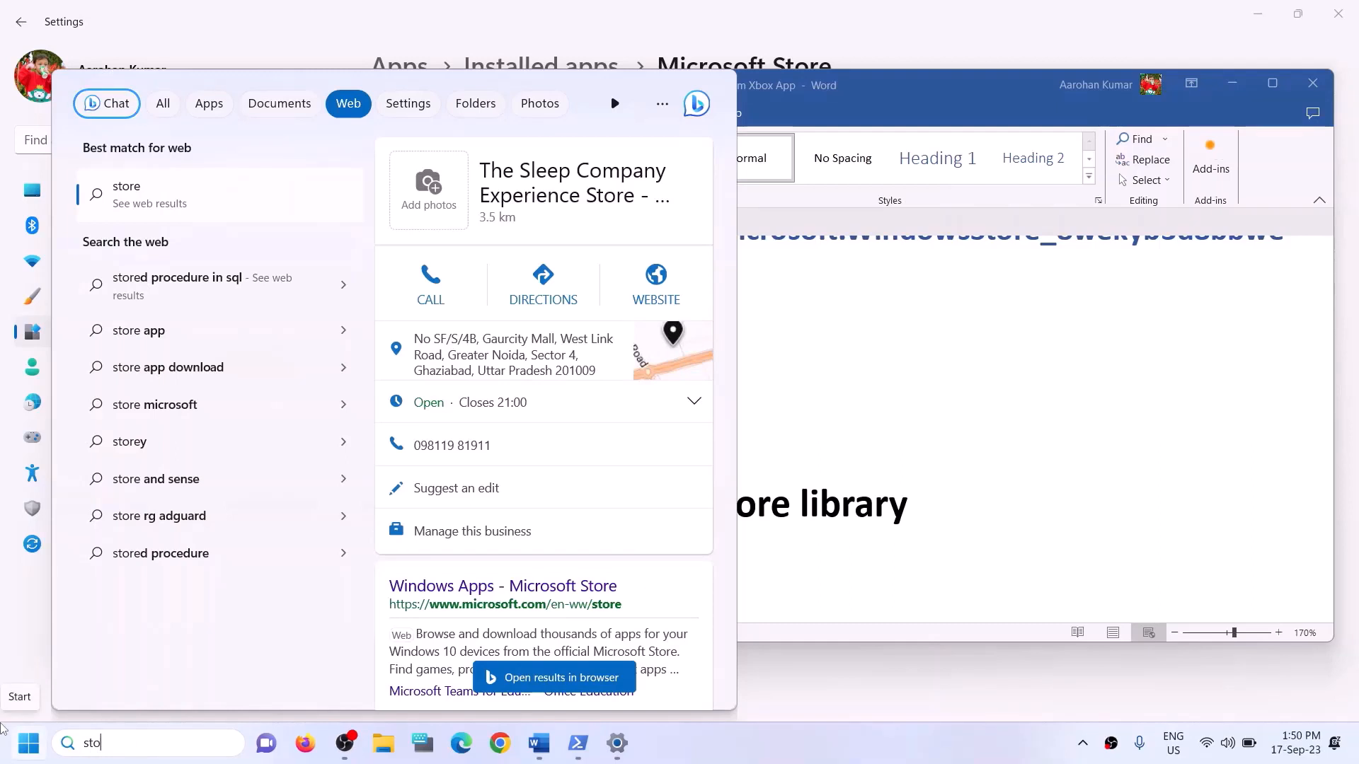
text(re)
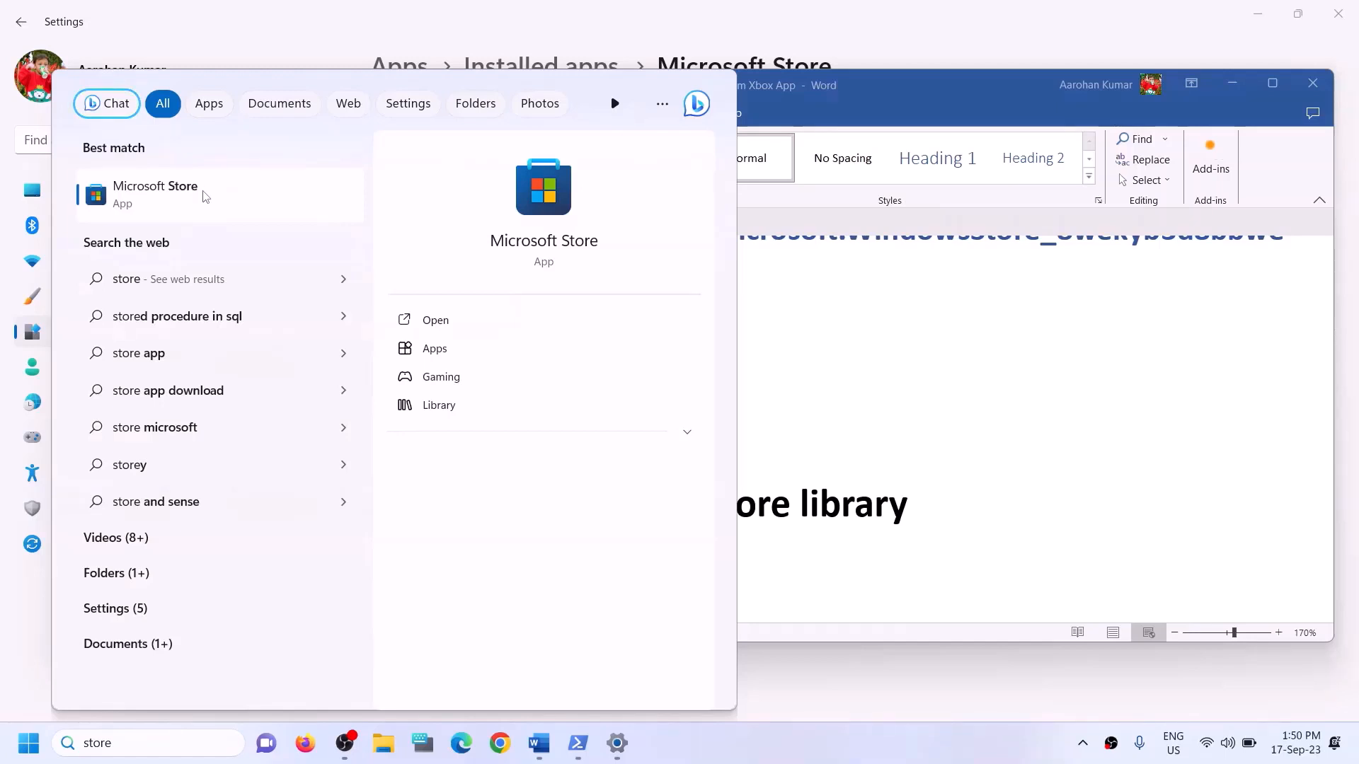
click(522, 216)
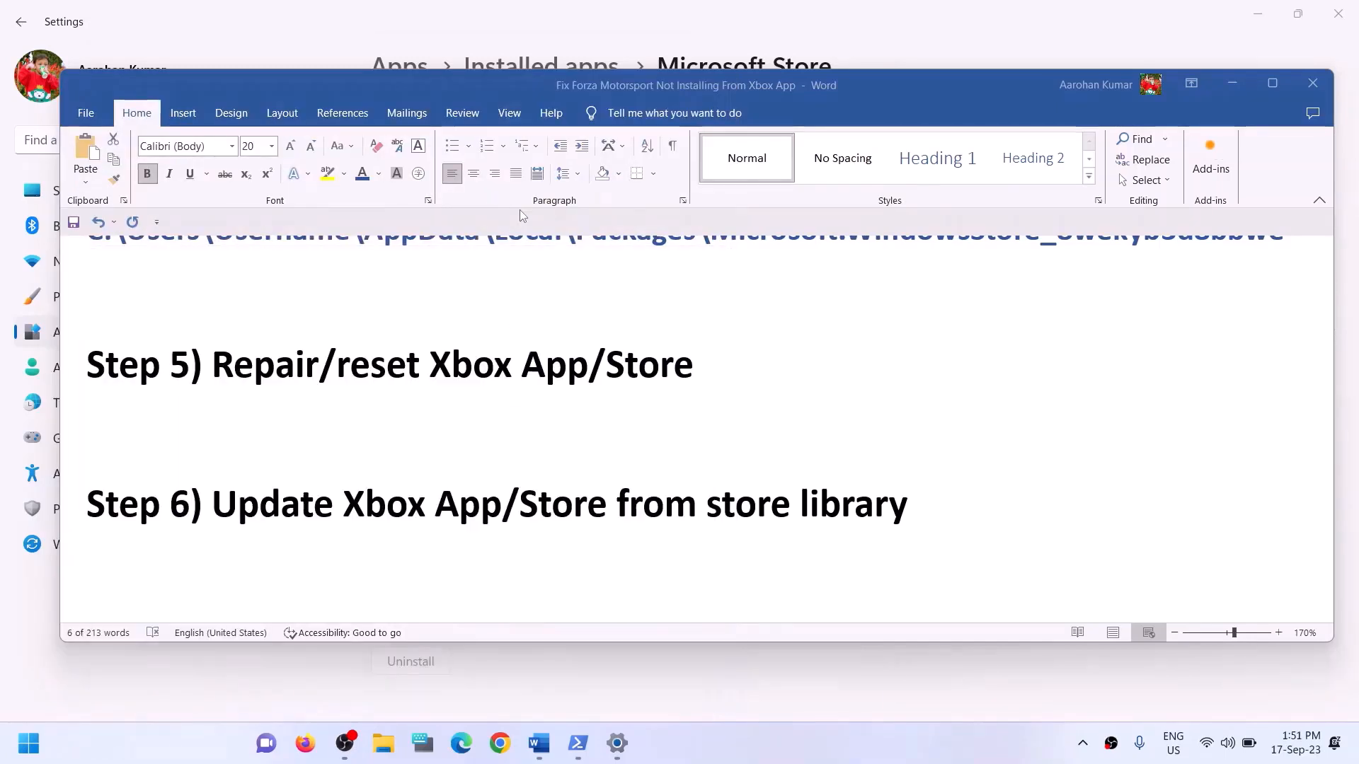
click(887, 15)
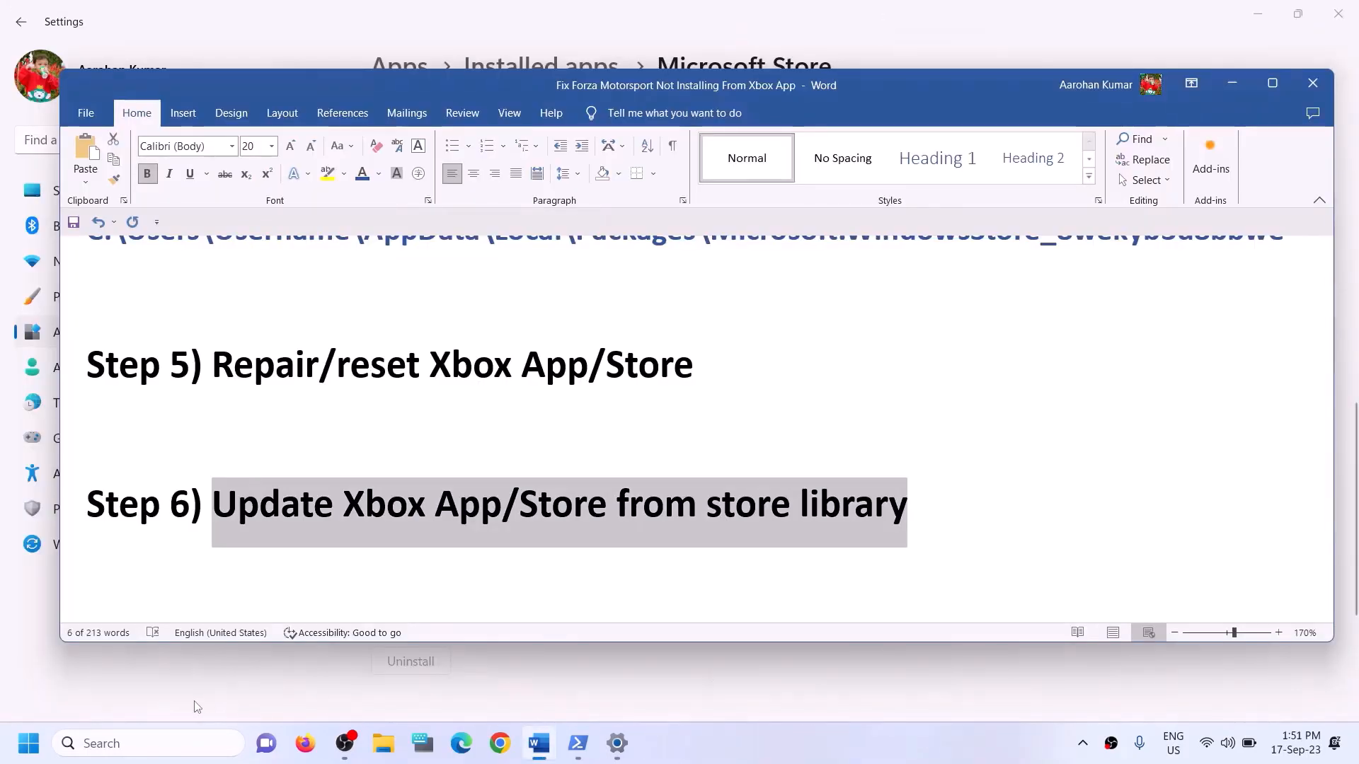
Step: Open the Microsoft Store, check the updates and downloads in its library, and close it
click(107, 744)
text(s)
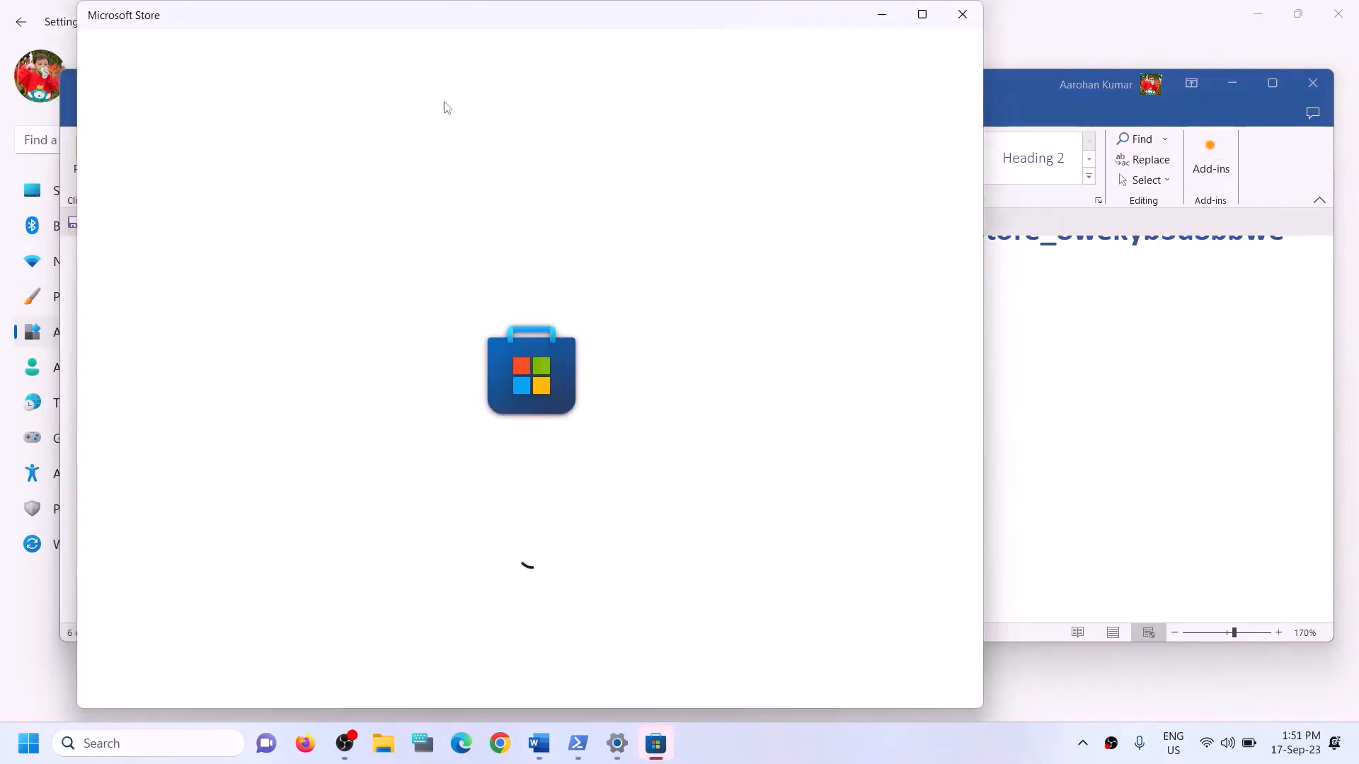
click(922, 14)
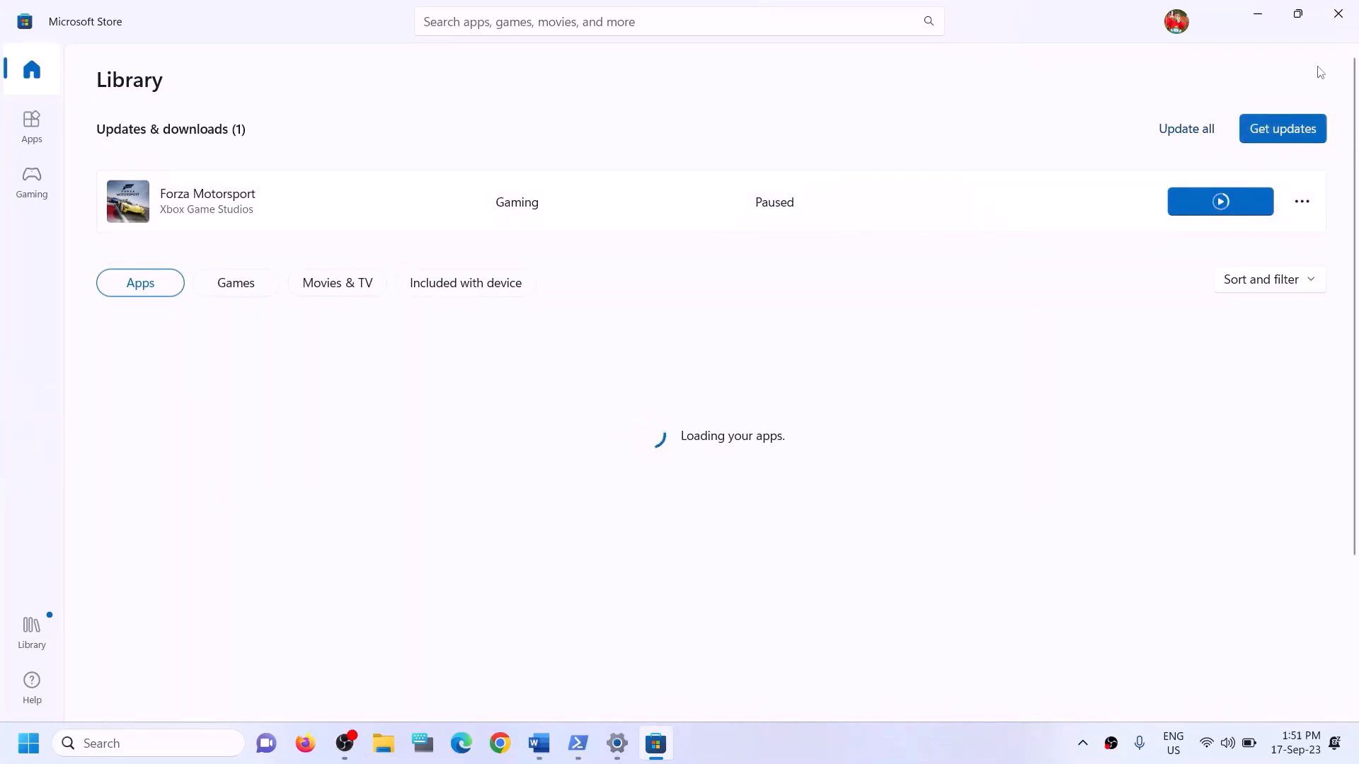
click(1337, 15)
Step: Read Step 7 in the Word notes, about installing the Xbox identity provider and Gaming services
scroll(478, 490, down, 2)
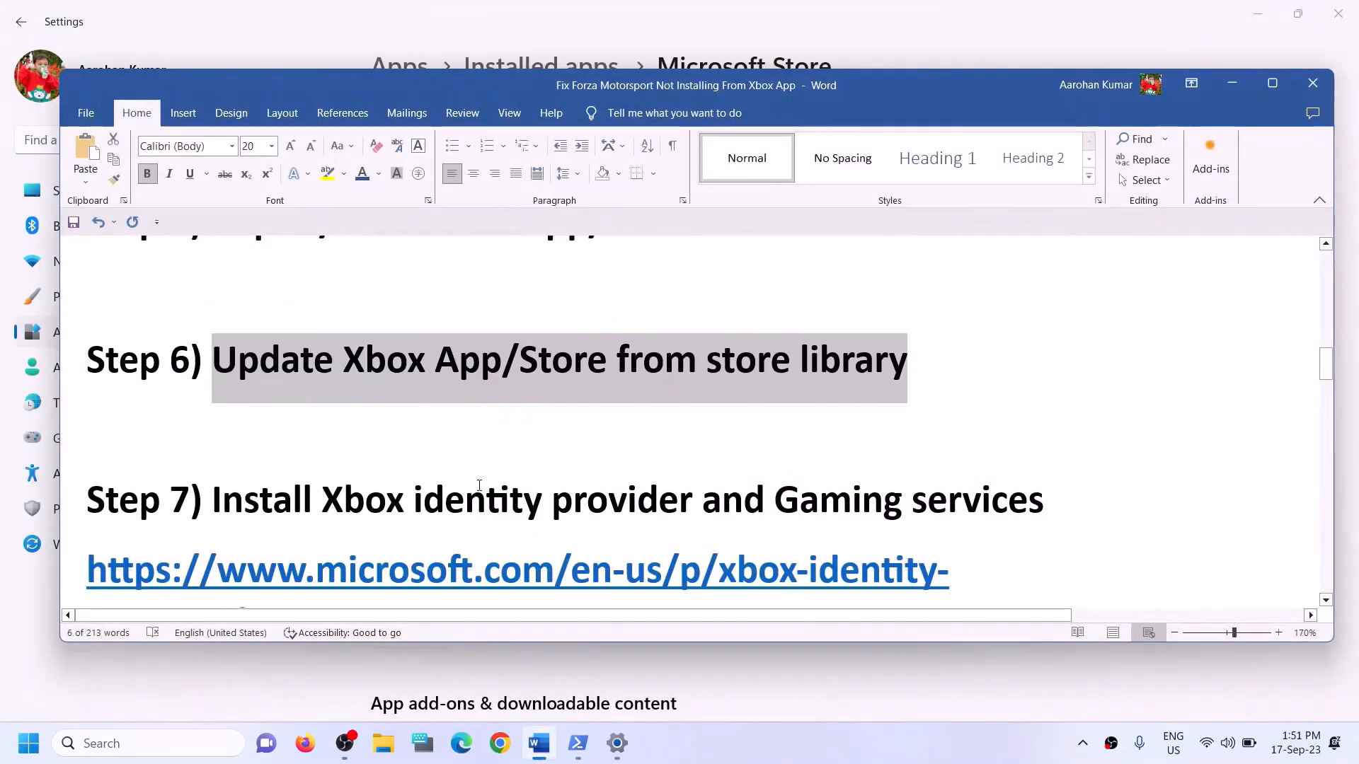
scroll(479, 488, up, 1)
scroll(479, 488, down, 2)
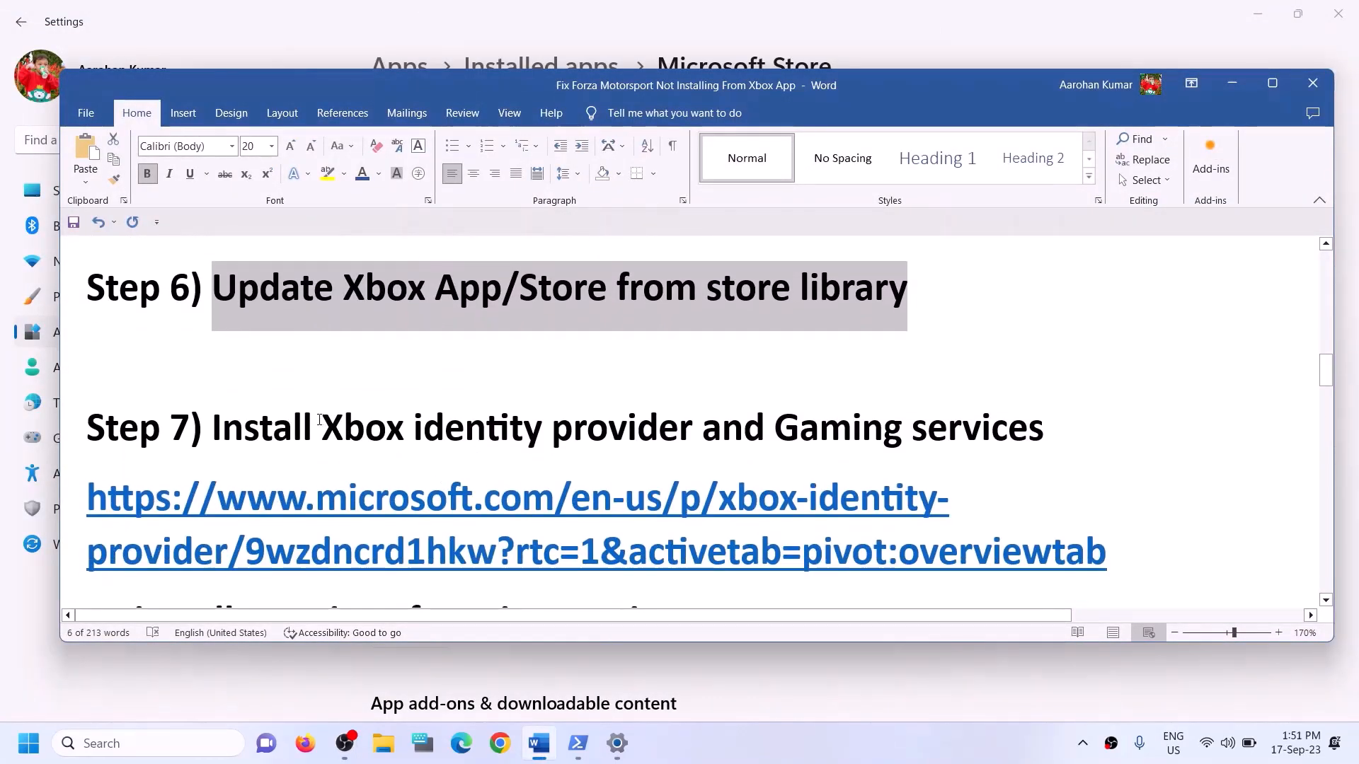
drag(320, 420, 1045, 425)
scroll(425, 429, down, 1)
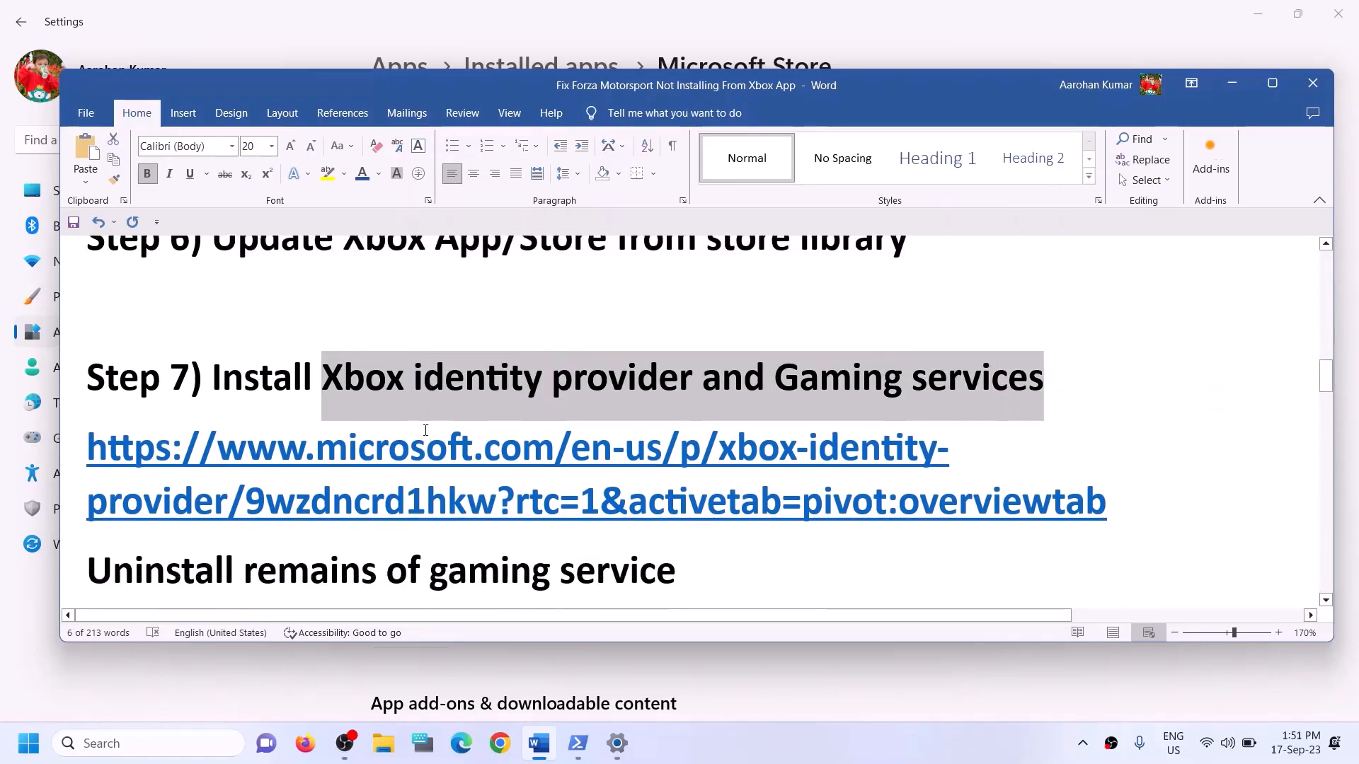
Step: Copy the Xbox identity provider link from the Word notes and open it in Chrome
triple_click(1136, 493)
key(ctrl+c)
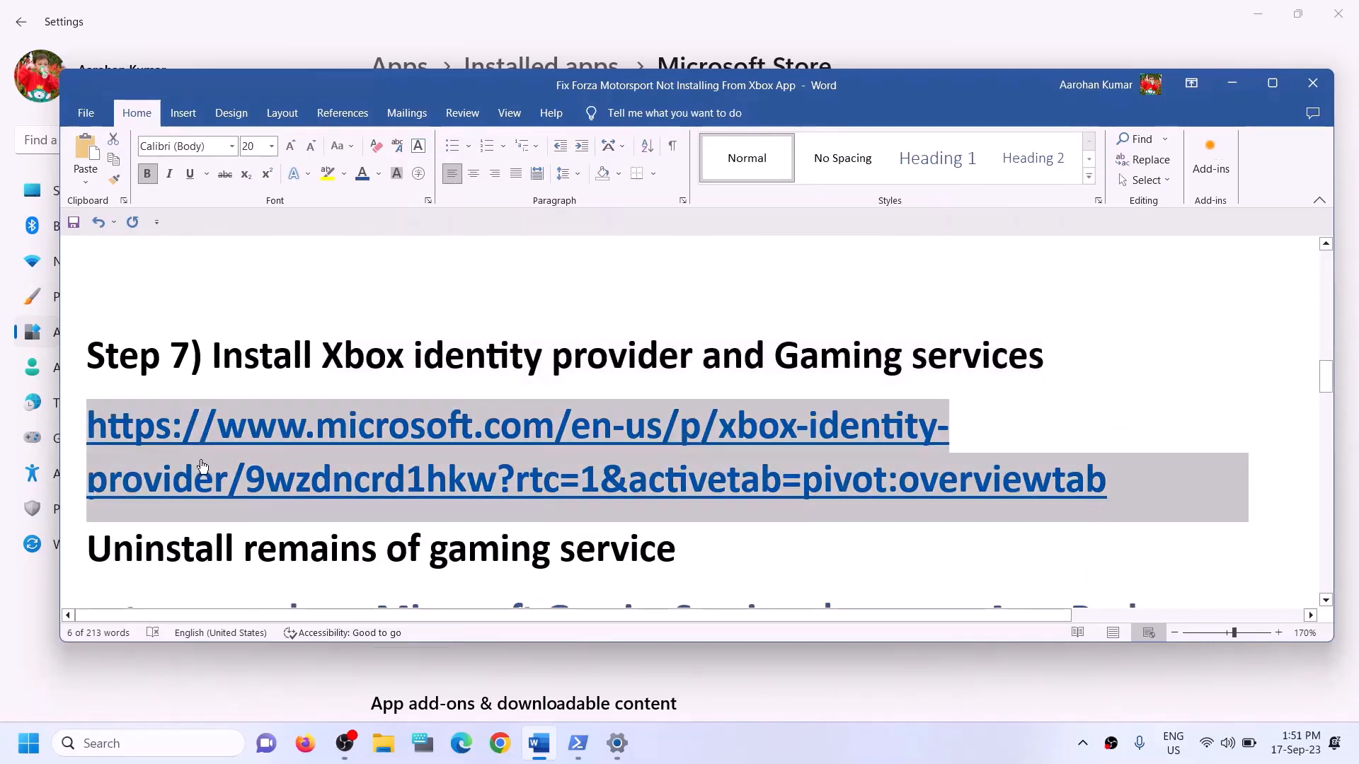
click(502, 752)
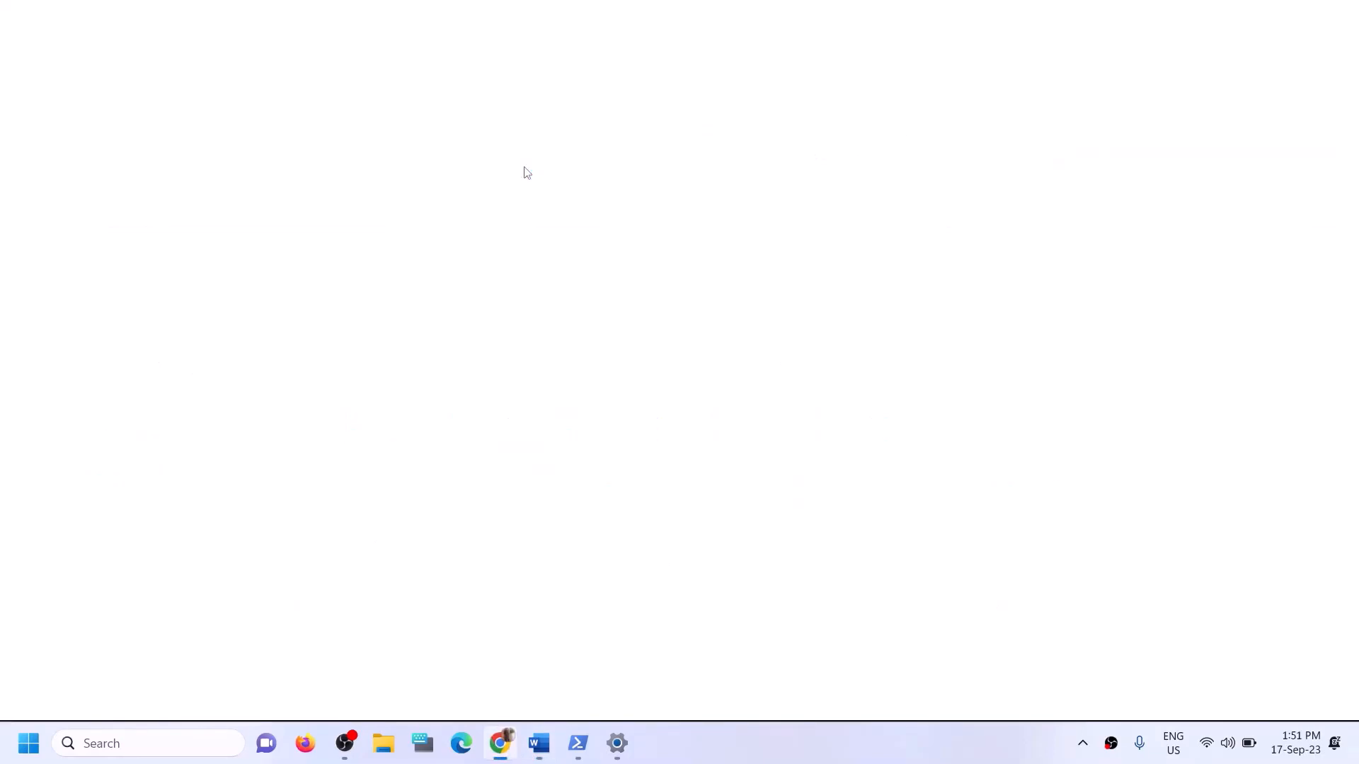
key(ctrl+v)
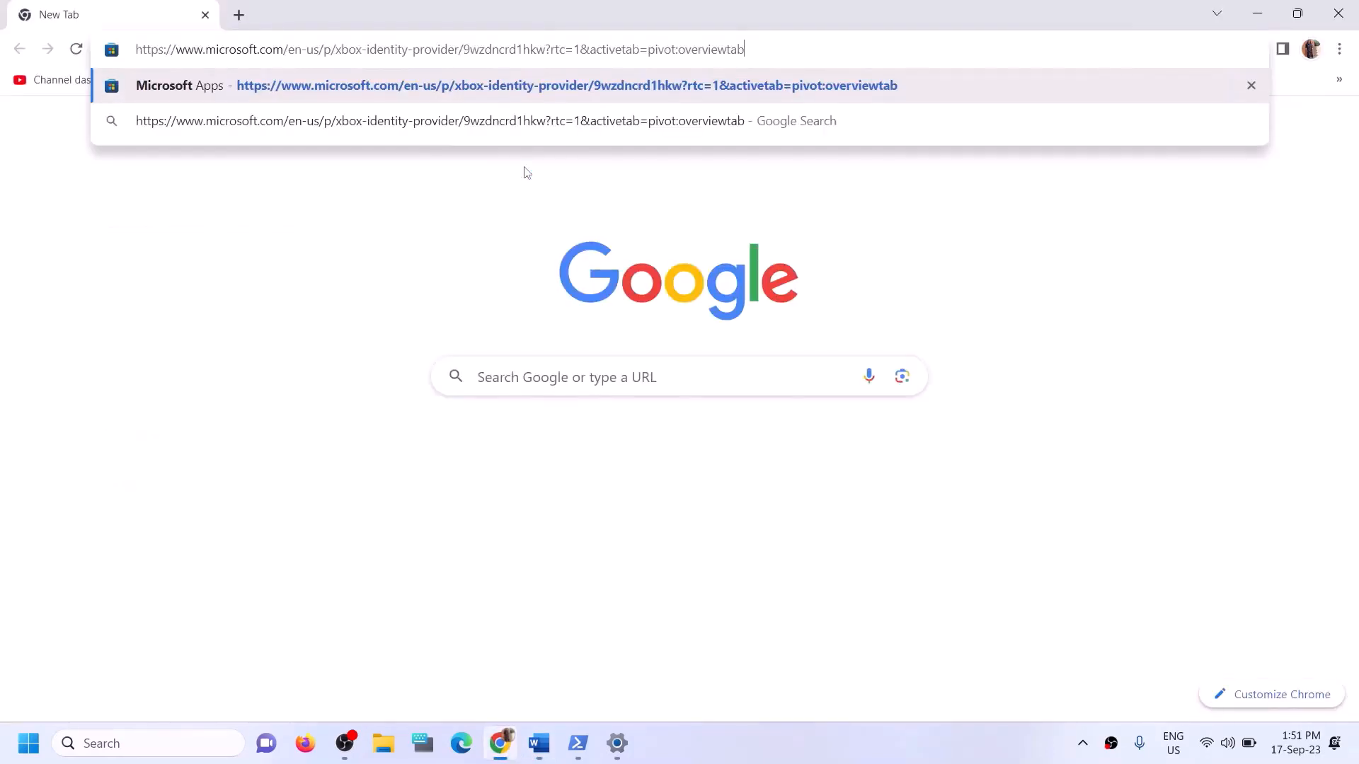
key(Return)
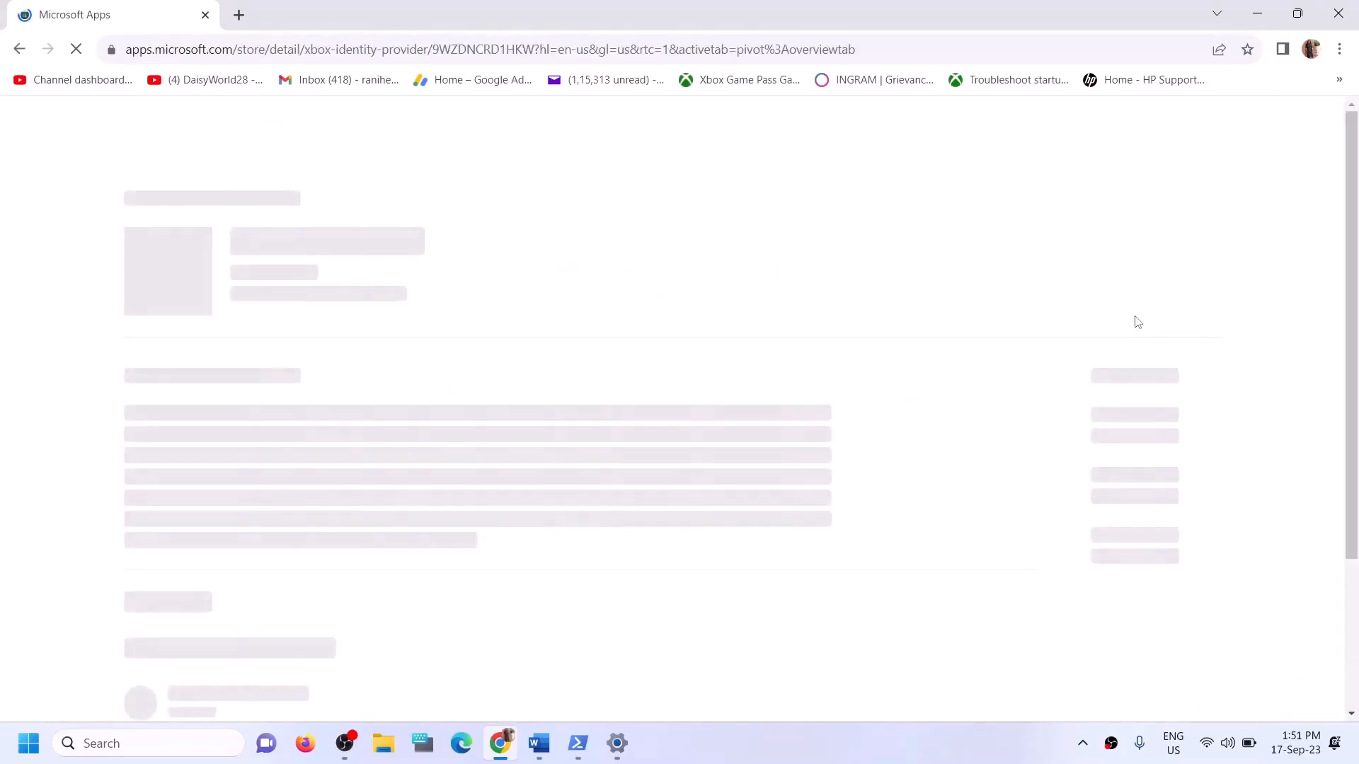
Step: Open Xbox Identity Provider in the Microsoft Store from its web page, allowing the app to launch, and close the Store window
drag(277, 263, 429, 271)
click(1079, 263)
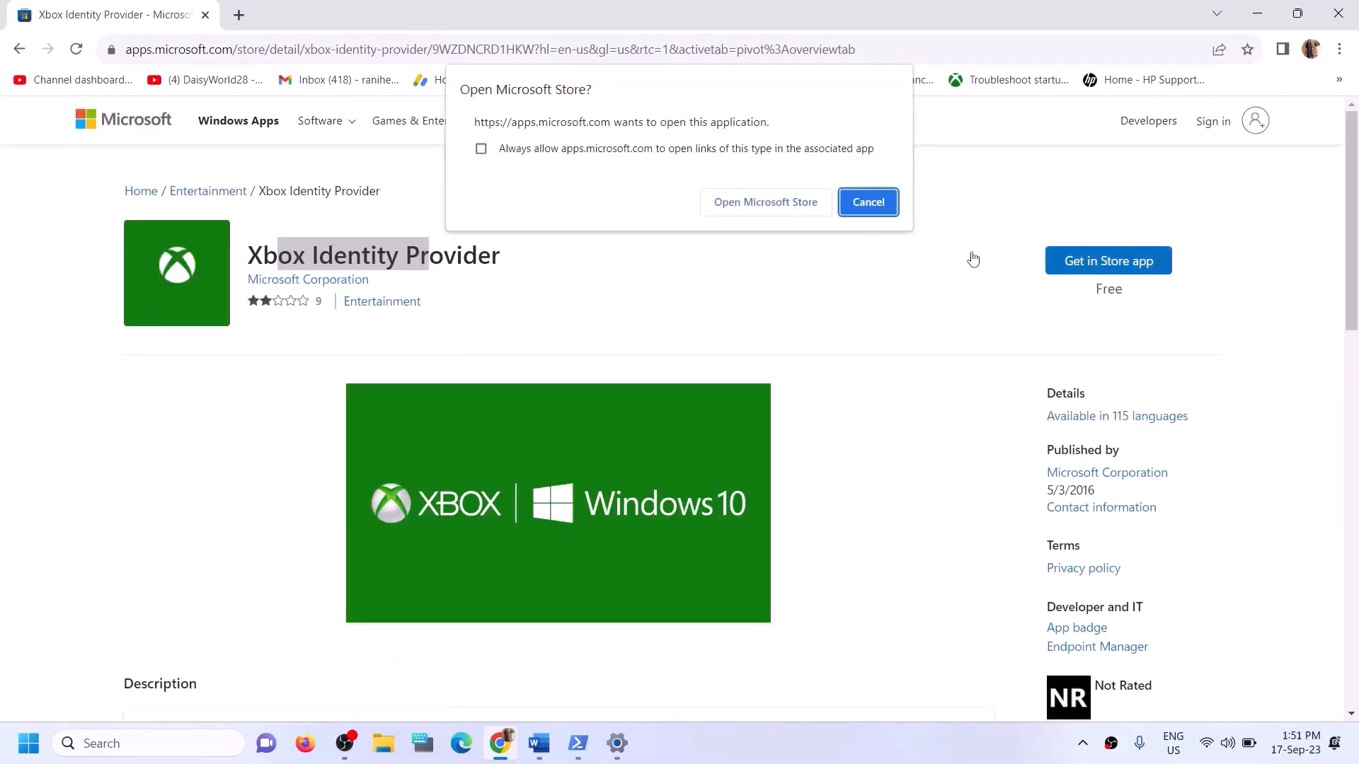
click(745, 213)
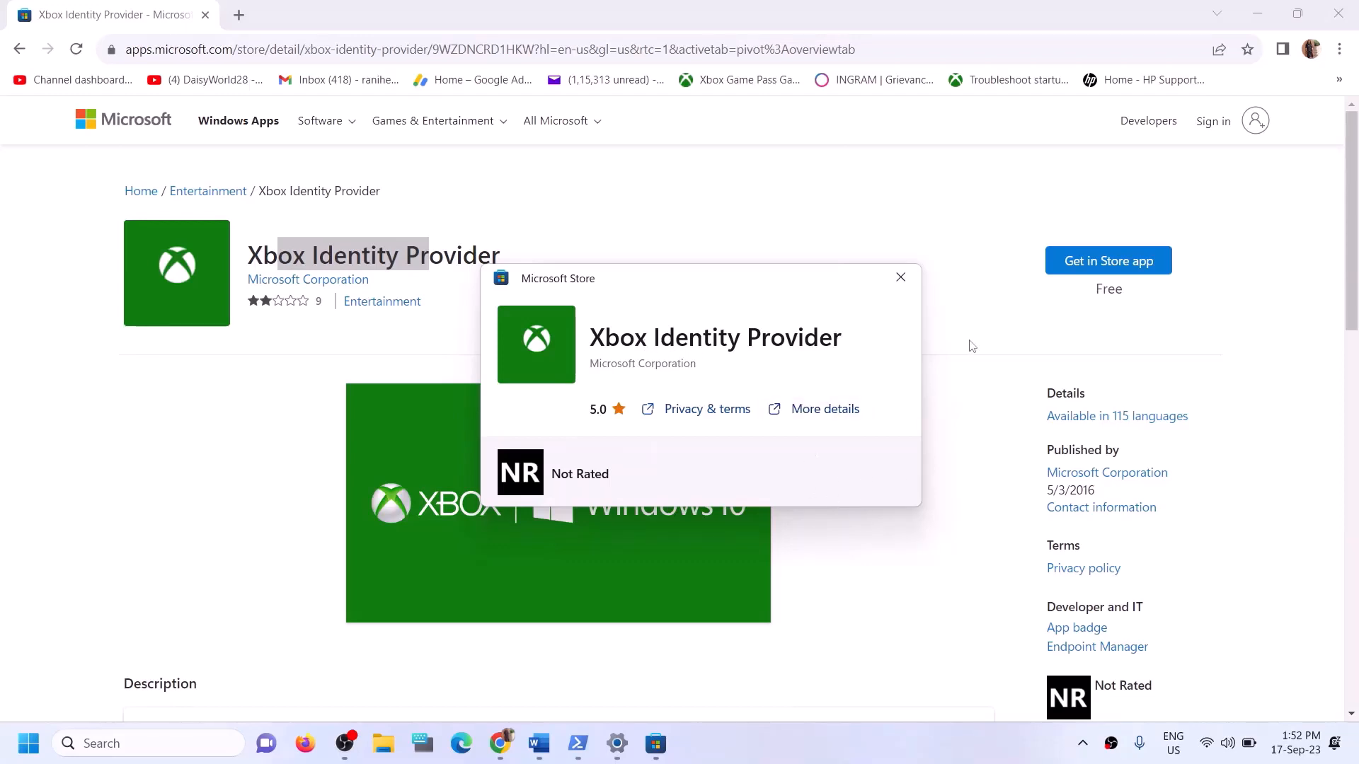
click(901, 277)
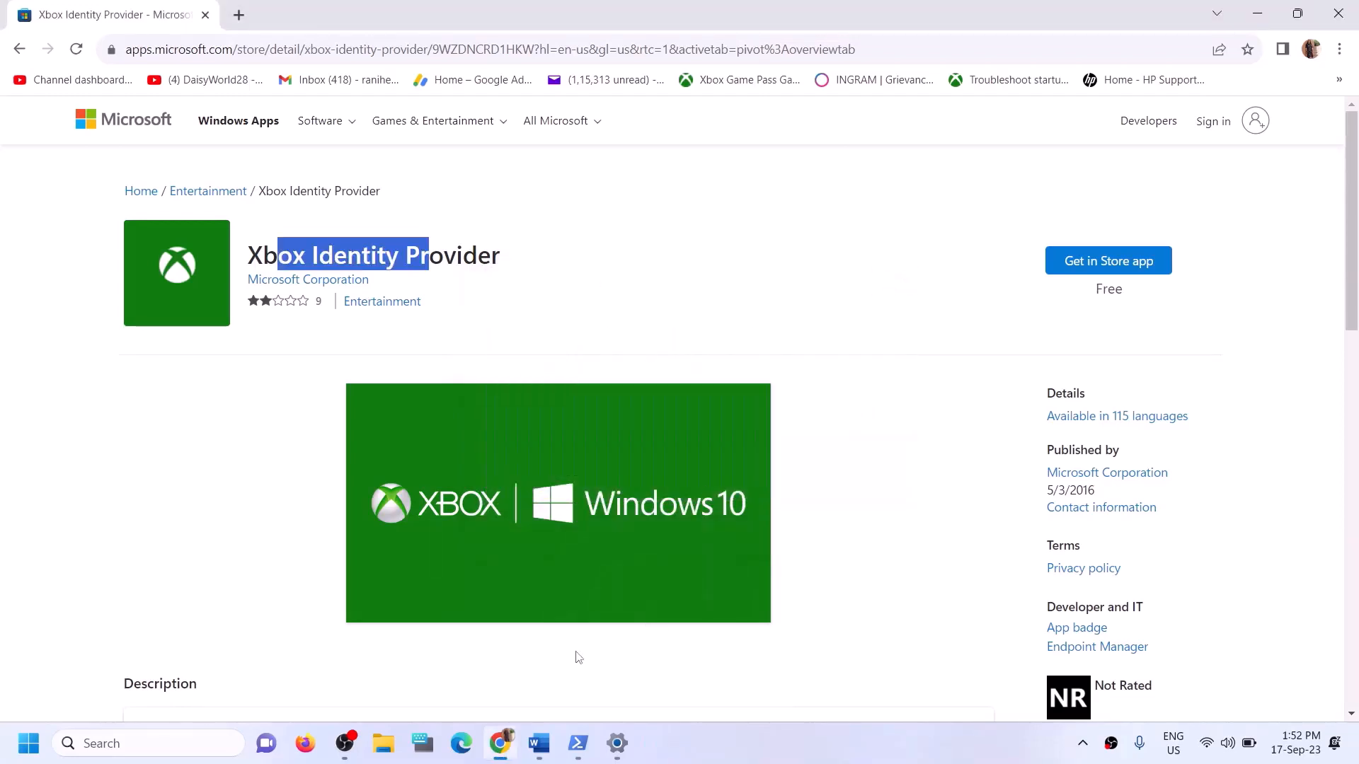
Step: Switch to the Word notes and copy the get-appxpackage command that uninstalls the remains of Microsoft.GamingServices for all users
click(538, 743)
scroll(523, 569, down, 3)
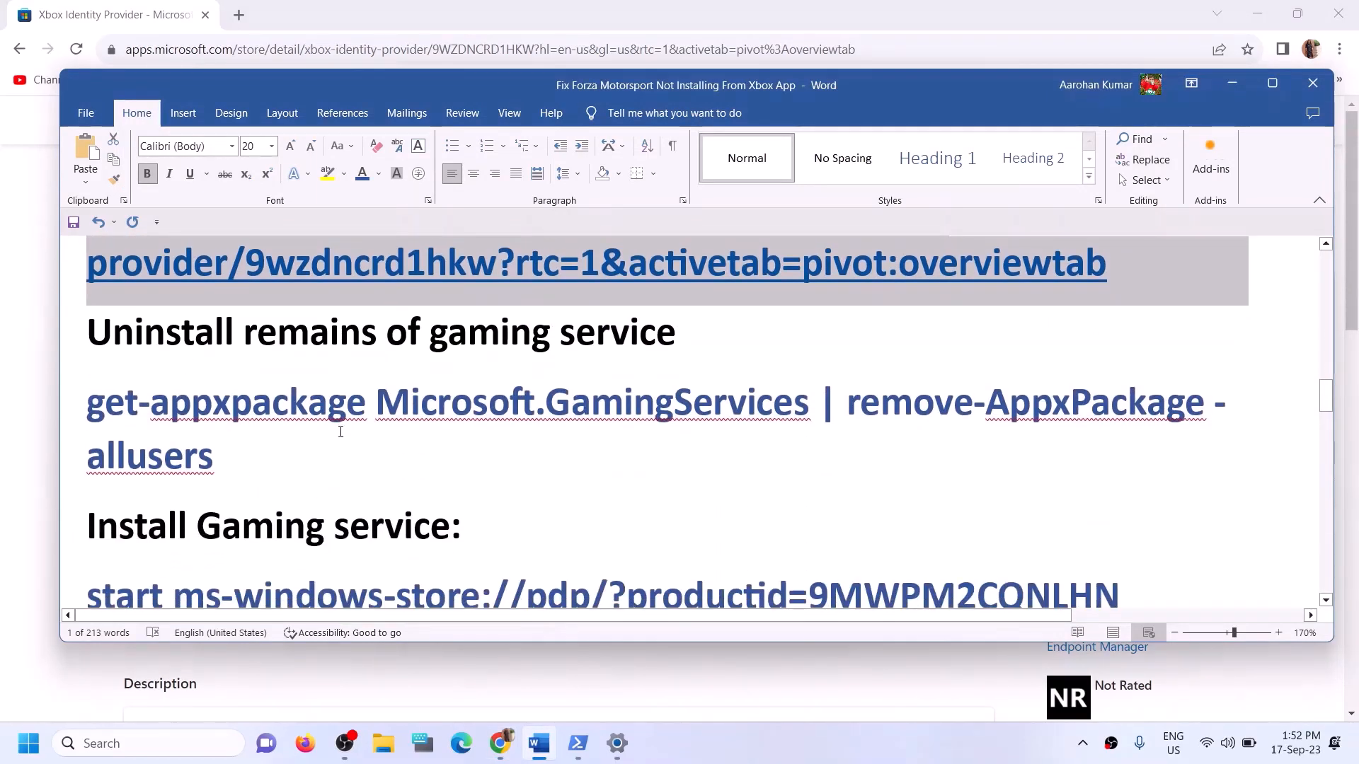
triple_click(254, 449)
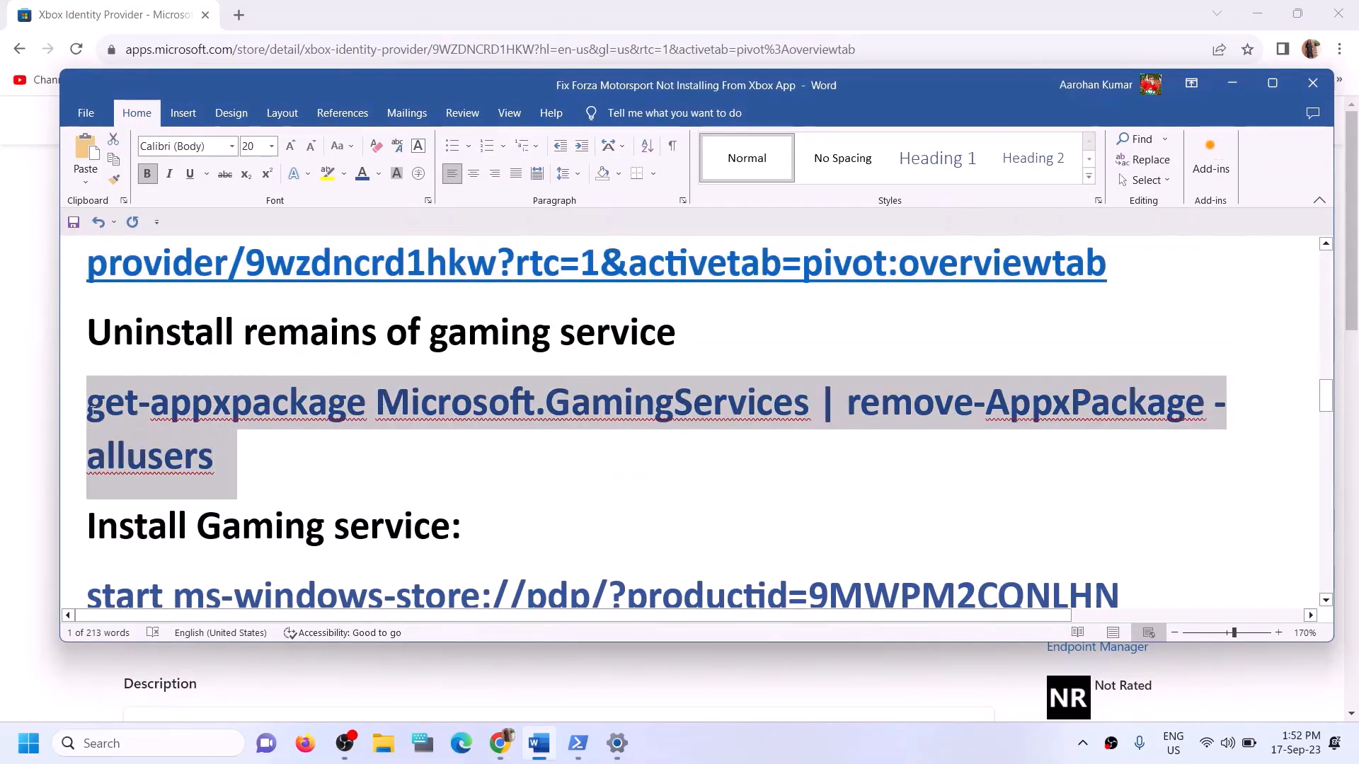
right_click(119, 435)
click(160, 490)
Step: Open Windows PowerShell as administrator and run get-appxpackage Microsoft.GamingServices | remove-AppxPackage -allusers
click(101, 743)
text(po)
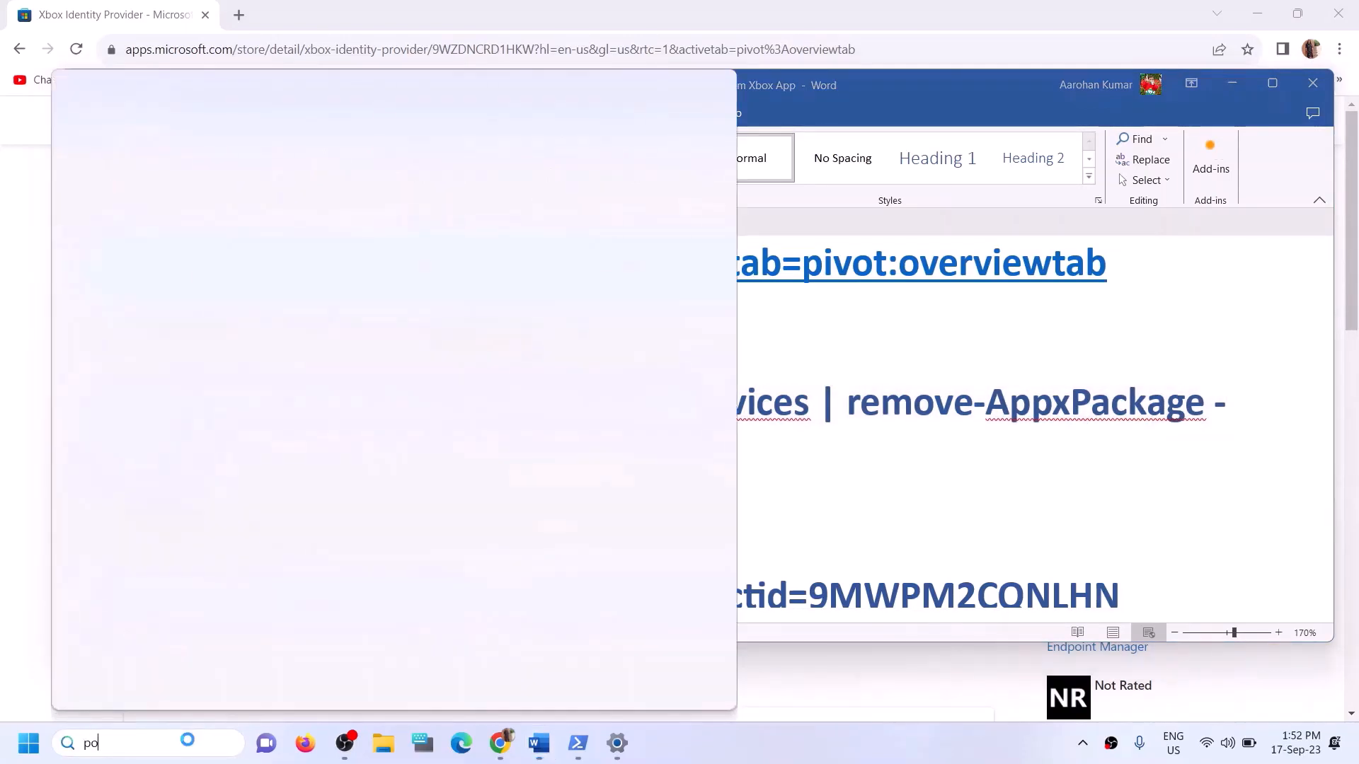
text(wershe)
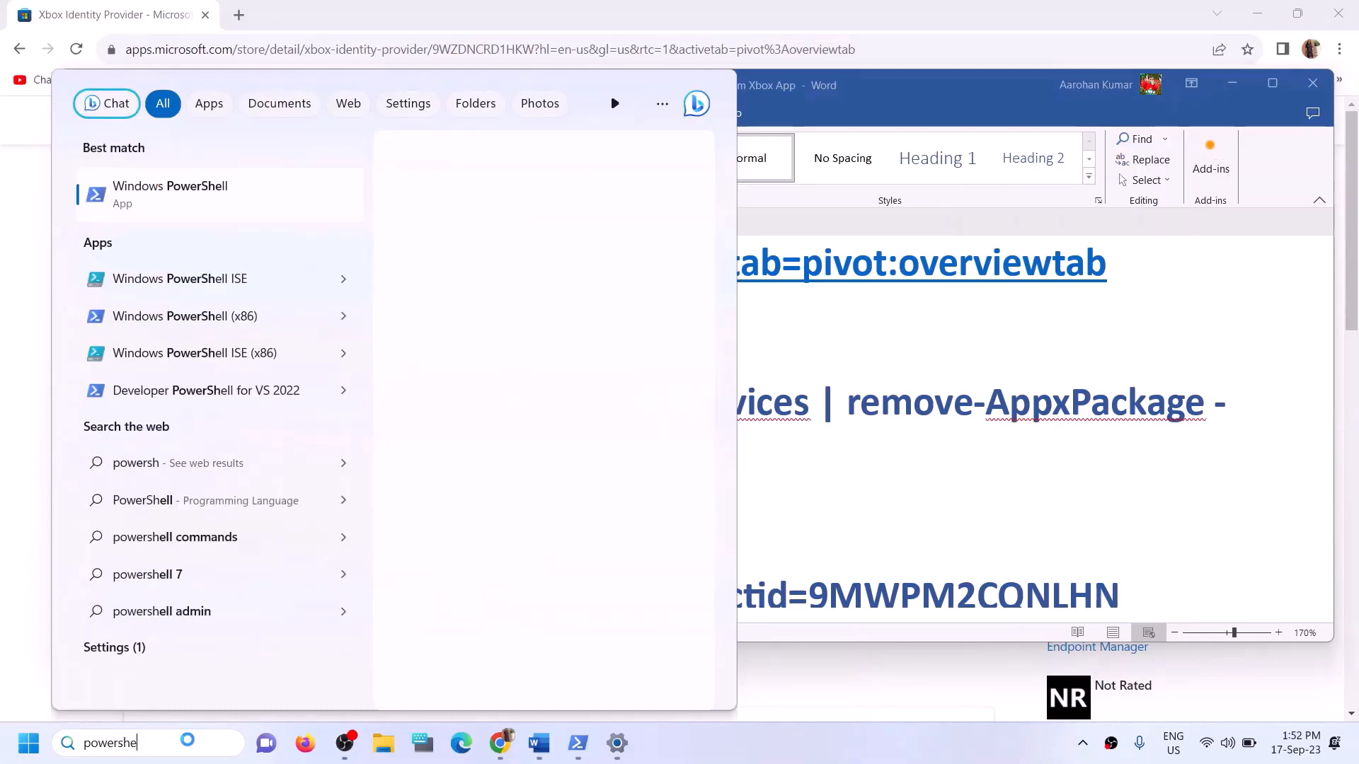
text(ll)
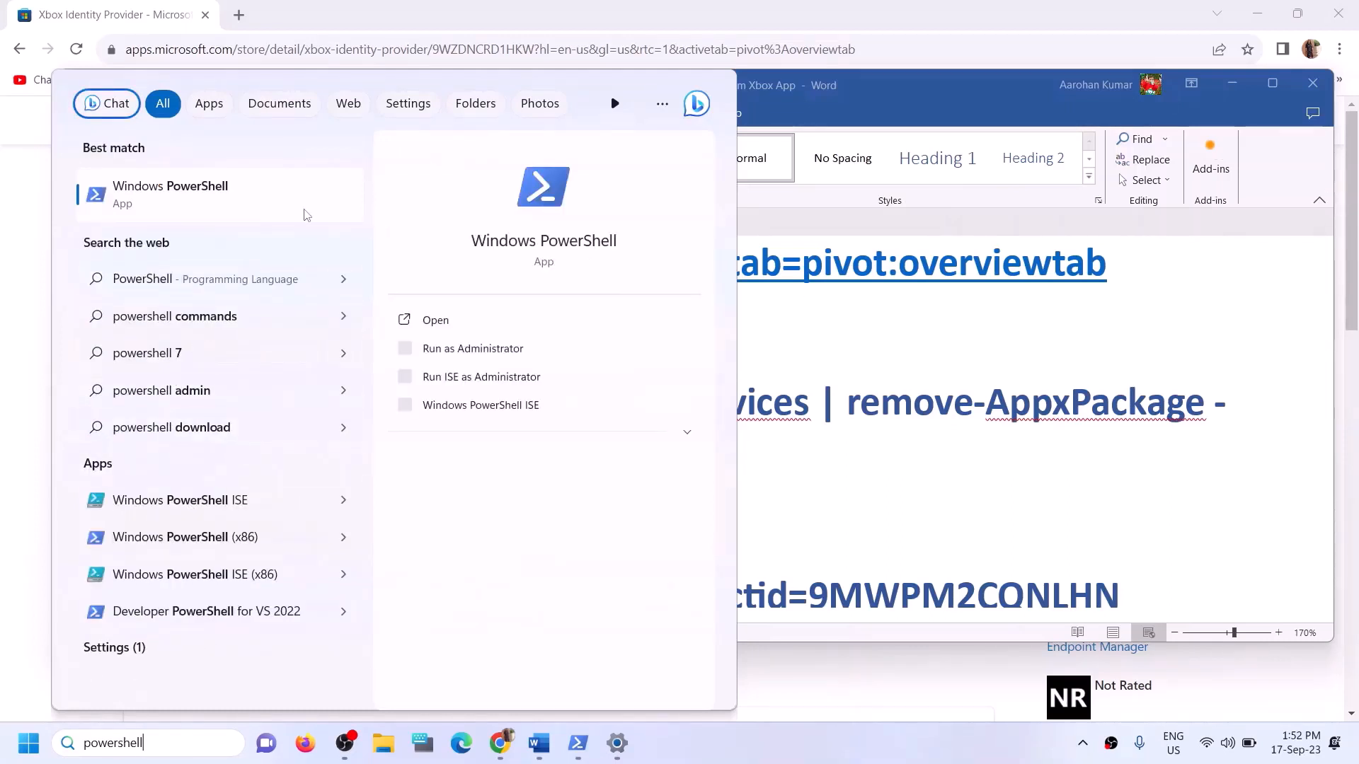
right_click(244, 203)
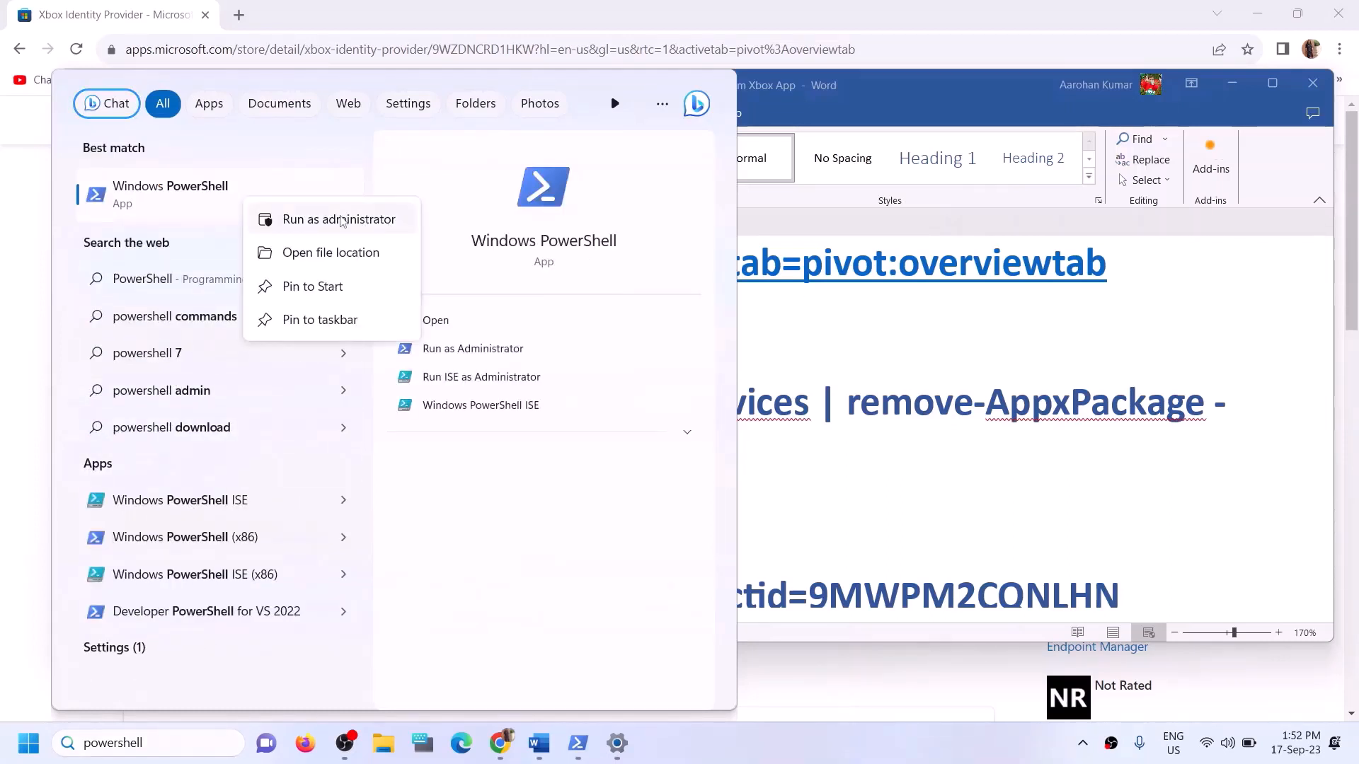
click(349, 225)
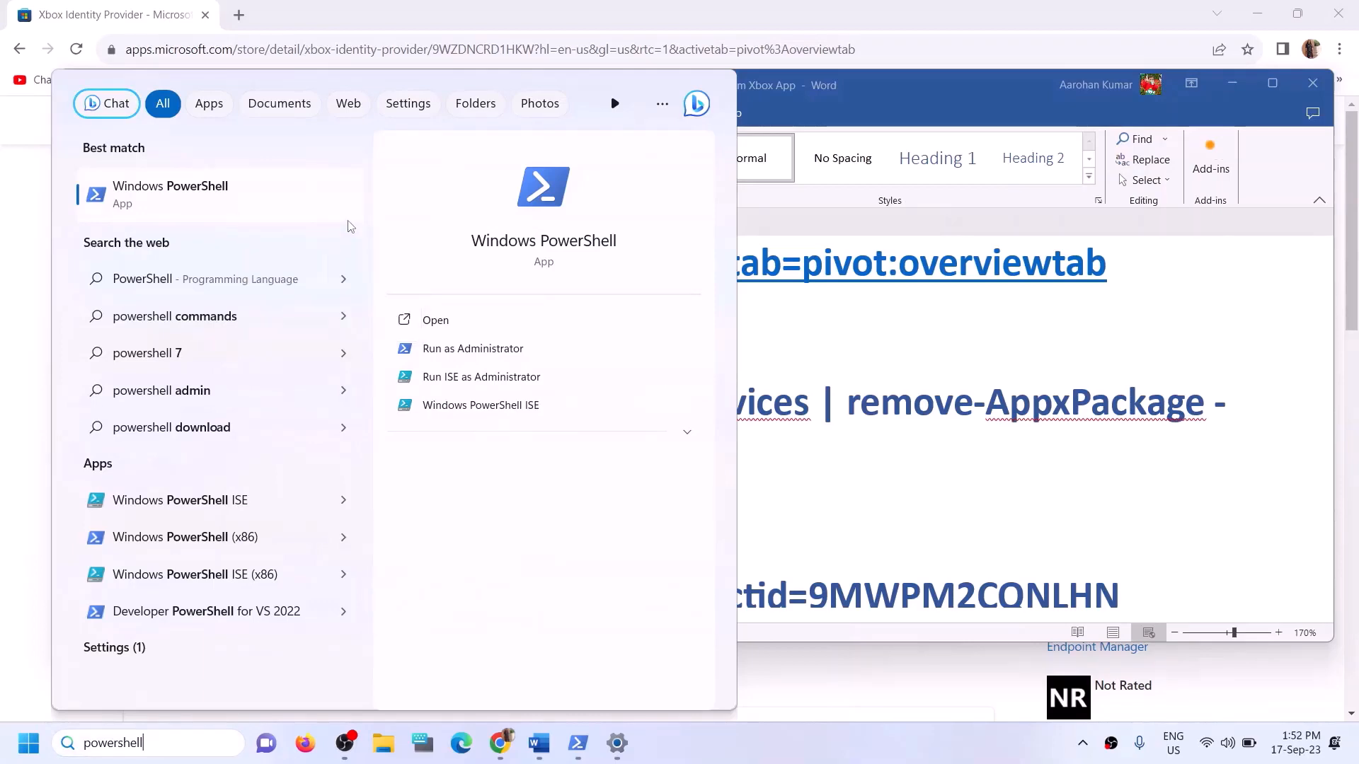
click(561, 507)
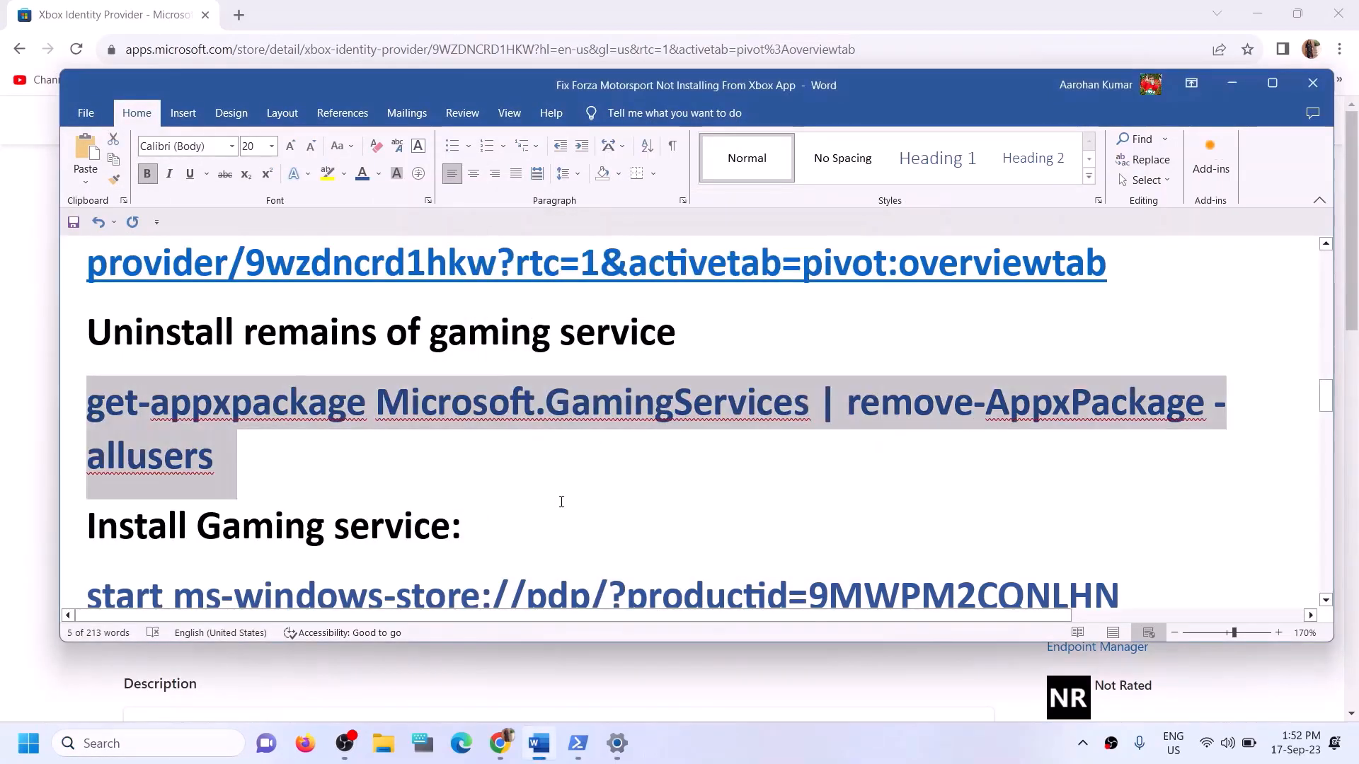
key(ctrl+v)
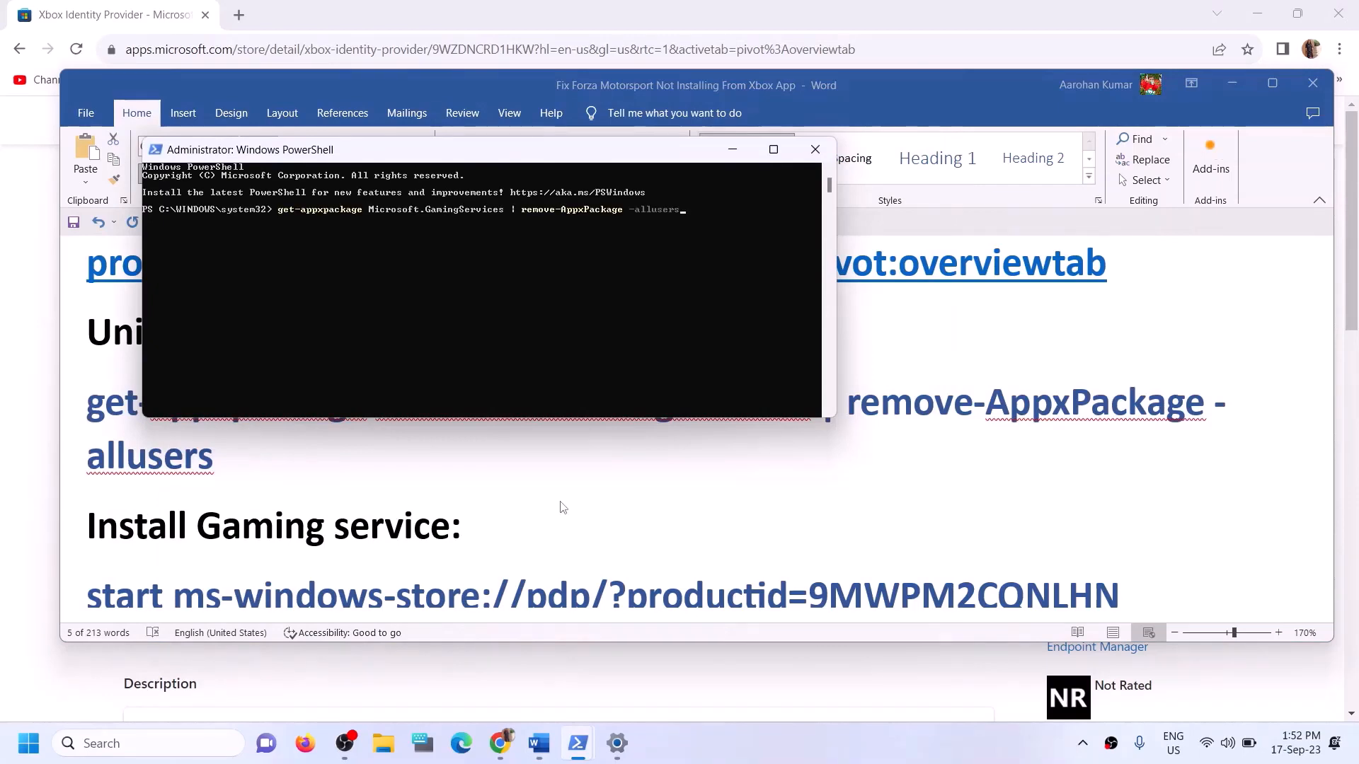
key(Return)
Step: Copy the Gaming service install command from the Word notes and run start ms-windows-store://pdp/?productid=9MWPM2CQNLHN in PowerShell
click(284, 479)
scroll(357, 484, down, 2)
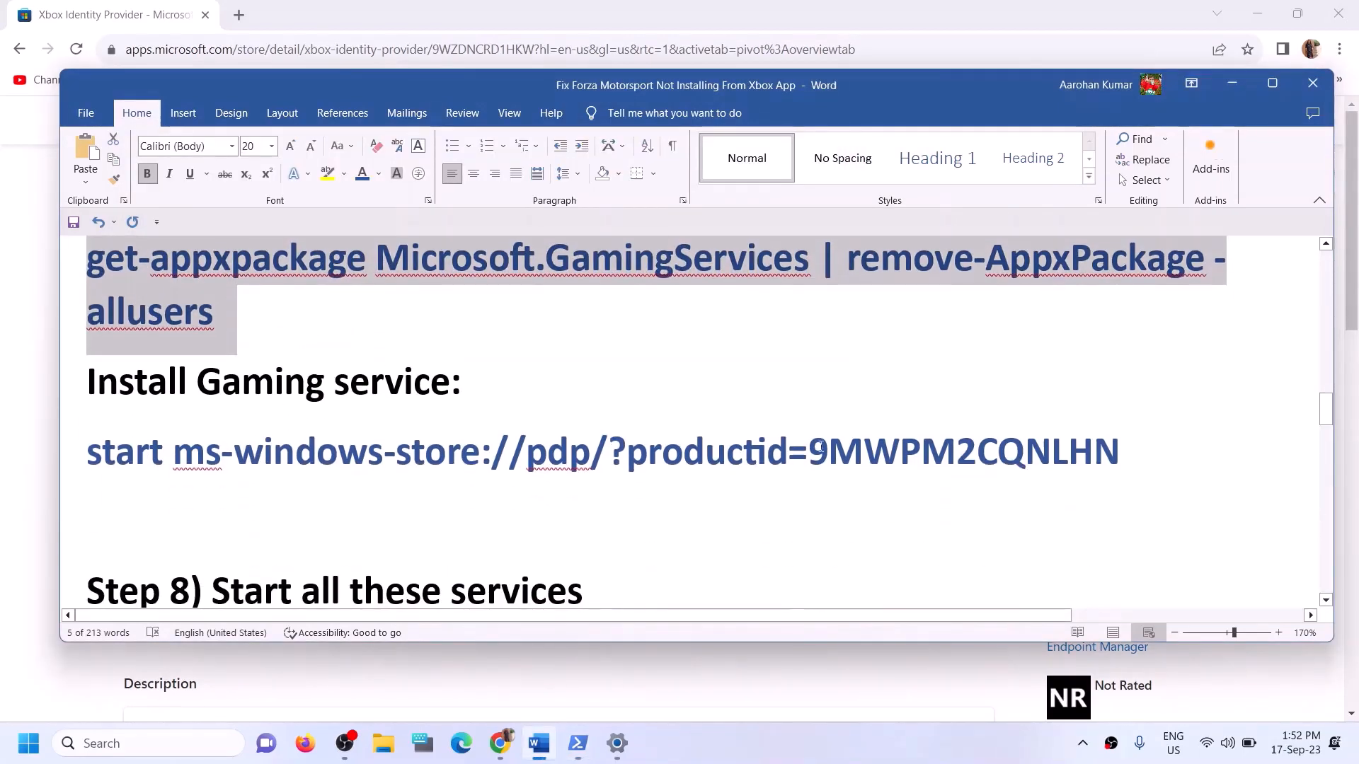
drag(1125, 442, 89, 460)
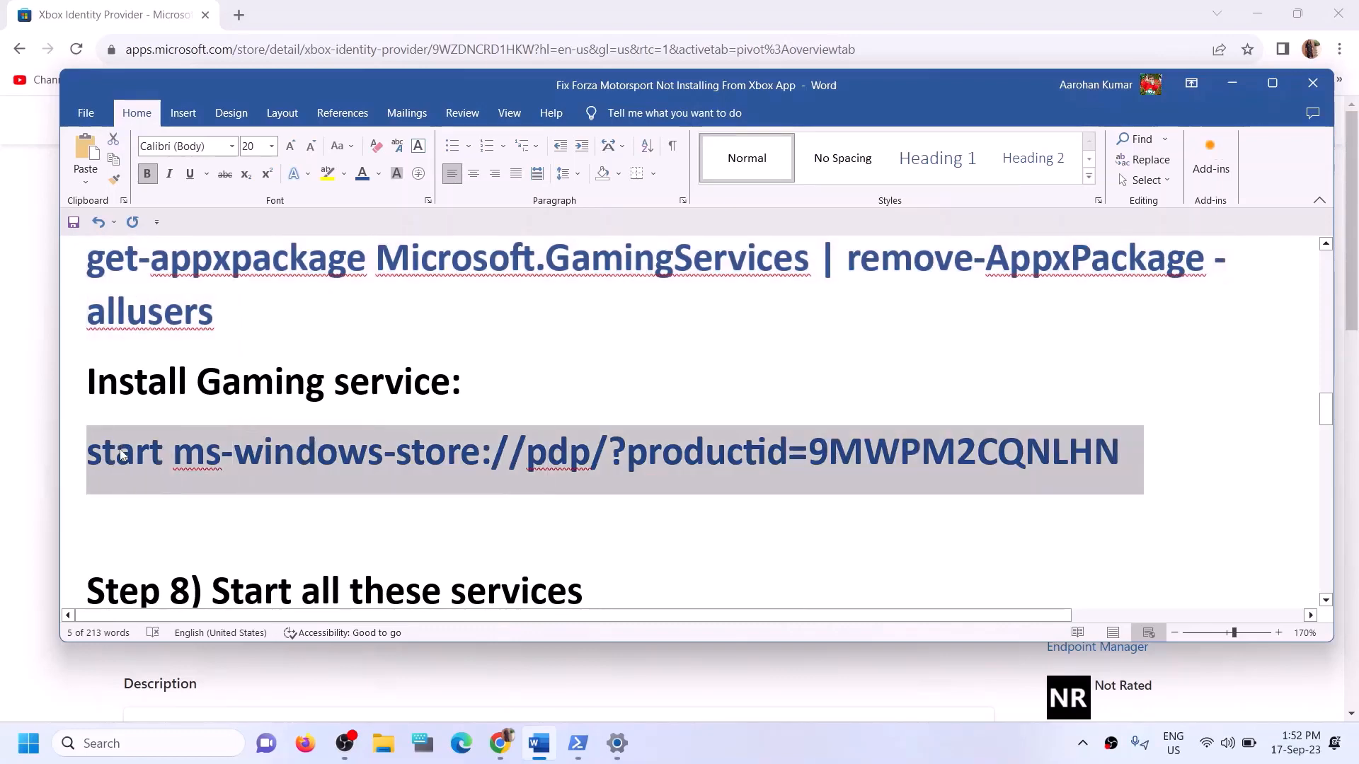
key(alt+Tab)
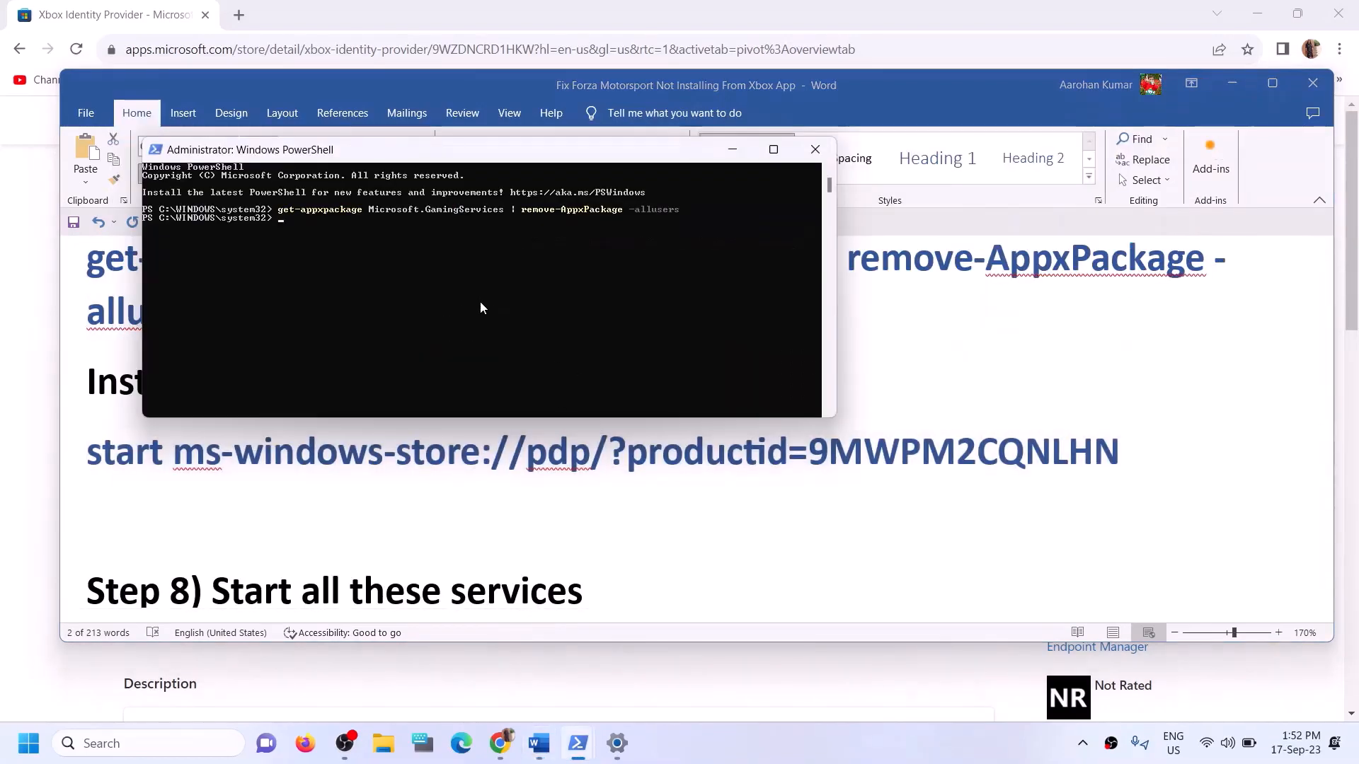
right_click(480, 300)
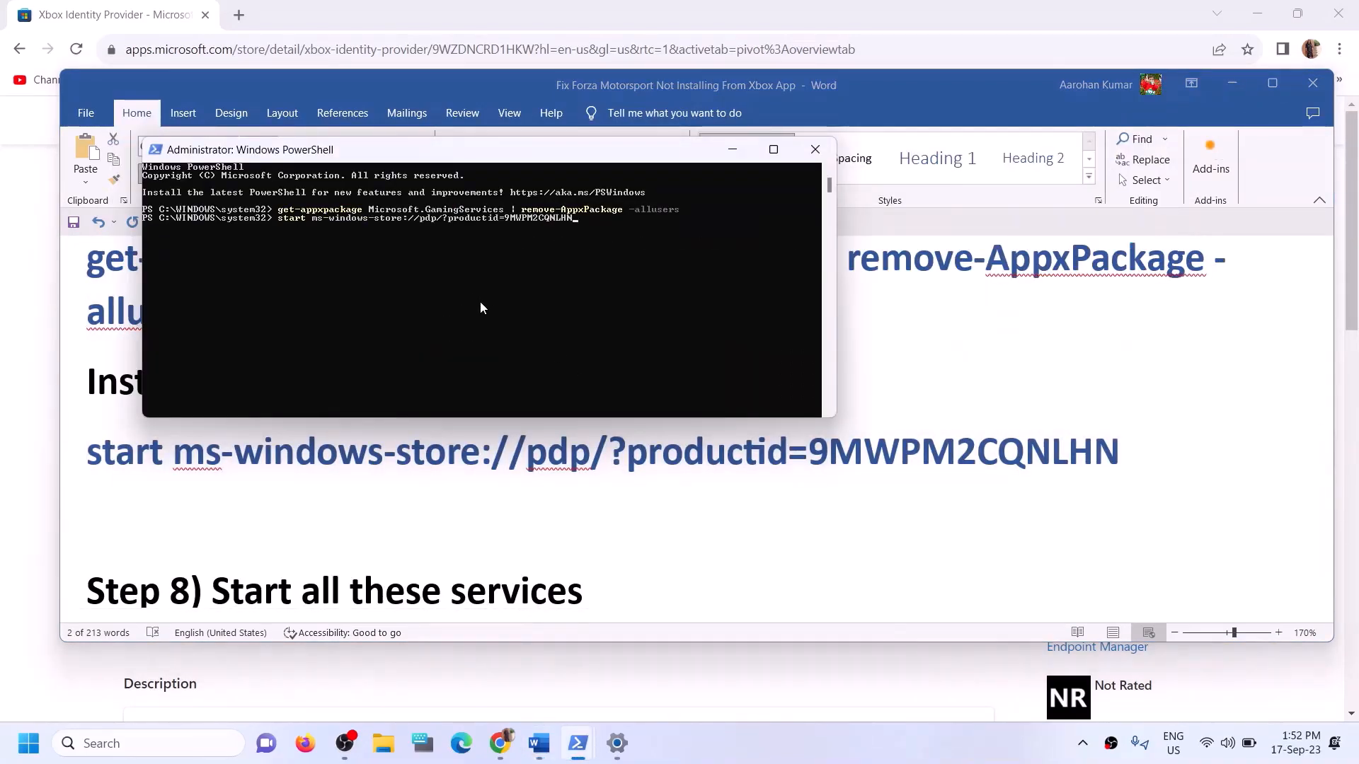
key(Return)
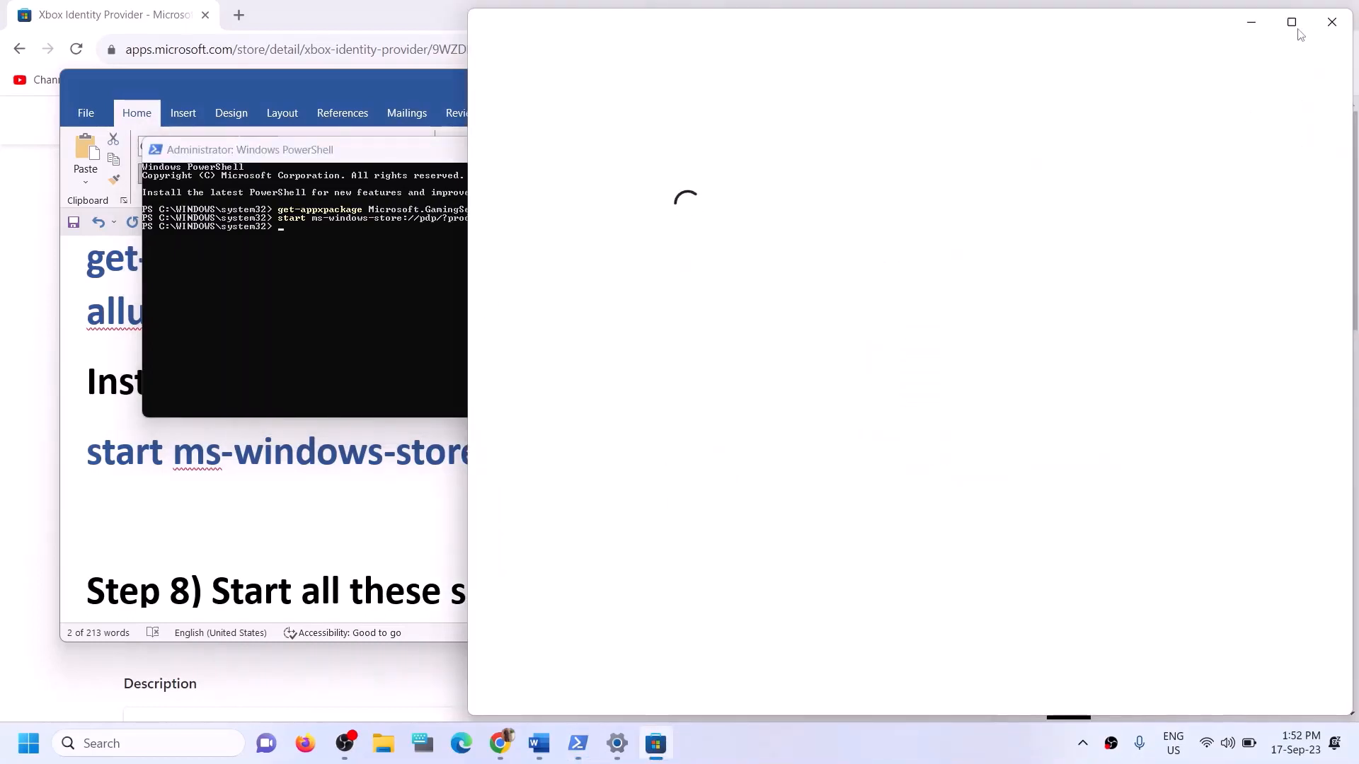
Step: Install Gaming Services from its Microsoft Store page and allow Host Process for Windows Services to make changes
click(1291, 22)
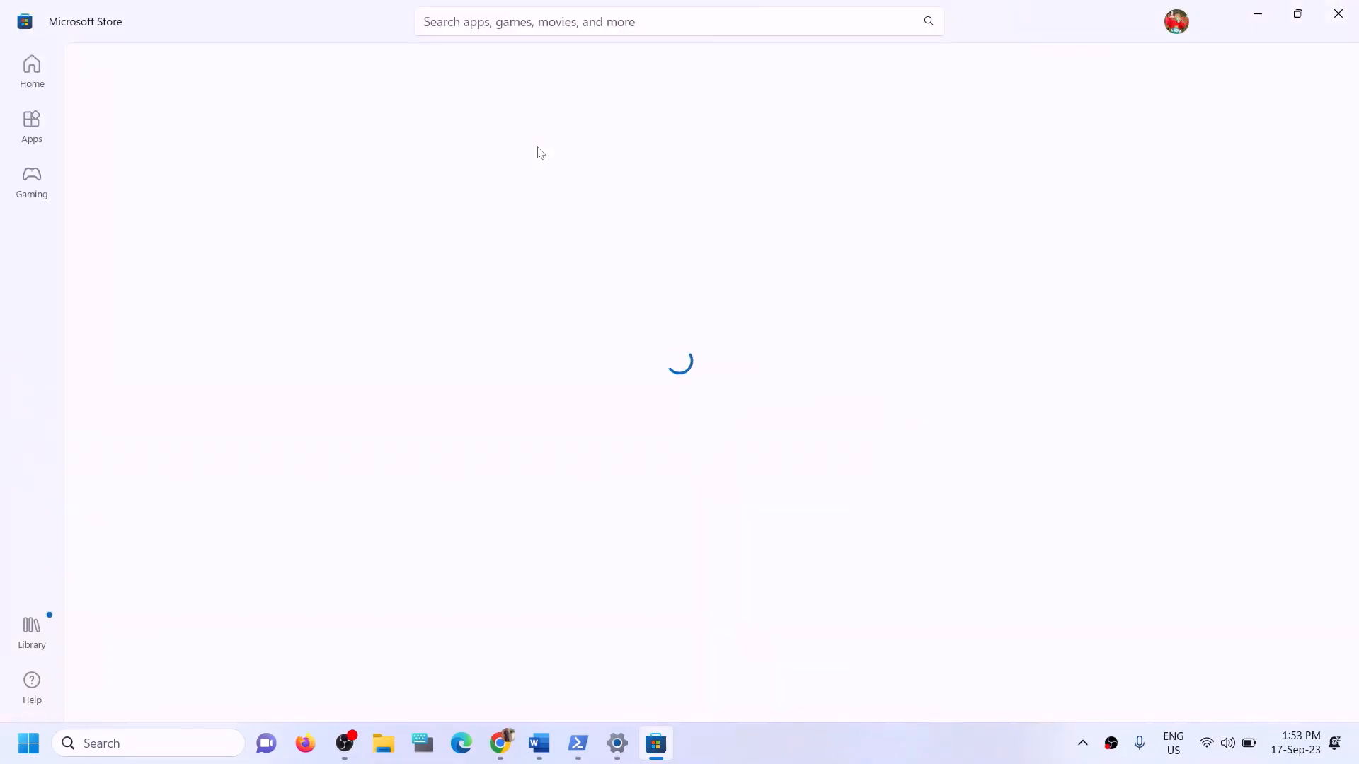
click(259, 365)
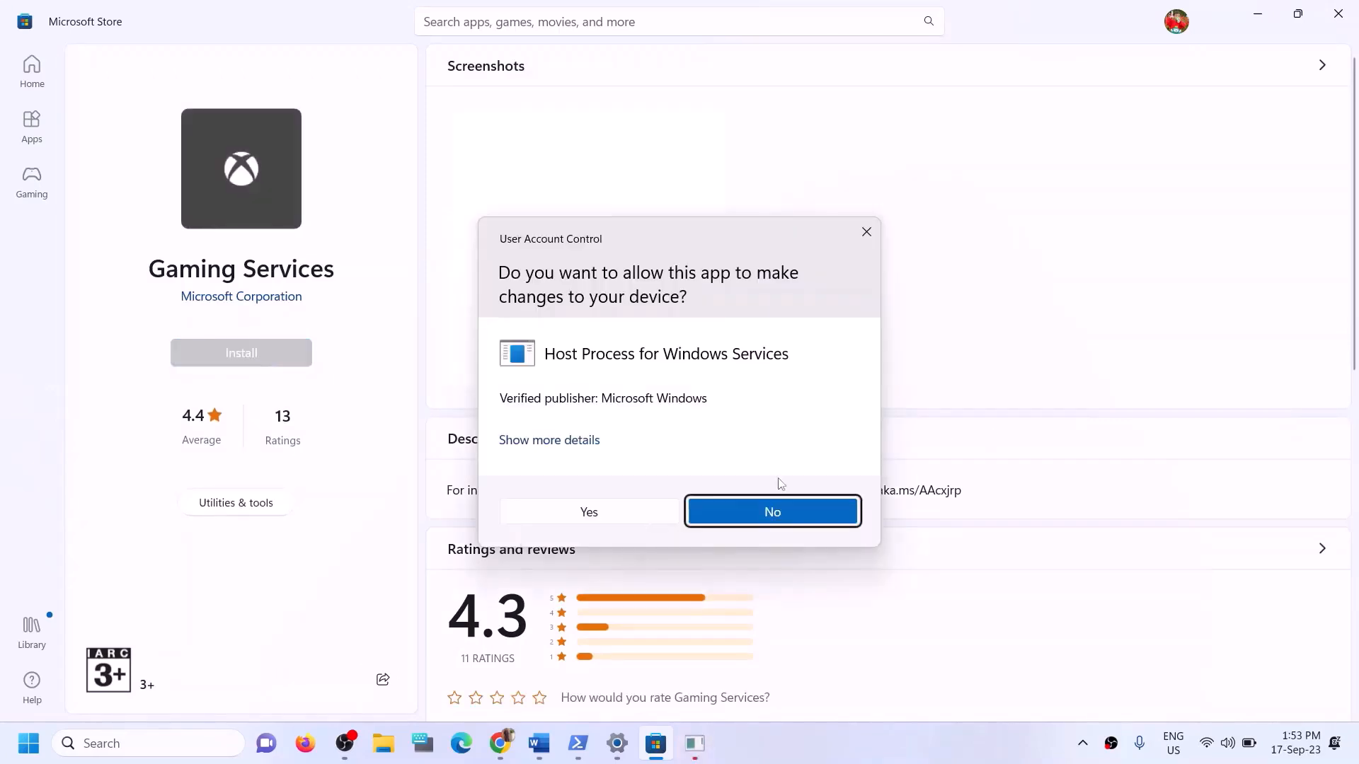
click(587, 513)
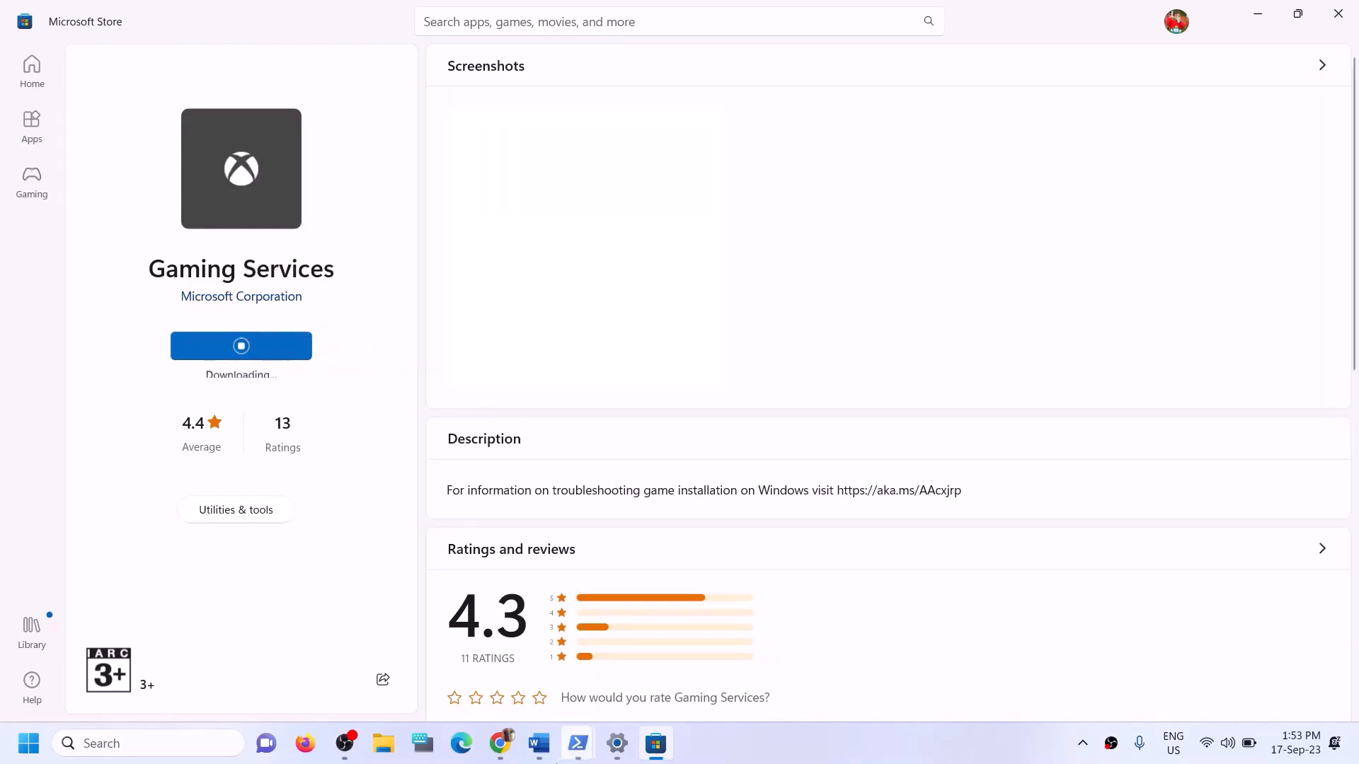
Step: Check Step 8 of the Word notes for the services to start, and open the Windows Services app
click(539, 743)
scroll(416, 518, down, 5)
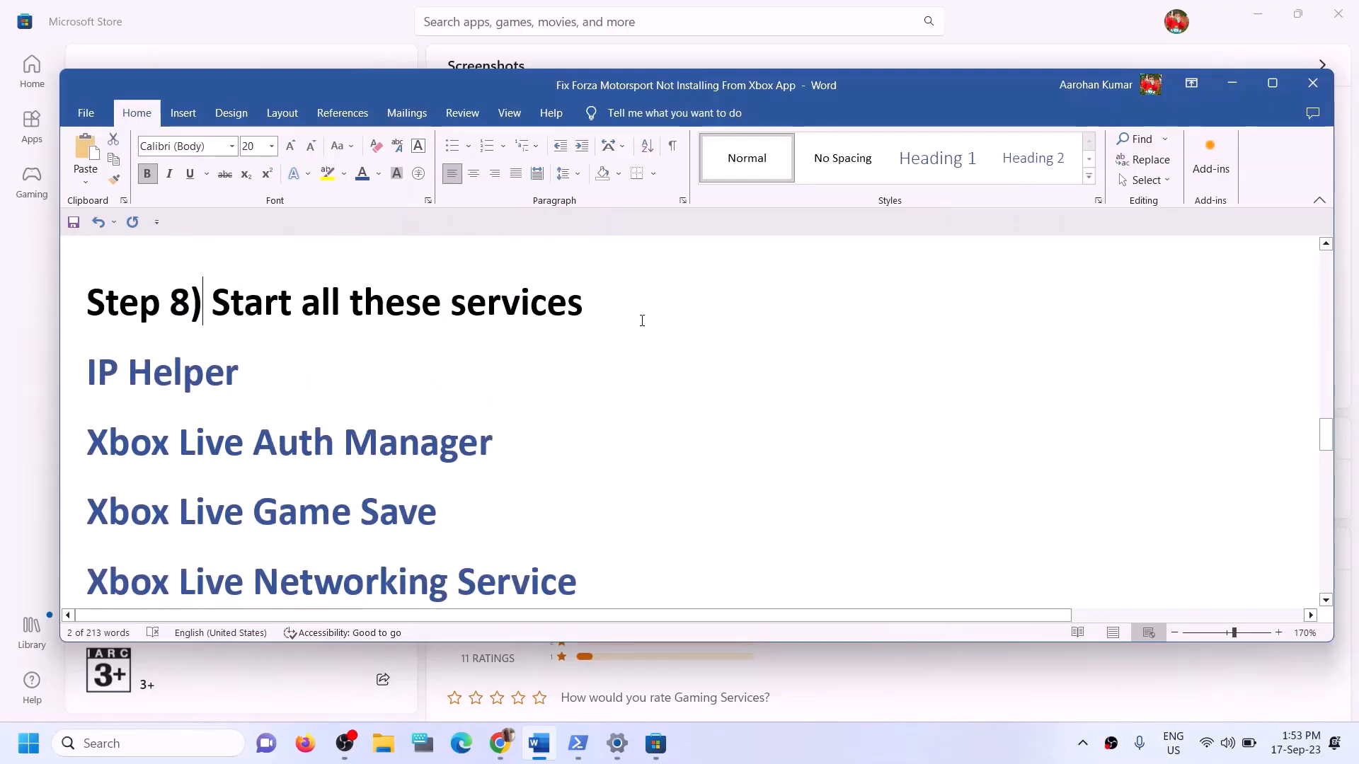
drag(642, 320, 190, 305)
click(176, 749)
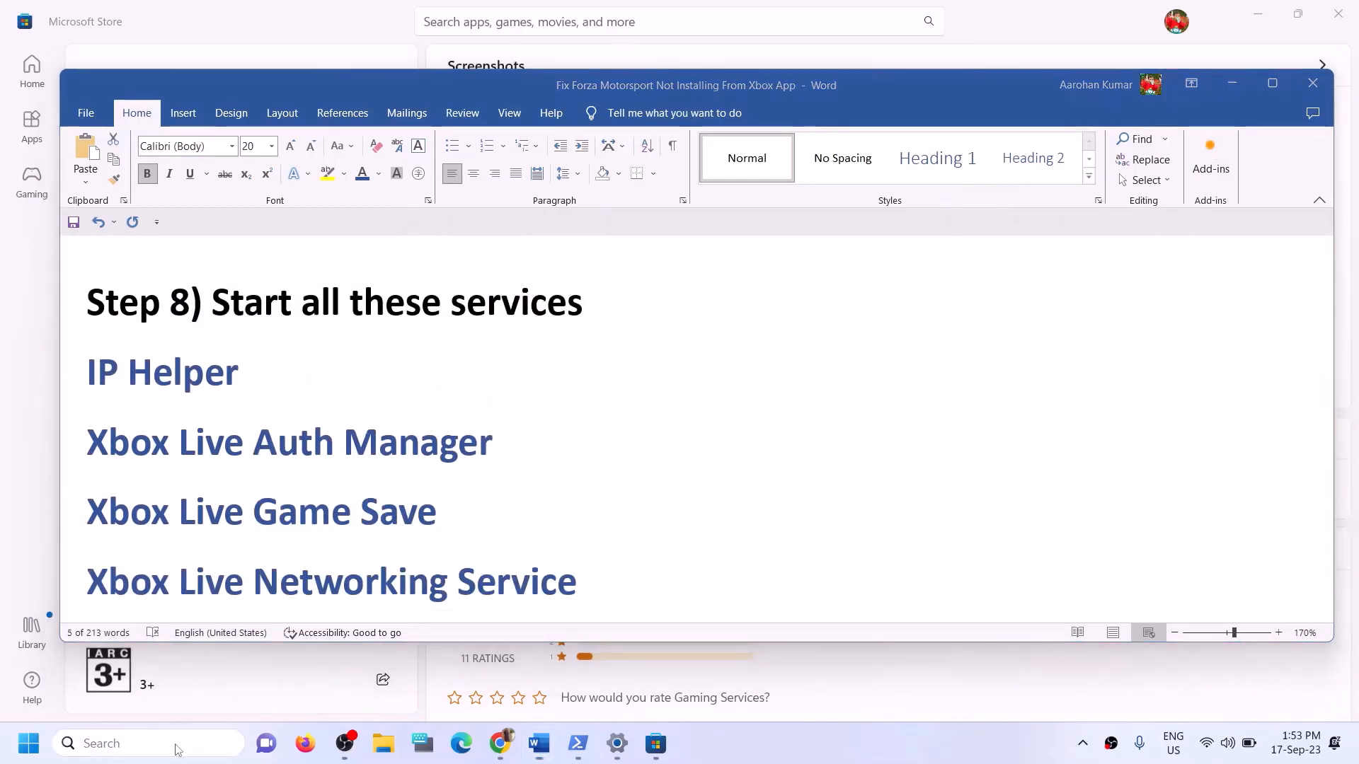
text(services)
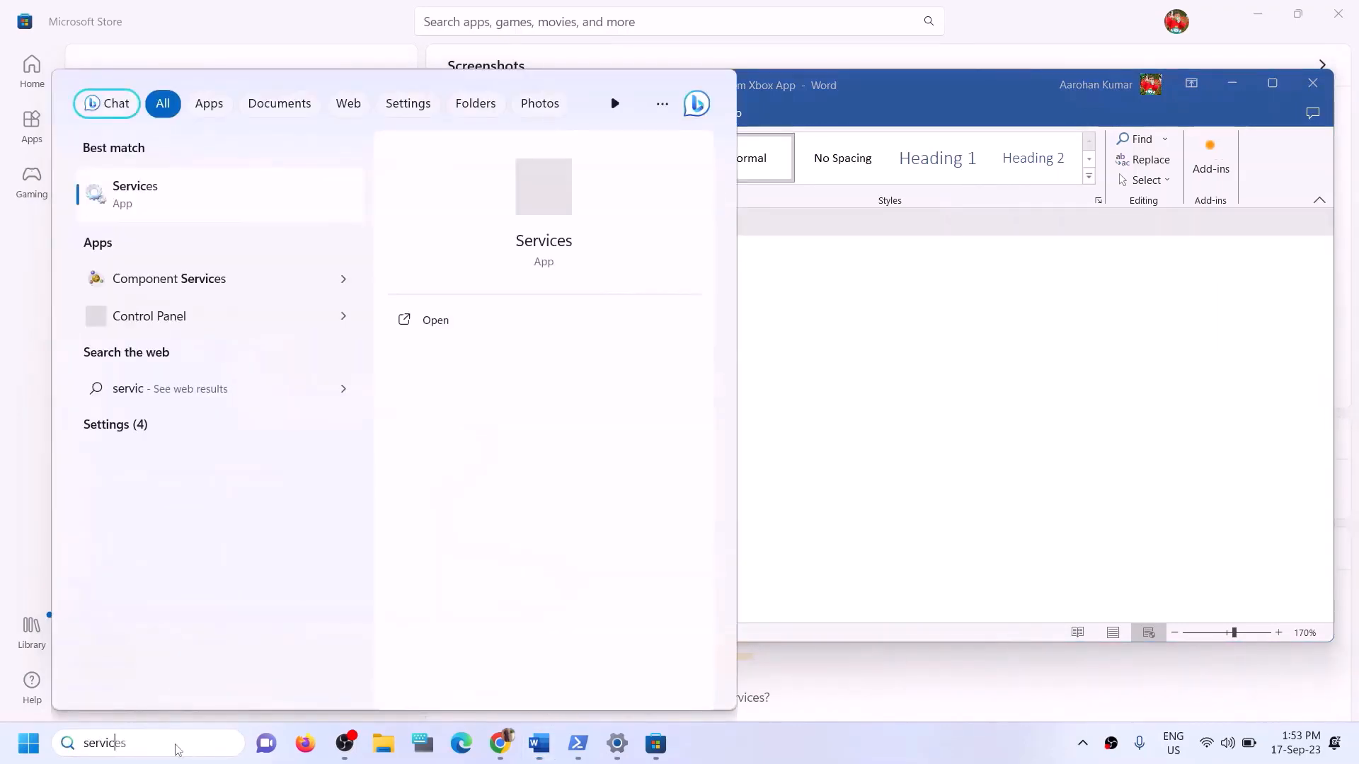
click(149, 195)
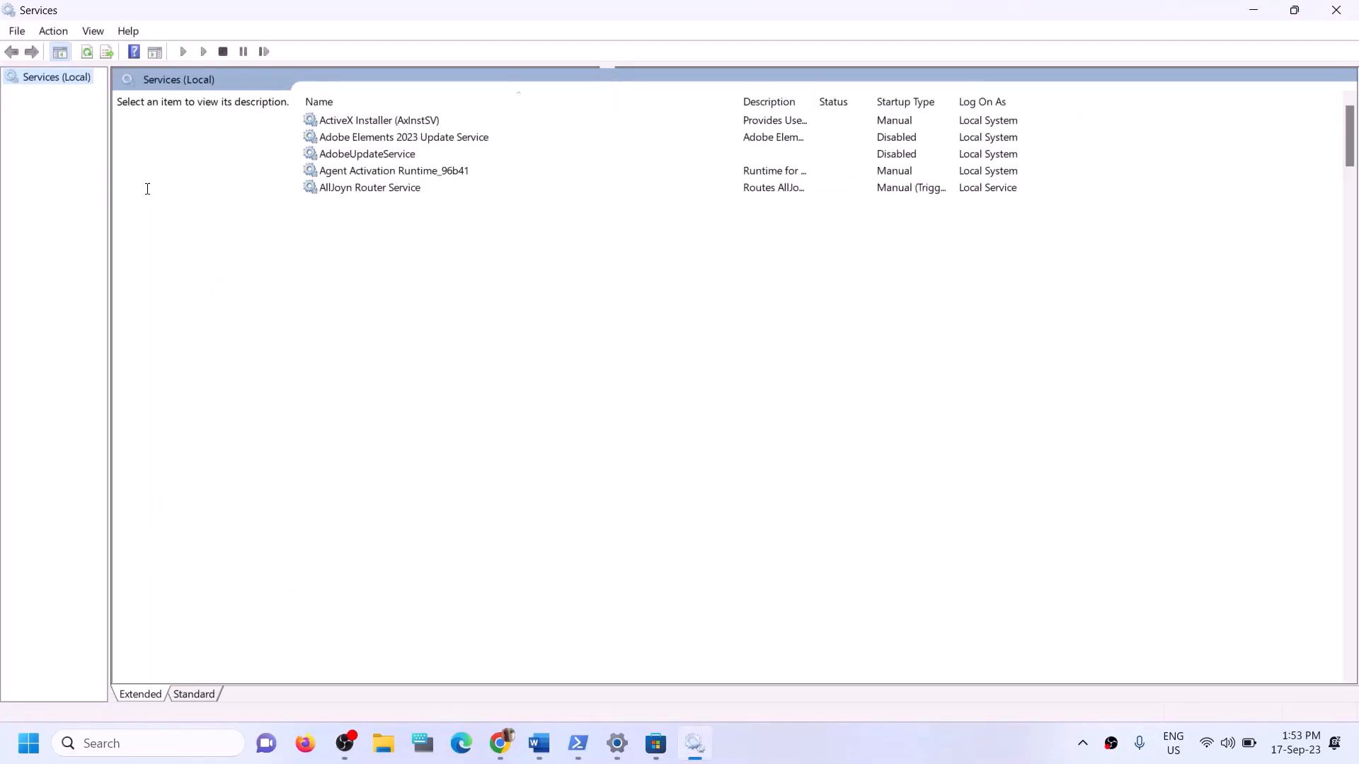
Step: Set the startup type of the IP Helper service to Automatic and apply it
click(426, 458)
key(i)
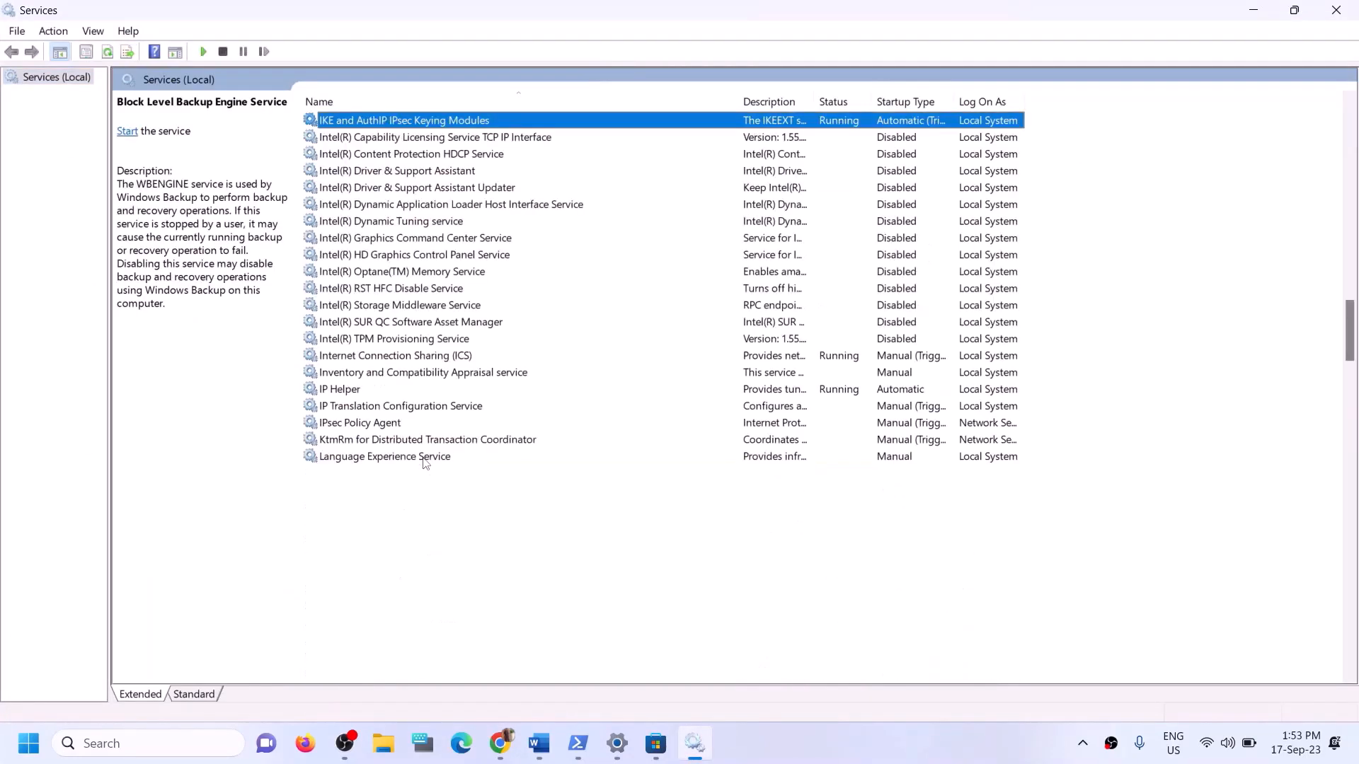
click(341, 393)
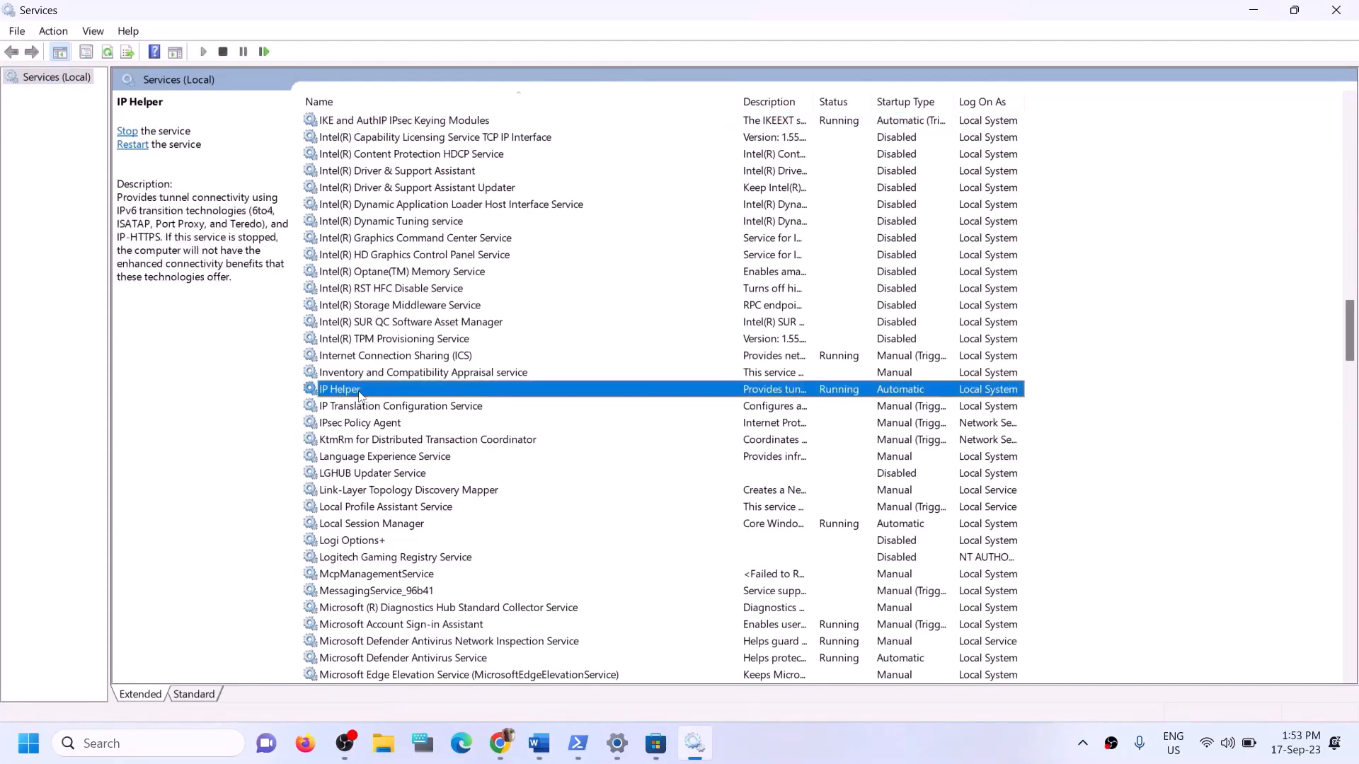
double_click(359, 395)
click(648, 349)
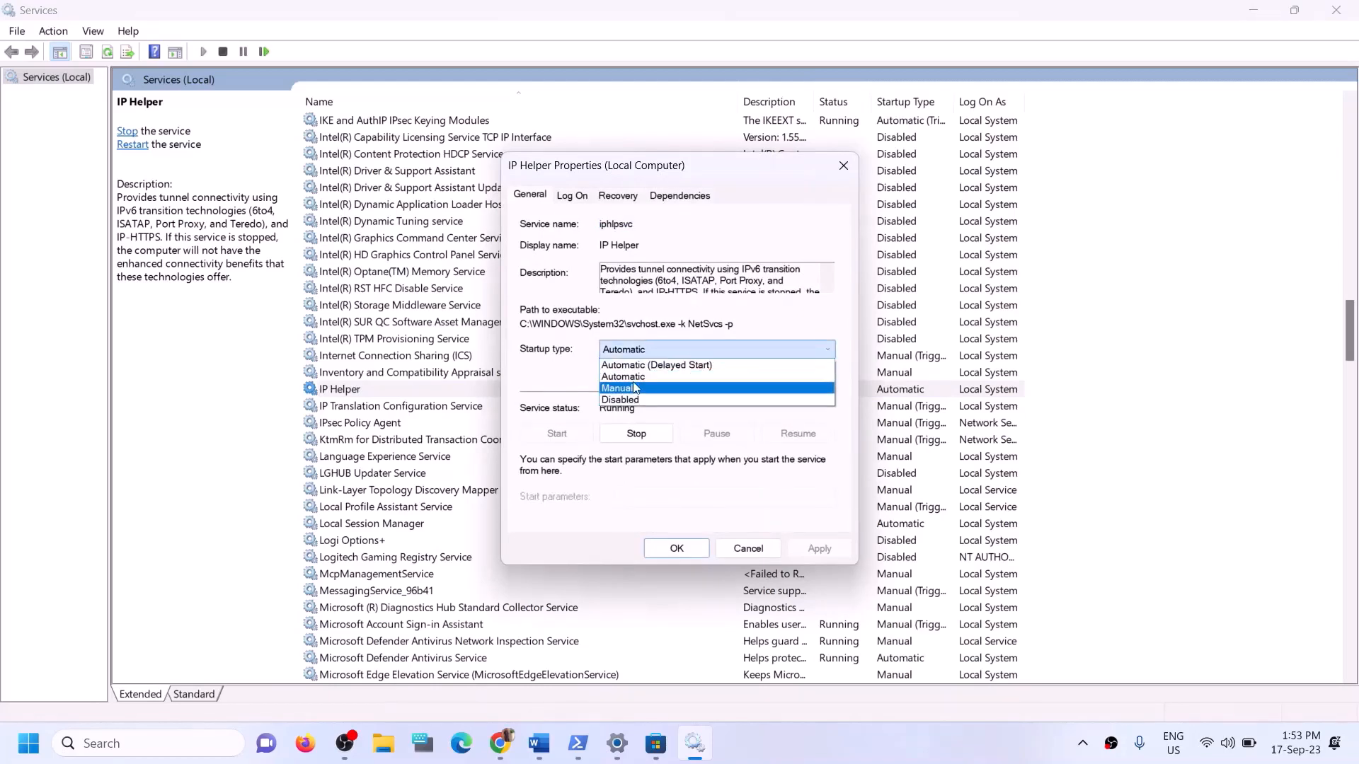
click(634, 388)
click(637, 350)
click(632, 377)
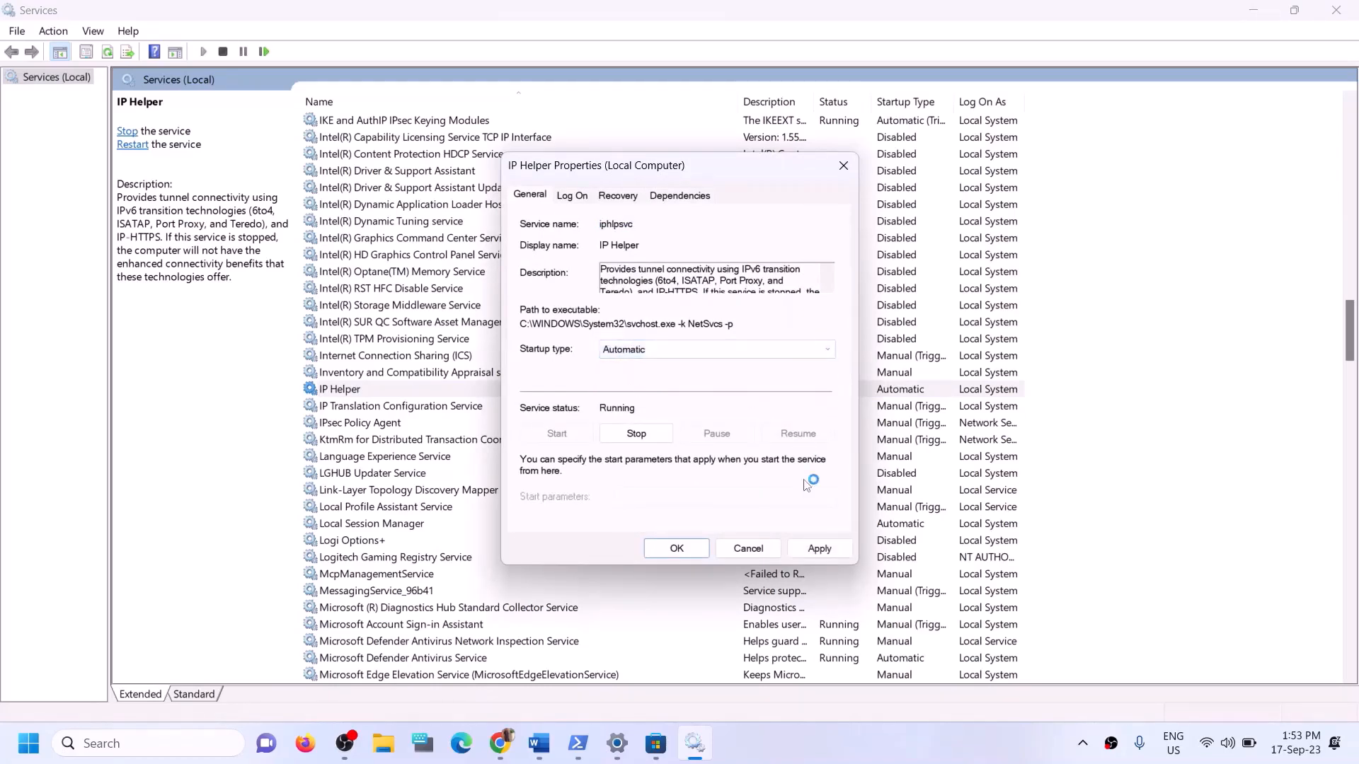
click(807, 551)
click(666, 546)
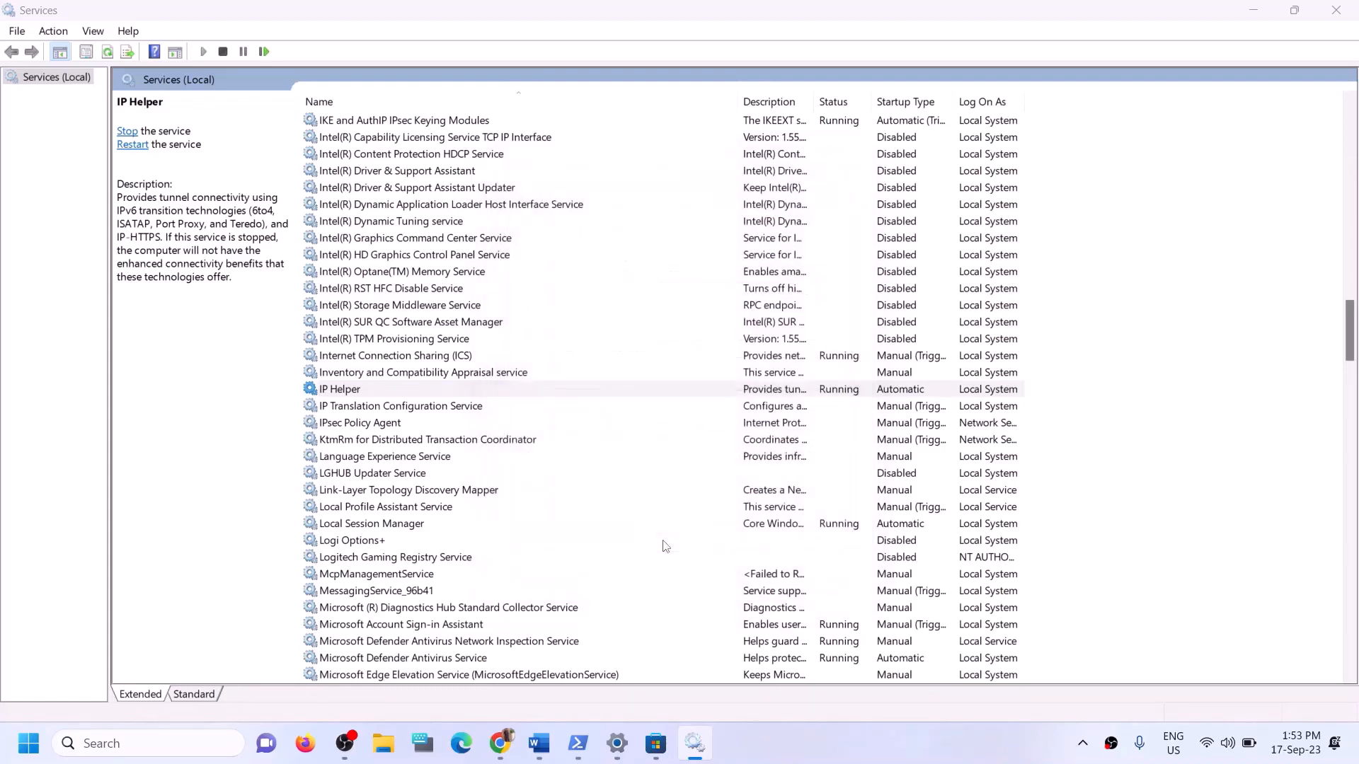
Step: Set the startup type of Xbox Accessory Management Service to Automatic and apply it
click(454, 544)
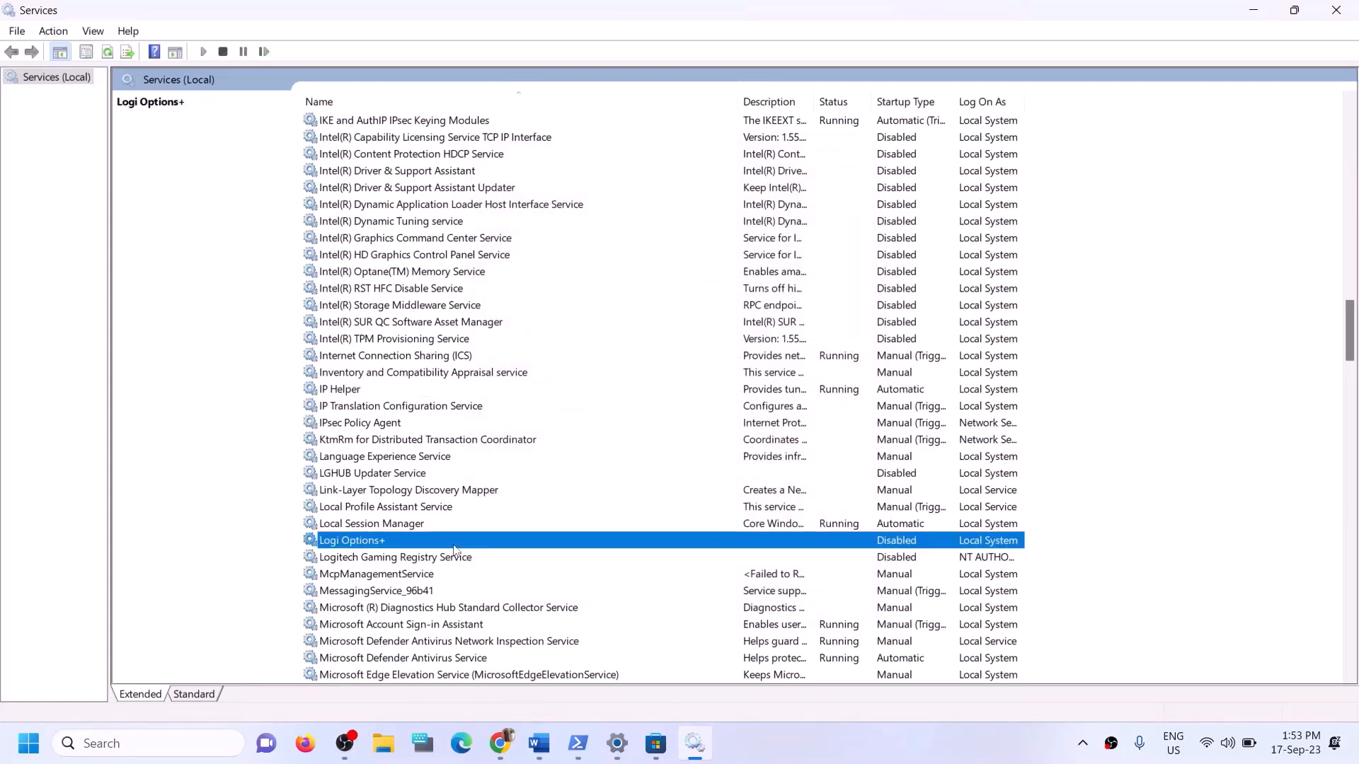
key(x)
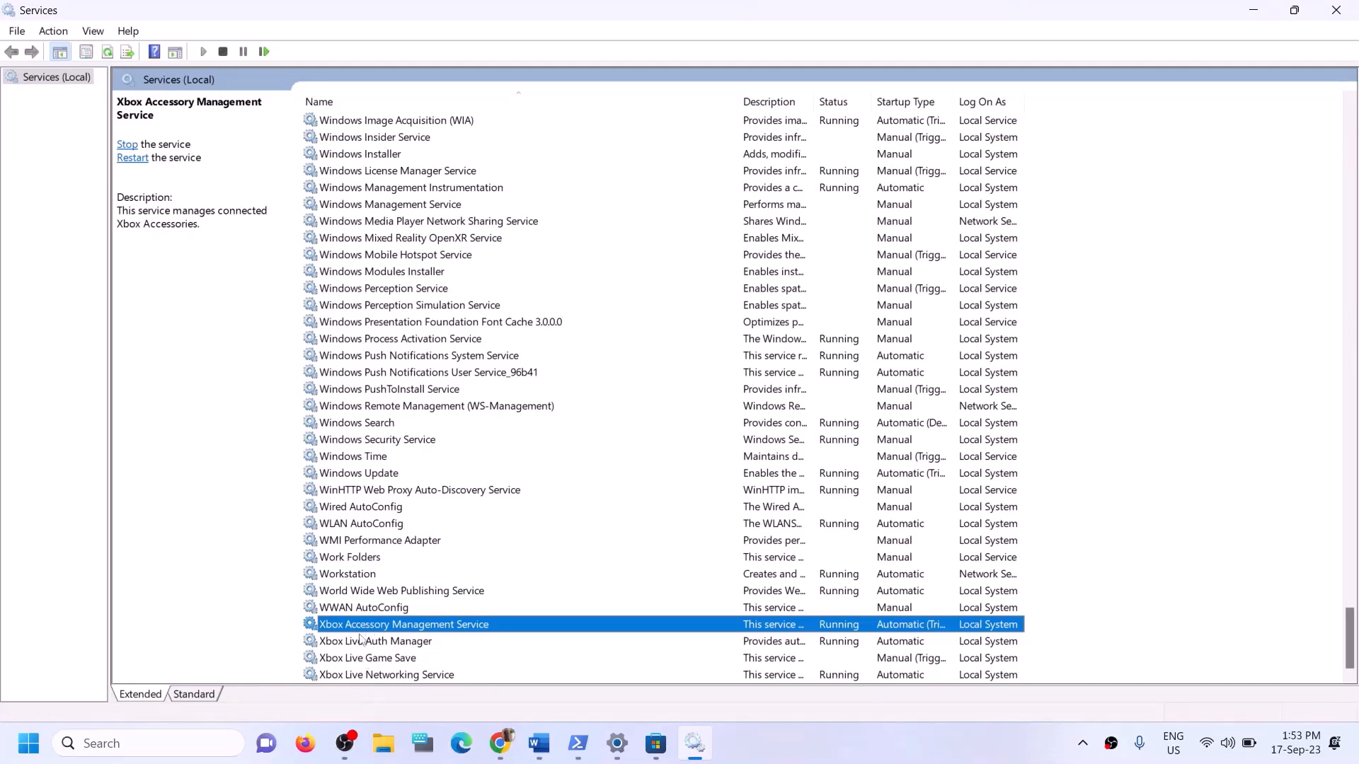
double_click(465, 629)
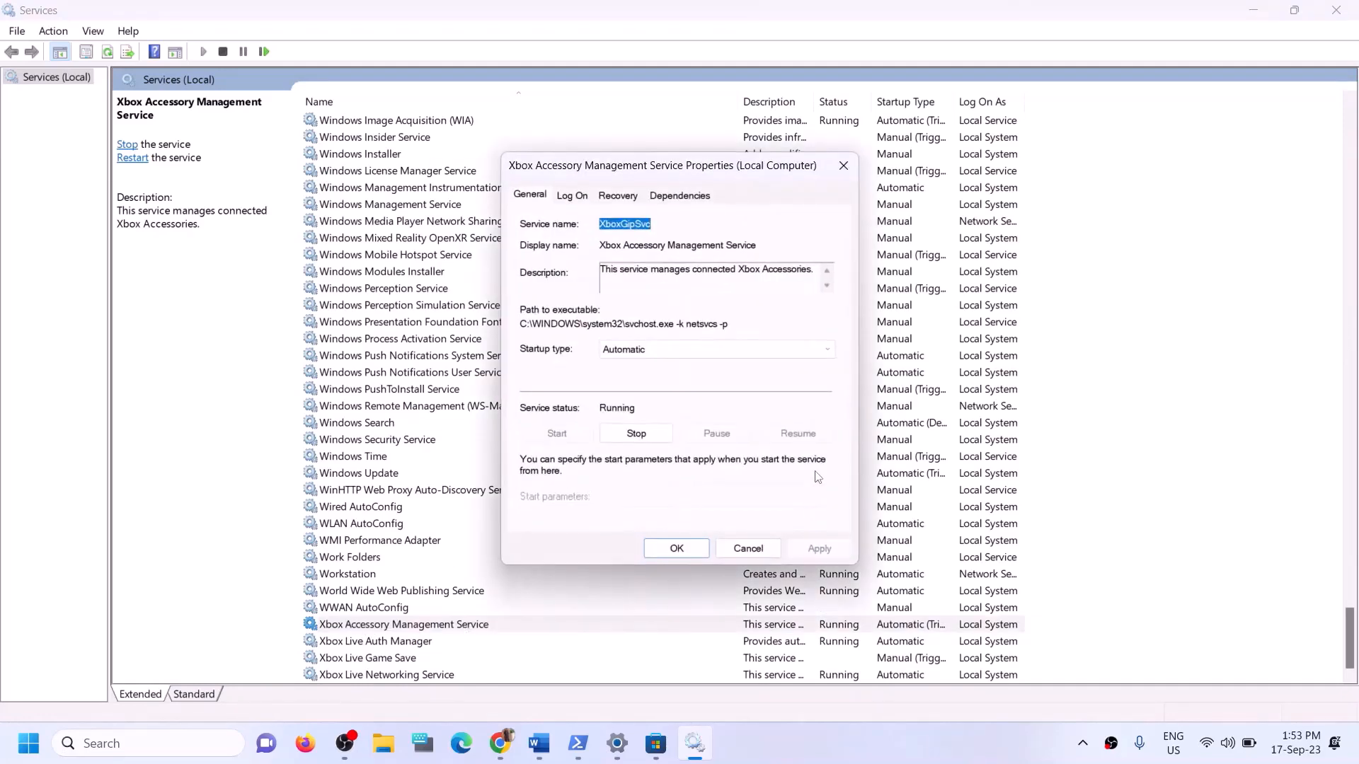
click(690, 354)
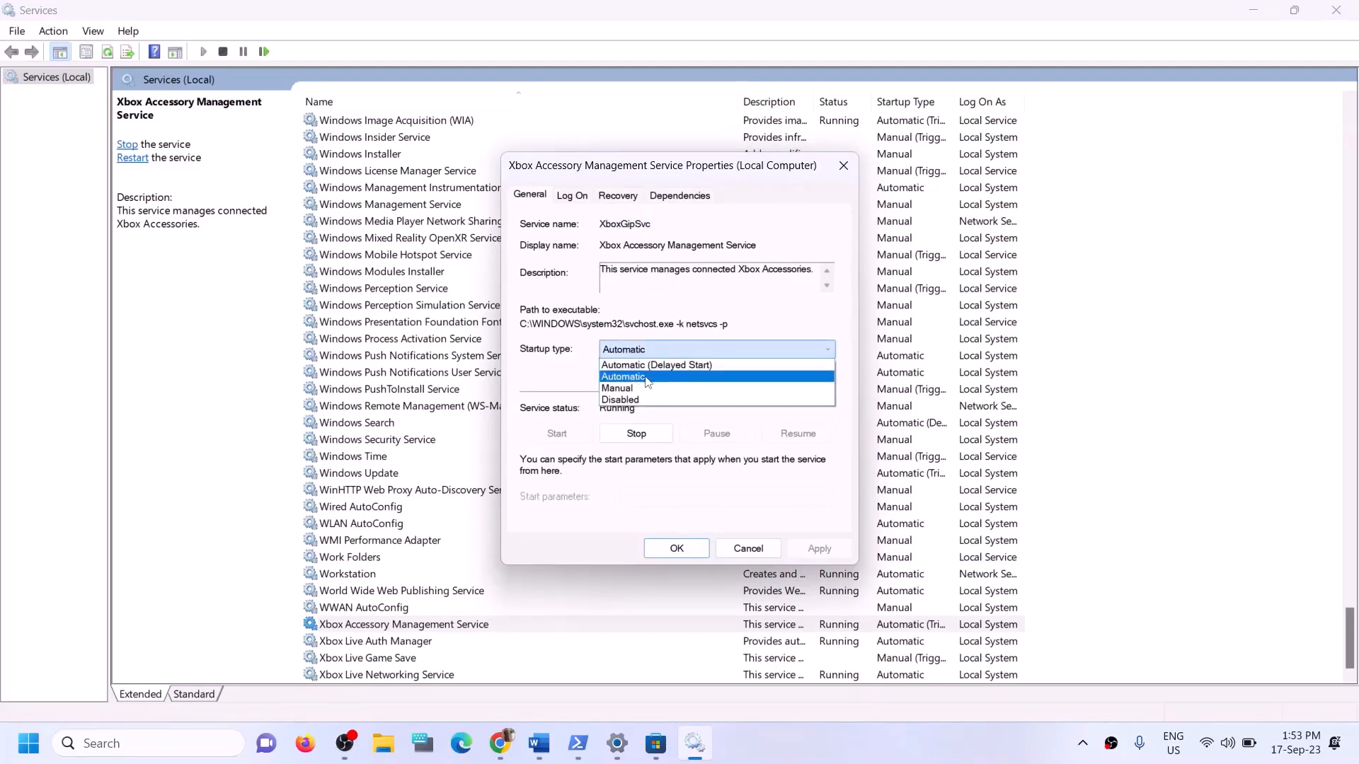
click(644, 377)
click(820, 554)
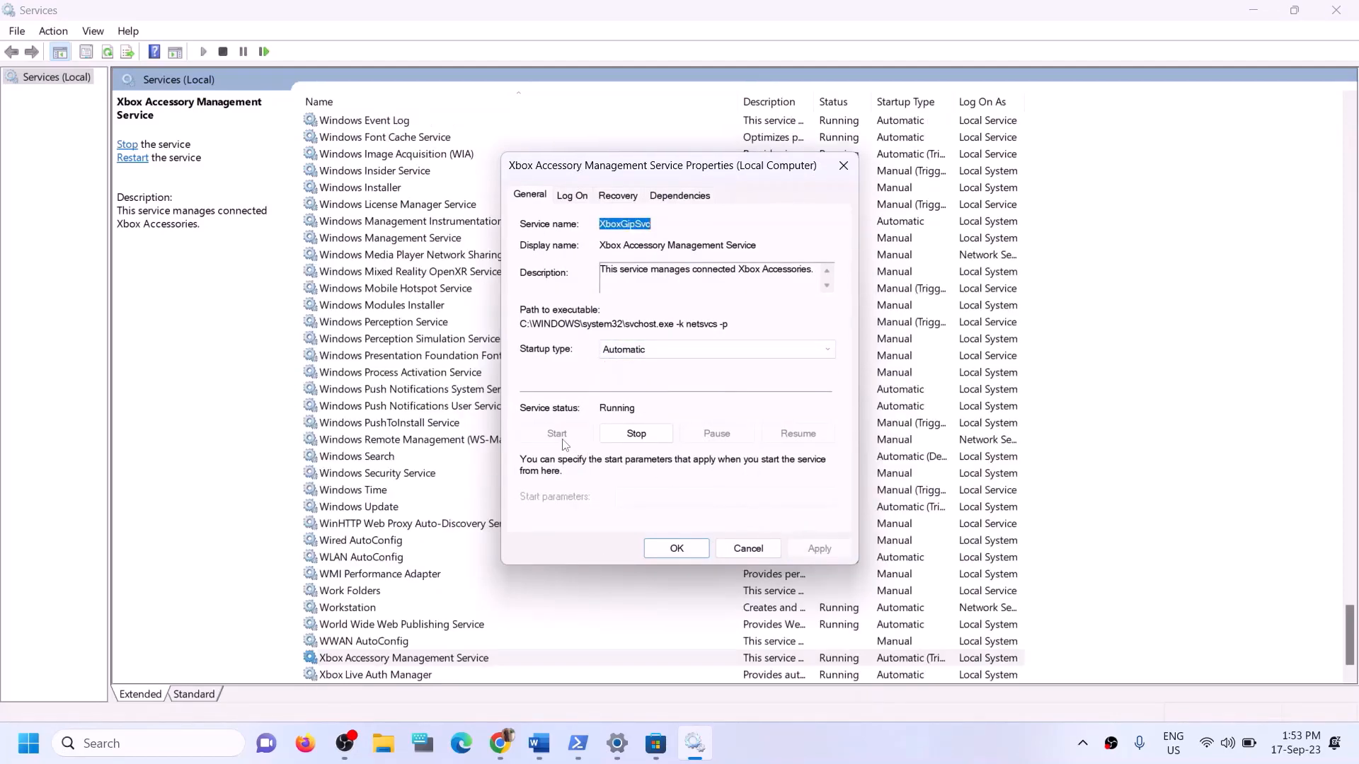
click(694, 547)
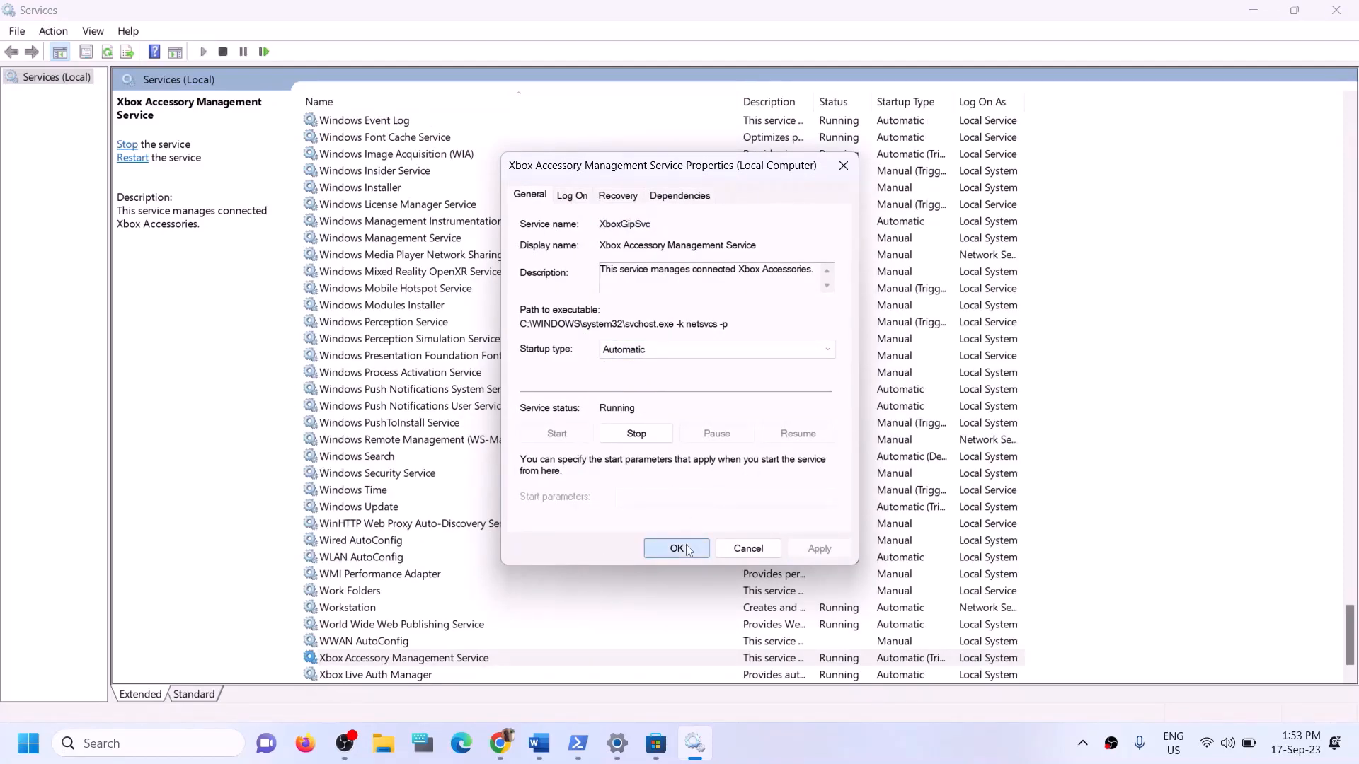
Step: Set the startup type of Xbox Live Auth Manager to Automatic and accept its properties
scroll(398, 646, down, 1)
click(398, 644)
double_click(398, 644)
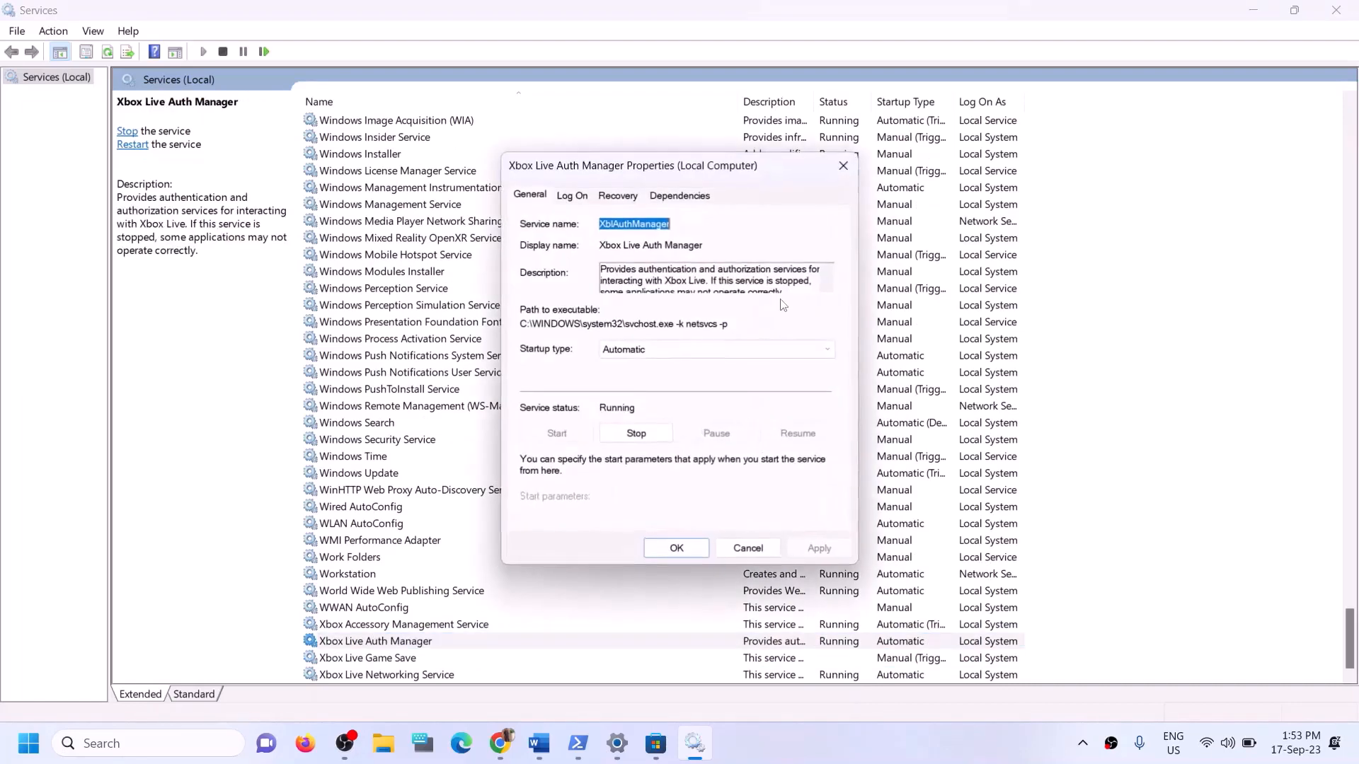
click(684, 353)
click(658, 405)
key(Tab)
key(Tab)
key(Tab)
key(Tab)
key(Tab)
click(676, 548)
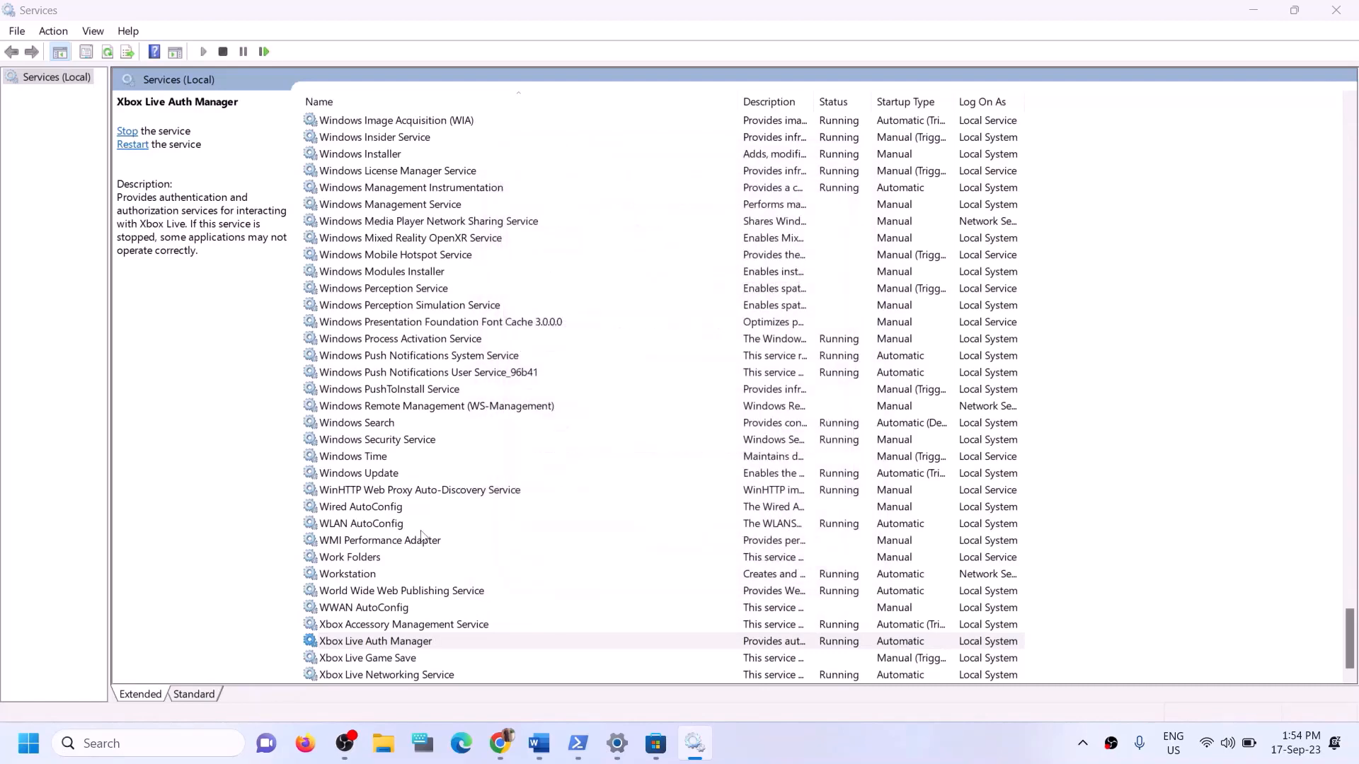
Step: Set the startup type of Xbox Live Game Save to Automatic and start the service
double_click(384, 658)
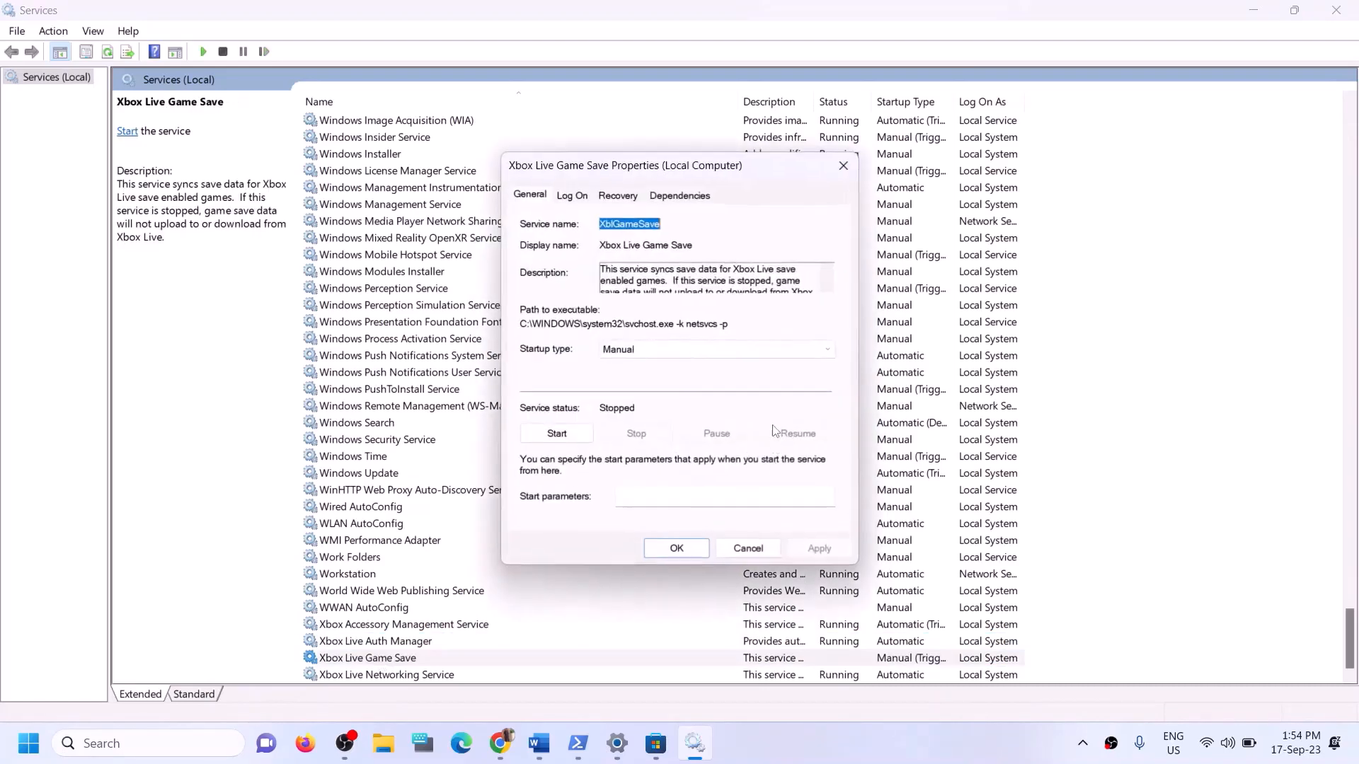
click(666, 349)
click(637, 379)
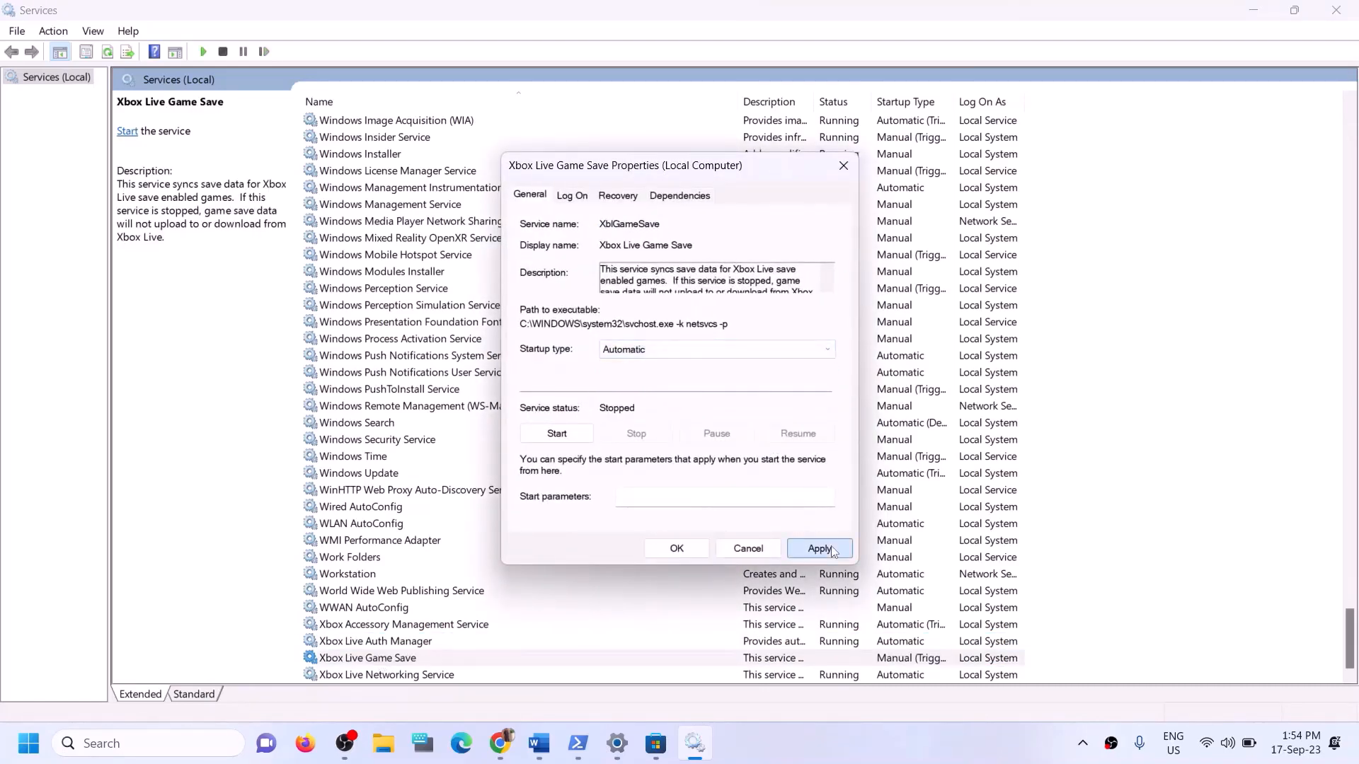
click(819, 549)
click(557, 433)
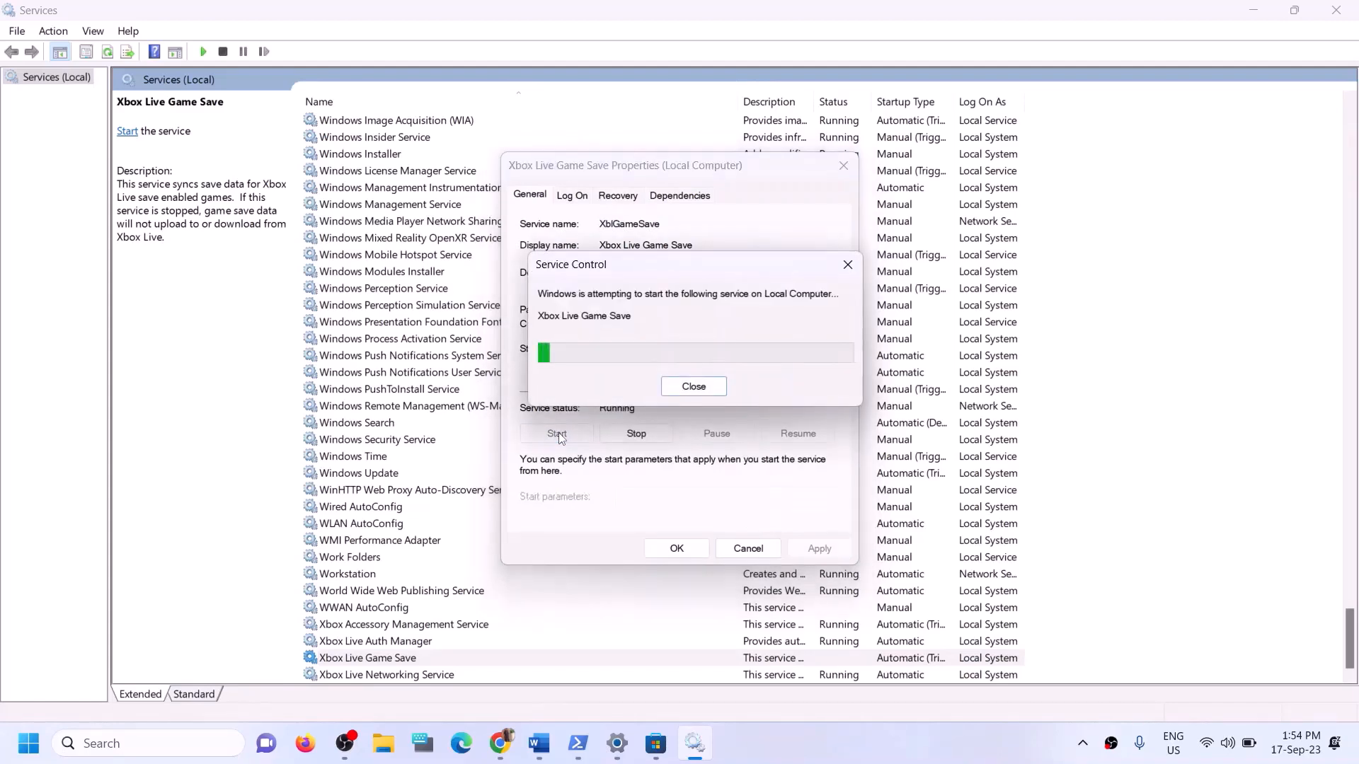
click(675, 553)
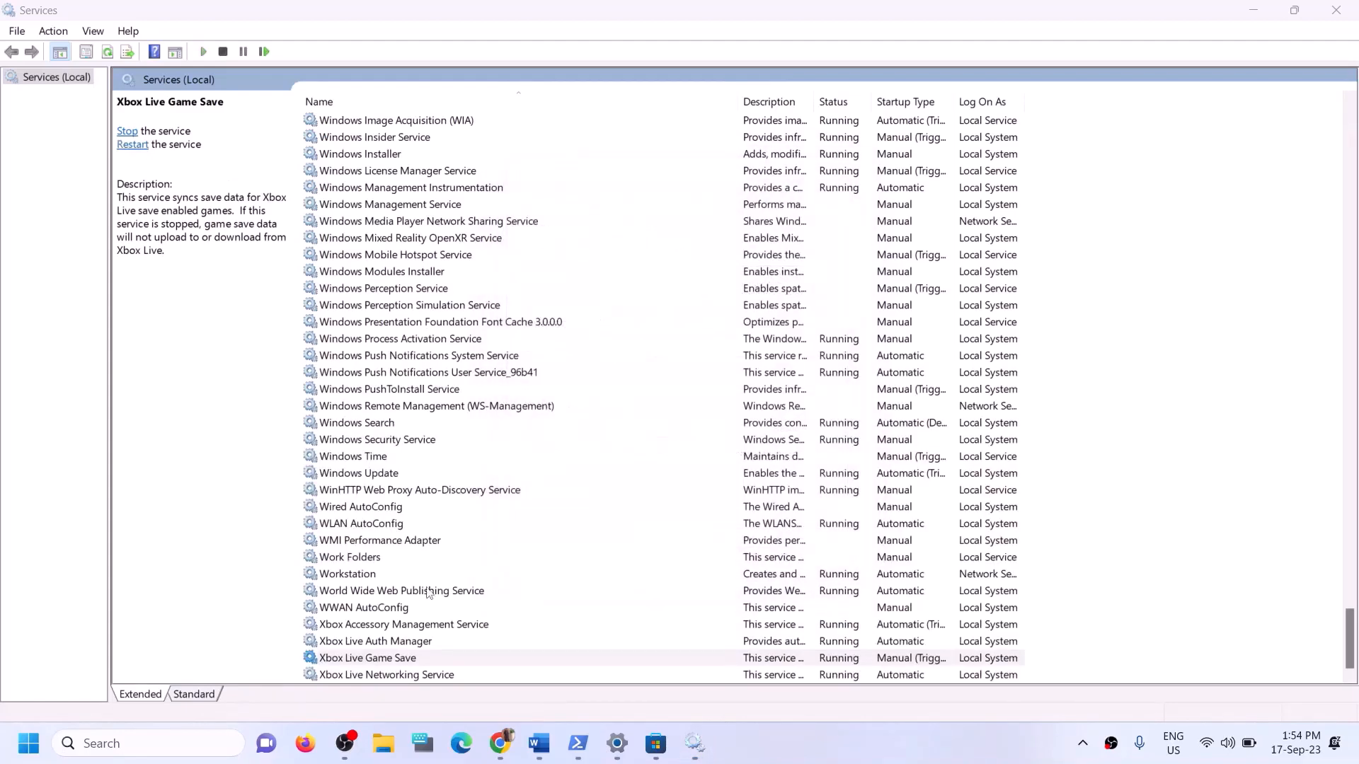
Step: Set the startup type of Xbox Live Networking Service to Automatic and apply it
double_click(409, 676)
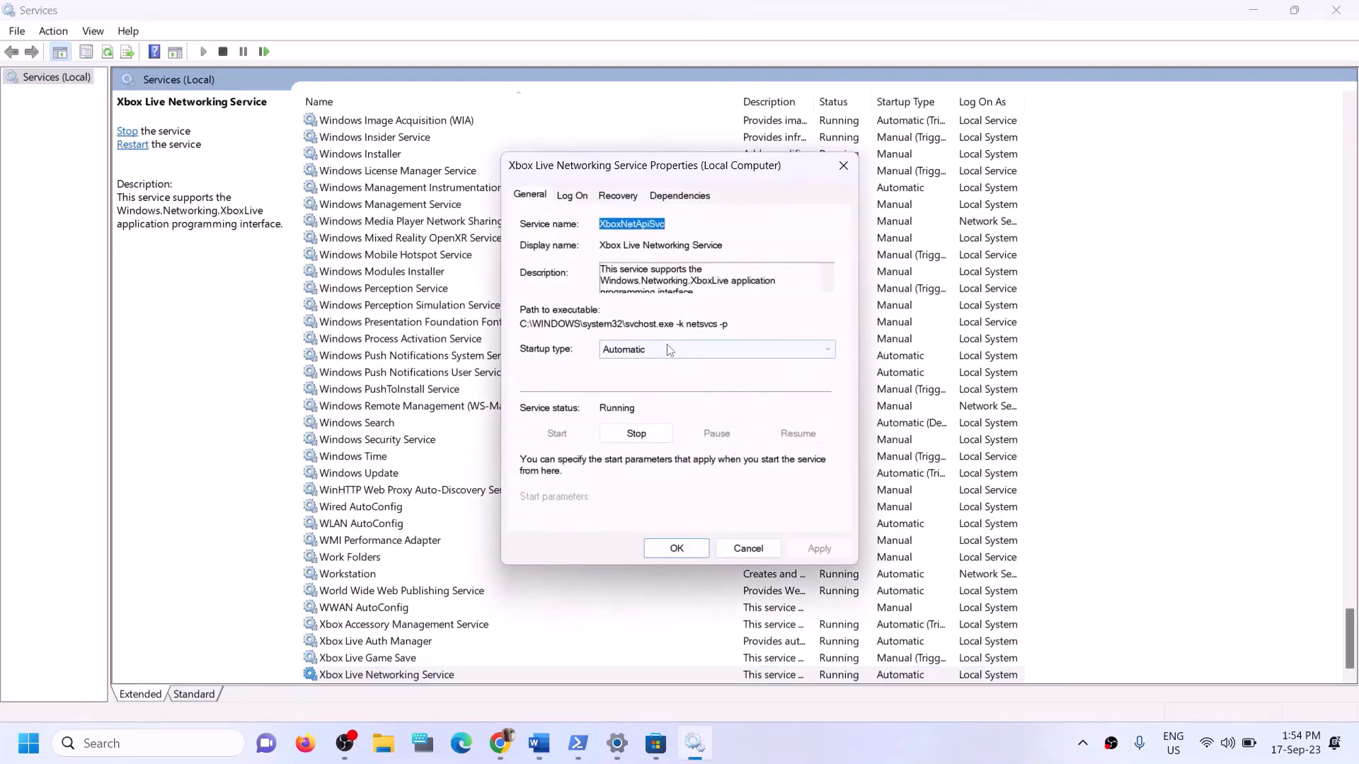
click(668, 350)
click(639, 375)
click(819, 549)
click(666, 551)
Step: Set the startup type of the Windows Update service to Automatic and apply it
click(391, 475)
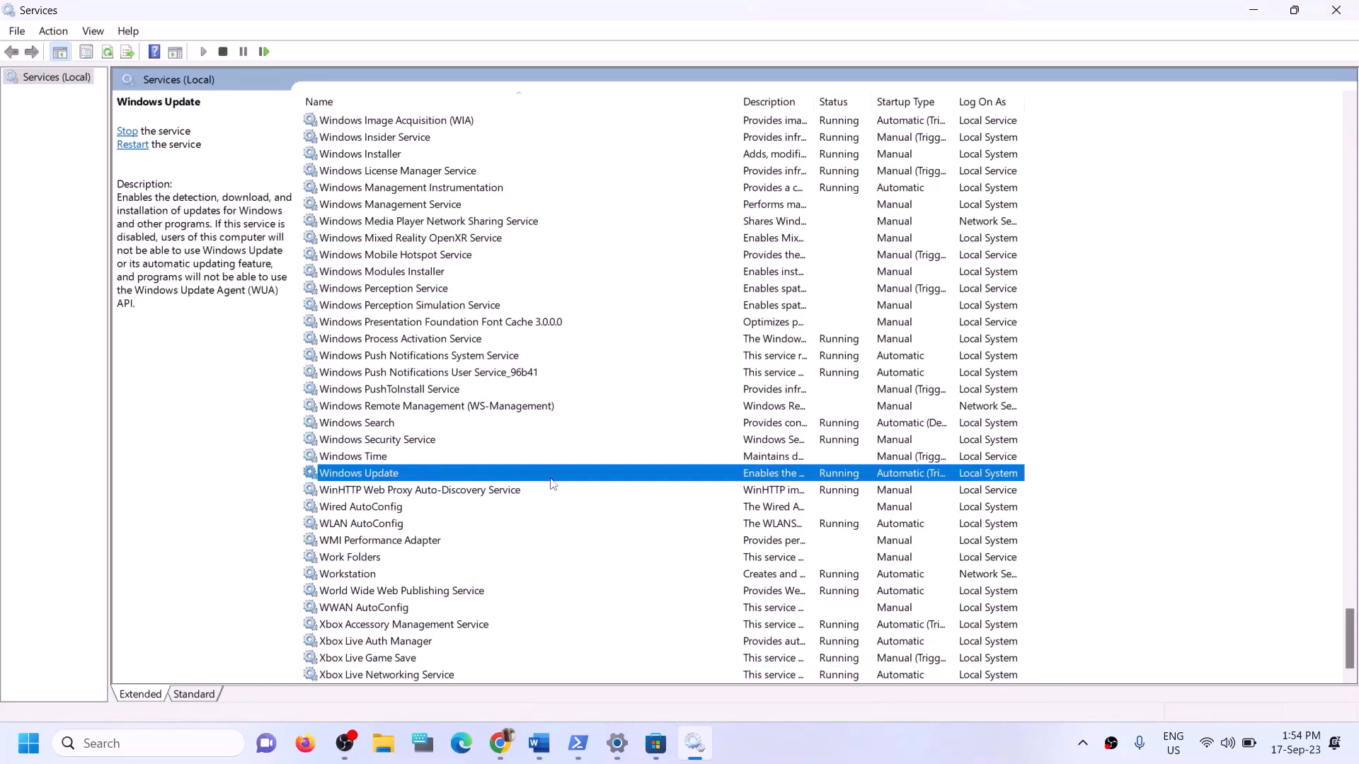
double_click(552, 479)
click(679, 350)
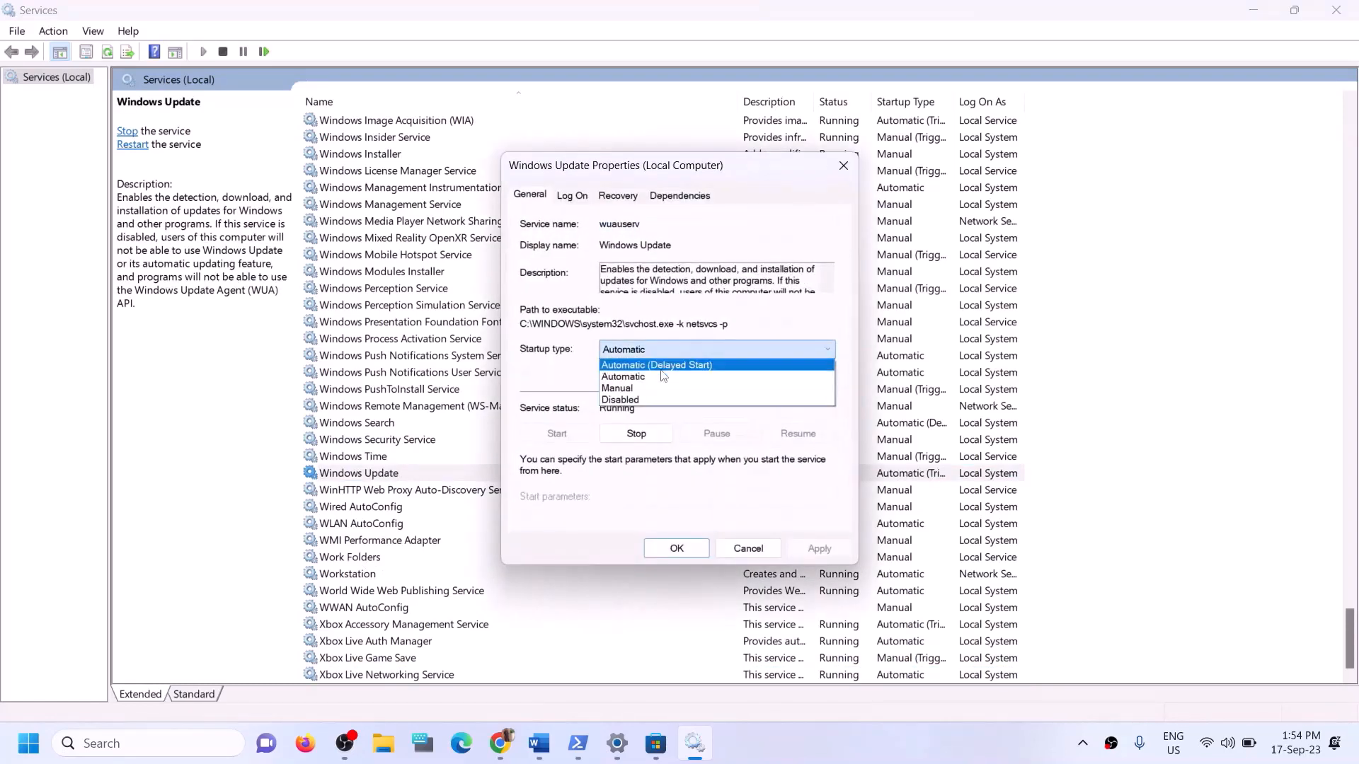
click(654, 378)
click(819, 552)
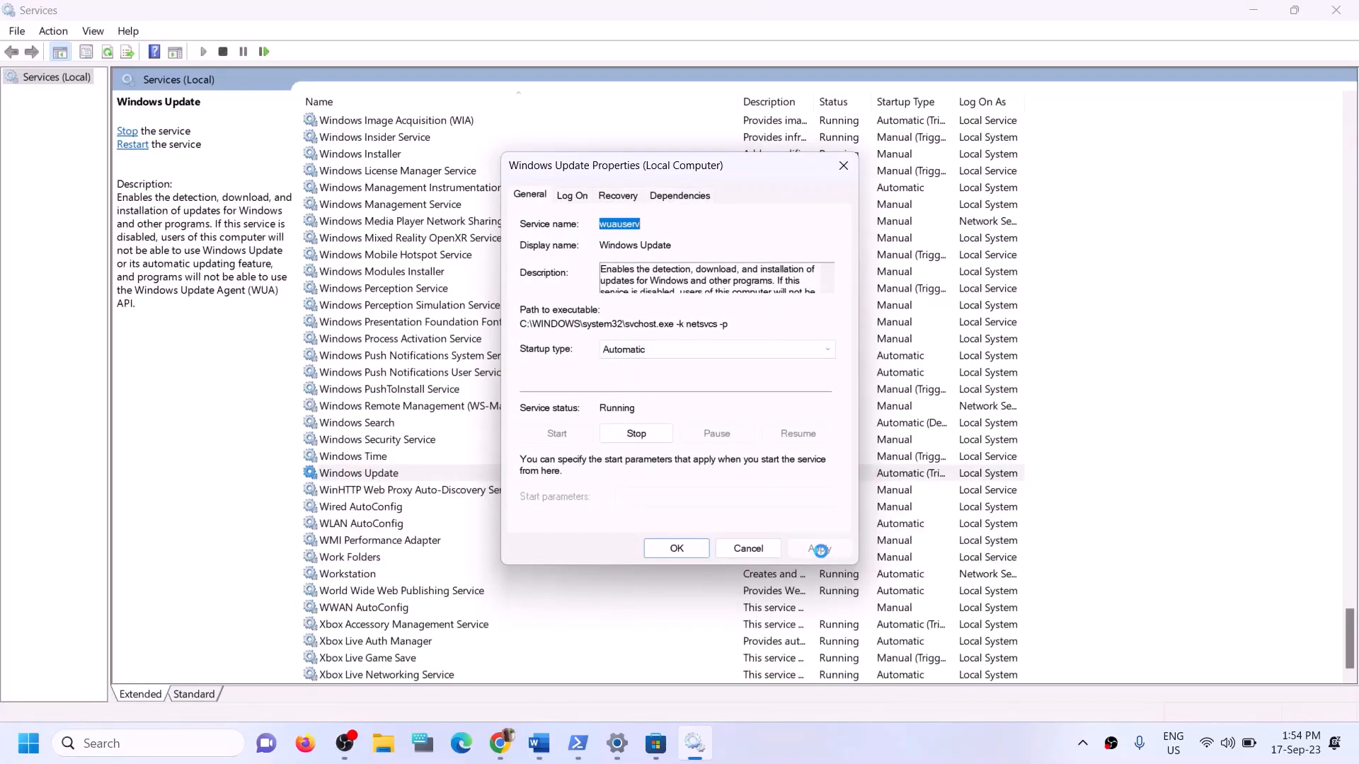
click(676, 549)
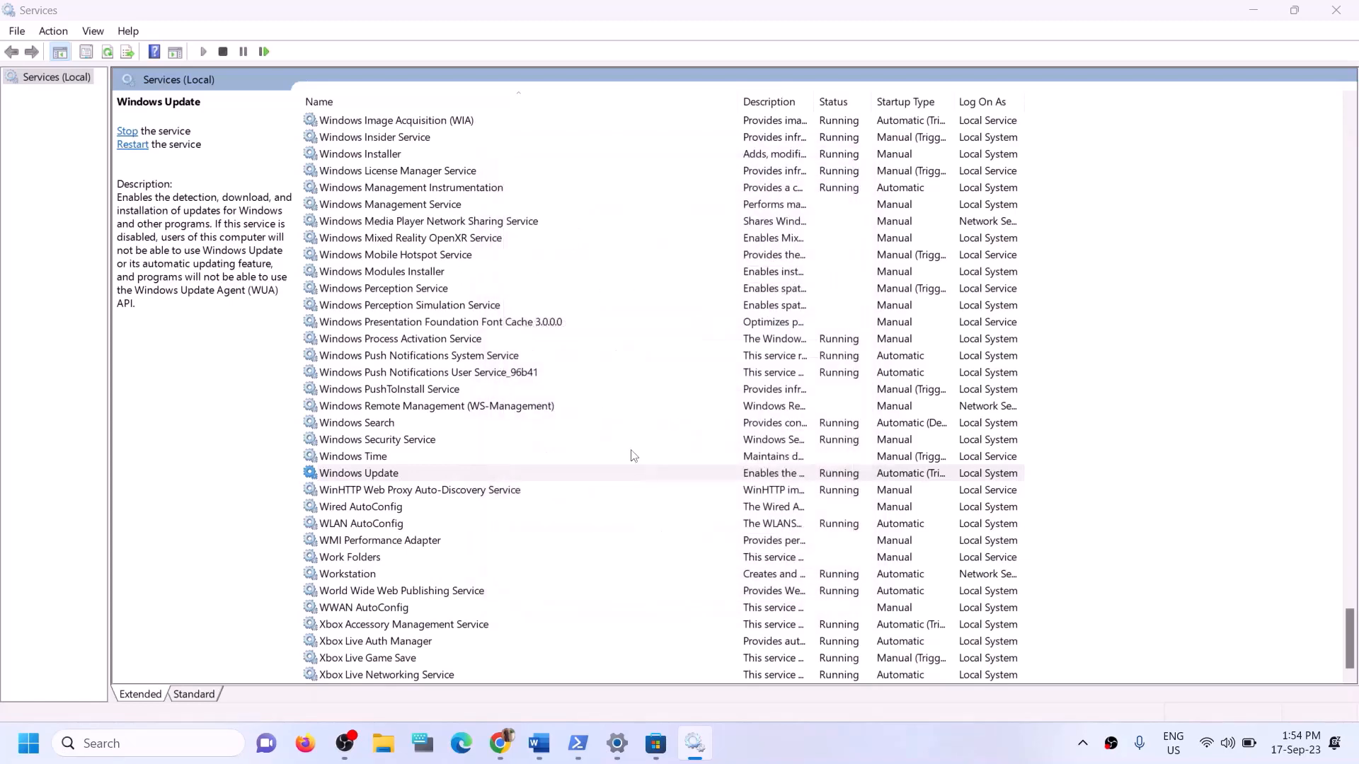
Step: Find the two Gaming Services entries in the services list and examine their running status
click(460, 375)
key(g)
scroll(546, 373, up, 3)
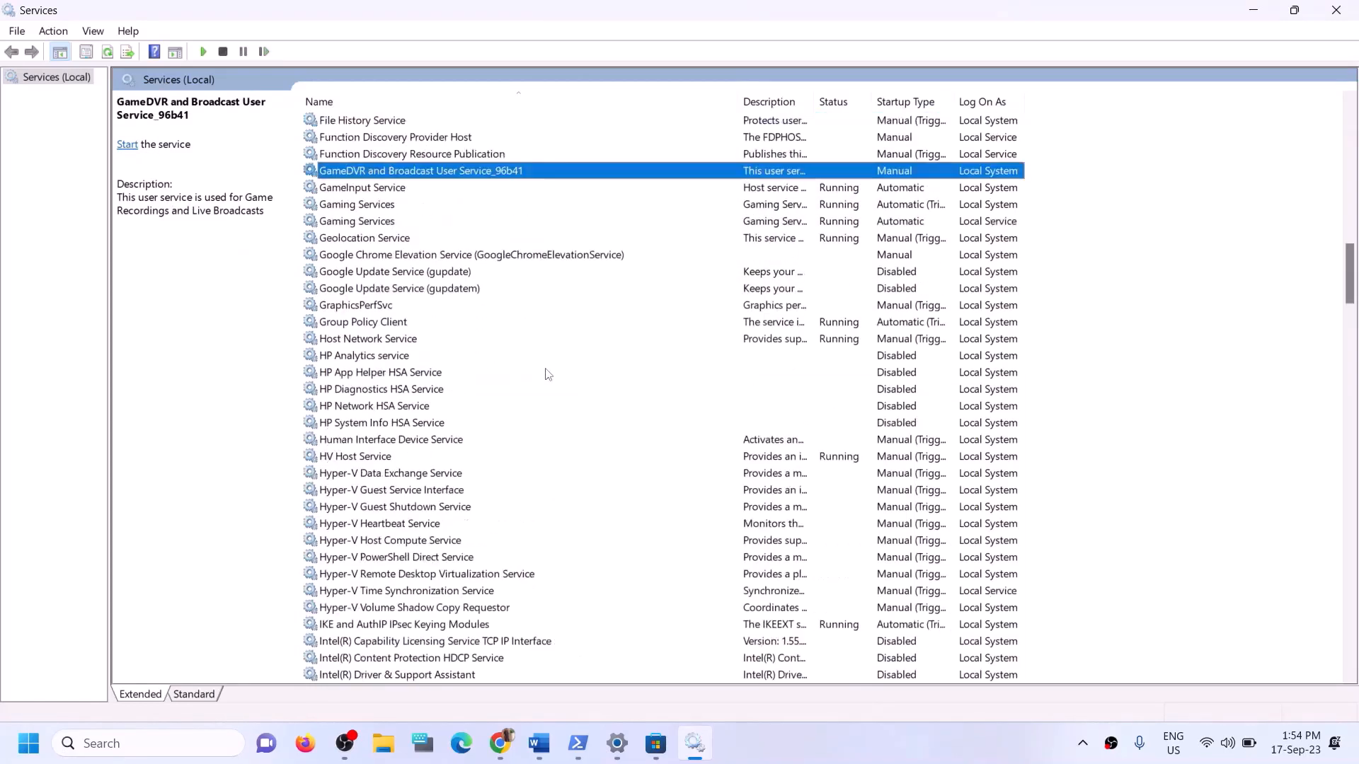
click(824, 308)
click(821, 323)
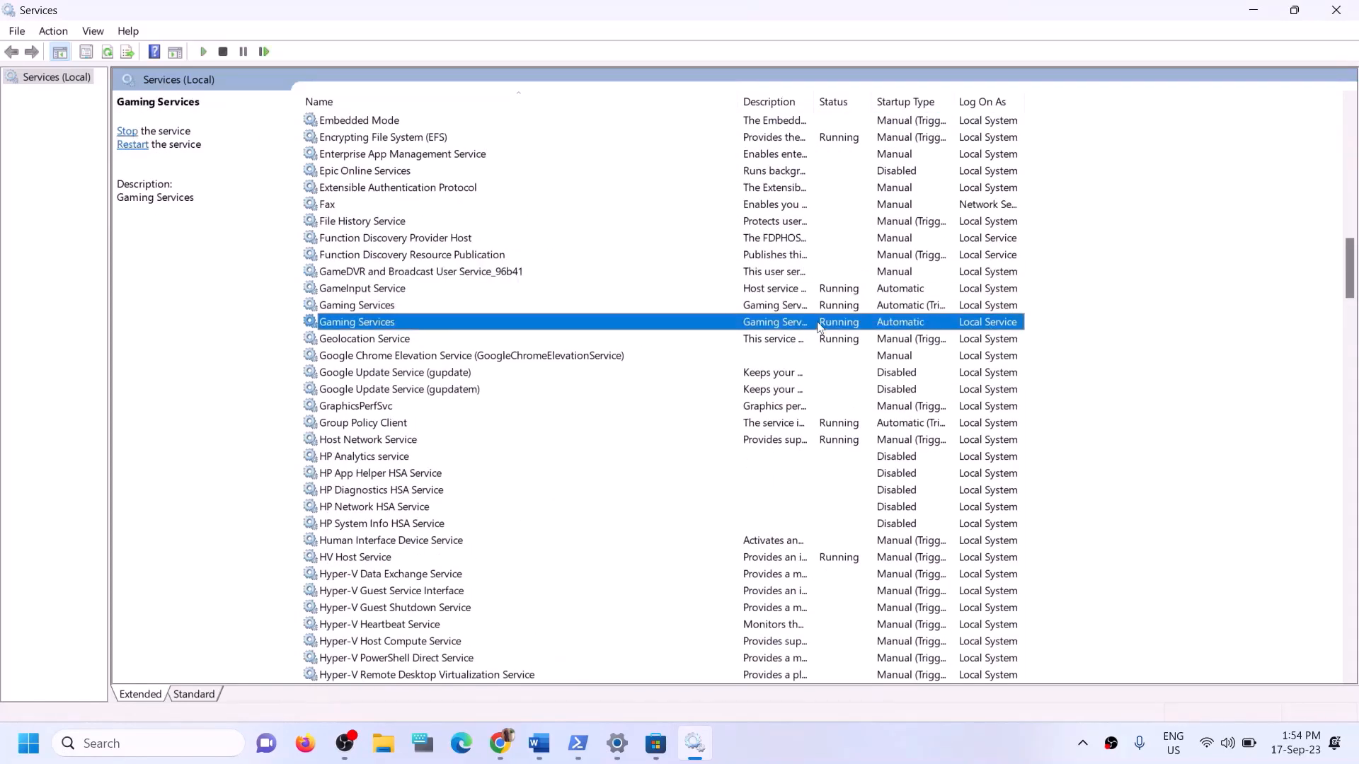
click(820, 312)
click(834, 325)
click(833, 316)
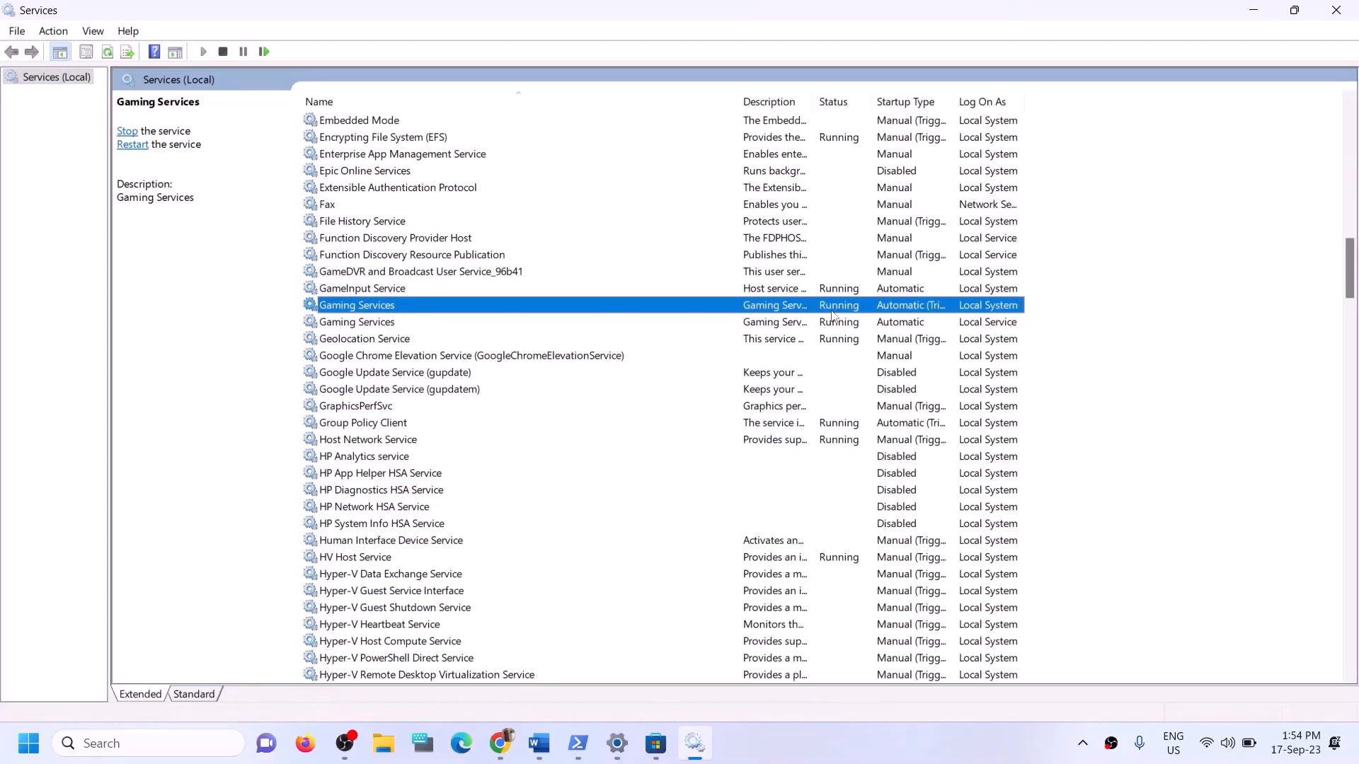
click(830, 325)
click(831, 311)
Step: Stop the Gaming Services service that logs on as Local System
right_click(829, 309)
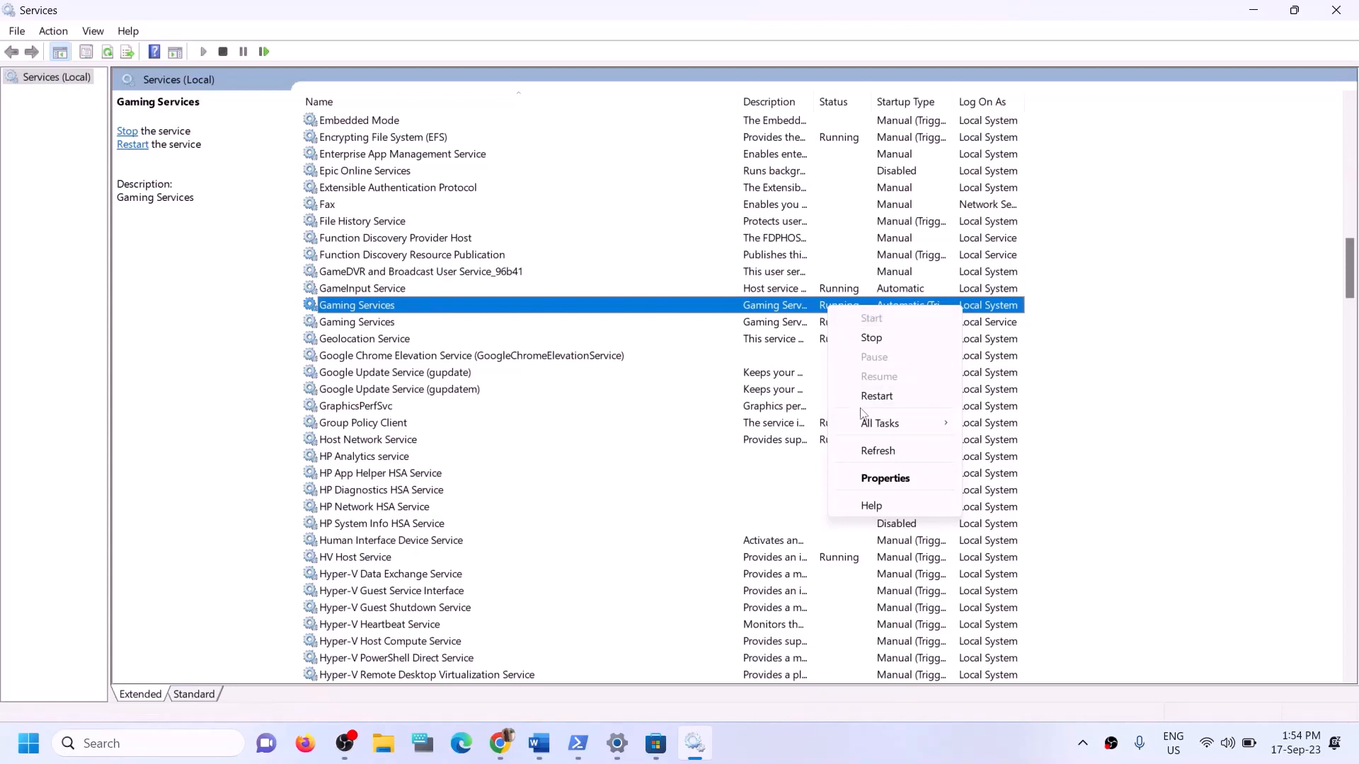
click(752, 312)
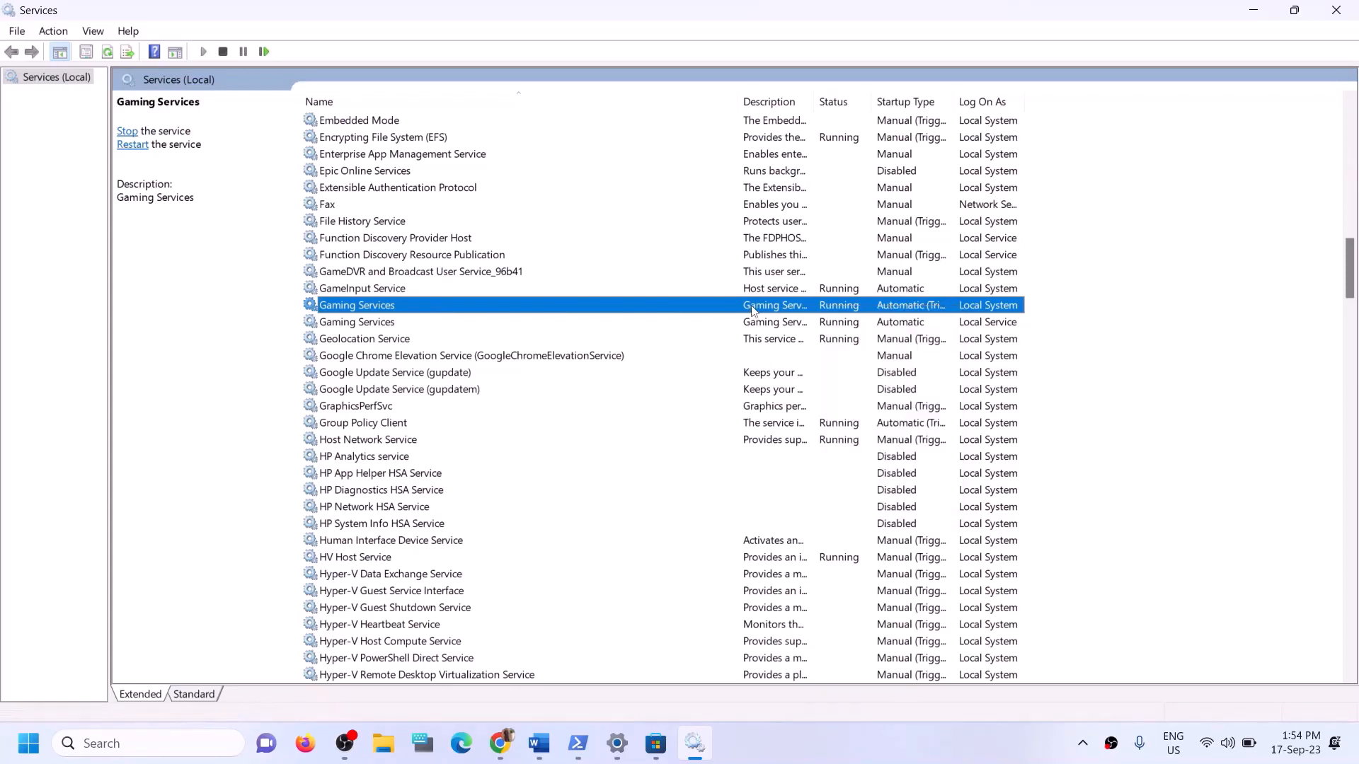
click(849, 329)
click(847, 311)
right_click(836, 310)
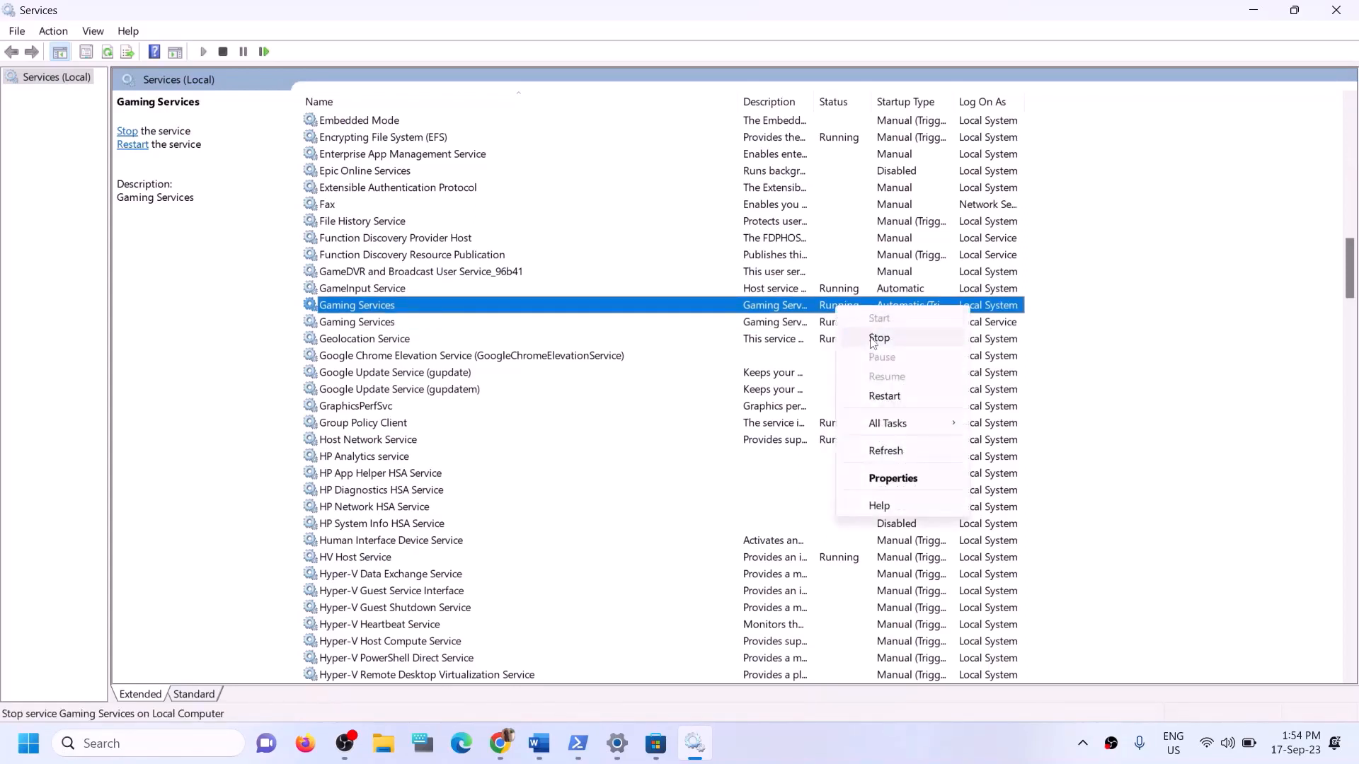
click(878, 338)
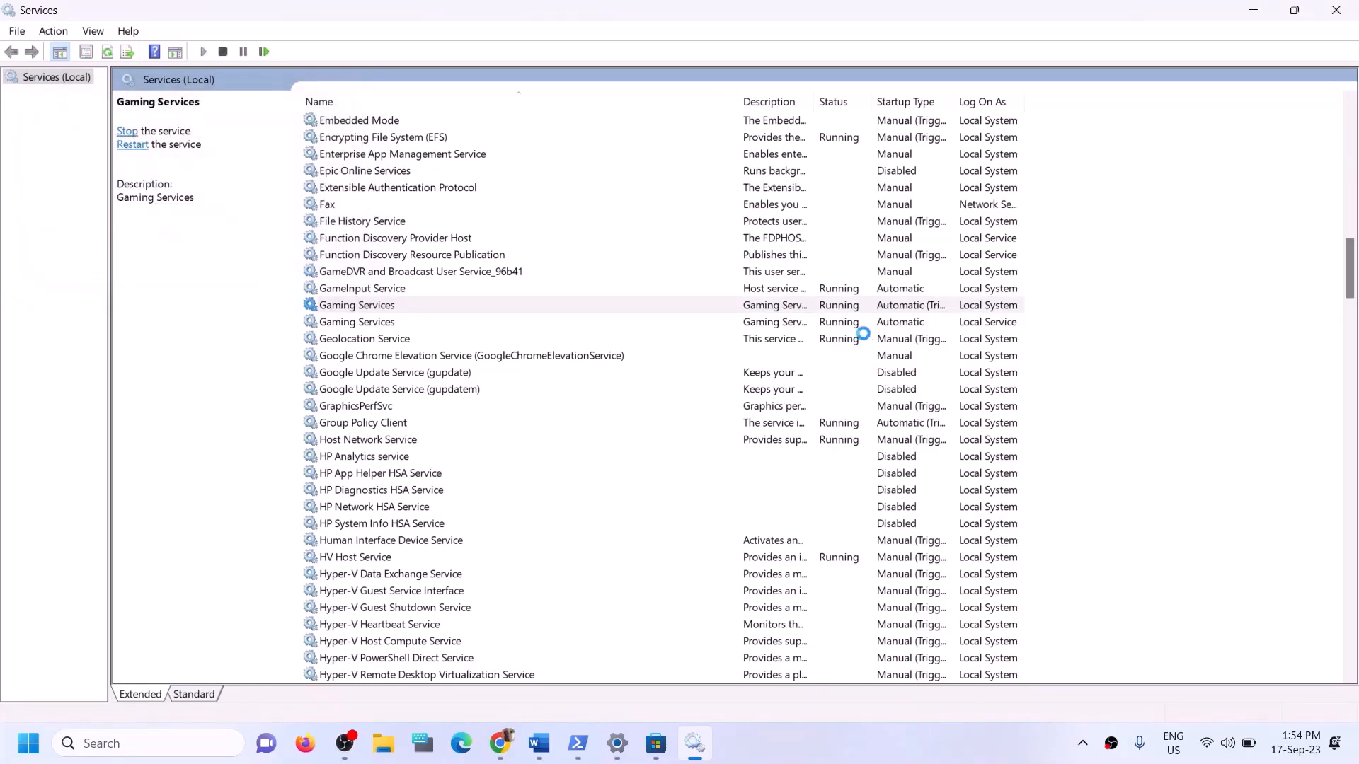
Step: Stop the second Gaming Services service, which logs on as Local Service
click(790, 327)
right_click(791, 328)
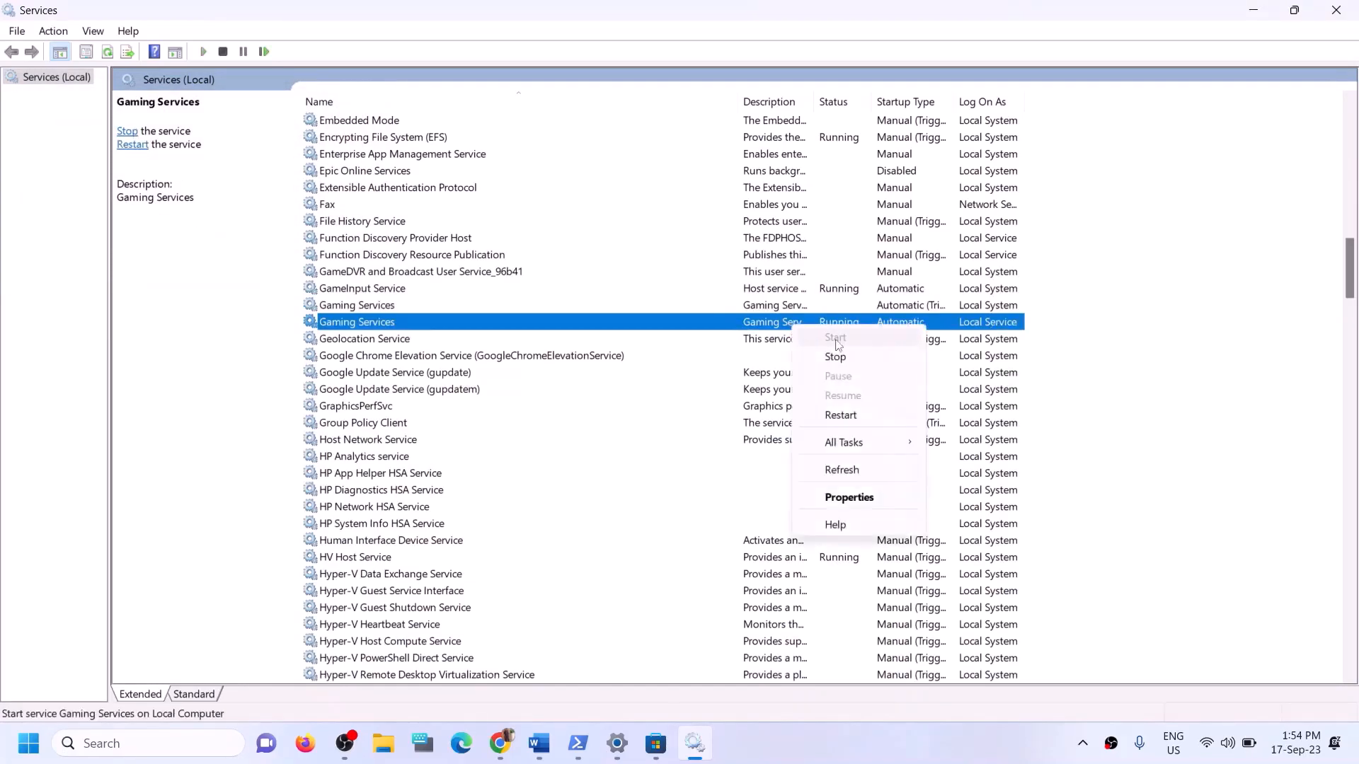
click(854, 354)
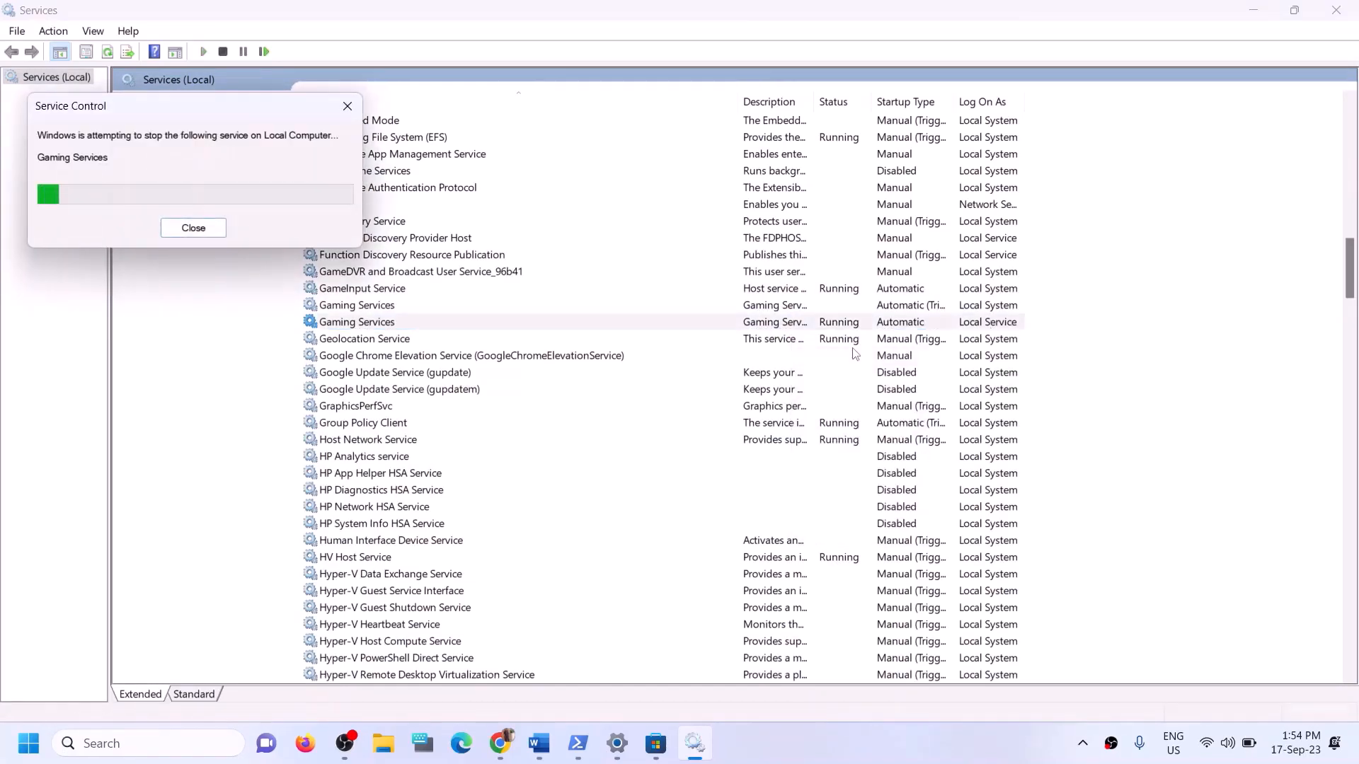
Step: Start the Gaming Services service that logs on as Local System
click(757, 310)
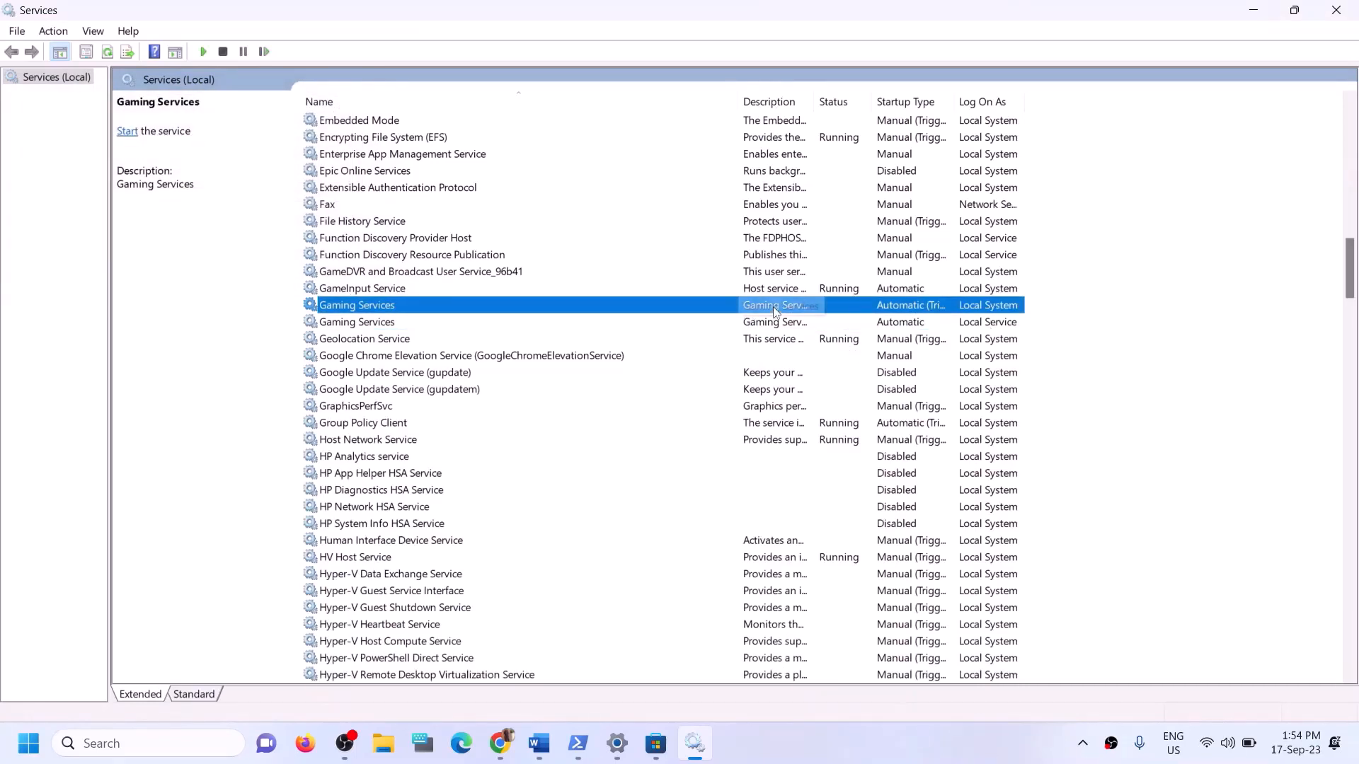
right_click(775, 312)
key(Escape)
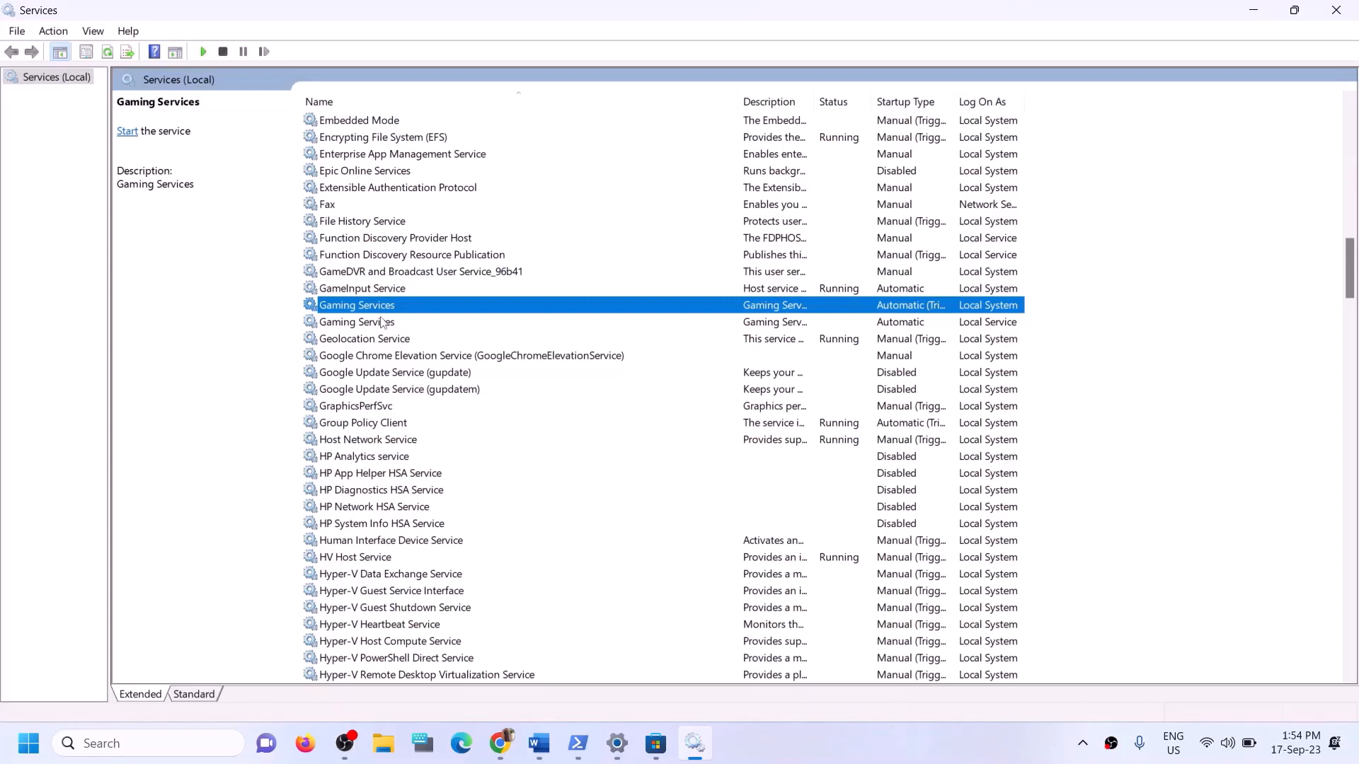
click(378, 324)
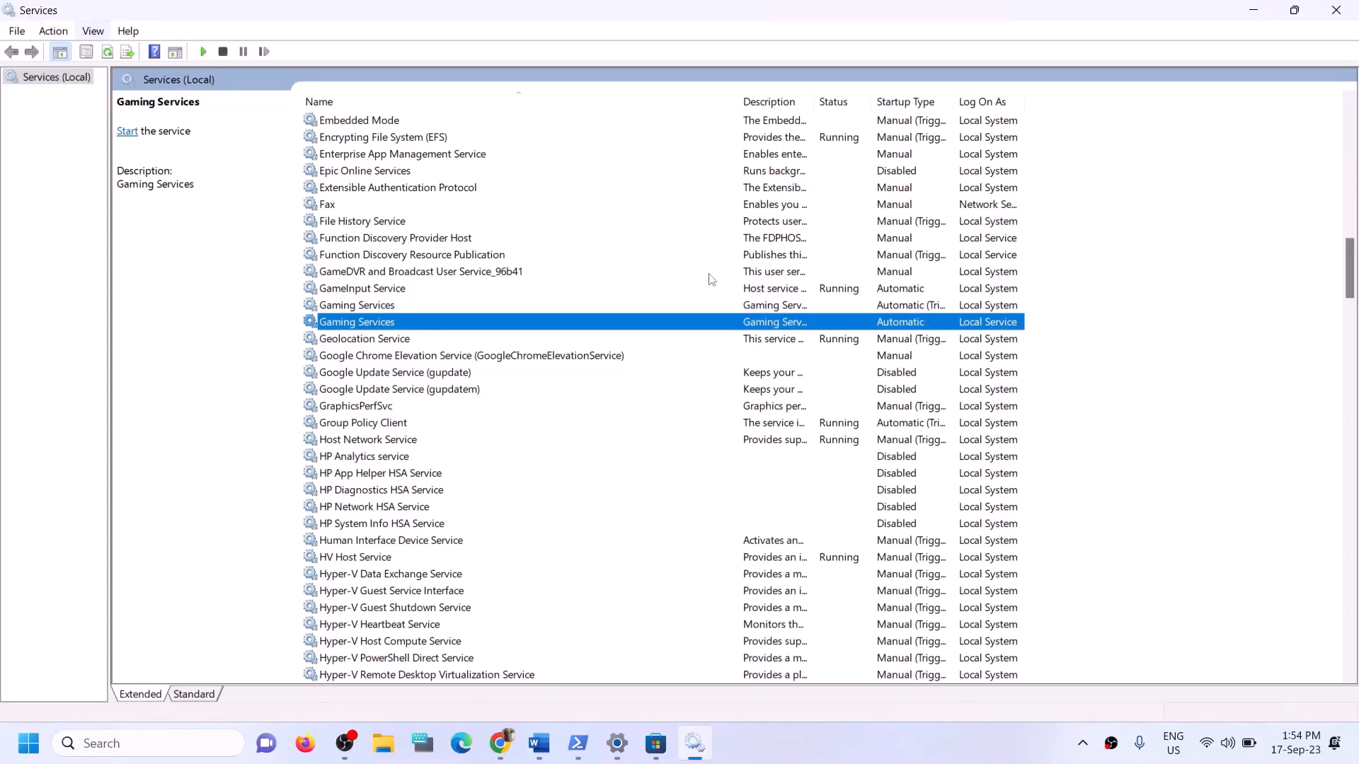
click(758, 308)
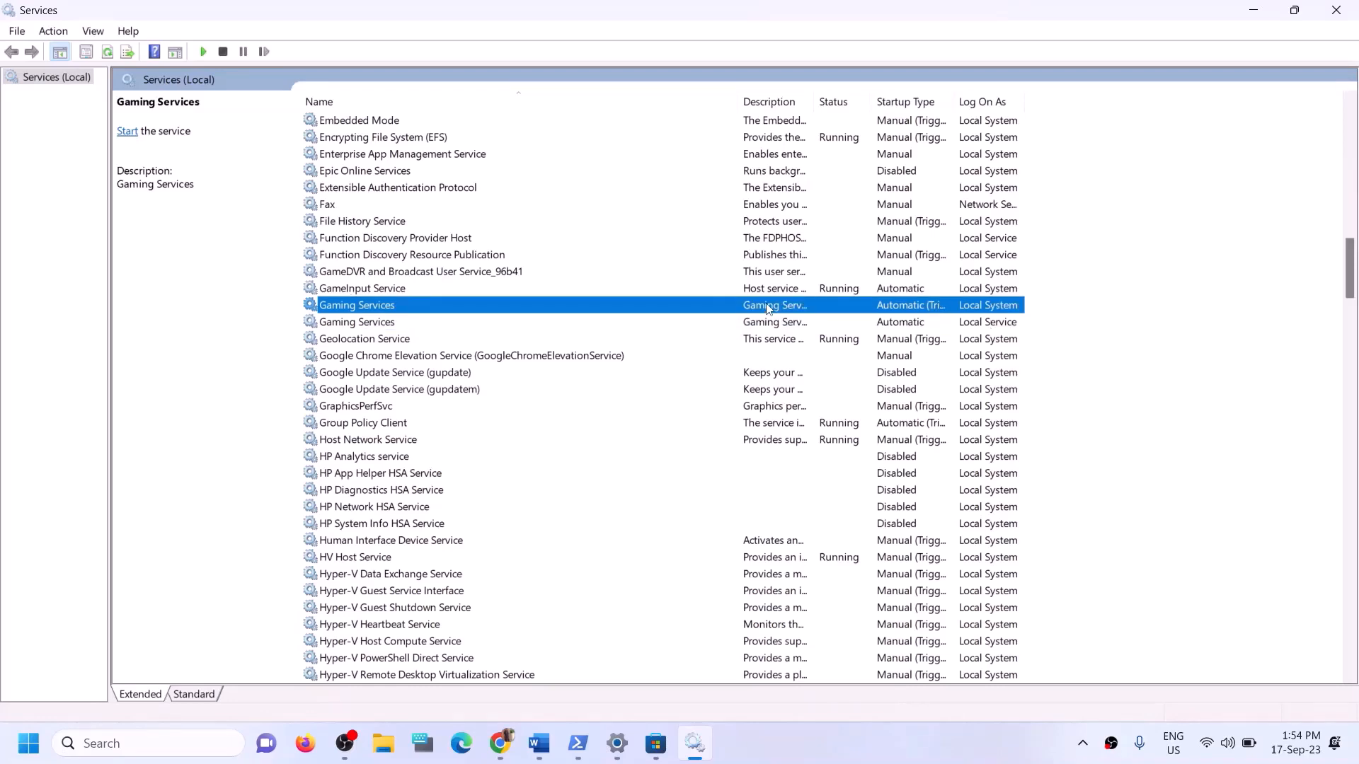
right_click(768, 308)
click(793, 316)
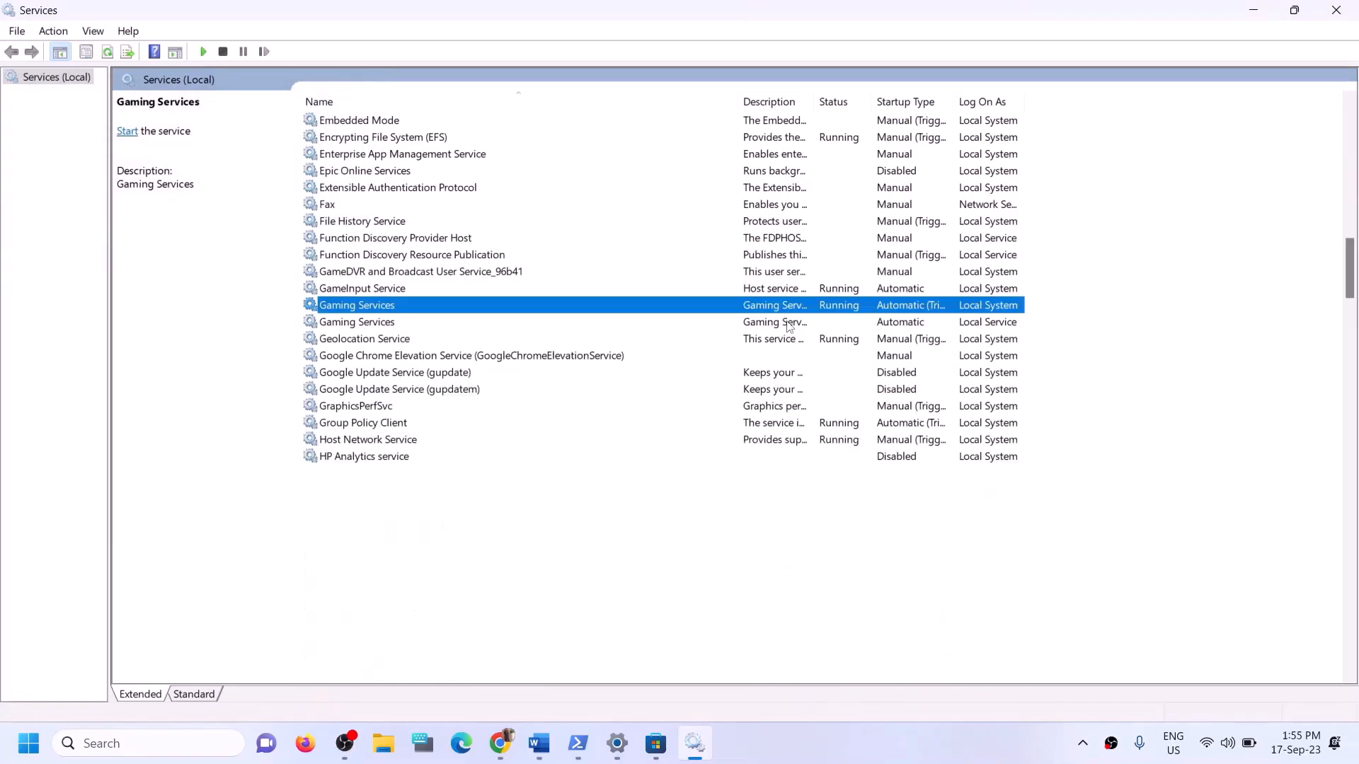
Step: Start the second Gaming Services service, which logs on as Local Service
click(785, 324)
right_click(783, 325)
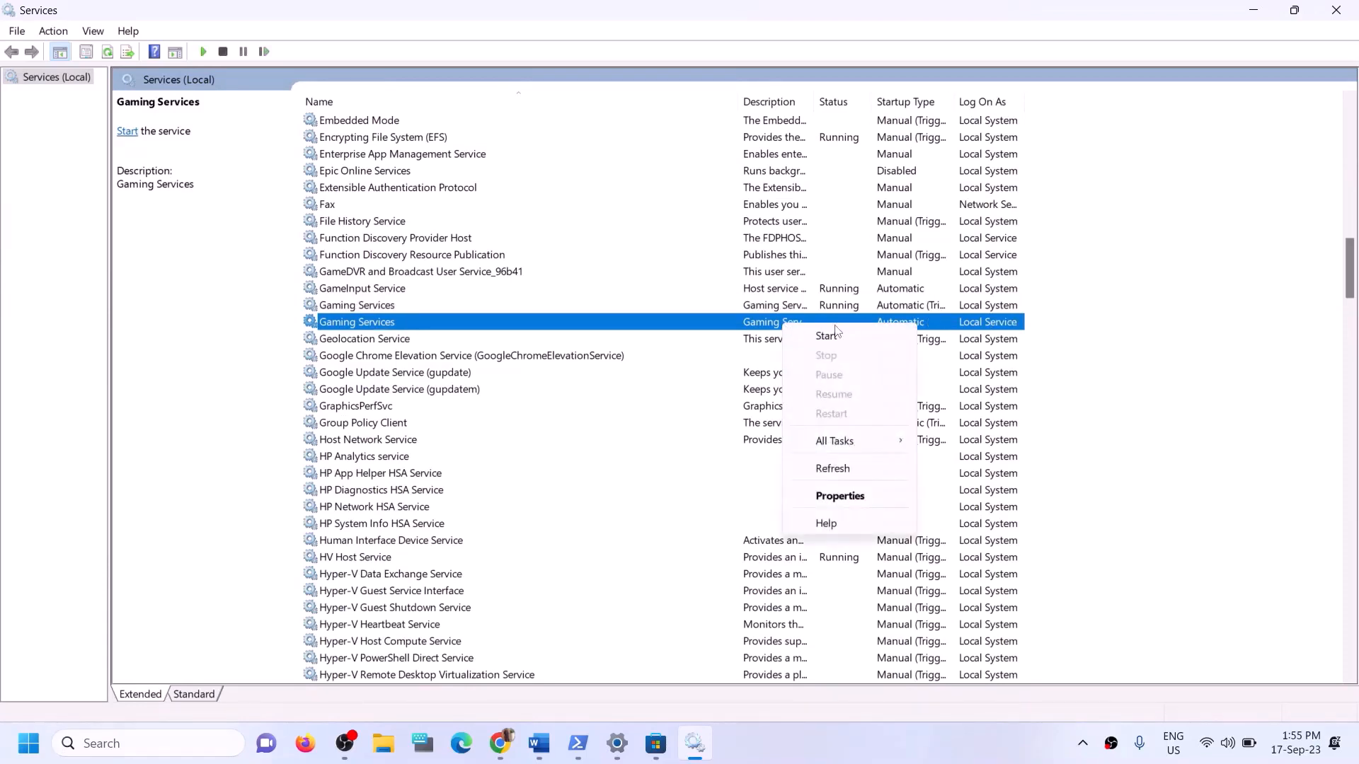
click(832, 335)
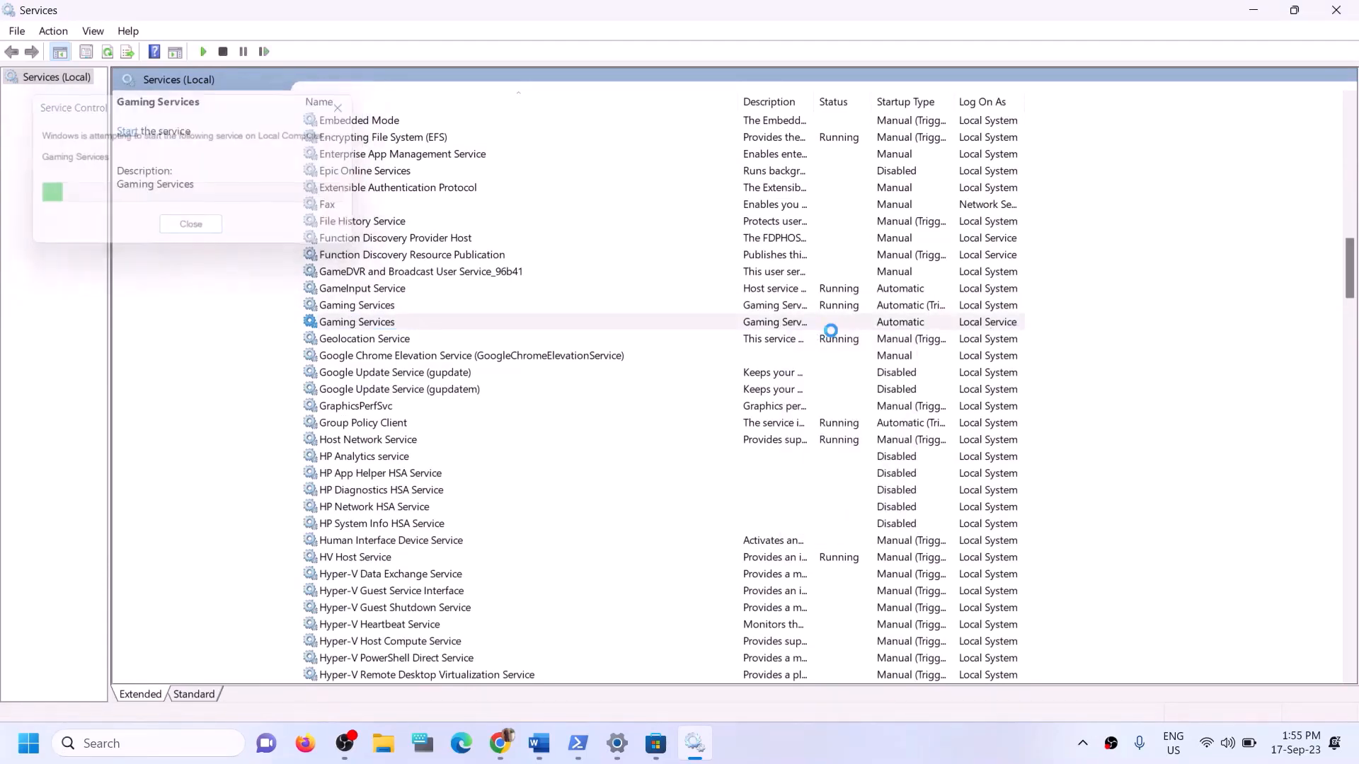
Step: Set the startup type of Microsoft Store Install Service to Automatic, apply it and close its properties
click(473, 308)
key(m)
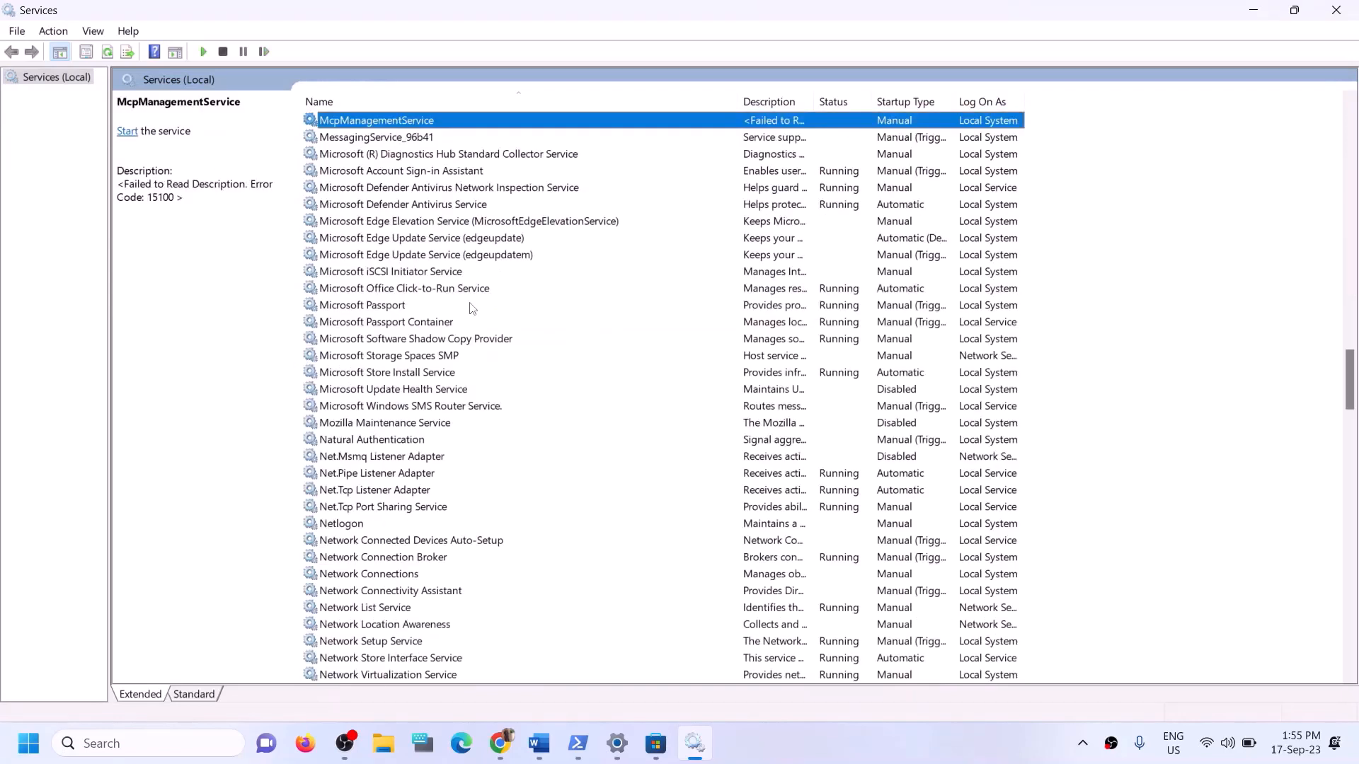
click(513, 373)
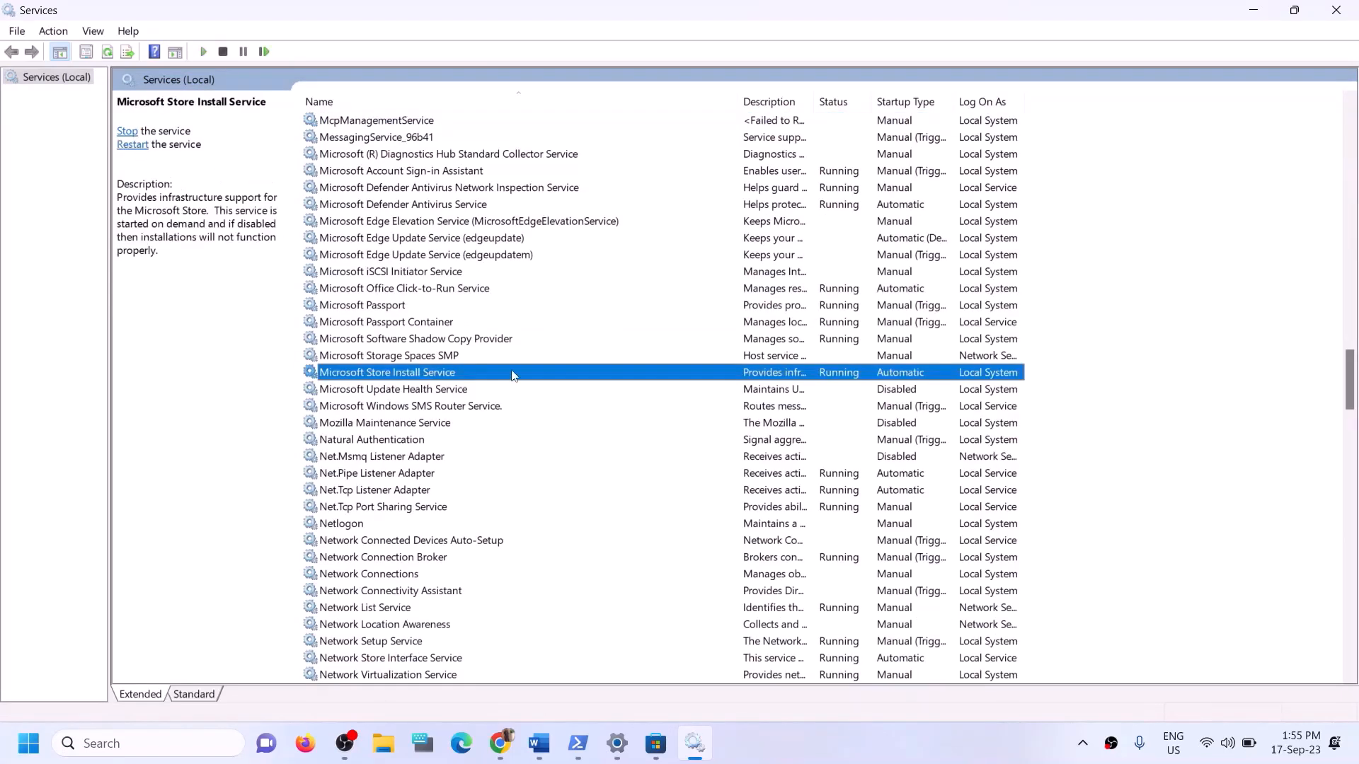
double_click(551, 379)
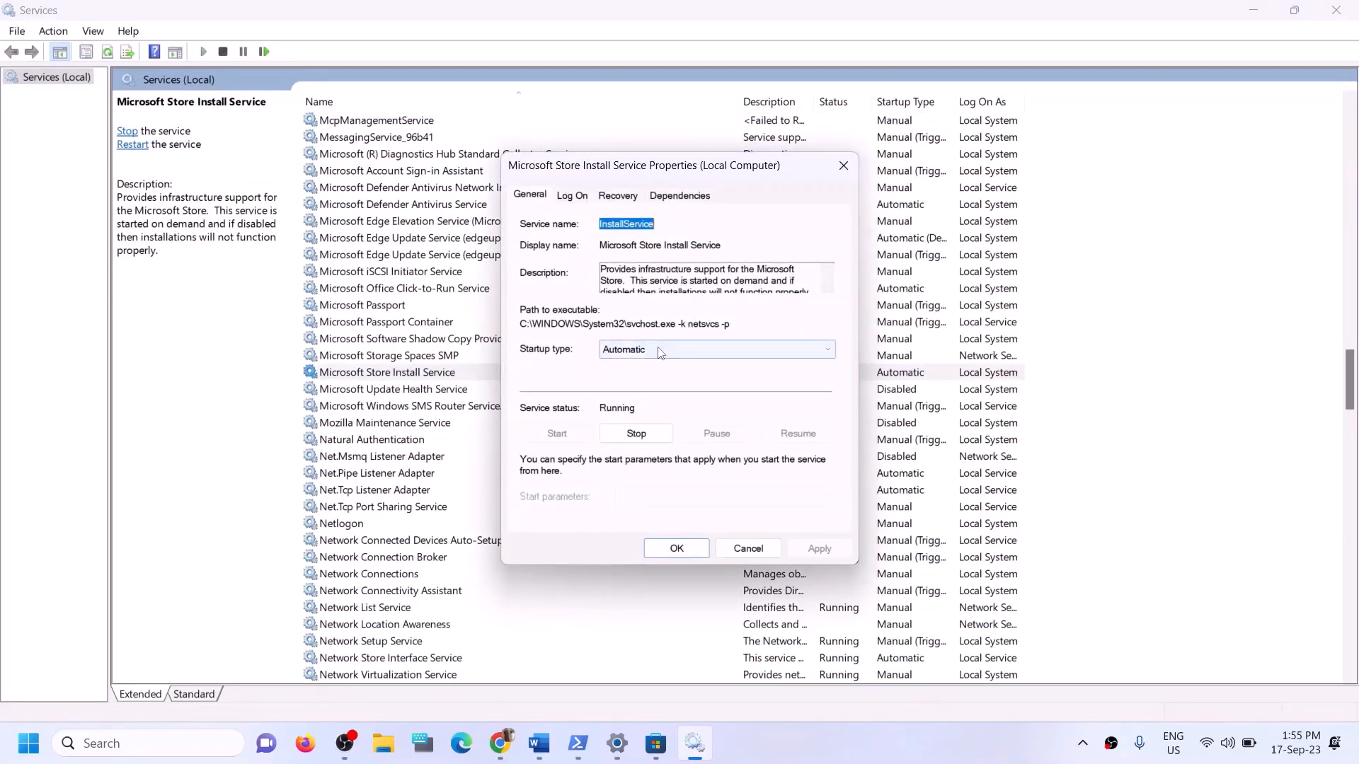
click(658, 348)
click(649, 379)
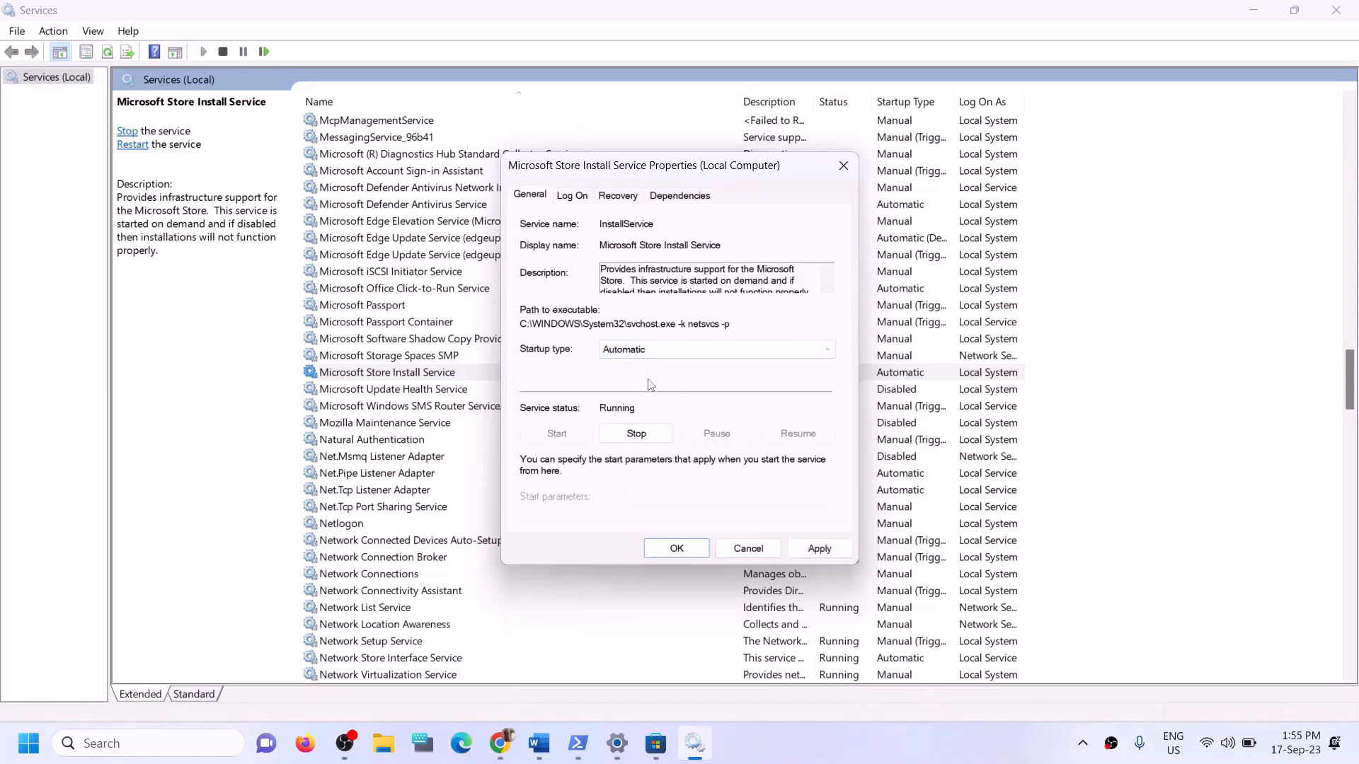
click(819, 549)
click(676, 548)
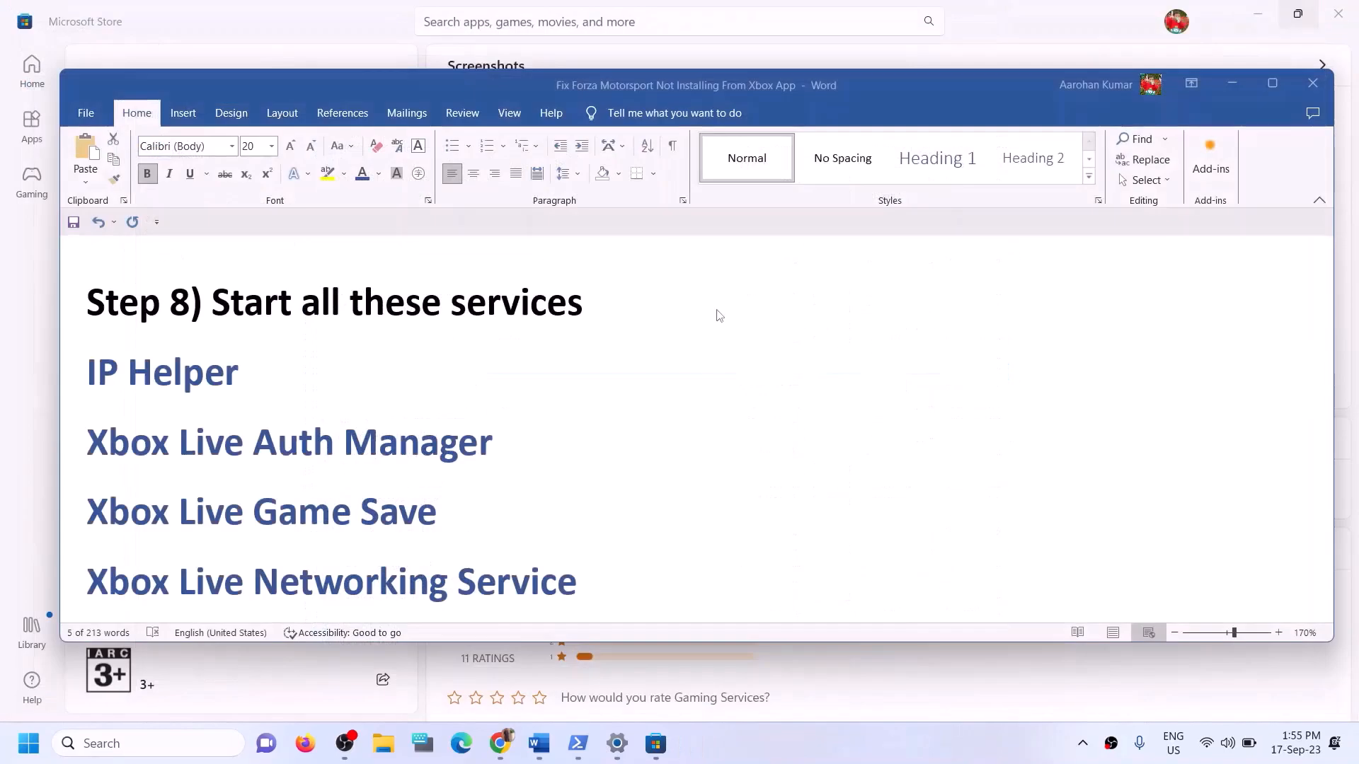
Step: Review the Word instructions up to Step 9, switch to Settings and check for Windows updates
click(711, 349)
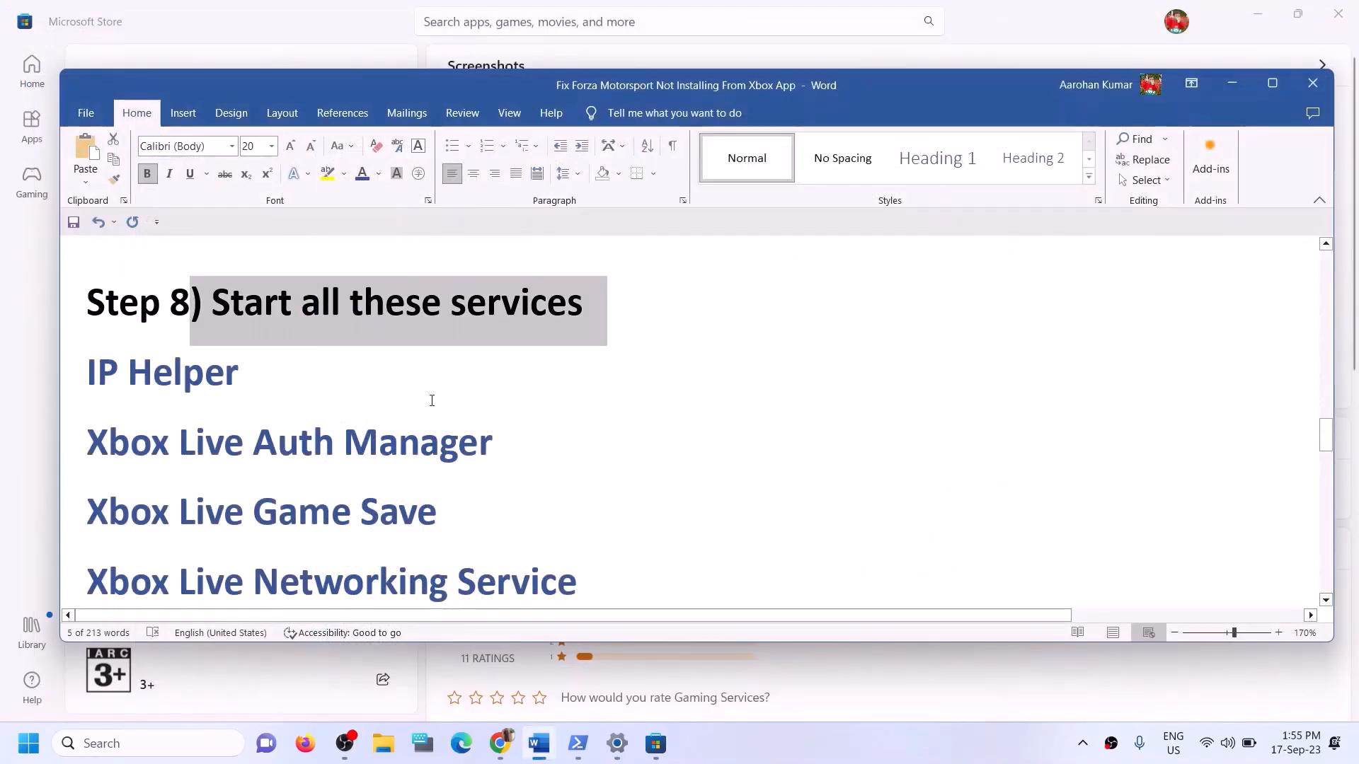
scroll(434, 400, down, 6)
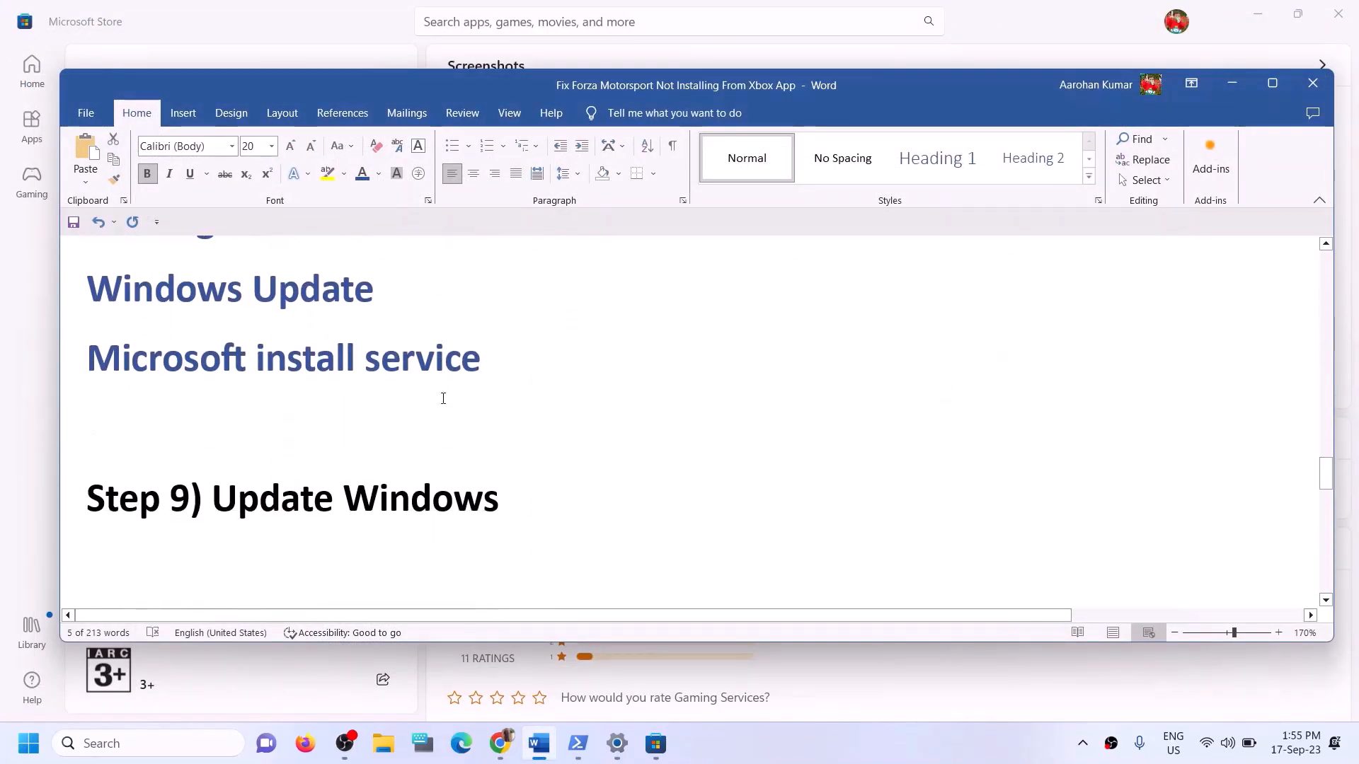
scroll(443, 398, down, 1)
scroll(428, 416, up, 1)
drag(268, 493, 619, 495)
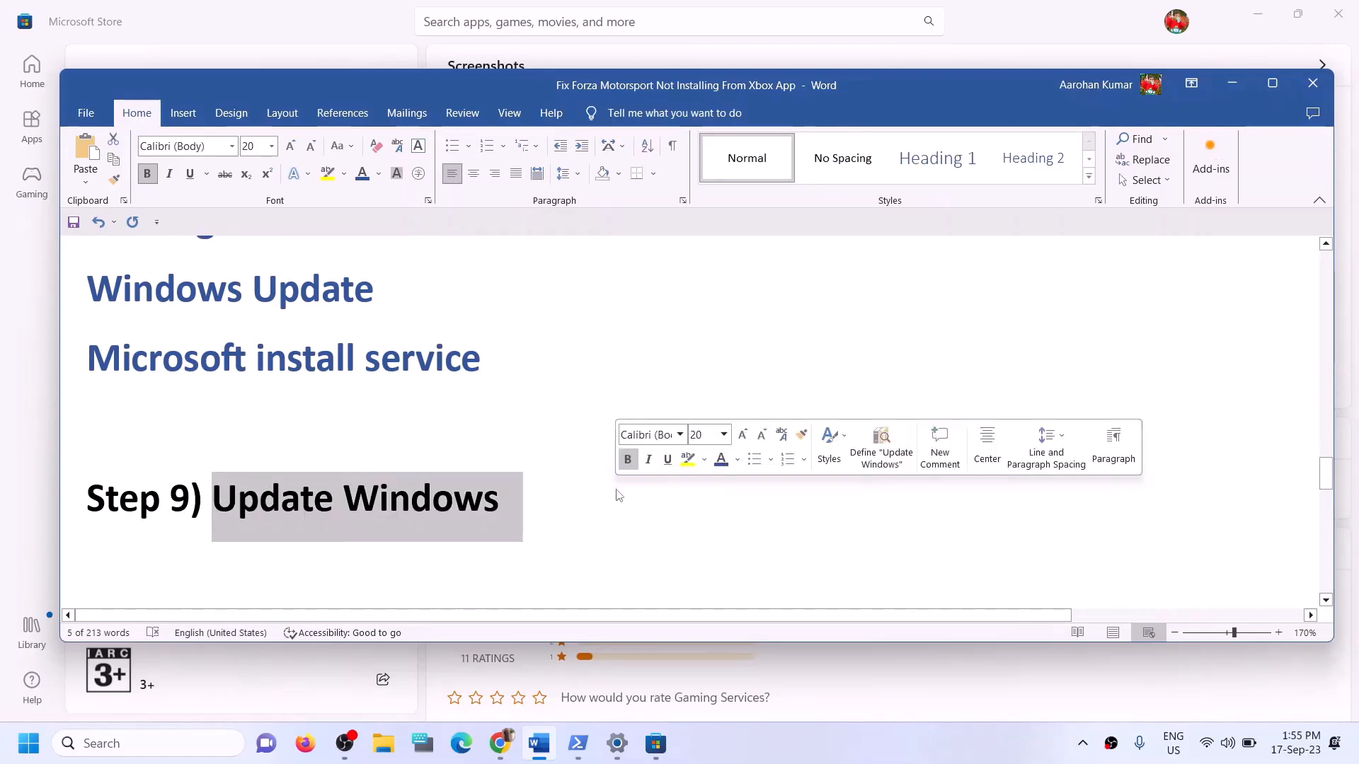
key(alt+Tab)
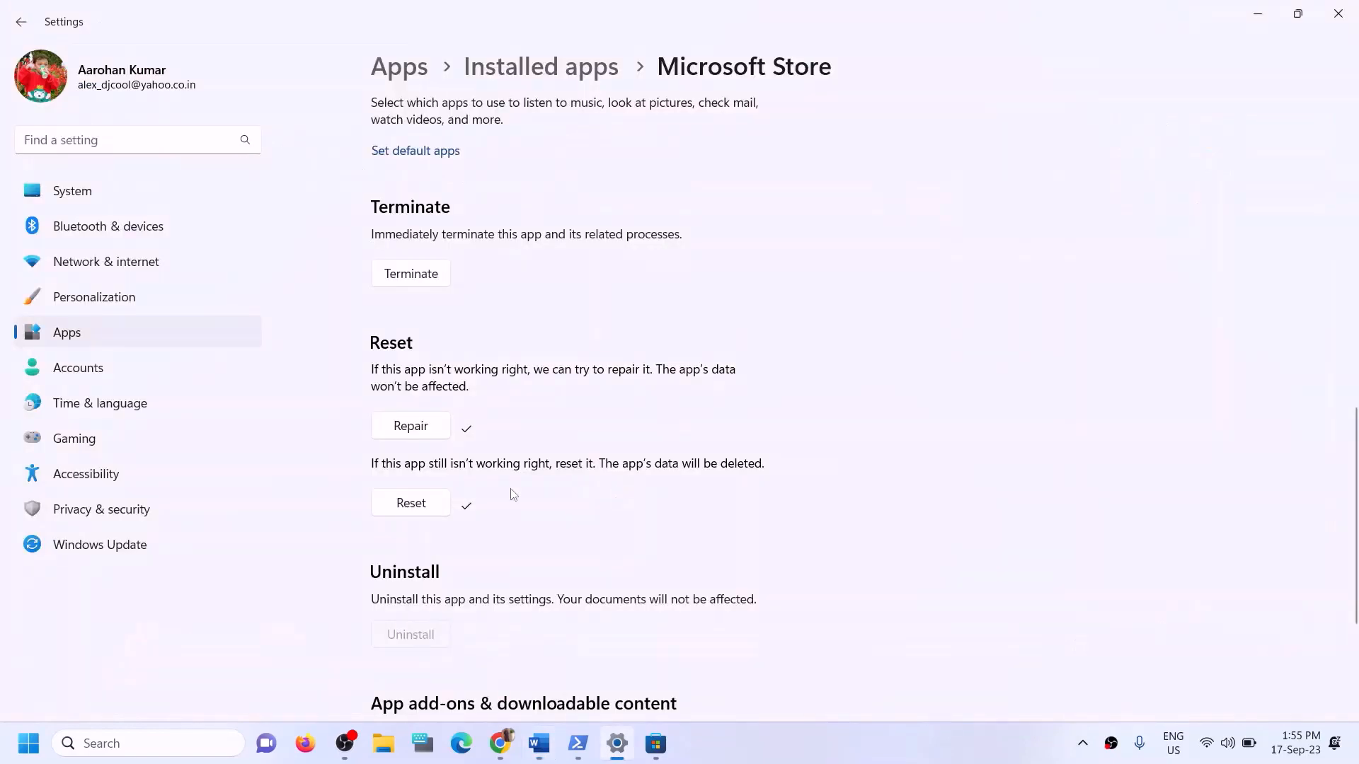
click(142, 545)
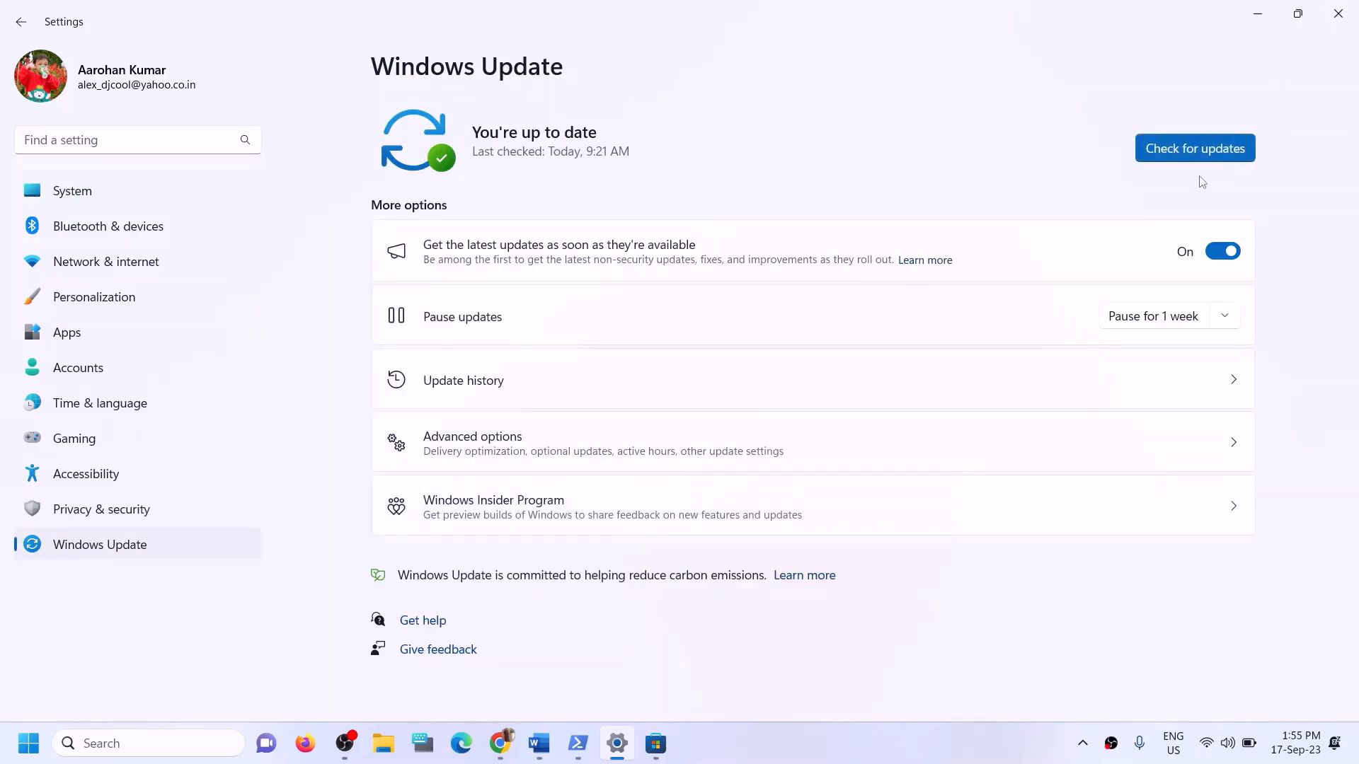
click(1199, 145)
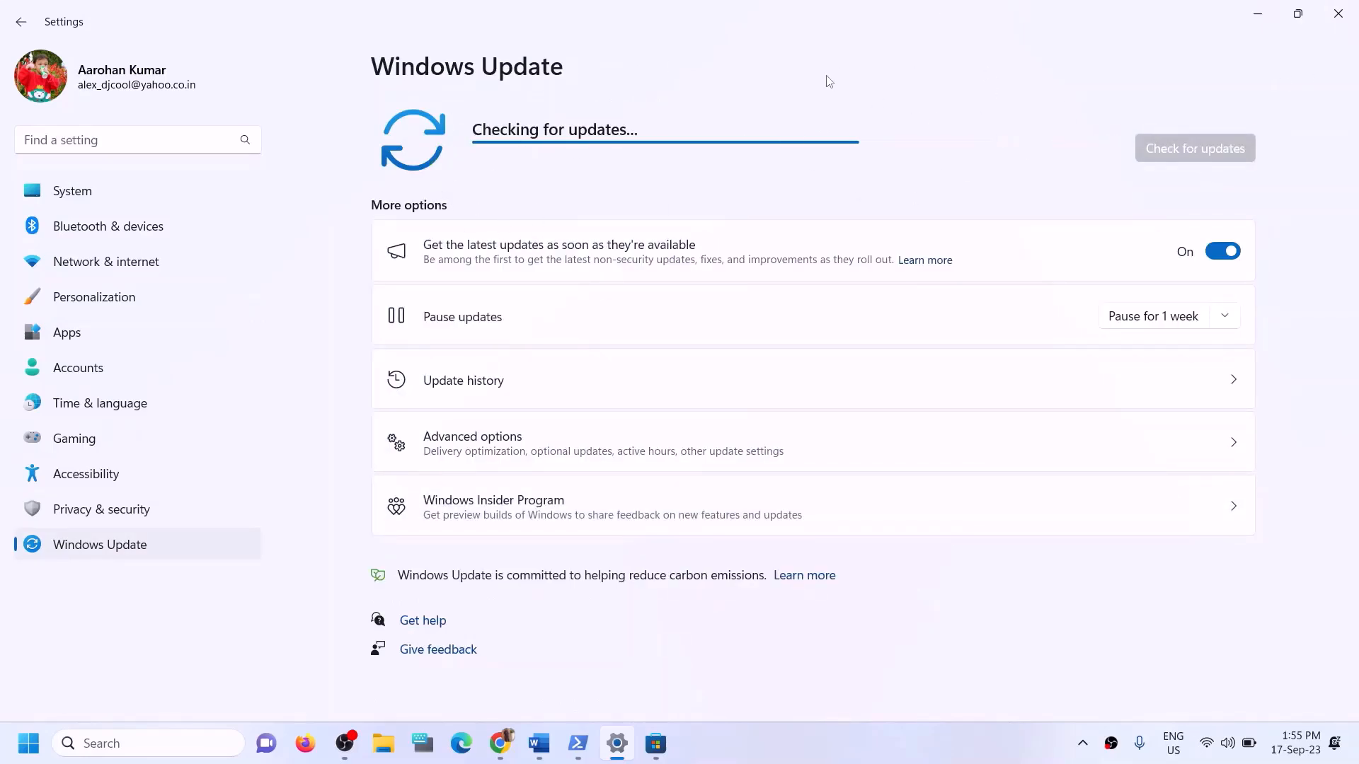
click(1344, 23)
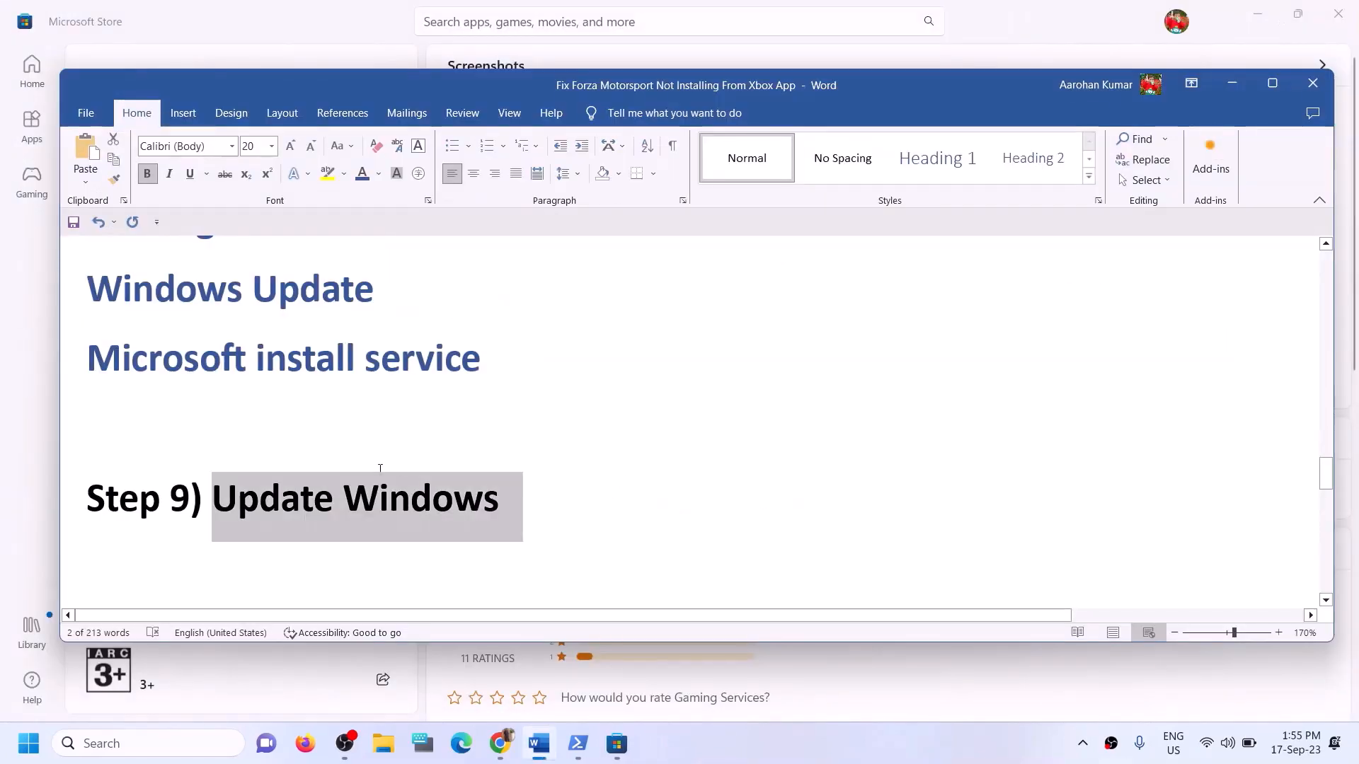
Step: Copy WSRESET from Step 10 of the instructions and run it as a command through Windows search
scroll(389, 480, down, 4)
scroll(395, 445, up, 2)
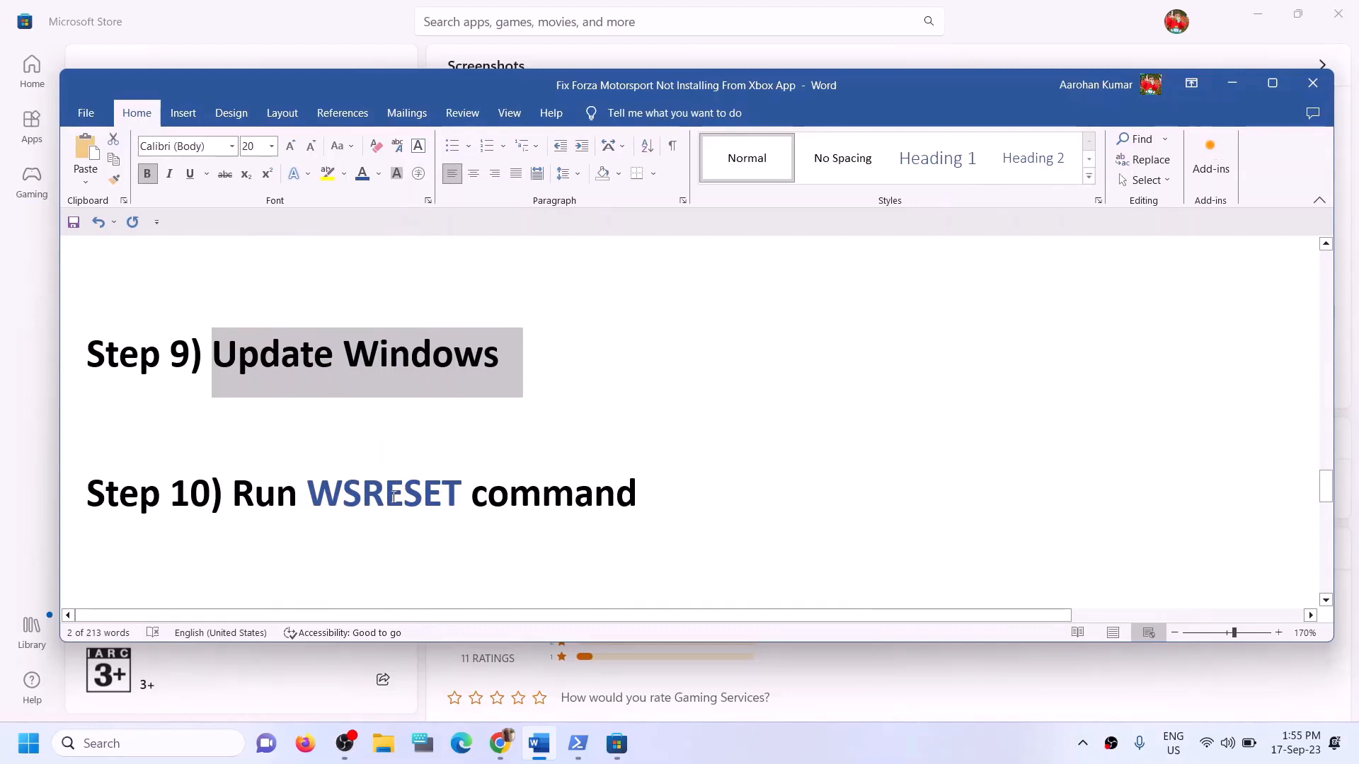
double_click(395, 519)
key(ctrl+c)
click(182, 752)
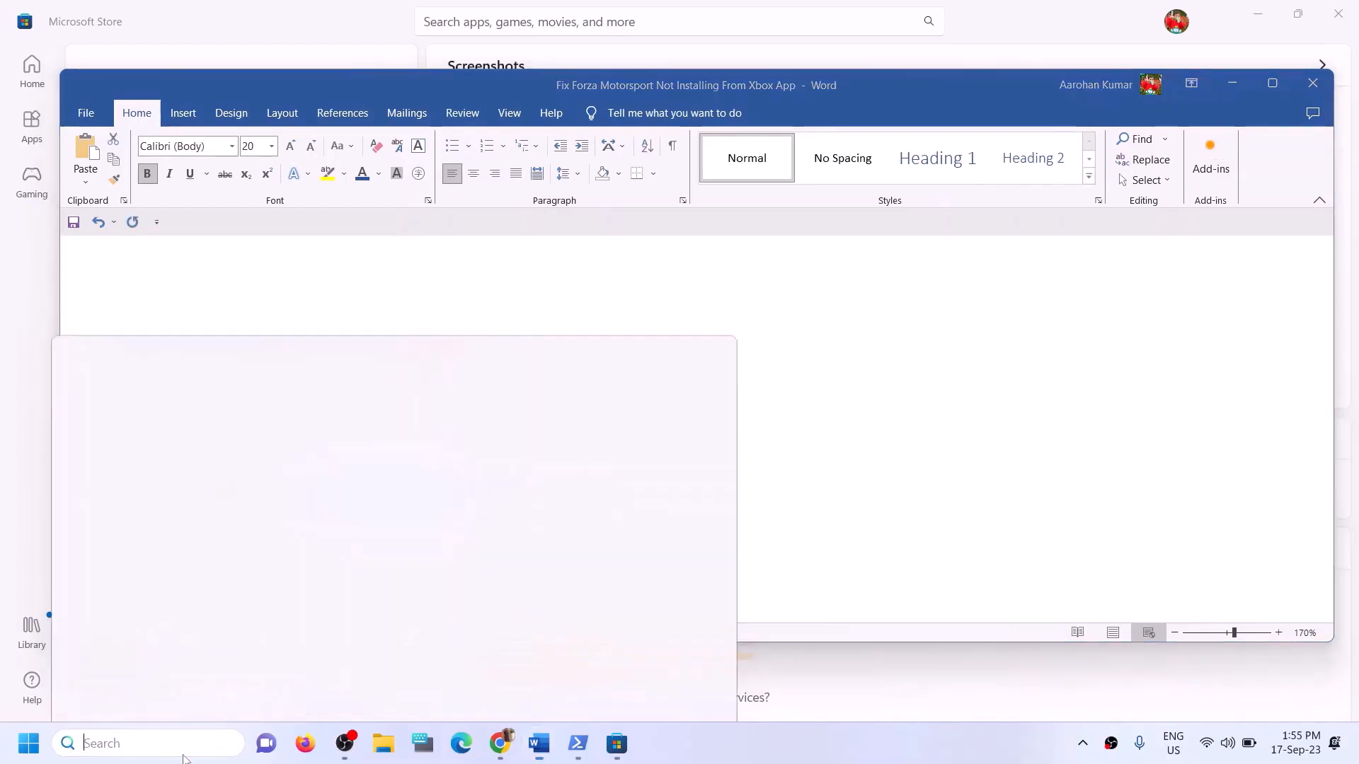
key(ctrl+v)
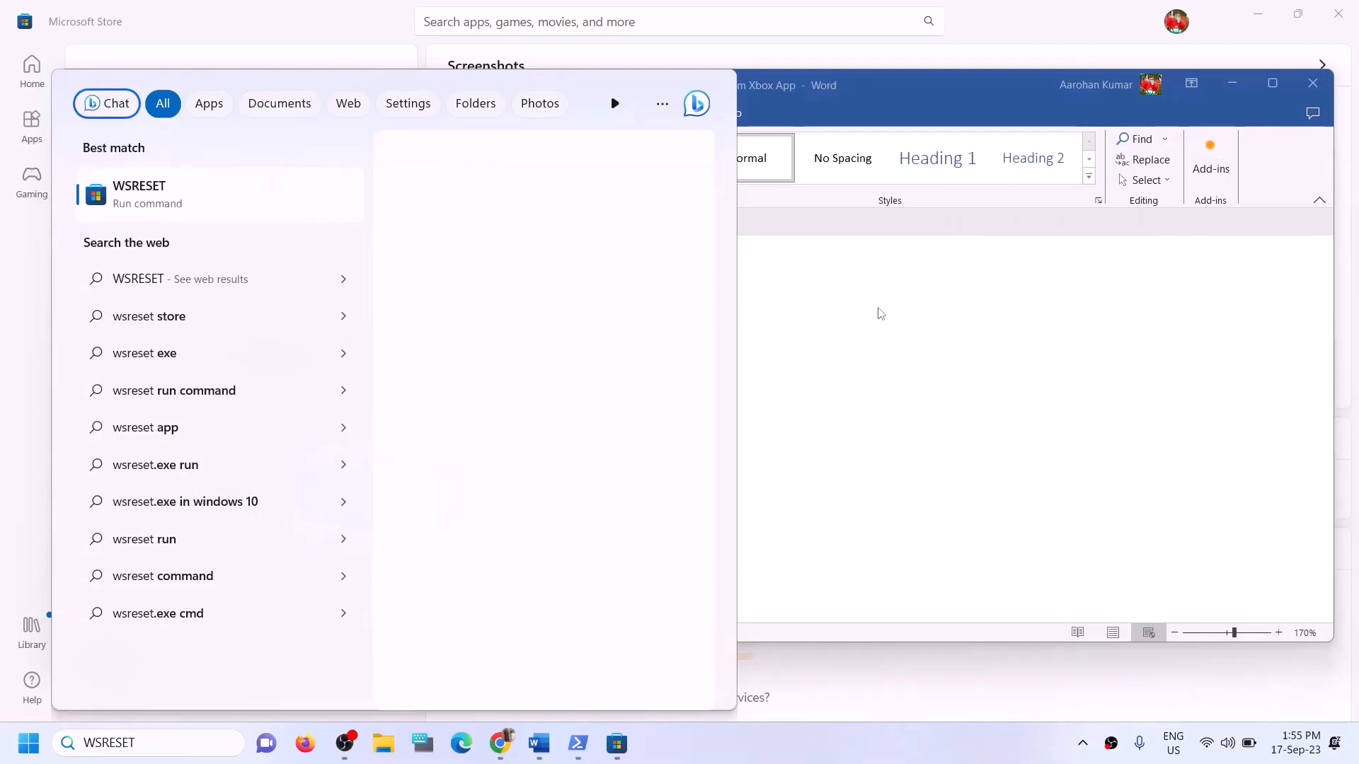
key(Return)
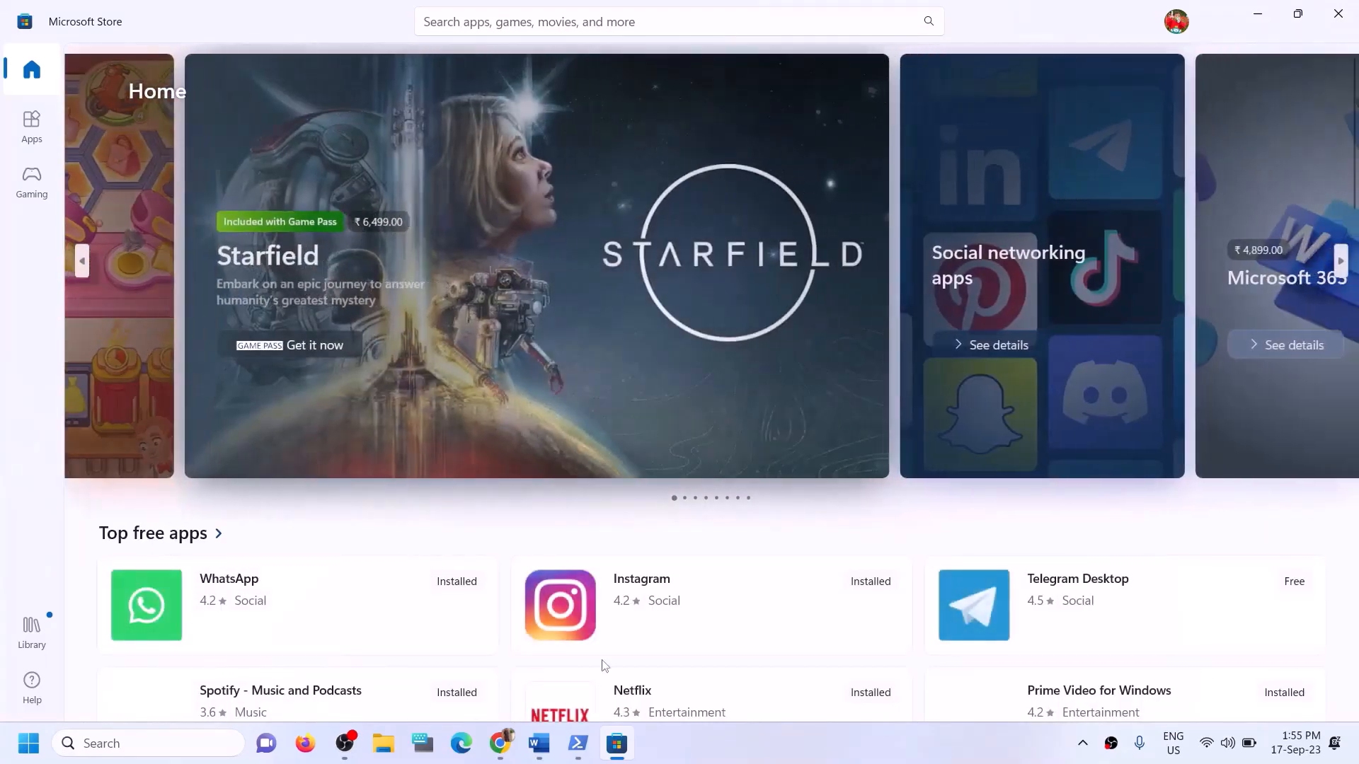
Step: Return to Step 11 of the Word instructions and uninstall the Xbox app found through Windows search
click(548, 755)
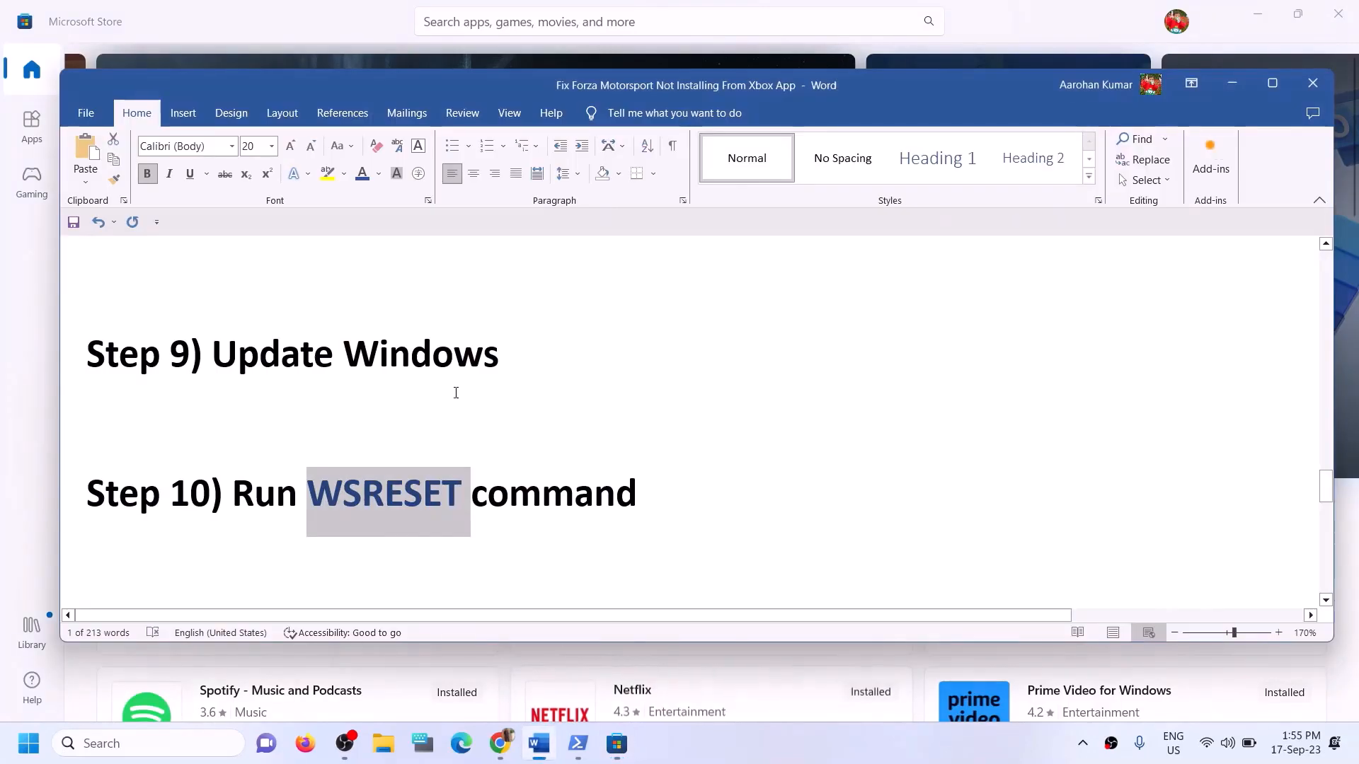
scroll(385, 511, down, 4)
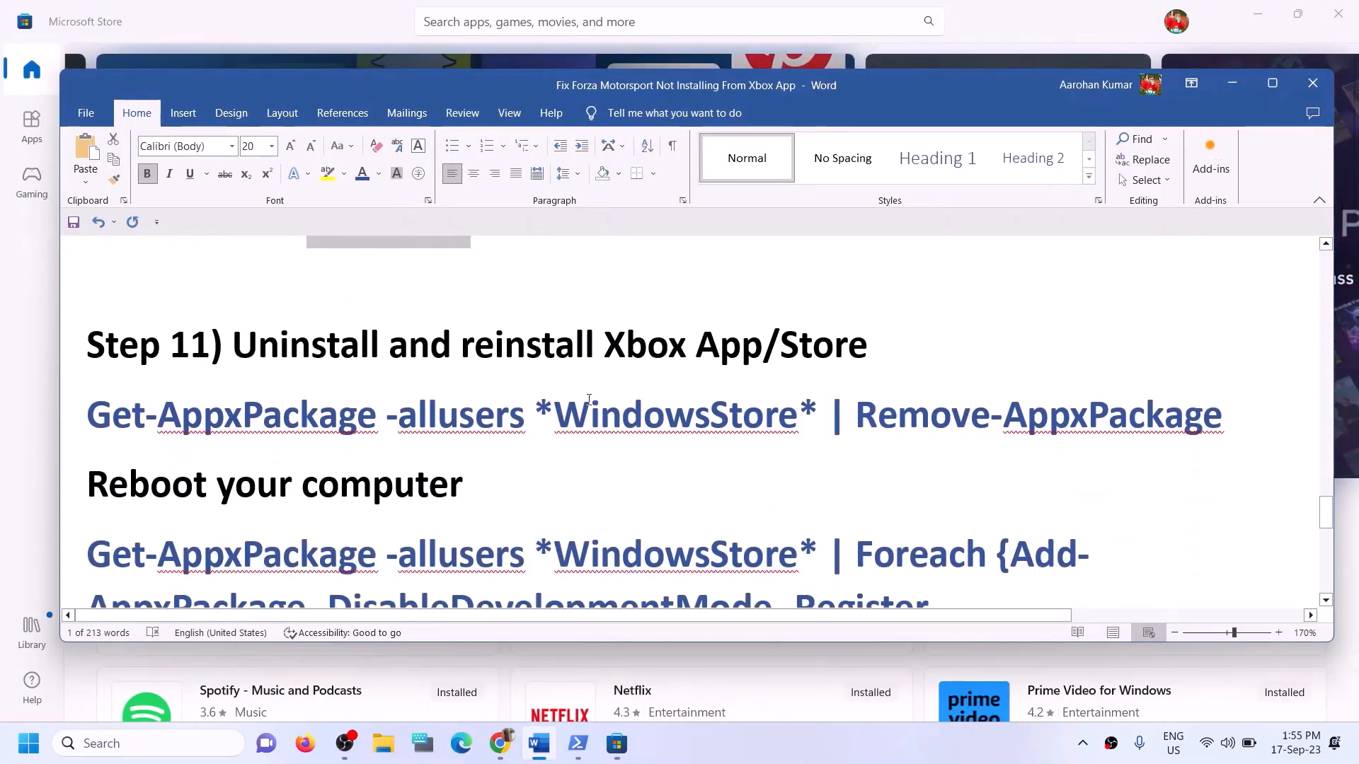
drag(585, 349, 916, 347)
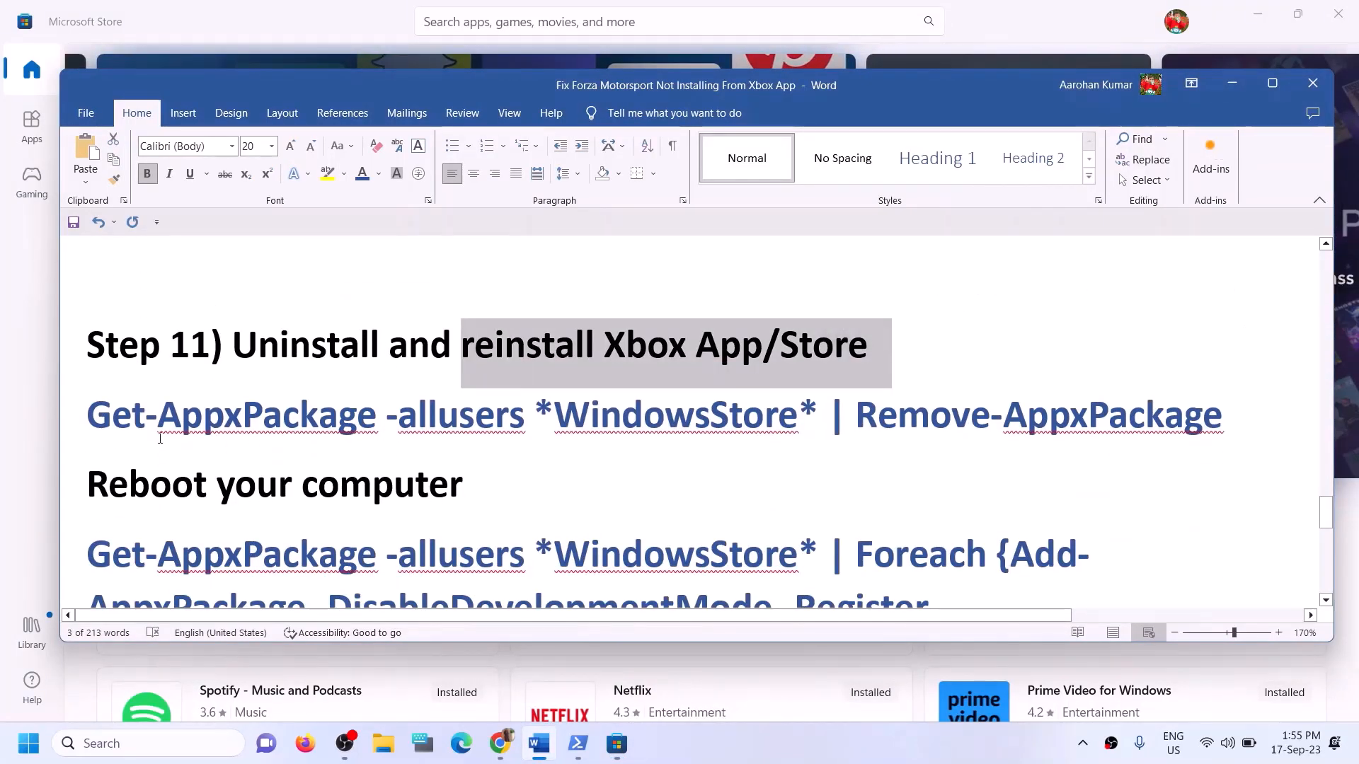
click(631, 450)
scroll(630, 452, down, 1)
scroll(631, 452, up, 1)
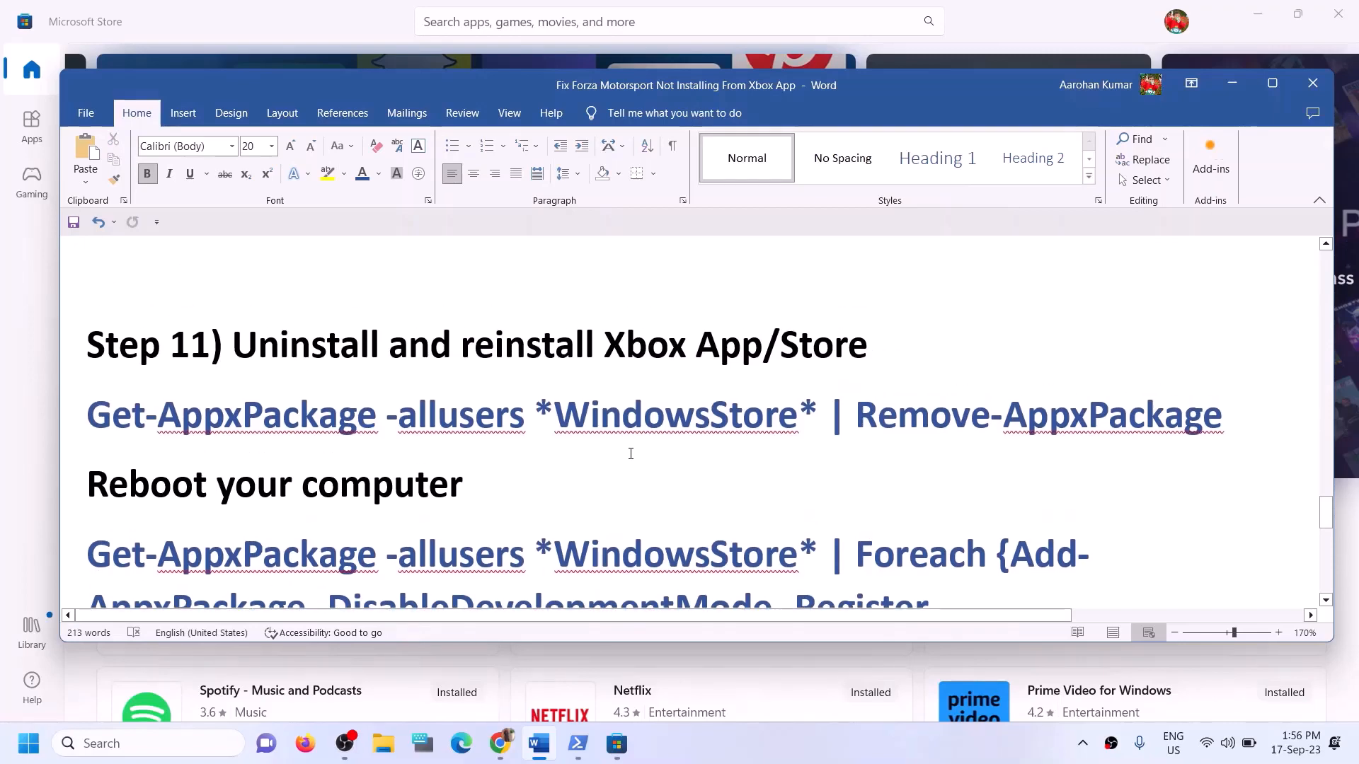
click(139, 744)
text(xbox)
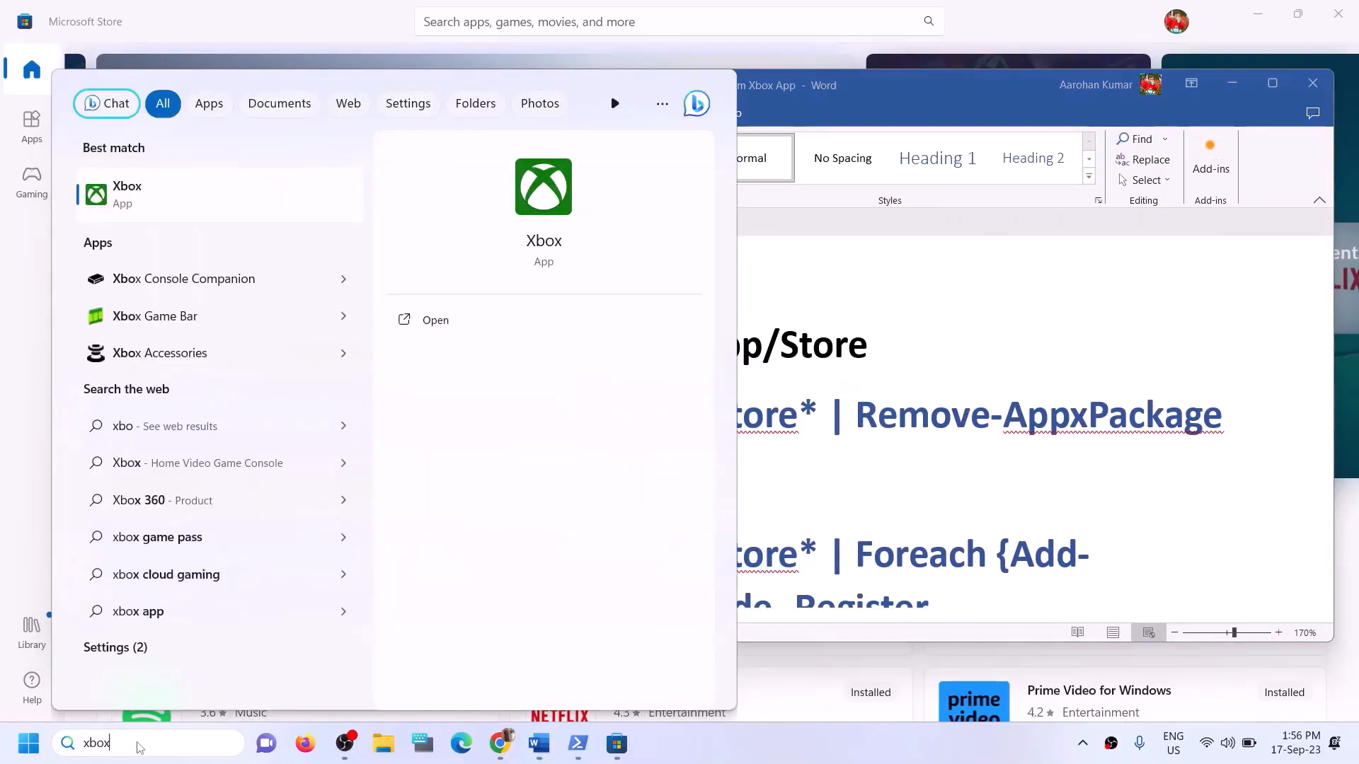
right_click(166, 215)
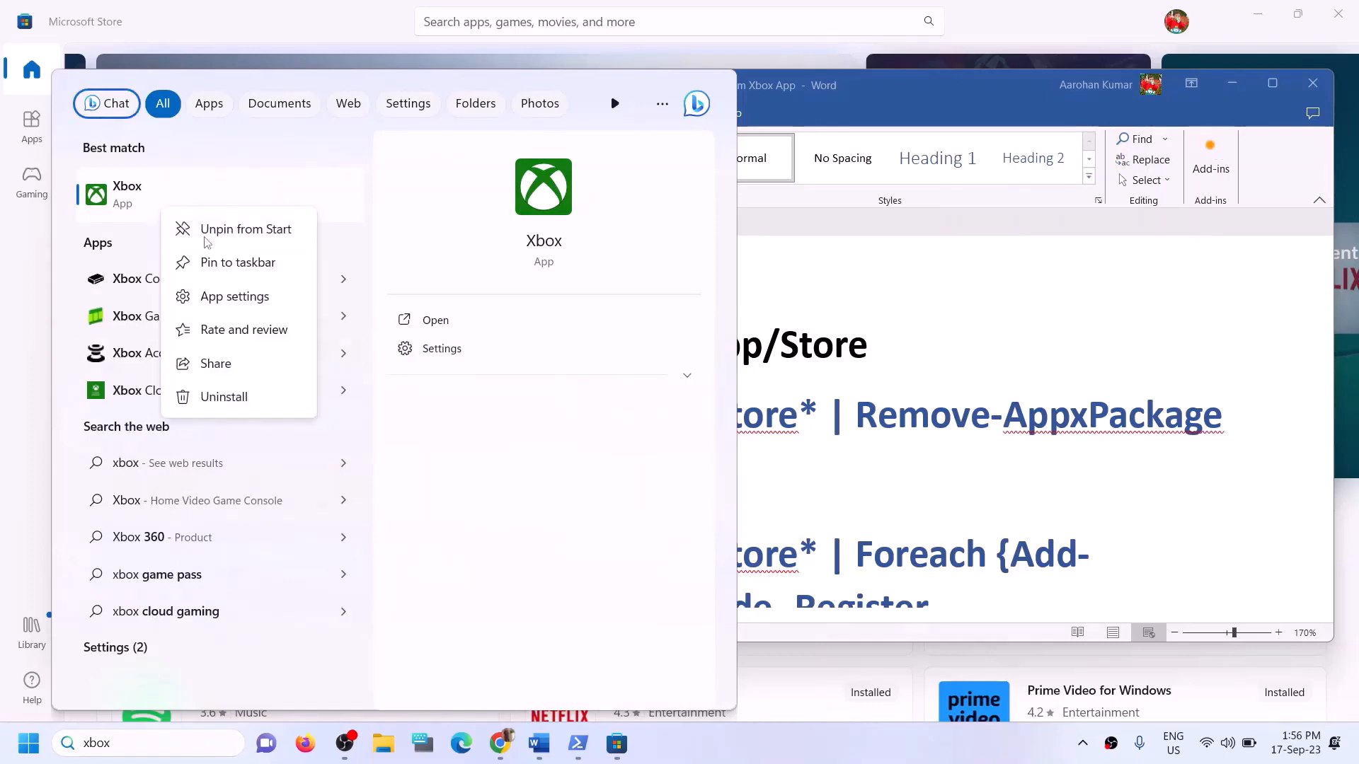
click(241, 400)
click(289, 418)
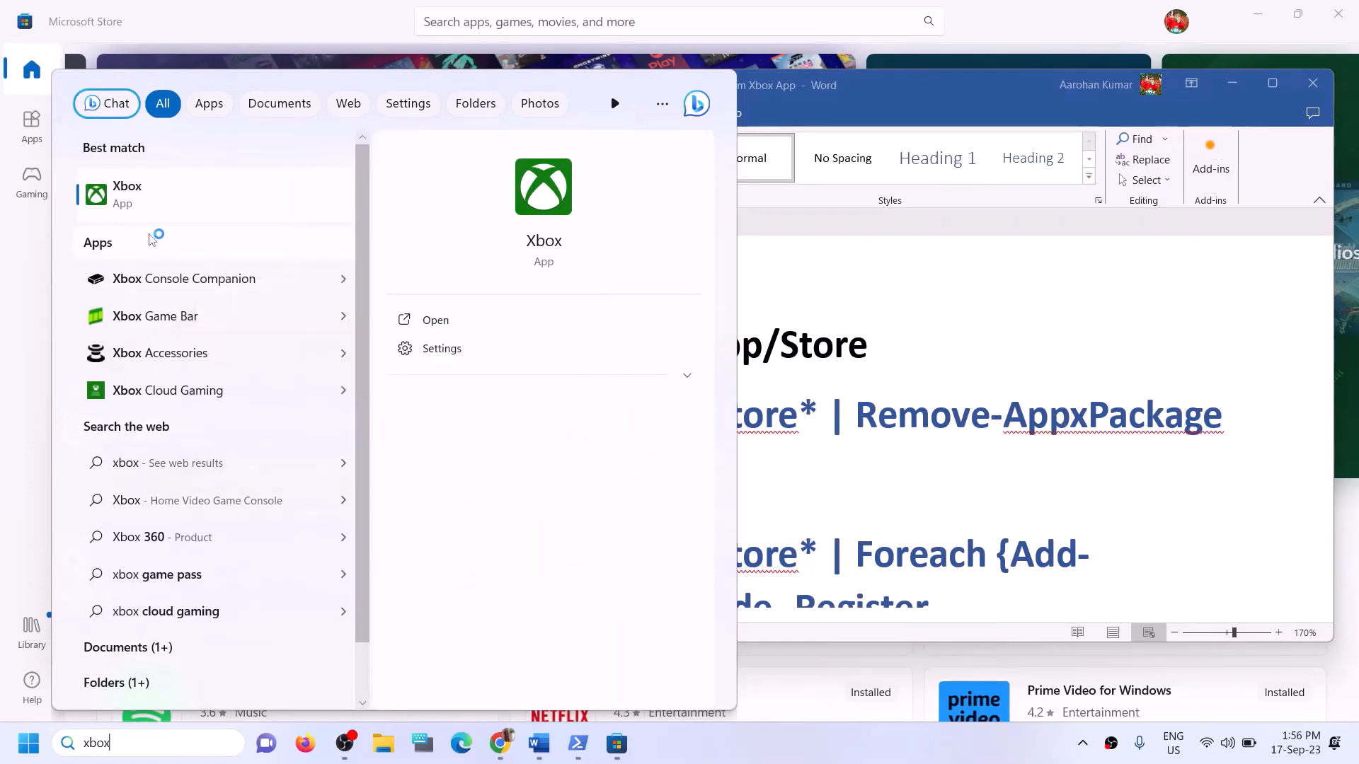
Step: Copy the command "Get-AppxPackage -allusers *WindowsStore* | Remove-AppxPackage" from Step 11 of the Word instructions
click(814, 341)
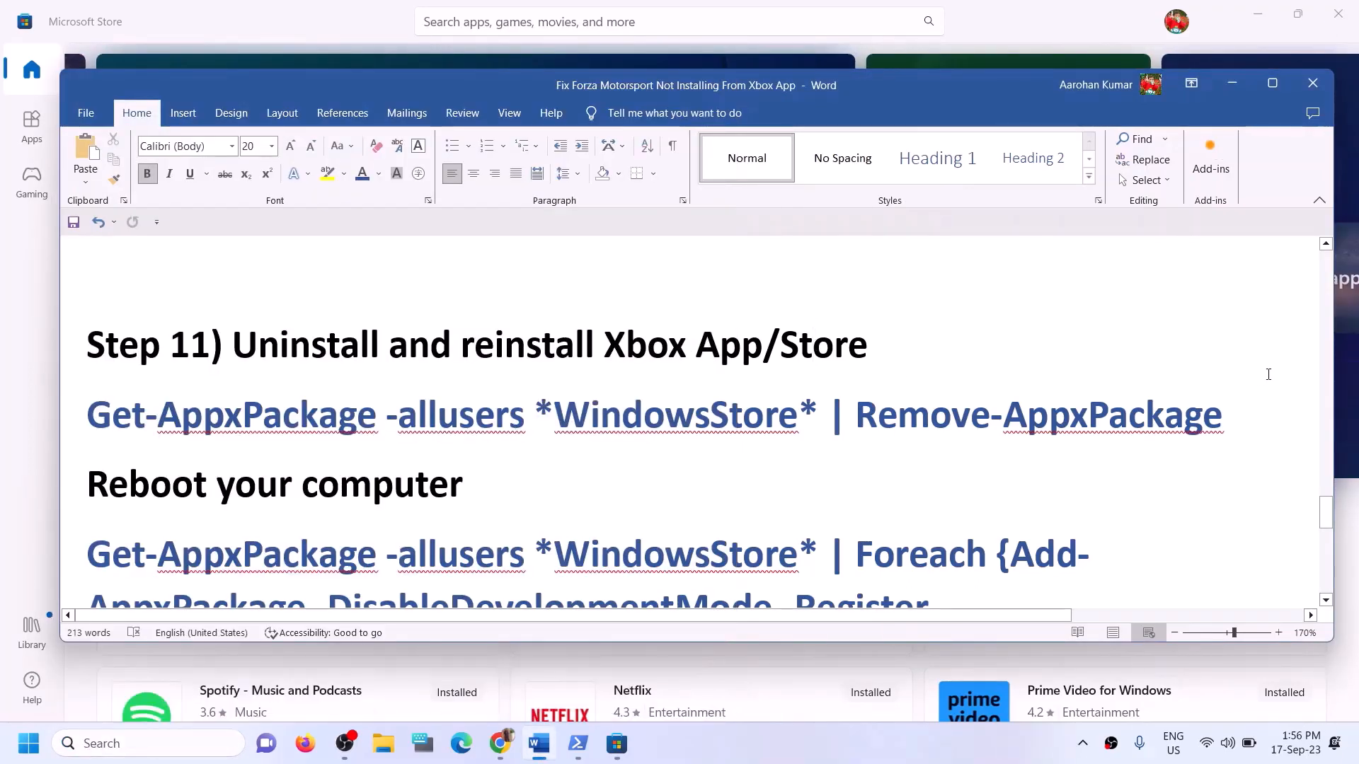
drag(1246, 421, 154, 420)
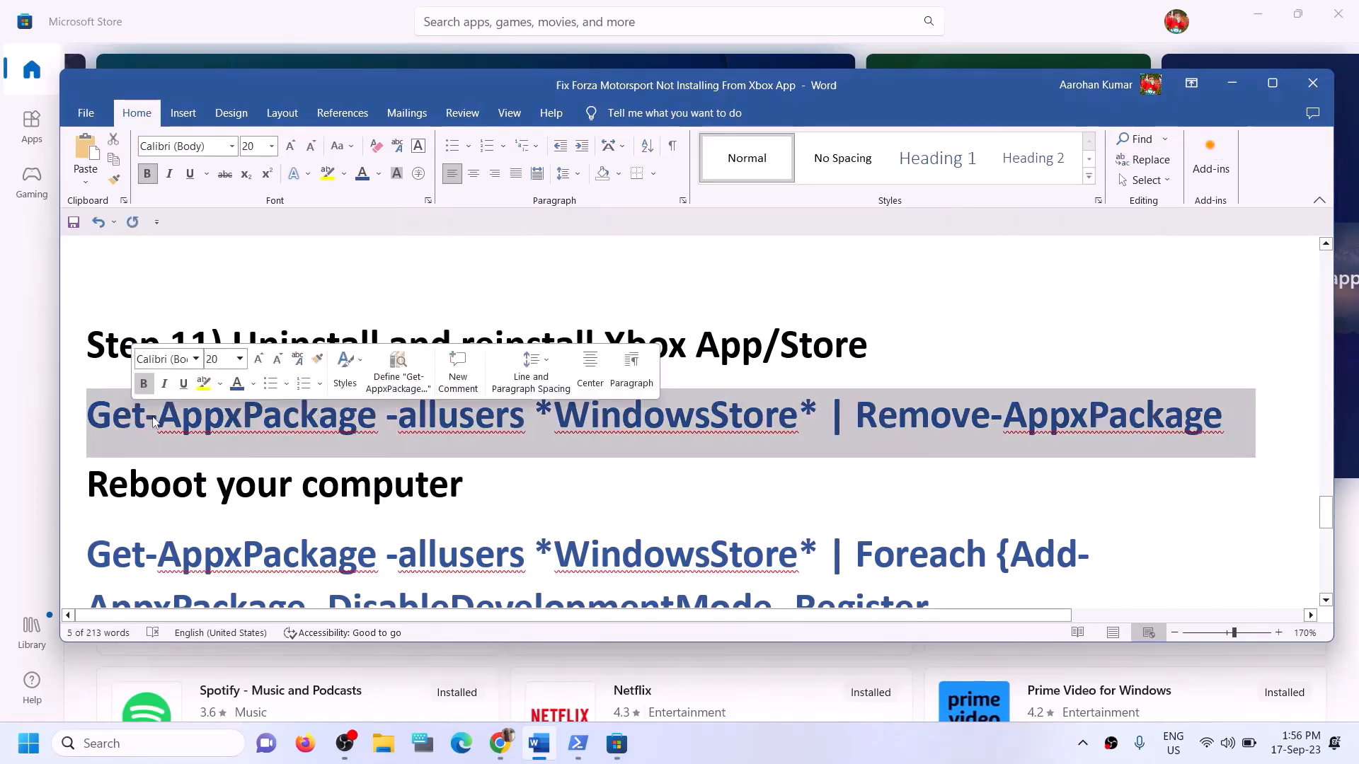
right_click(153, 420)
click(183, 482)
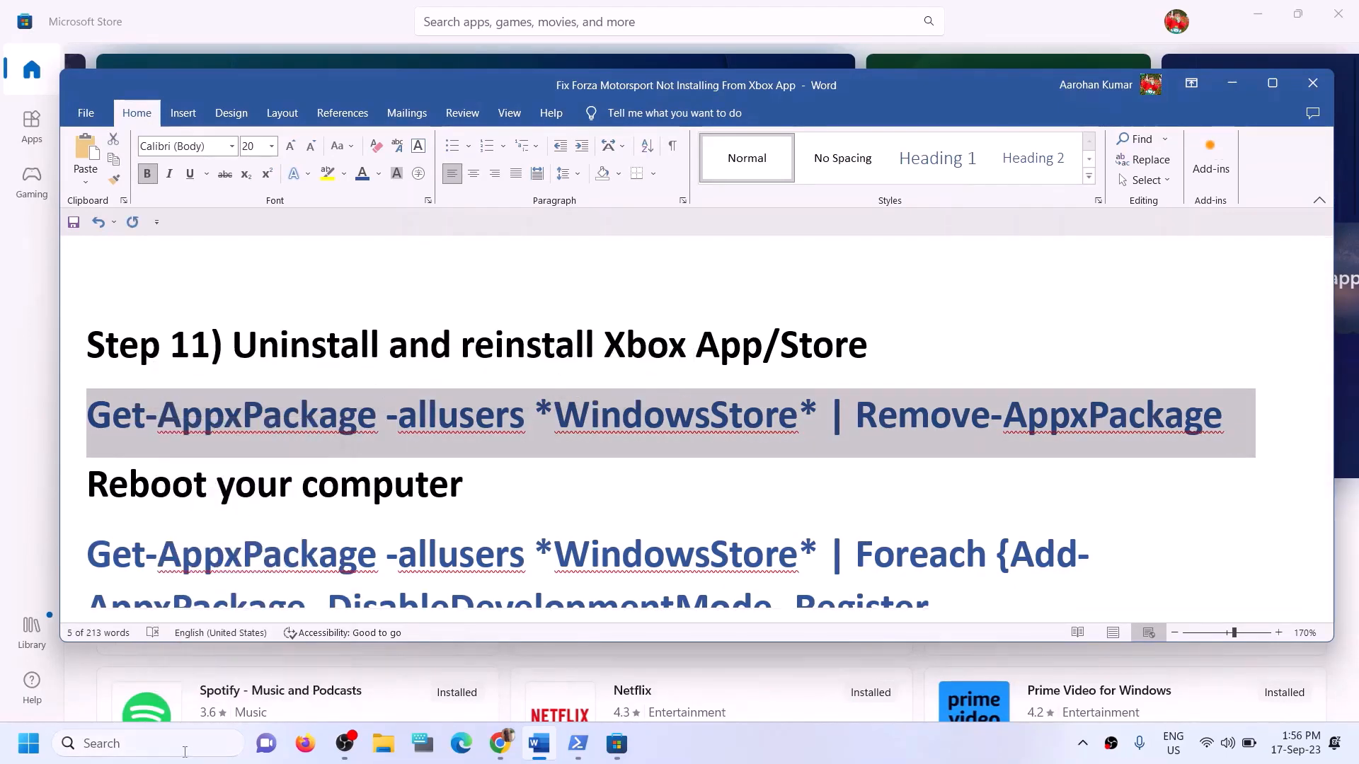
Step: Open Windows PowerShell as administrator through Windows search and run the copied "Get-AppxPackage -allusers *WindowsStore* | Remove-AppxPackage" command
click(184, 745)
text(powe)
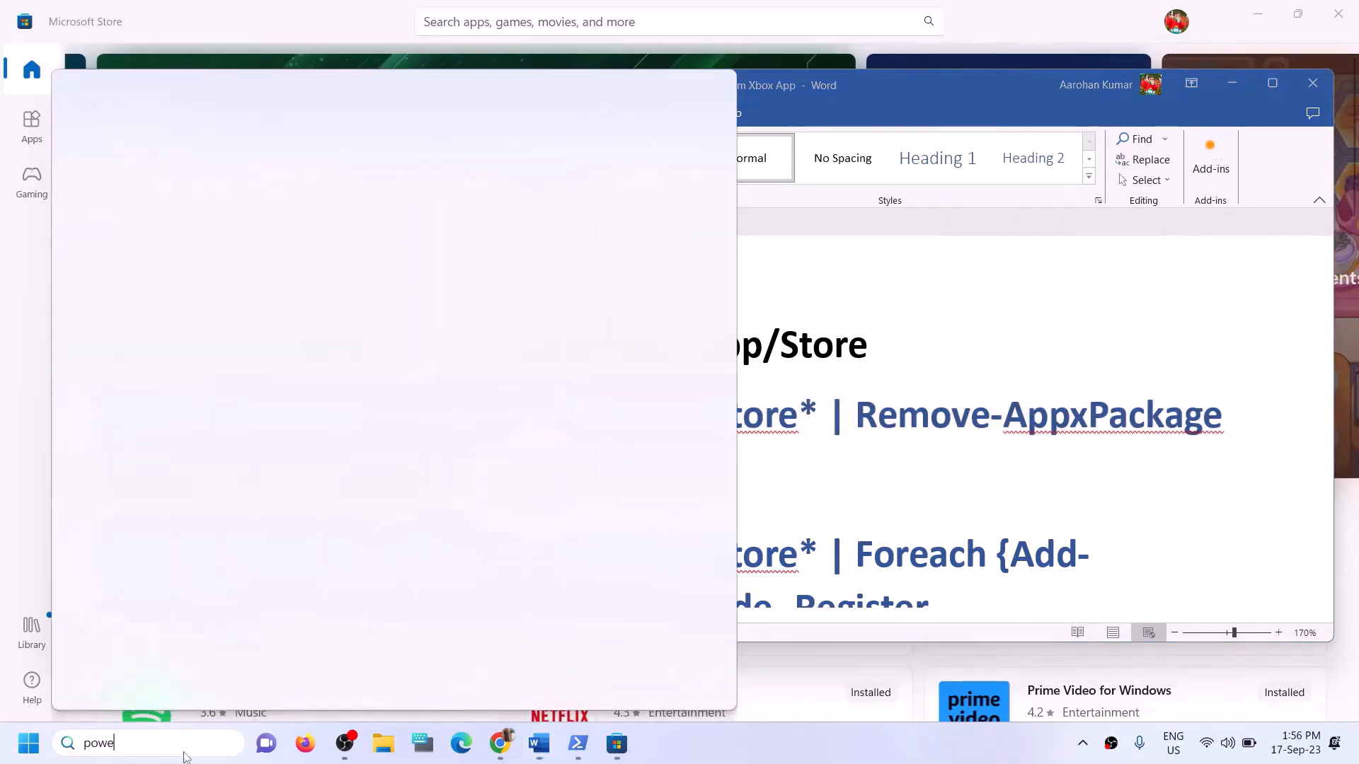
text(rshell)
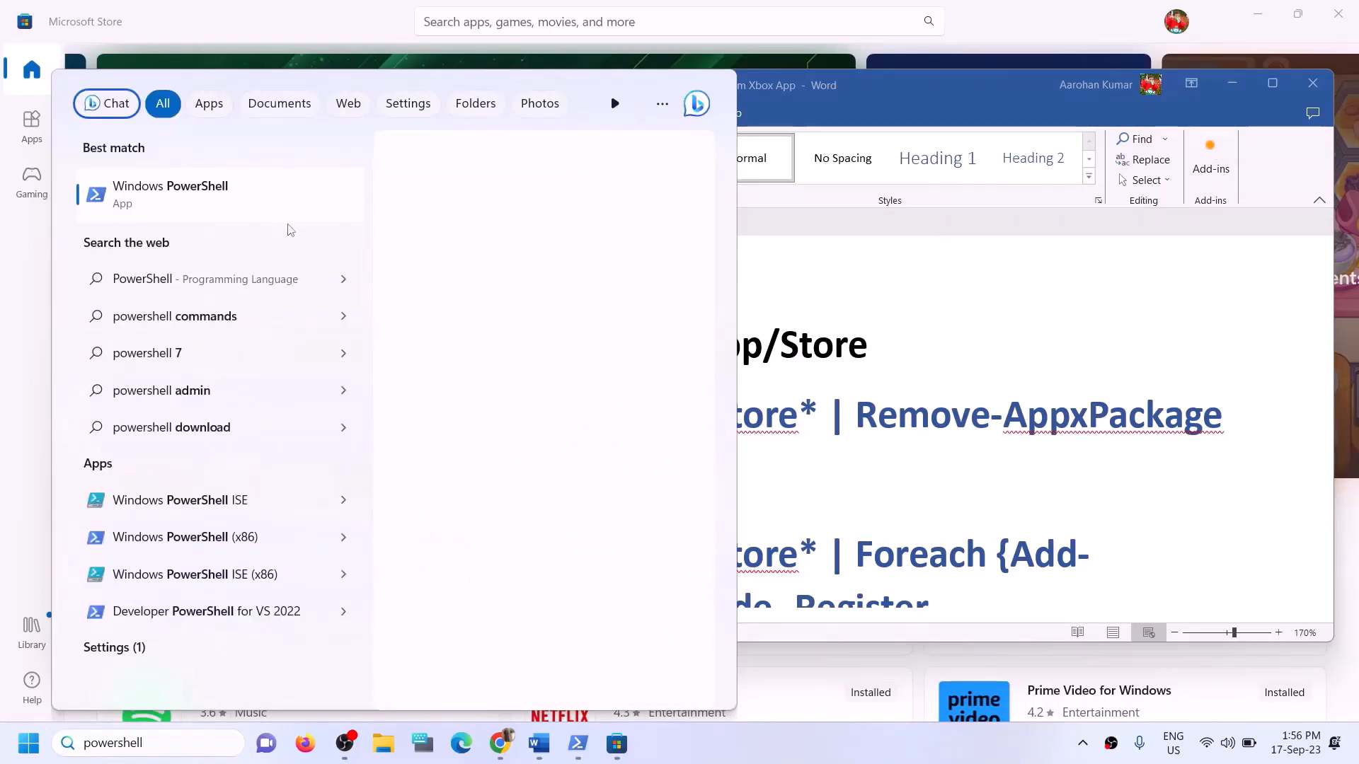
right_click(256, 203)
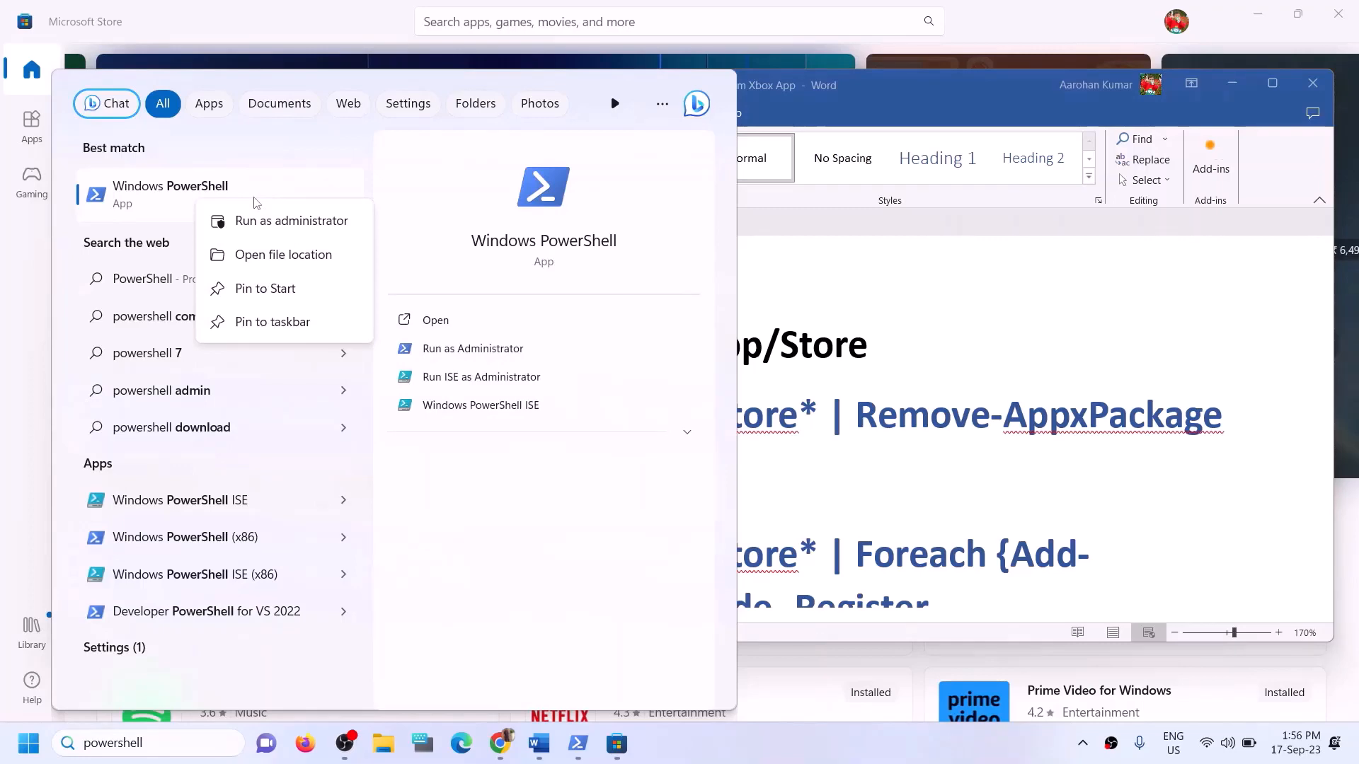
click(264, 225)
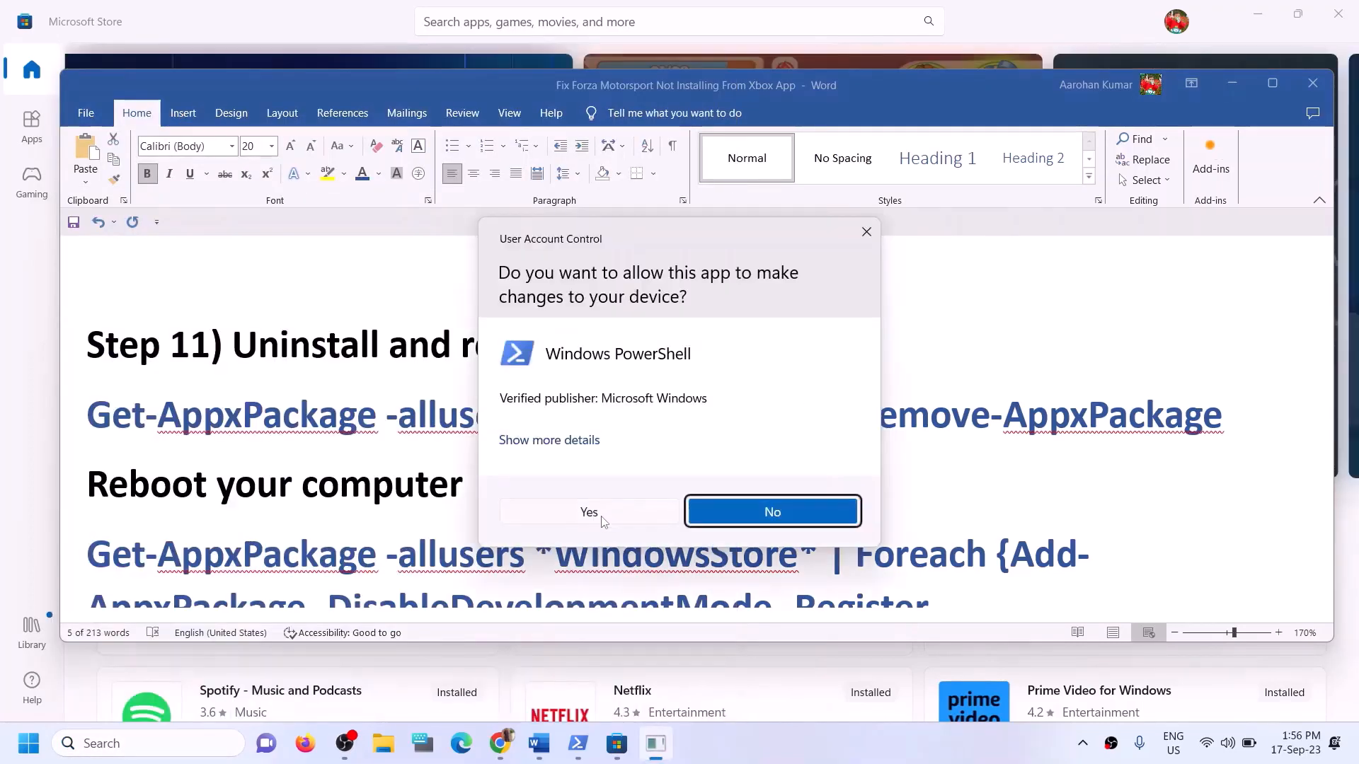
click(600, 517)
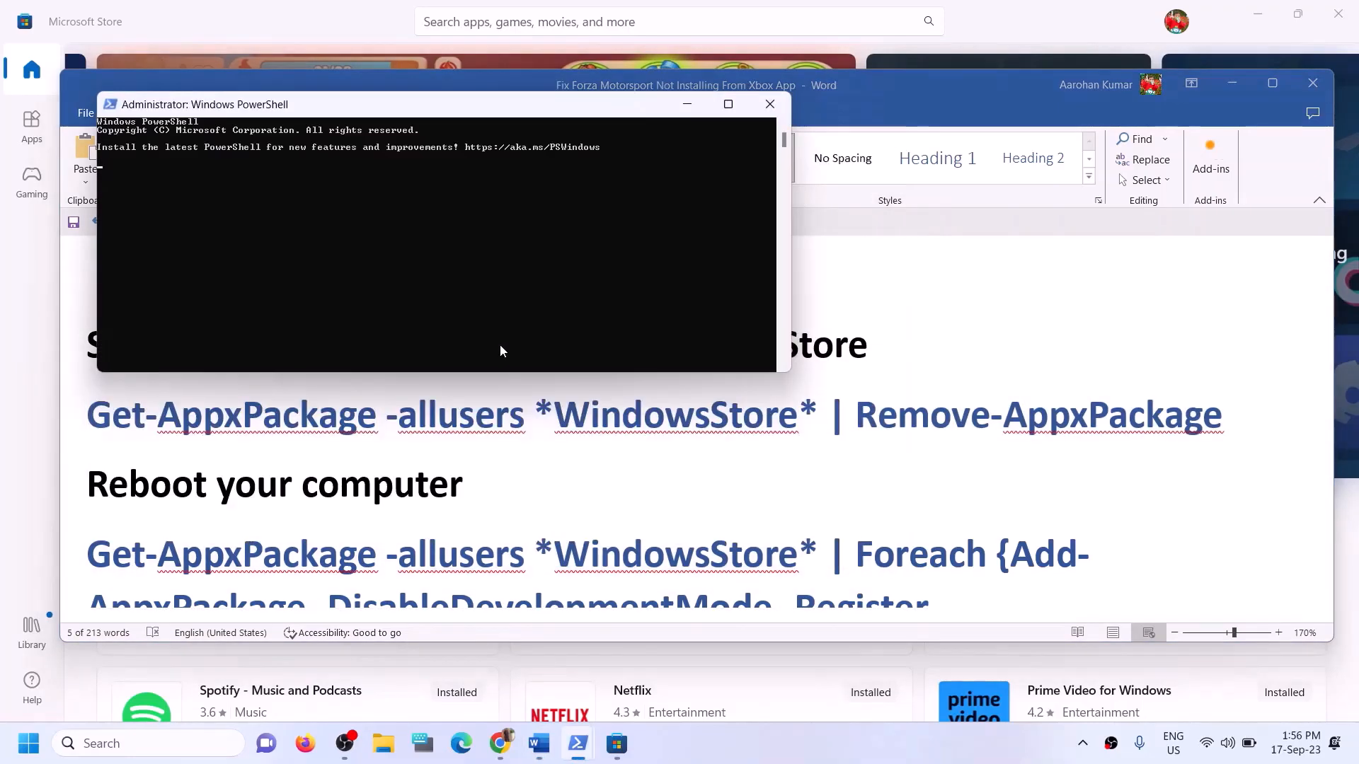
right_click(501, 351)
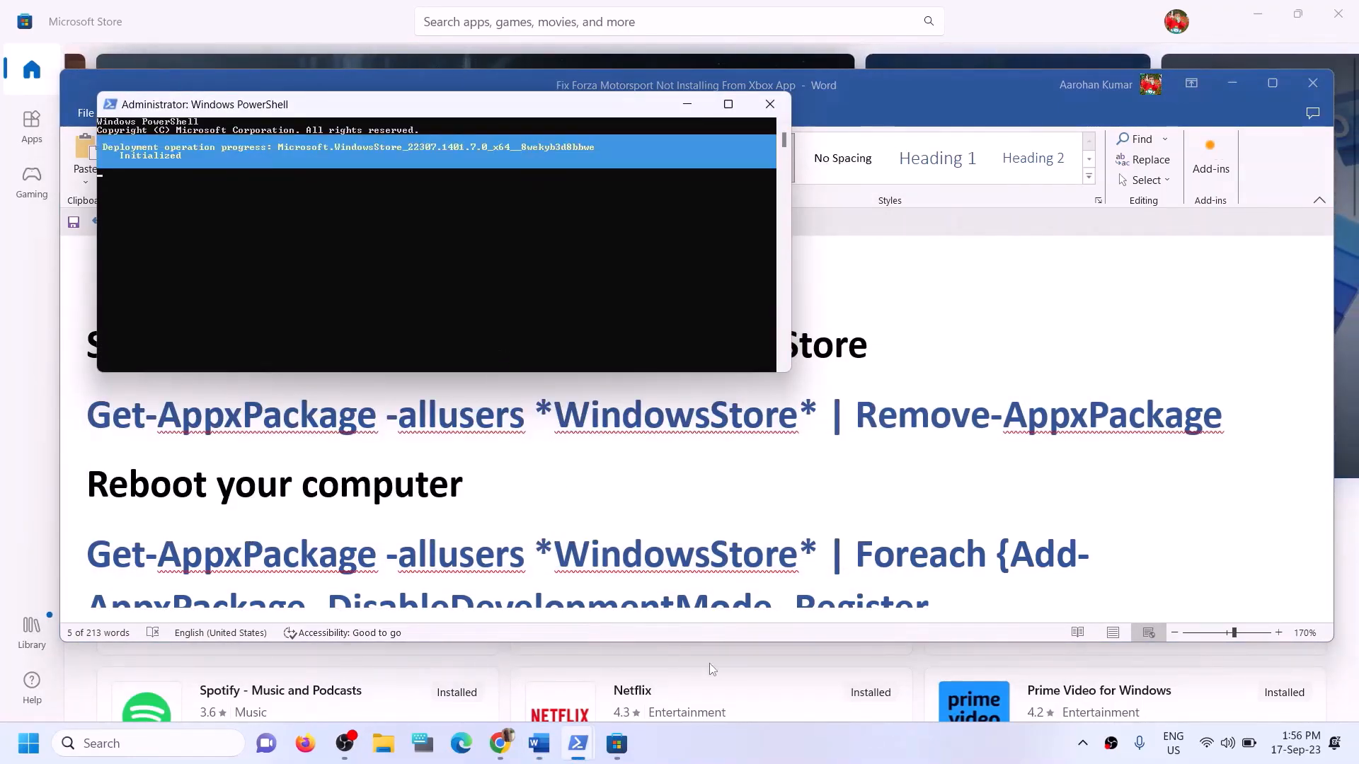
click(295, 21)
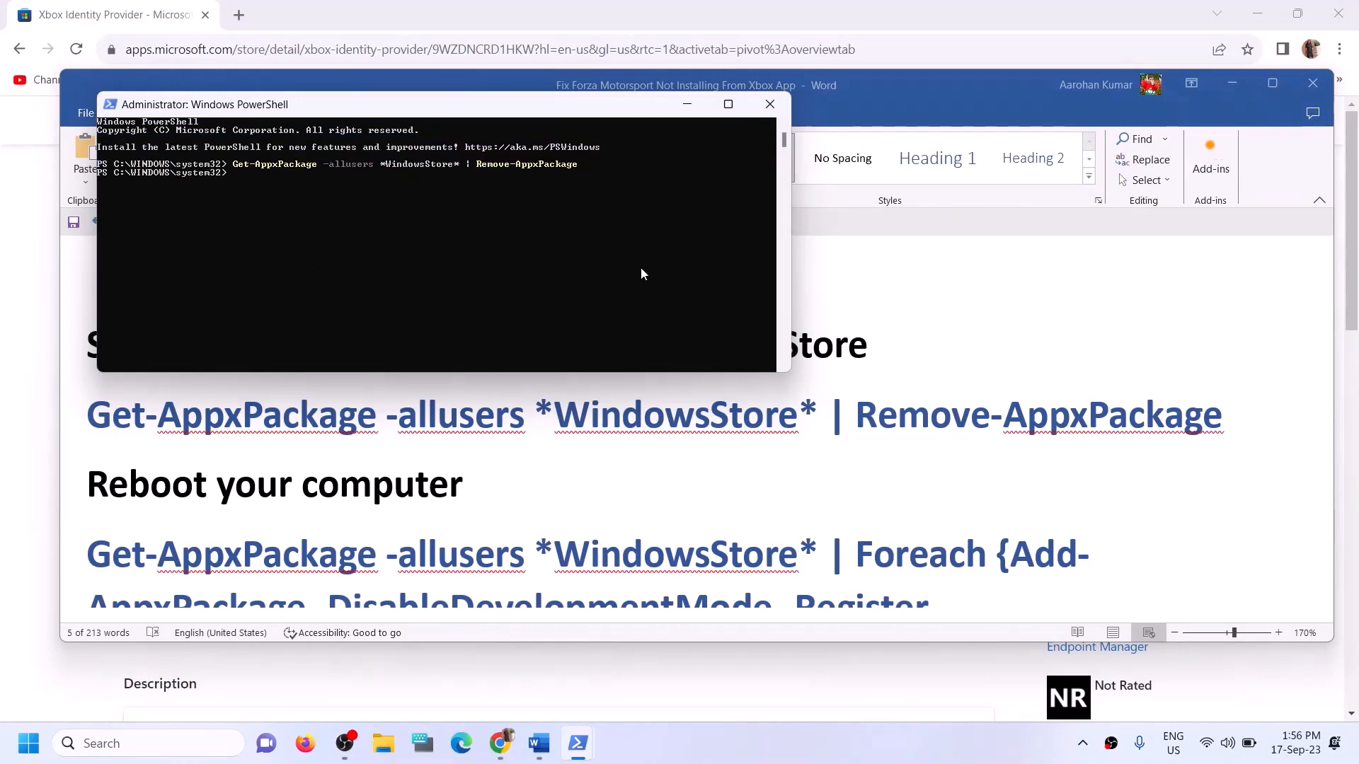
Step: Copy the Get-AppxPackage Foreach command that re-registers WindowsStore, listed below "Reboot your computer" in Step 11 of the Word instructions
click(529, 481)
scroll(496, 475, down, 1)
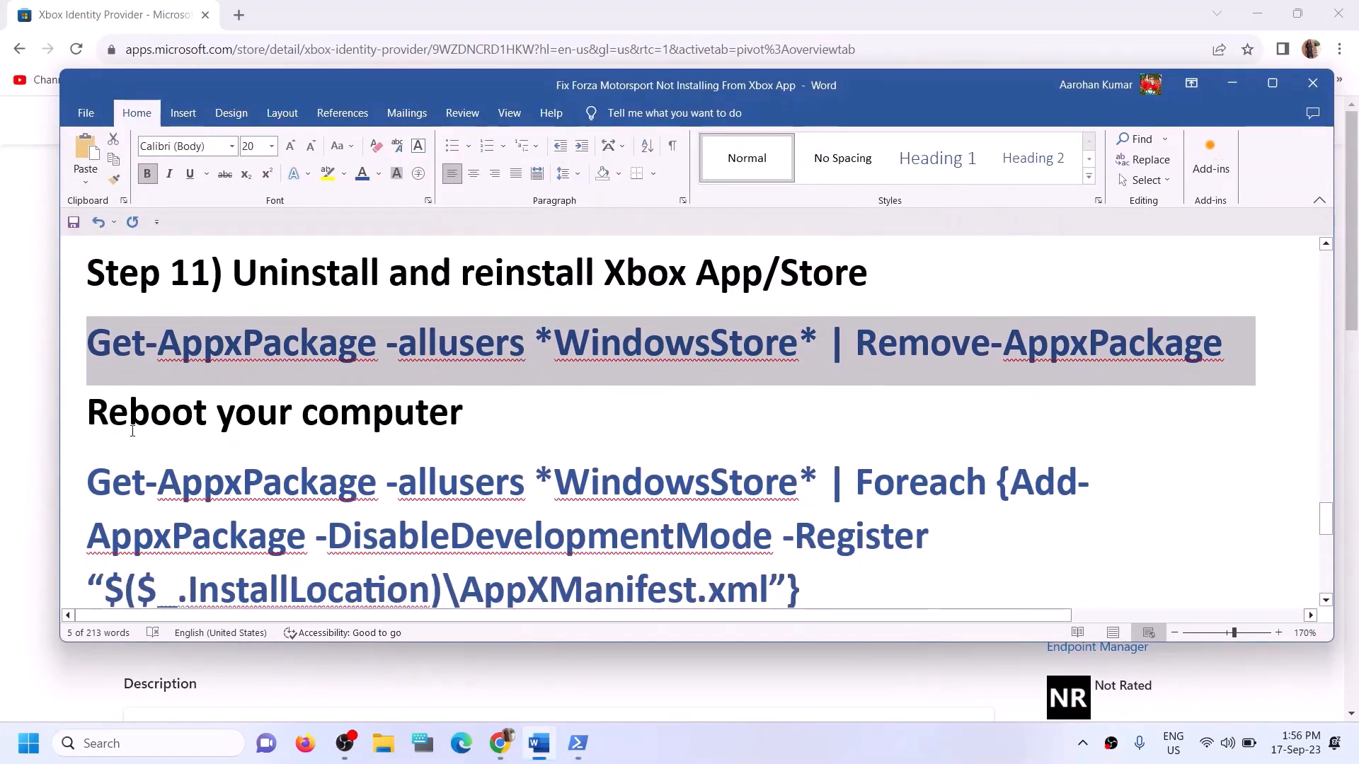
drag(130, 426, 505, 410)
scroll(819, 518, down, 1)
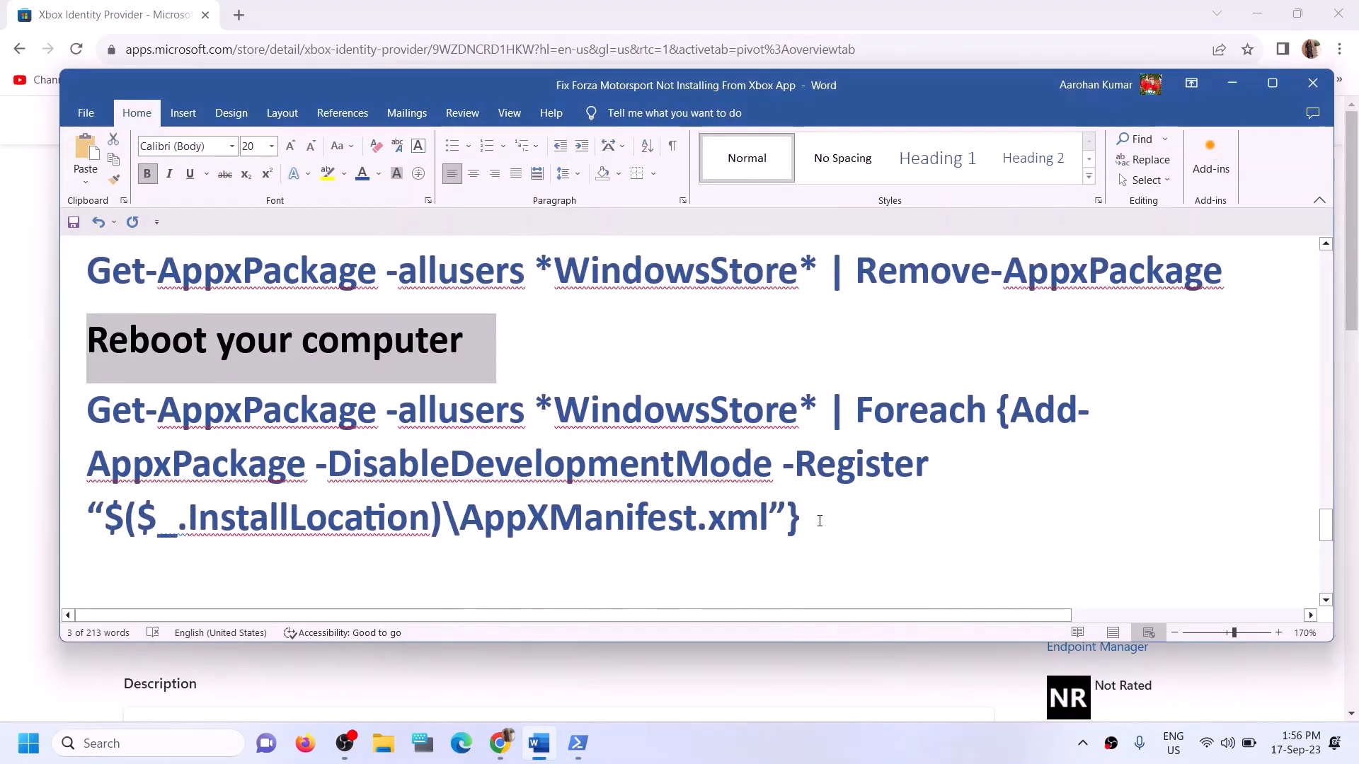
drag(819, 519, 122, 427)
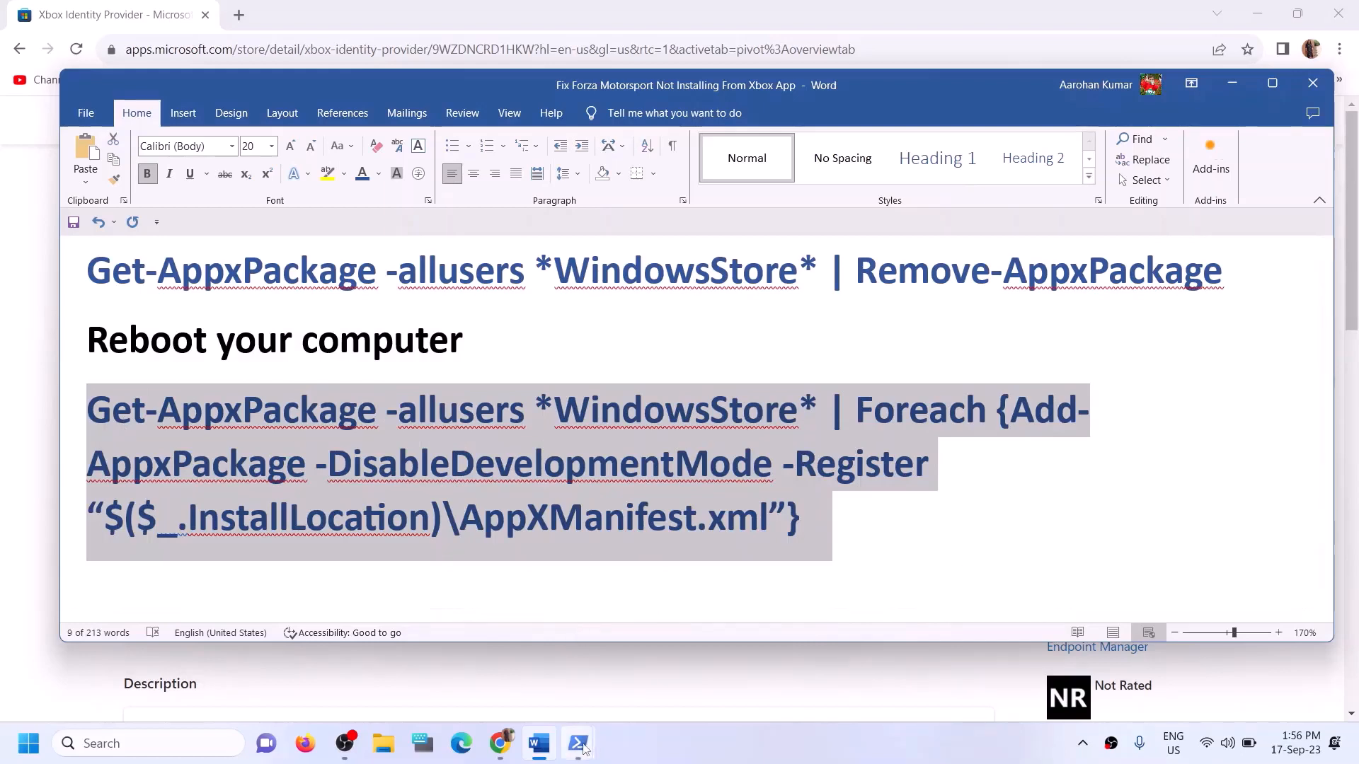
Step: Switch to the administrator PowerShell window and run the copied WindowsStore re-register command with Add-AppxPackage -DisableDevelopmentMode -Register
mouse_move(578, 743)
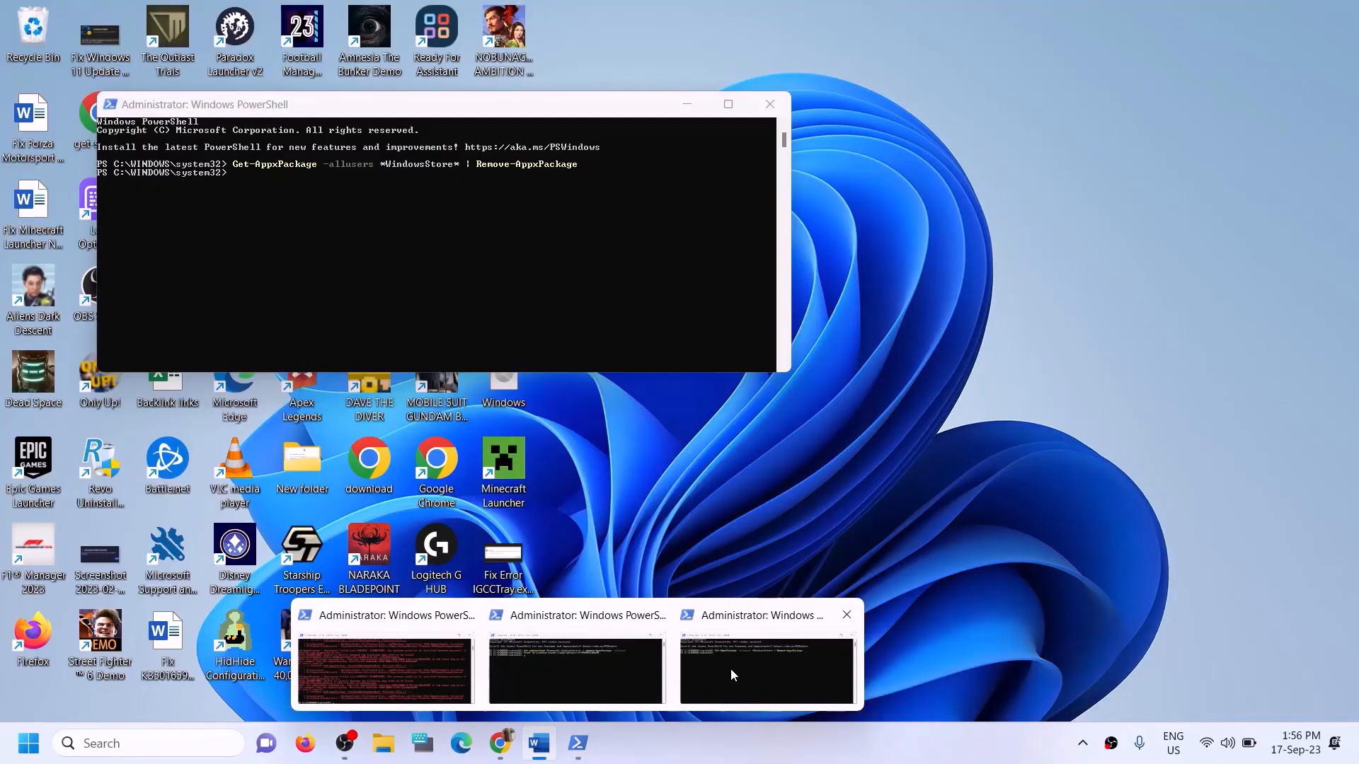
click(731, 668)
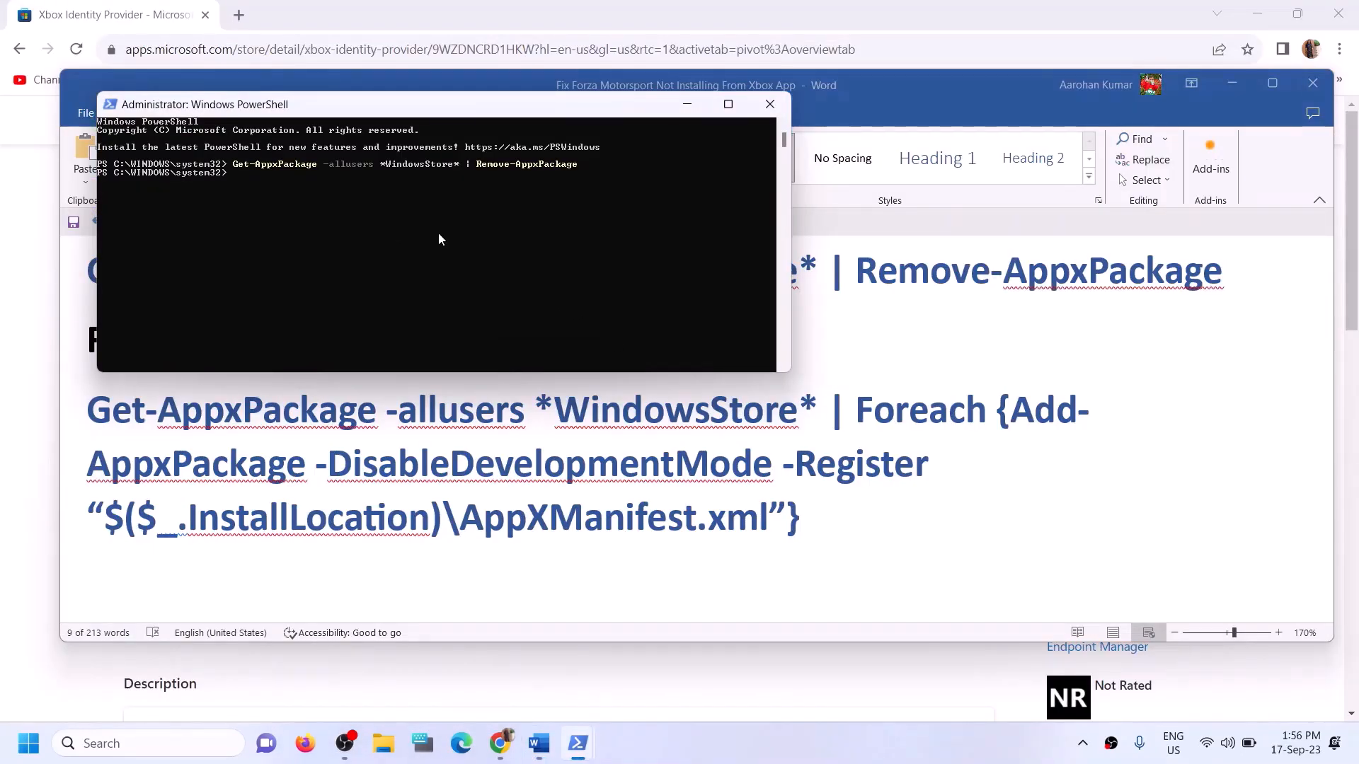
click(783, 476)
triple_click(145, 329)
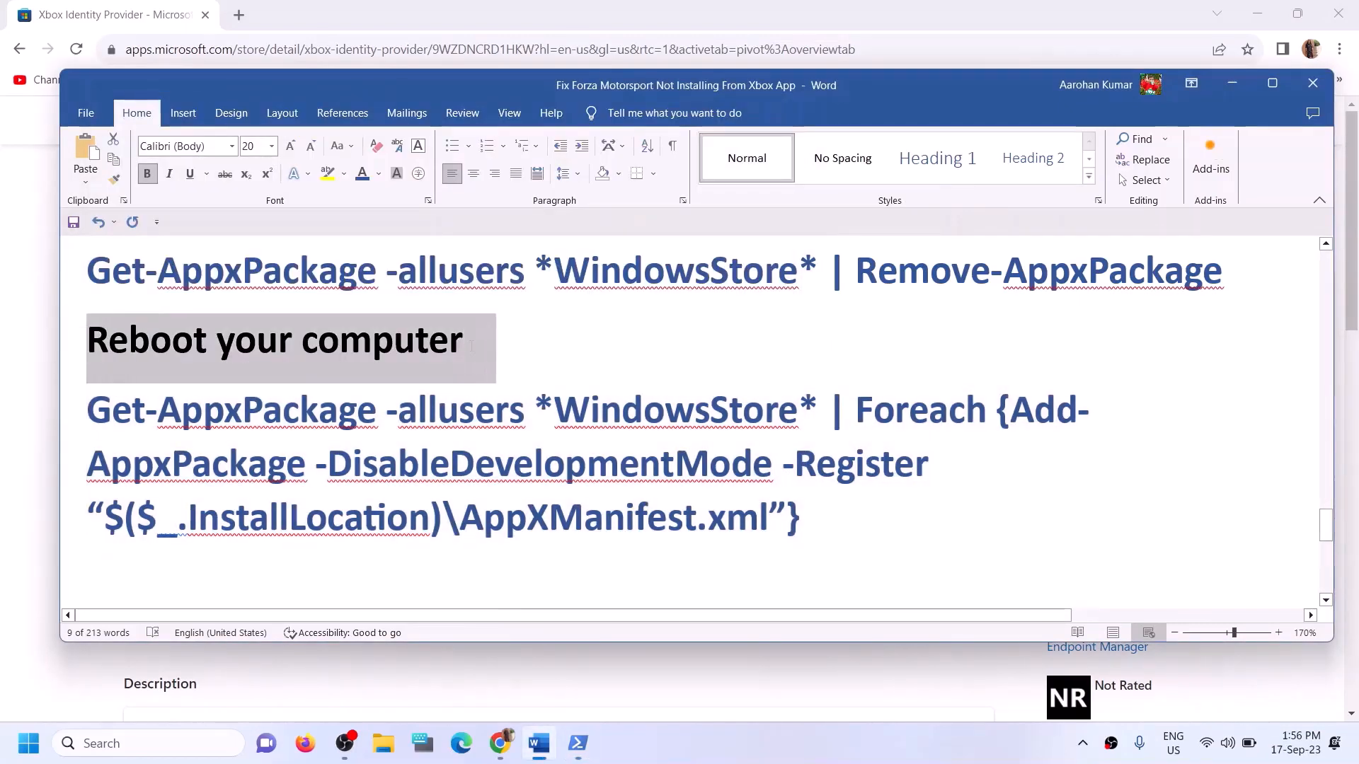
click(577, 745)
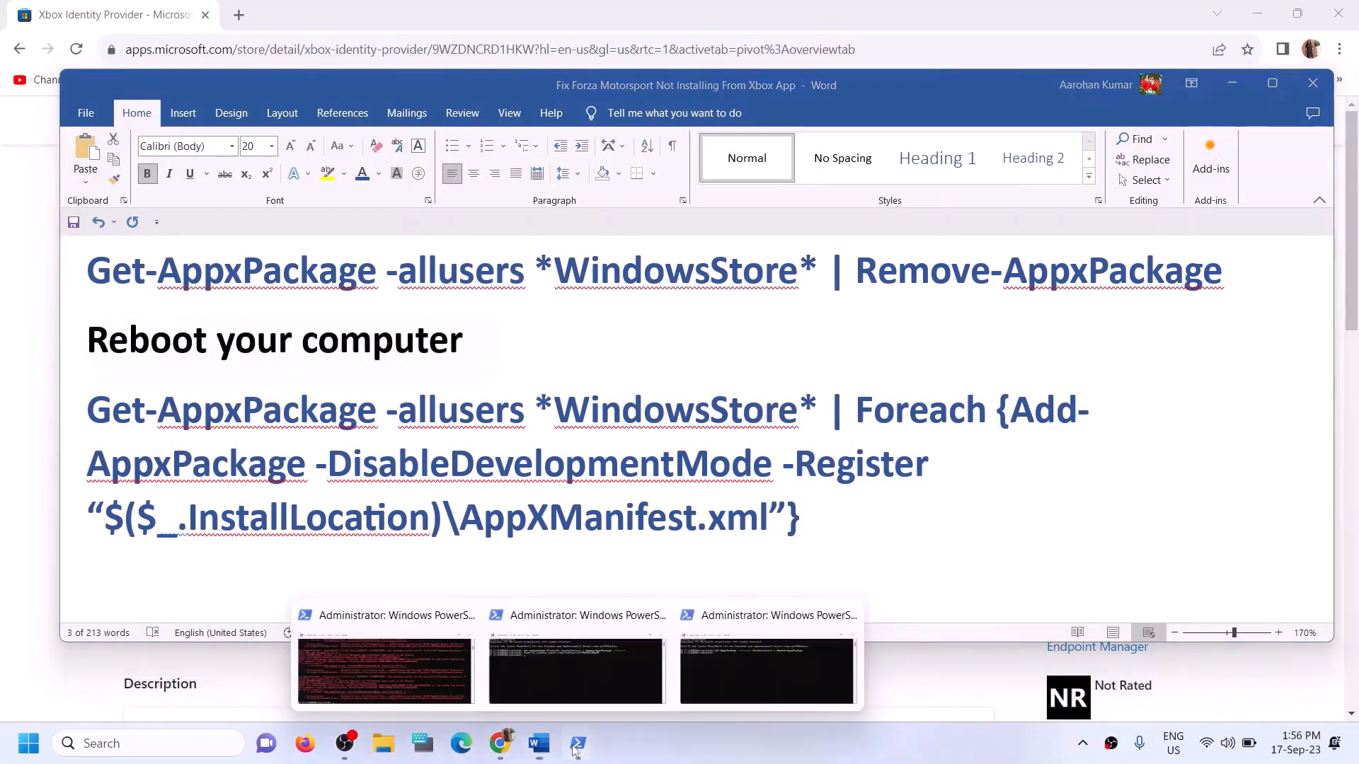
mouse_move(579, 745)
click(566, 669)
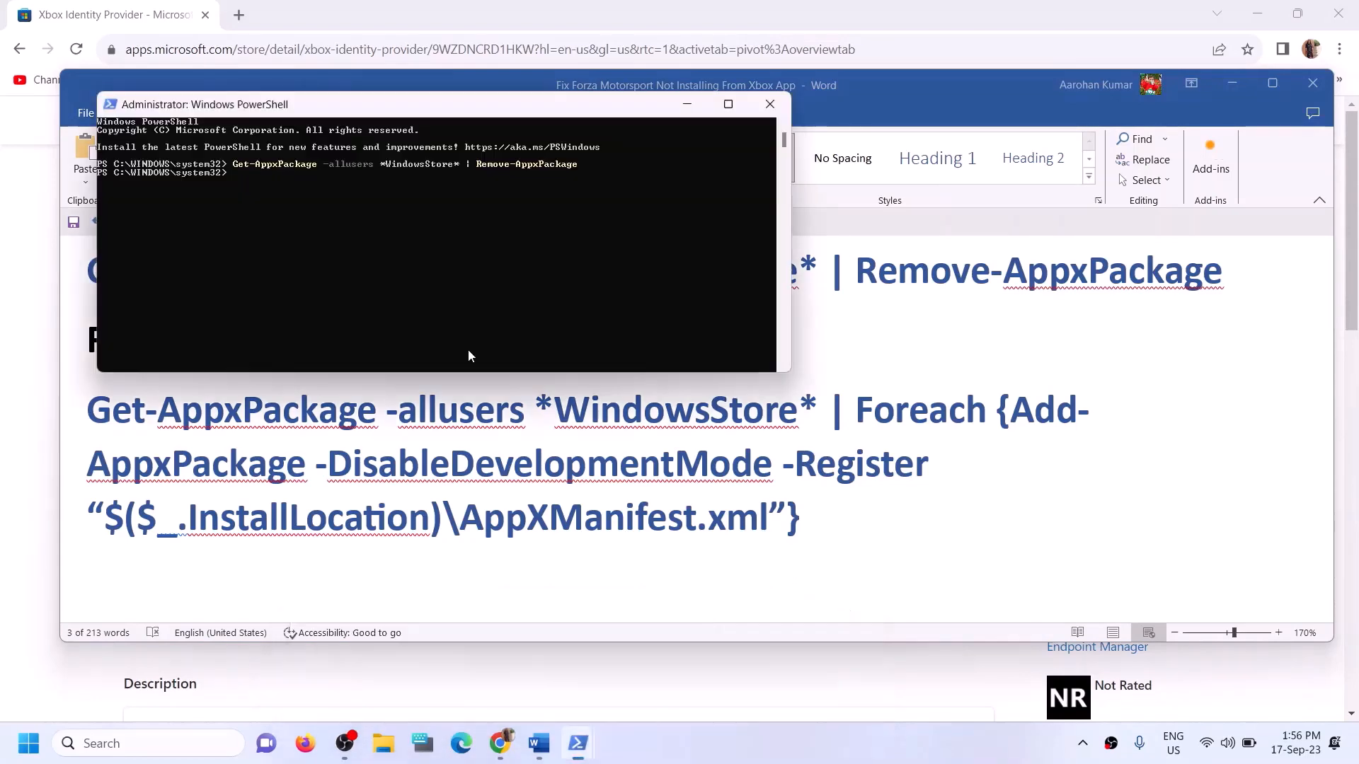
right_click(271, 212)
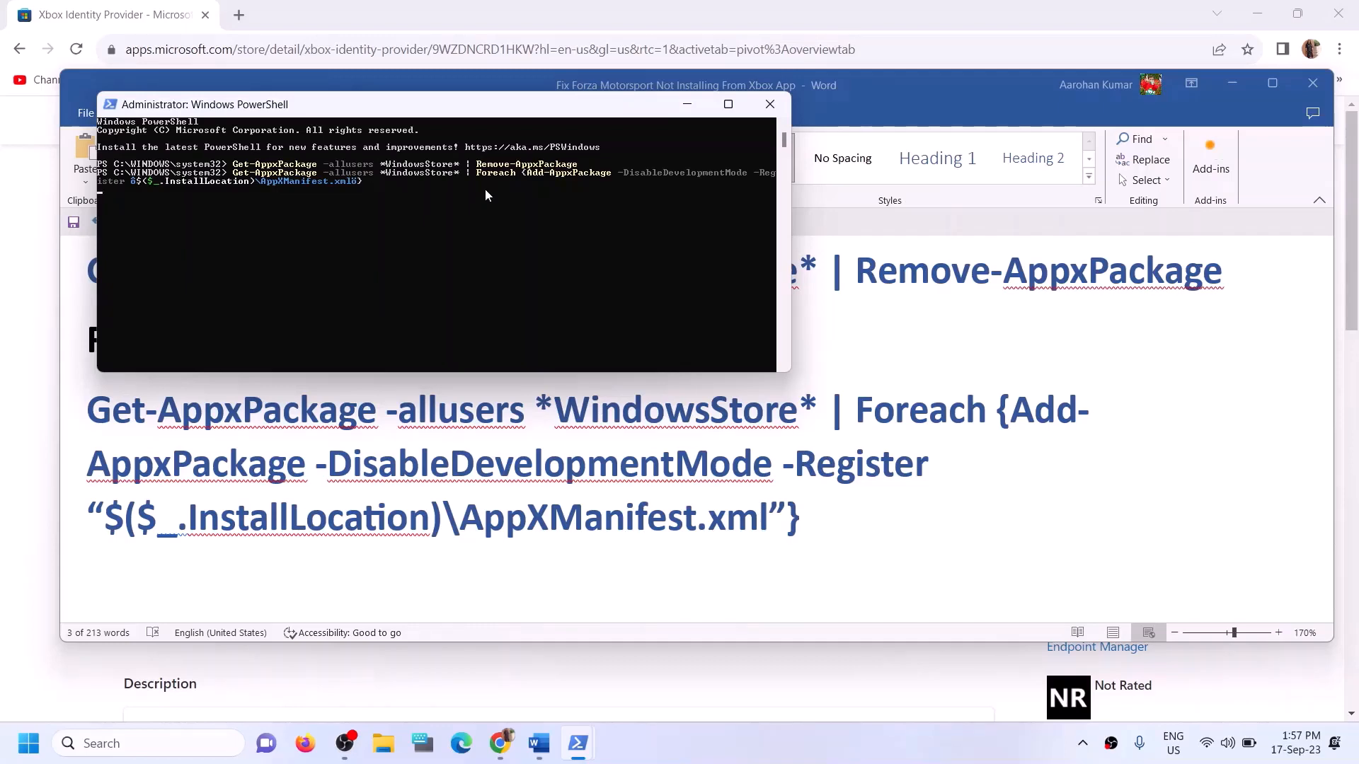
key(Return)
click(133, 745)
text(st)
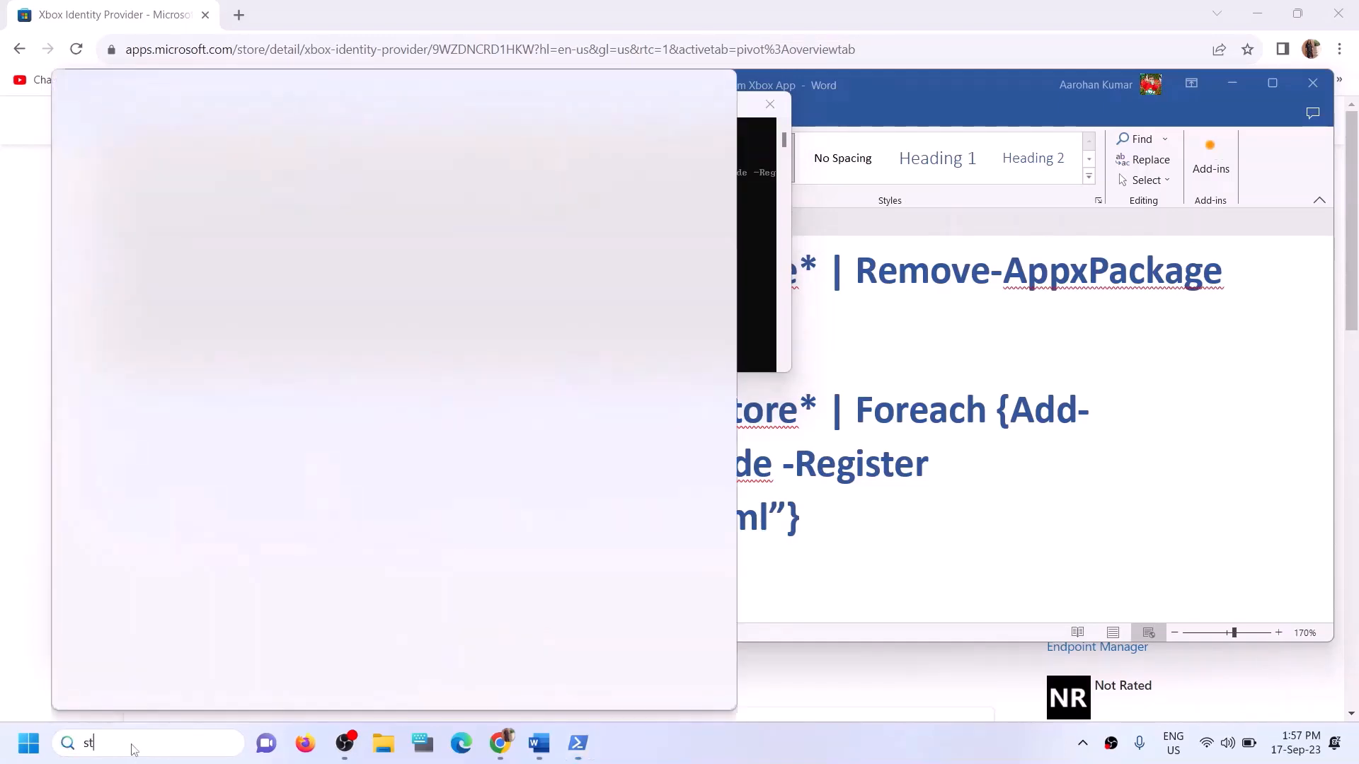
text(ore)
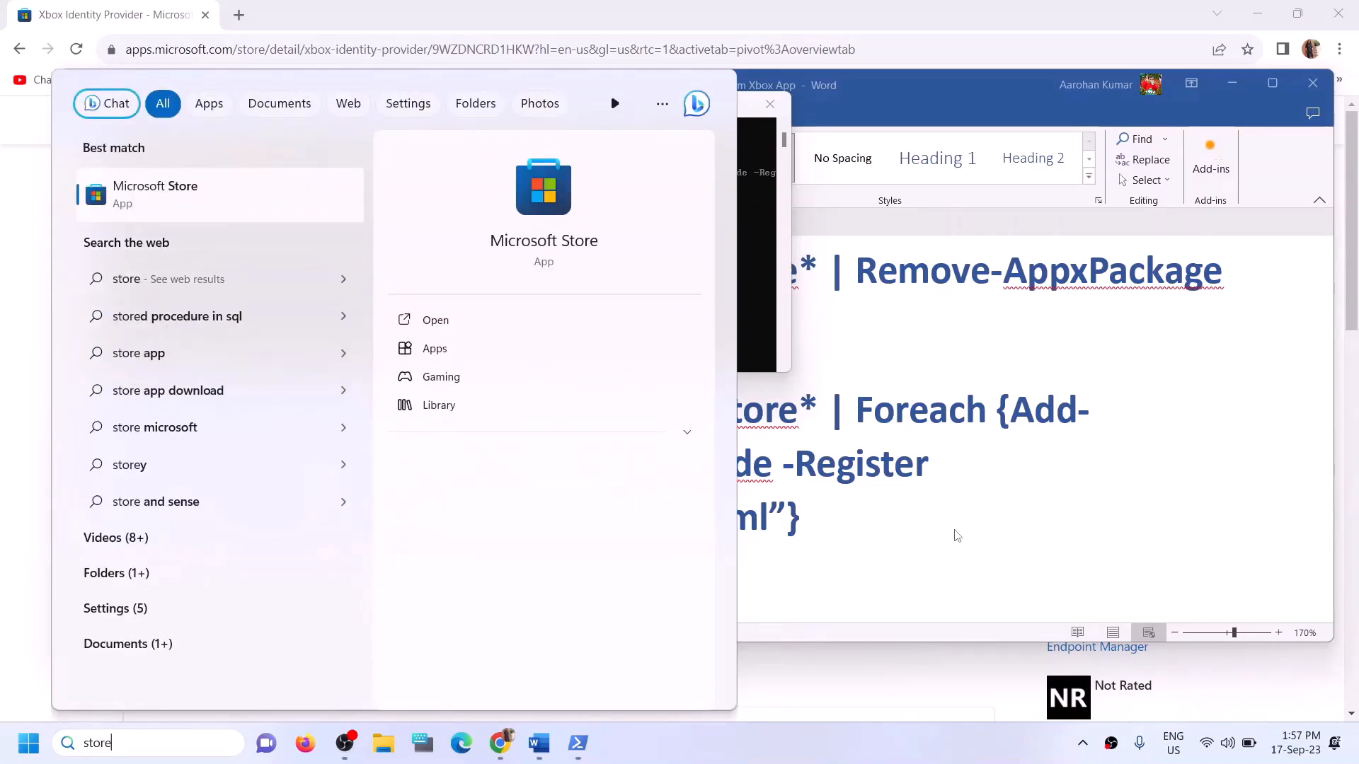
click(885, 511)
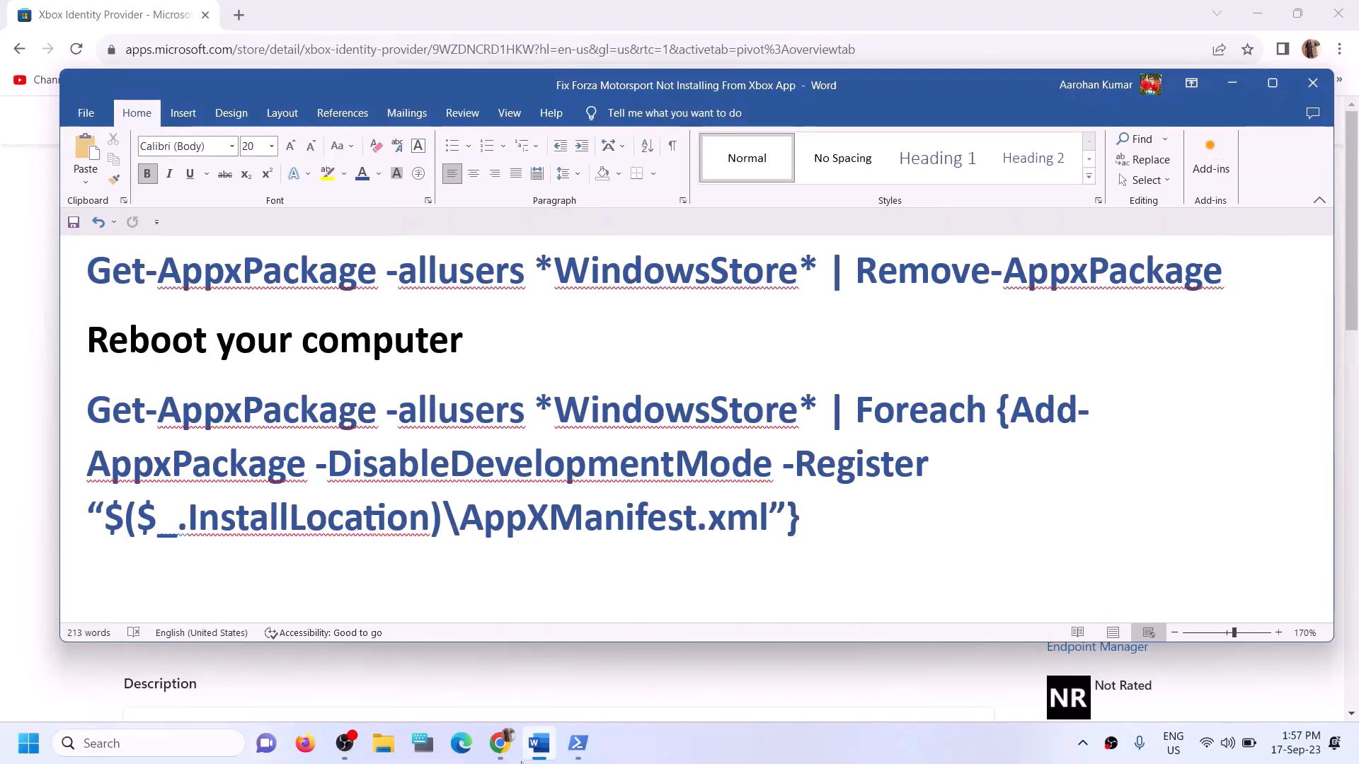
Step: Search Windows for "store" and open the reinstalled Microsoft Store
click(165, 742)
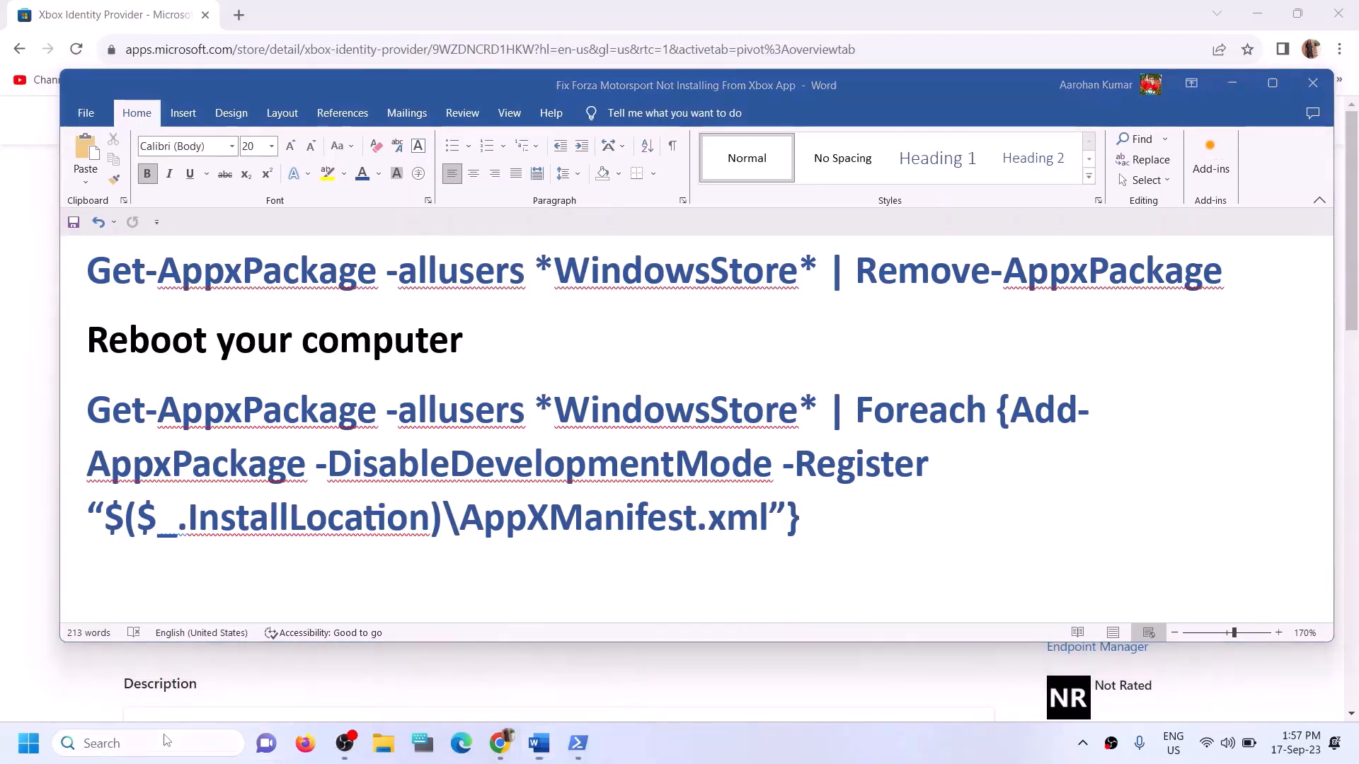
text(store)
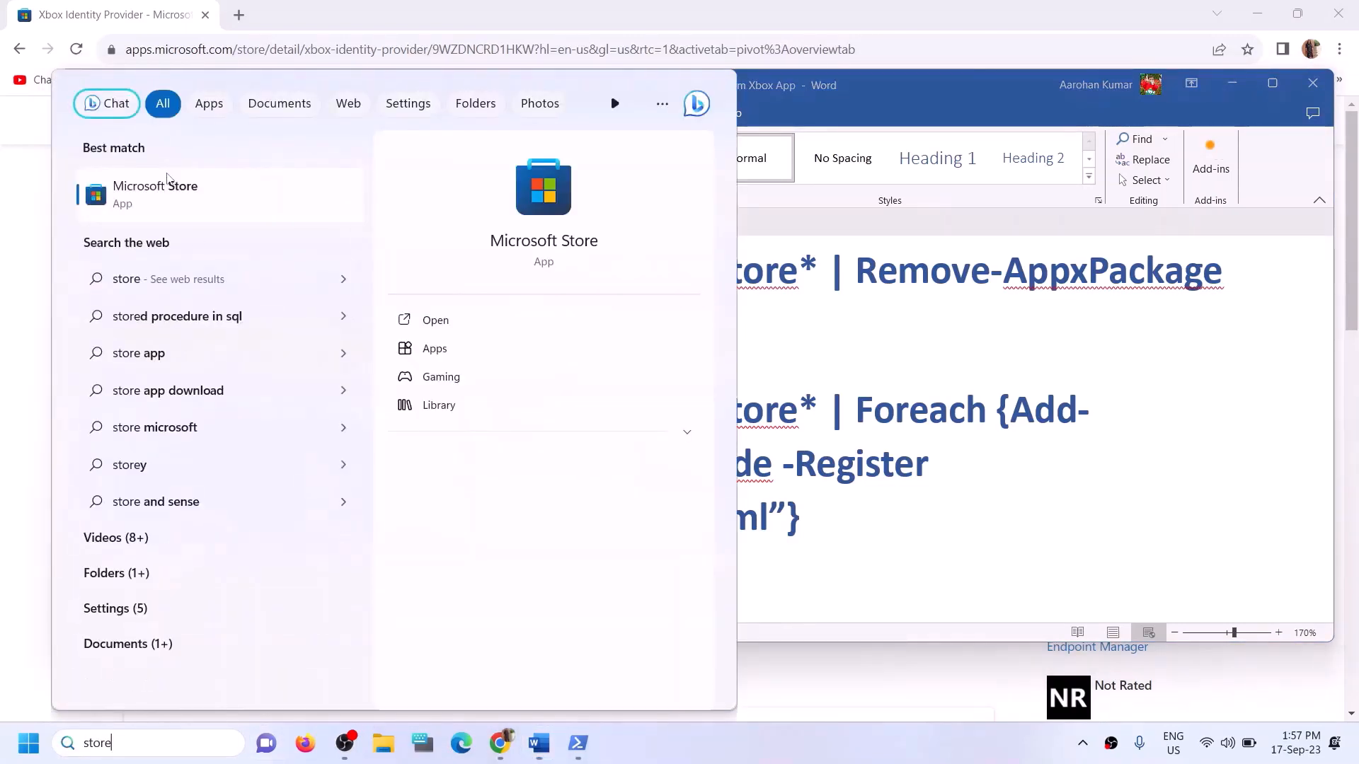
click(566, 191)
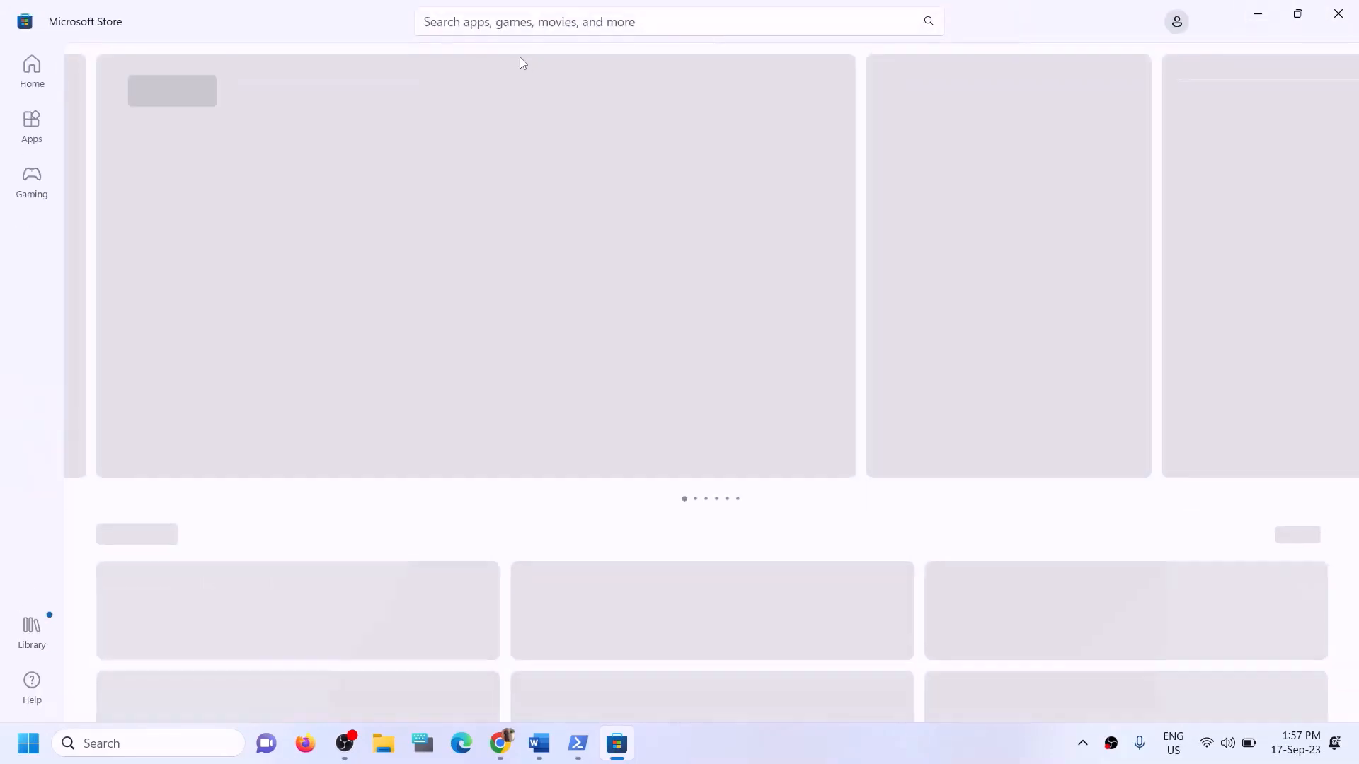
Step: Search the Store for "xbox", open the Xbox app's page and start installing it
click(490, 22)
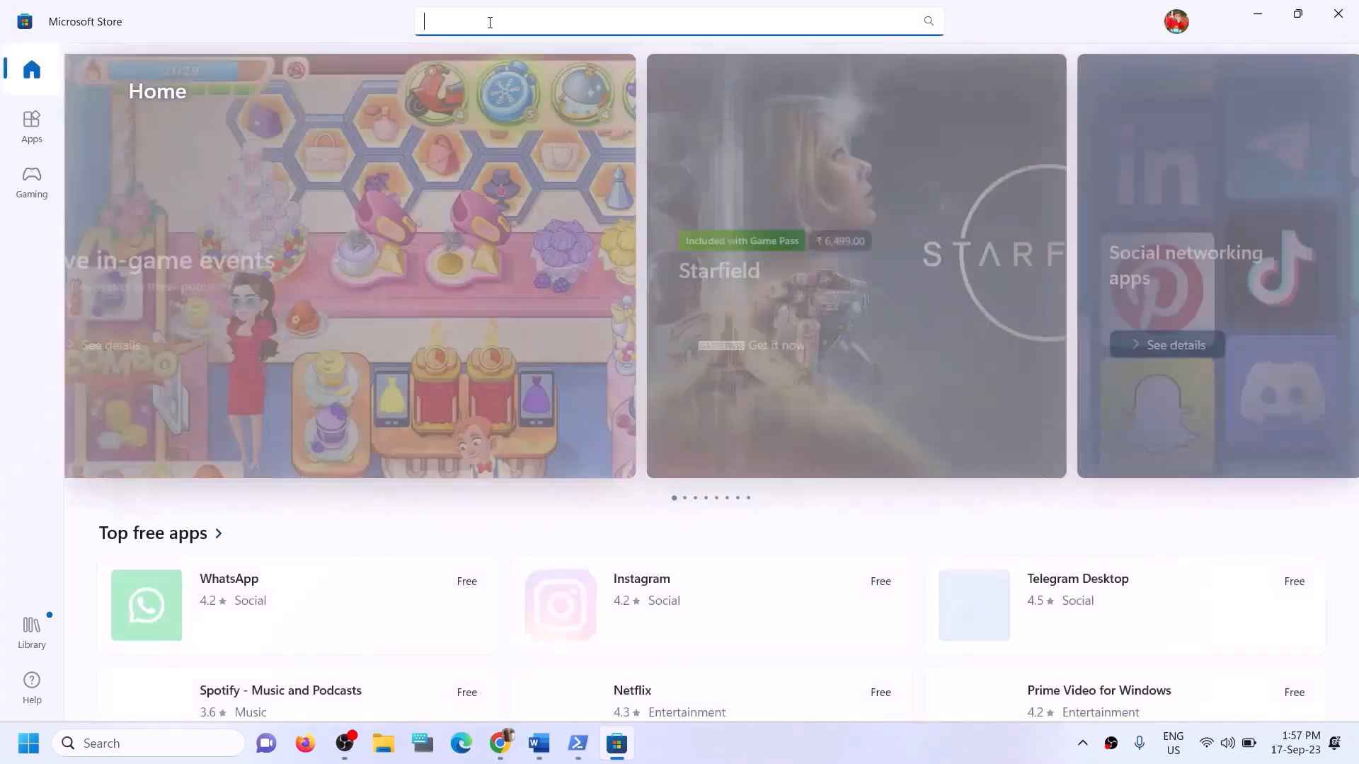
text(xbox)
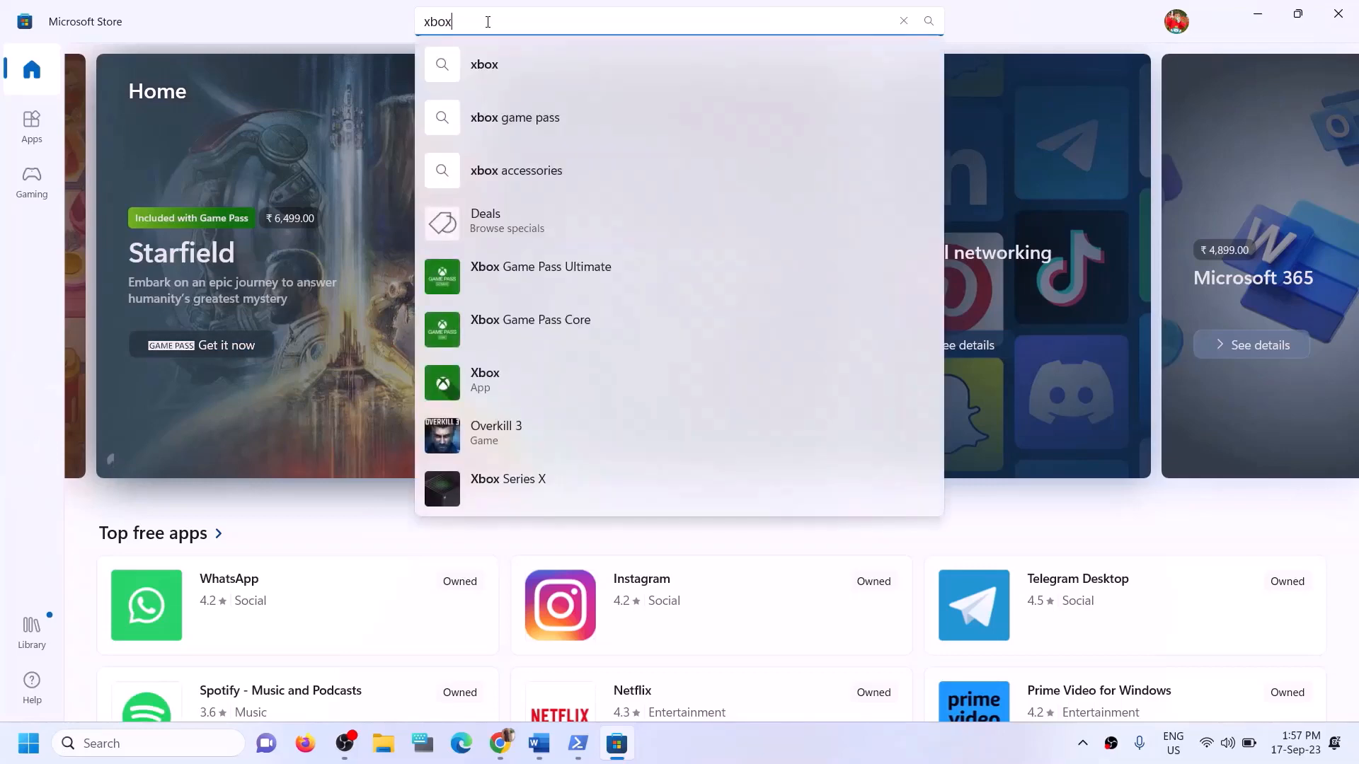
click(499, 372)
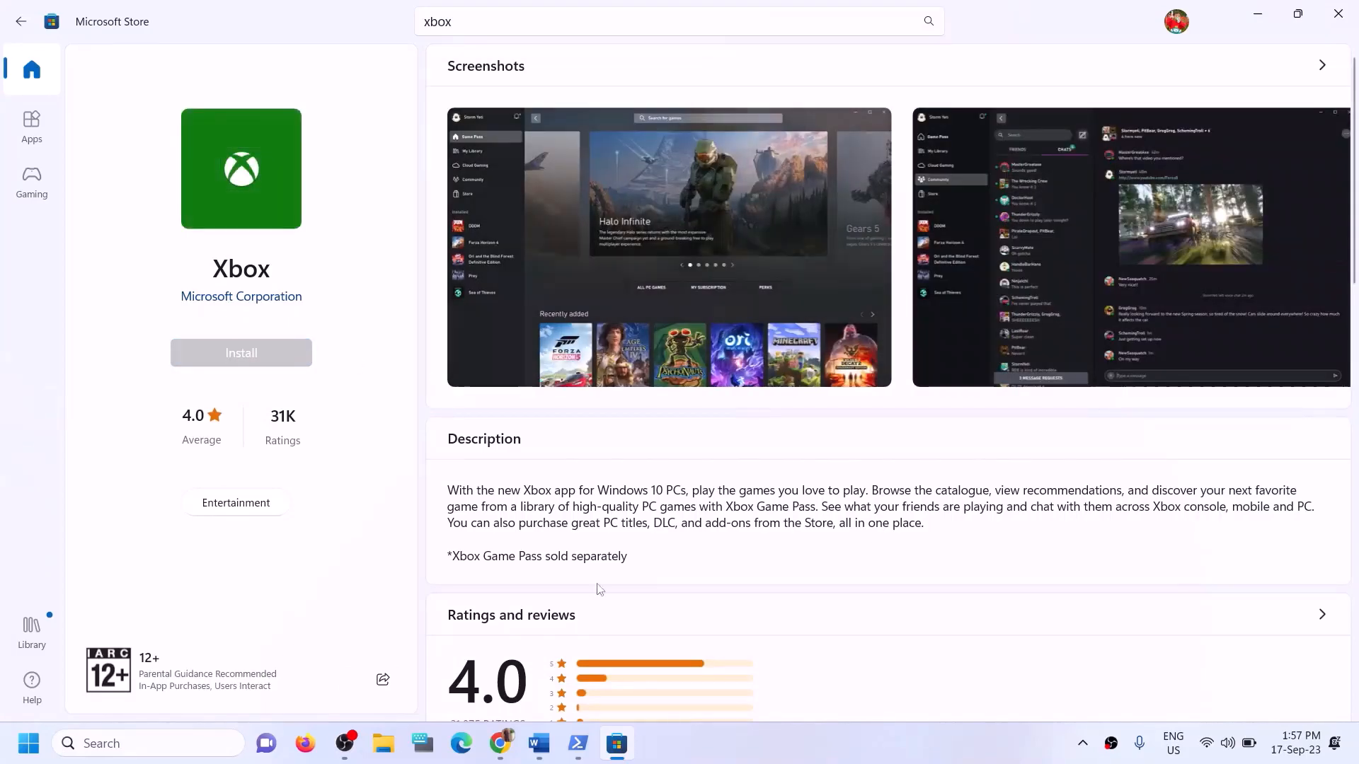
click(577, 504)
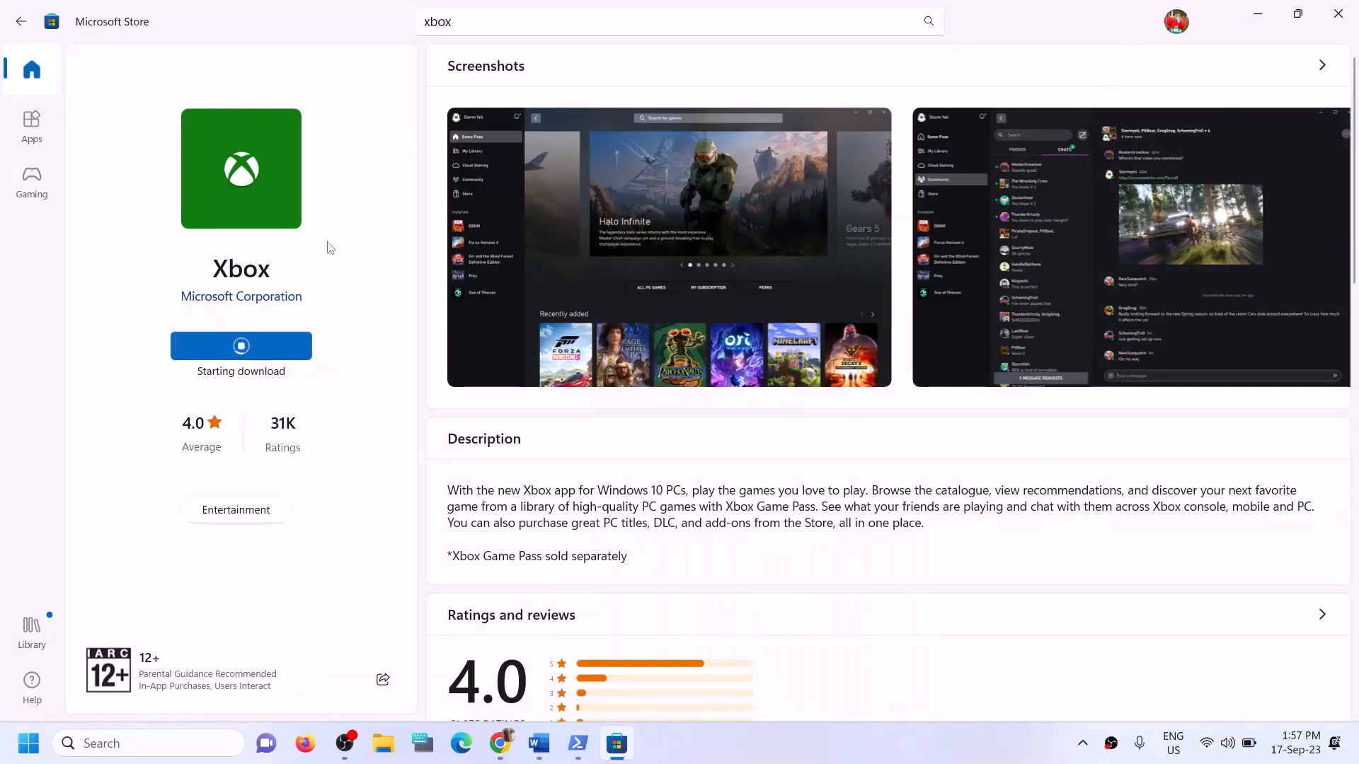
Step: Return to the Word instructions and review Step 12 on installing to another drive and renaming the WpSystem and WindowsApps folders
click(539, 743)
scroll(429, 489, down, 3)
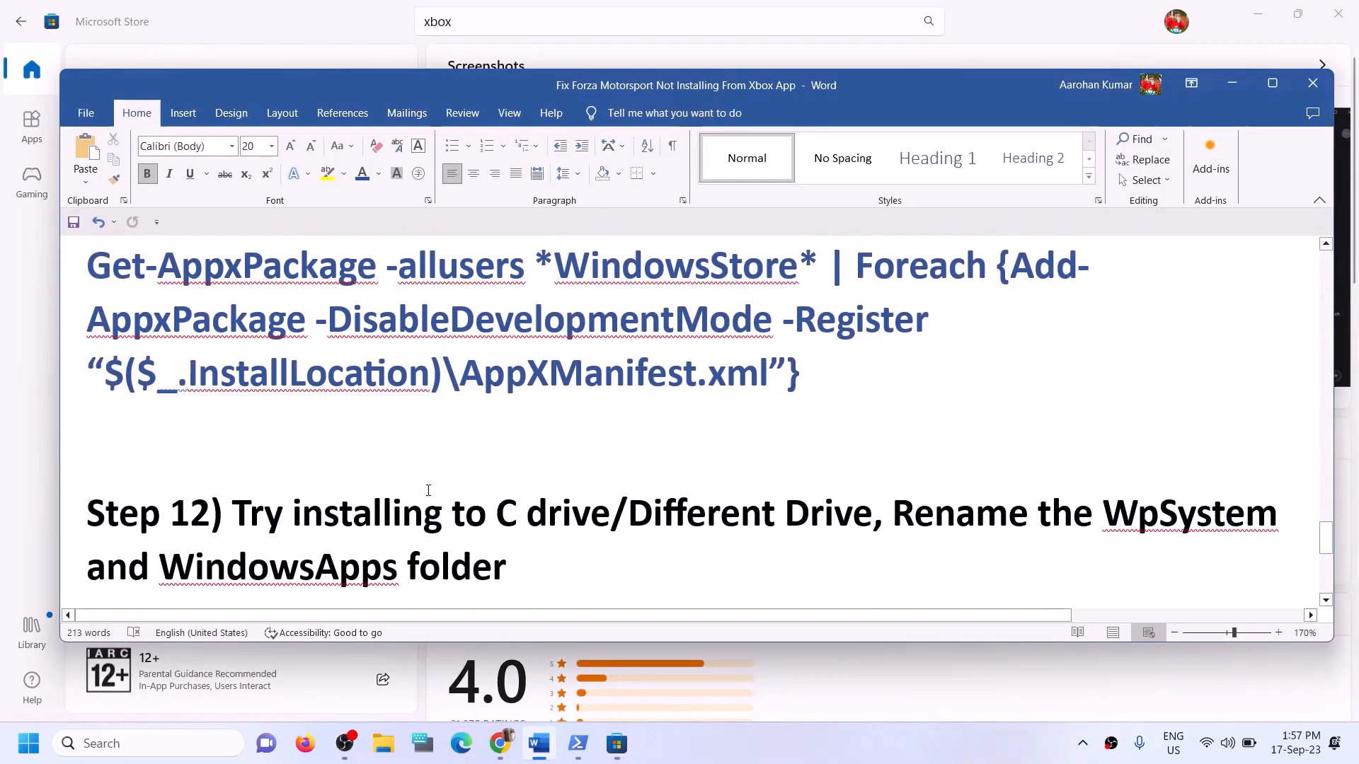
drag(234, 439, 585, 445)
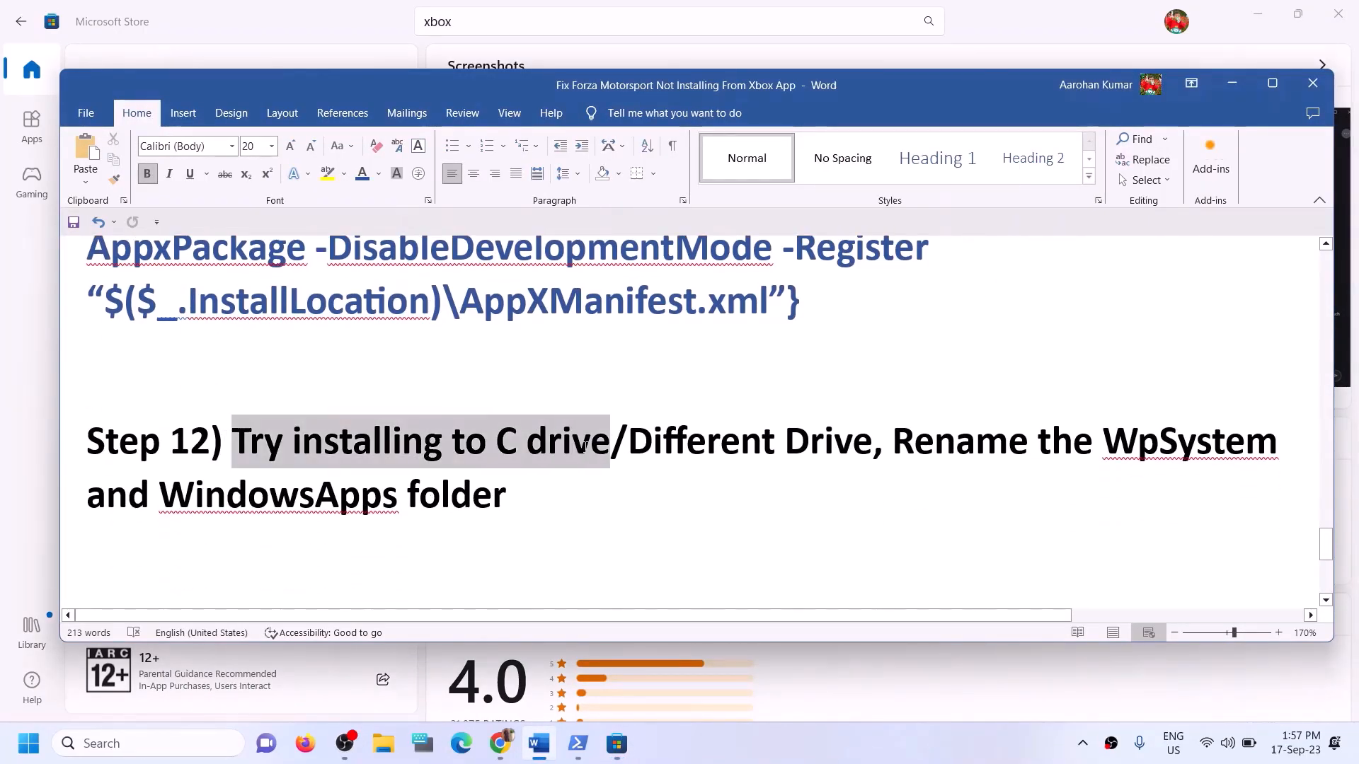
click(654, 450)
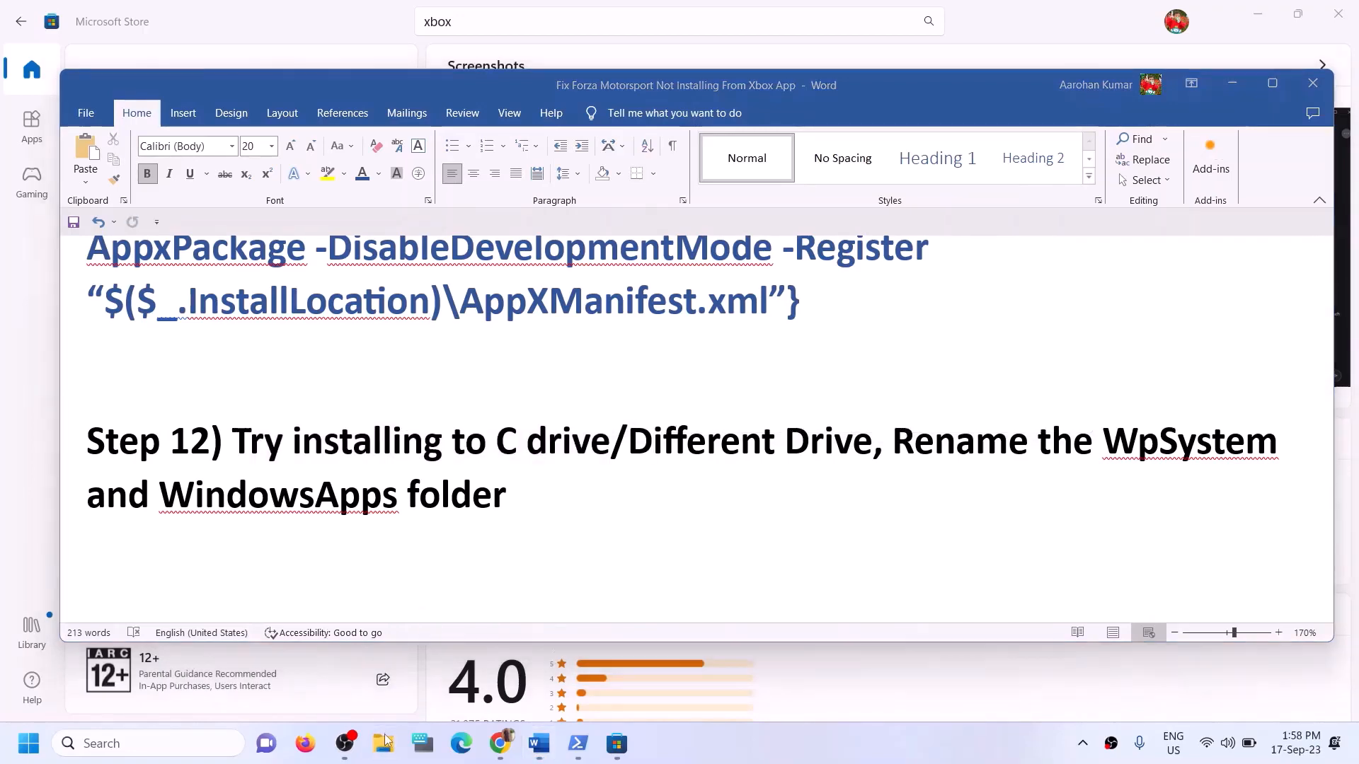
key(super+e)
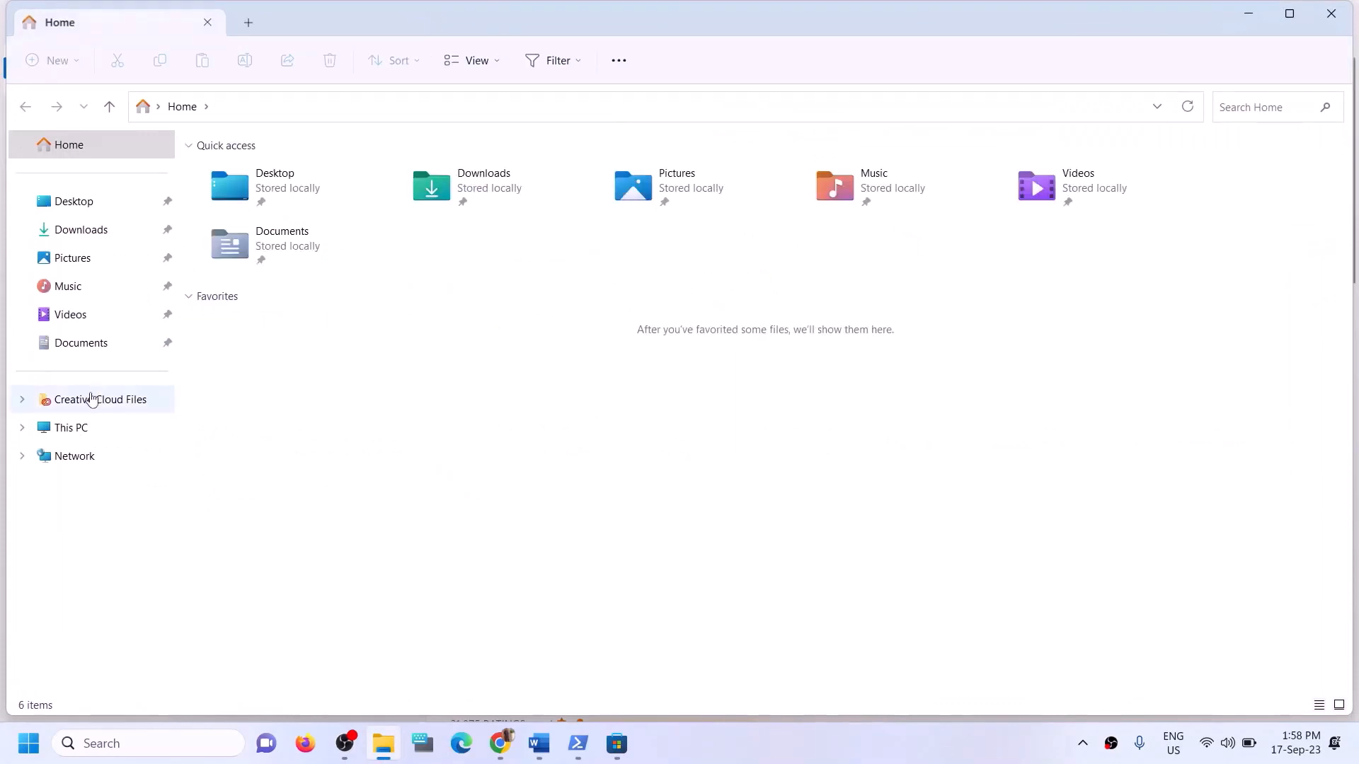
click(1331, 13)
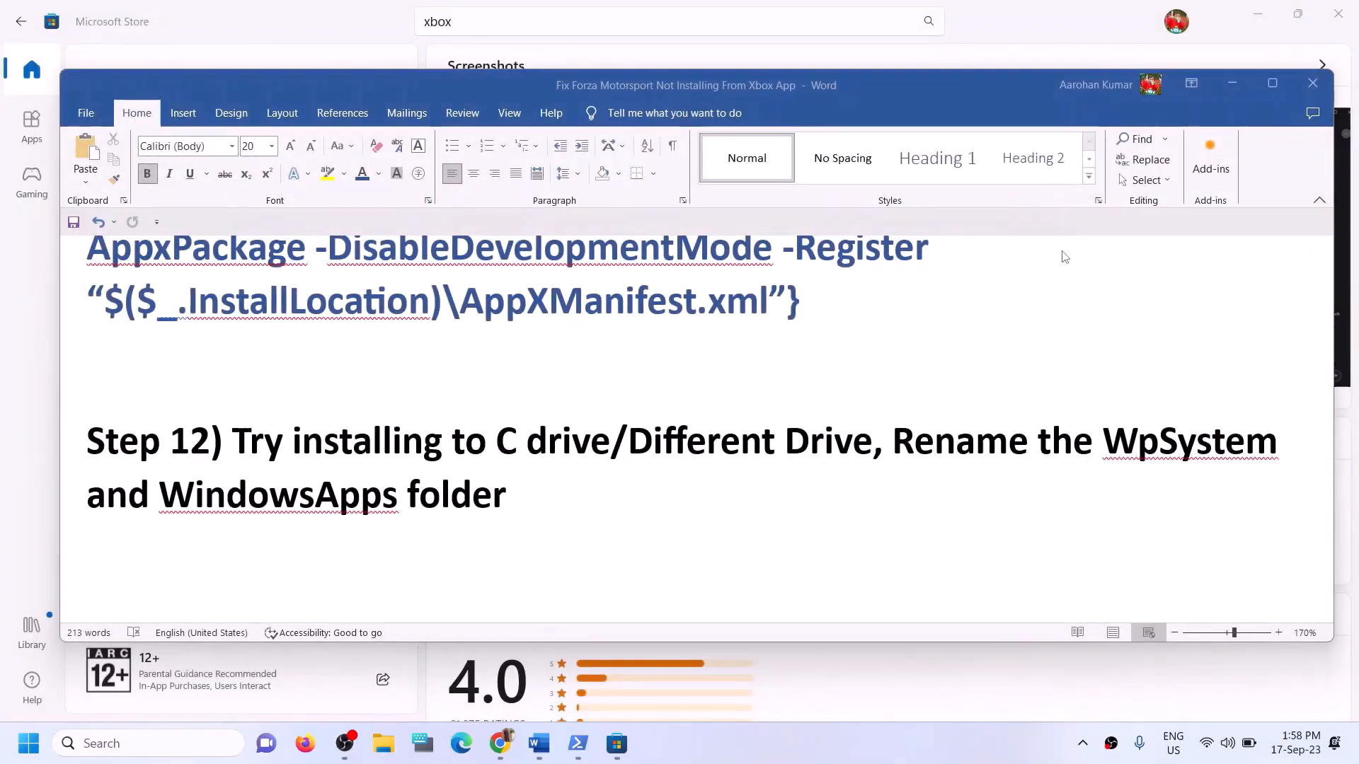
Step: Switch to Windows Settings and open the Installed apps list in the Apps section
key(super+i)
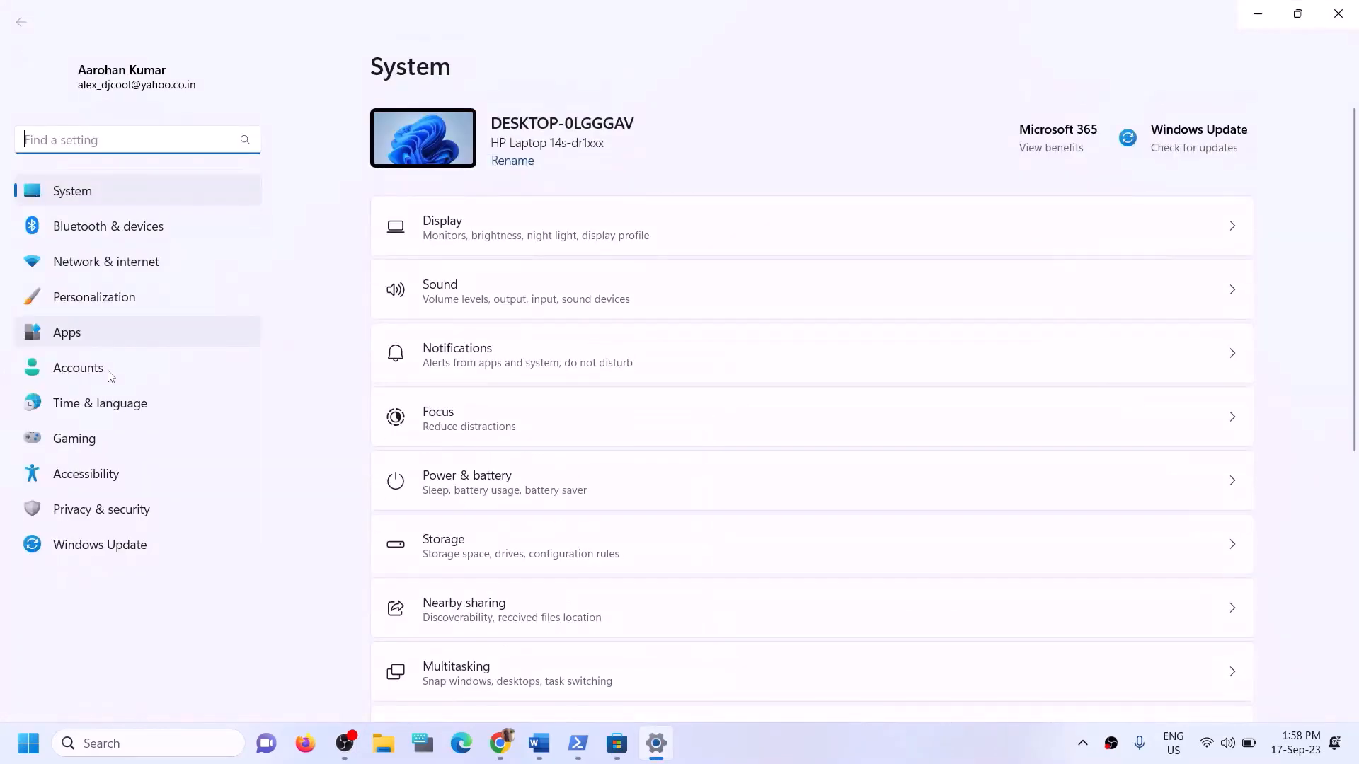
click(96, 344)
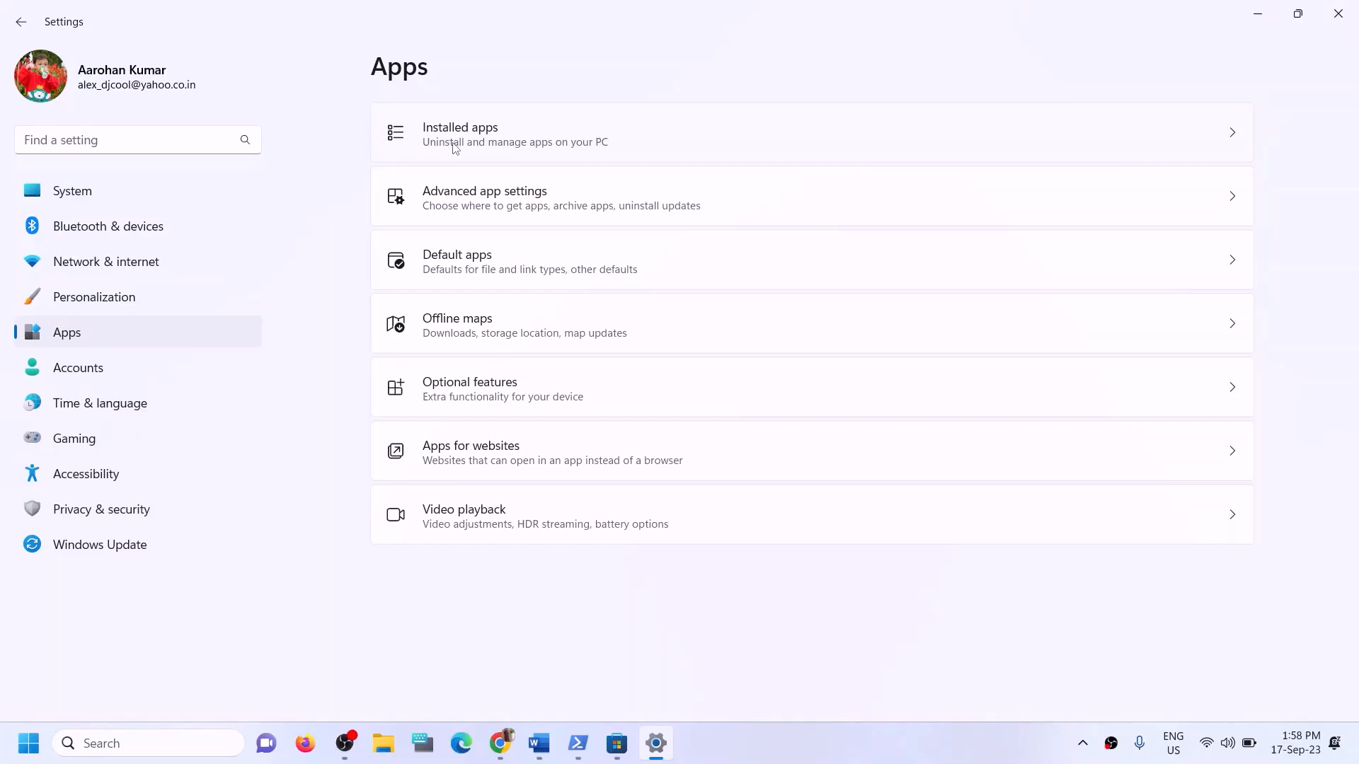
click(516, 209)
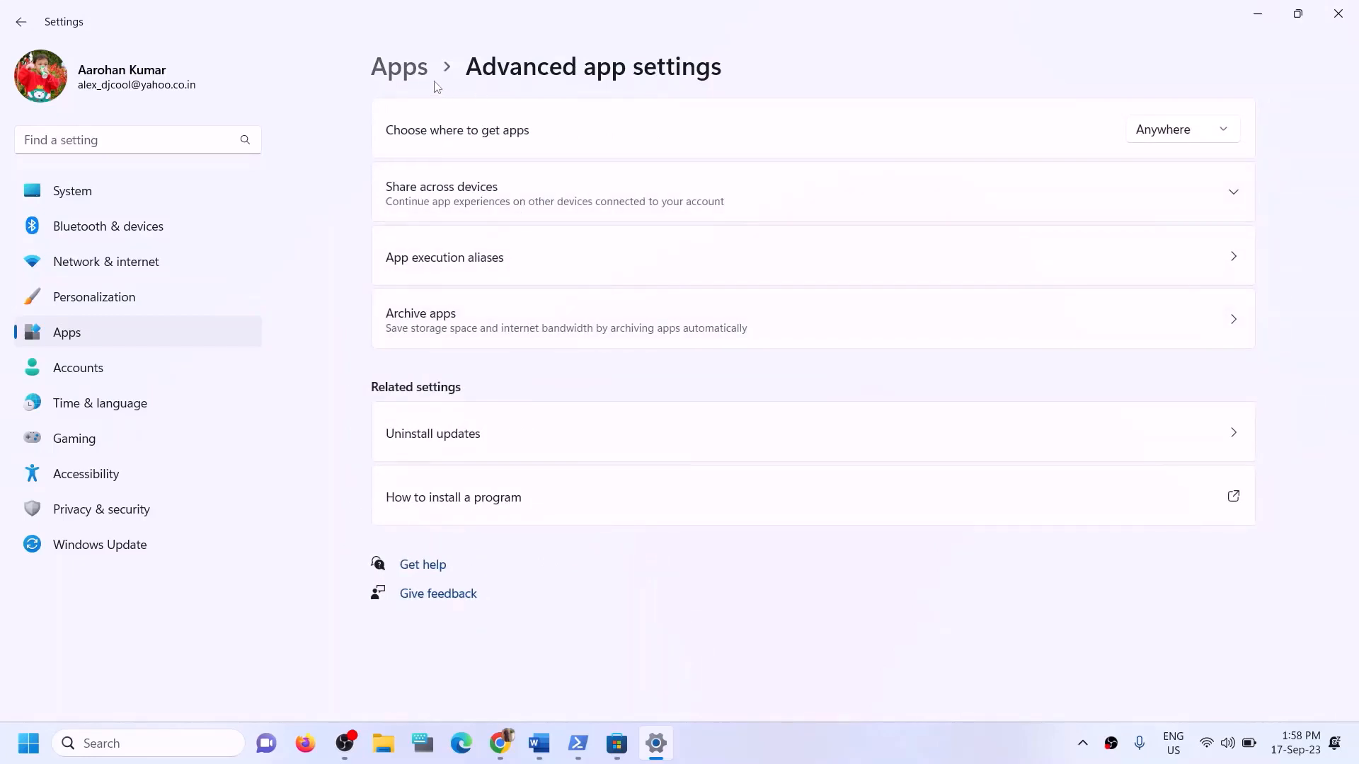
click(403, 71)
click(449, 141)
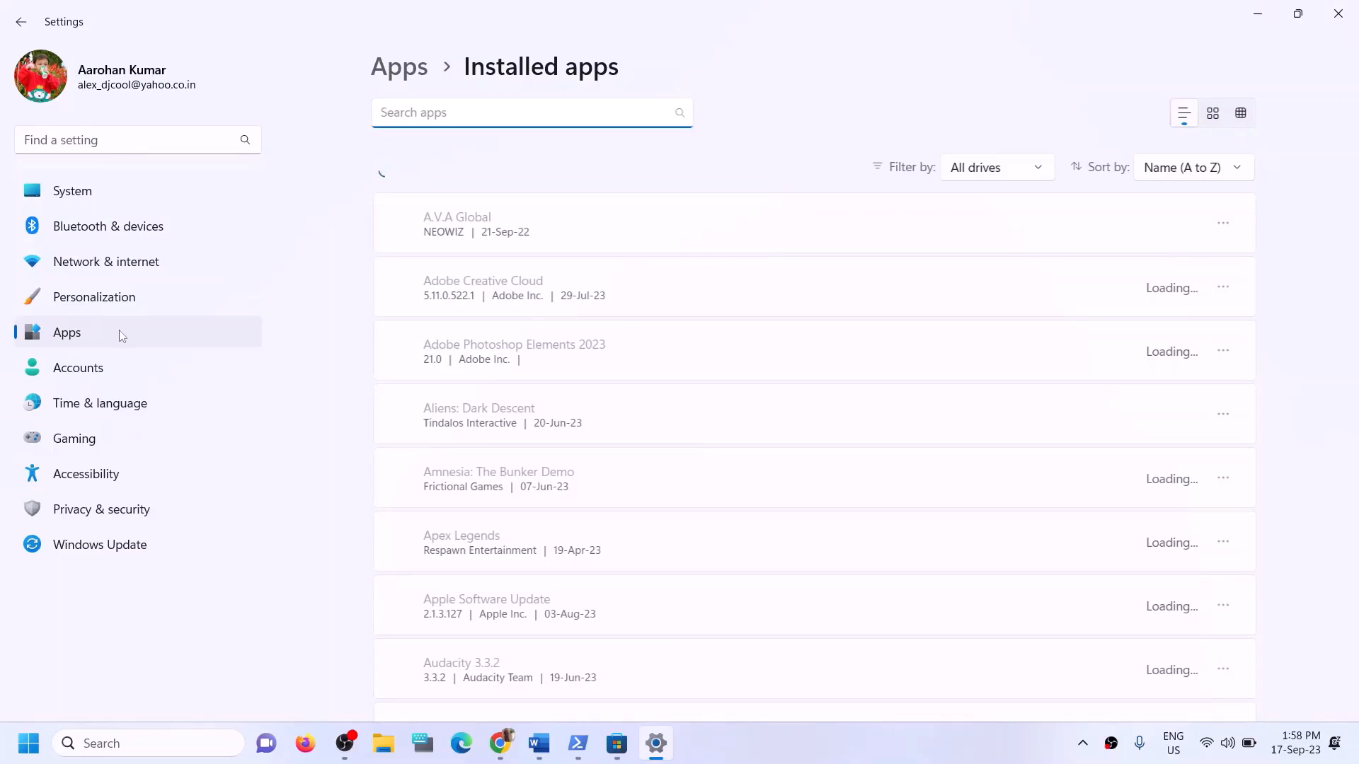
Step: Open the setting for where new content is saved, within the system's advanced storage settings
click(75, 194)
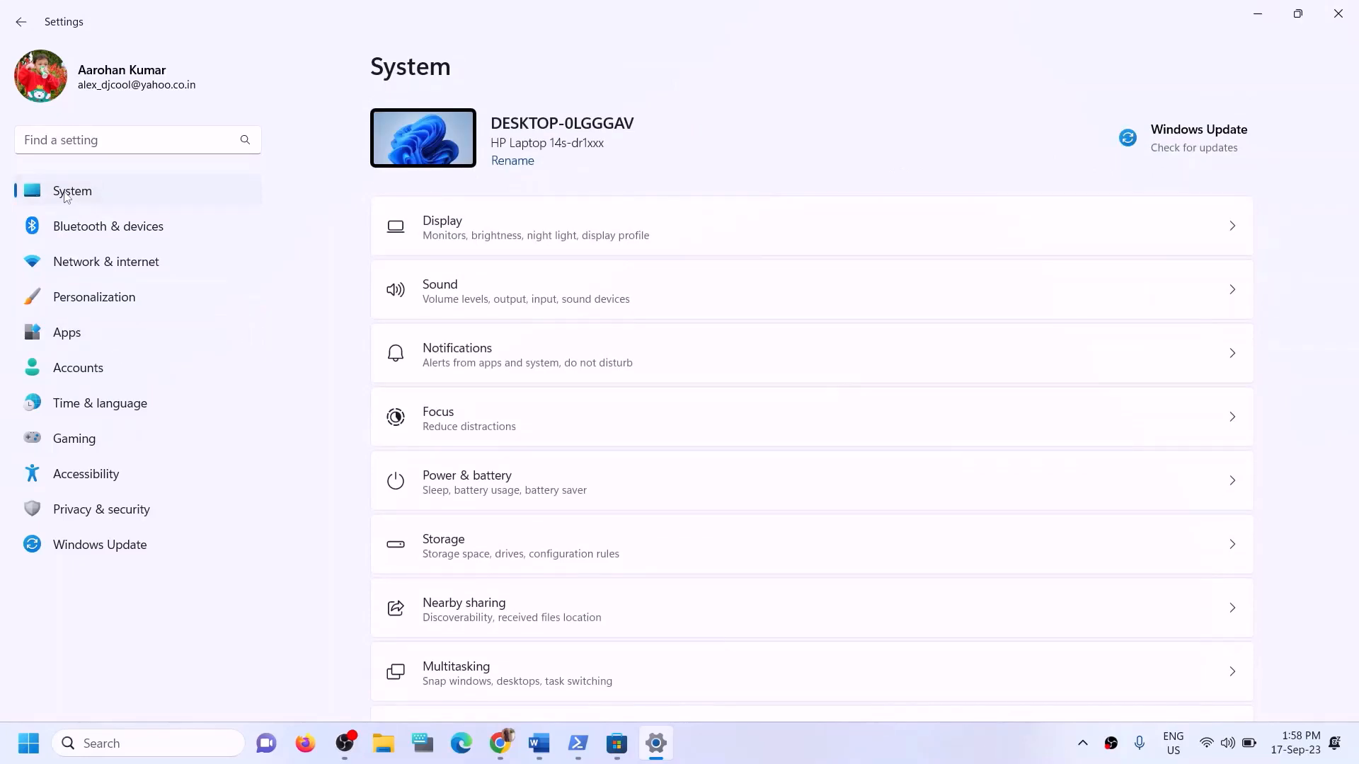
scroll(476, 425, down, 4)
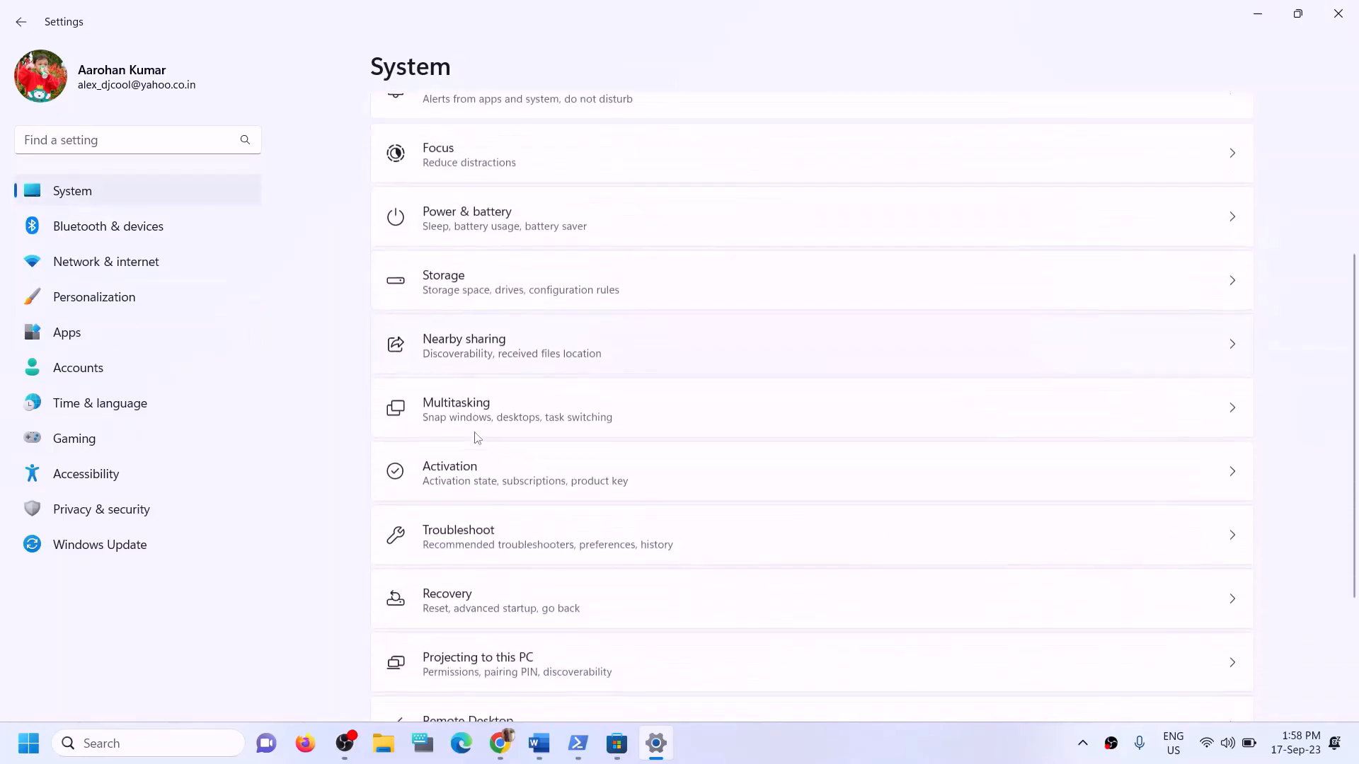
click(485, 265)
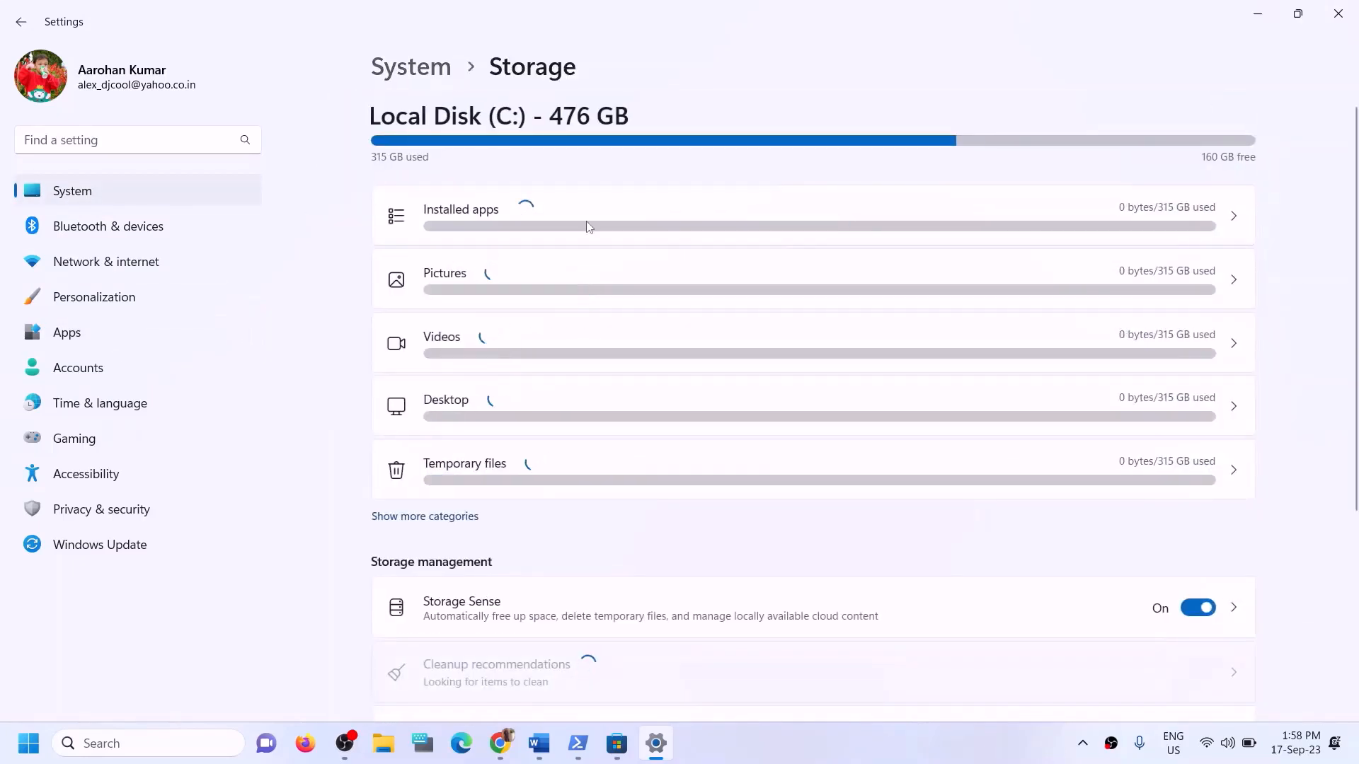
scroll(604, 409, down, 4)
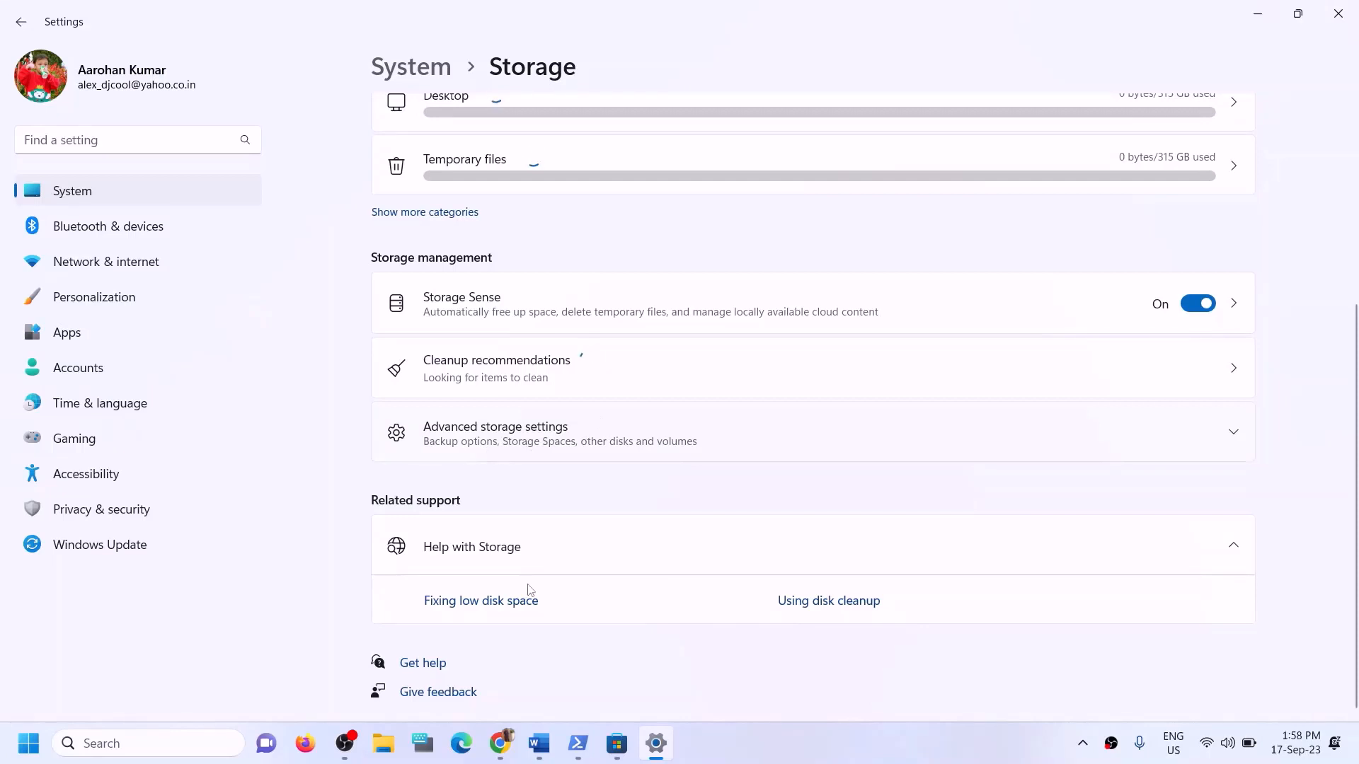
click(521, 431)
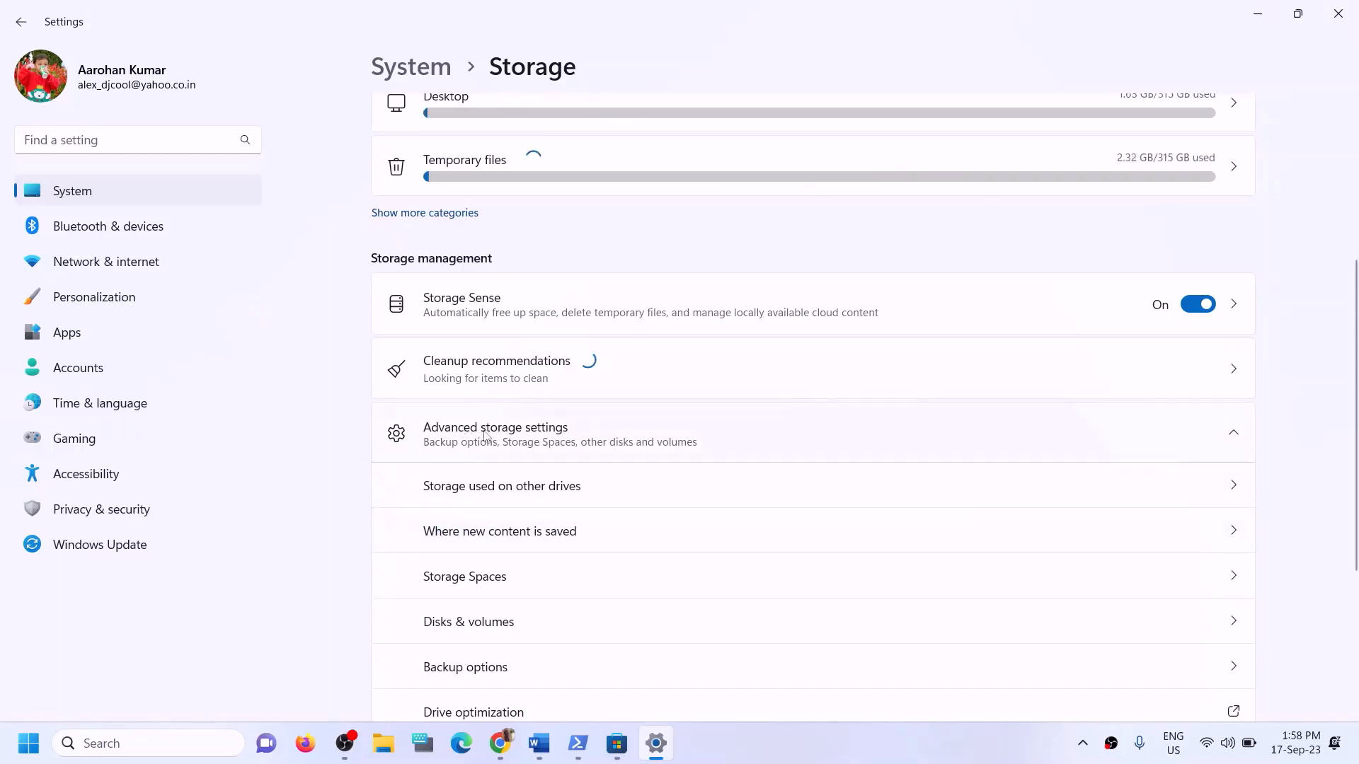
scroll(538, 465, down, 2)
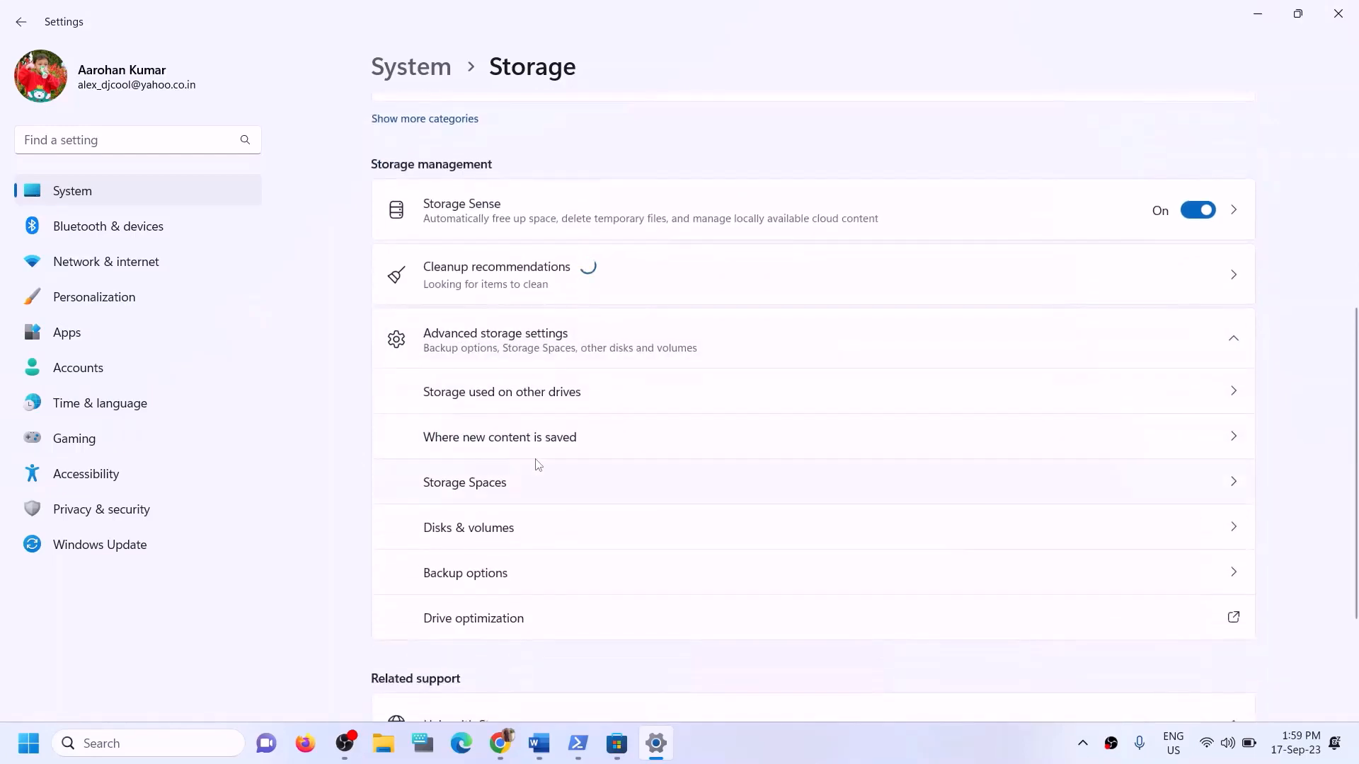
click(489, 443)
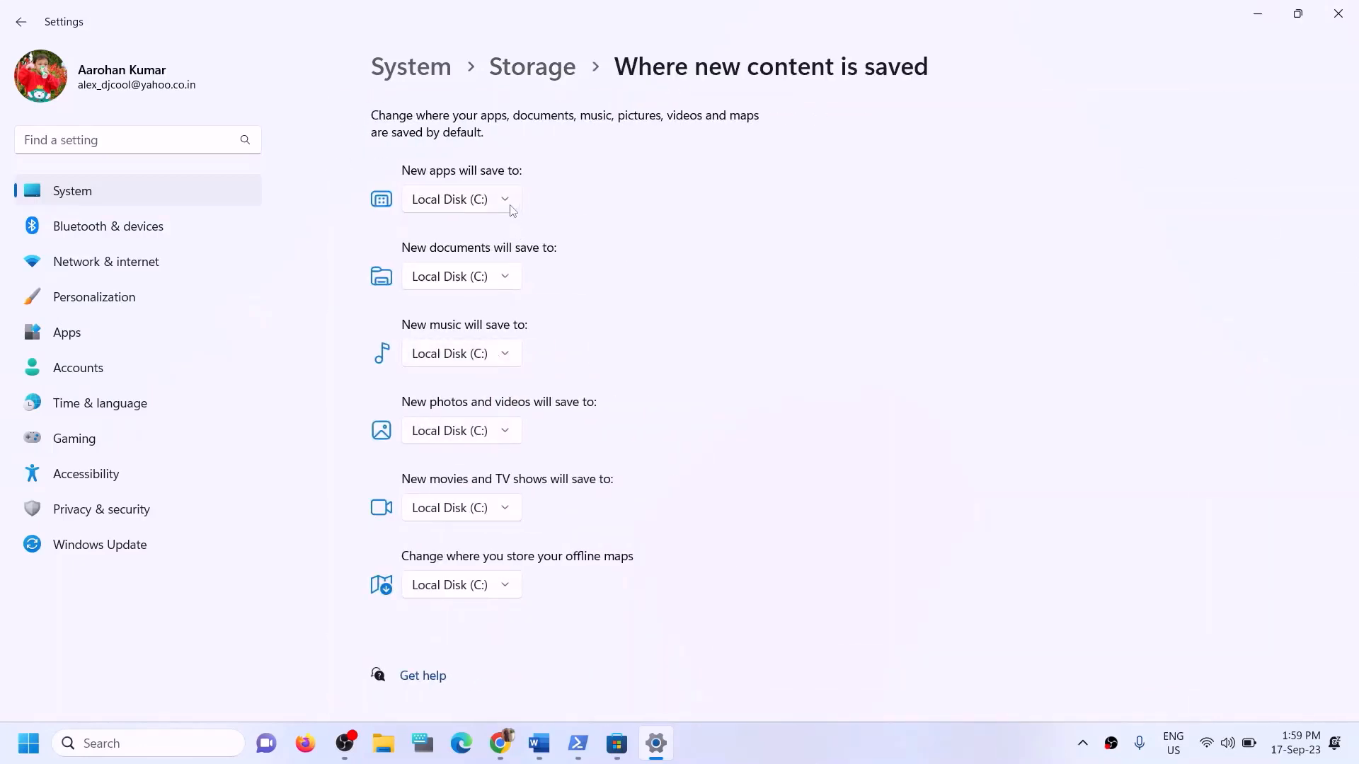
Step: Check which drives are offered for saving new apps, referring back to the C drive advice in Word's Step 12
click(510, 205)
click(545, 180)
click(539, 743)
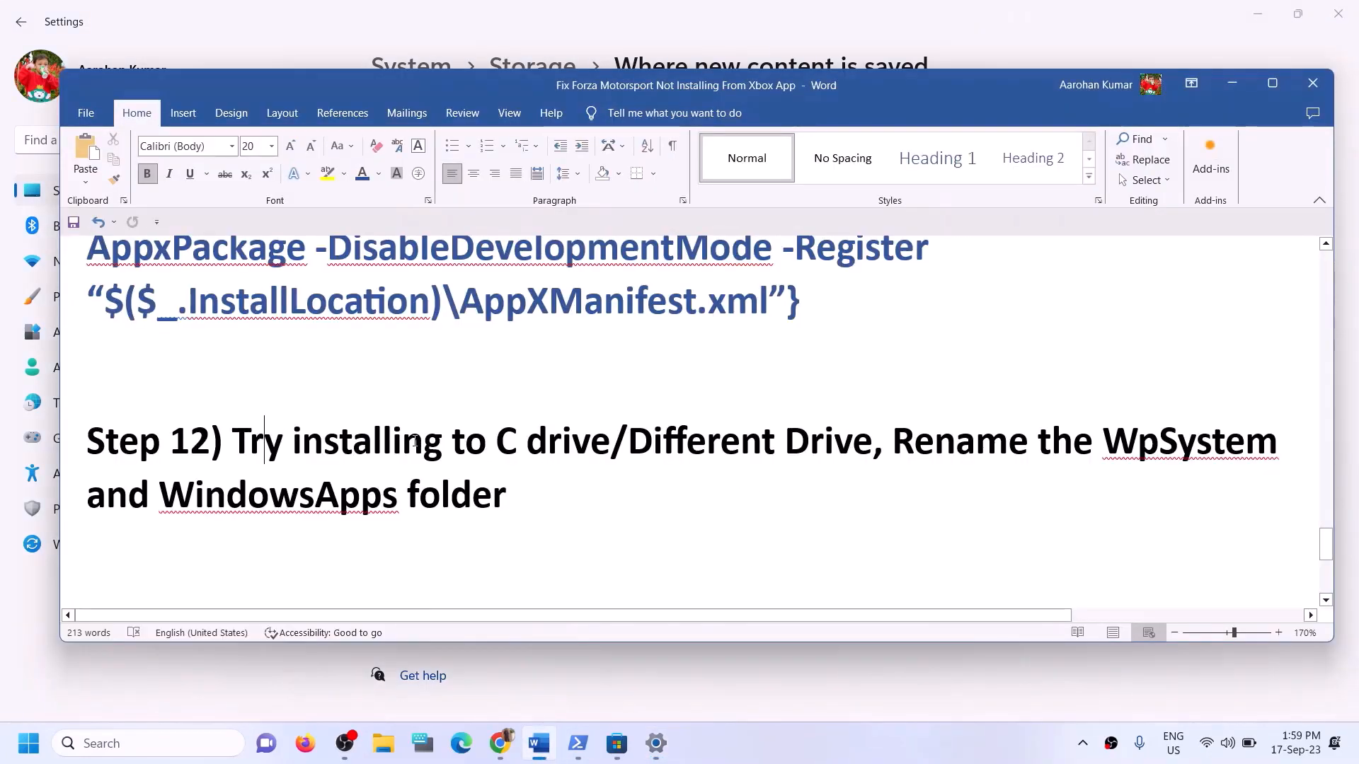
drag(261, 439, 609, 440)
click(1231, 84)
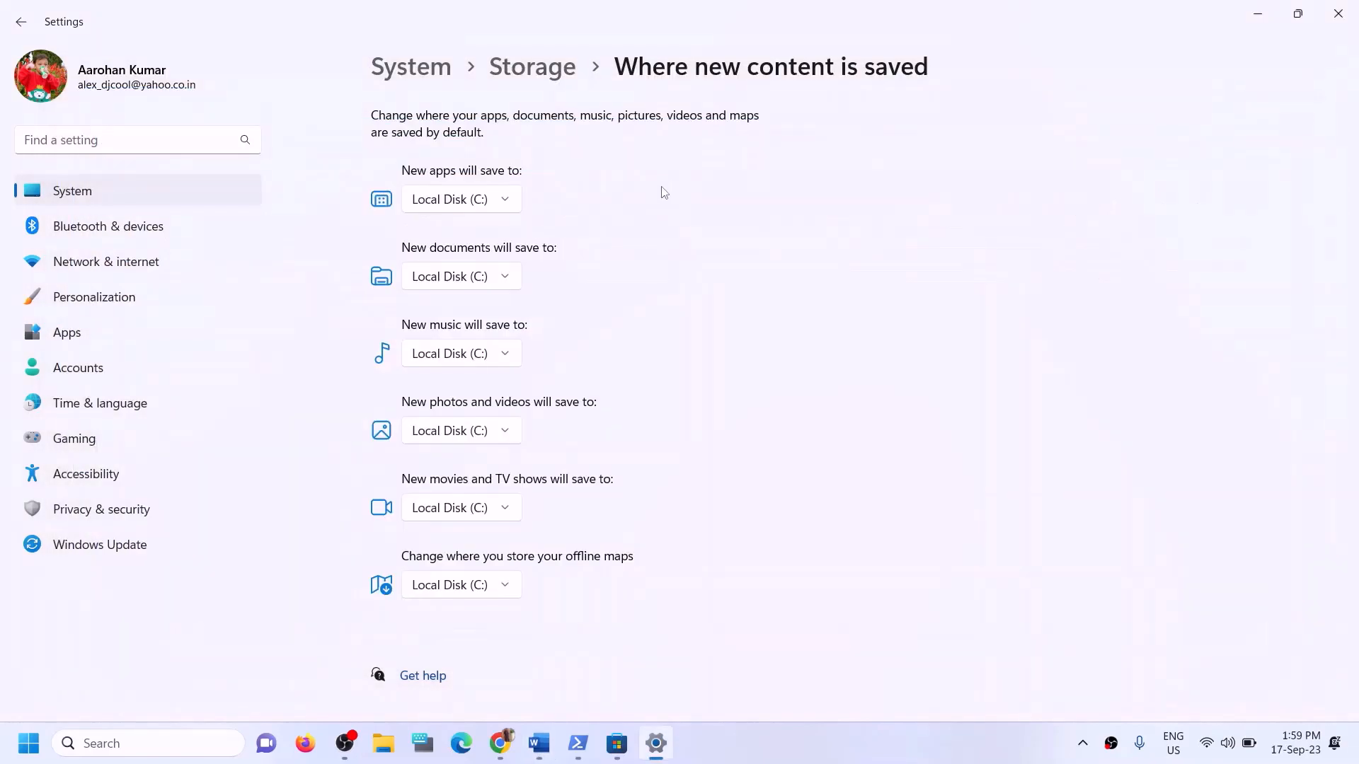
click(509, 202)
click(450, 205)
click(525, 207)
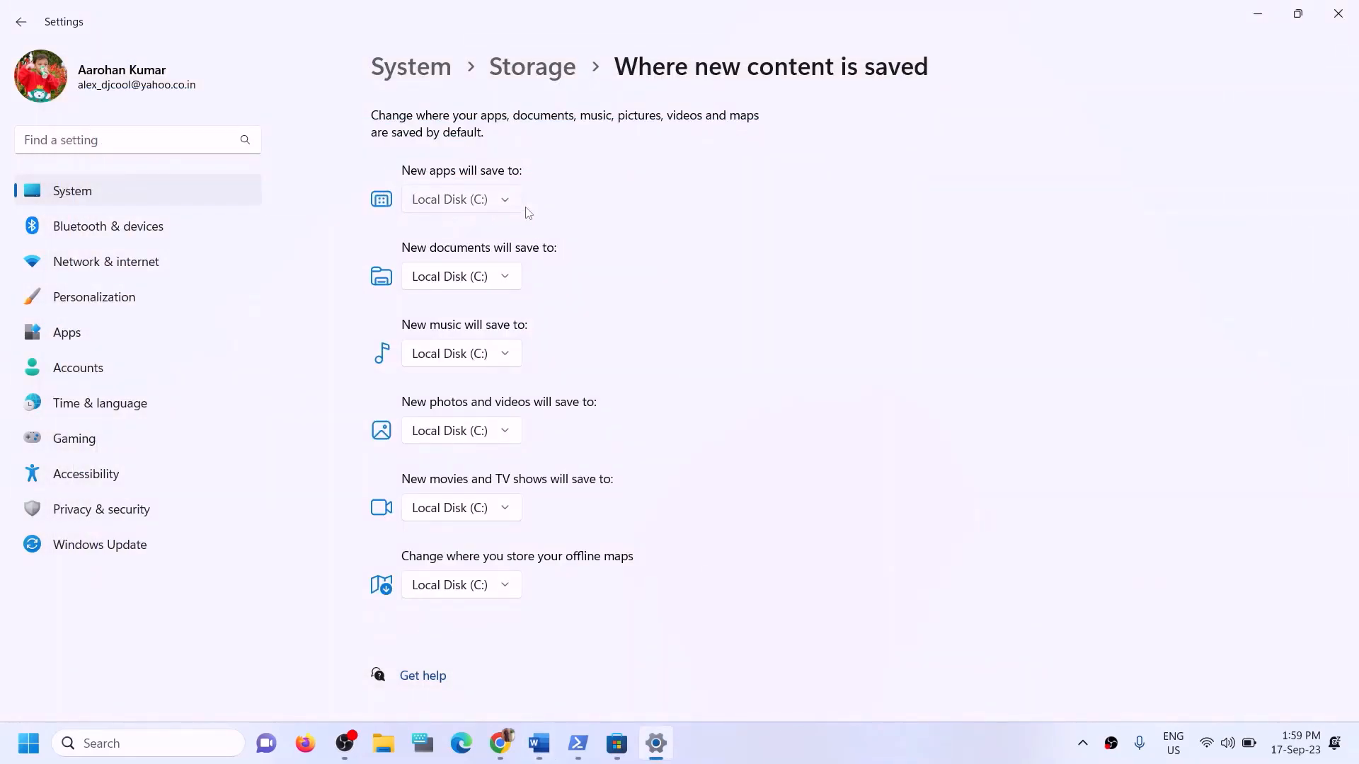
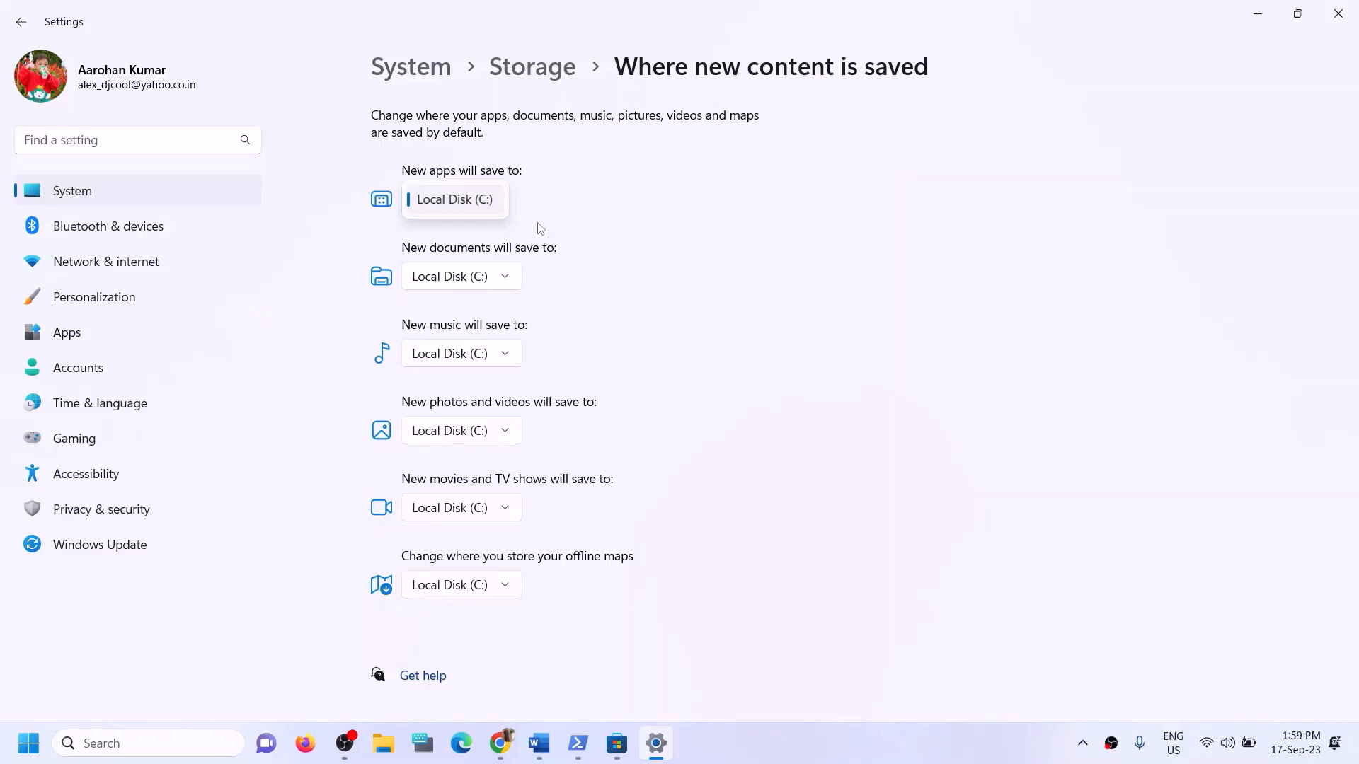
click(573, 220)
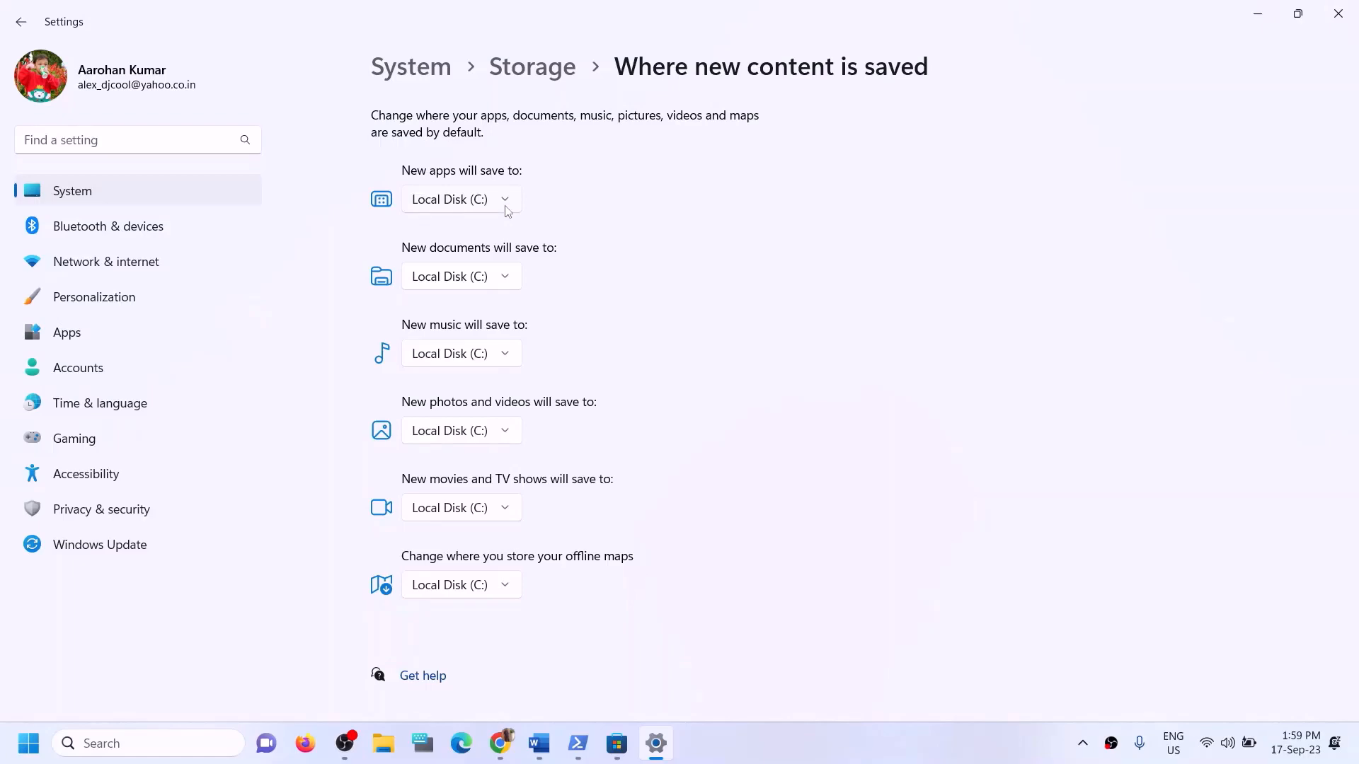
Step: Switch to Word and review Step 12's advice on installing to the C drive or a different drive, then return to Settings
click(540, 743)
click(590, 440)
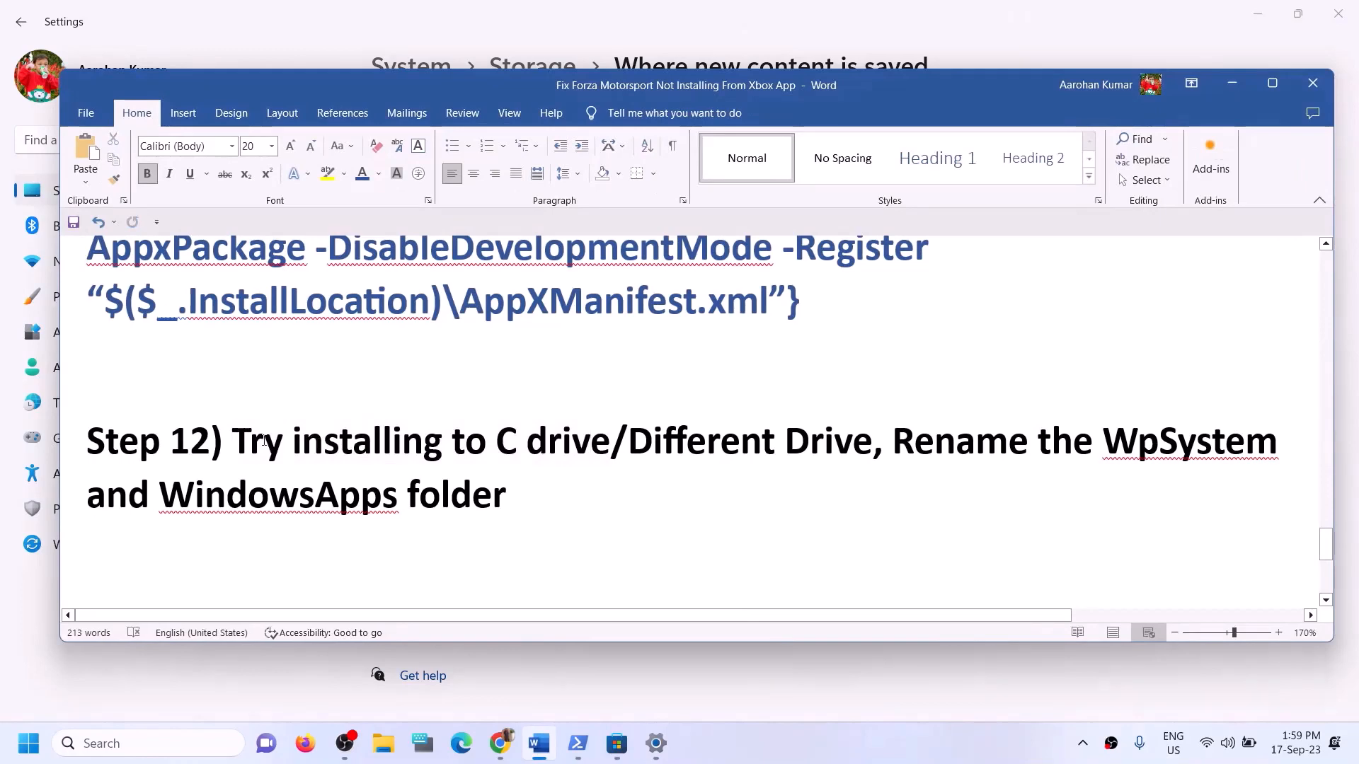
drag(264, 441, 607, 441)
click(509, 496)
drag(294, 441, 610, 445)
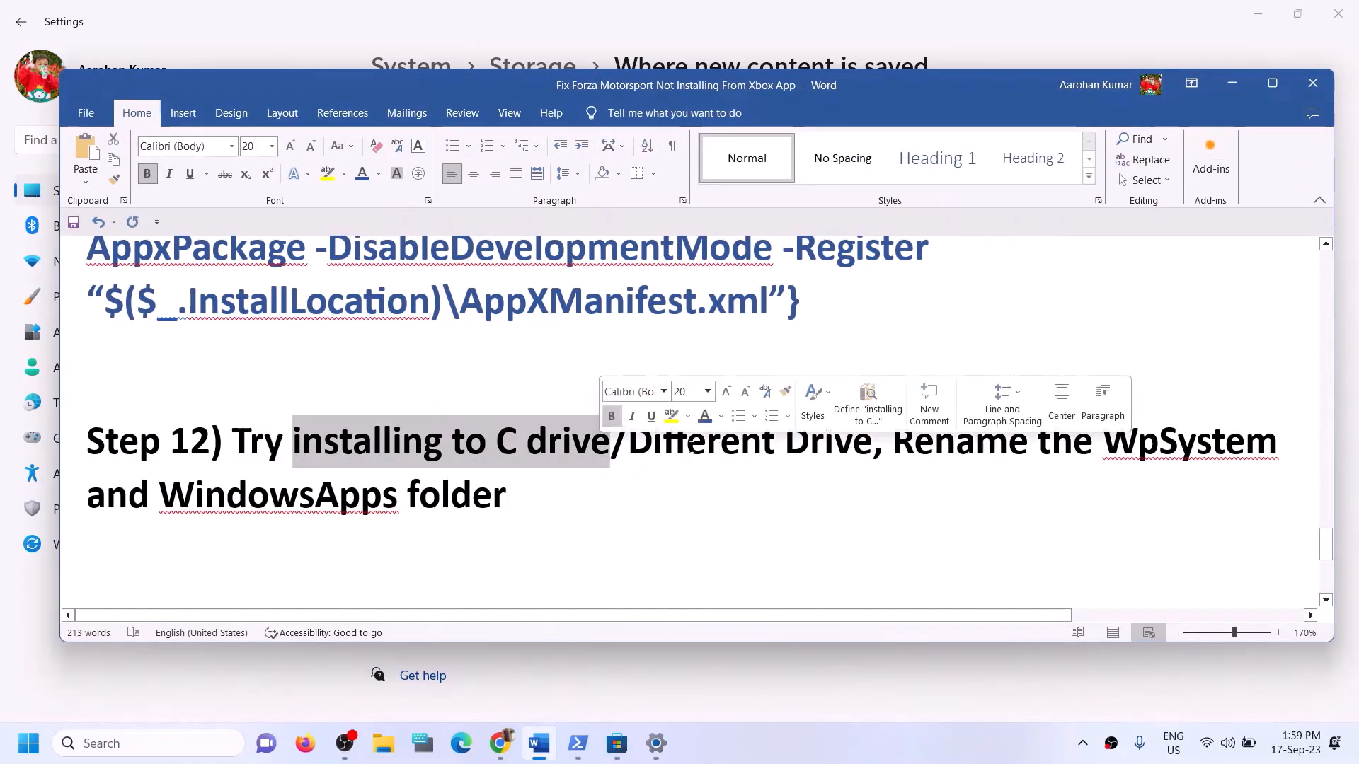
click(625, 460)
drag(627, 456, 852, 453)
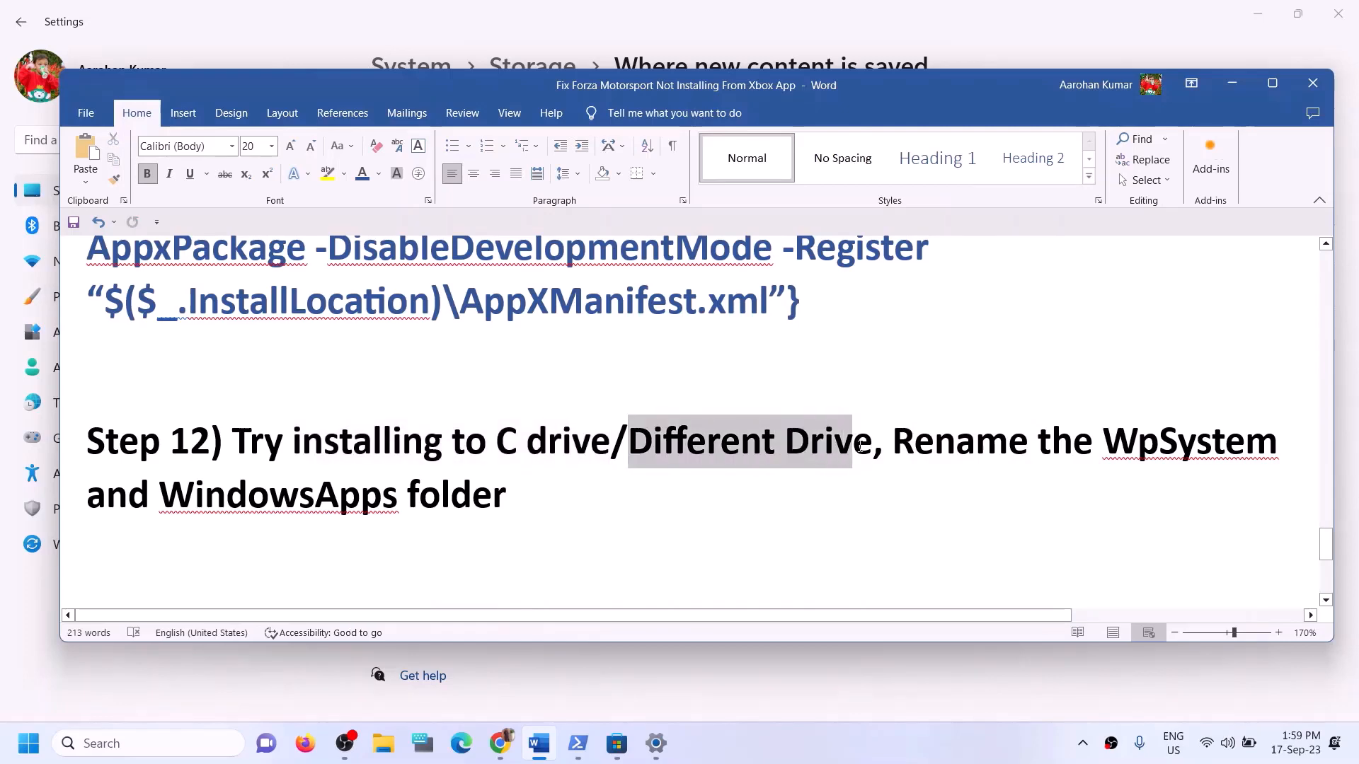
click(1229, 86)
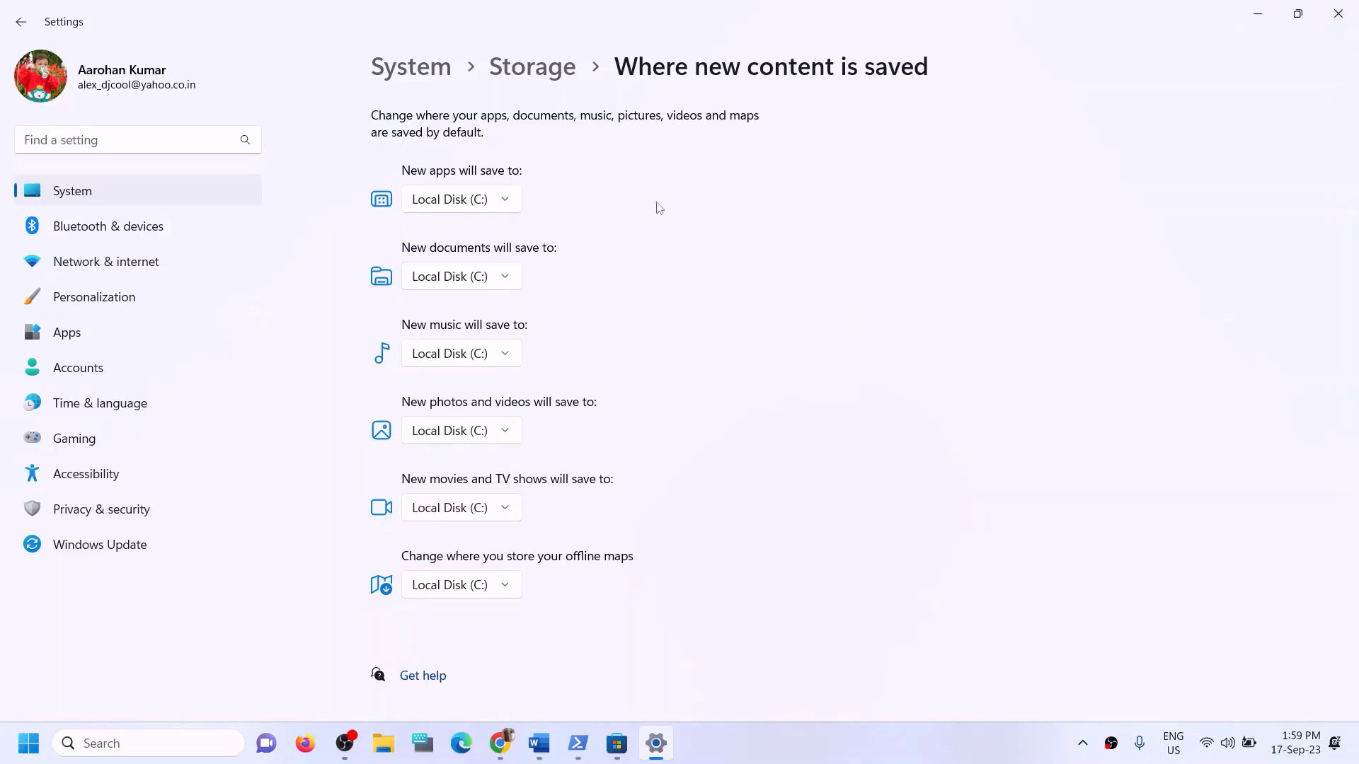
Step: Close the File Explorer window for the D: drive and choose Local Disk (D:) as the save location for new apps
click(508, 200)
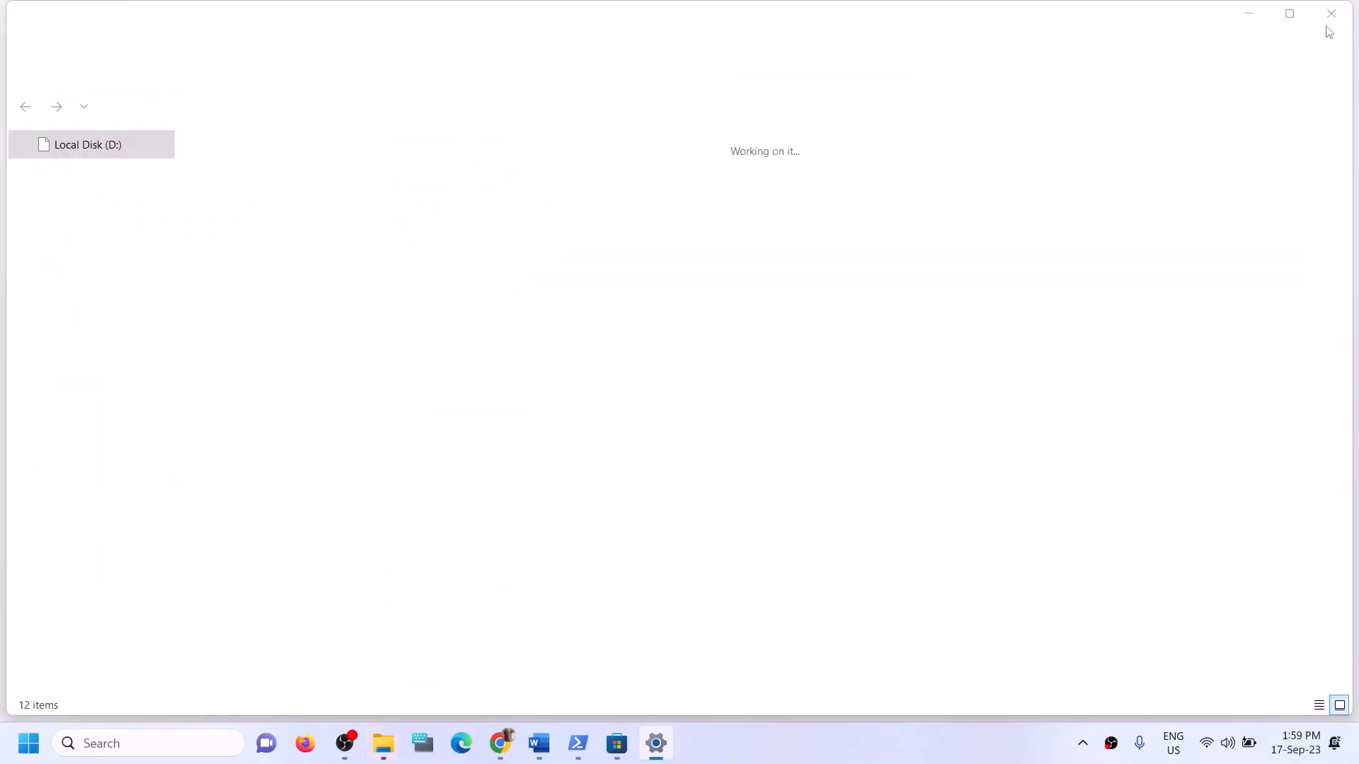
click(1337, 12)
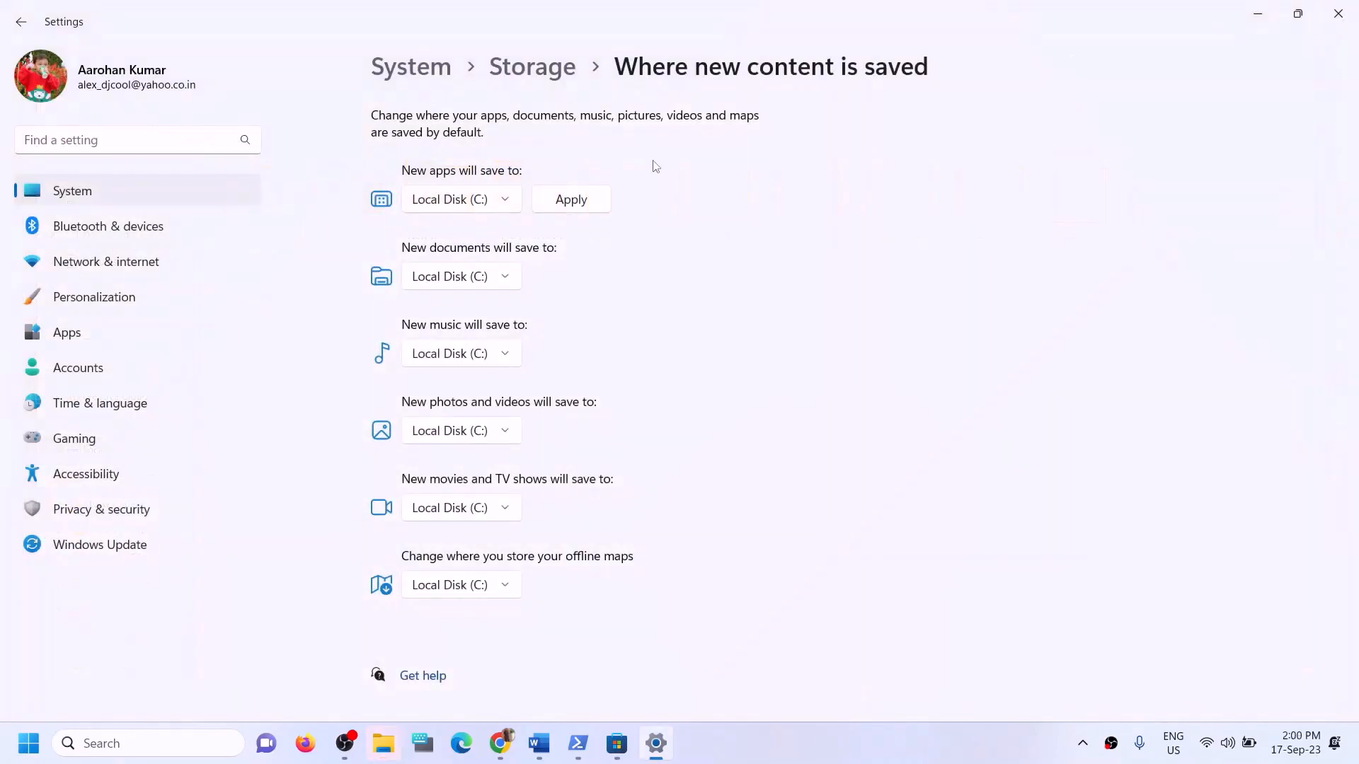
click(506, 203)
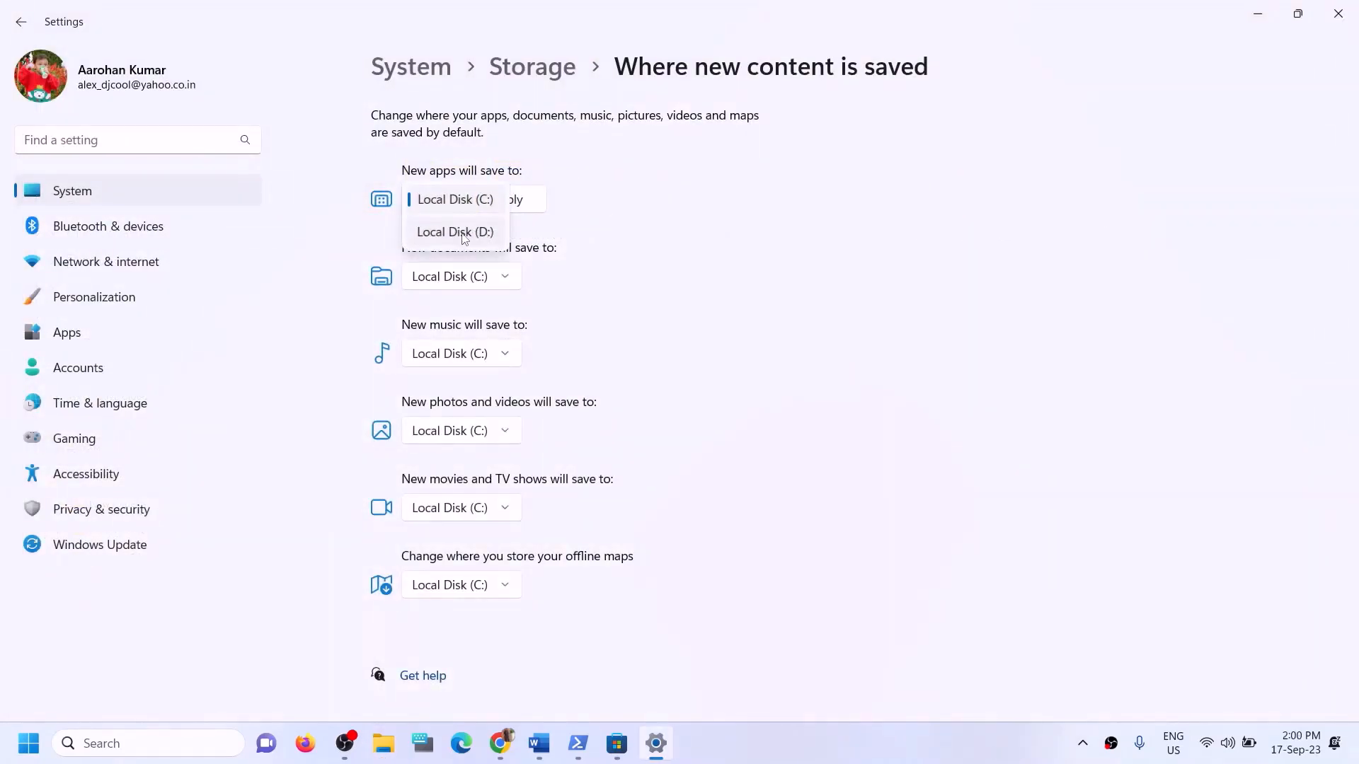
click(464, 233)
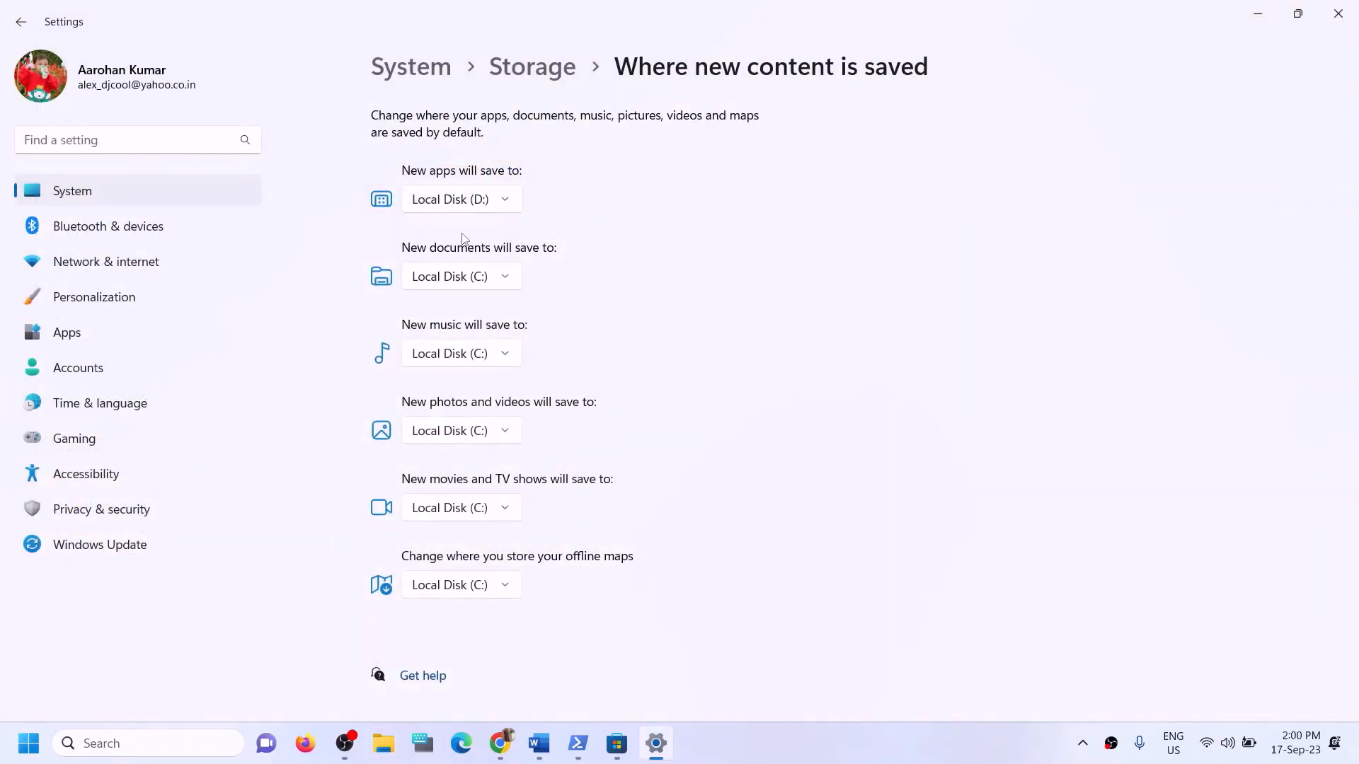
Step: Switch the save location for new apps back to Local Disk (C:) and apply it
click(509, 202)
click(486, 172)
click(540, 210)
Step: Set new apps to save to Local Disk (D:), apply the change and close Settings
click(497, 211)
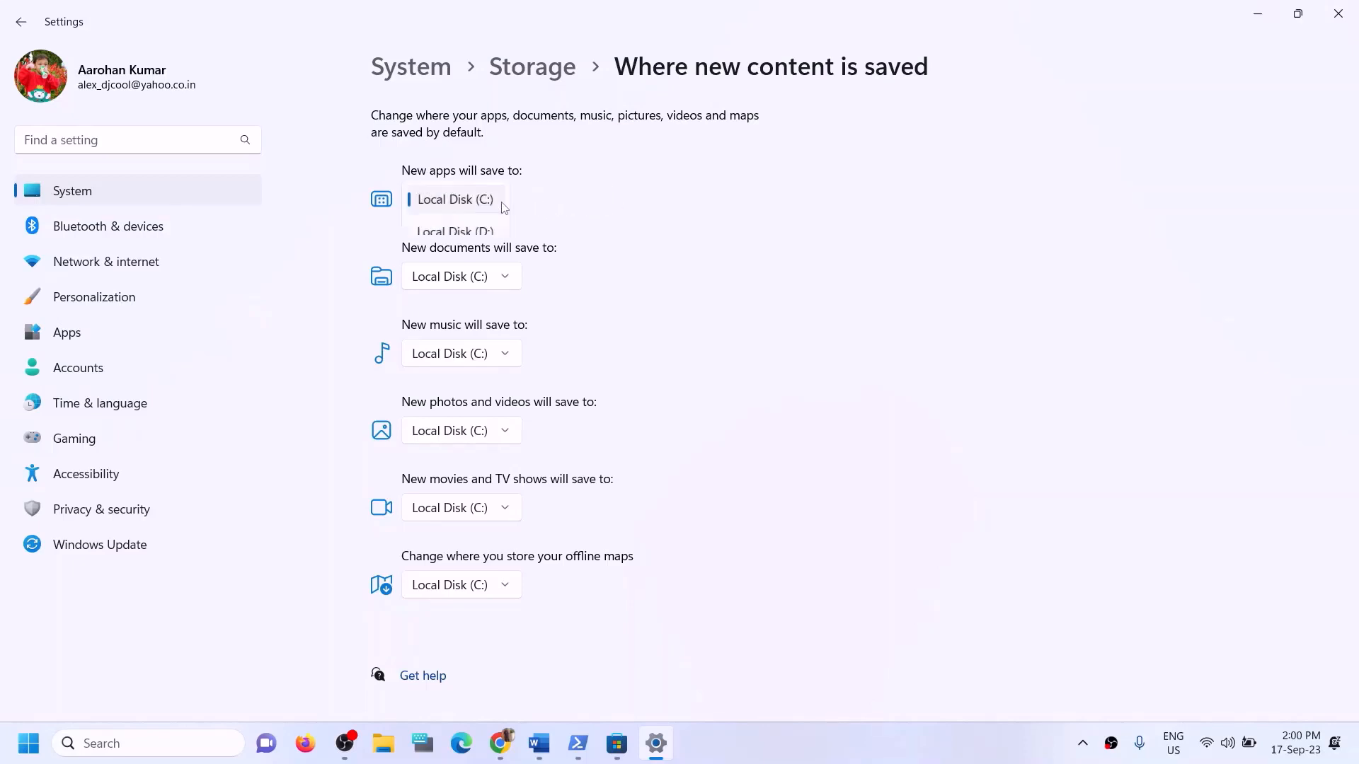
click(472, 232)
click(571, 210)
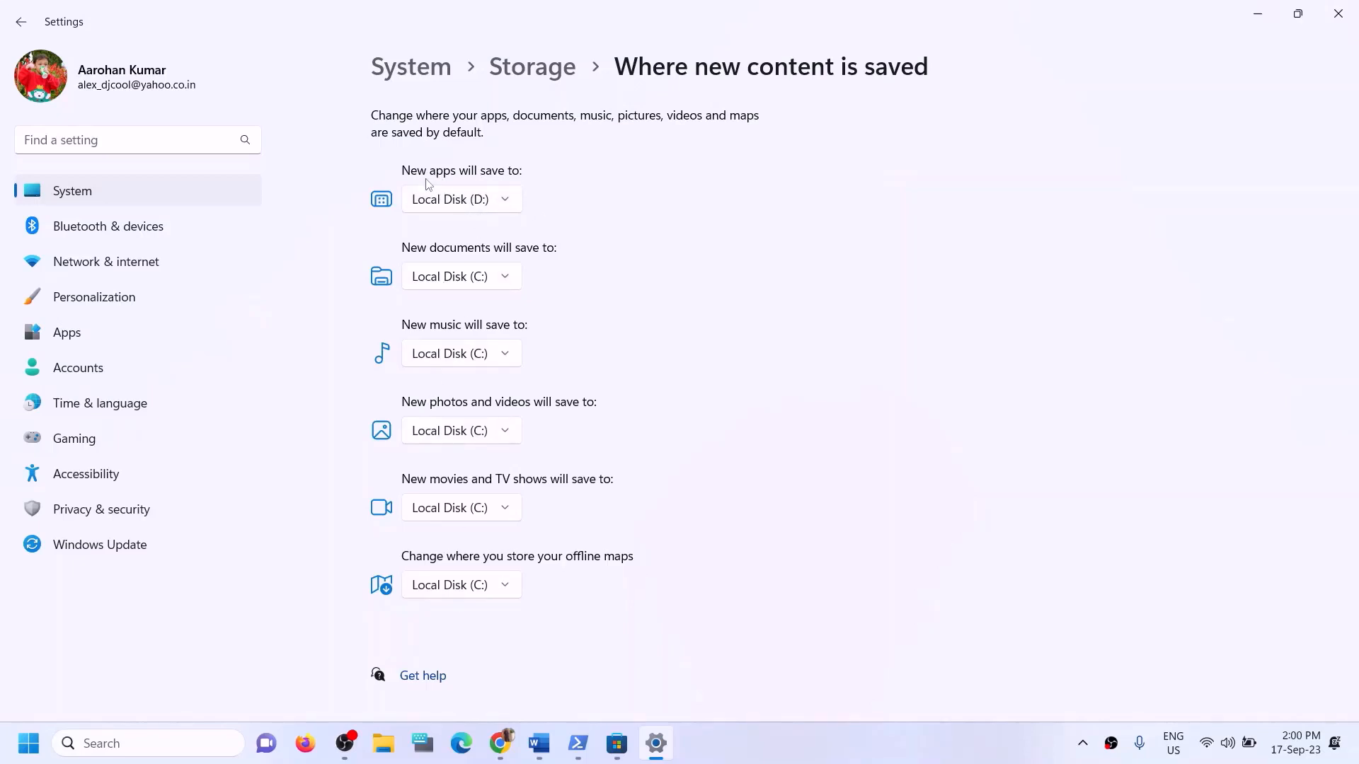
click(511, 208)
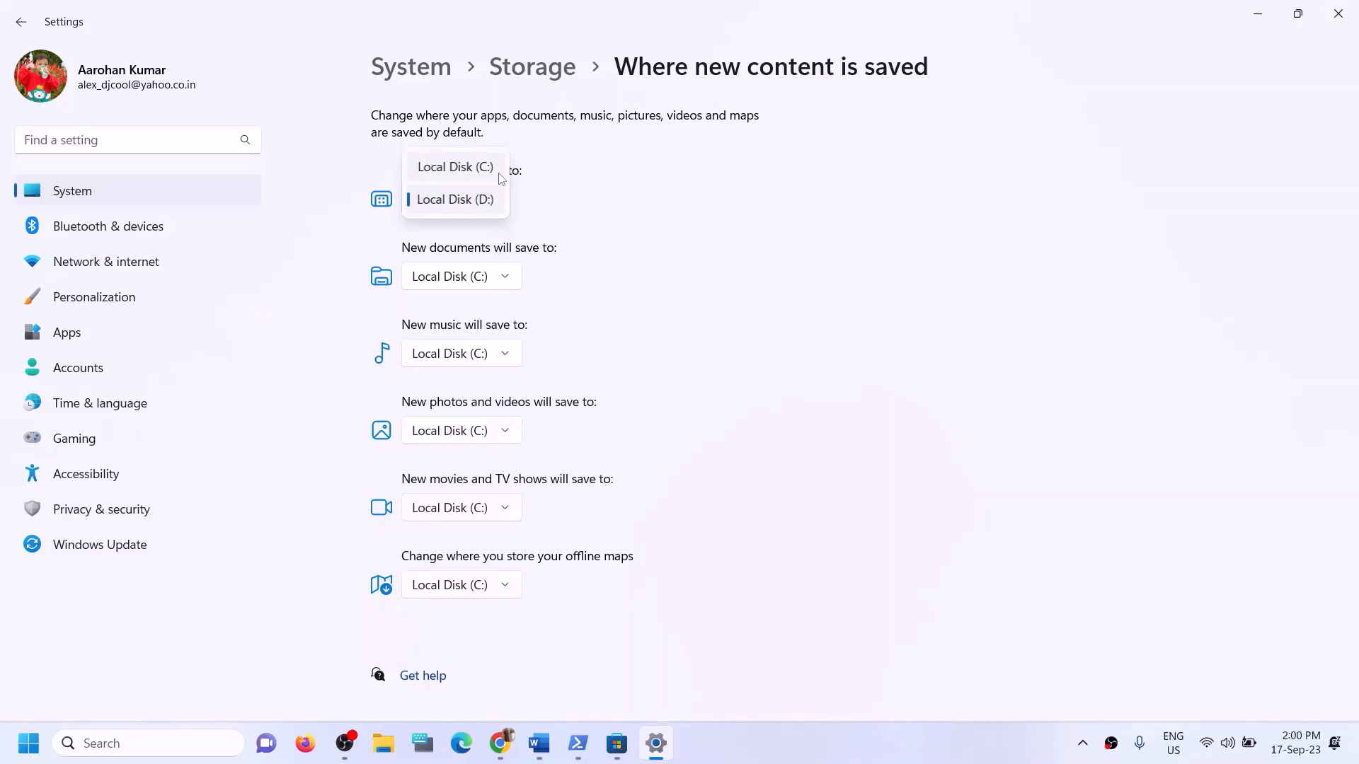
click(492, 202)
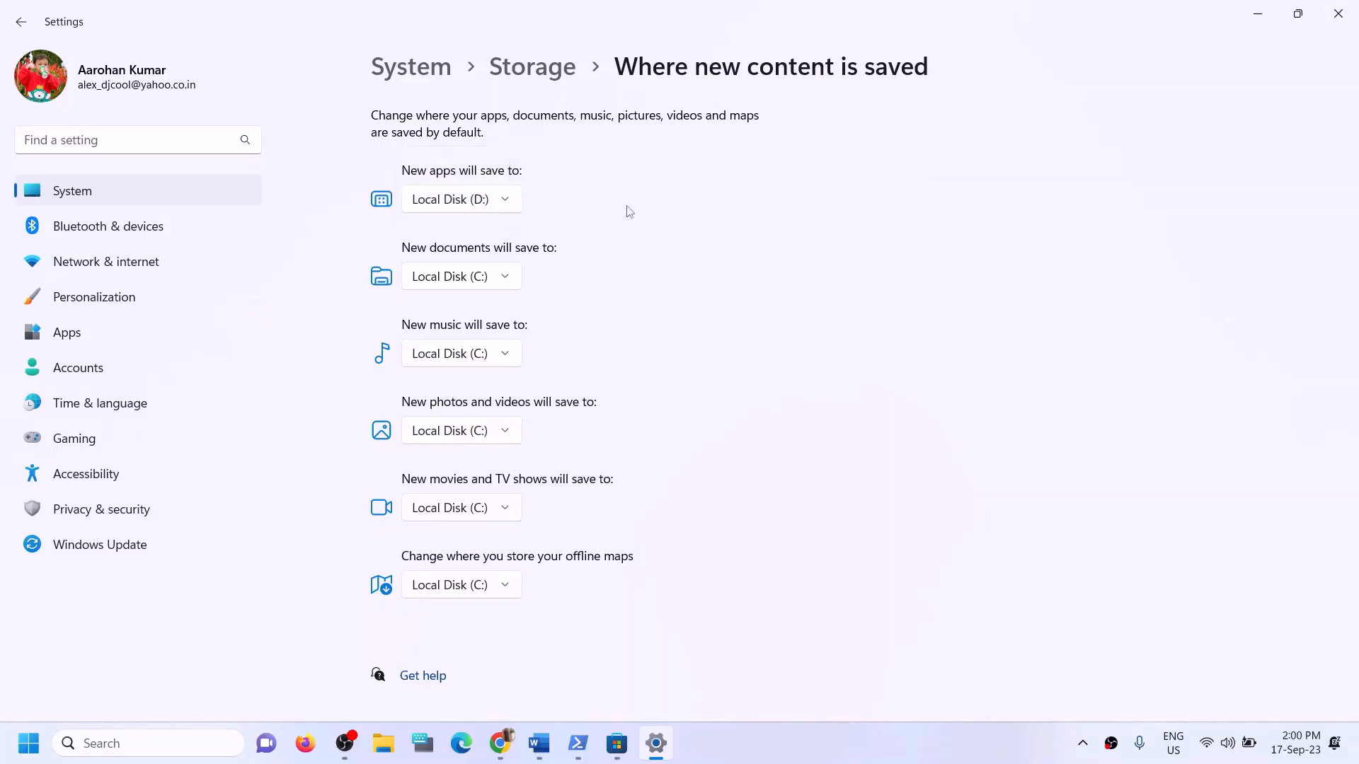
click(1340, 14)
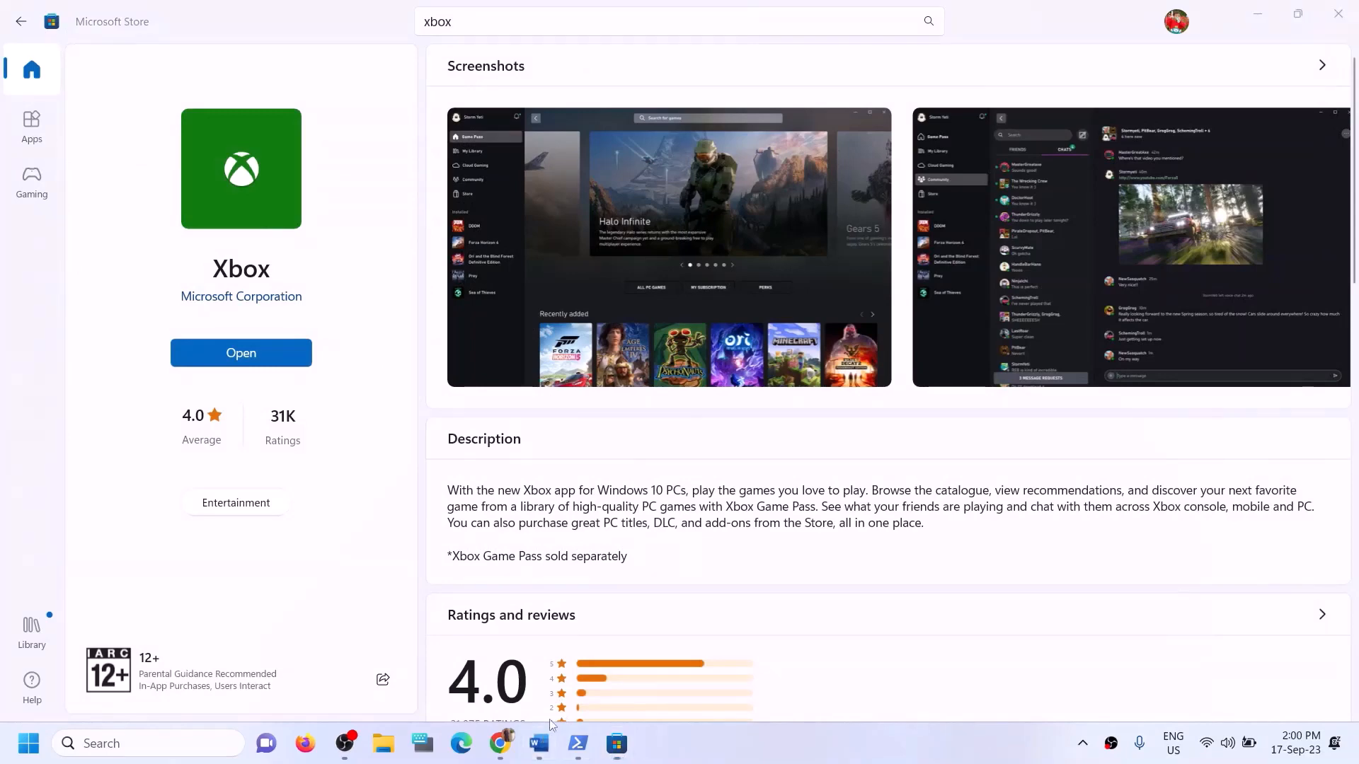
Step: Switch to Word and review the Step 12 instruction to rename the WpSystem and WindowsApps folders
click(539, 743)
drag(286, 440, 796, 440)
click(809, 440)
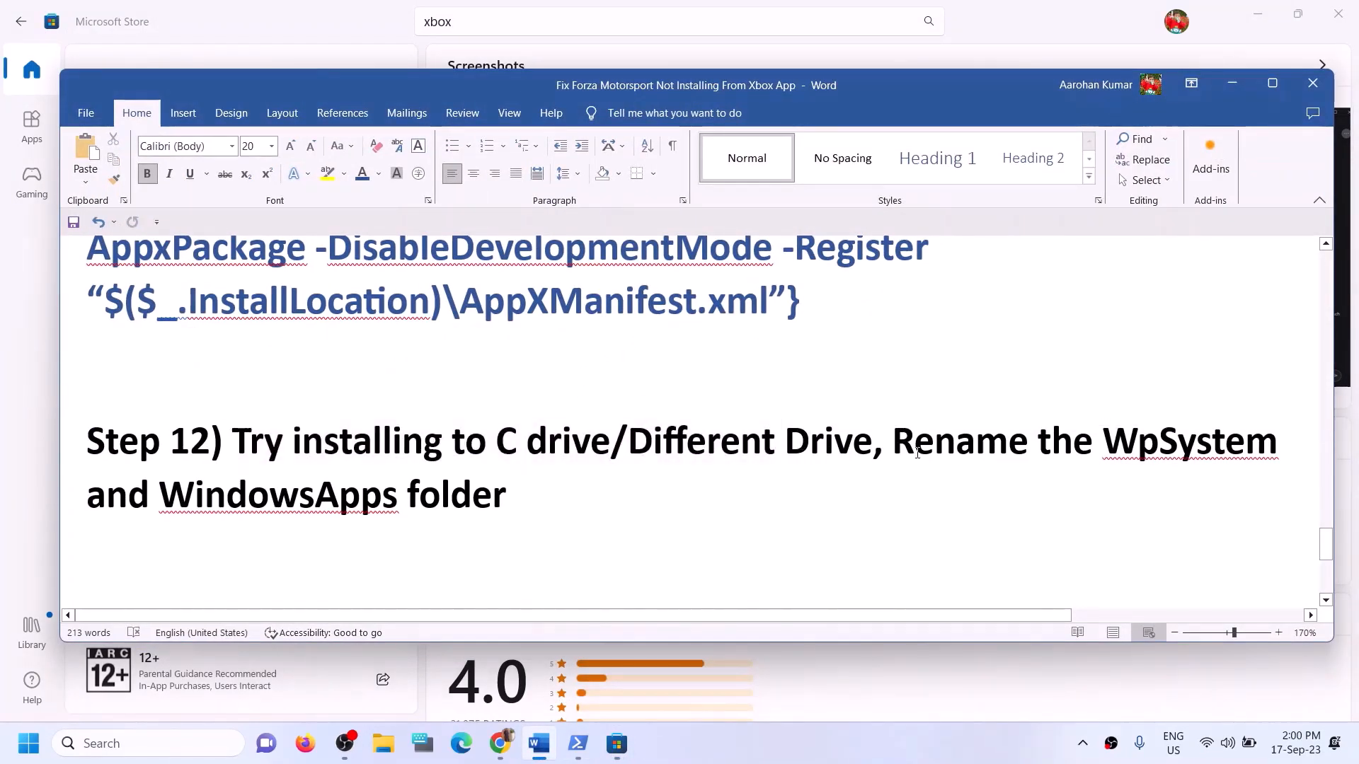
drag(895, 442, 1180, 504)
drag(506, 495, 87, 496)
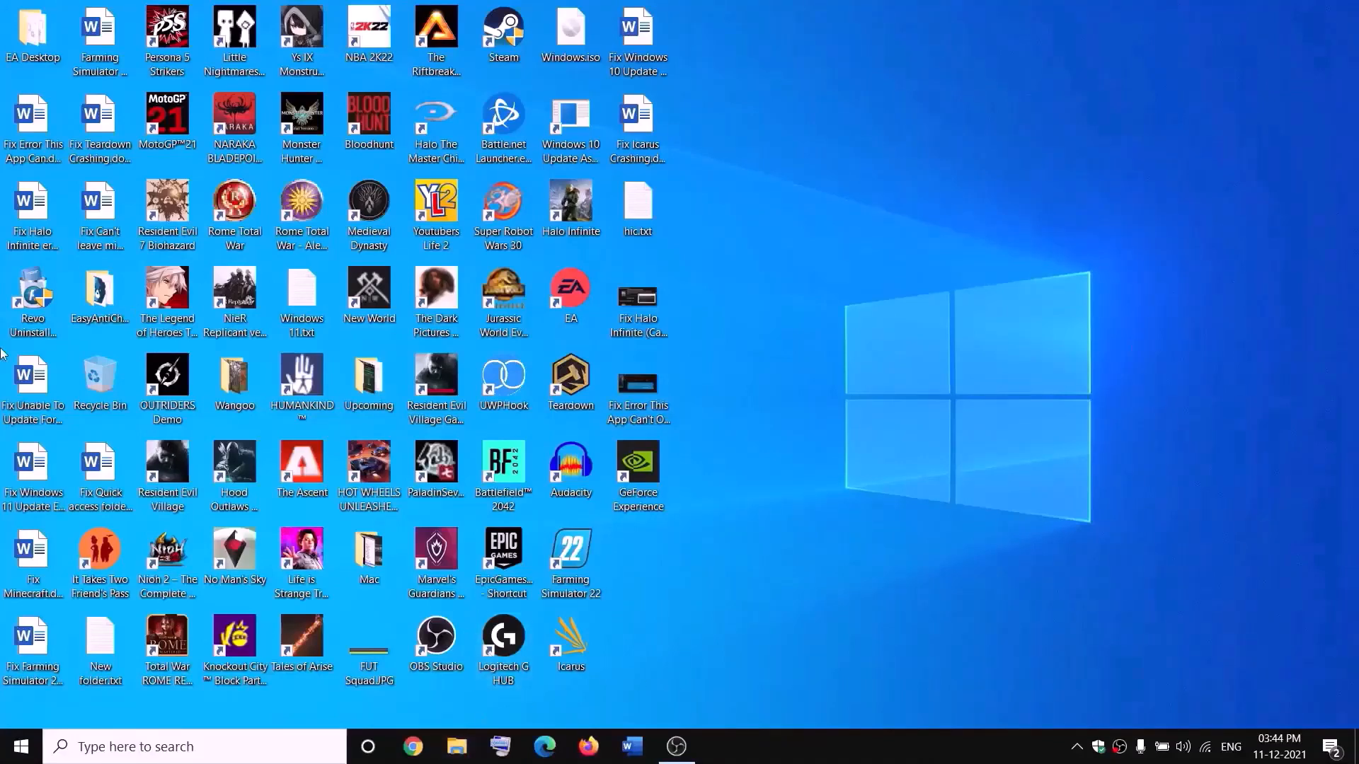
Step: Open File Explorer and go to the New Volume (D:) drive
key(super+e)
click(56, 357)
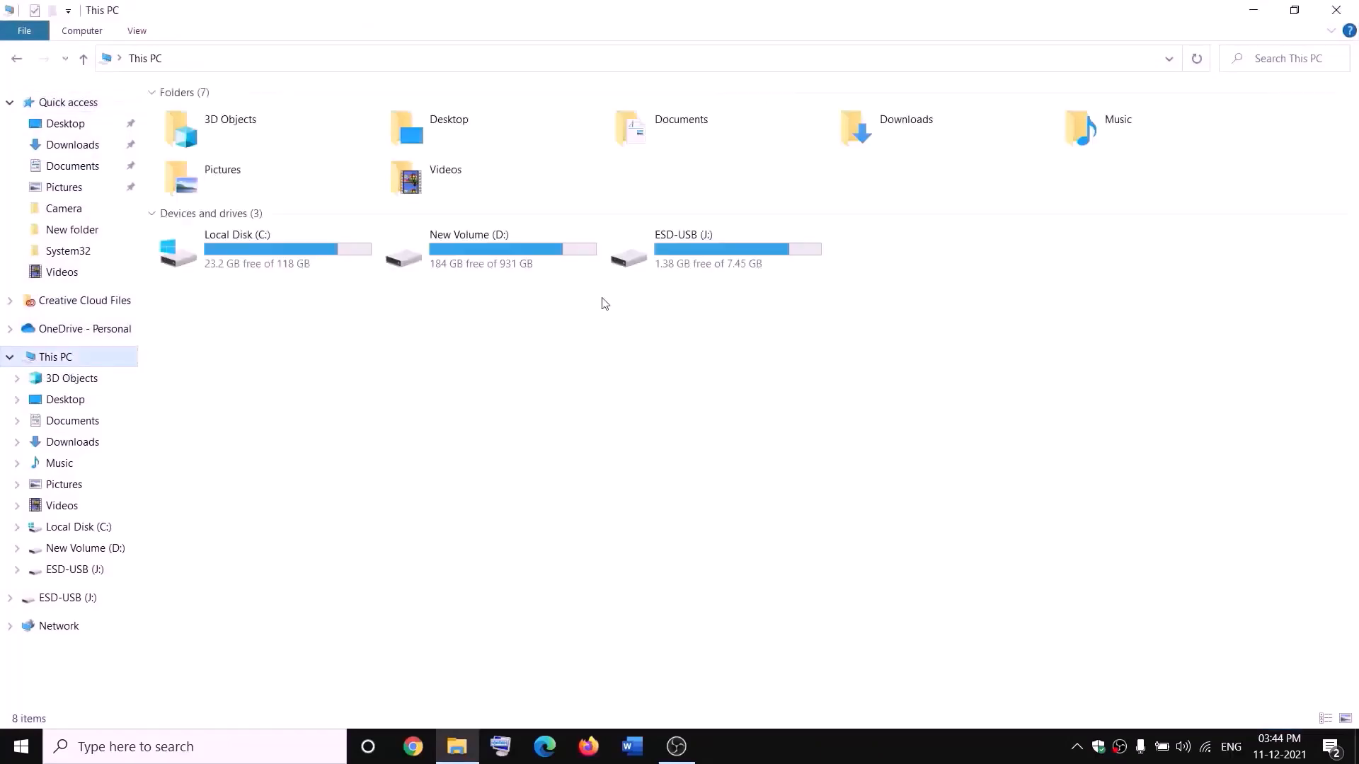
double_click(507, 264)
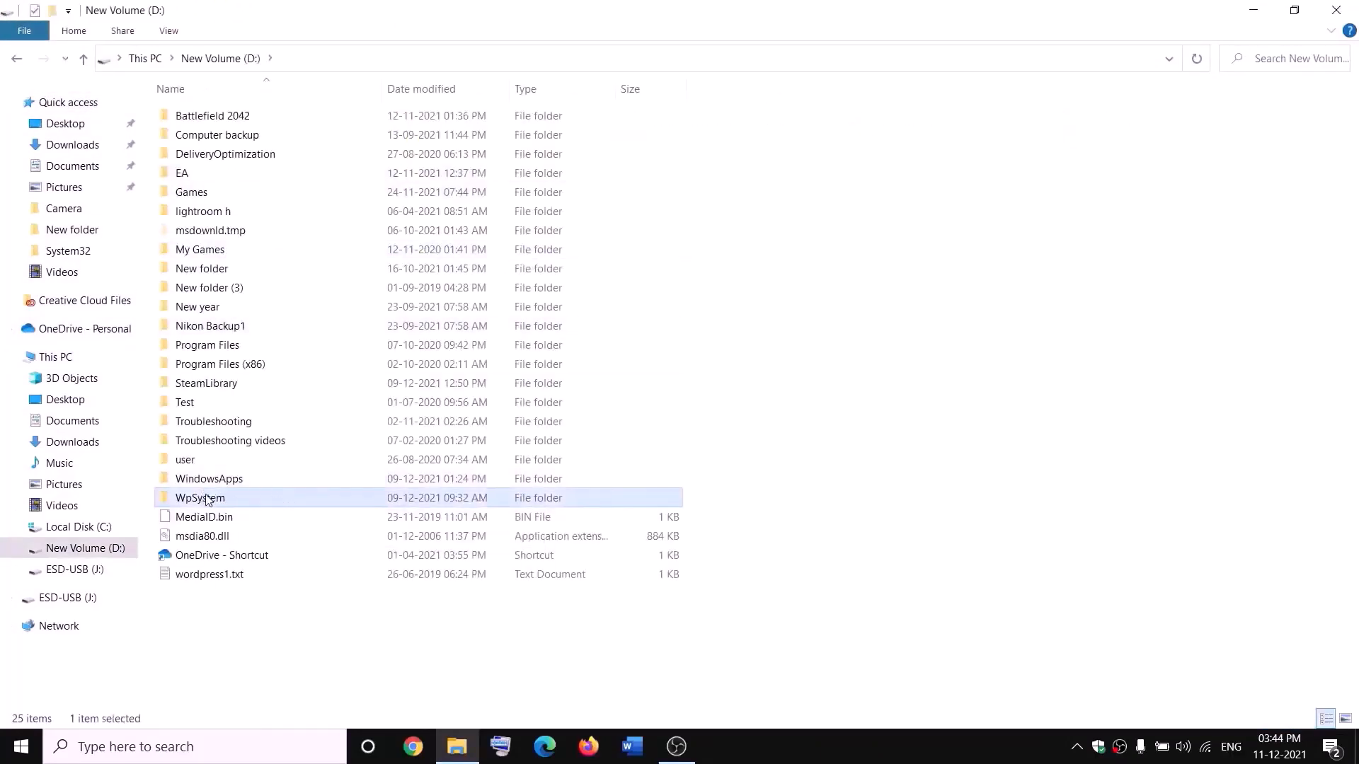
right_click(279, 500)
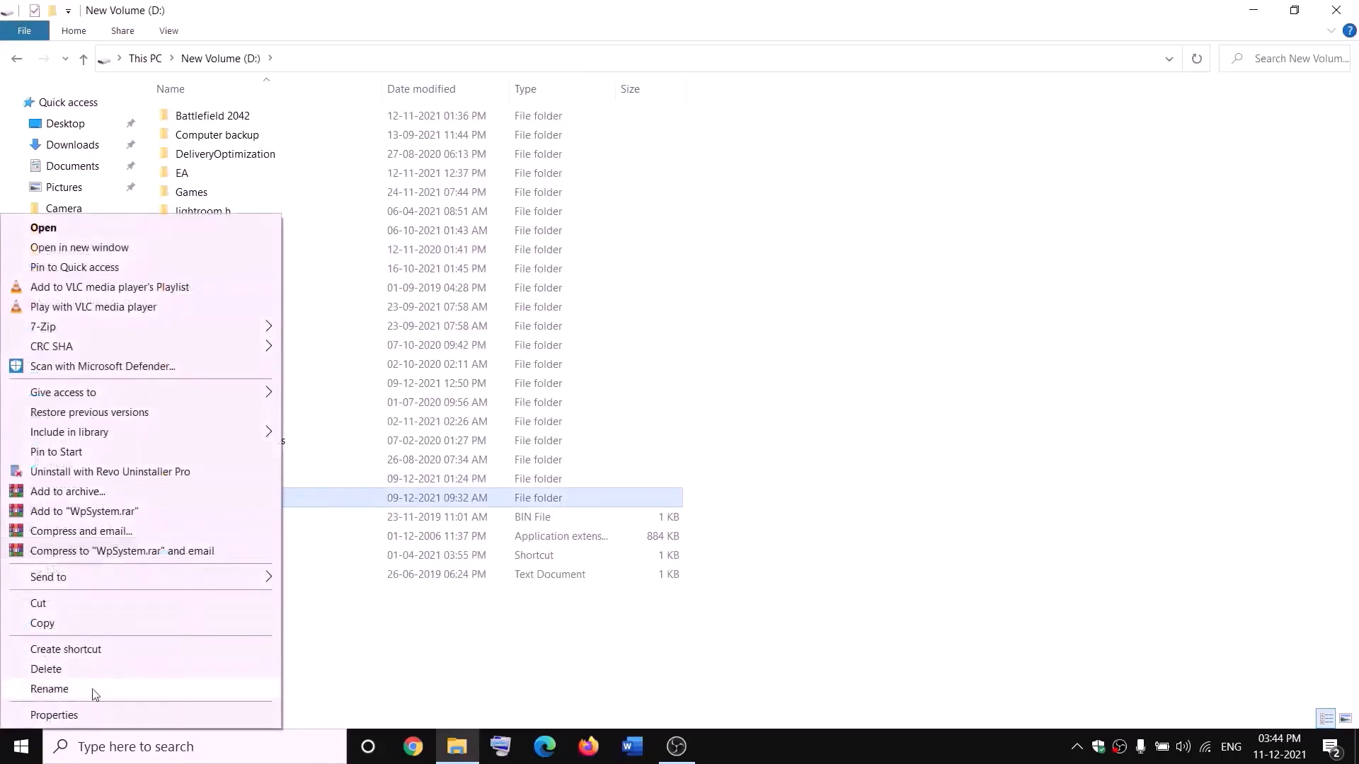
click(428, 647)
click(428, 646)
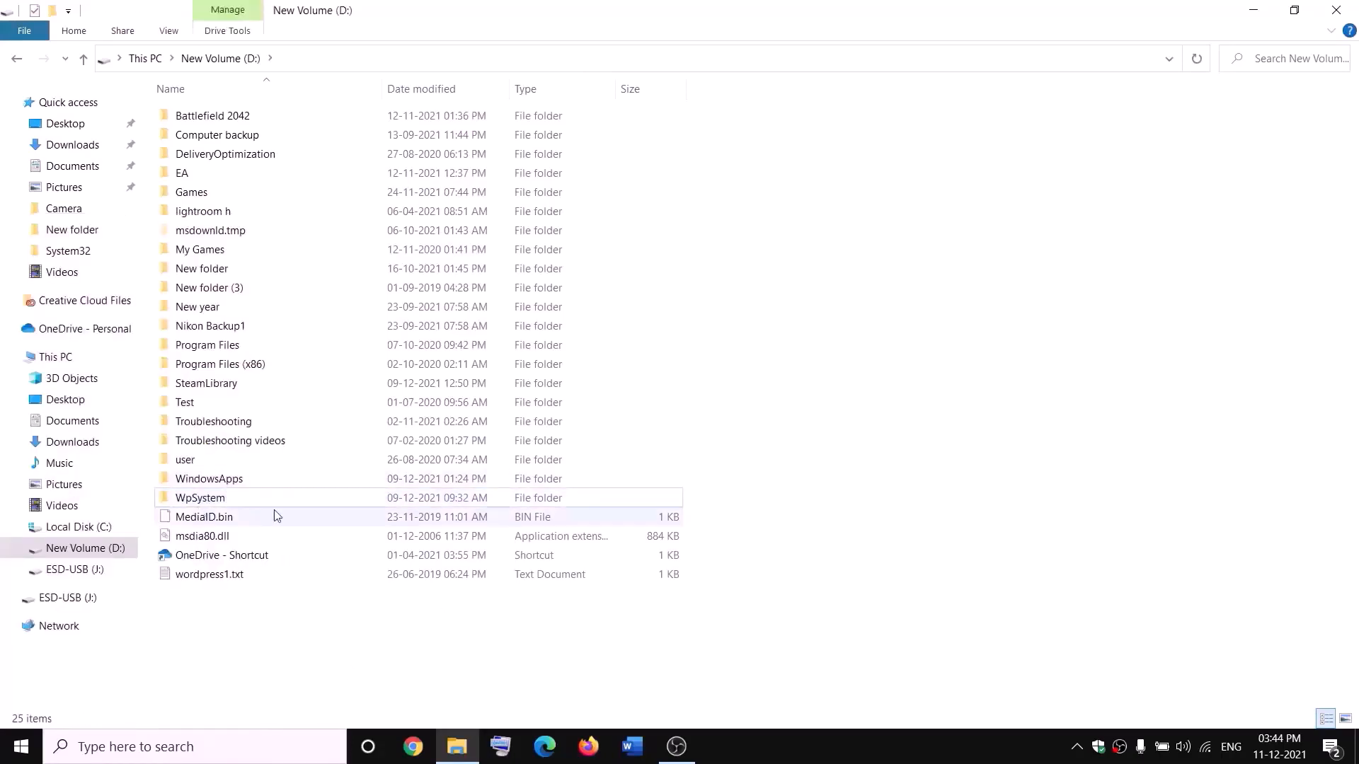
Step: Open the properties of the WpSystem folder on the D: drive and display its security permissions
mouse_move(203, 503)
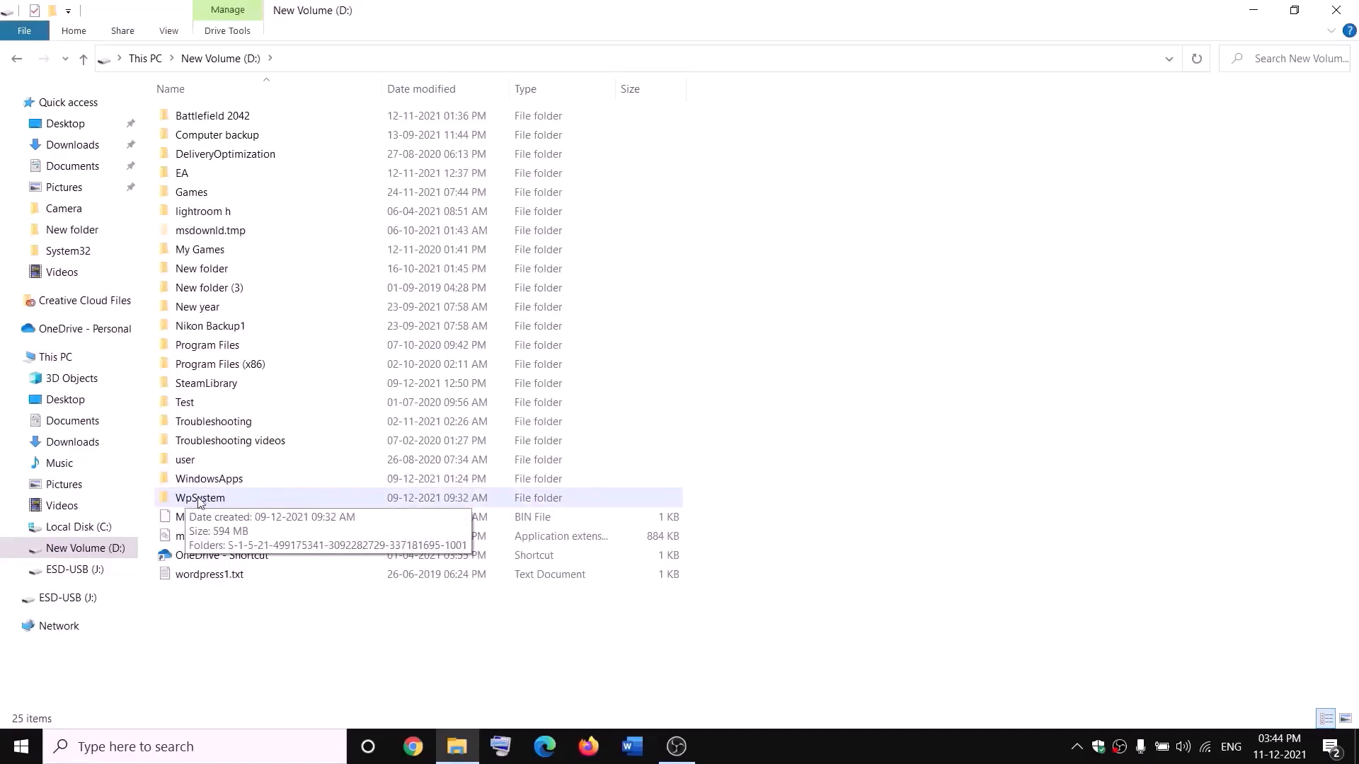
right_click(200, 501)
click(134, 715)
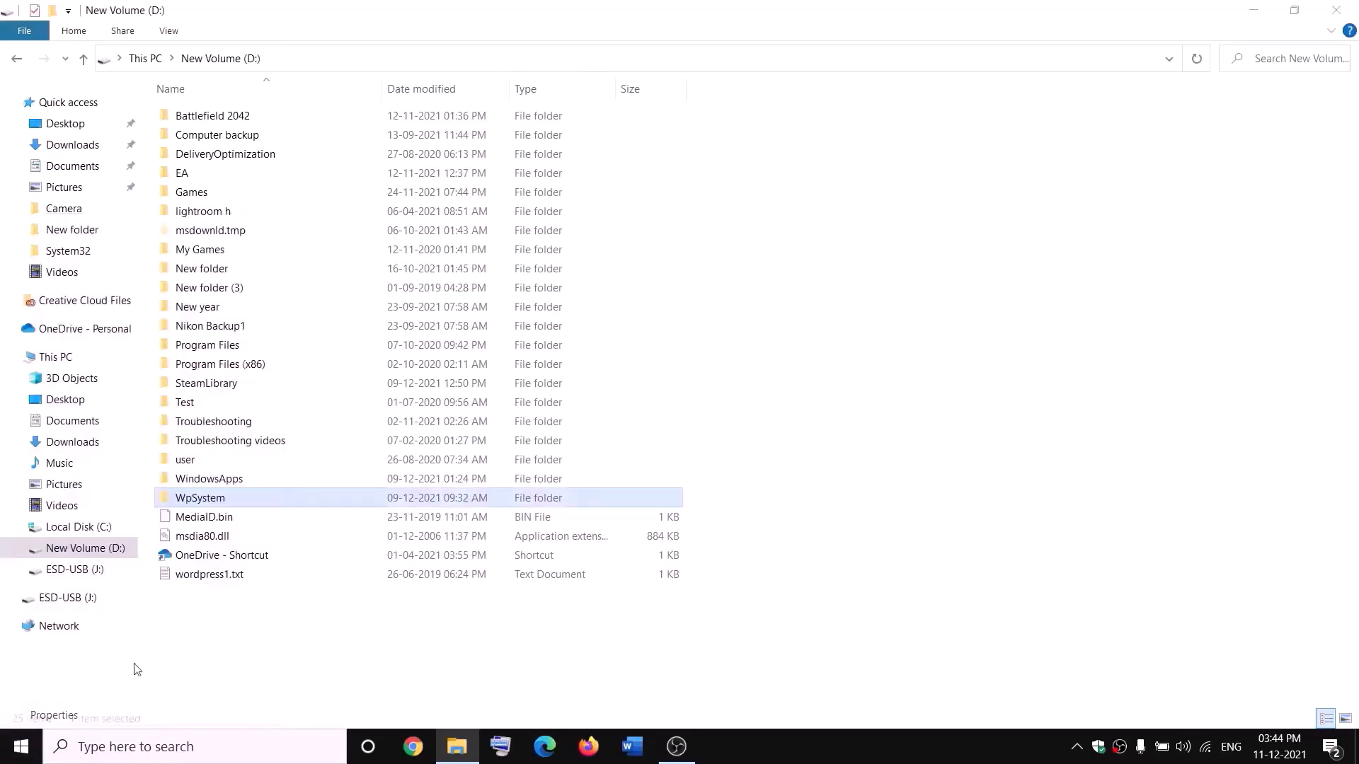
drag(333, 312, 426, 196)
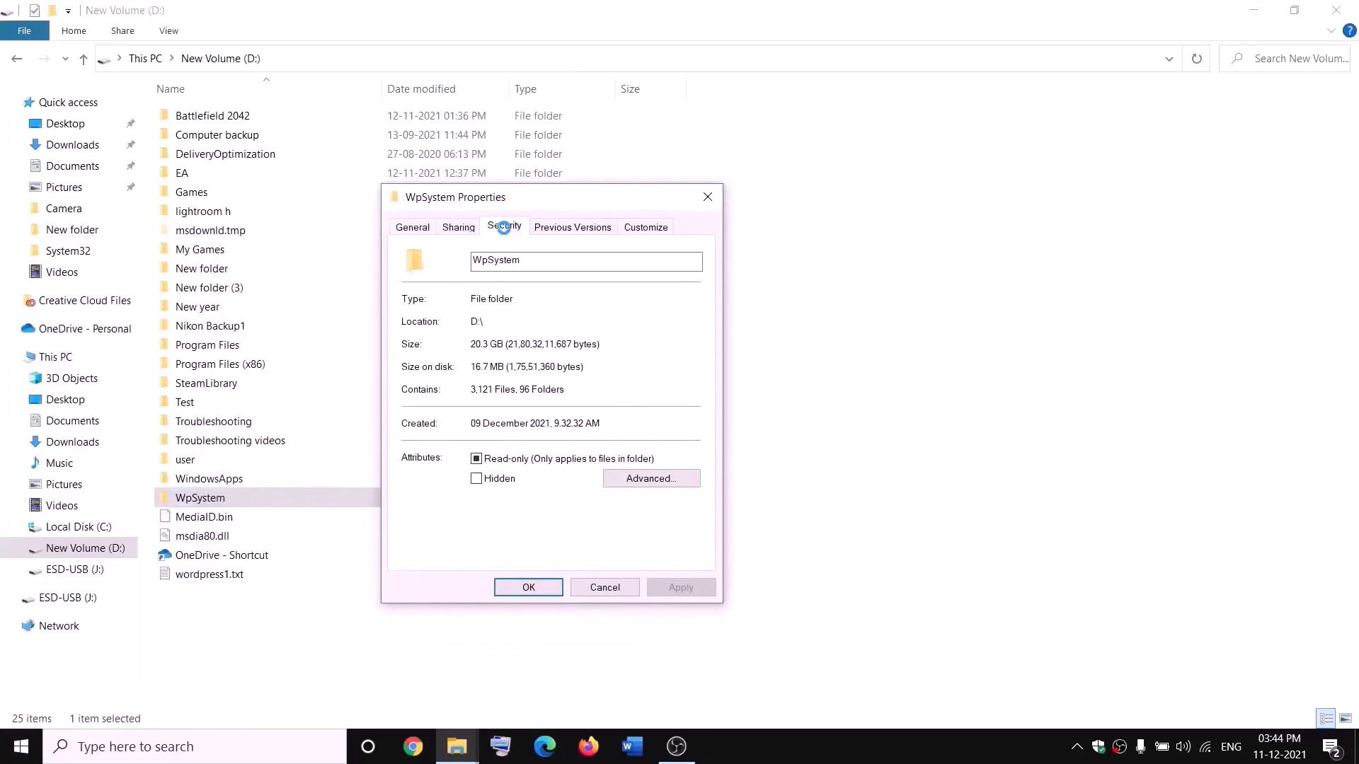
click(504, 227)
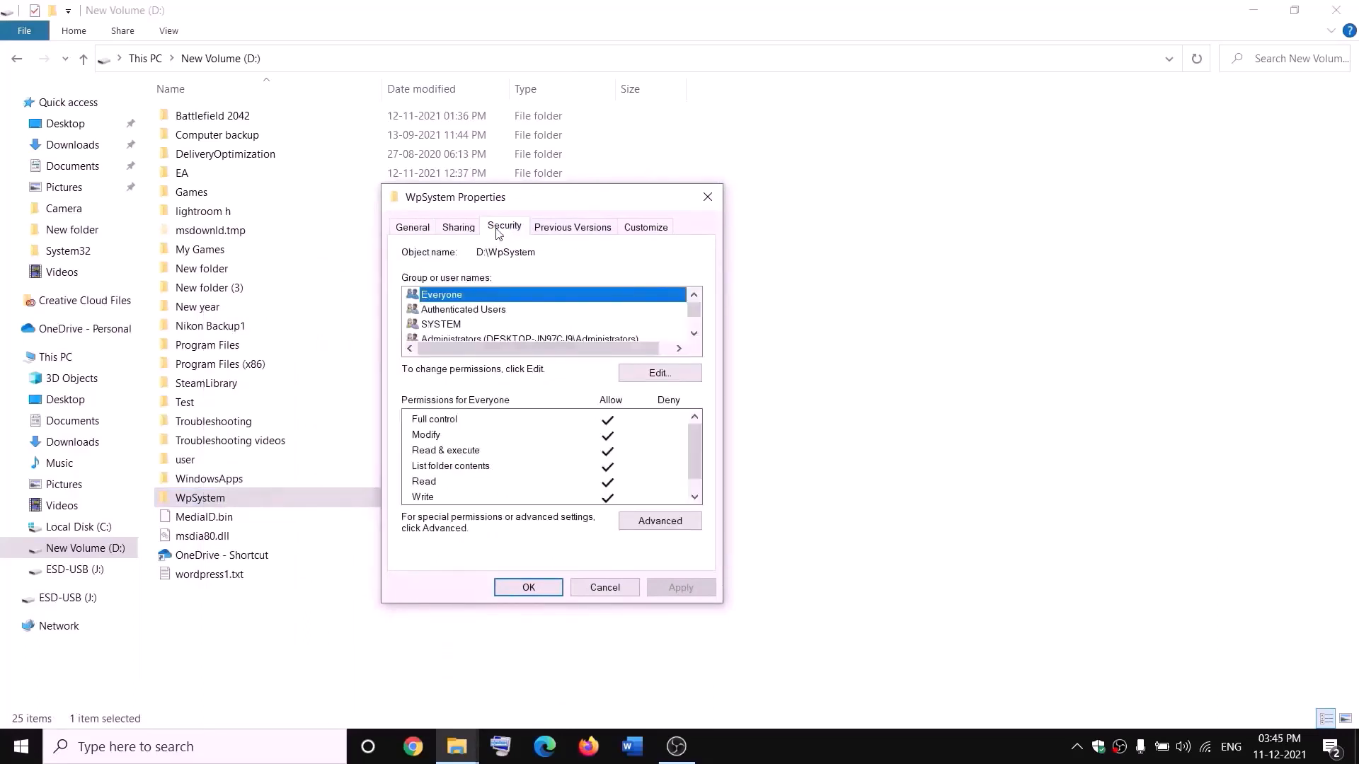
Step: In the WpSystem folder's advanced security settings, choose Everyone as the owner
click(661, 521)
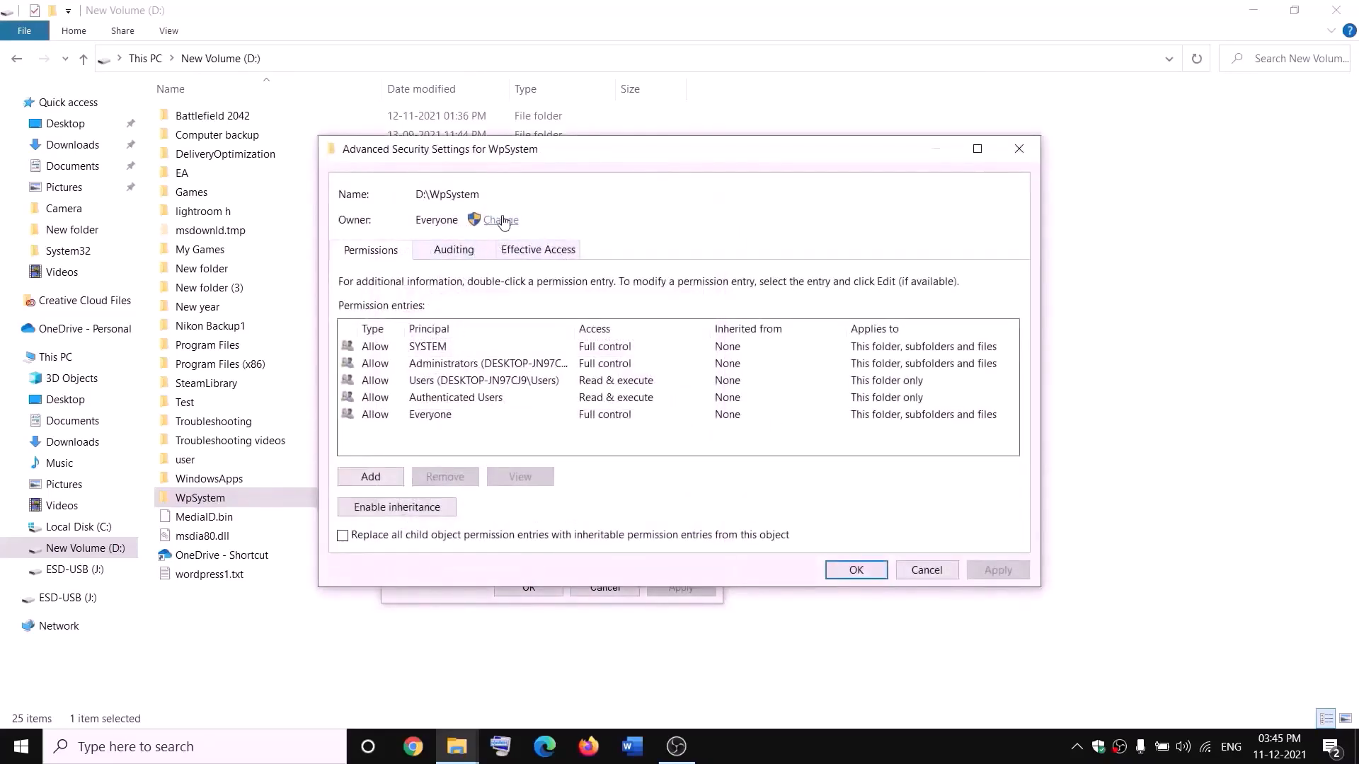
click(500, 220)
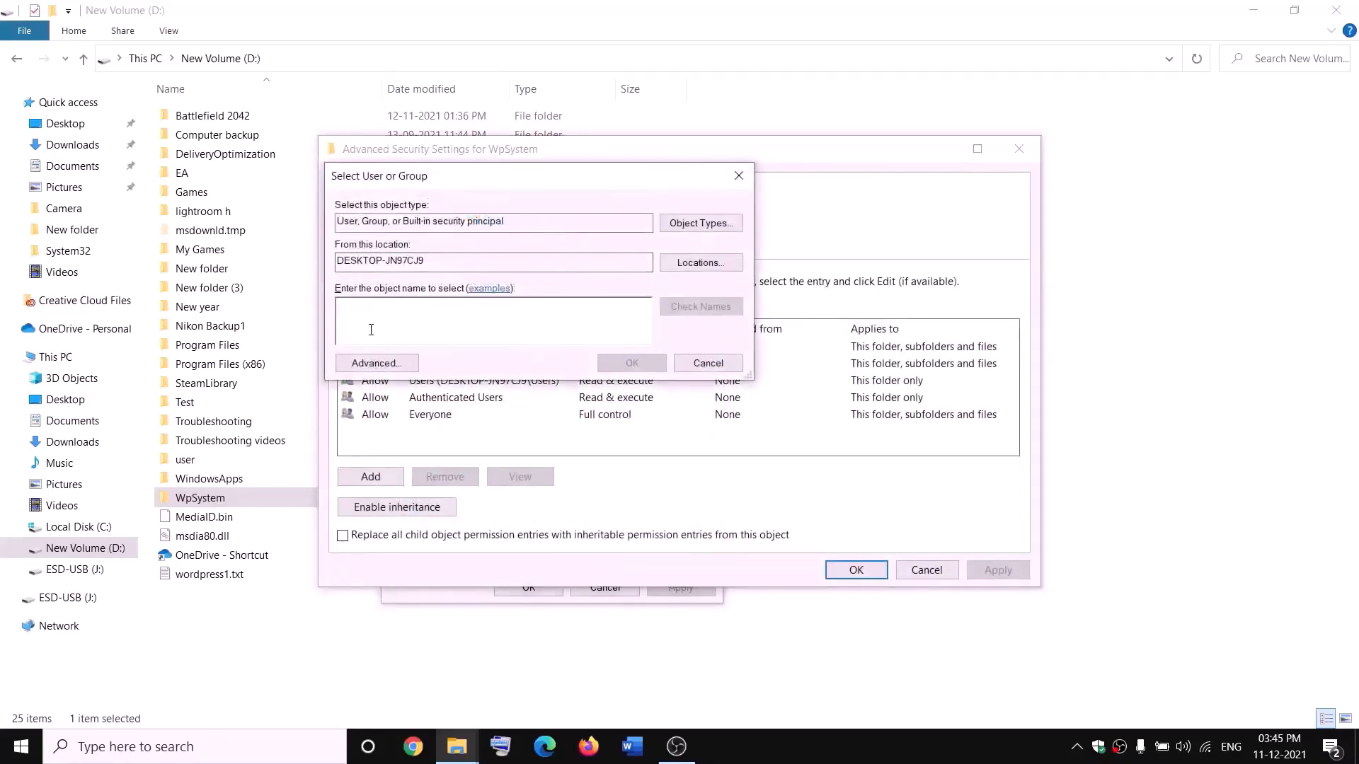
text(w)
key(BackSpace)
text(everyone)
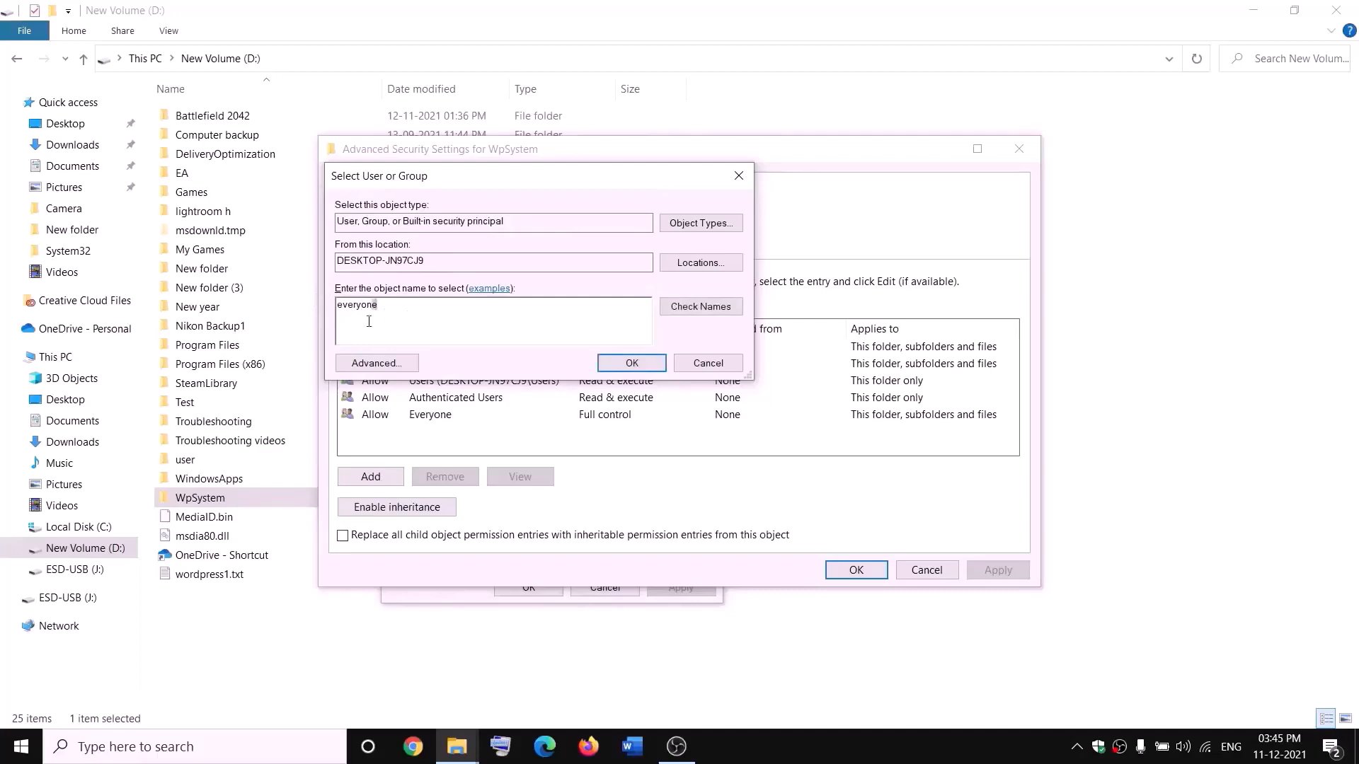
double_click(368, 321)
click(709, 307)
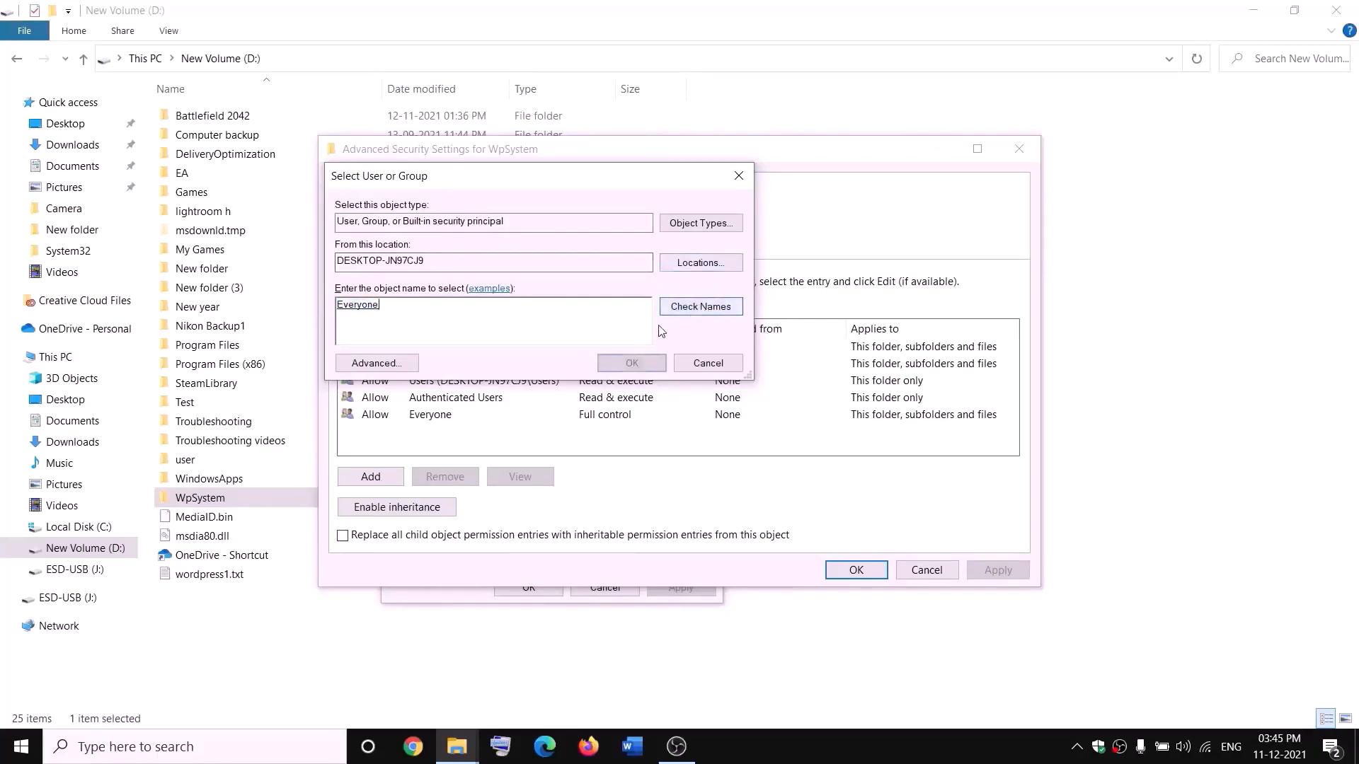
click(630, 363)
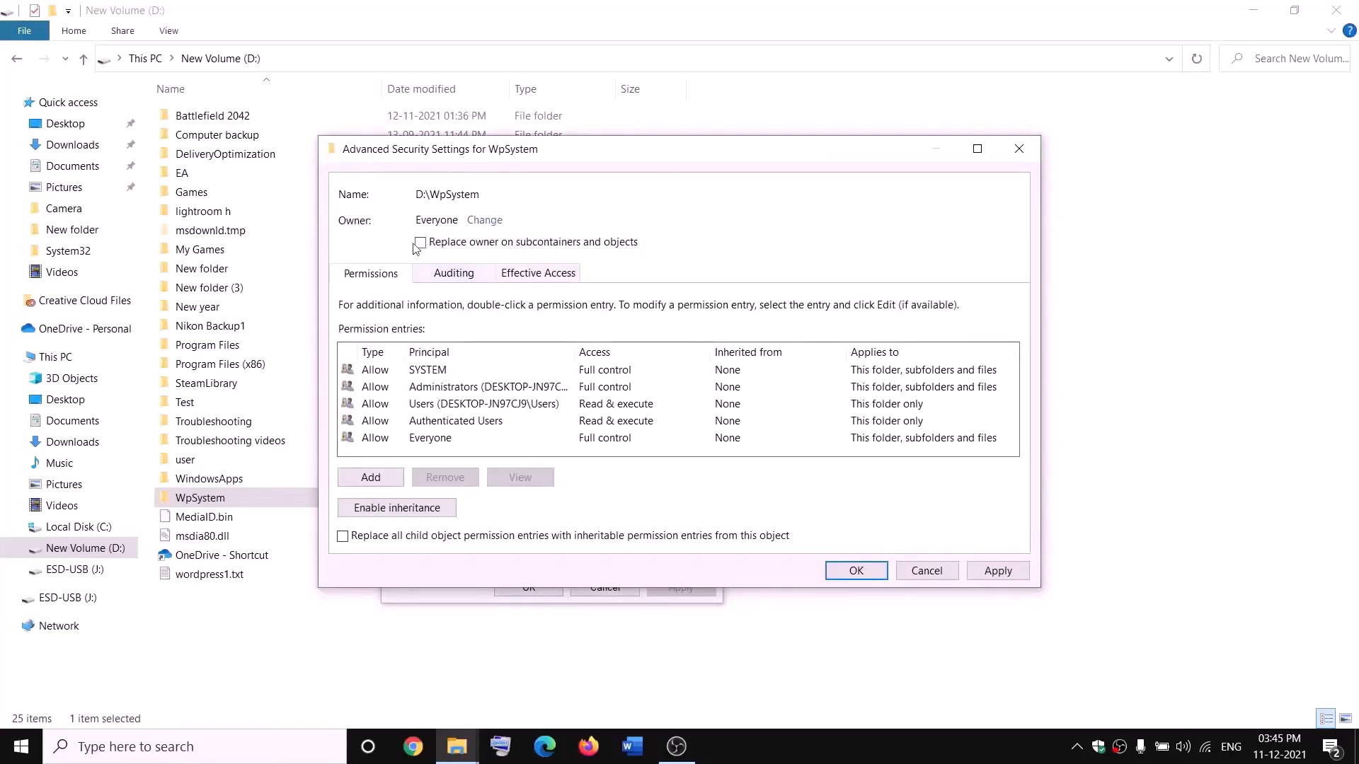
Step: Replace the owner on WpSystem's subcontainers and objects, apply the ownership change and close the folder's properties
click(997, 570)
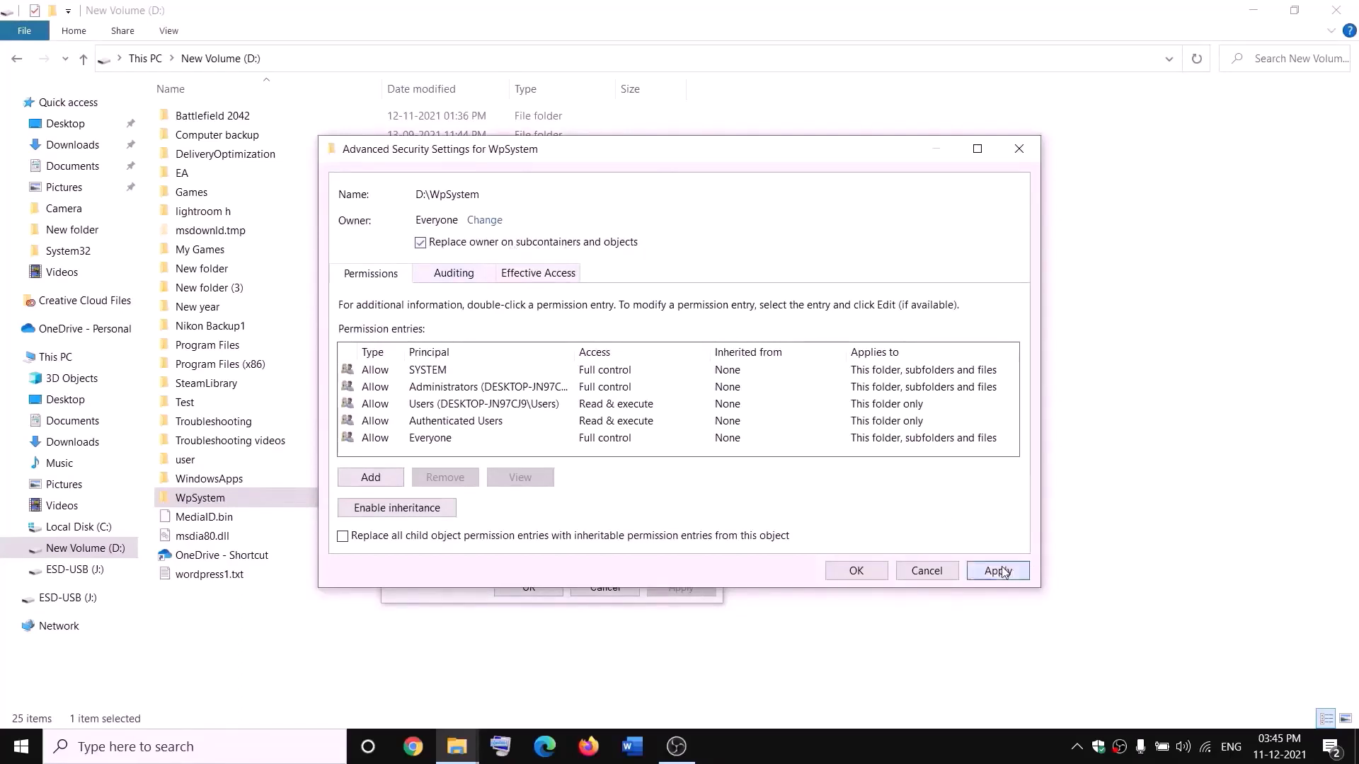
click(855, 575)
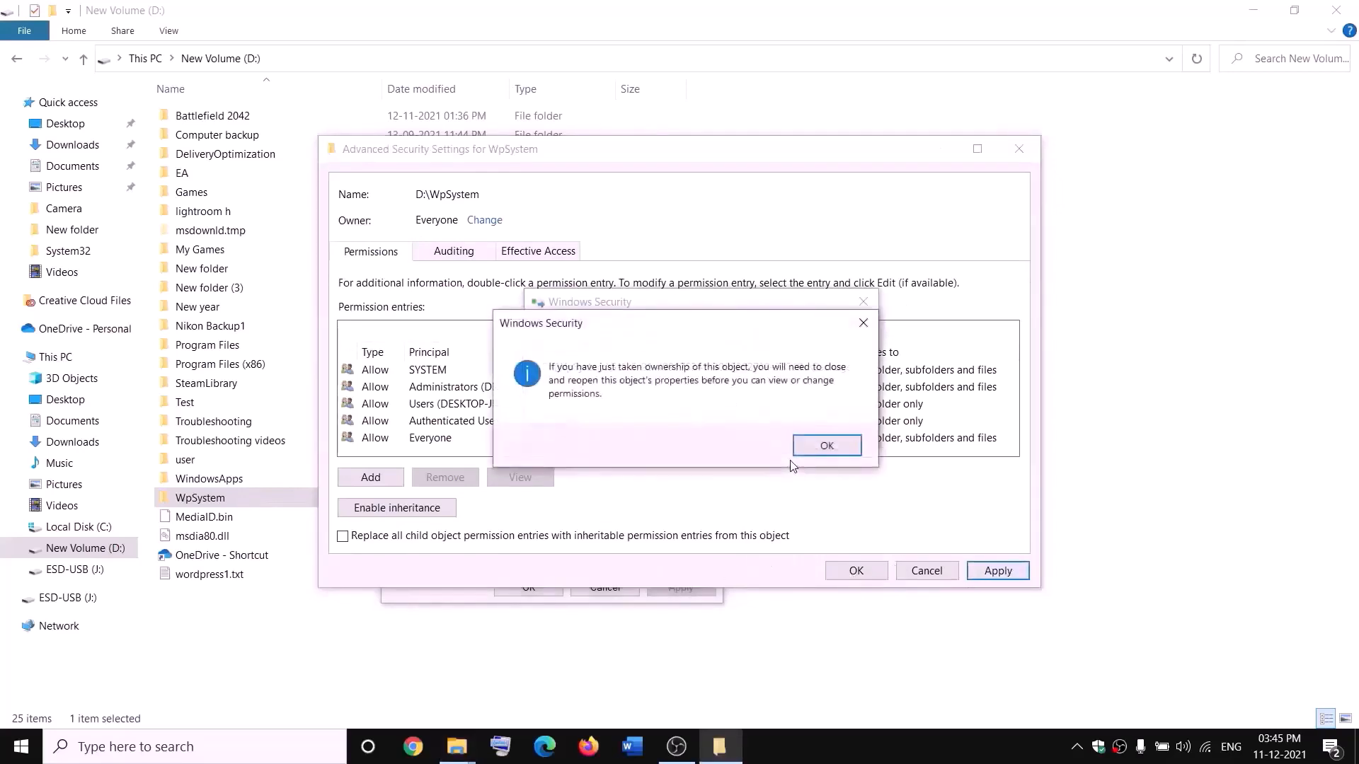
click(821, 455)
click(529, 587)
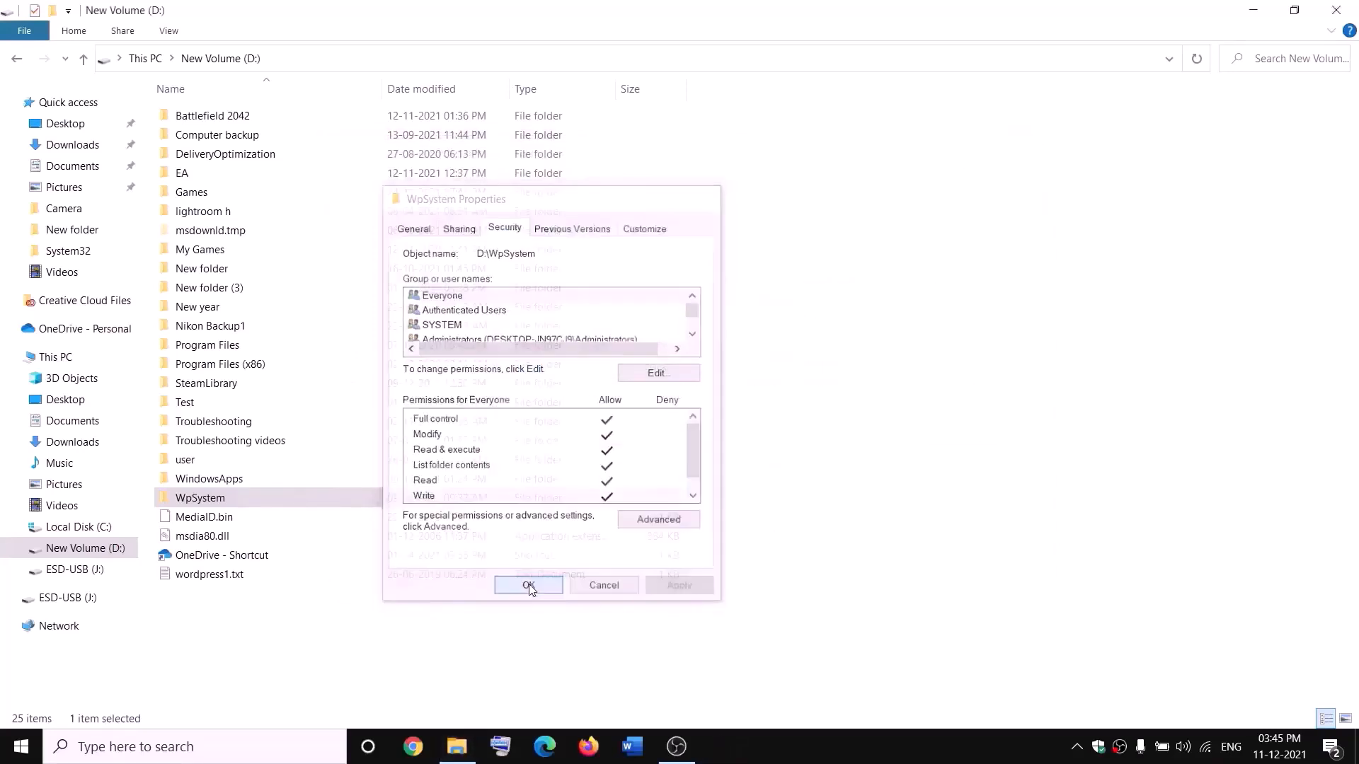
Step: Reopen the WpSystem folder's properties and display its advanced security settings
right_click(204, 504)
click(80, 715)
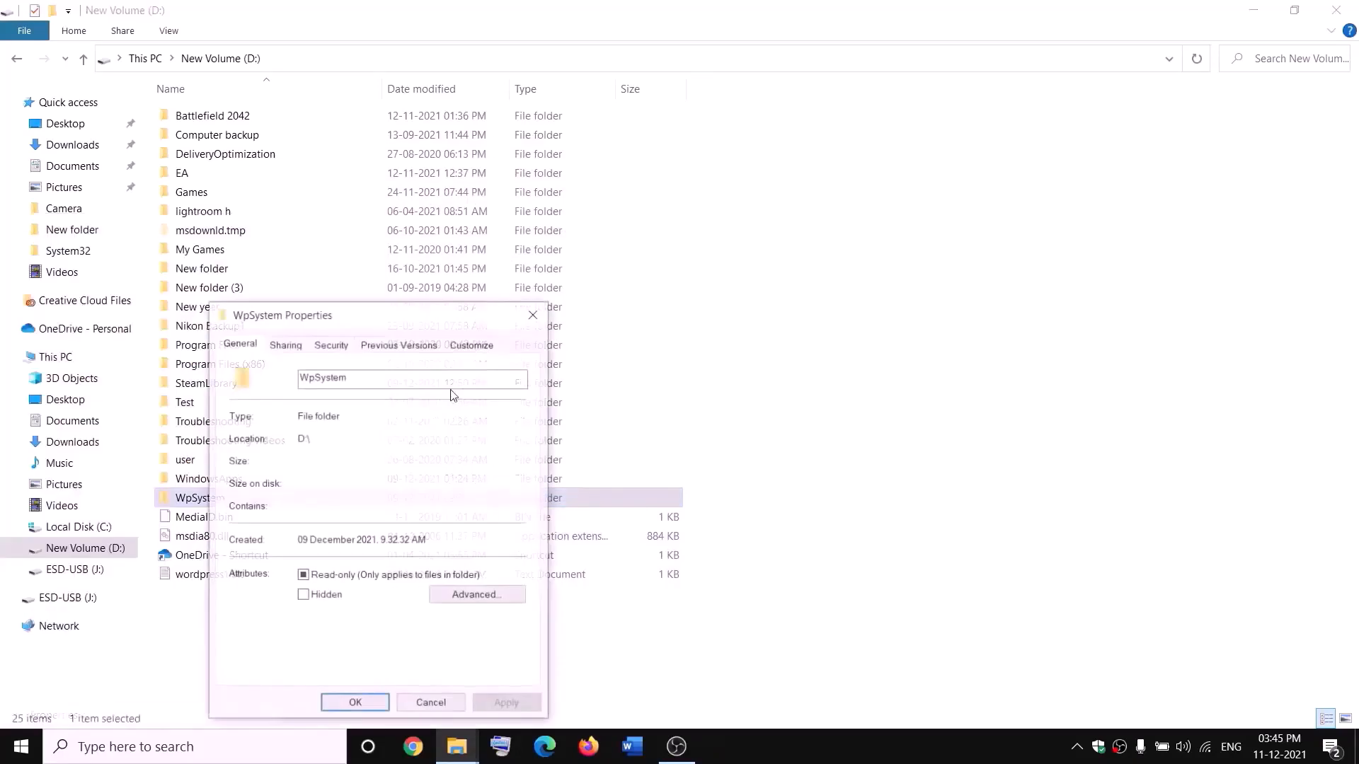
drag(364, 313, 463, 228)
click(499, 256)
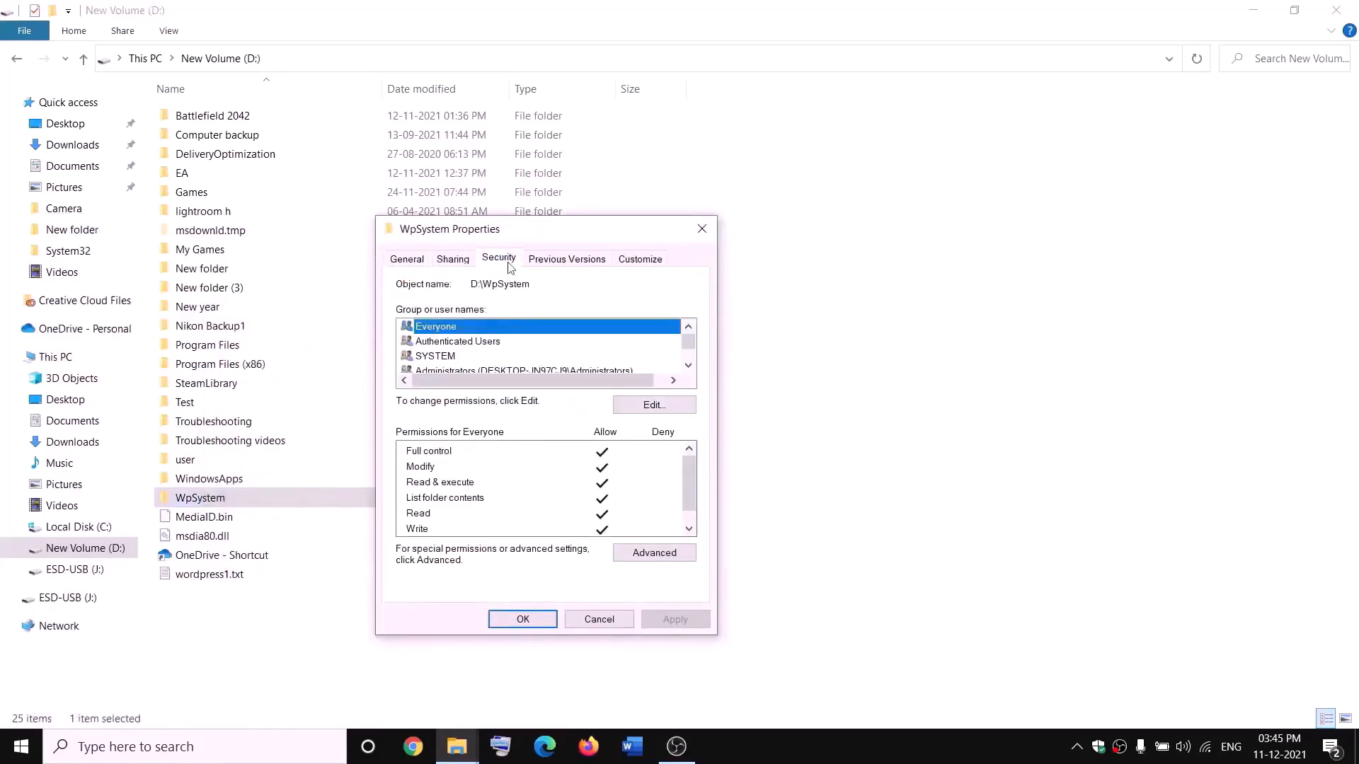
click(653, 554)
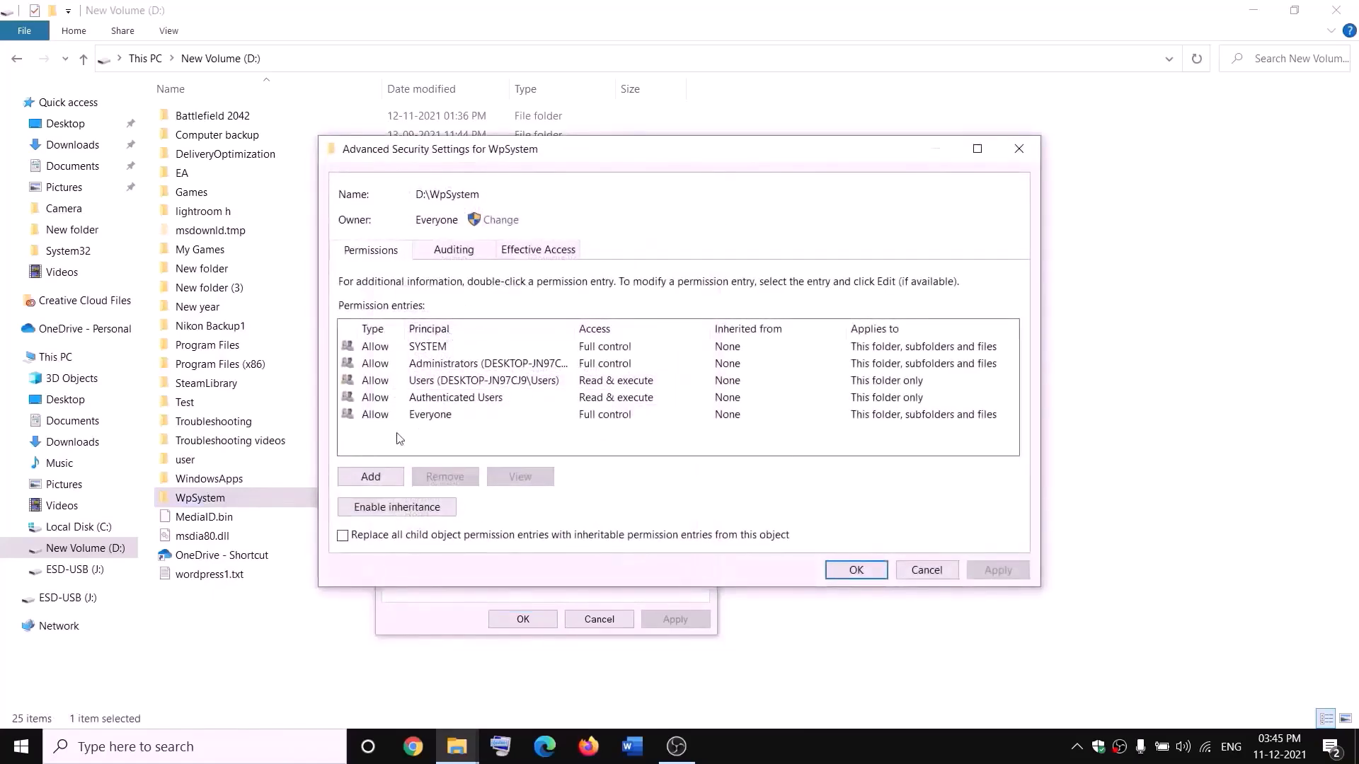
Step: Add a permission entry for the WpSystem folder with Everyone as the principal
click(368, 479)
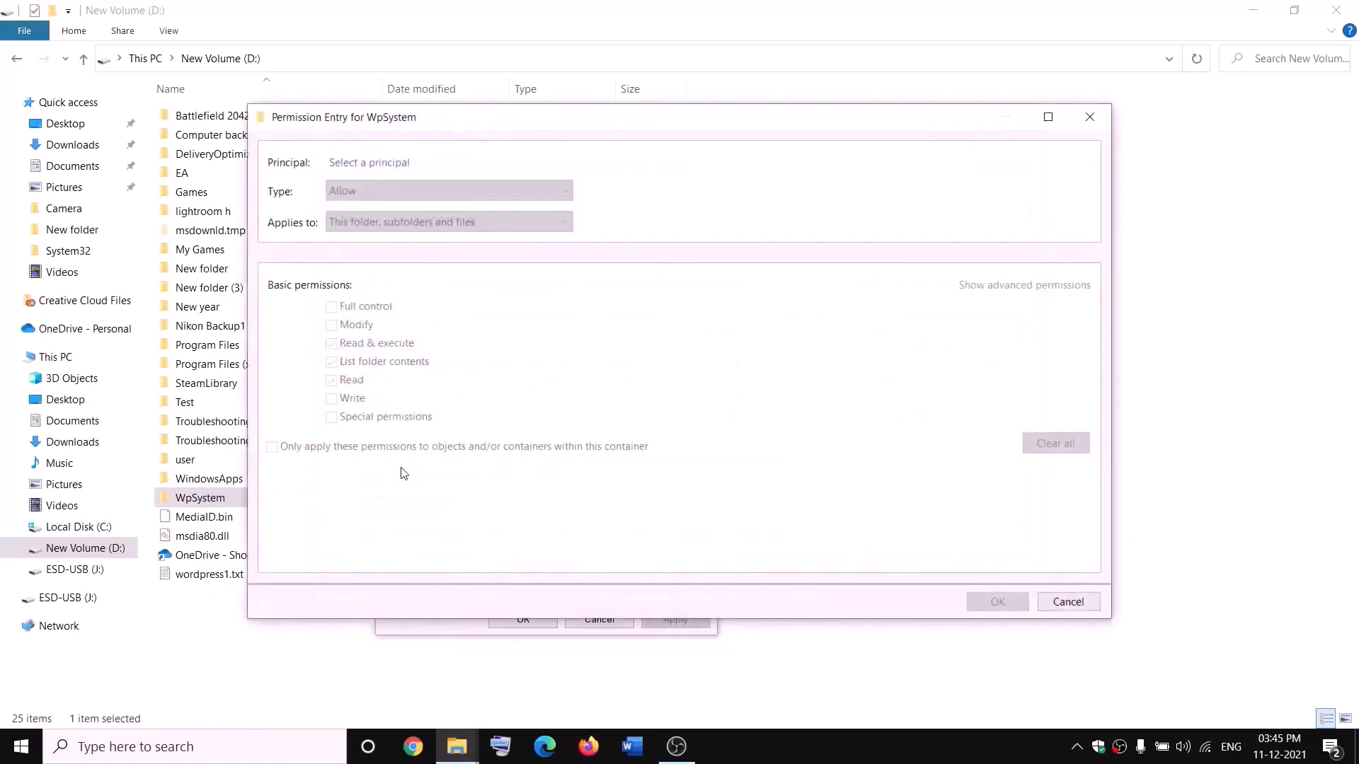
click(368, 164)
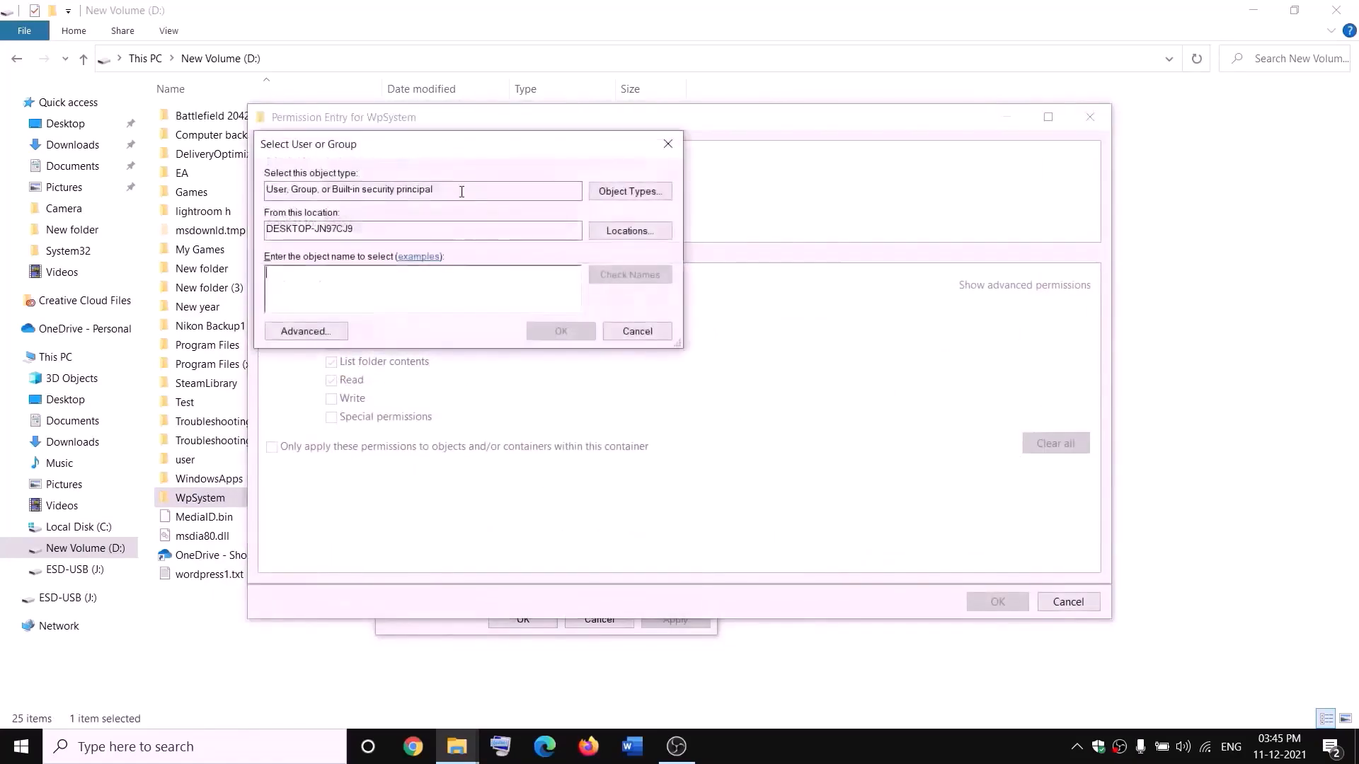
text(everyone)
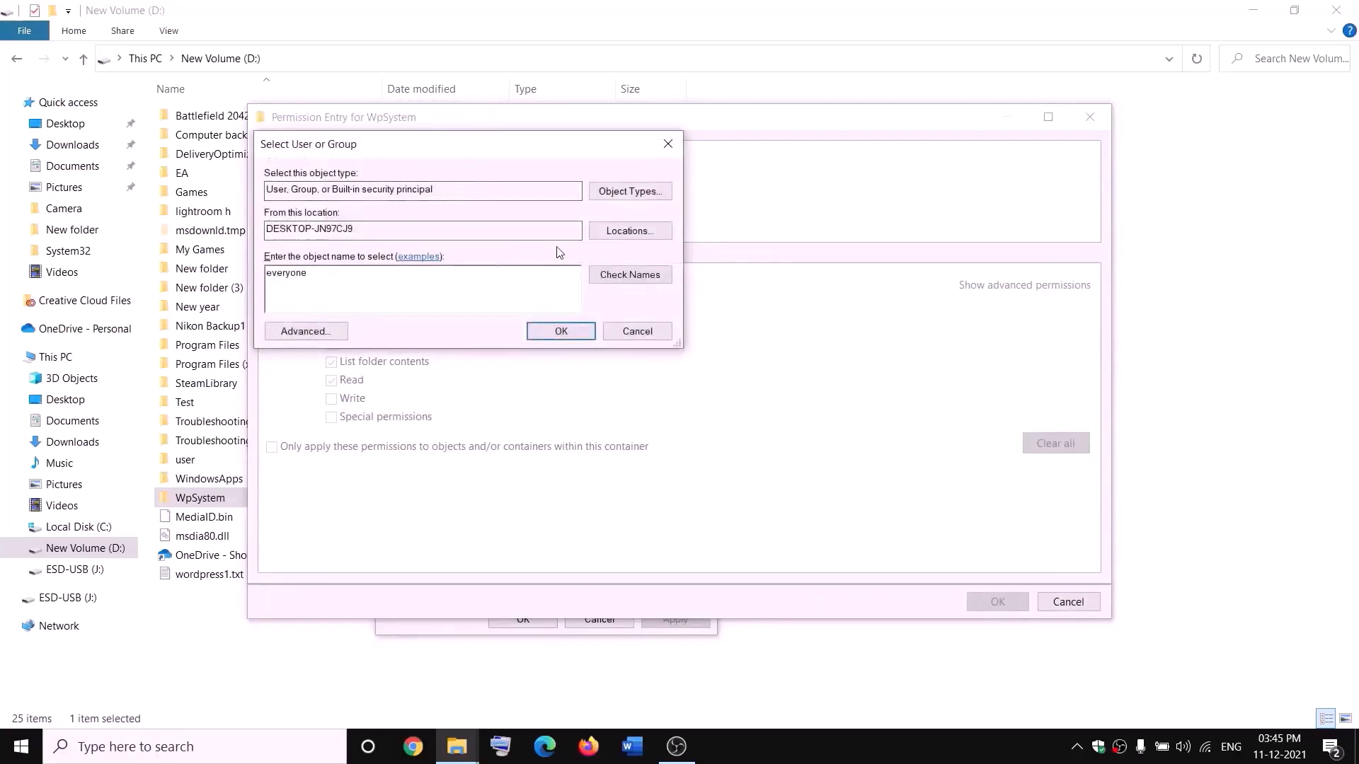
click(629, 276)
click(563, 332)
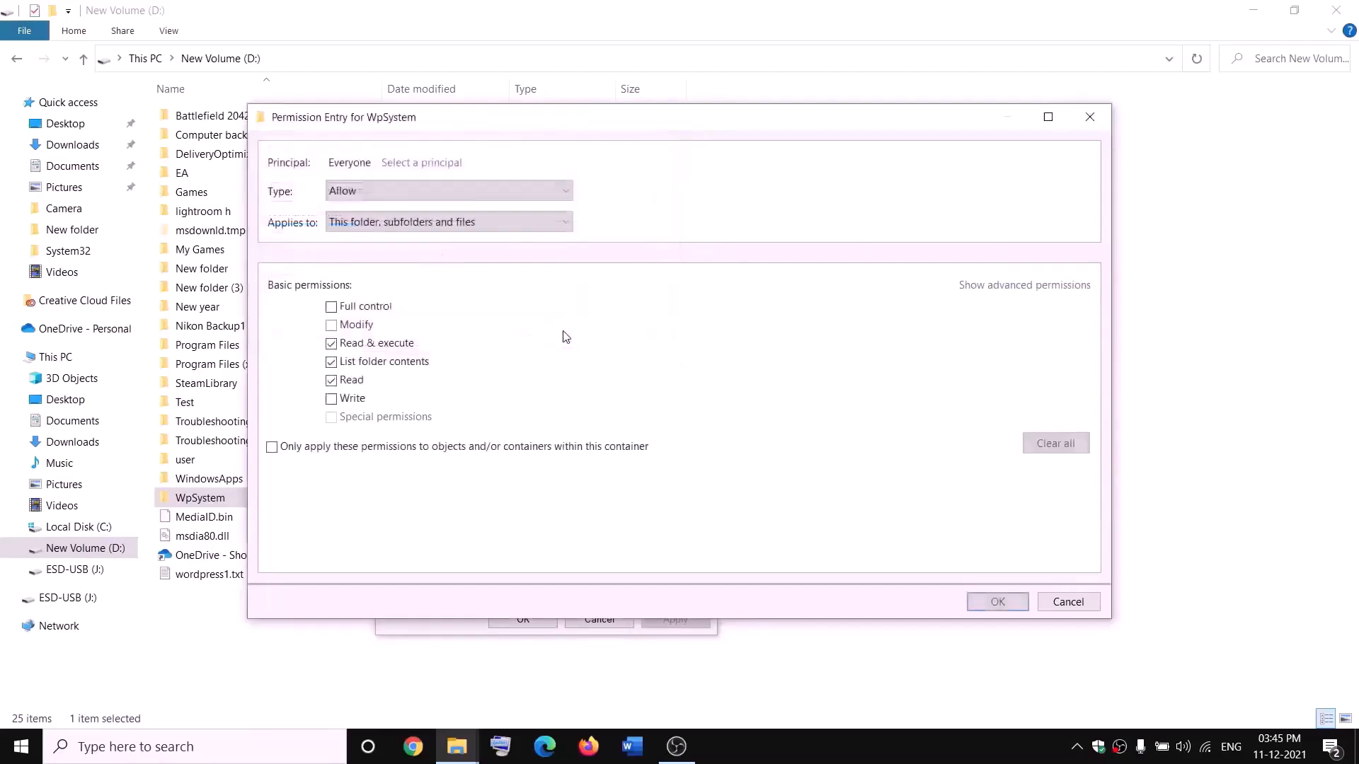
Step: Grant Everyone Full control in the WpSystem permission entry, apply it and close all the folder's property dialogs
click(331, 309)
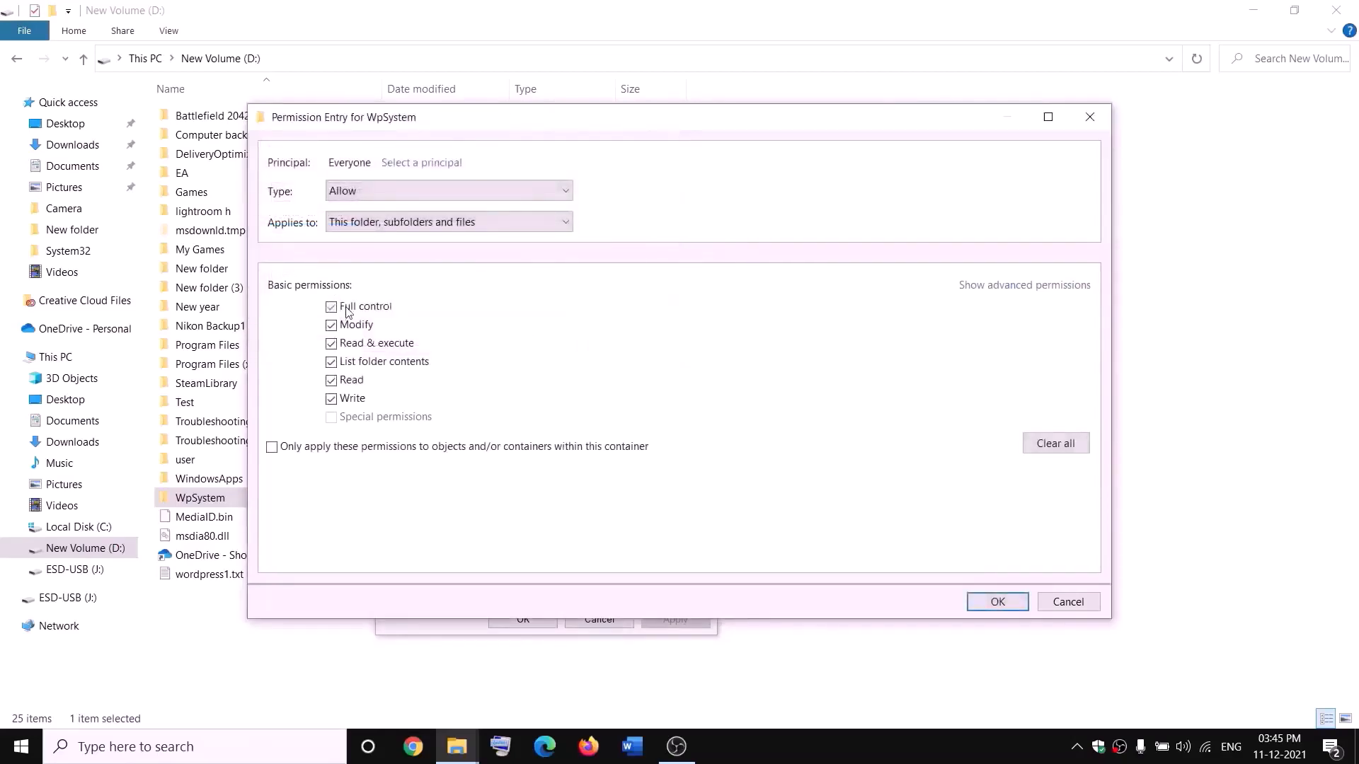
click(1000, 603)
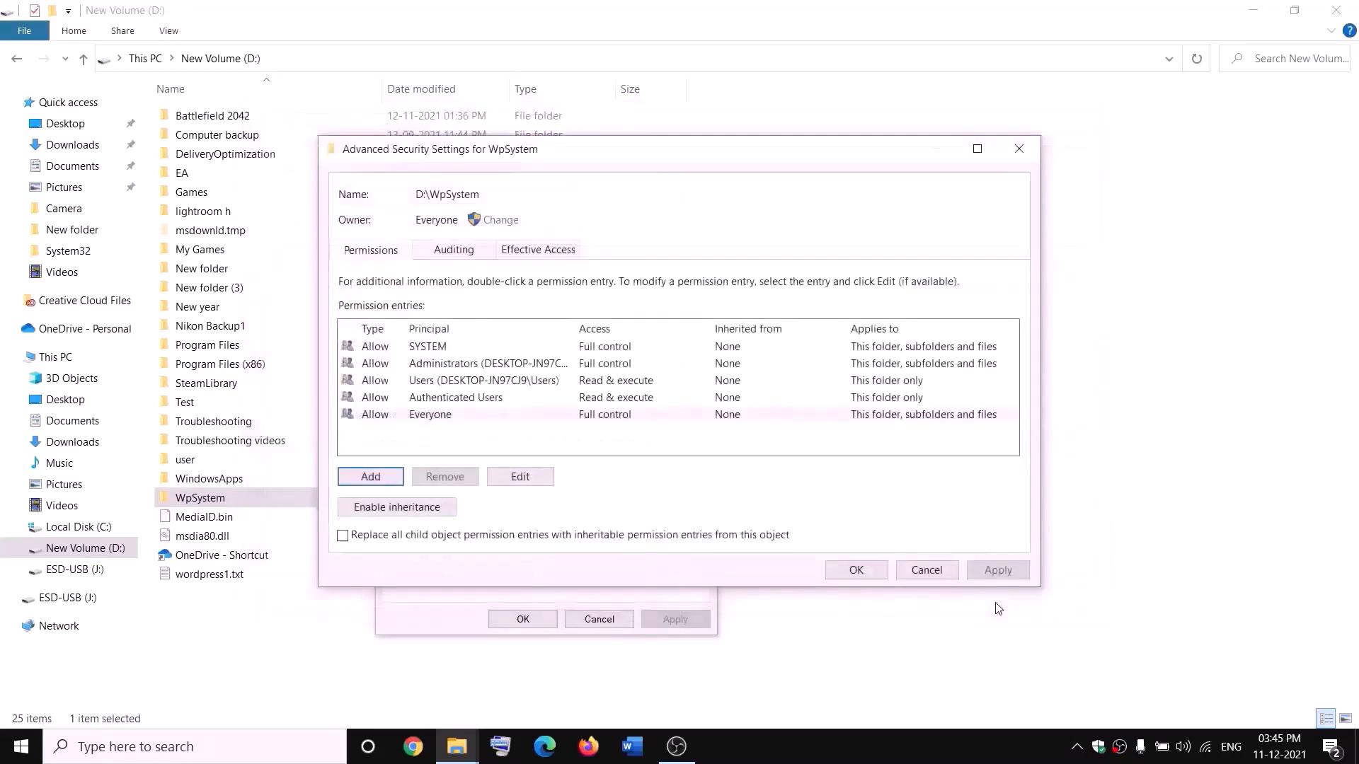
click(996, 570)
click(857, 570)
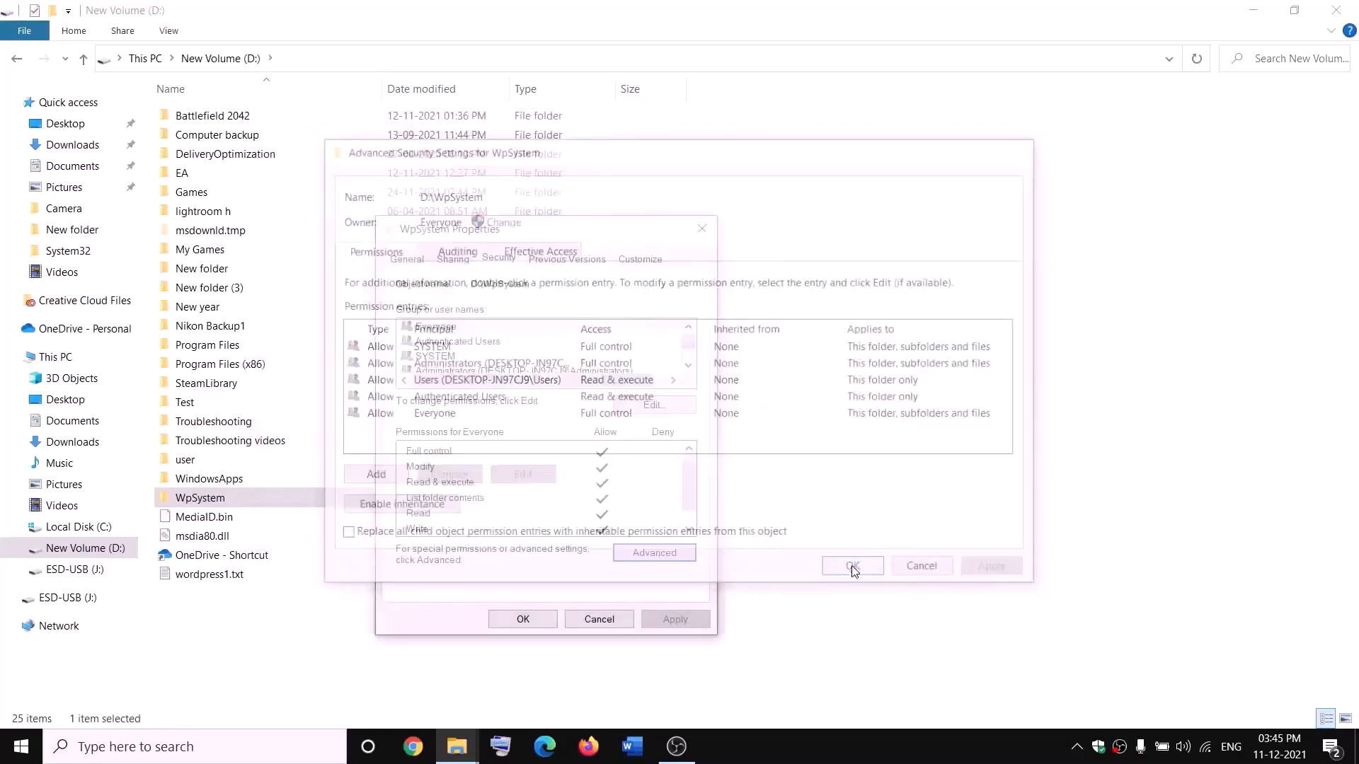
click(540, 622)
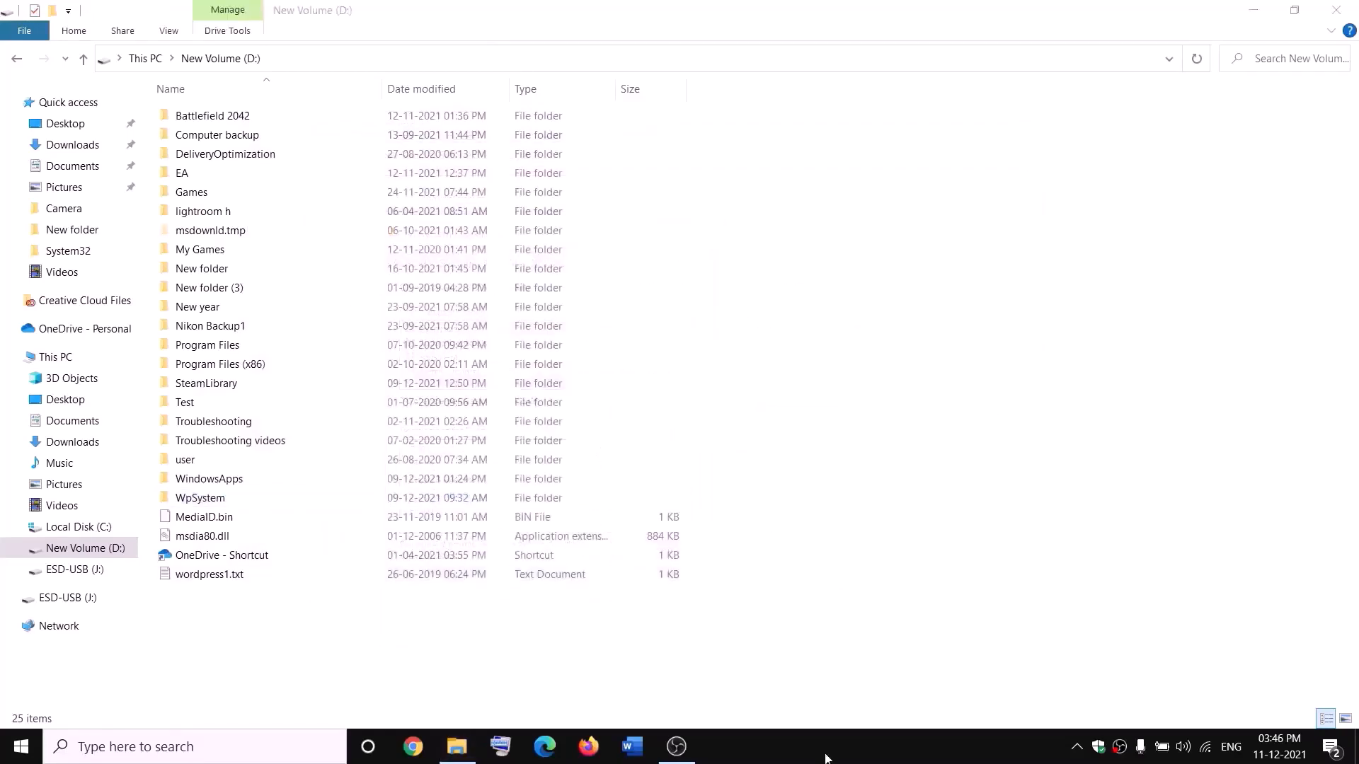
Step: Rename the WpSystem folder on the D: drive to WpSystem.old
right_click(198, 500)
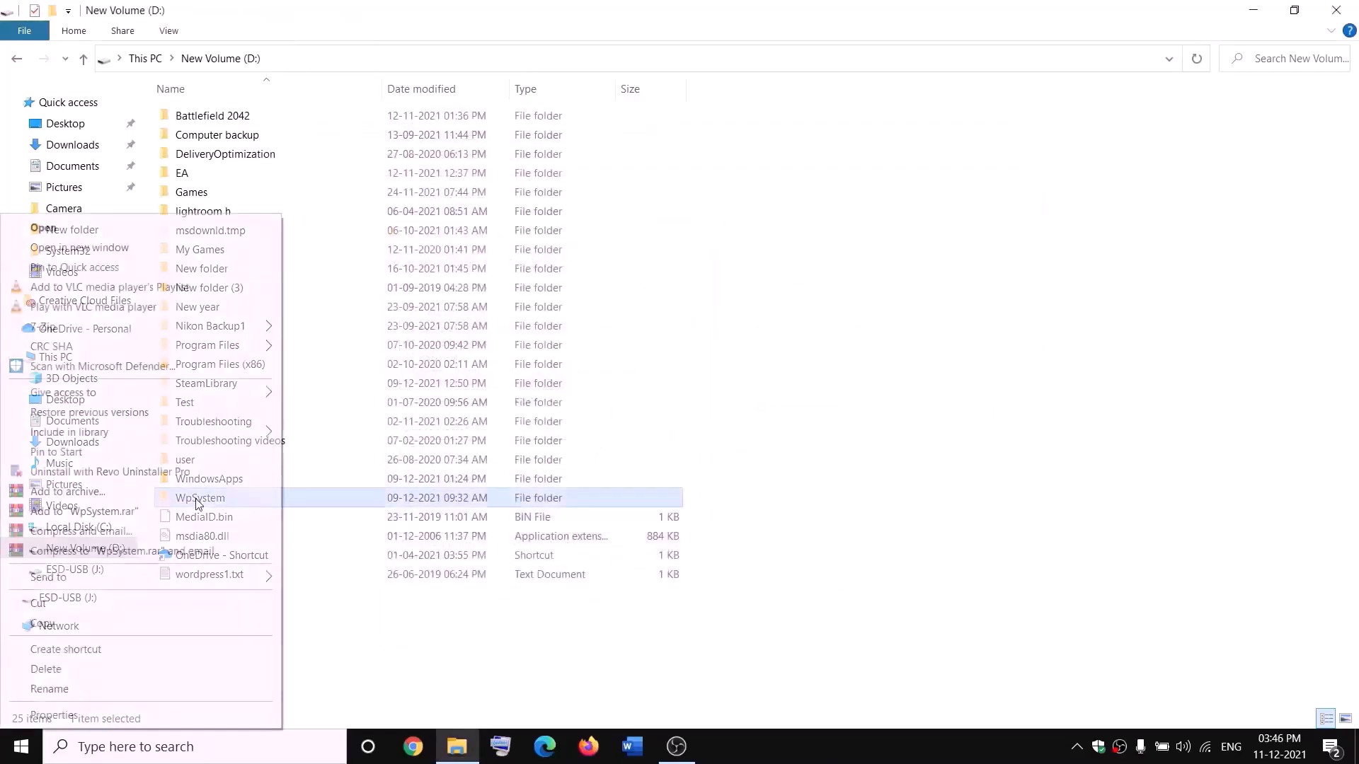
click(49, 689)
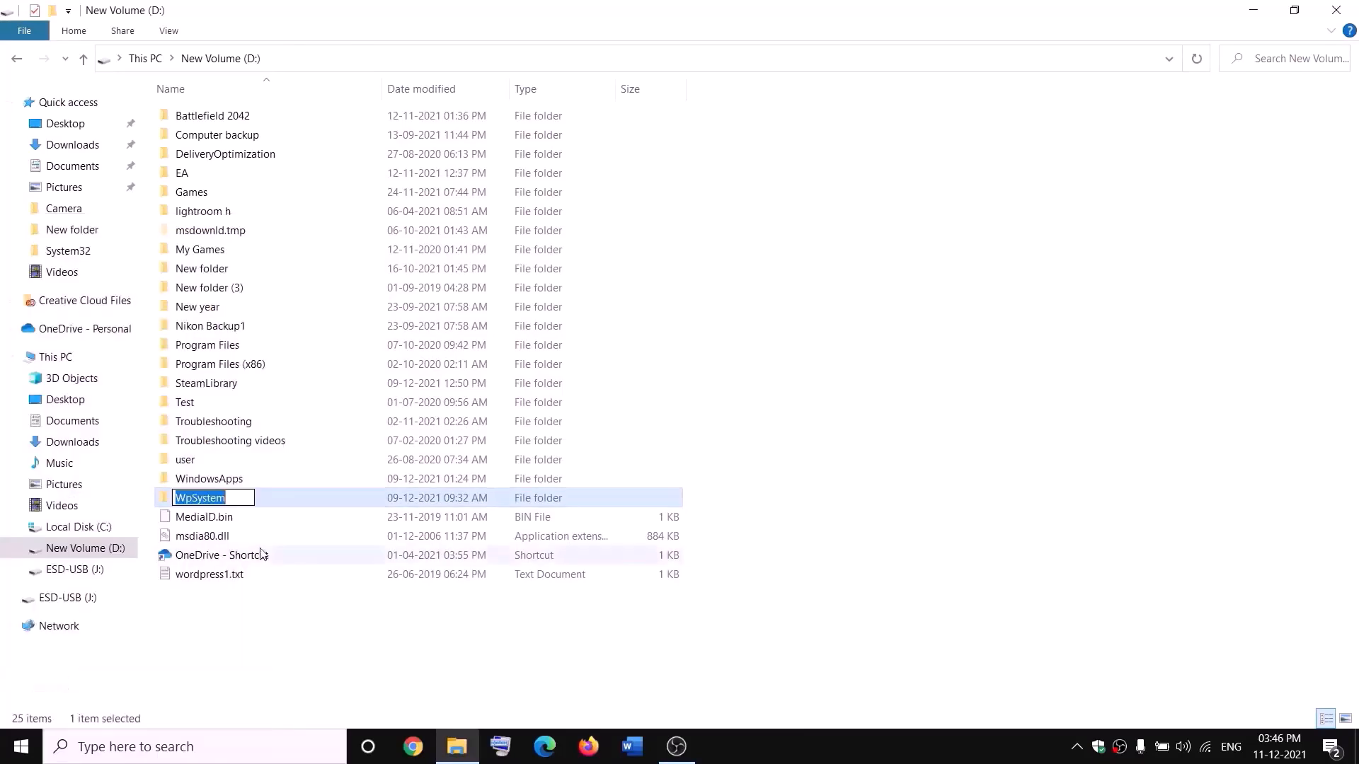
key(End)
text(.old)
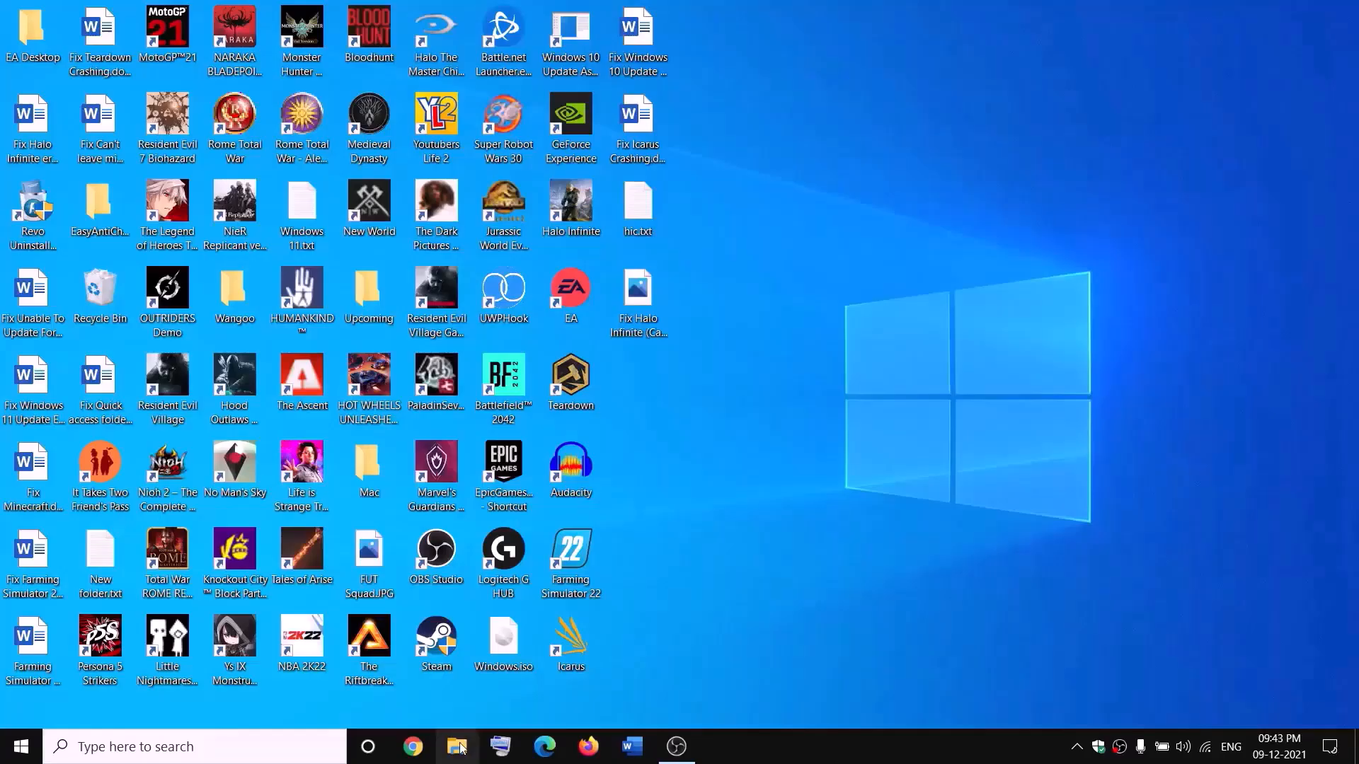
Step: Open File Explorer at the New Volume (D:) drive and display the security permissions of the WindowsApps folder
key(super+e)
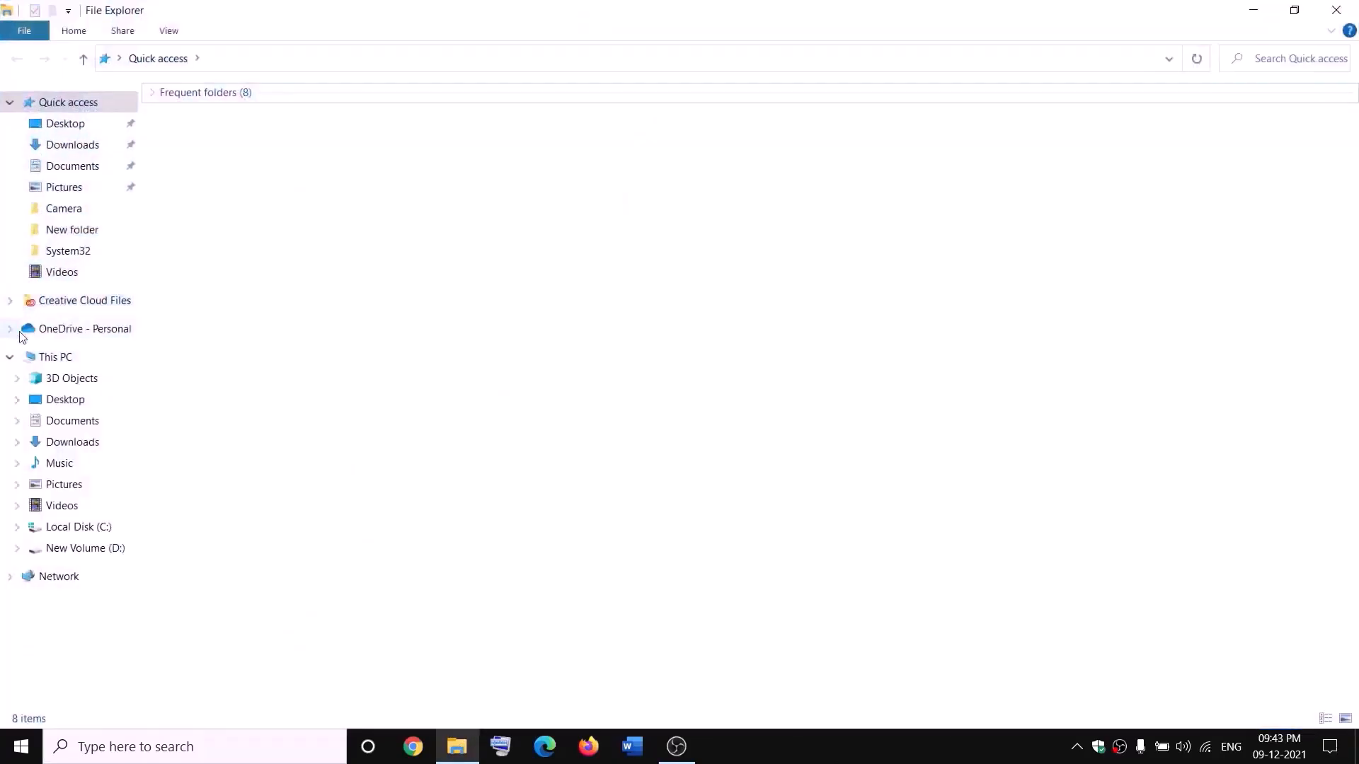
click(43, 356)
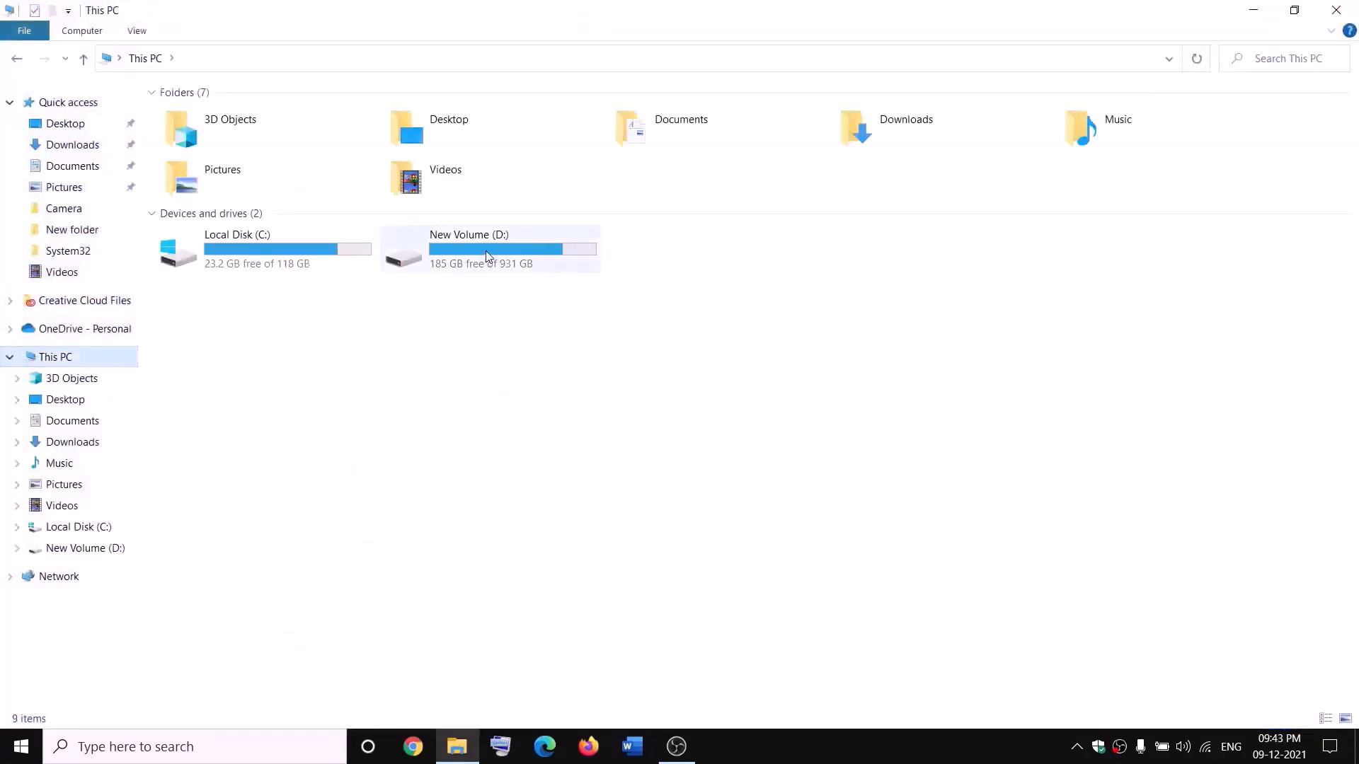
double_click(487, 256)
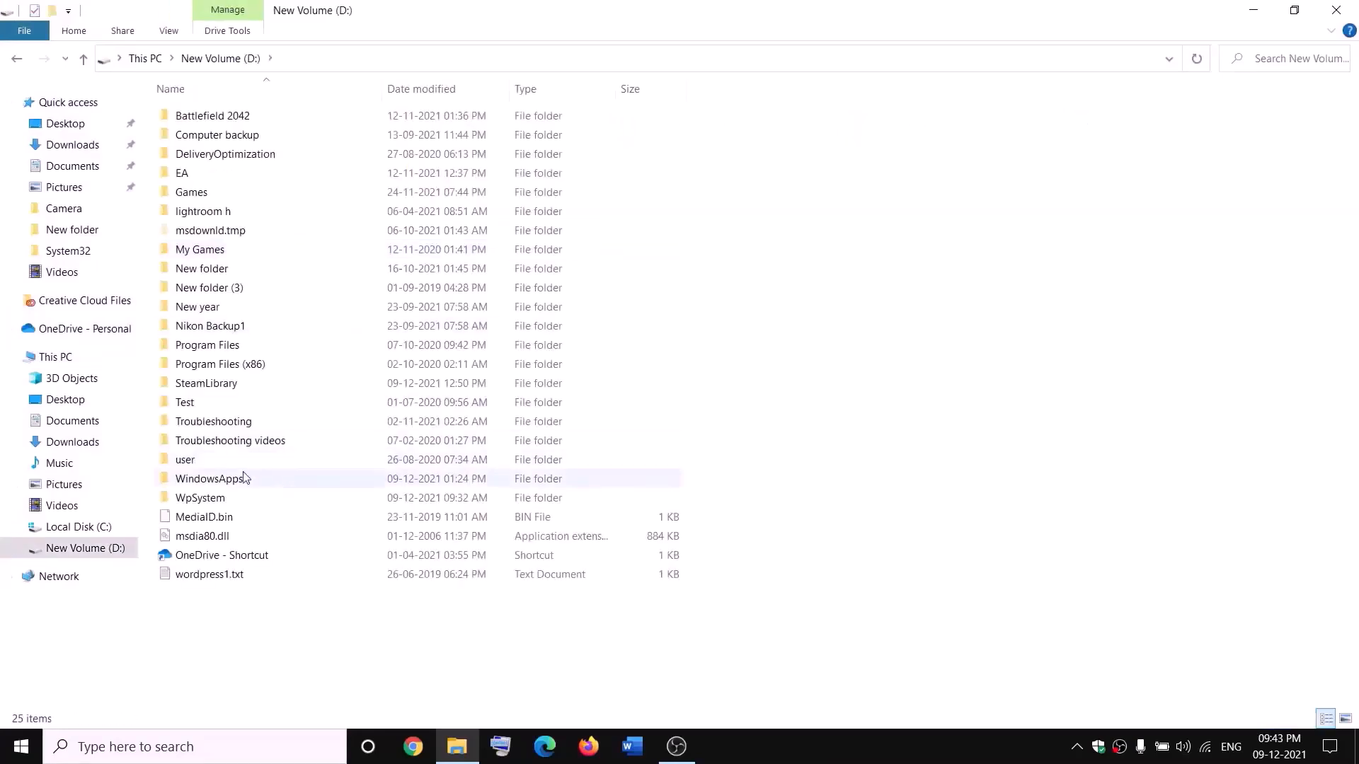
click(240, 479)
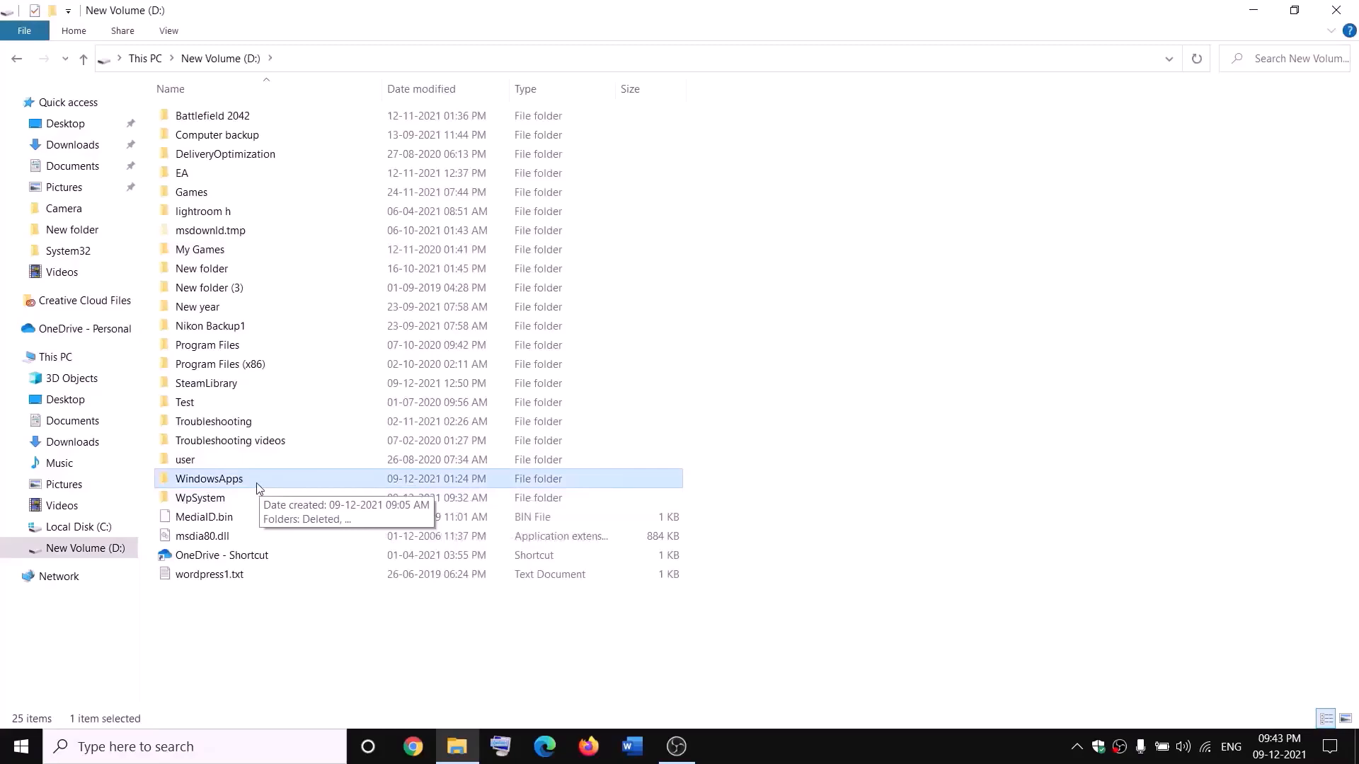
right_click(257, 482)
click(54, 715)
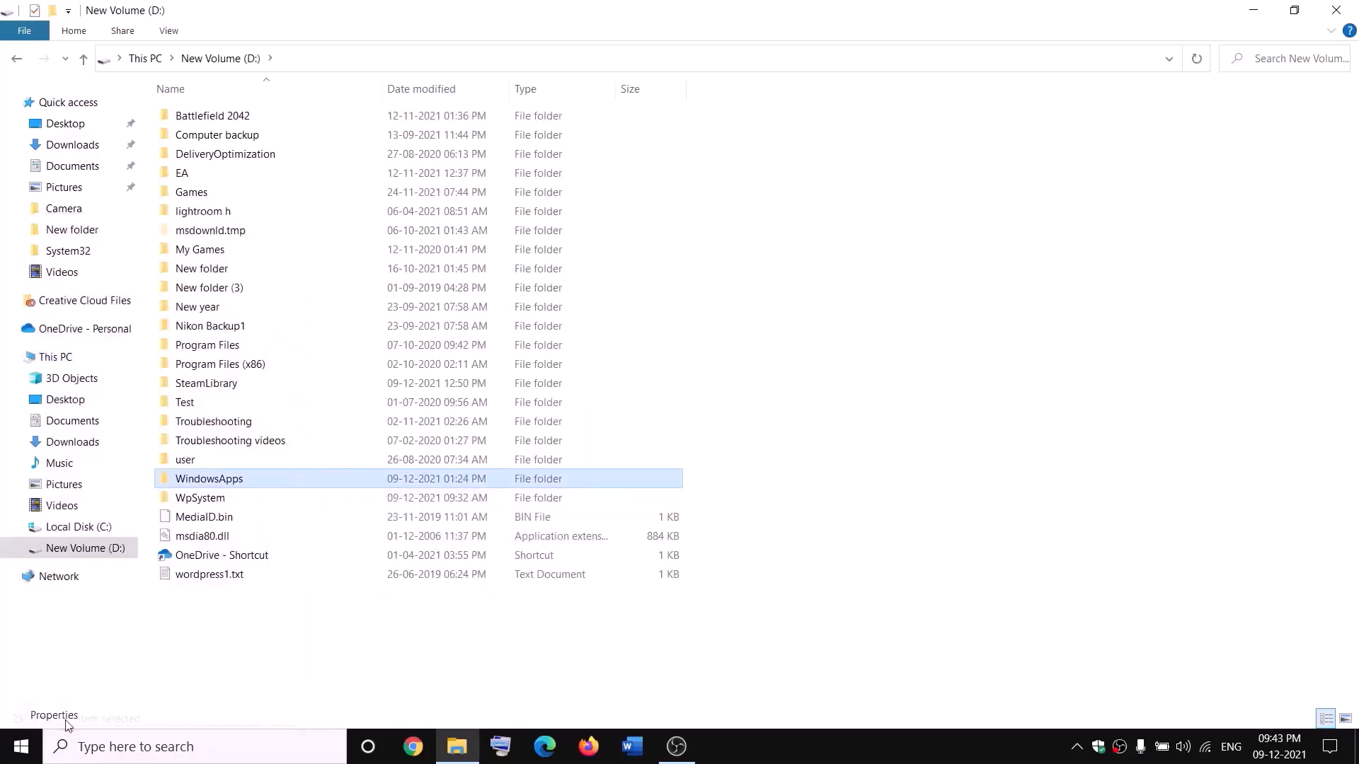
click(385, 346)
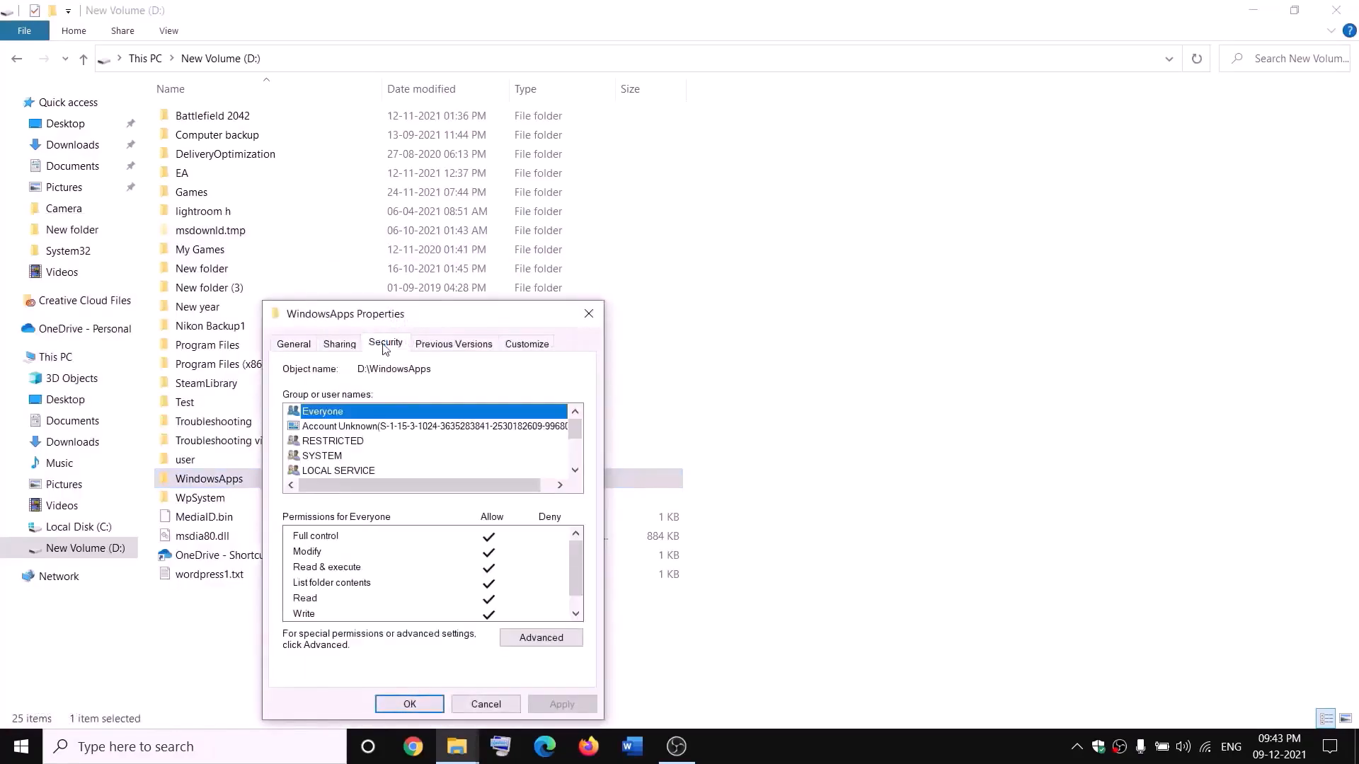
Step: Set Everyone as owner of the WindowsApps folder, replacing the owner on subcontainers and objects, and apply the change
click(541, 638)
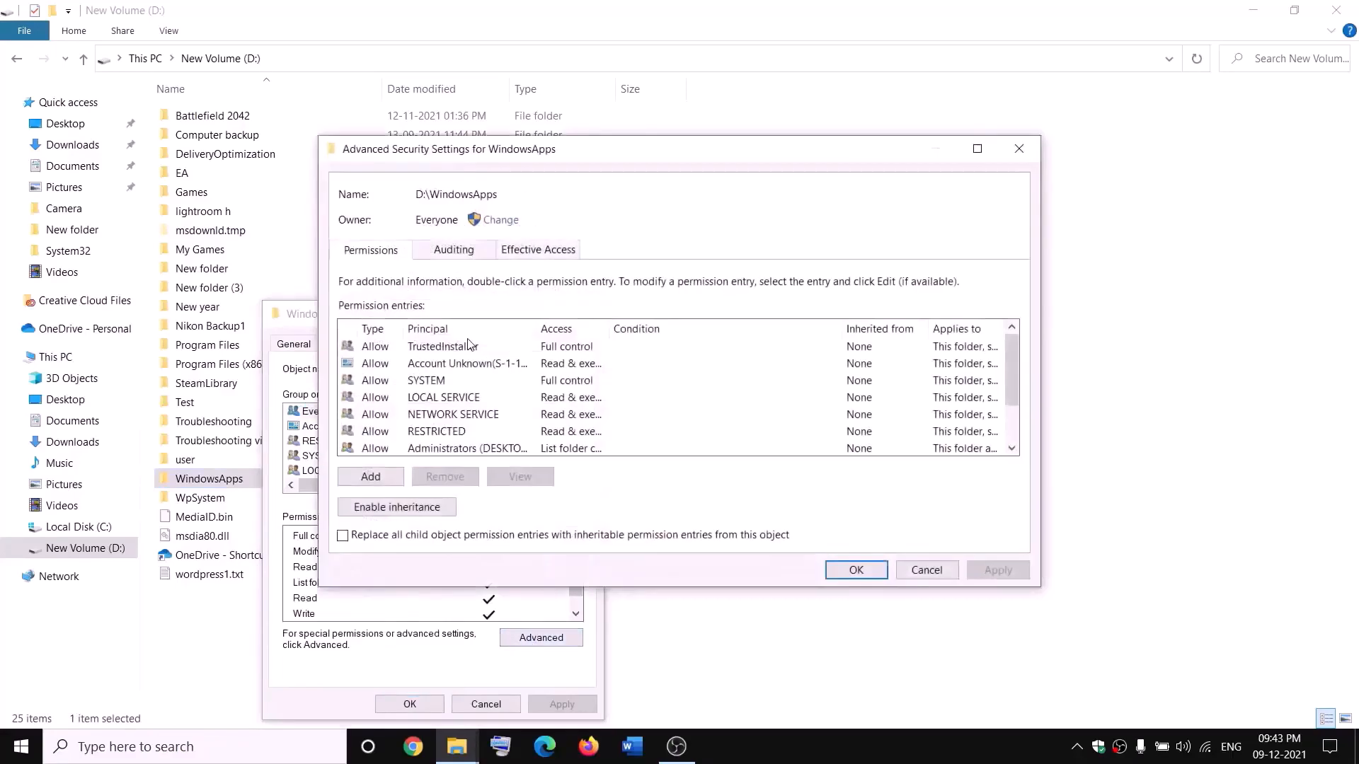
click(502, 220)
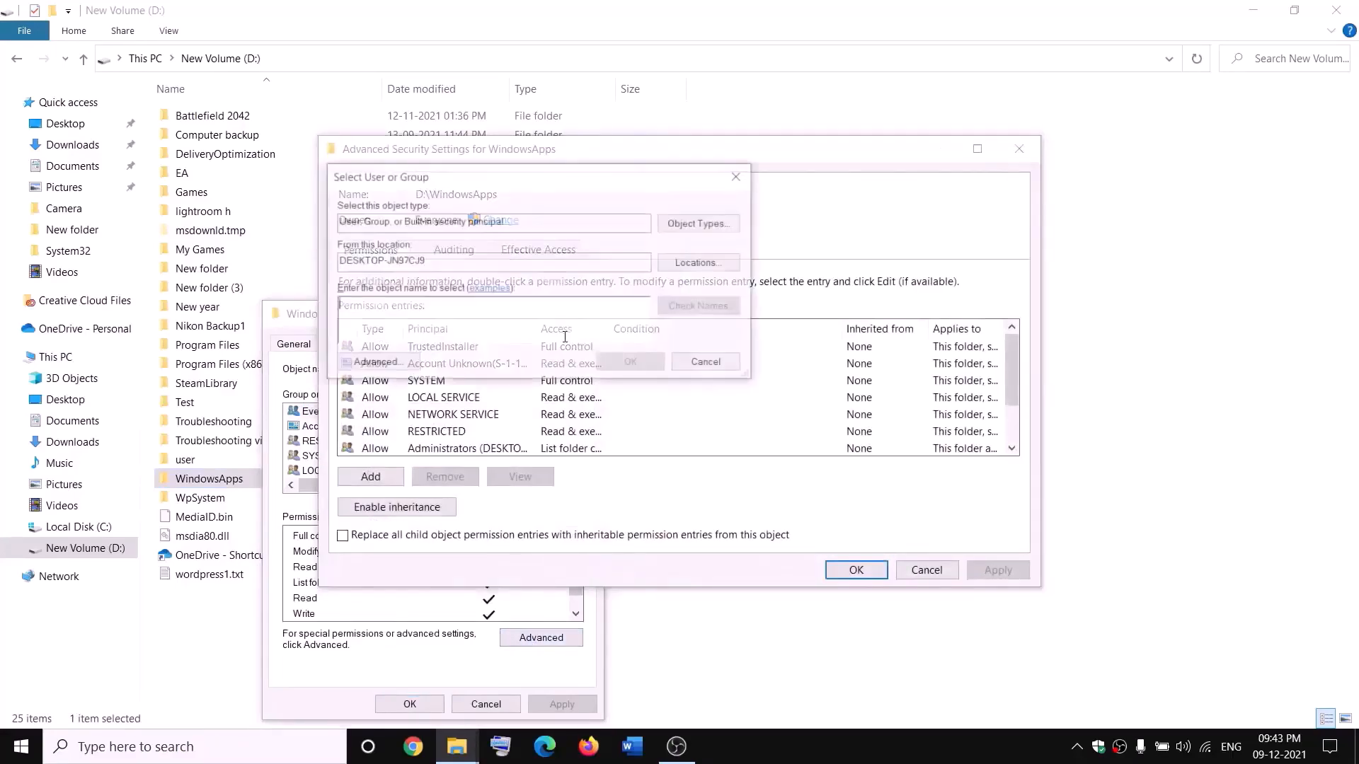
text(everyone)
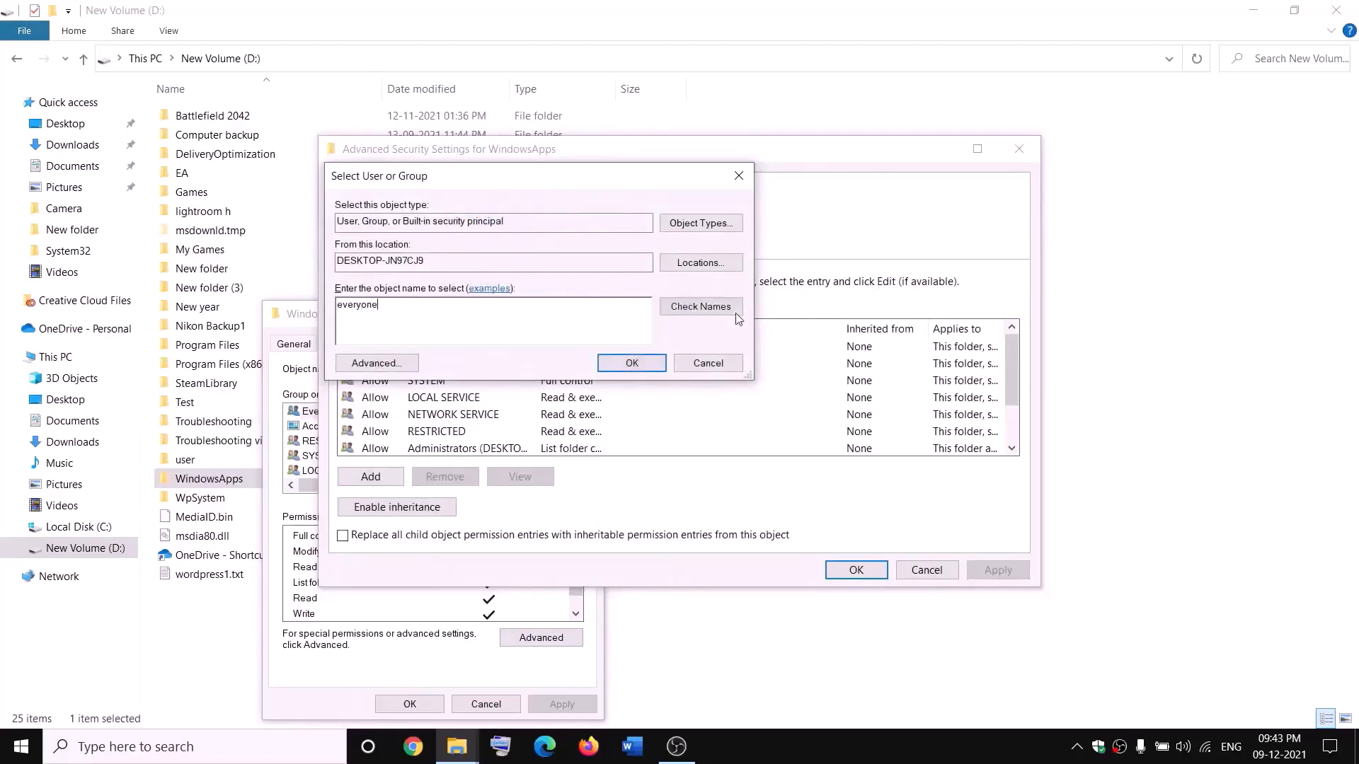
click(716, 312)
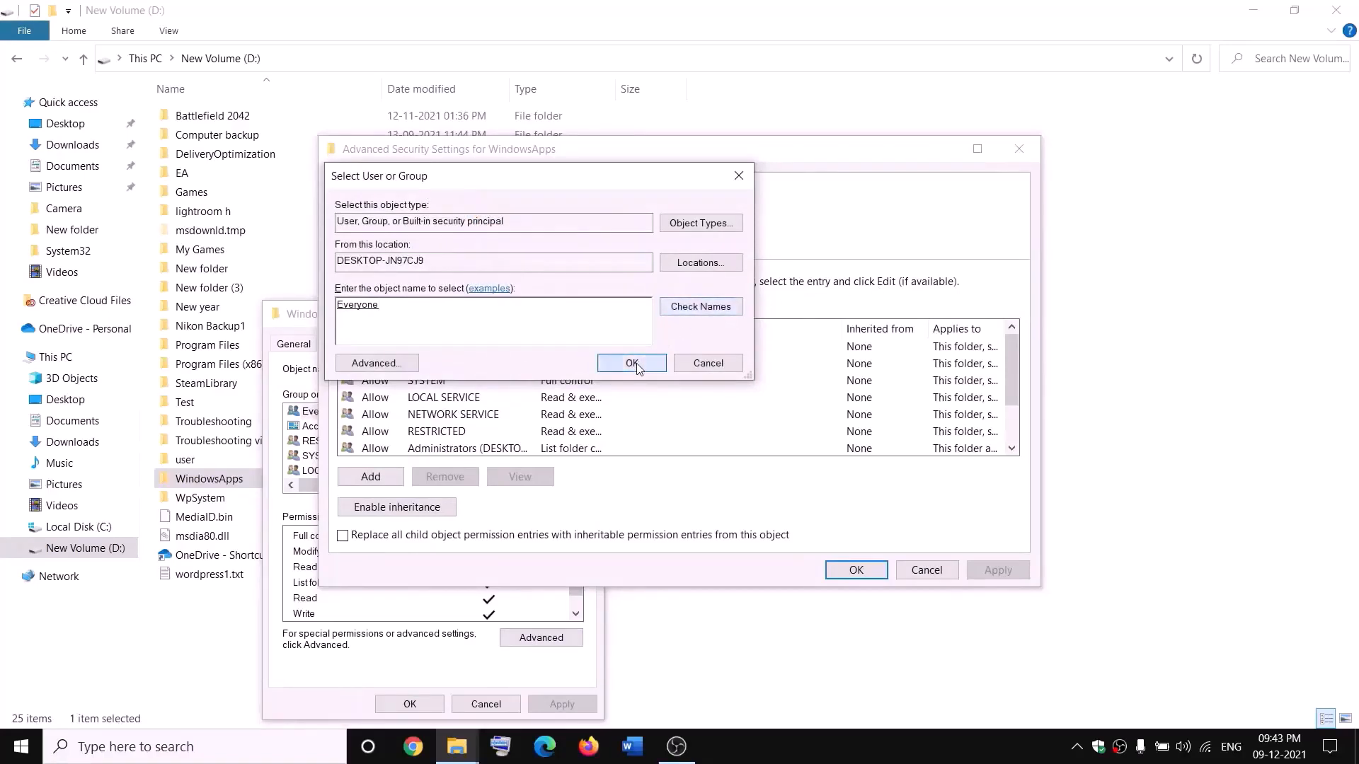
click(632, 364)
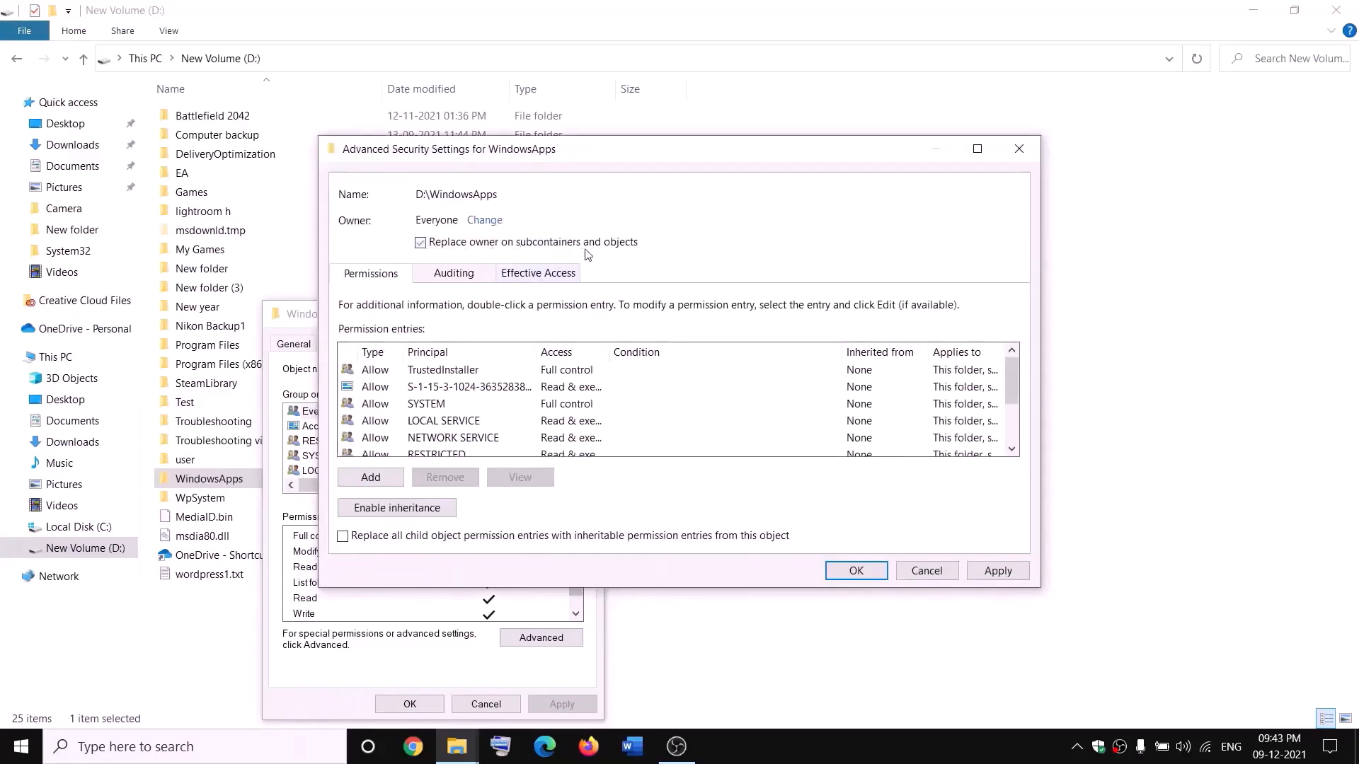
click(998, 571)
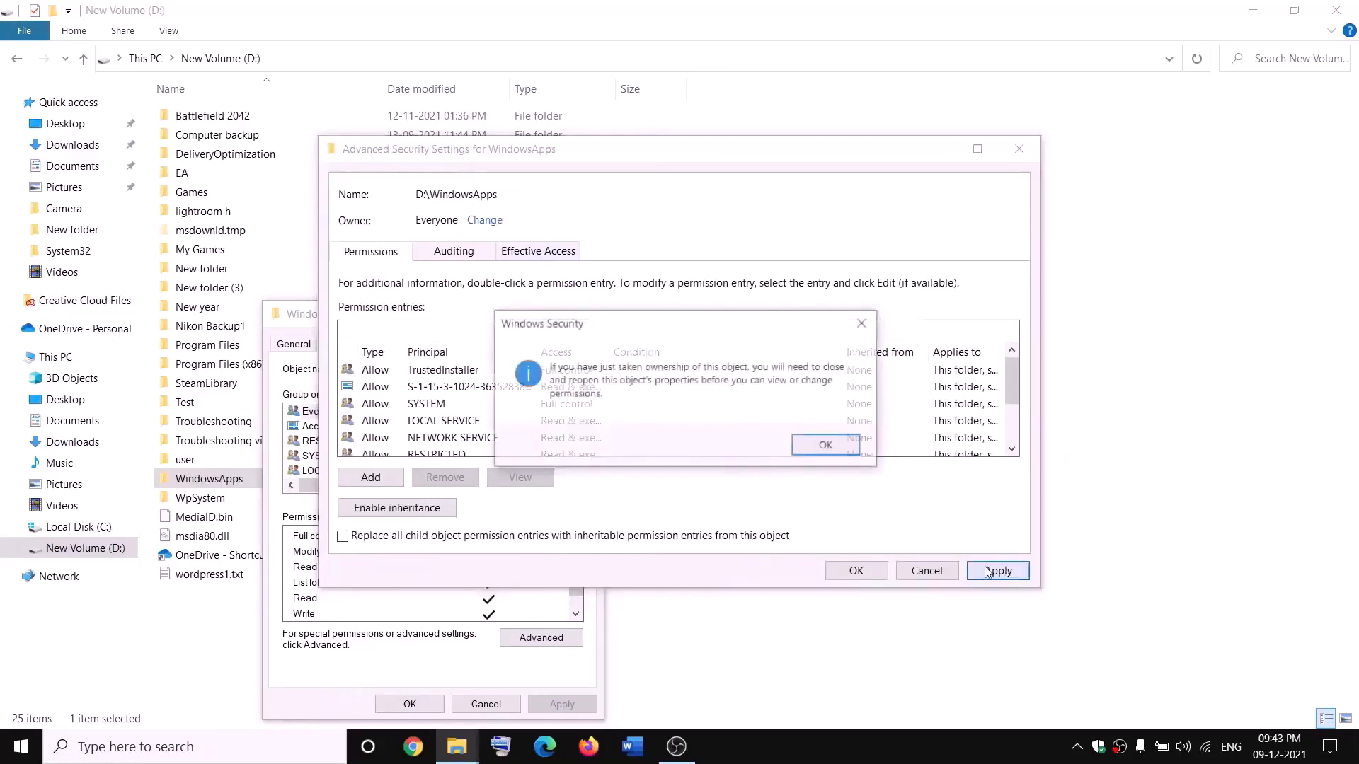
click(827, 446)
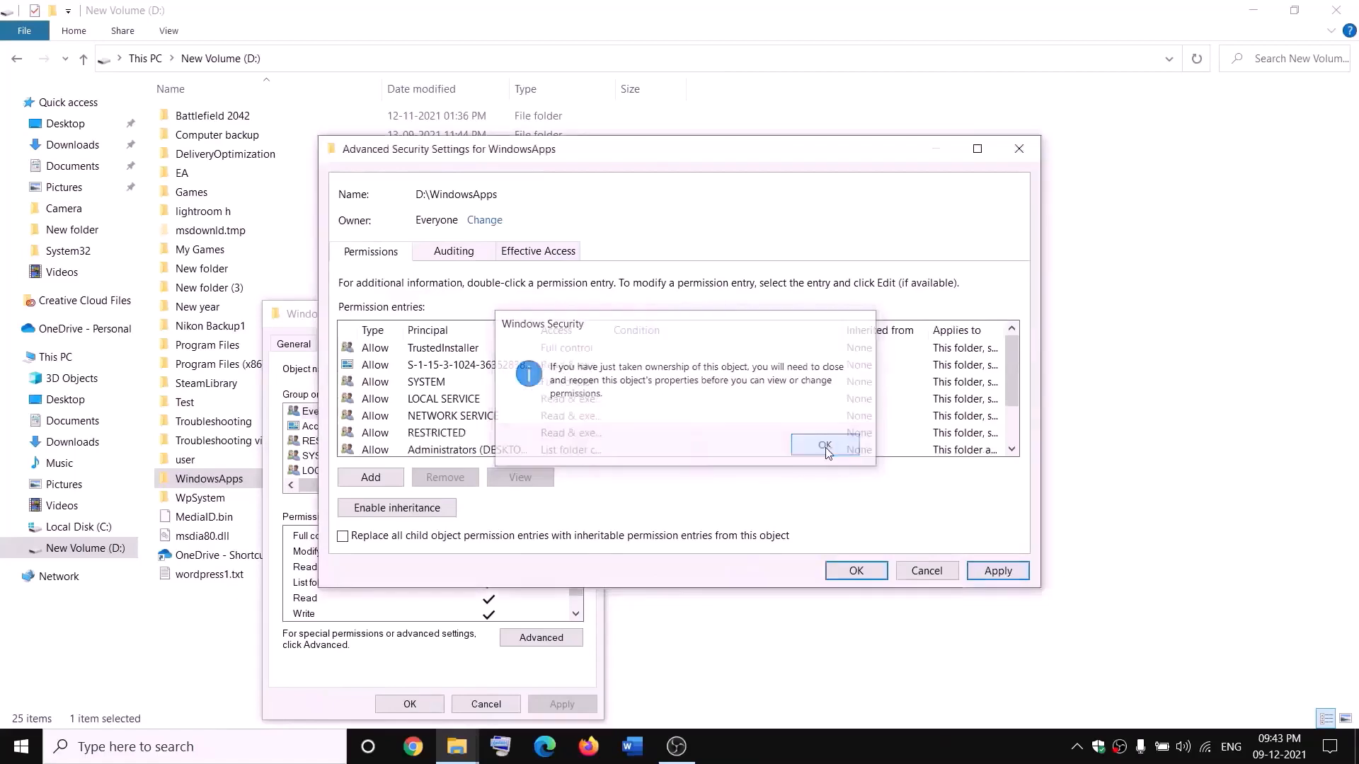
Step: Close the WindowsApps property dialogs to save the ownership change and reopen the folder's advanced security settings
click(856, 571)
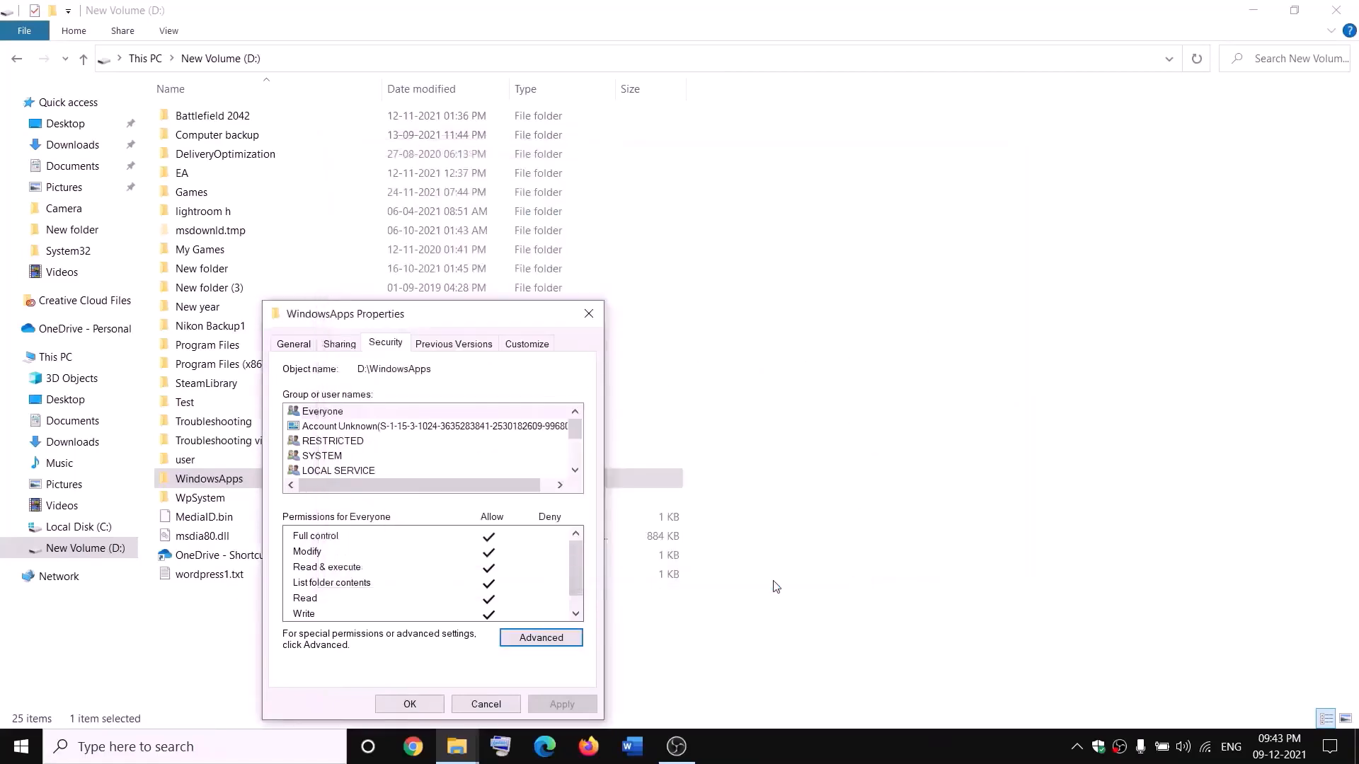
click(423, 706)
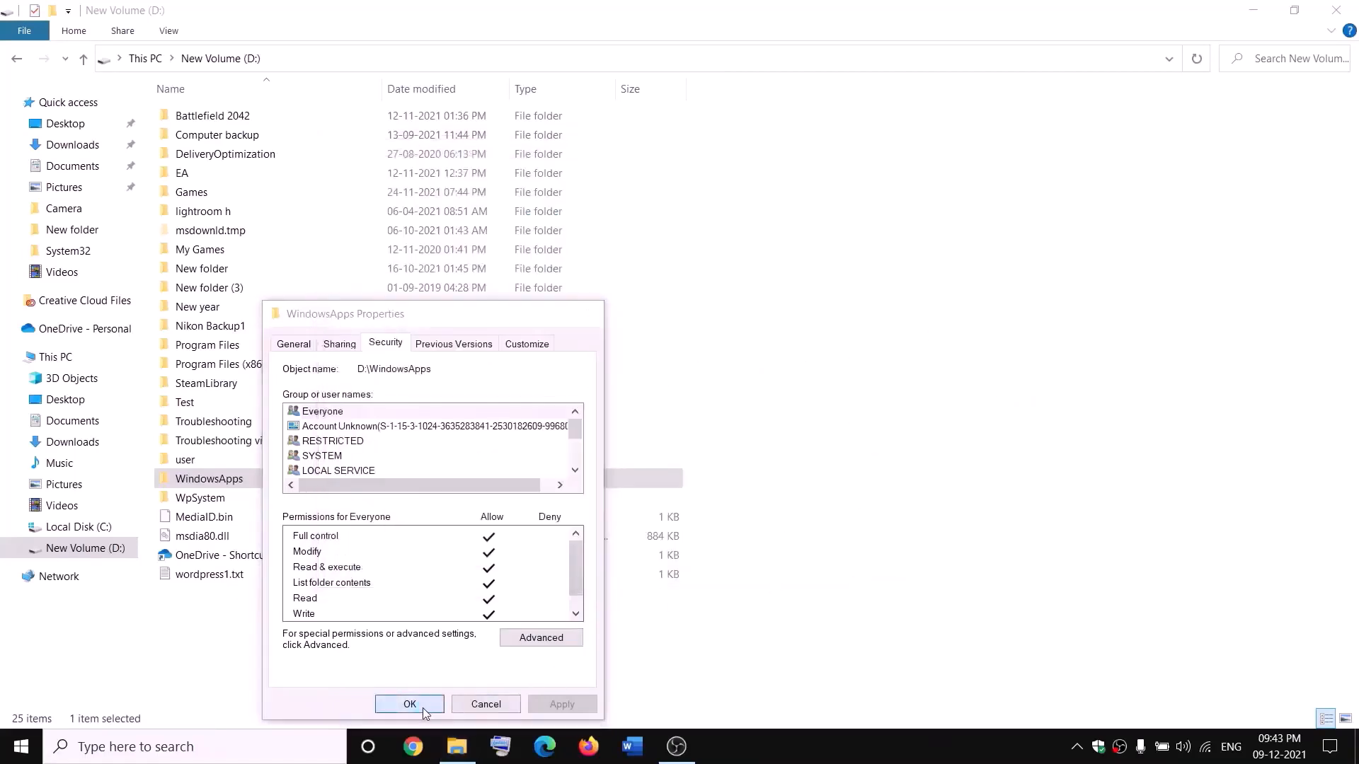
right_click(257, 484)
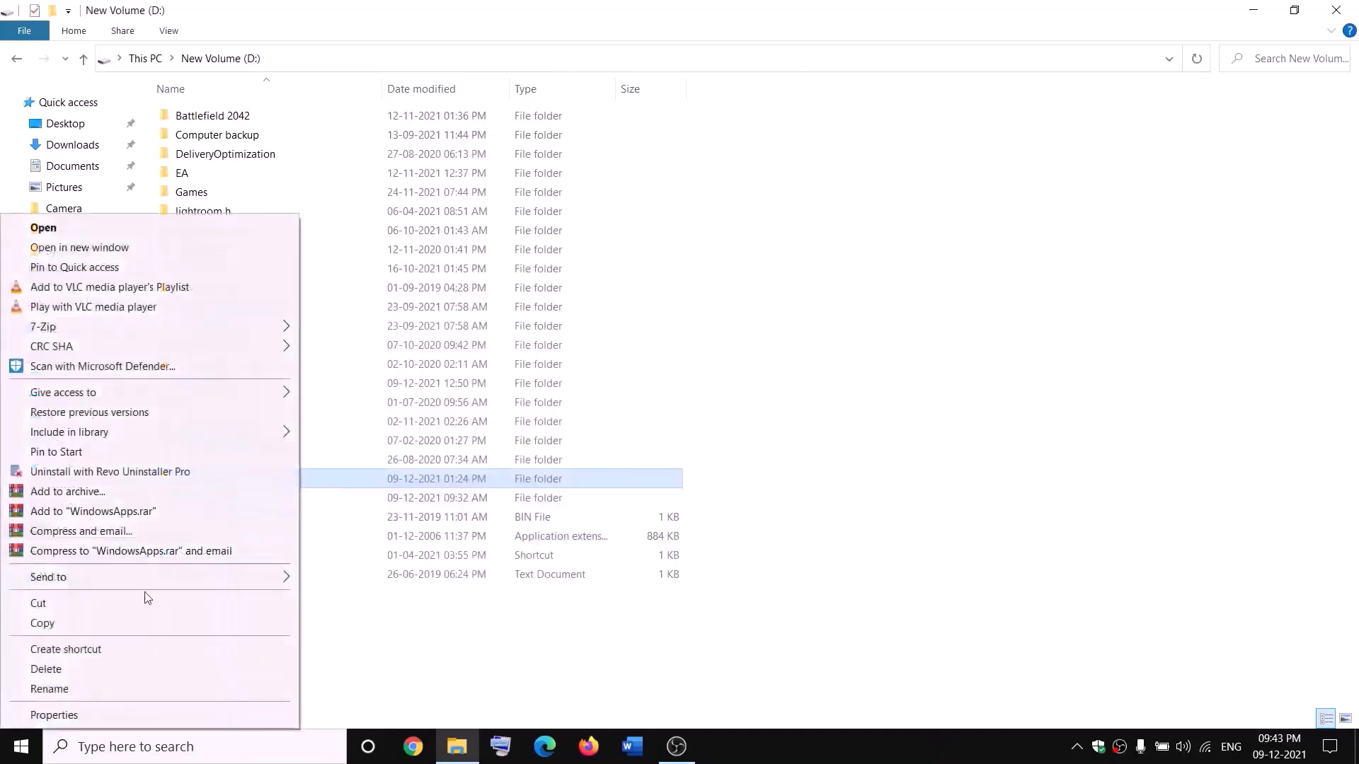
click(53, 715)
click(394, 344)
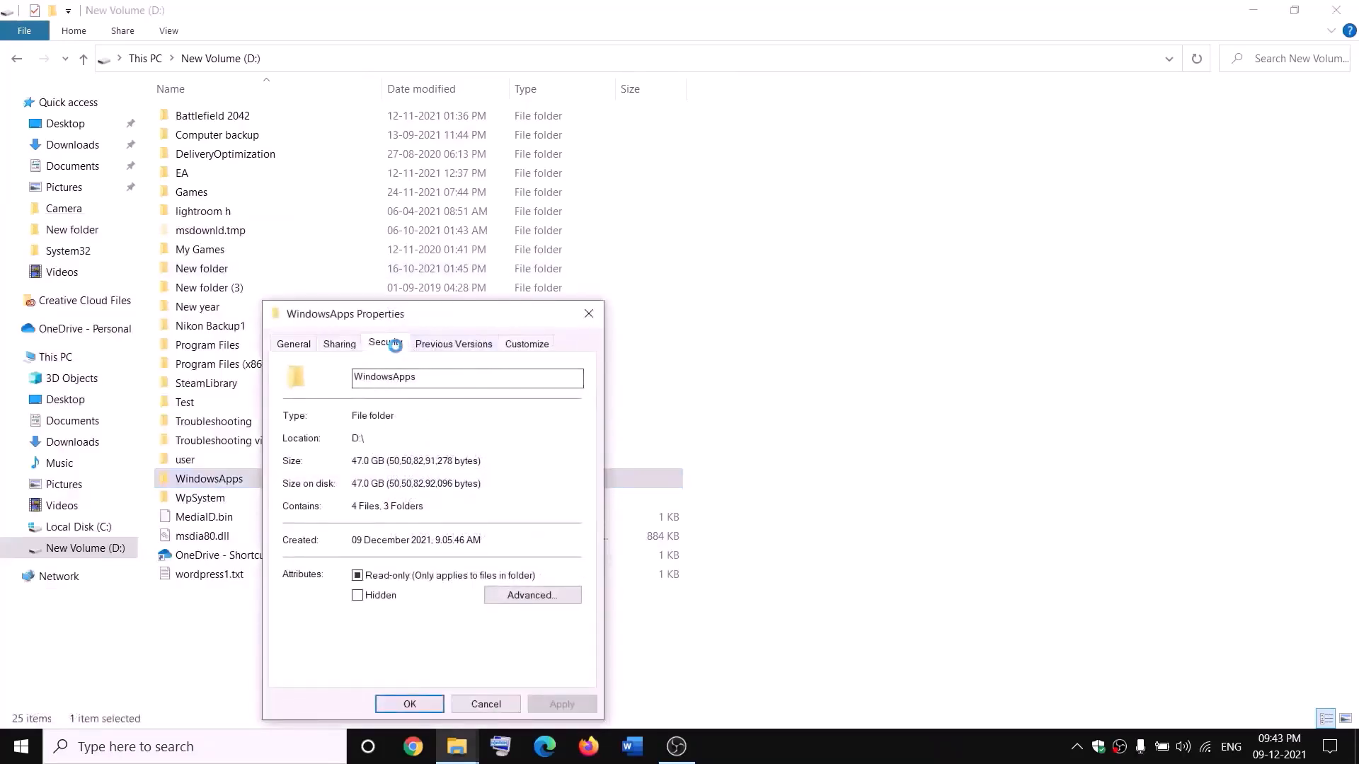
click(541, 638)
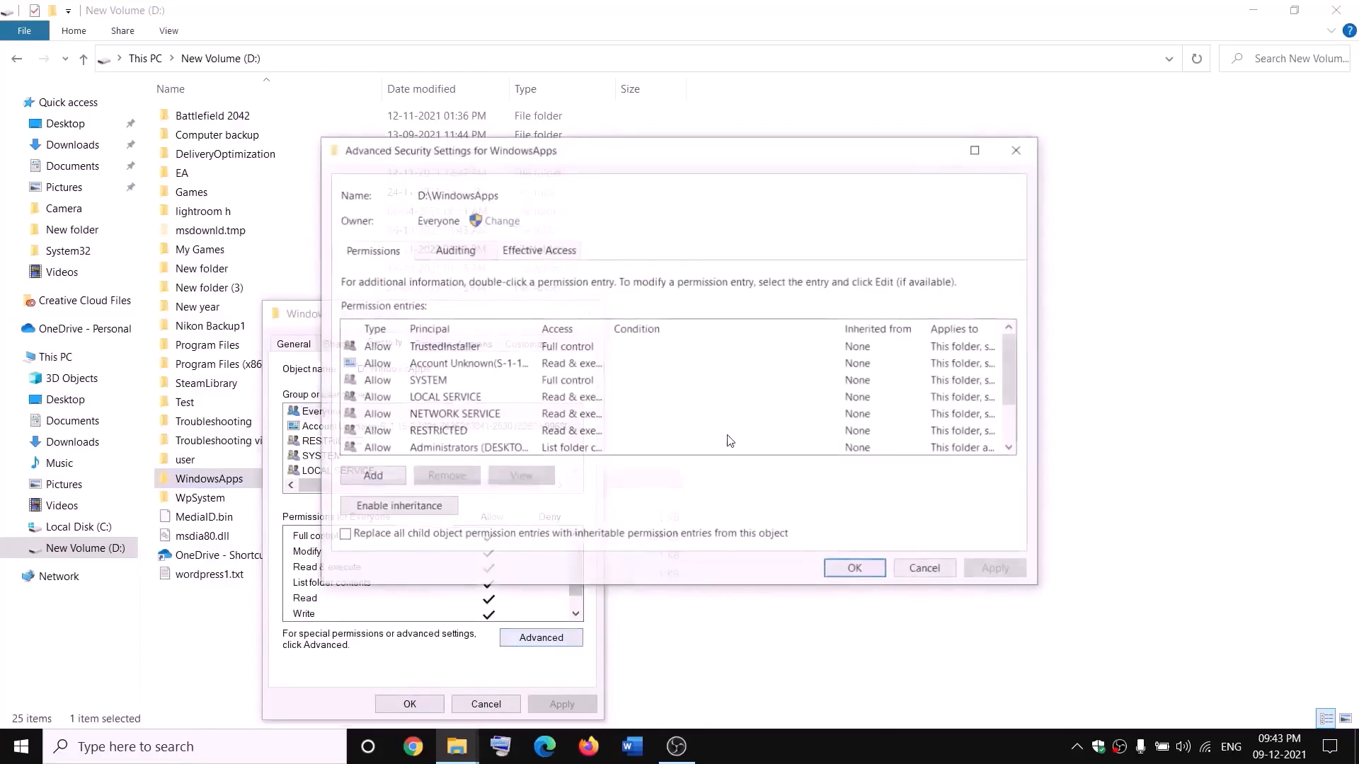
Step: Add a new permission entry for the WindowsApps folder with Everyone as the principal
click(372, 477)
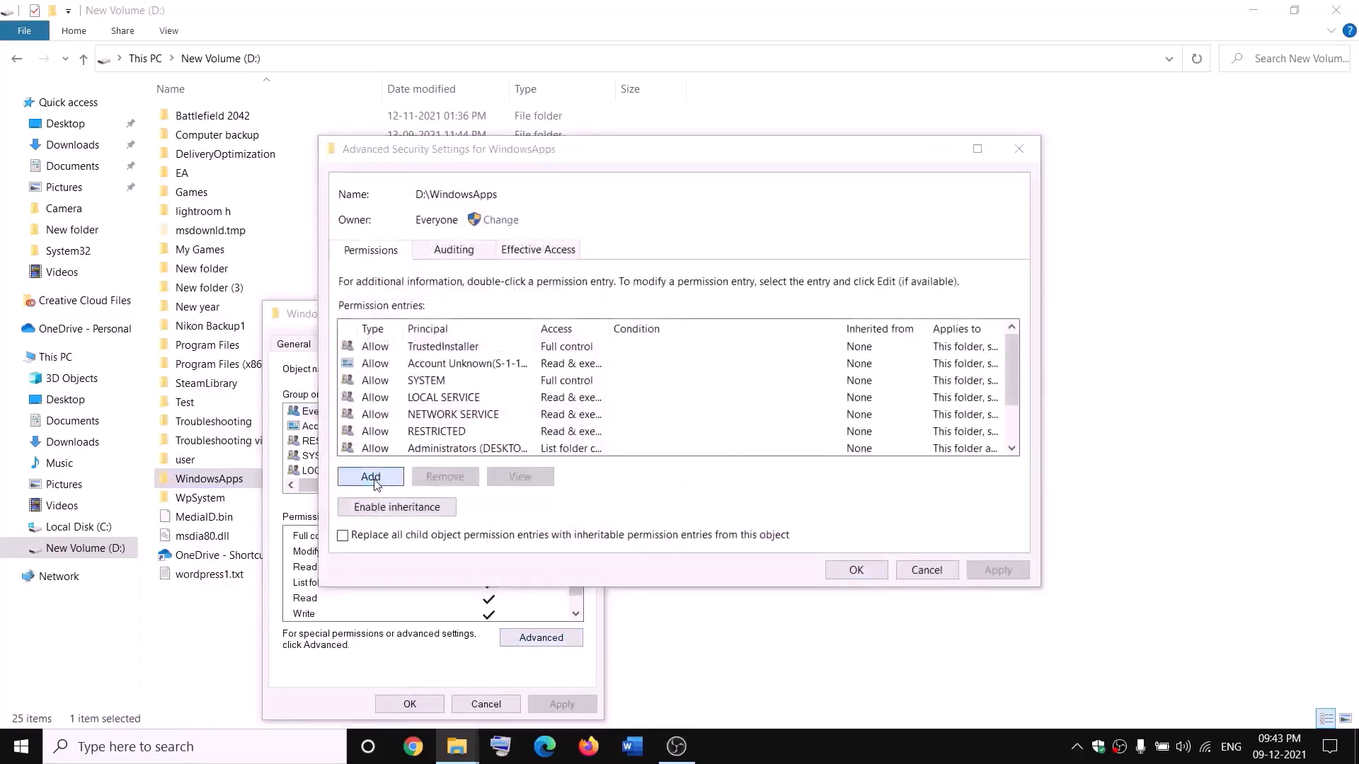
click(363, 163)
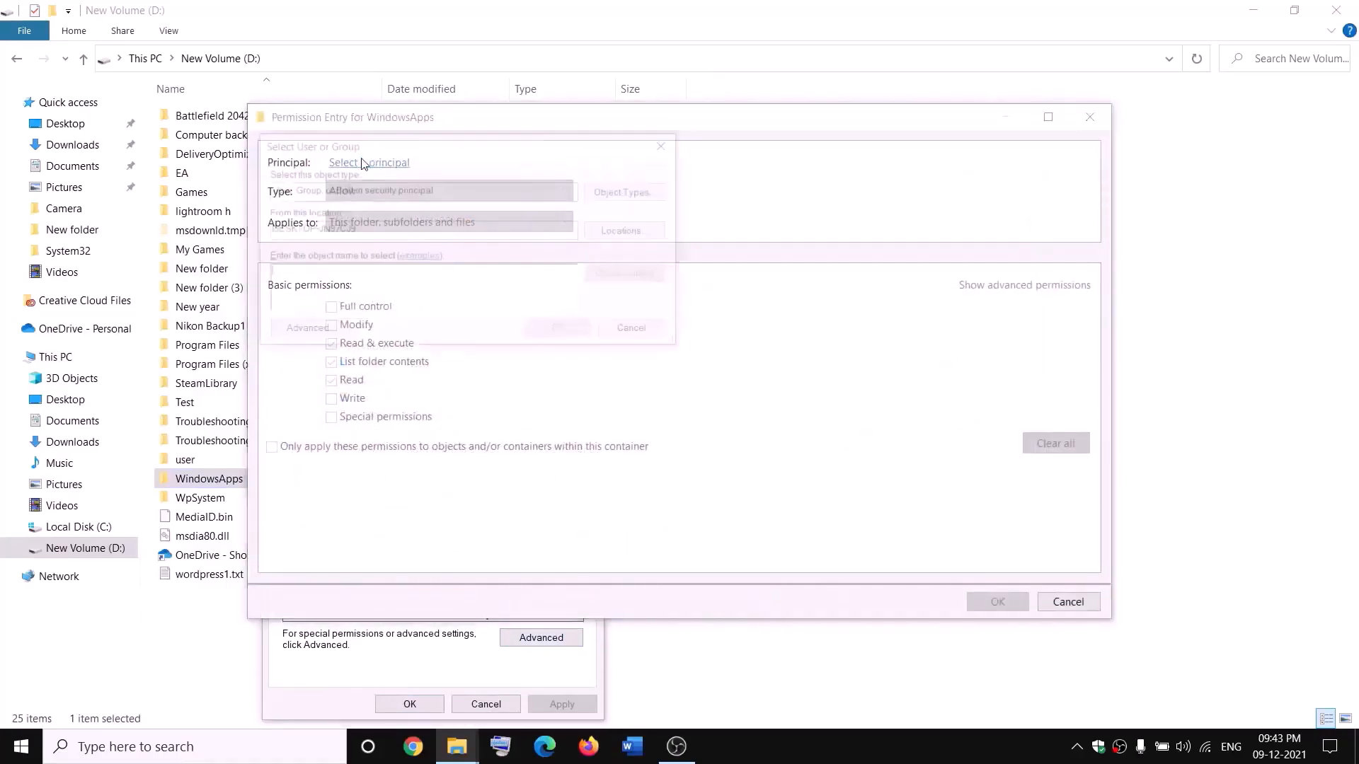
text(everyone)
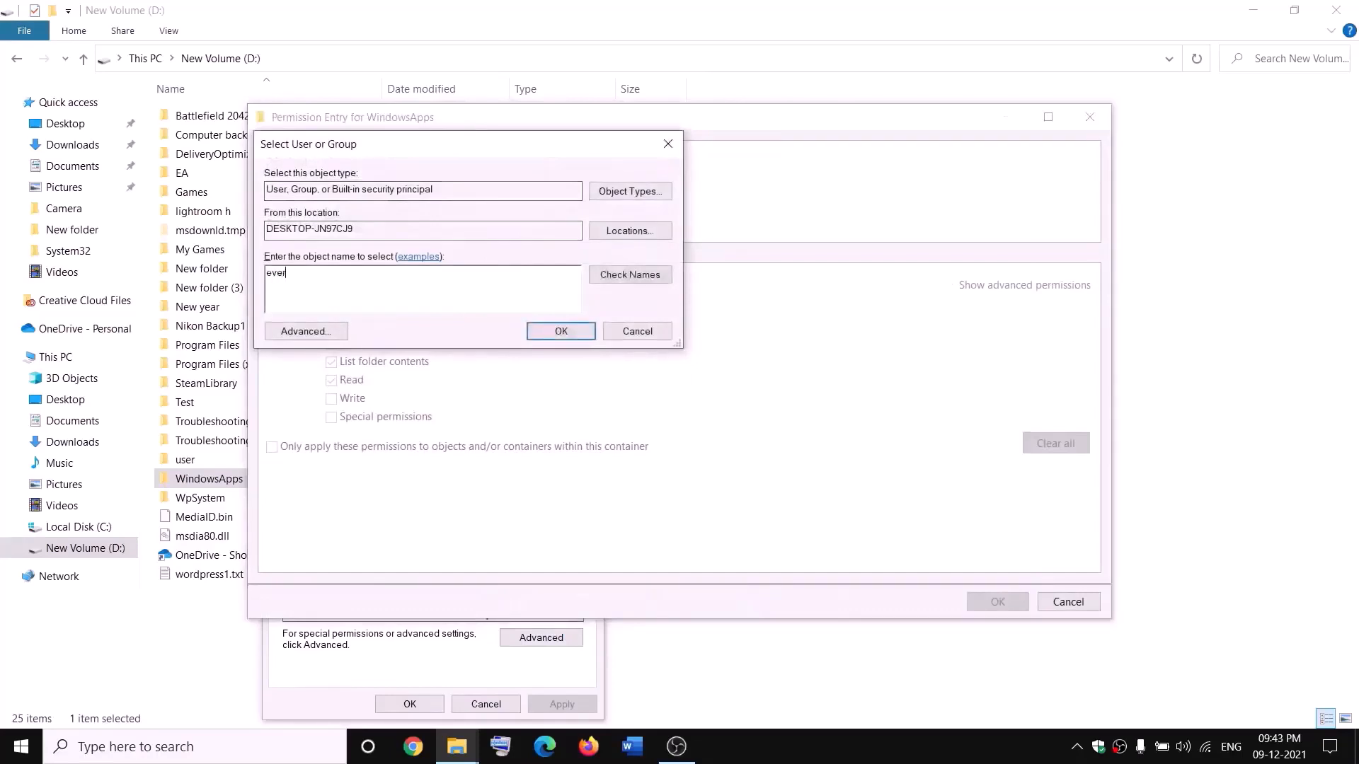
click(646, 274)
click(561, 332)
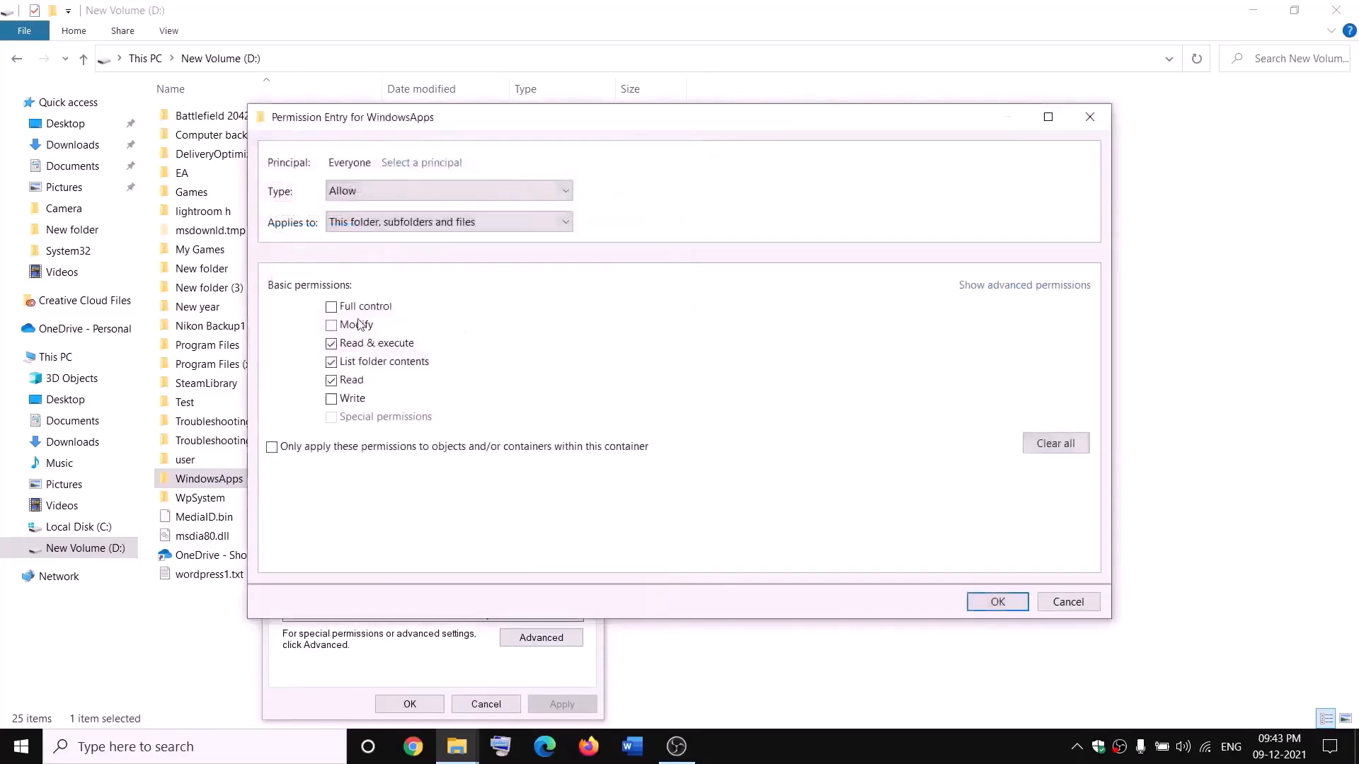
Step: Grant Everyone Full control in the WindowsApps permission entry, apply it and close all the folder's property dialogs
click(1017, 602)
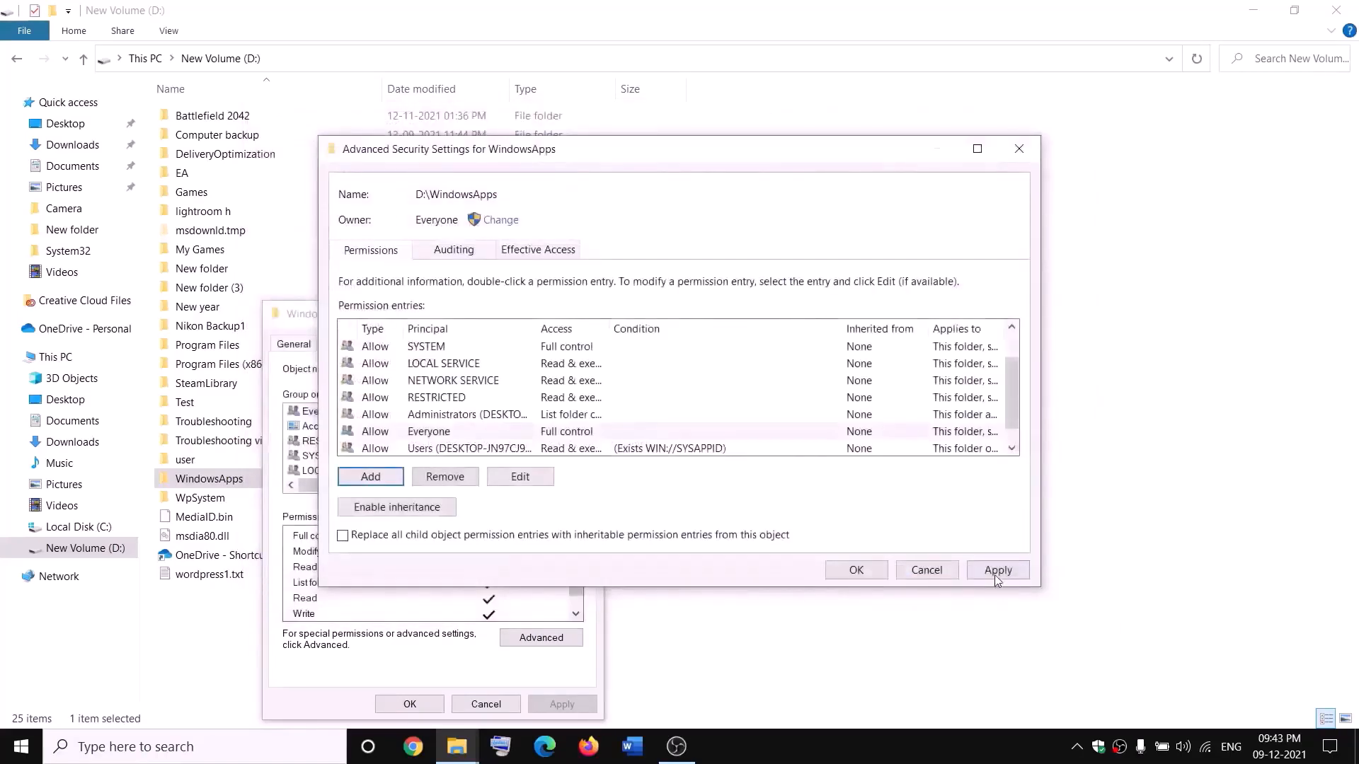
click(996, 572)
click(853, 573)
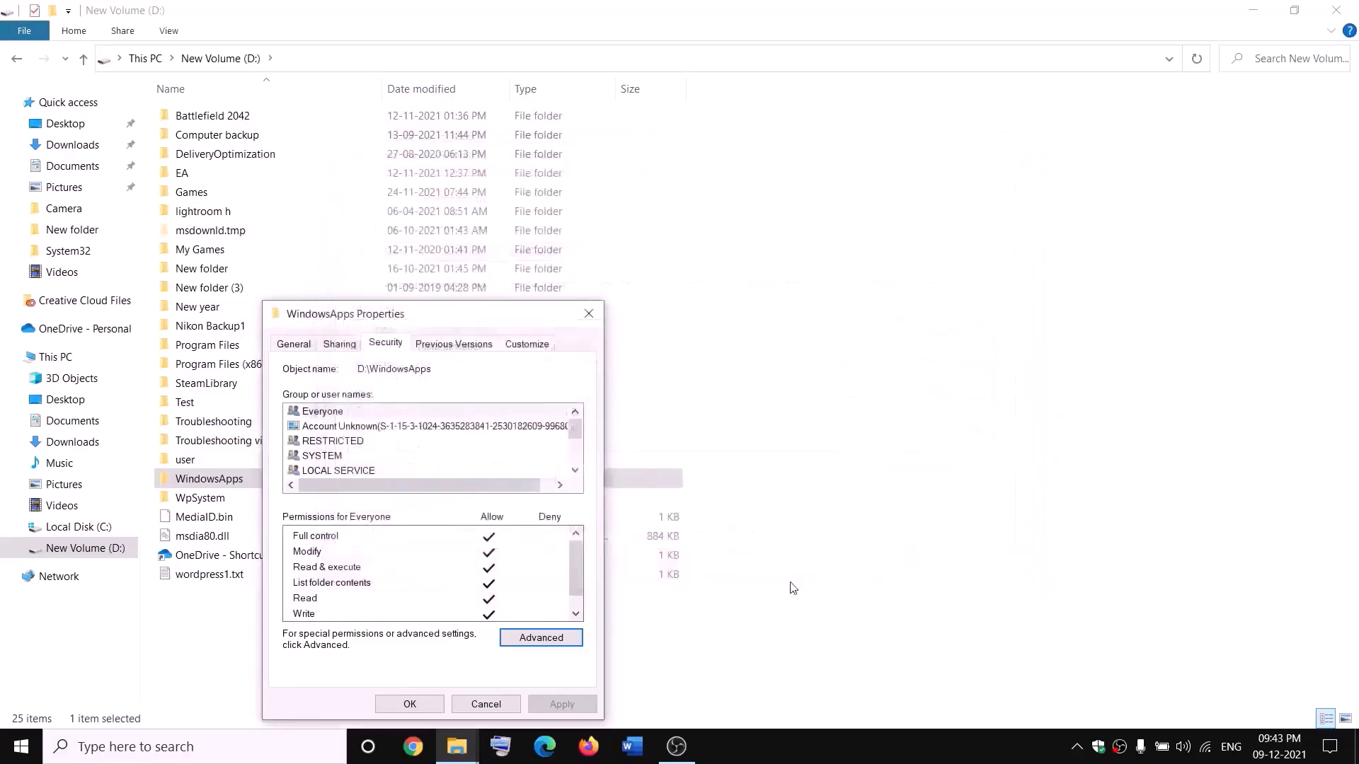
click(408, 704)
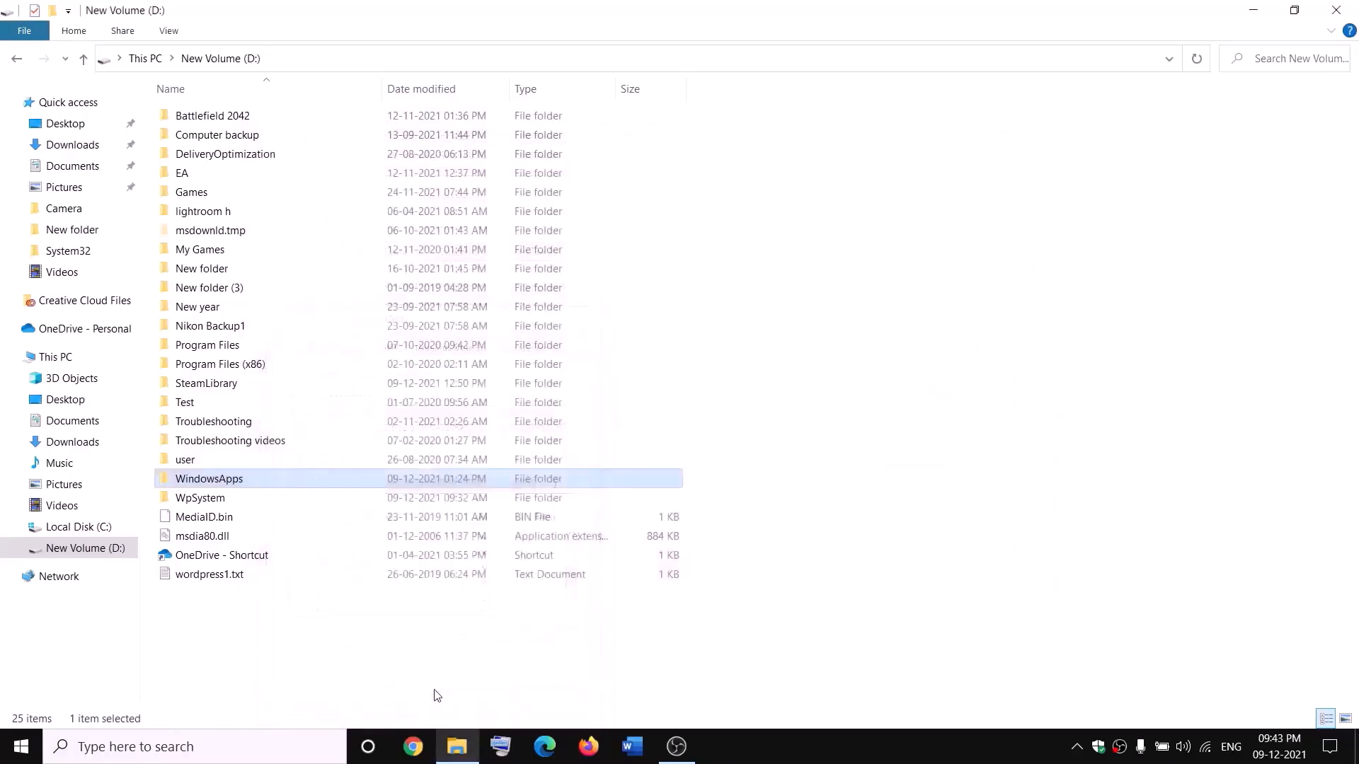
Step: Rename the WindowsApps folder on the D: drive to WindowsApps.old
right_click(259, 487)
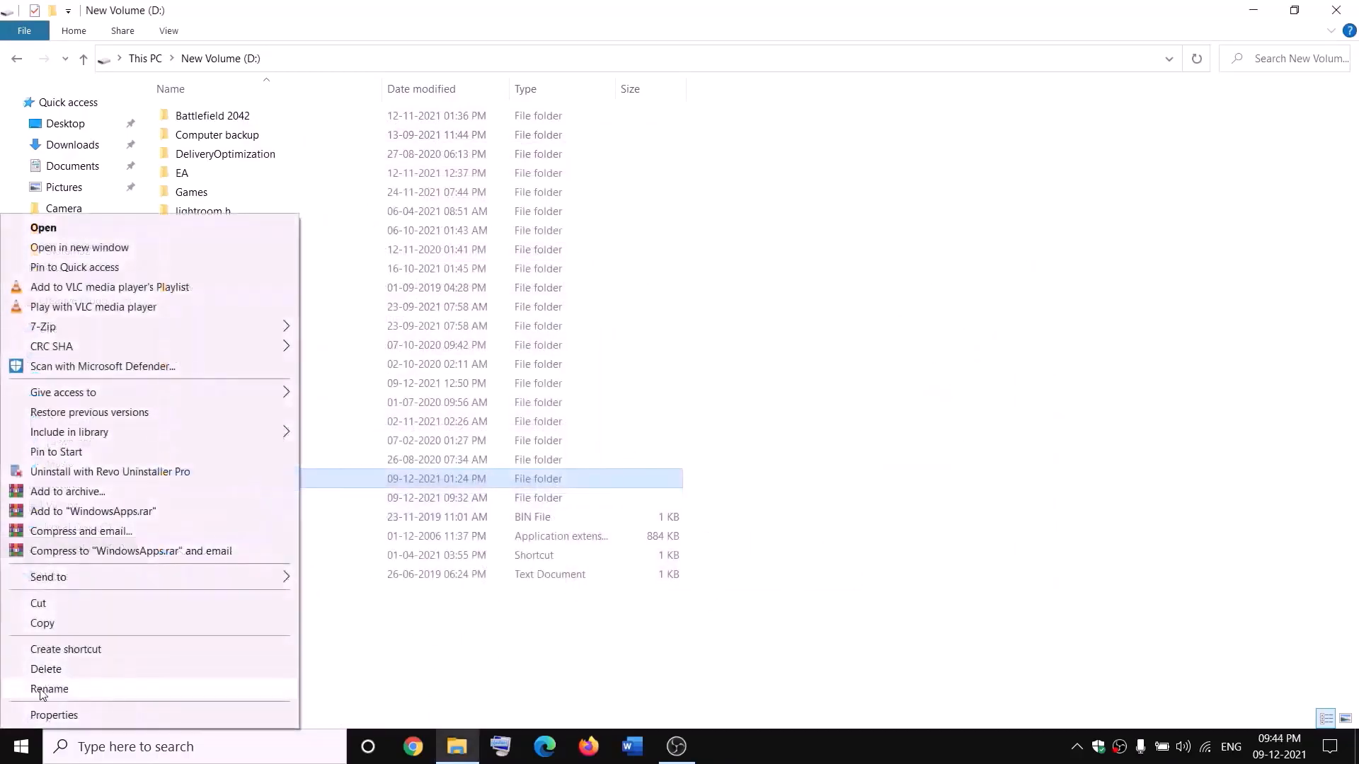
click(44, 691)
click(254, 475)
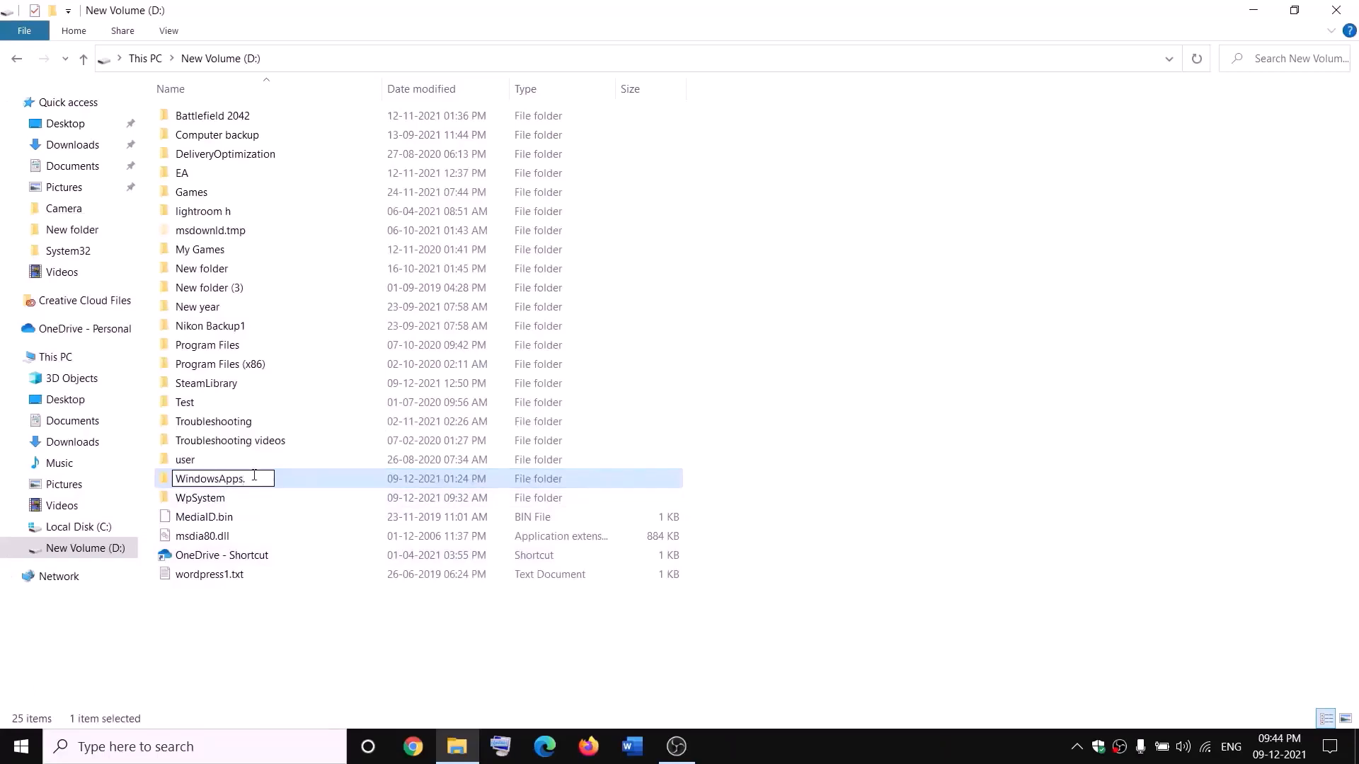
text(.old)
click(309, 617)
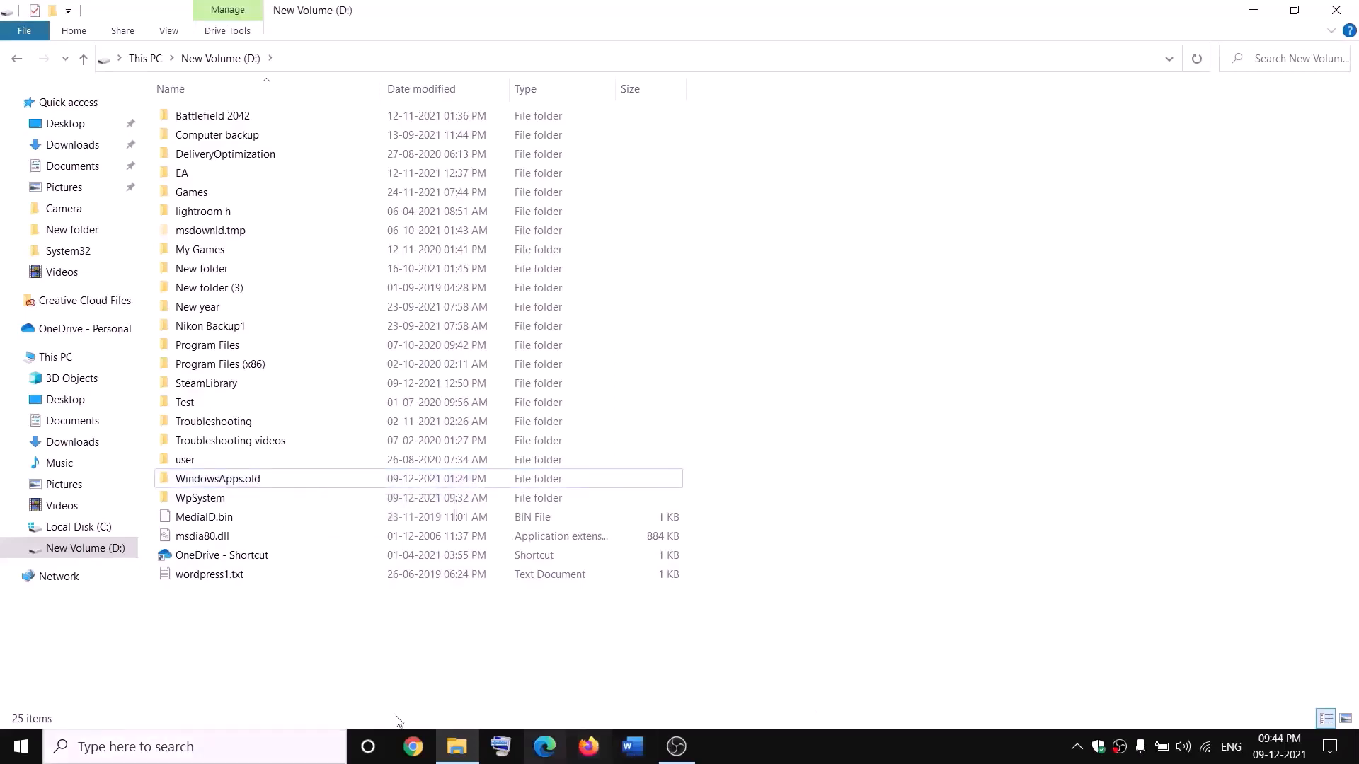
Step: End the Gaming Services background process in Task Manager and close Task Manager
right_click(21, 747)
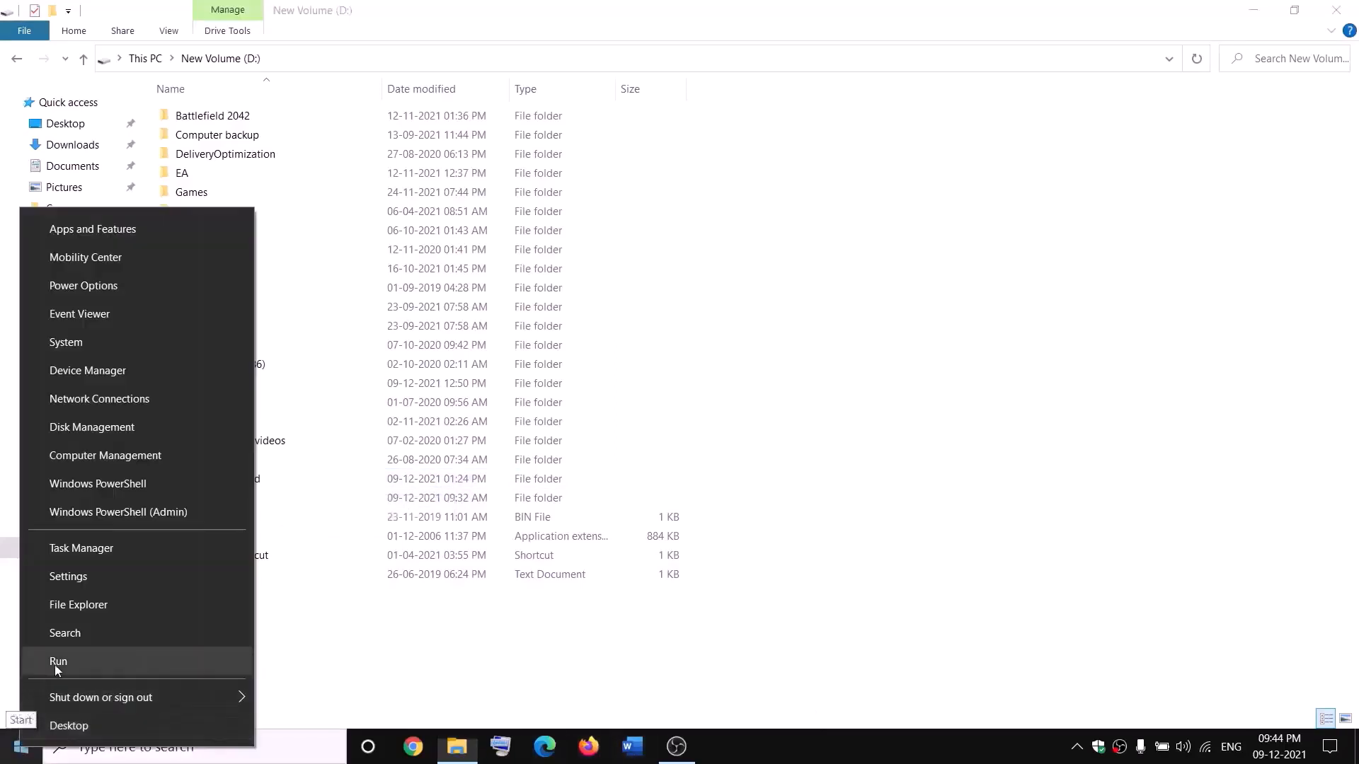
click(74, 555)
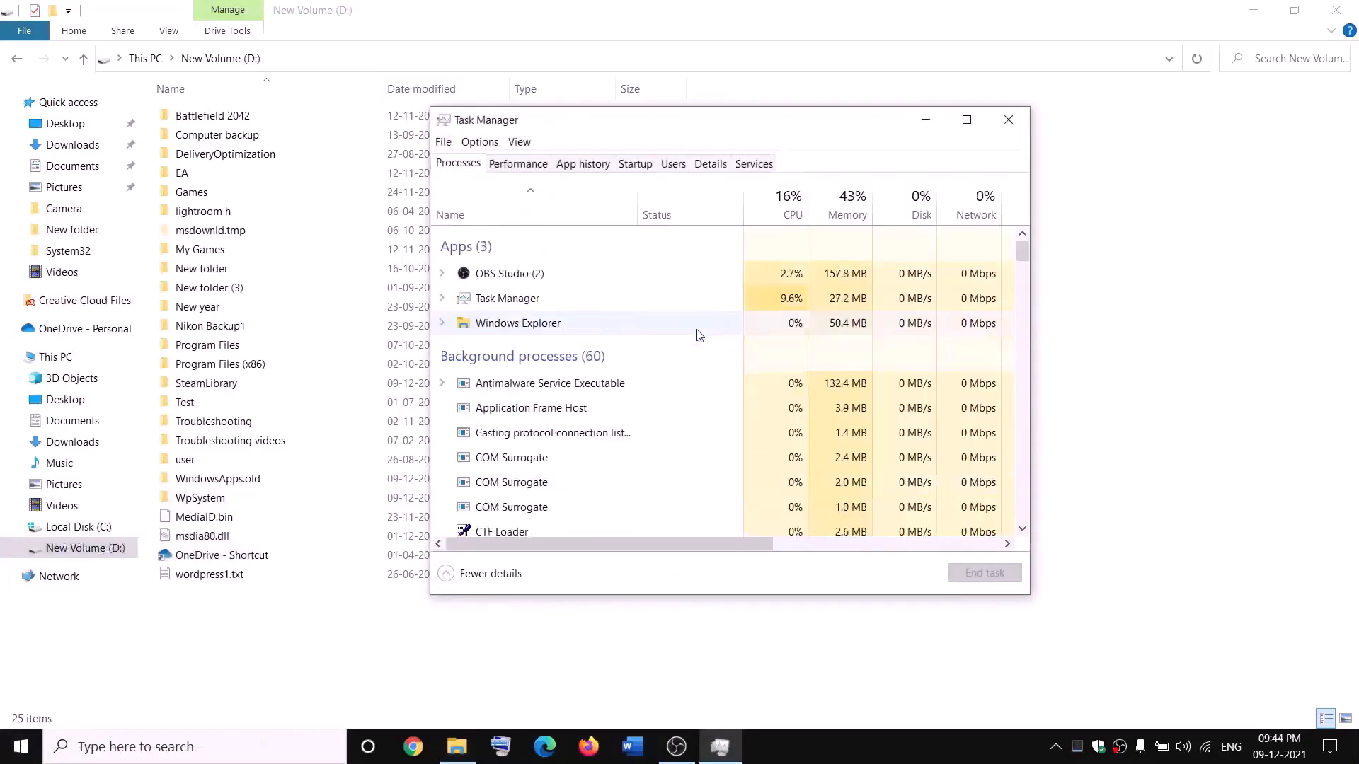
scroll(616, 398, down, 3)
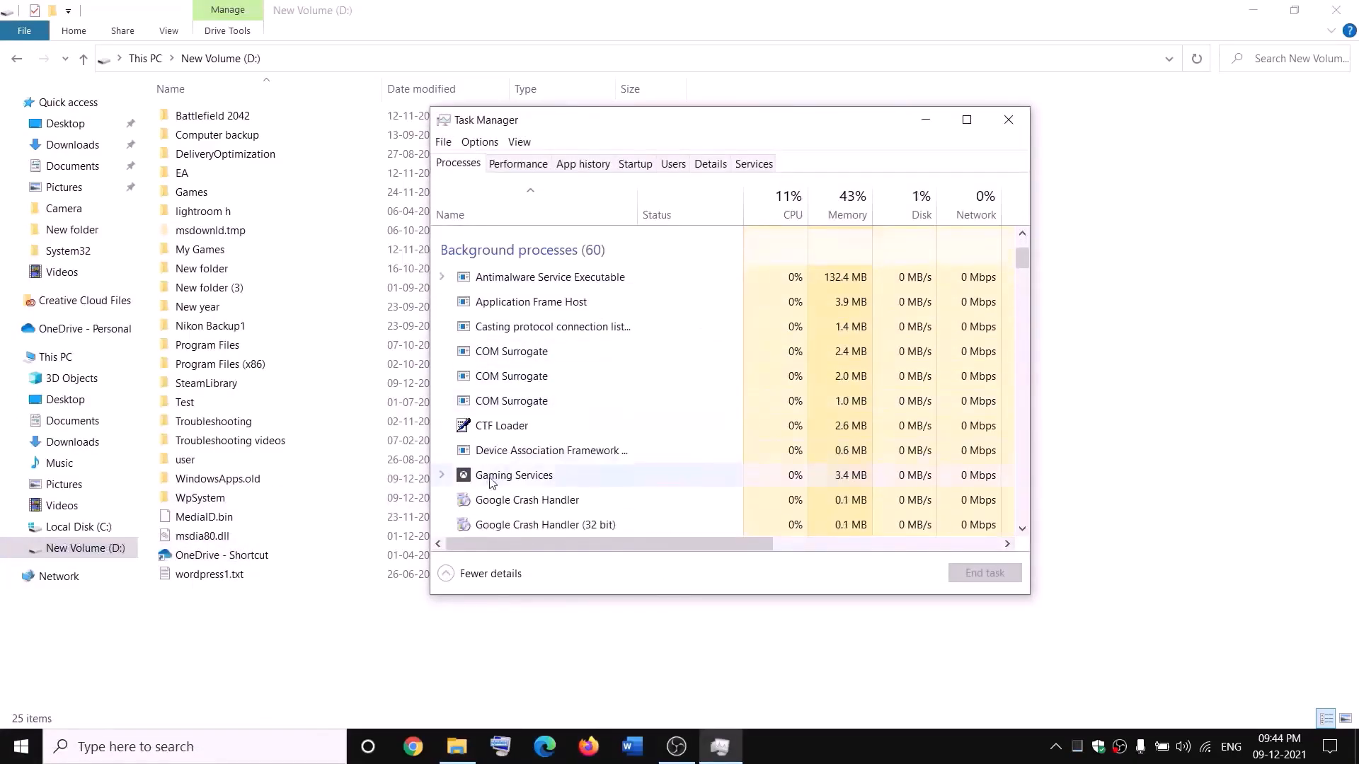
click(492, 480)
right_click(491, 480)
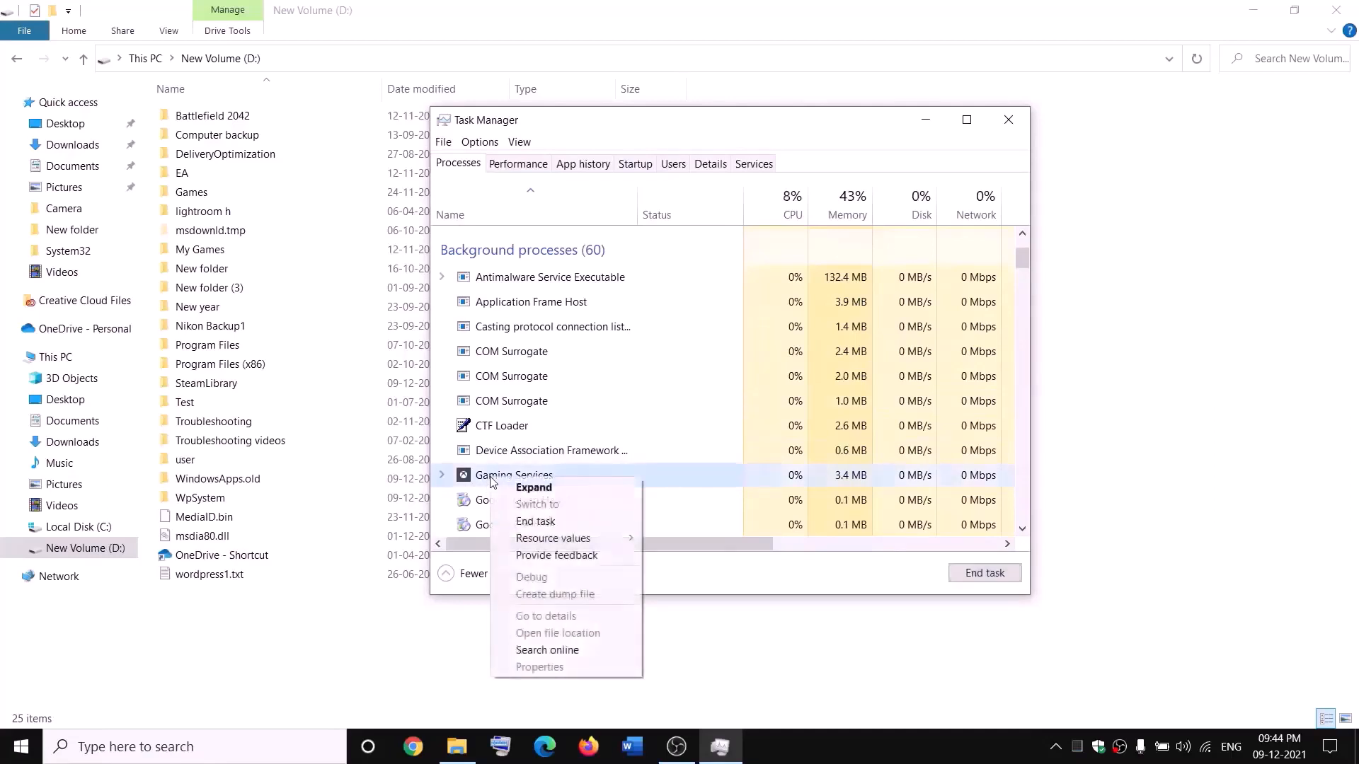
click(543, 523)
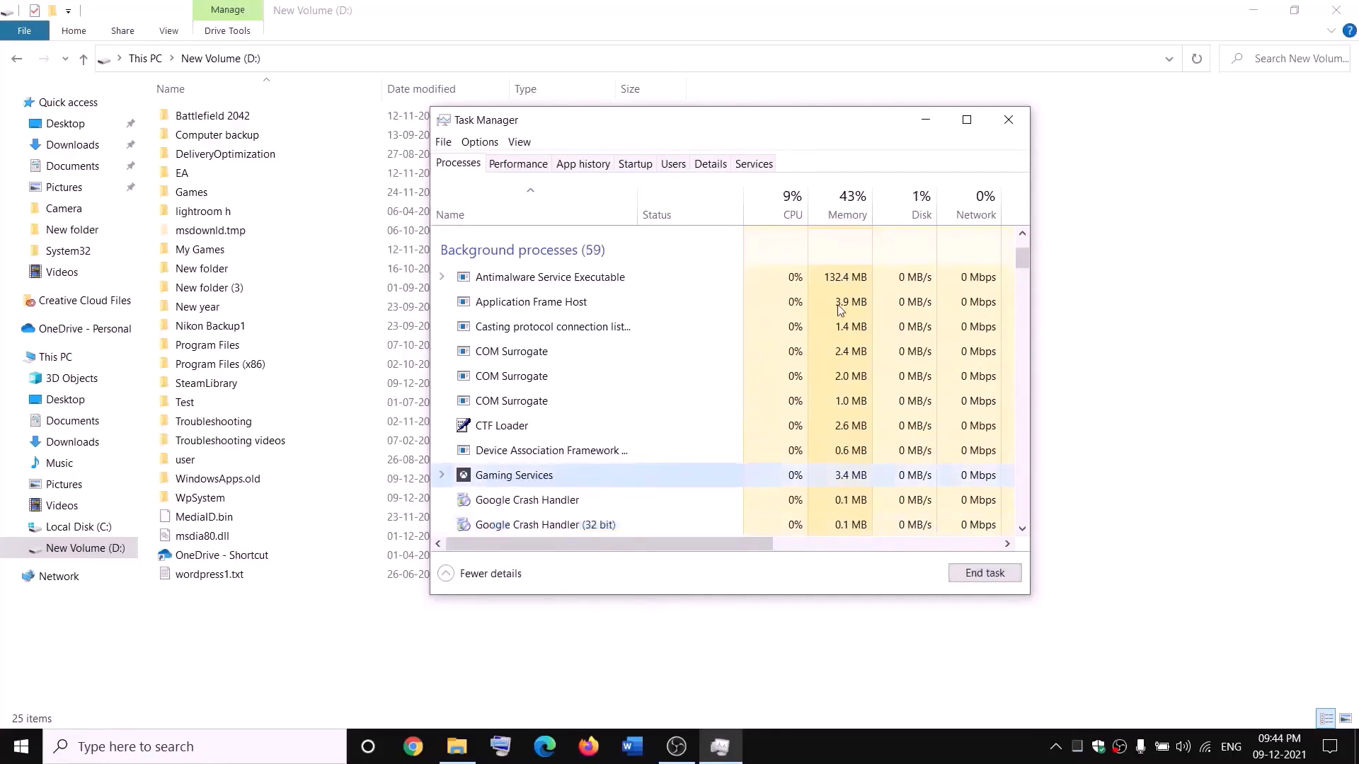
click(1021, 120)
Step: Open the Services console and locate the Gaming Services entries in the list
click(300, 747)
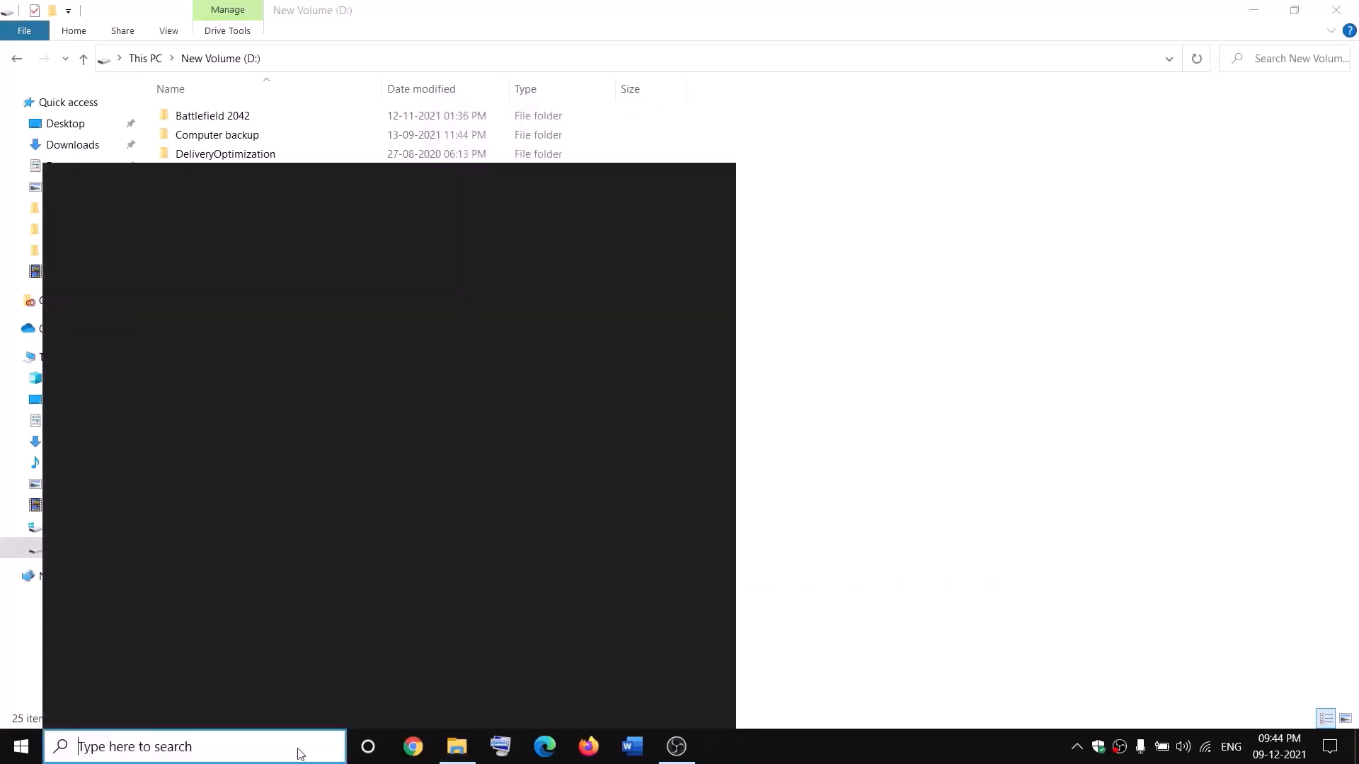
text(servi)
key(Return)
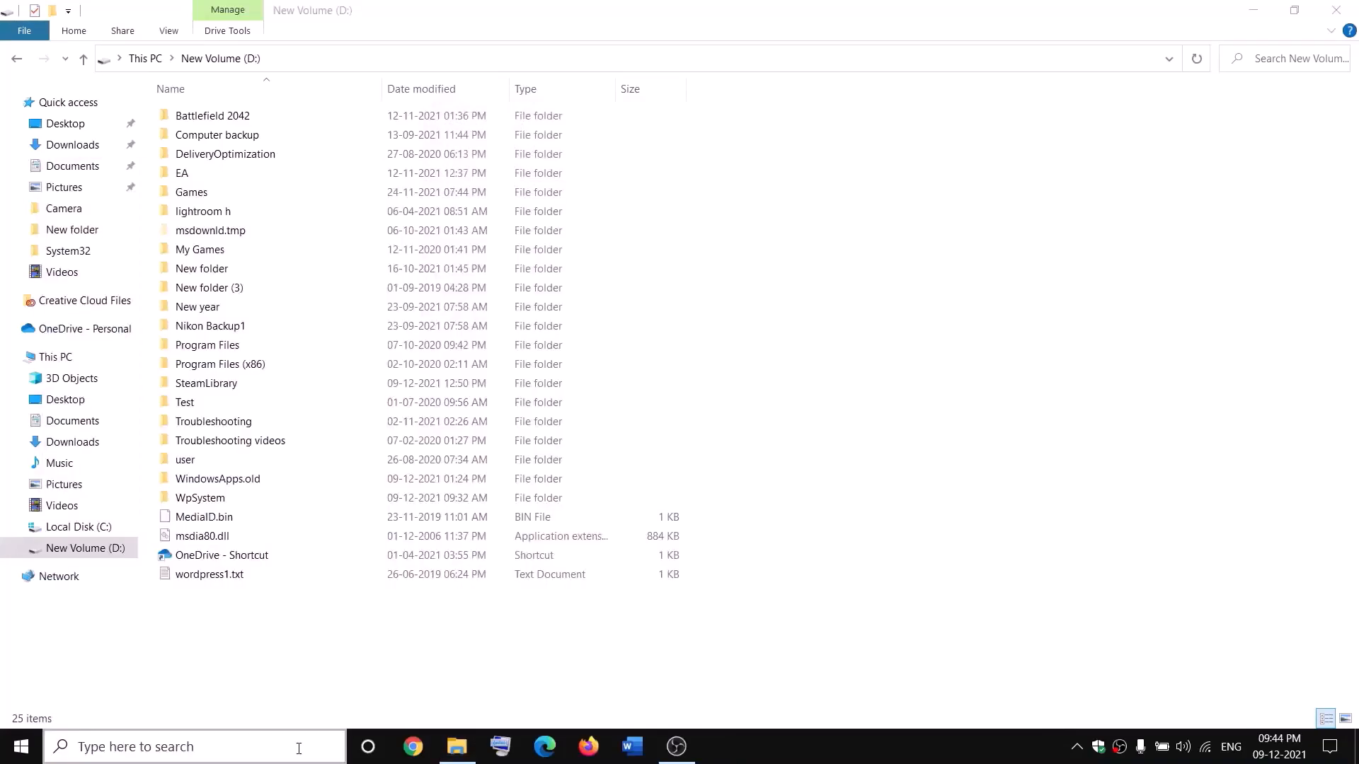
click(584, 373)
key(g)
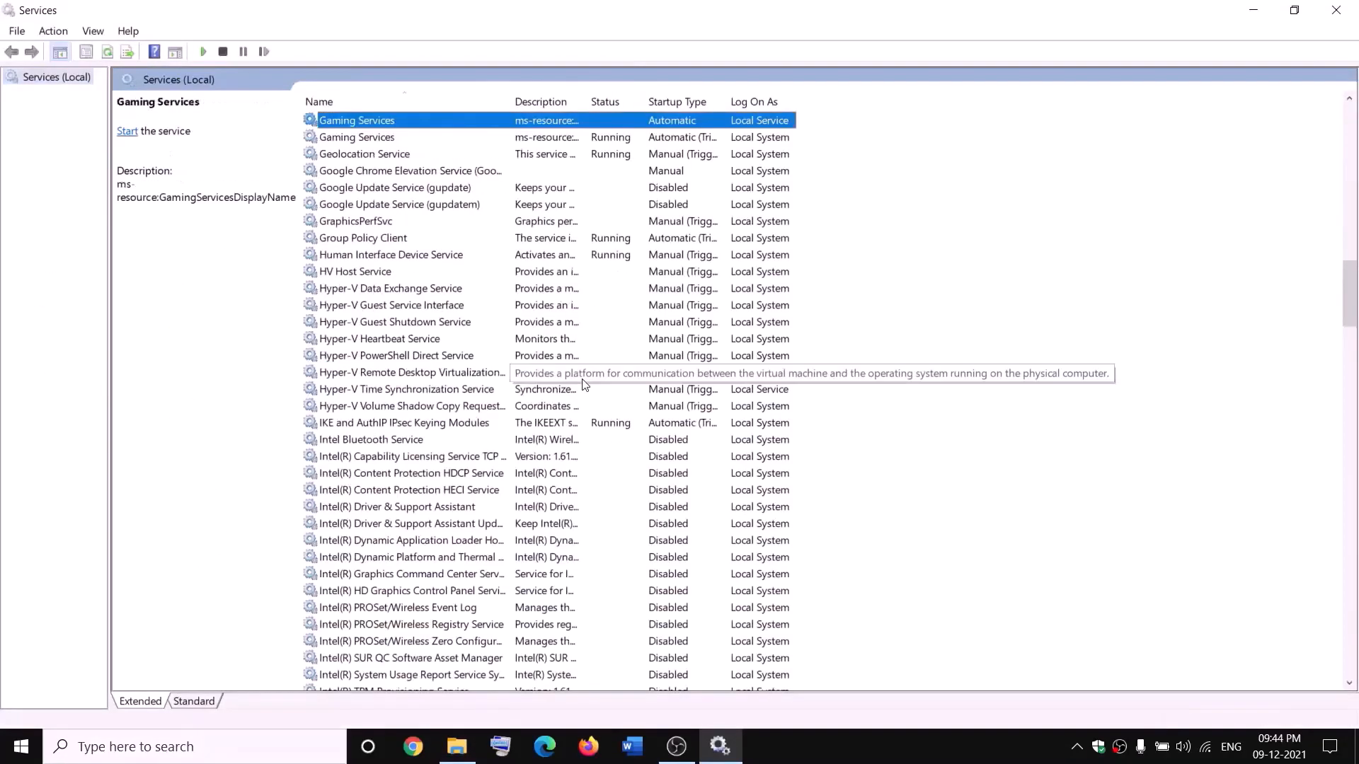
click(601, 192)
Step: Start the Gaming Services service that logs on as Local Service, and stop it once it is running
click(562, 121)
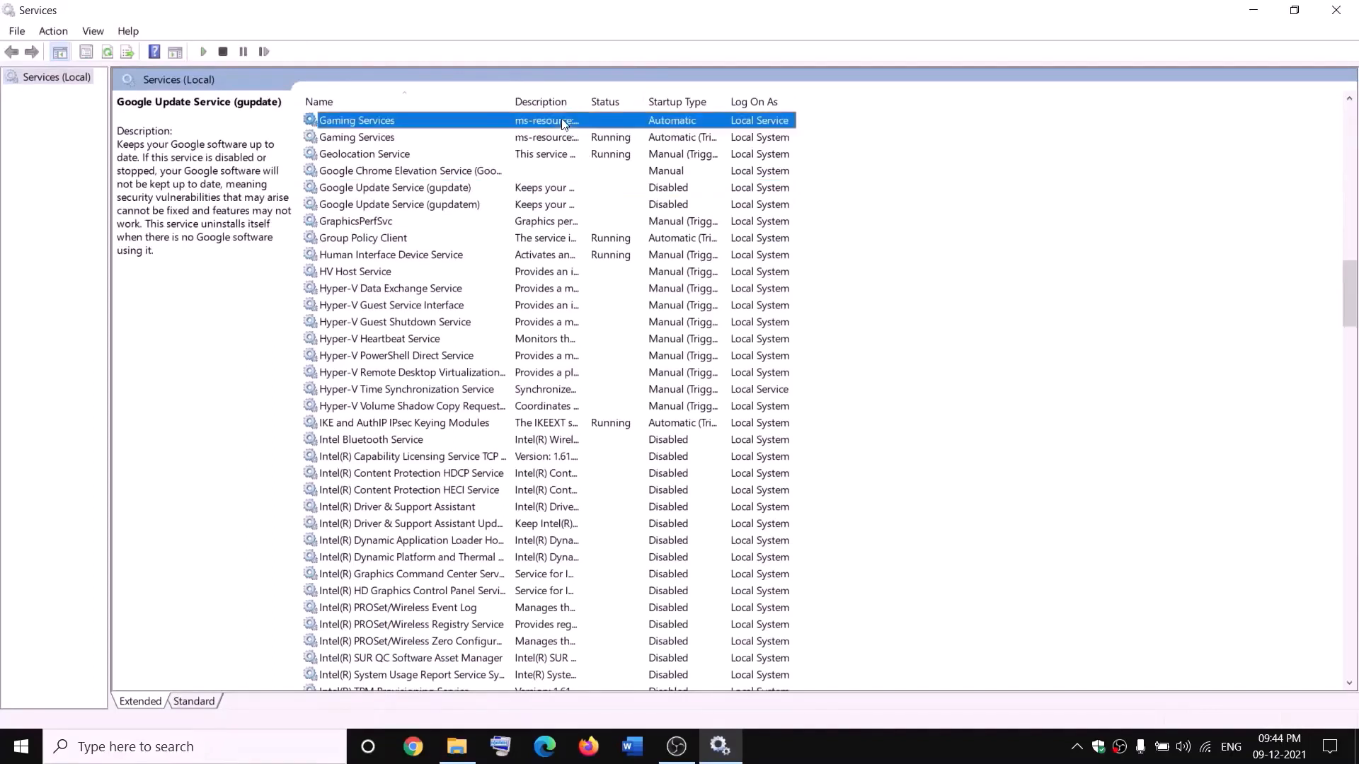
right_click(562, 121)
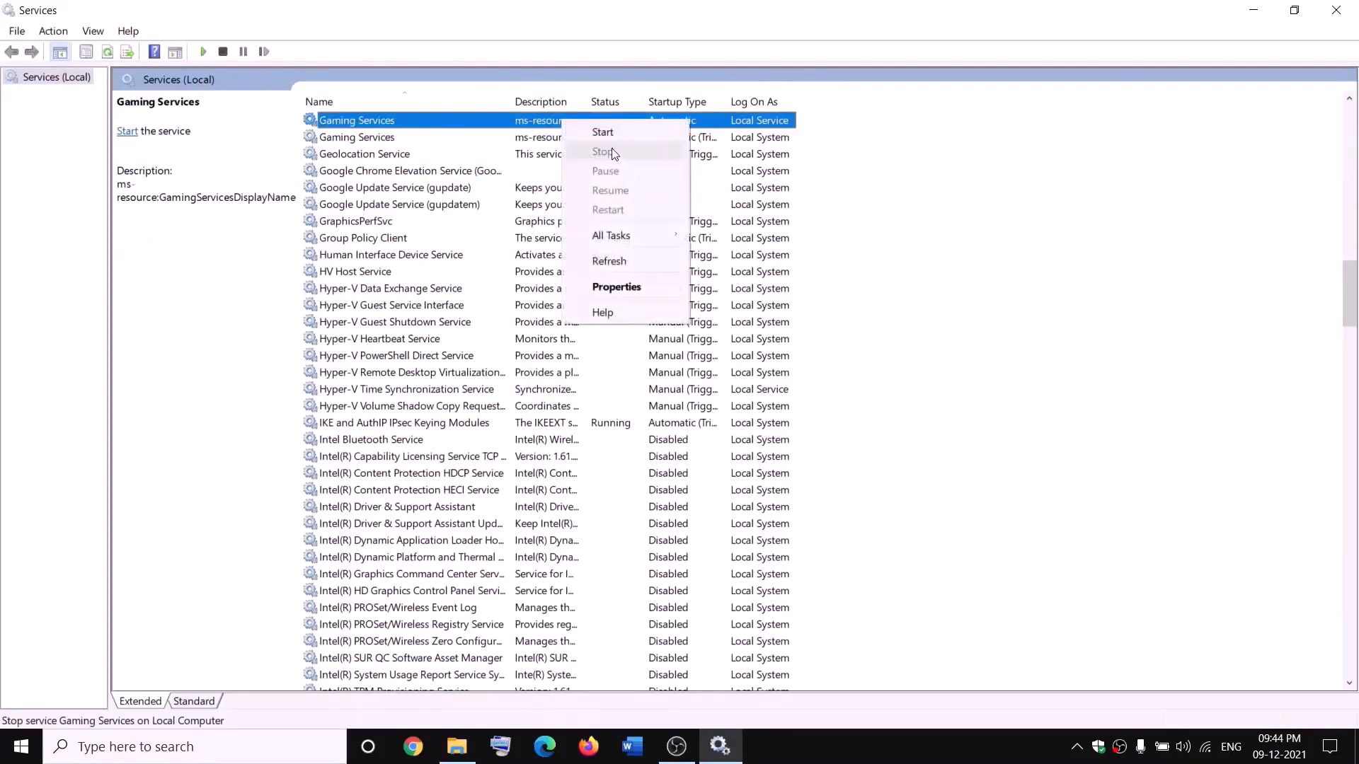
click(608, 133)
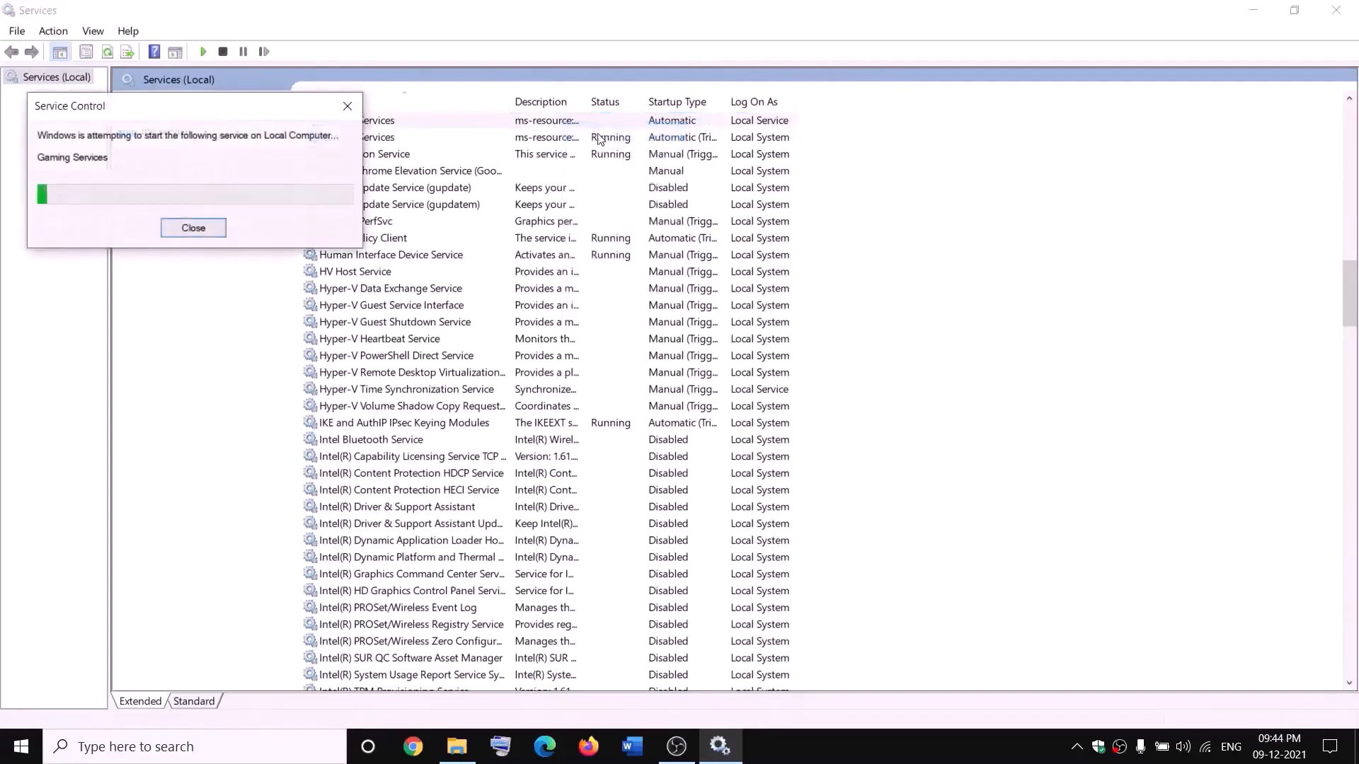
right_click(554, 124)
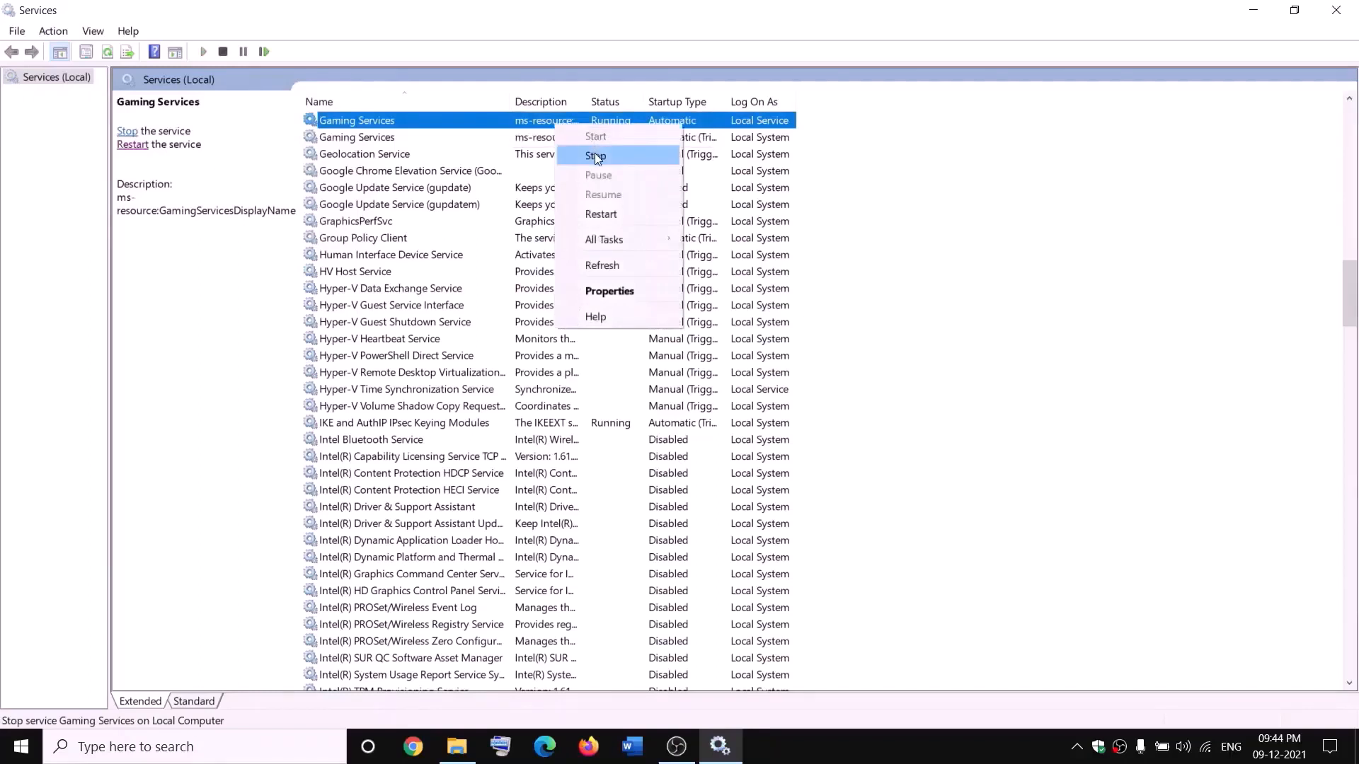
click(594, 155)
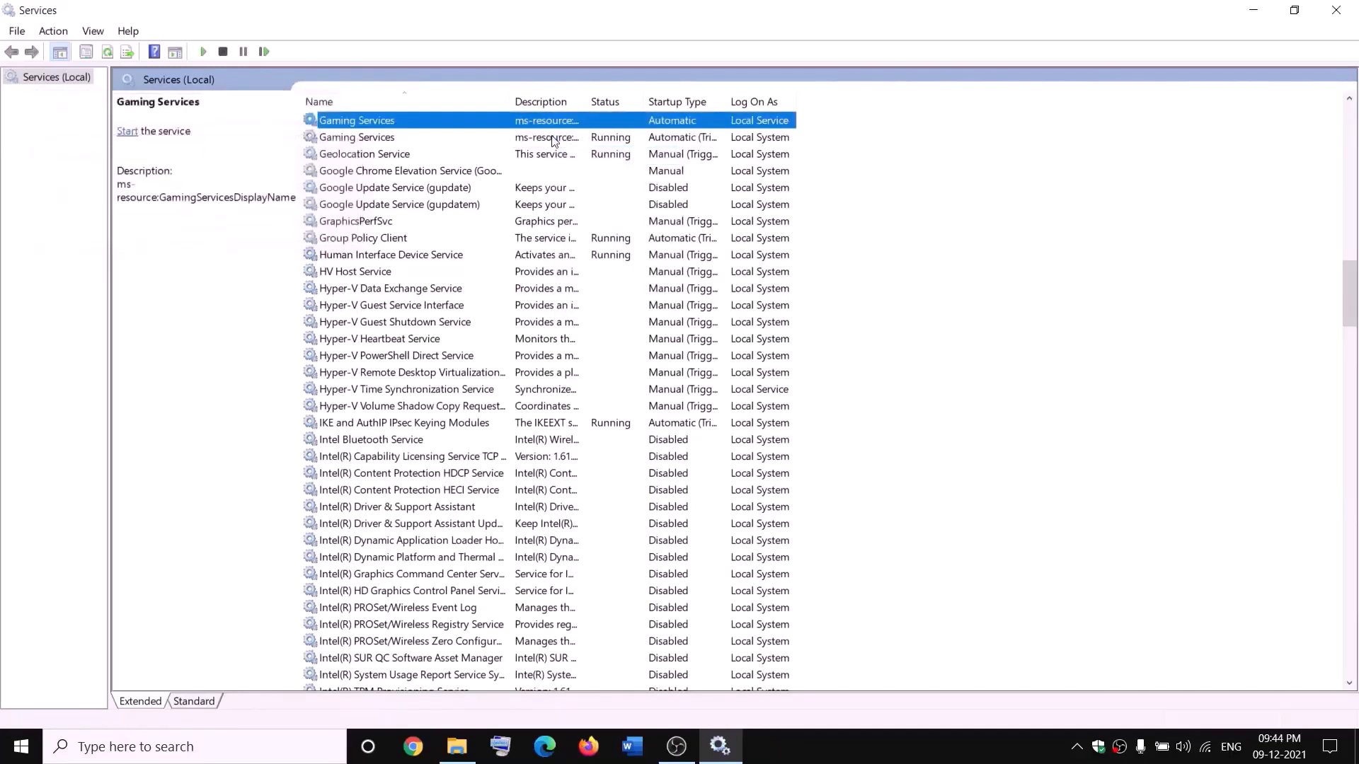
Step: Stop the Gaming Services service that logs on as Local System and switch to File Explorer at the D: drive
click(553, 141)
right_click(553, 141)
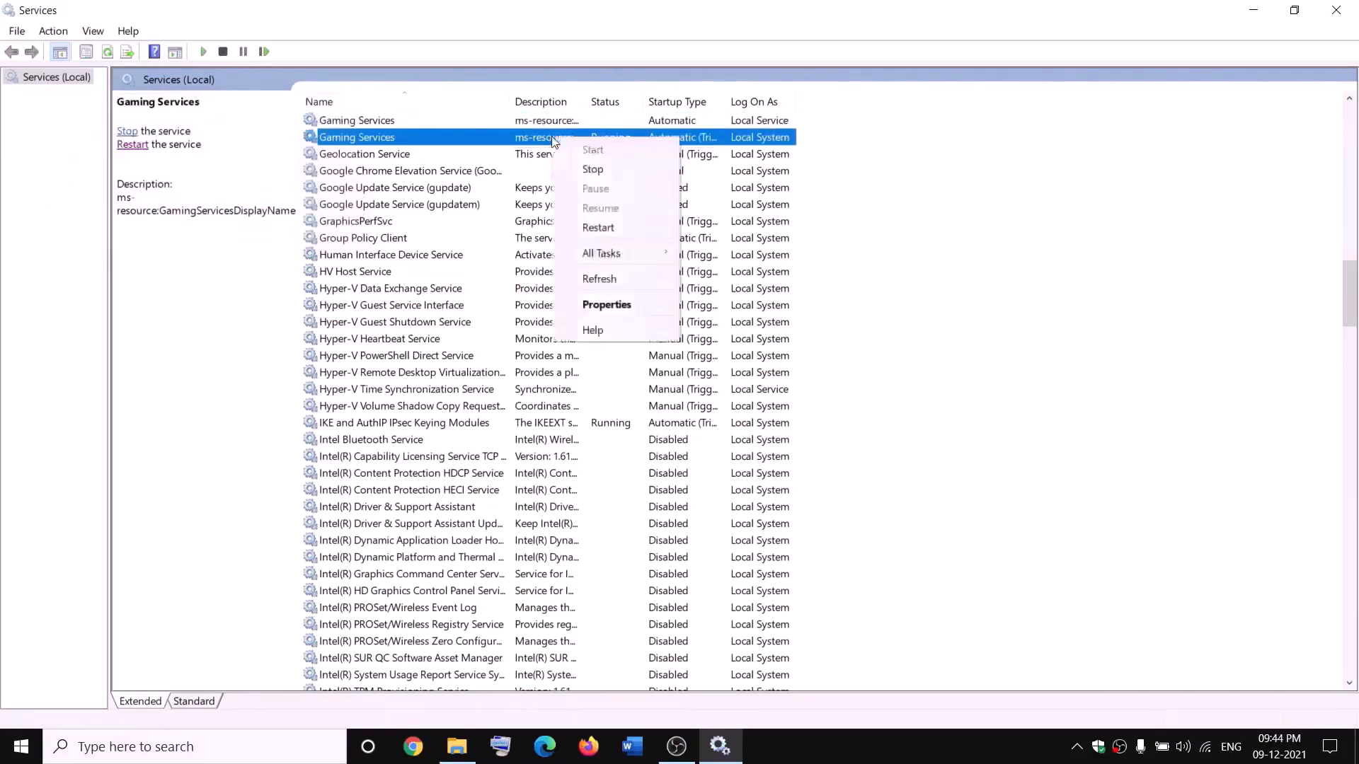
click(618, 170)
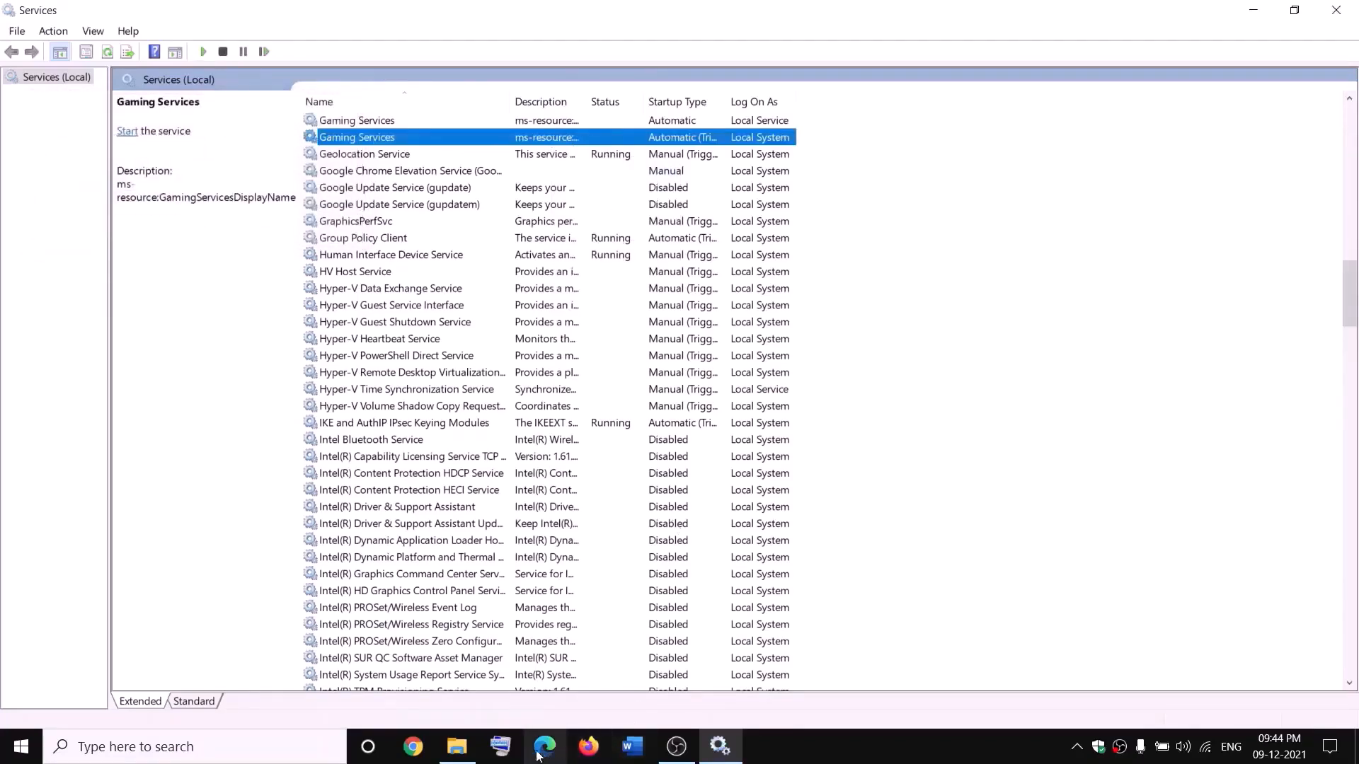
click(458, 747)
click(230, 487)
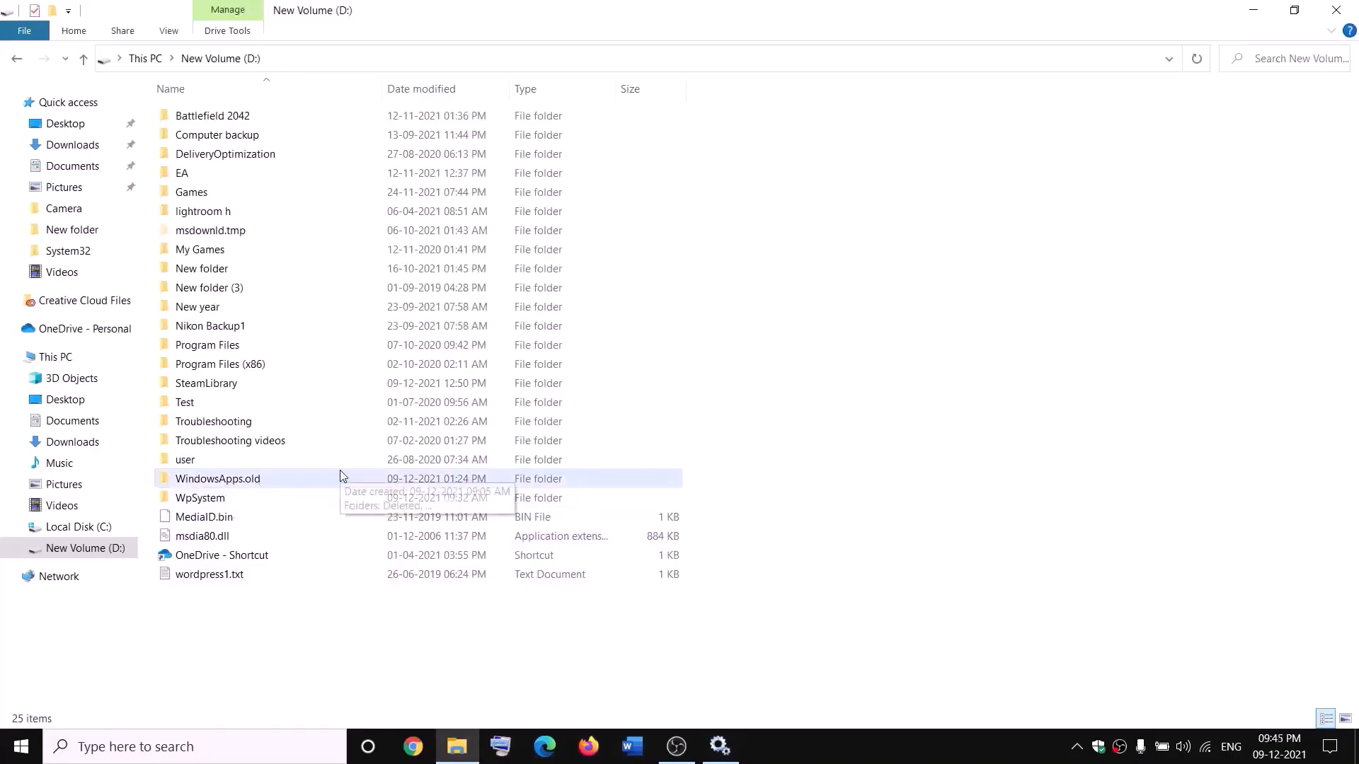
Step: Return to the Services console and start both Gaming Services entries, first the Local Service one and then the Local System one
key(alt+Tab)
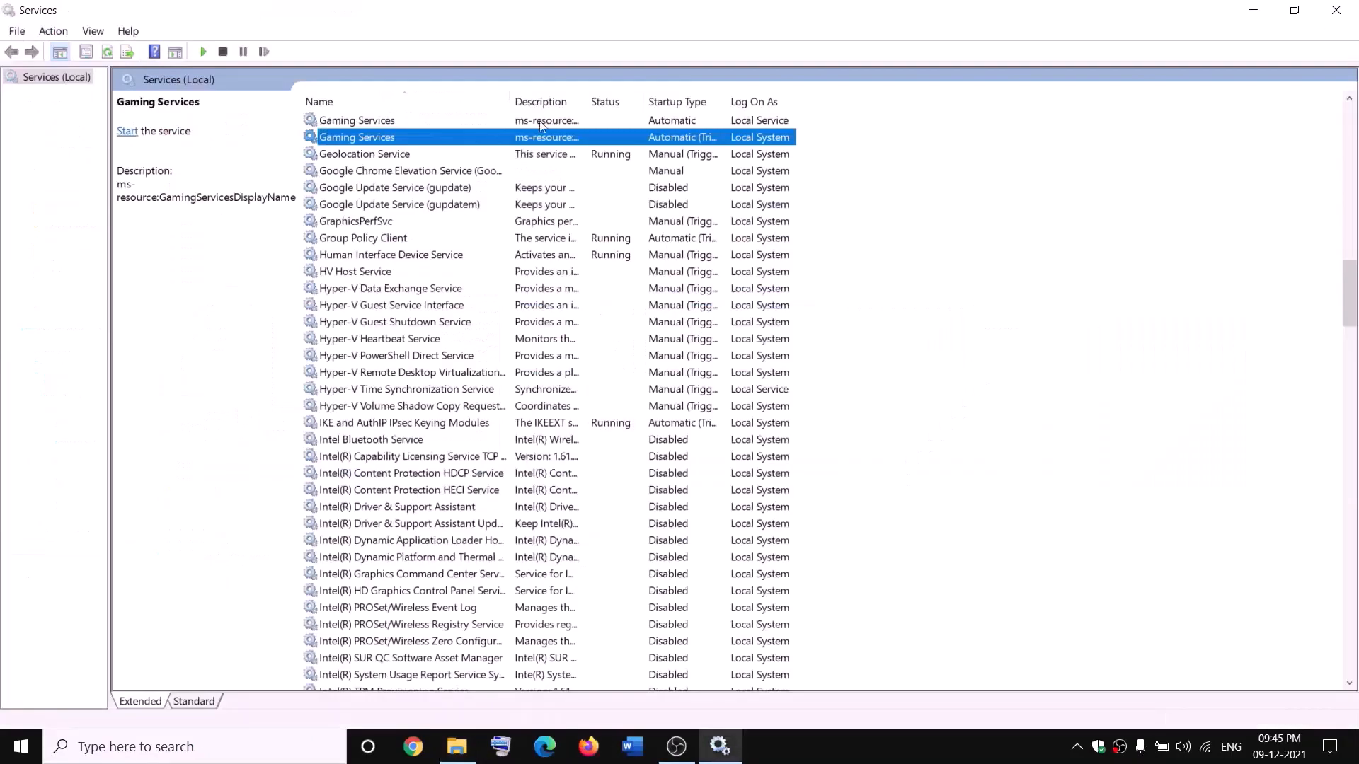
click(502, 121)
right_click(503, 121)
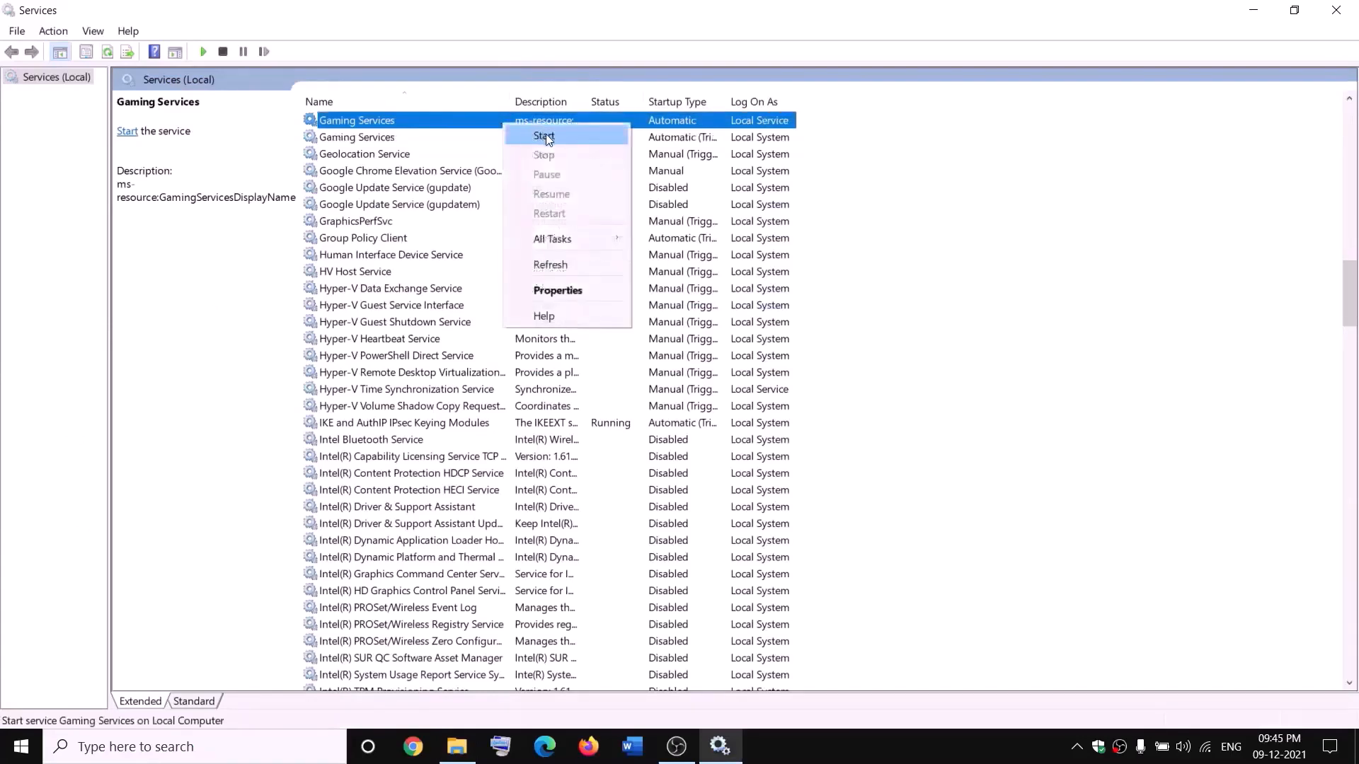
click(545, 138)
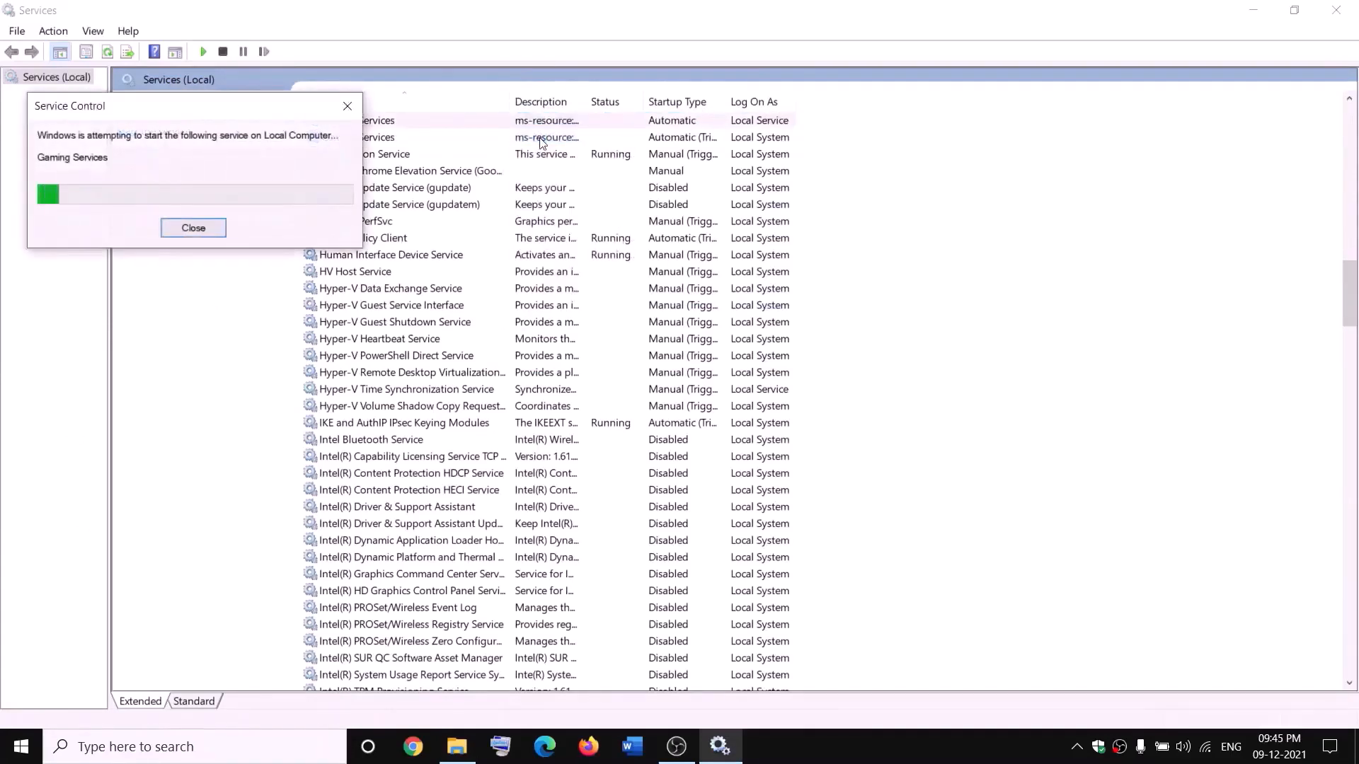
click(542, 138)
right_click(549, 140)
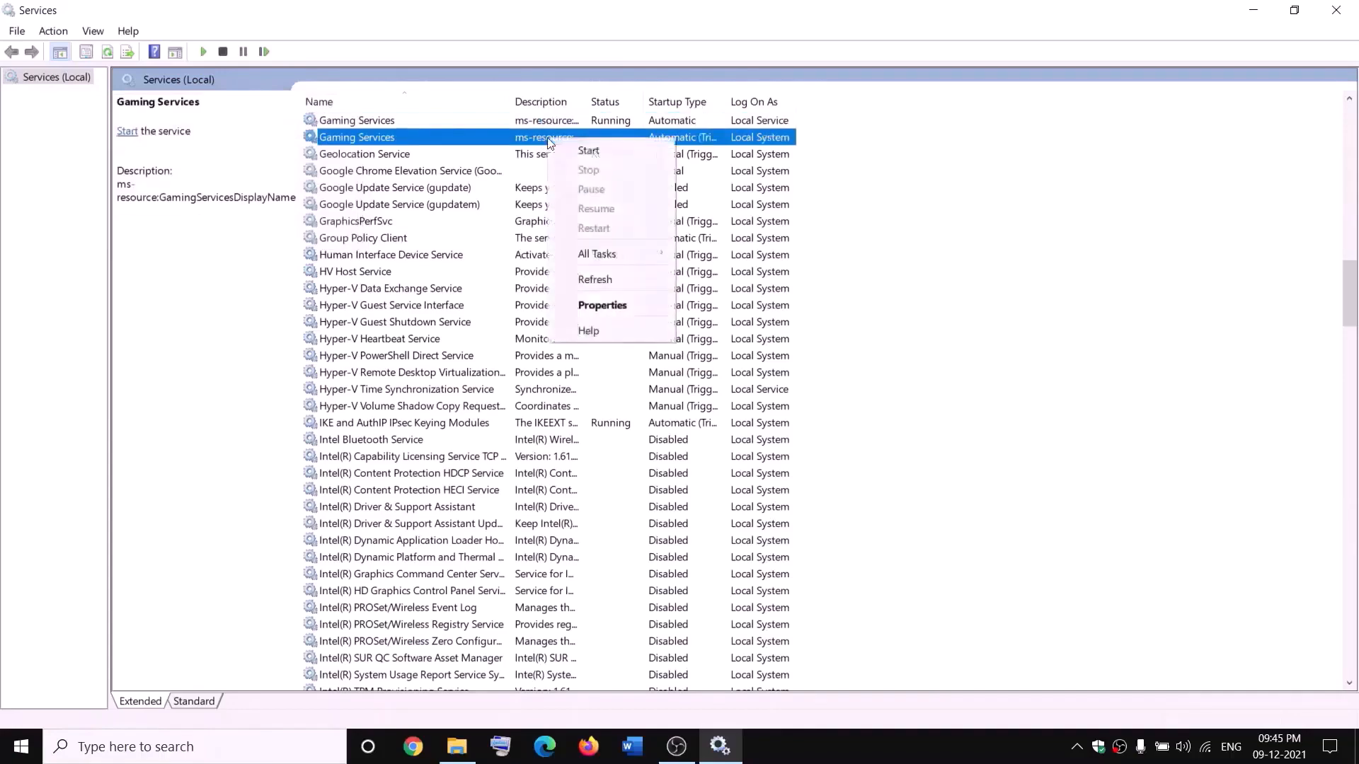
click(587, 151)
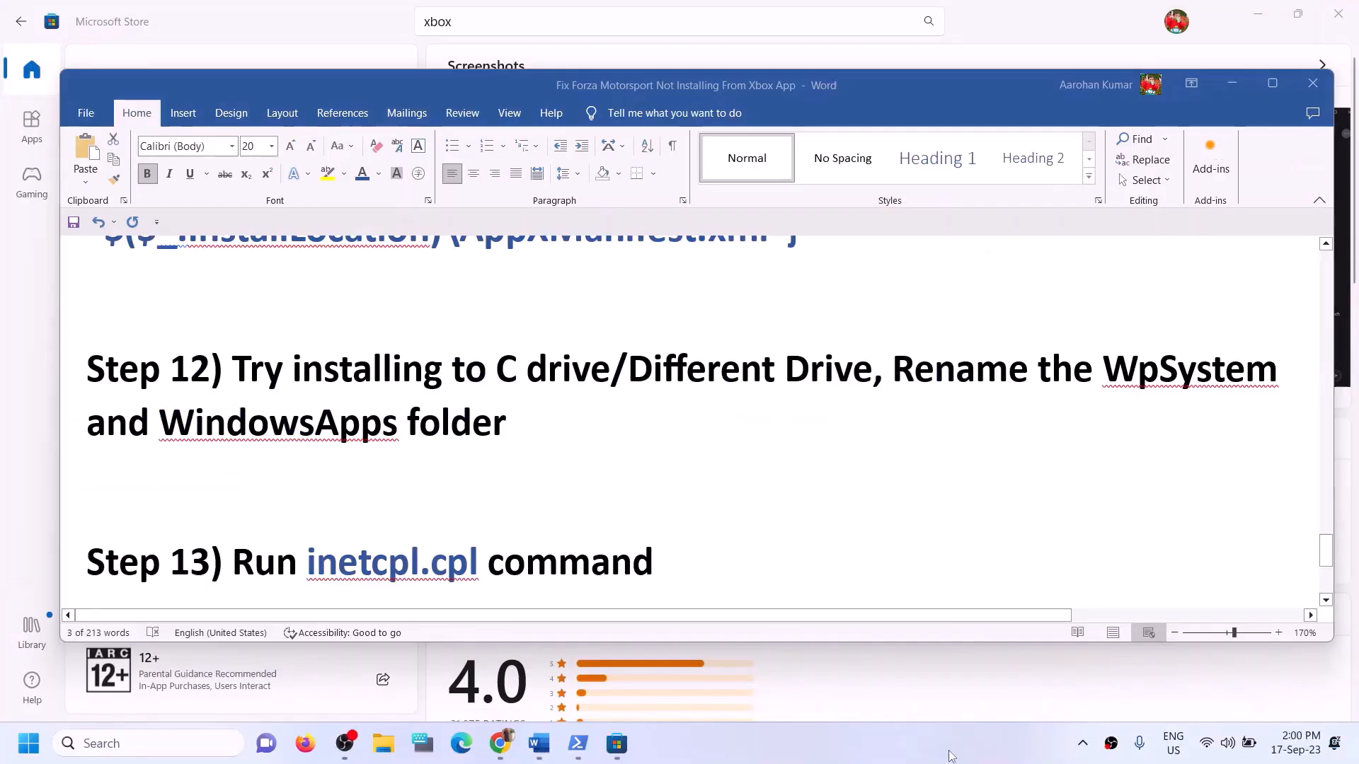
Step: Copy the inetcpl.cpl command from Step 13 of the notes and run it through Windows search
scroll(533, 555, down, 1)
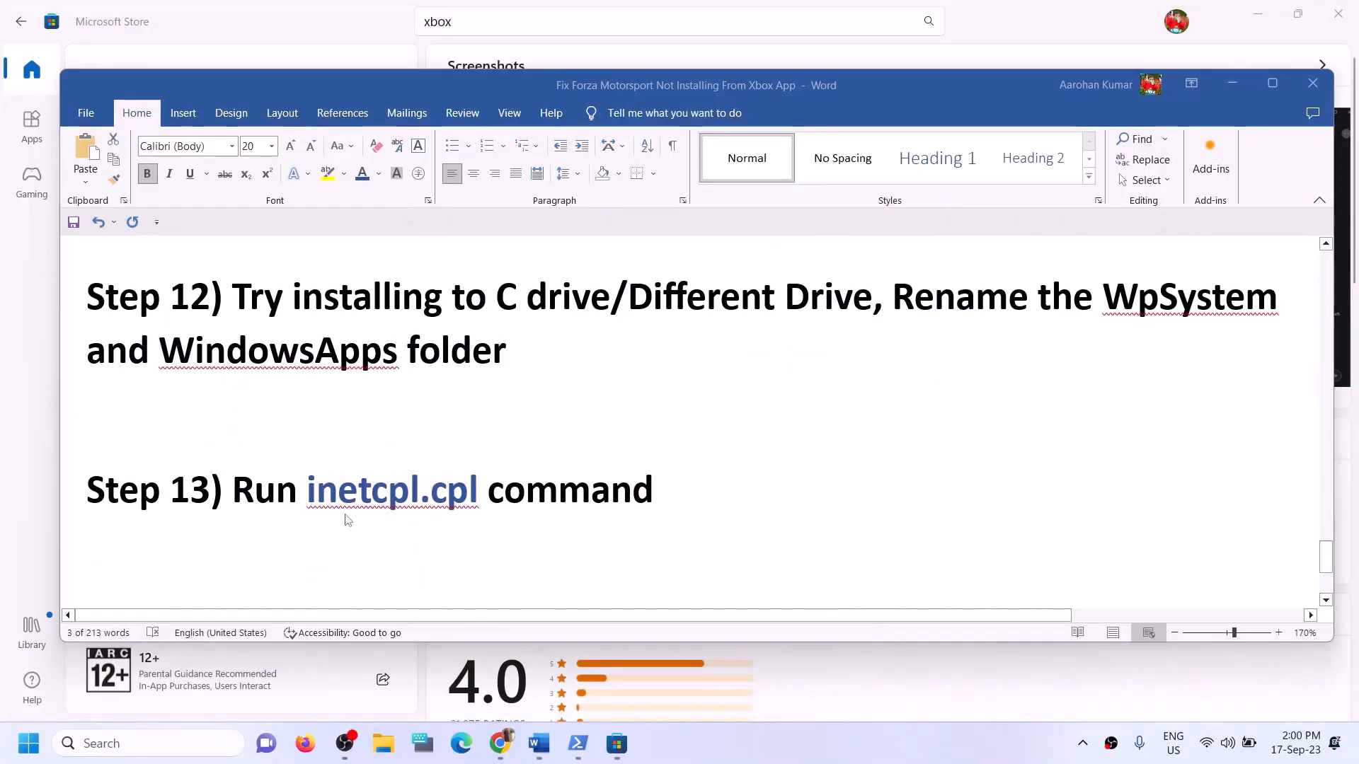
key(shift+Home)
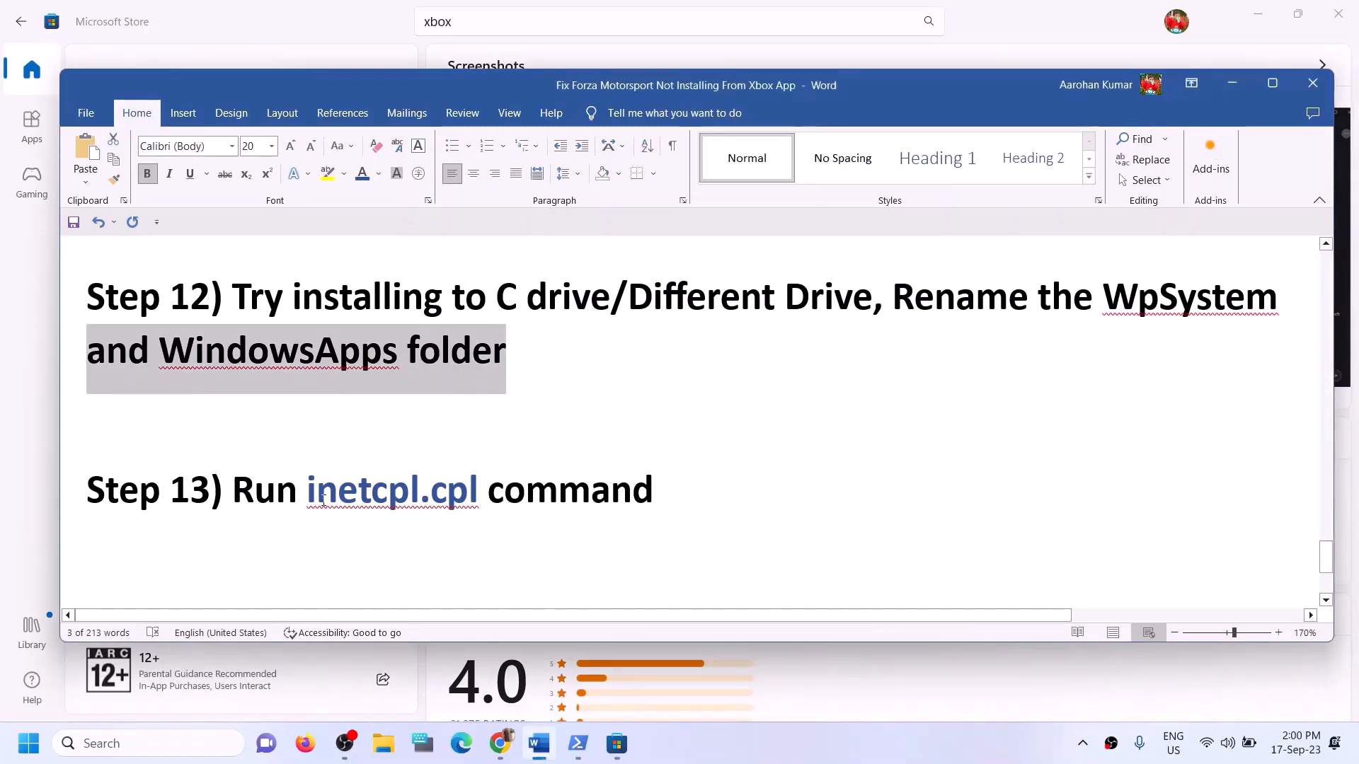
drag(308, 488, 486, 496)
key(ctrl+c)
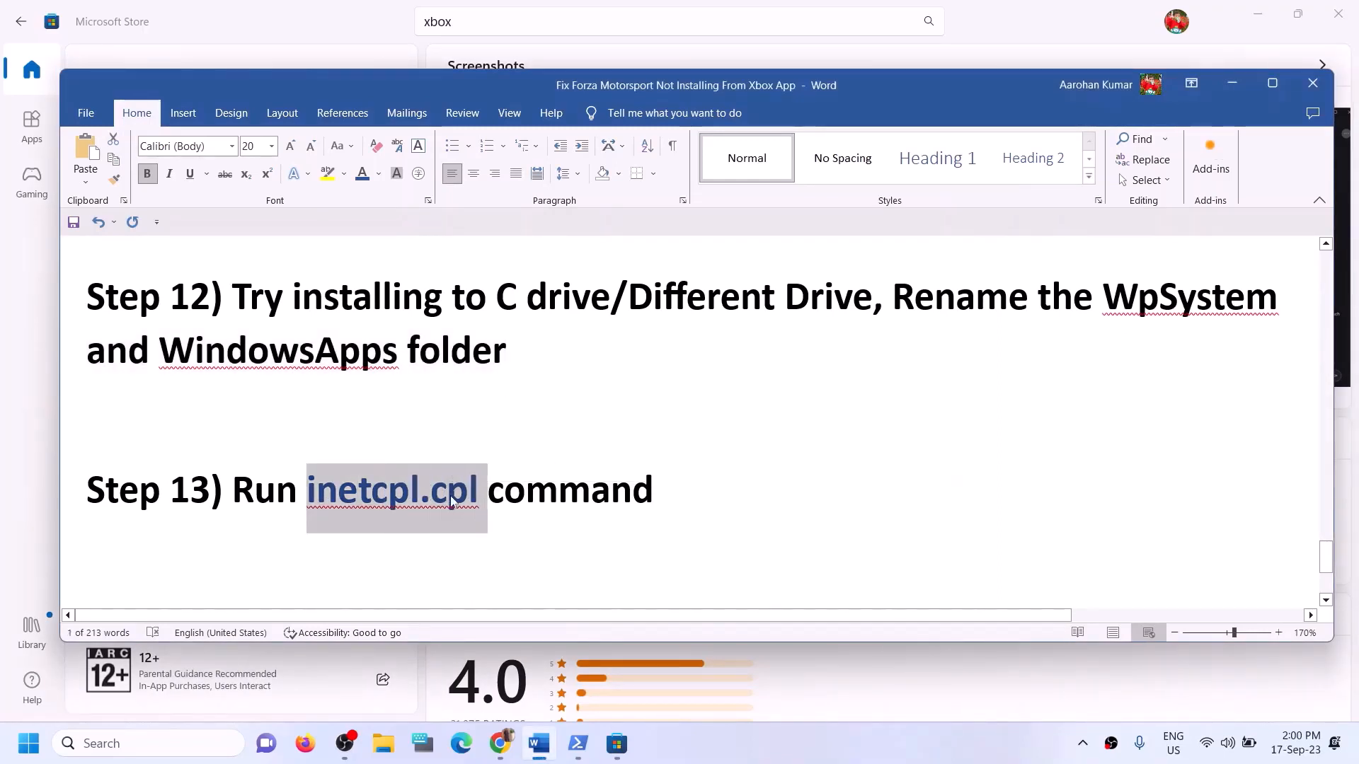
click(117, 743)
key(ctrl+v)
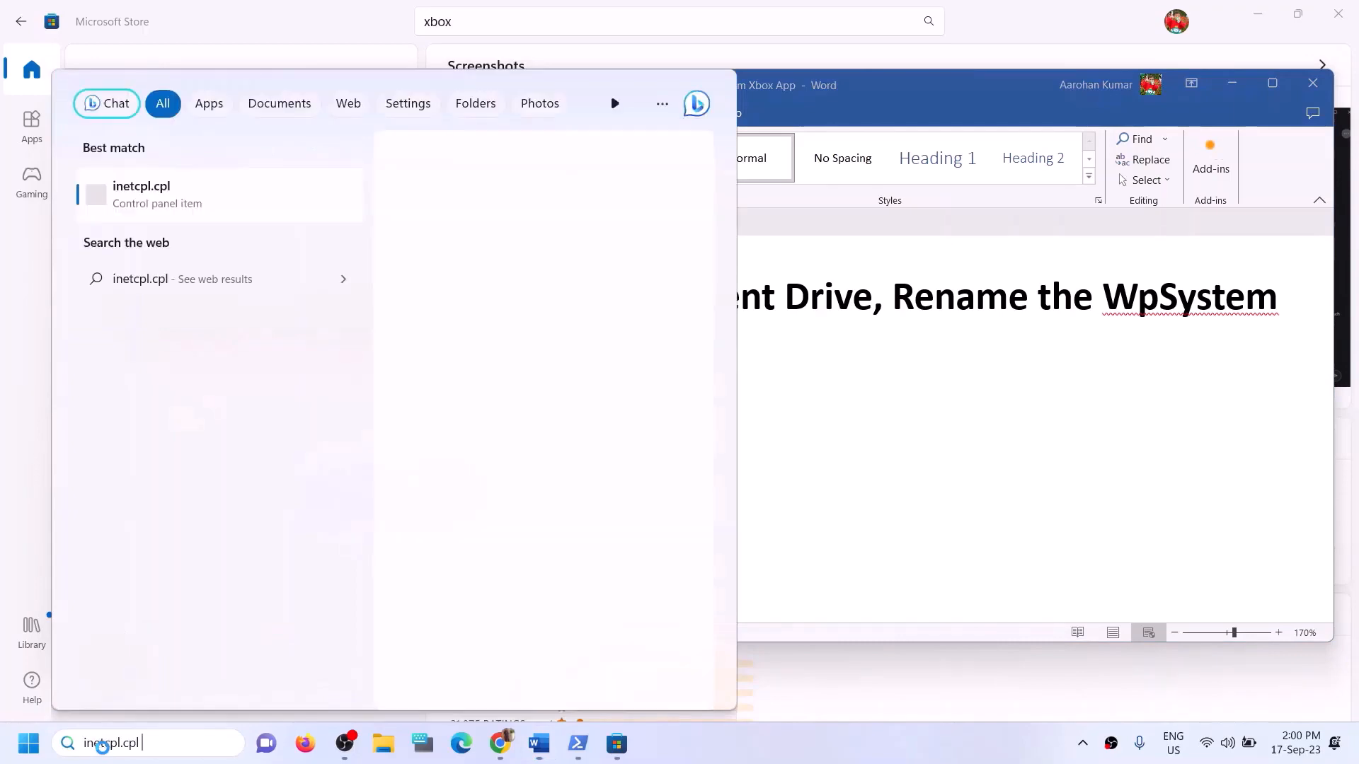
click(151, 207)
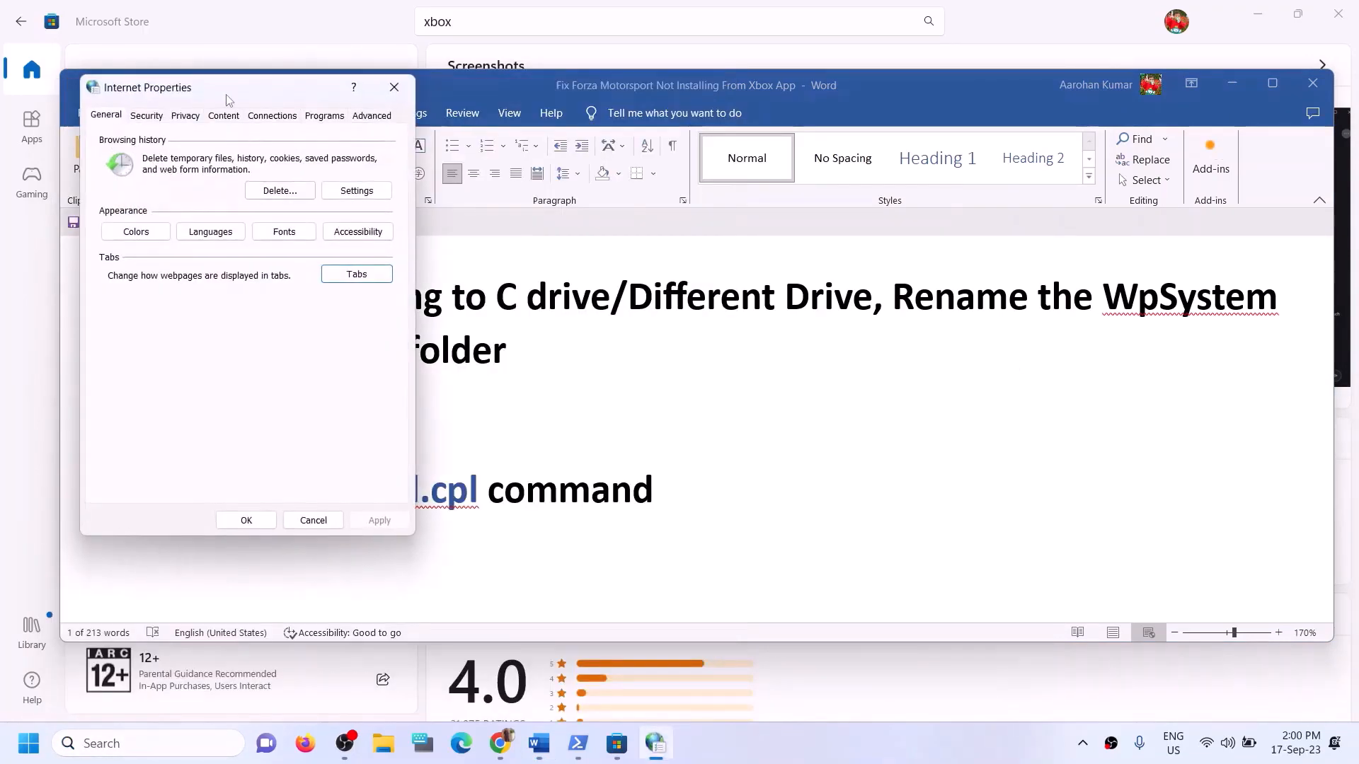
Step: Review the TLS 1.0 to TLS 1.3 options in the advanced Internet Properties settings and accept the dialog
click(372, 118)
drag(283, 96, 505, 110)
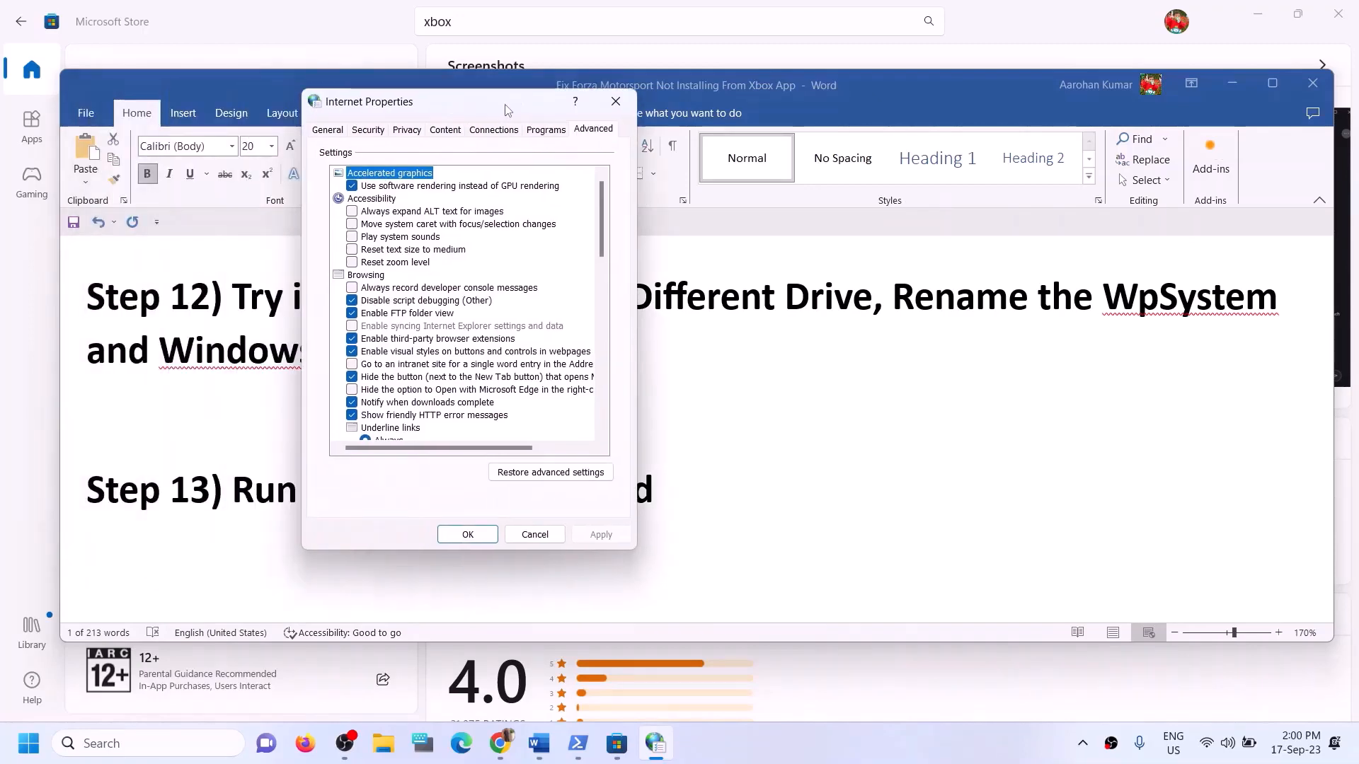
scroll(450, 329, down, 4)
scroll(450, 331, down, 12)
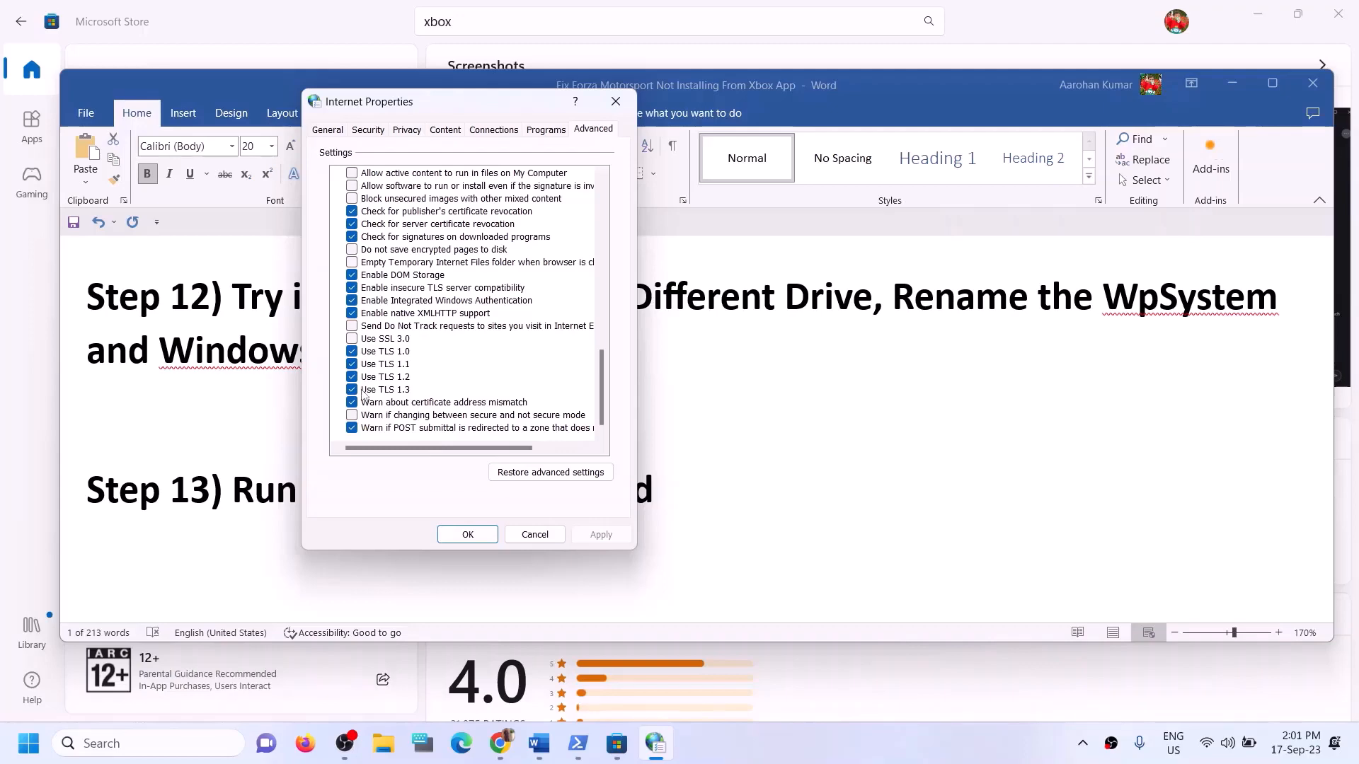
click(464, 535)
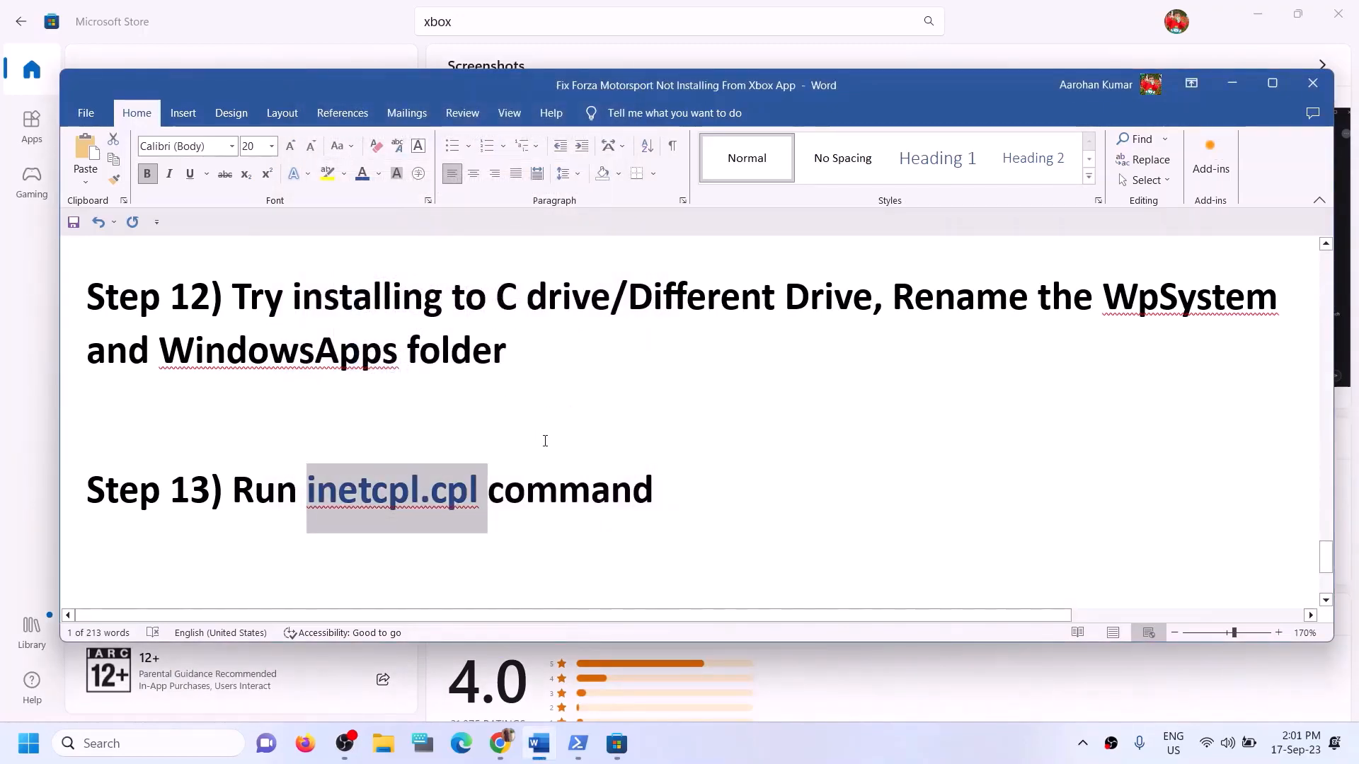
Step: Read the notes on updating Windows with the media creation tool, including both download links, and minimize the document
scroll(545, 441, up, 1)
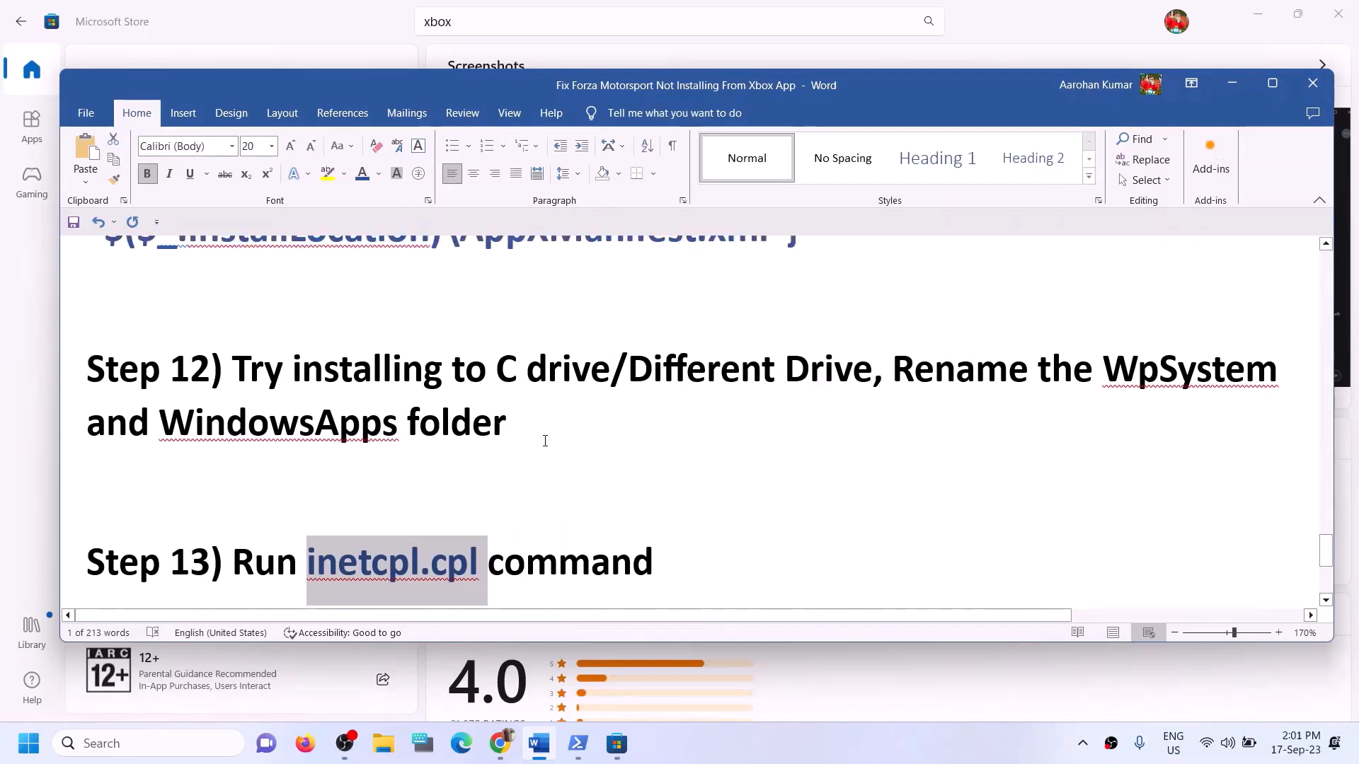
scroll(545, 441, down, 2)
scroll(545, 441, down, 3)
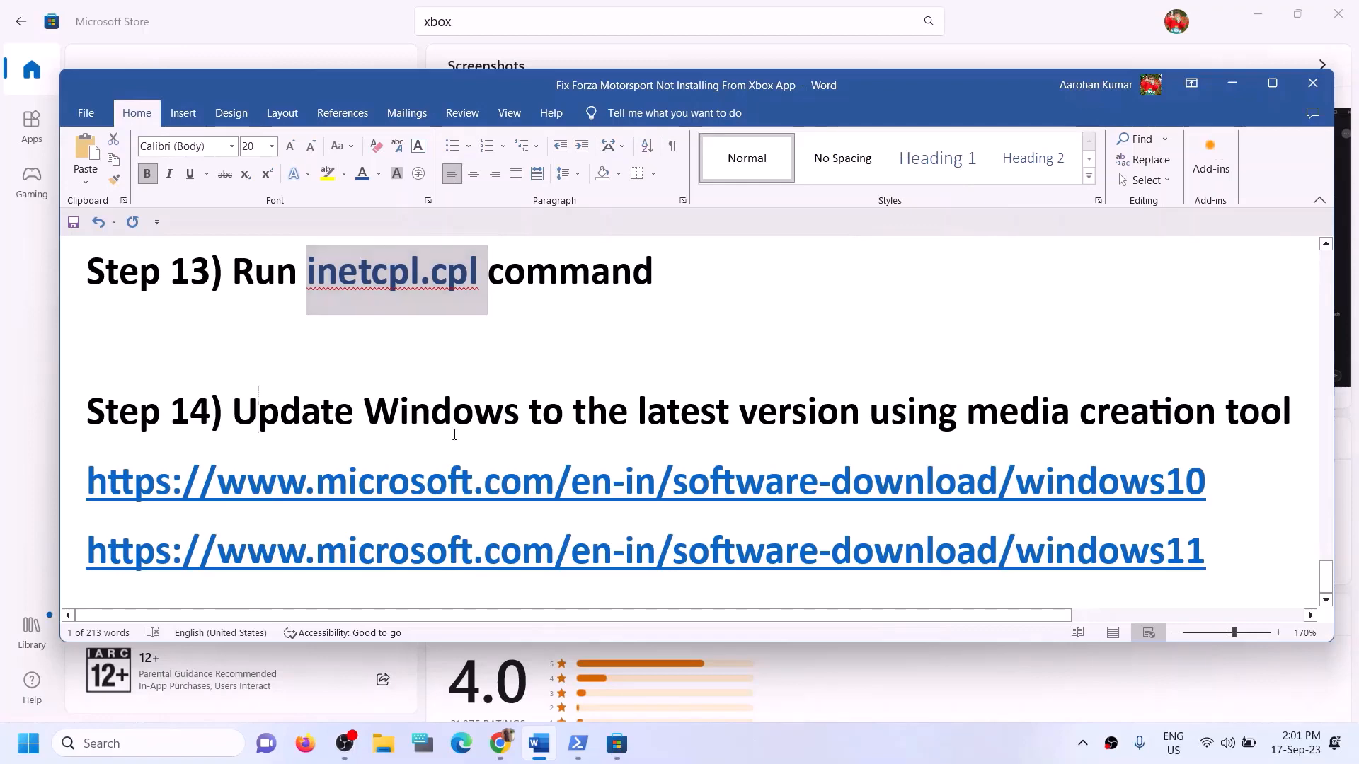
drag(234, 425, 1270, 418)
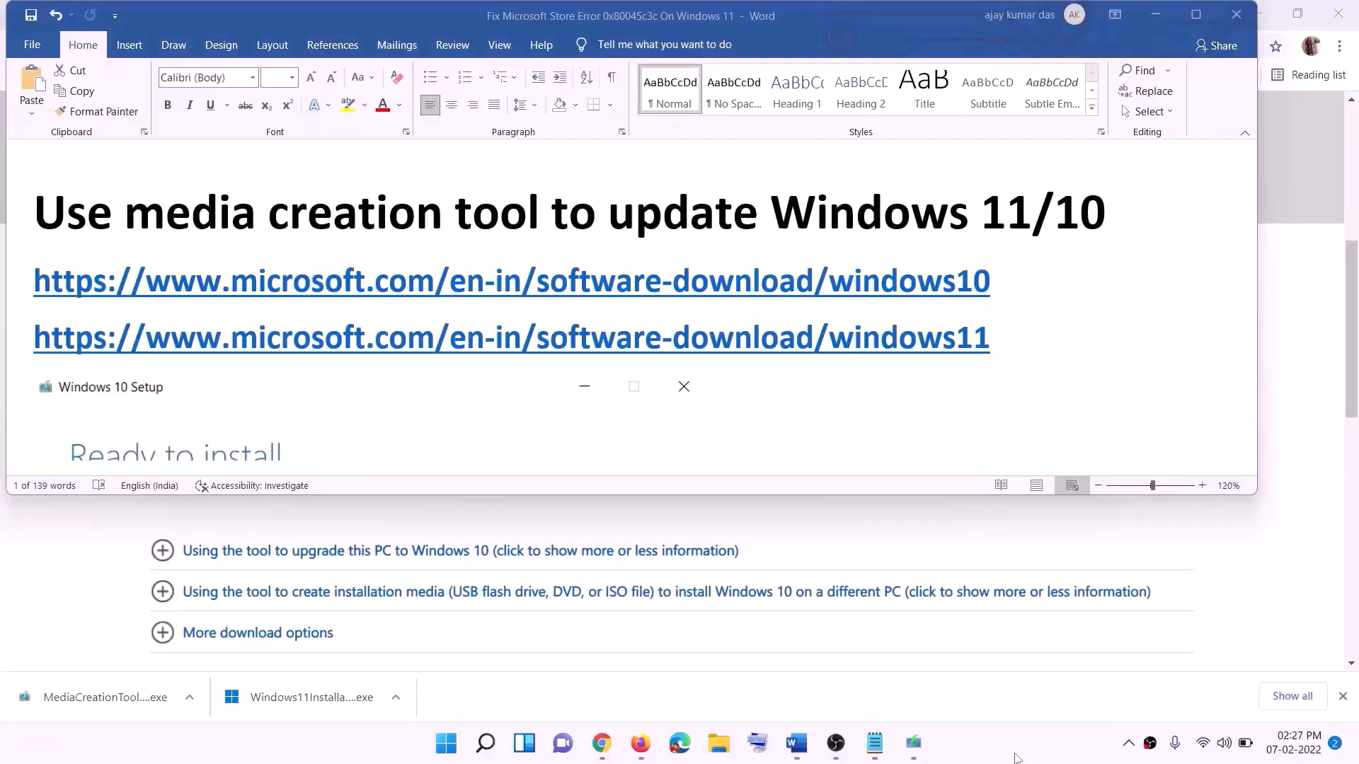
click(1002, 280)
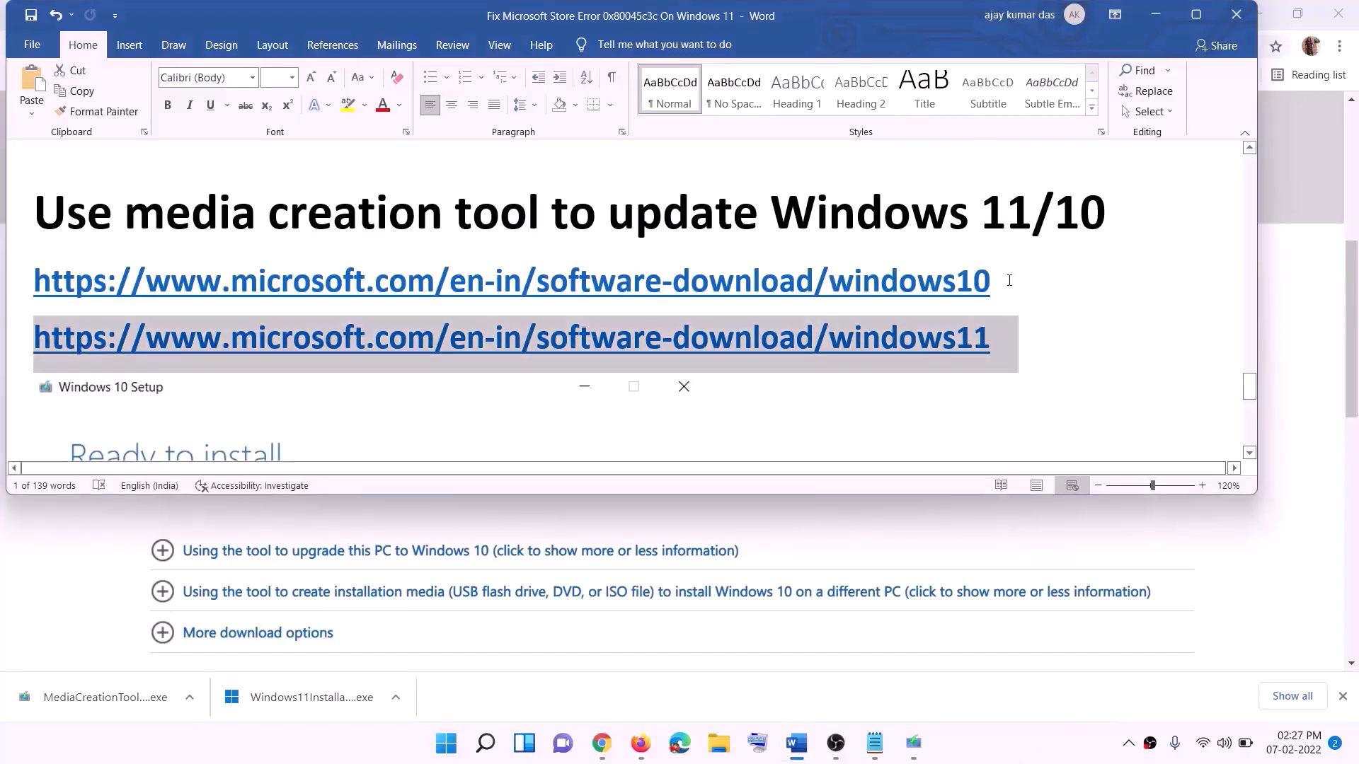
drag(1010, 280, 370, 279)
drag(1011, 339, 213, 334)
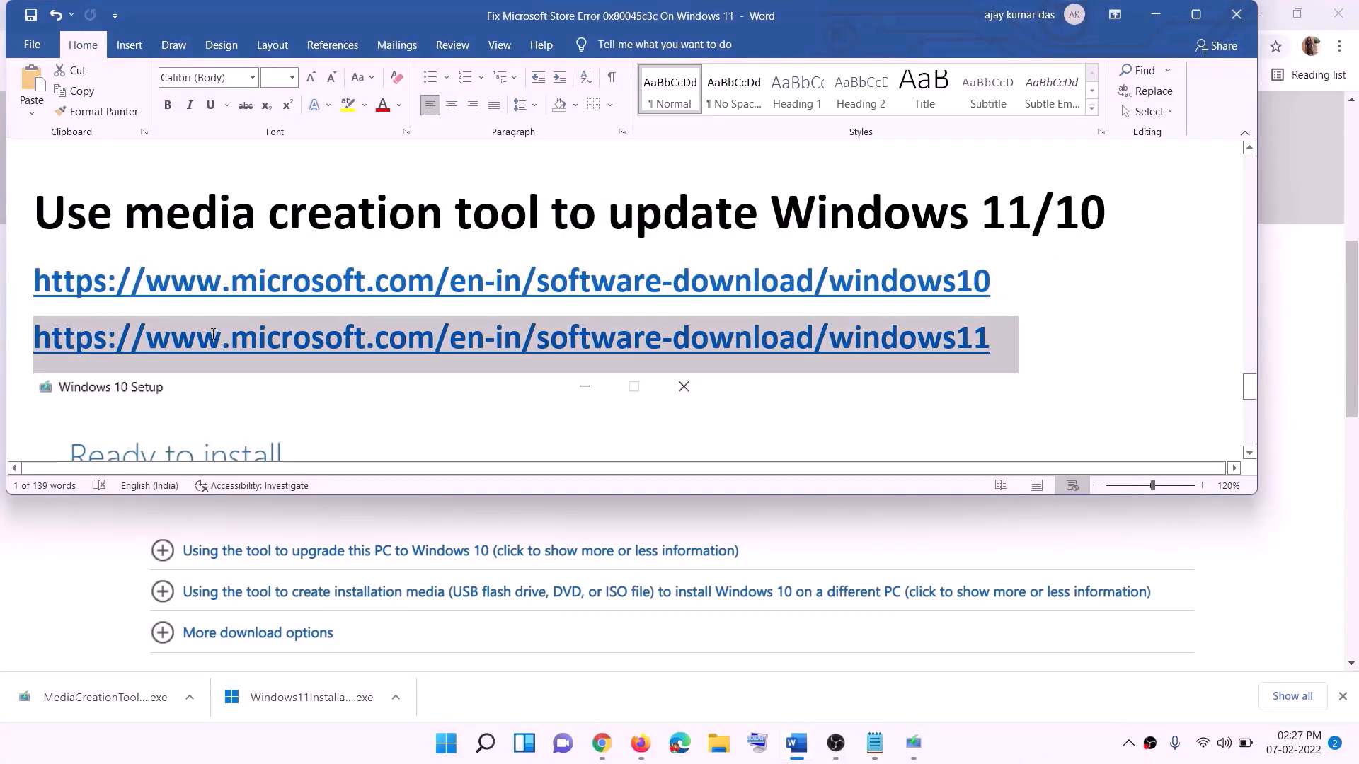
click(1156, 14)
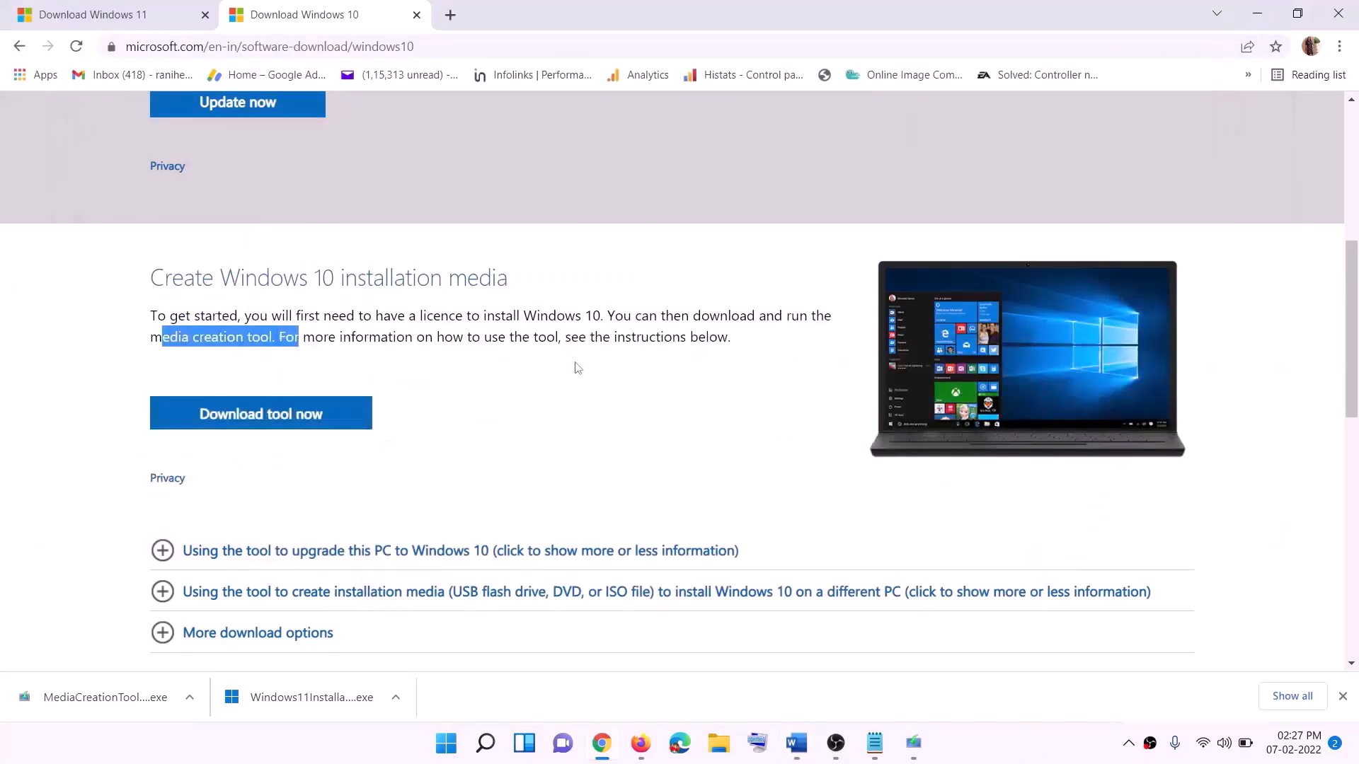
Step: Examine the media creation tool section under Create Windows 10 installation media on the Windows 10 download page
scroll(577, 361, up, 5)
scroll(455, 388, down, 5)
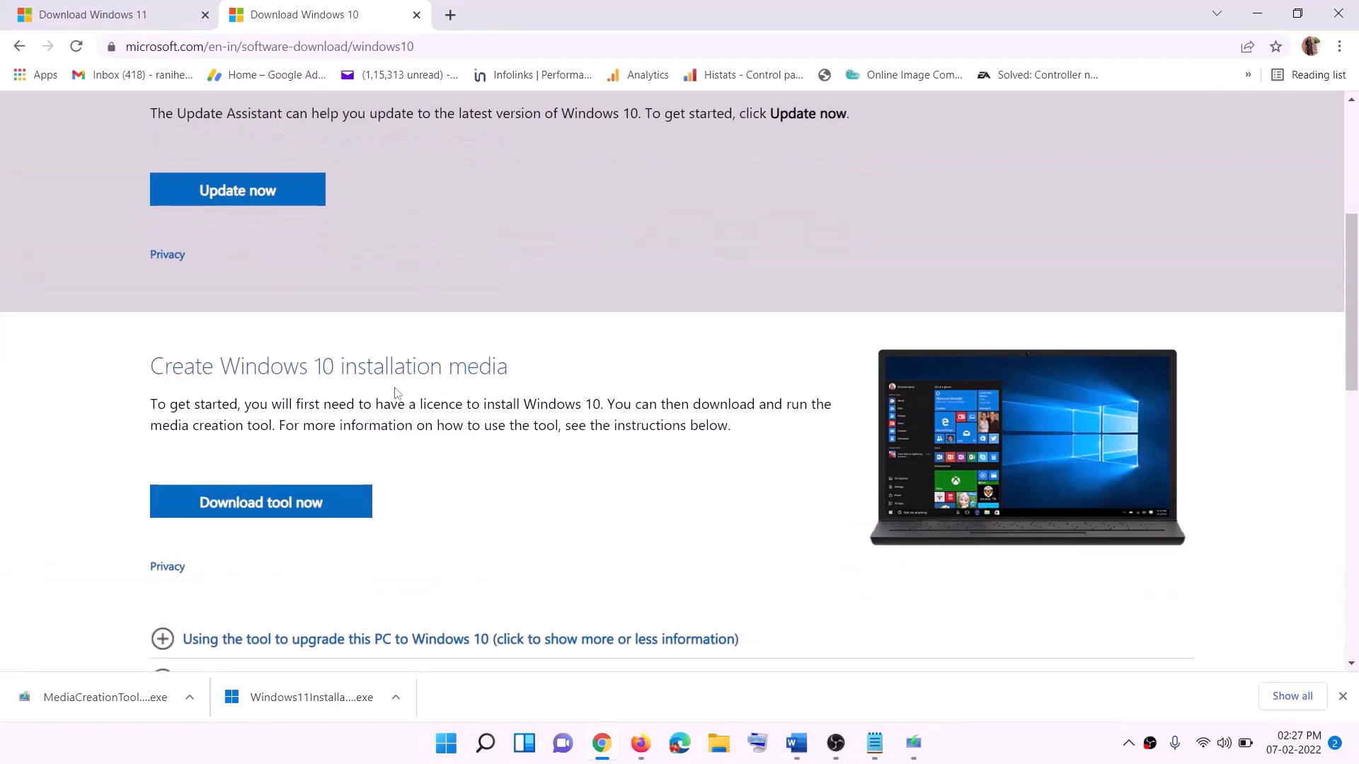
drag(162, 428, 303, 426)
scroll(451, 395, down, 2)
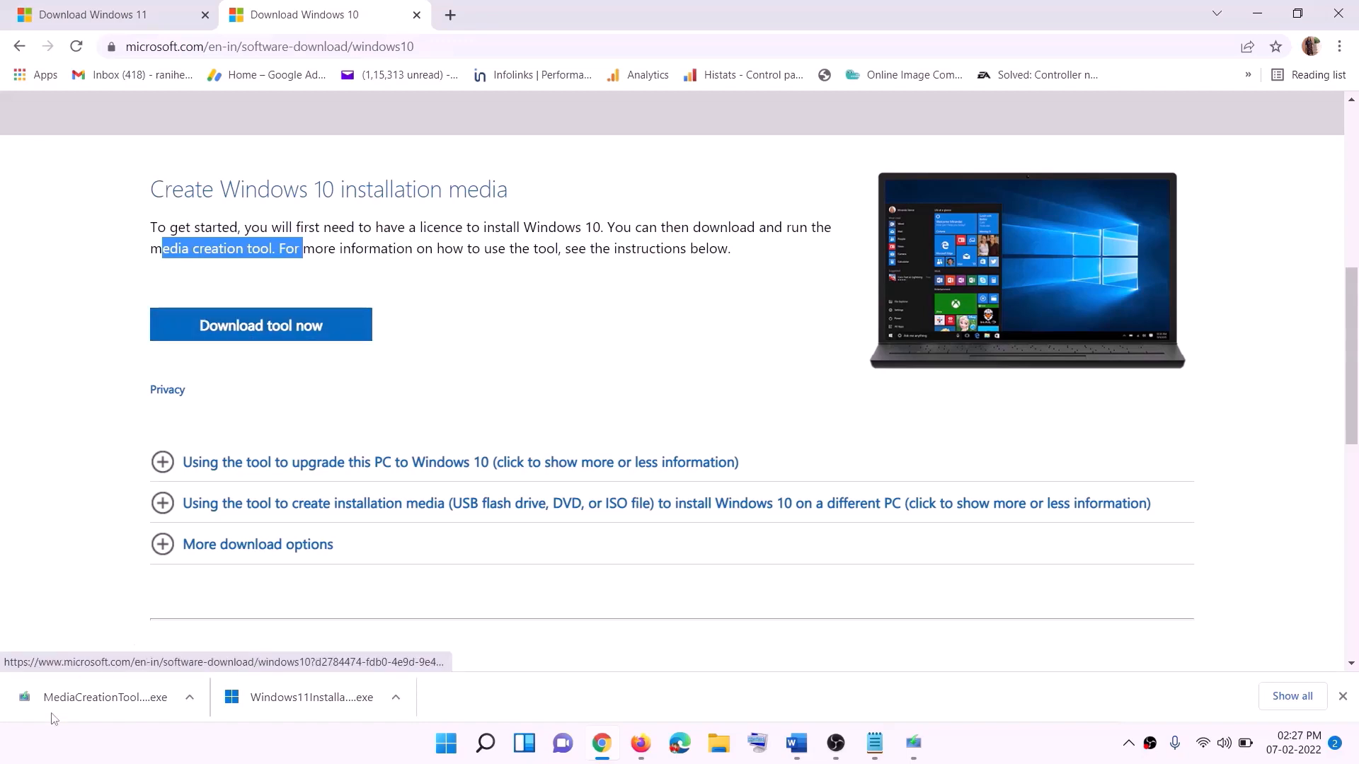
Step: Switch to Windows 10 Setup and continue with Upgrade this PC now to start downloading Windows 10
click(924, 750)
click(880, 579)
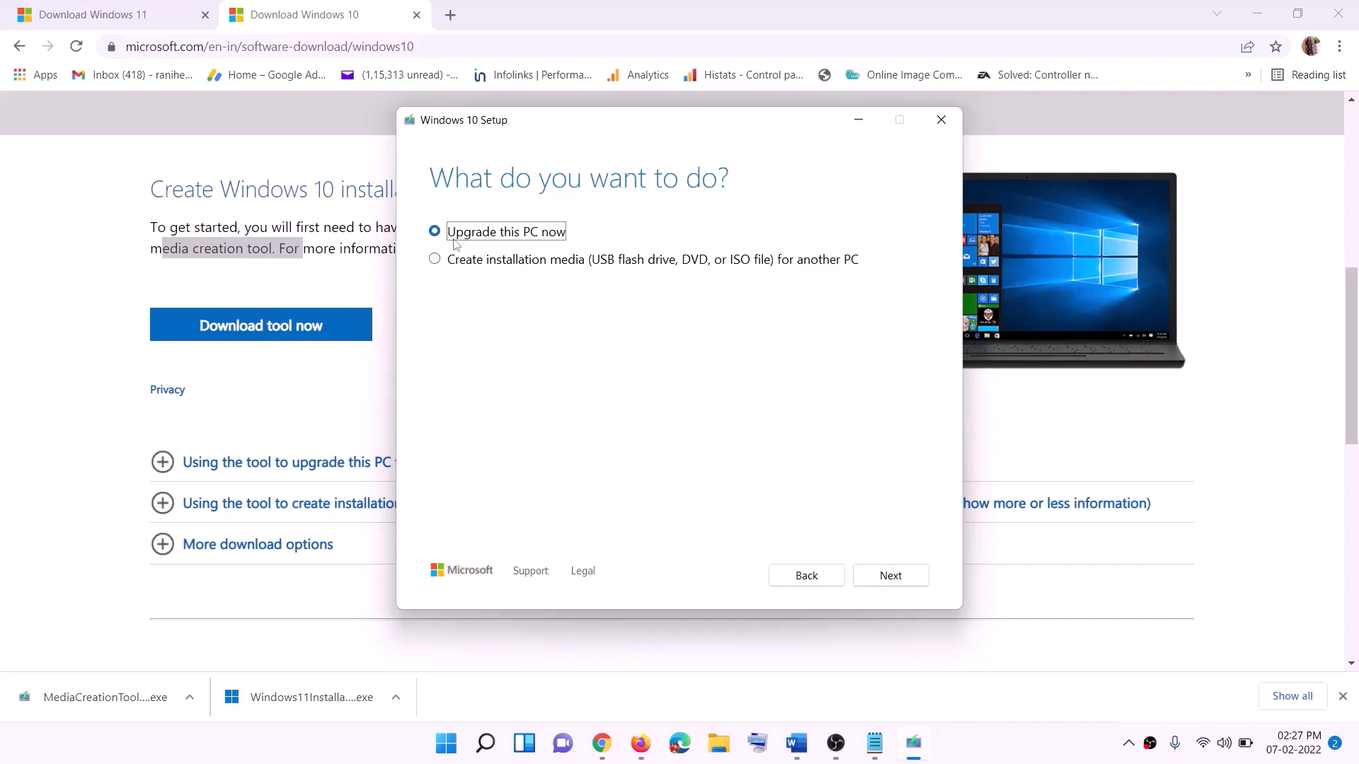
click(890, 580)
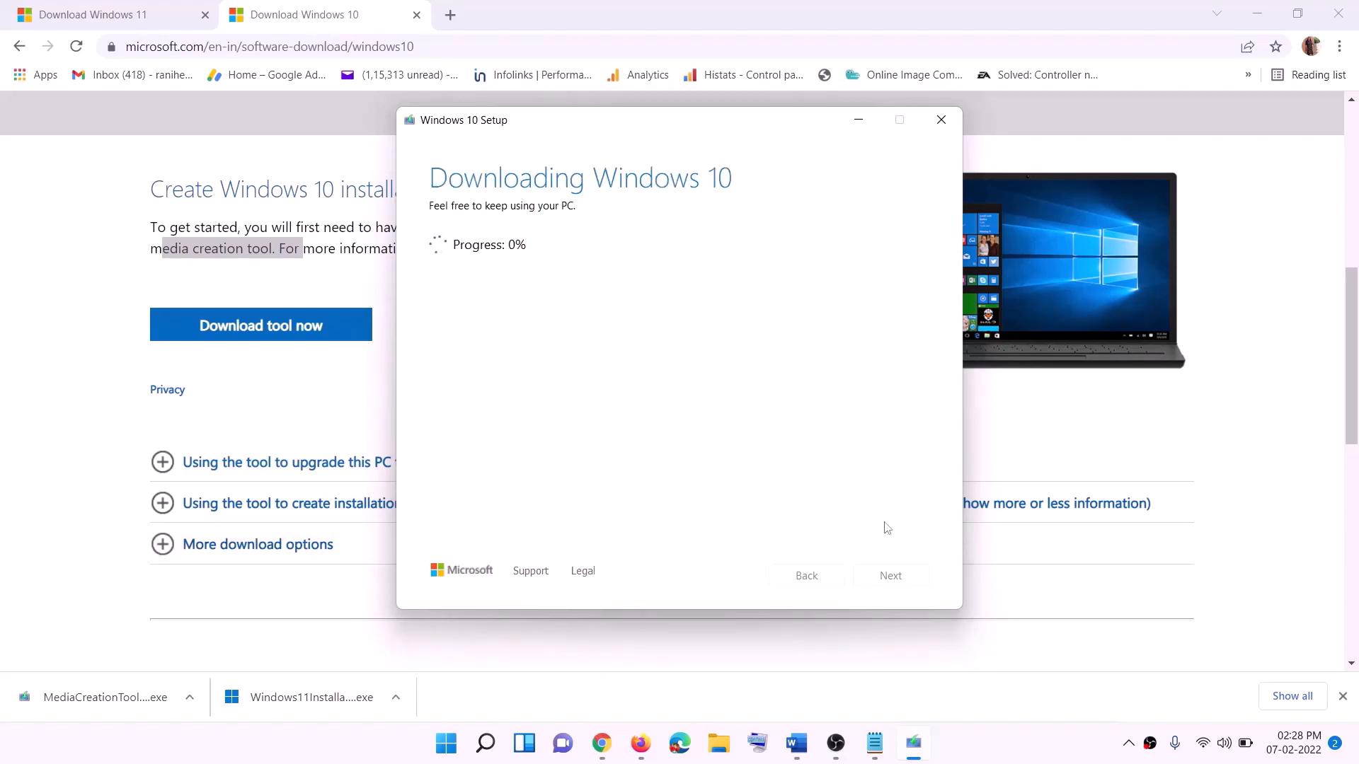
click(1004, 758)
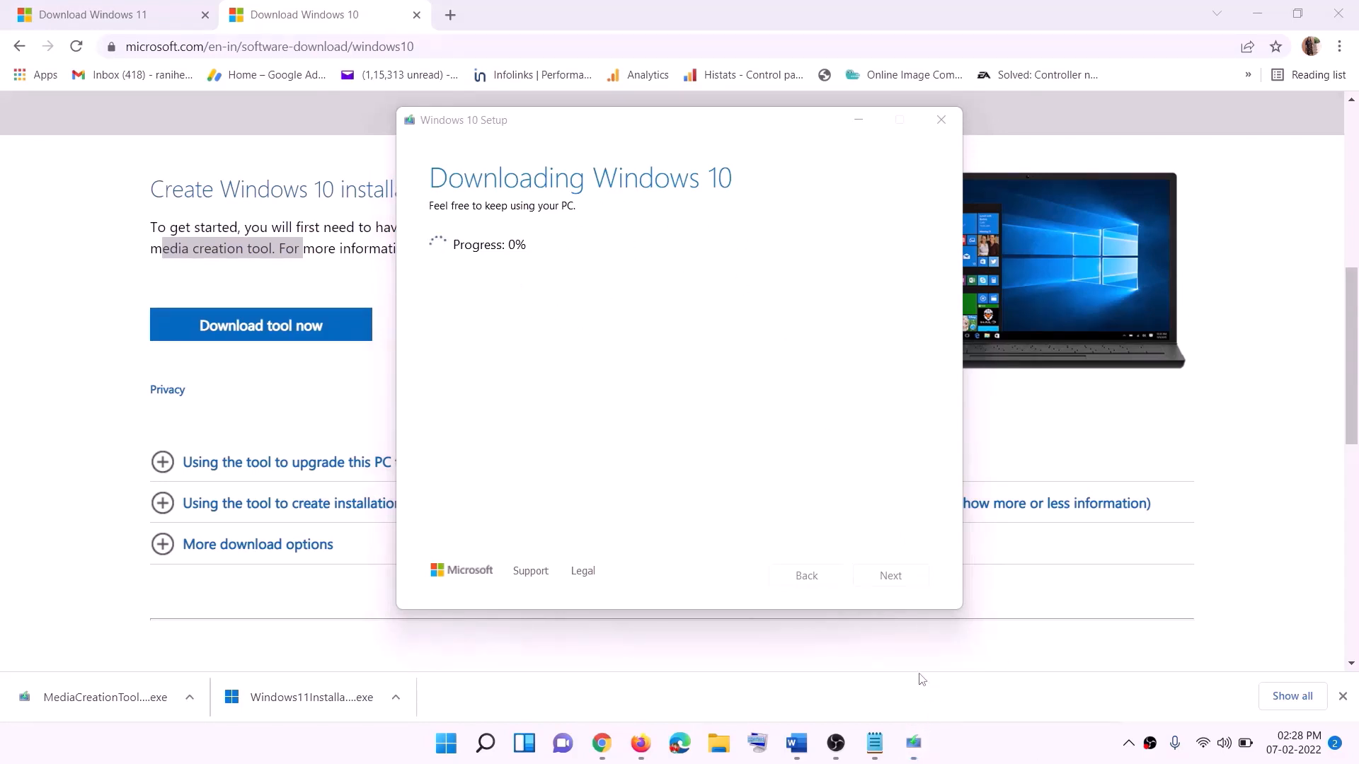
Step: Switch to the Word notes, maximize the window and examine the picture of the Ready to install page
click(796, 742)
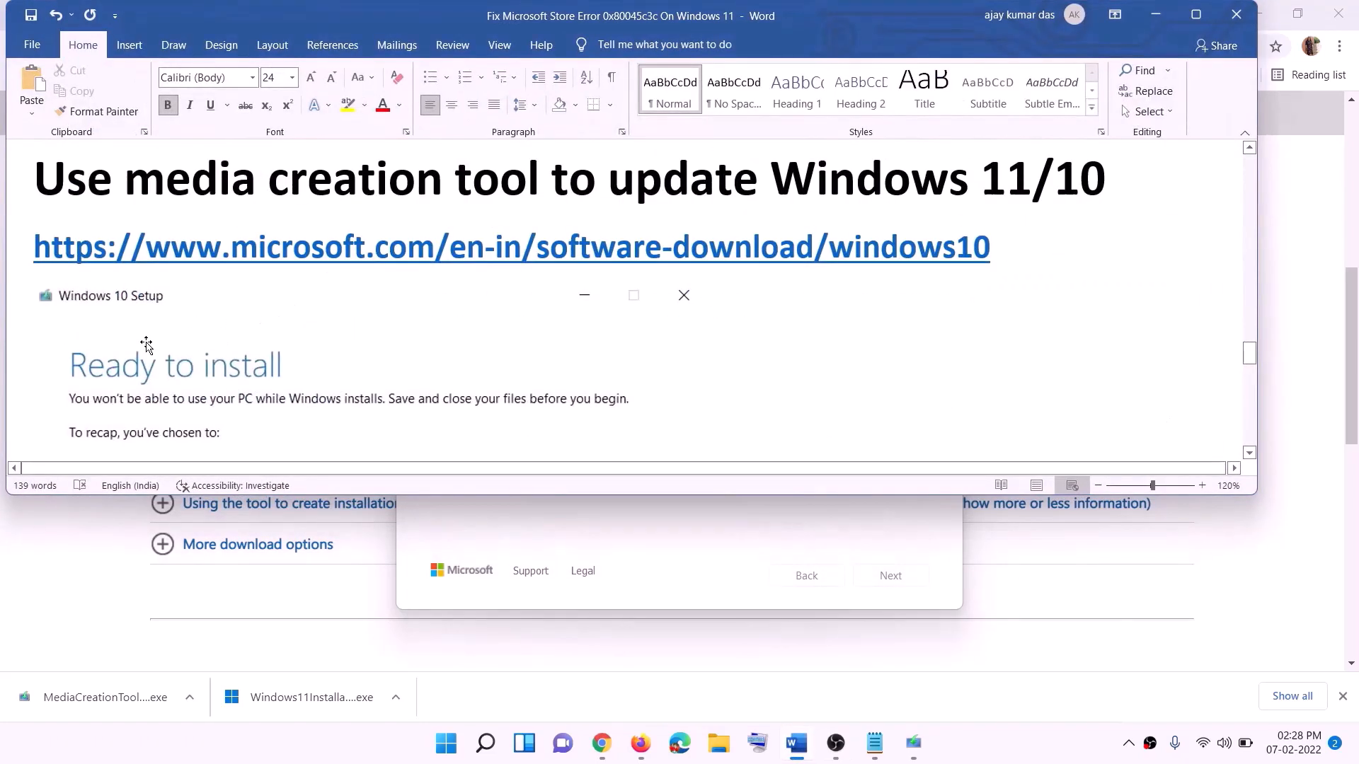
scroll(127, 340, down, 1)
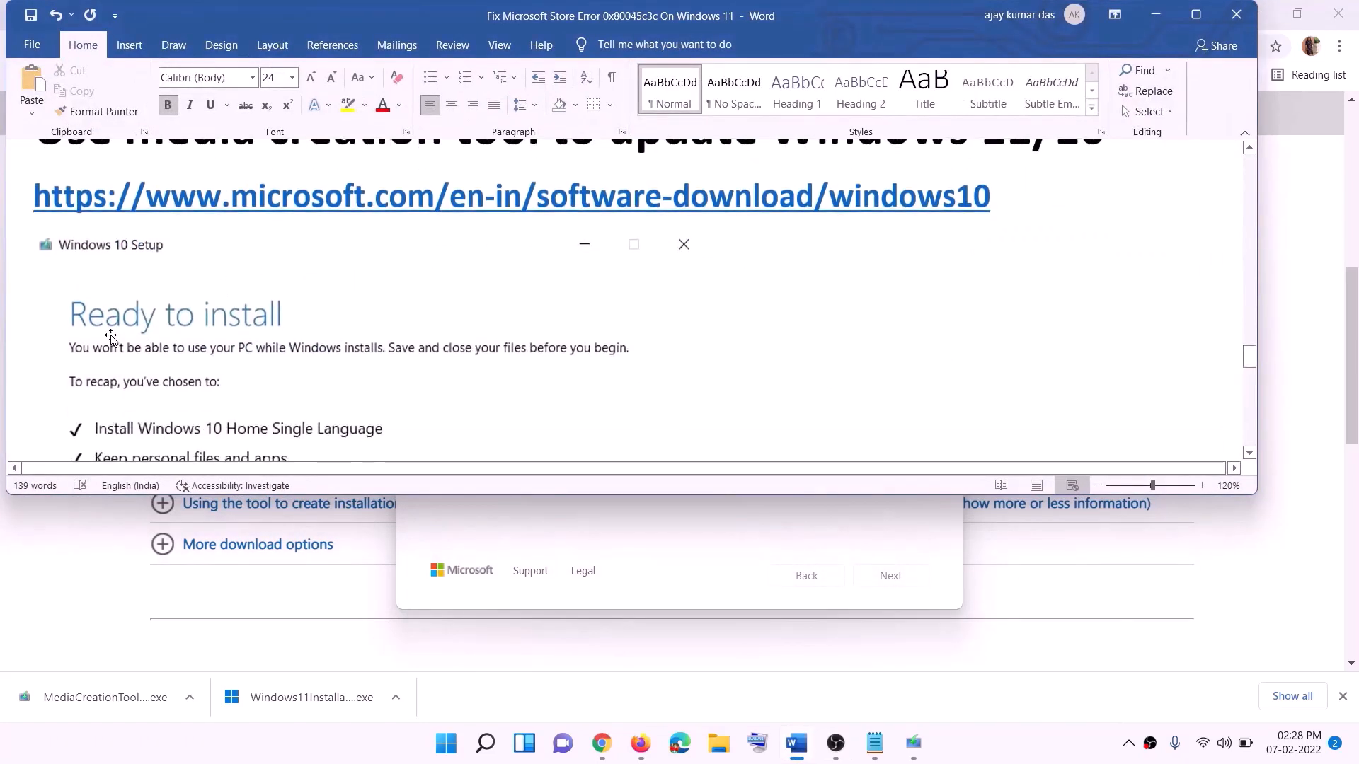
click(1197, 14)
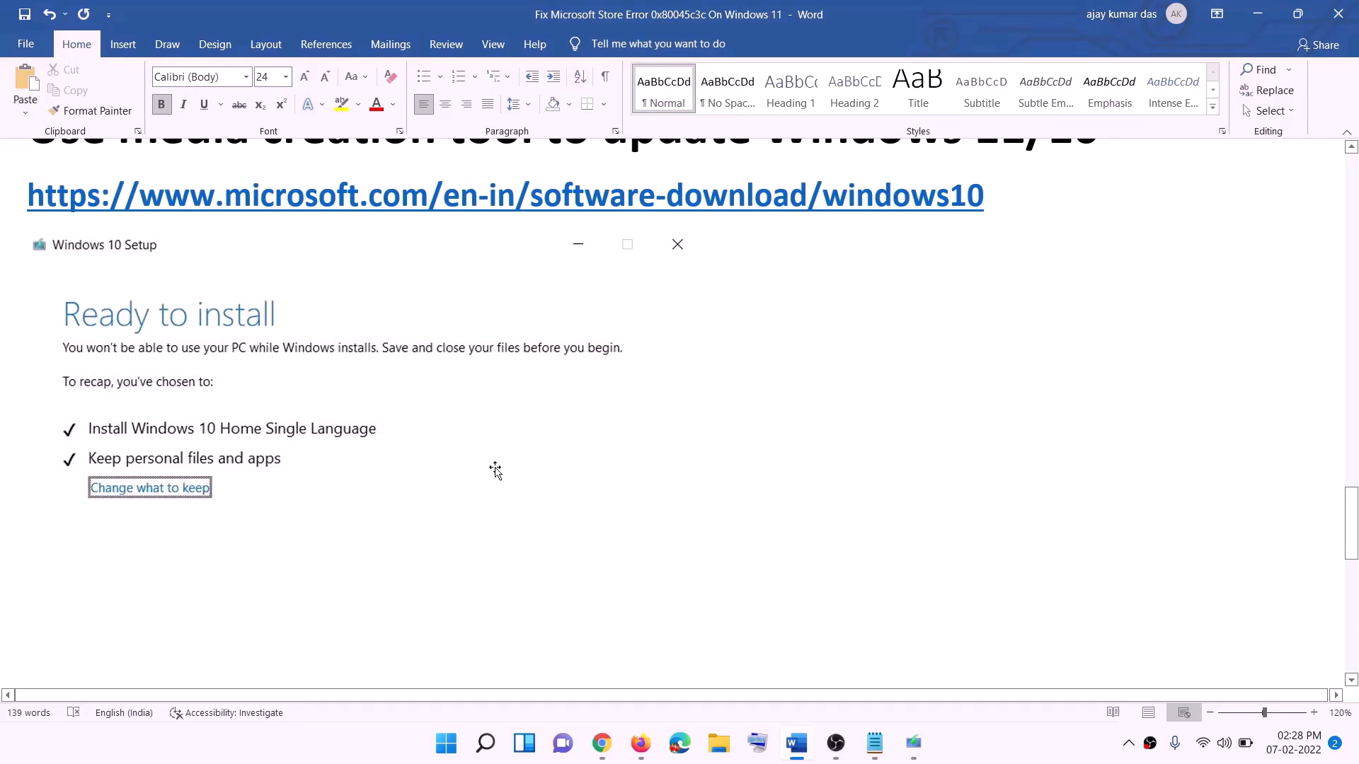
scroll(699, 492, down, 3)
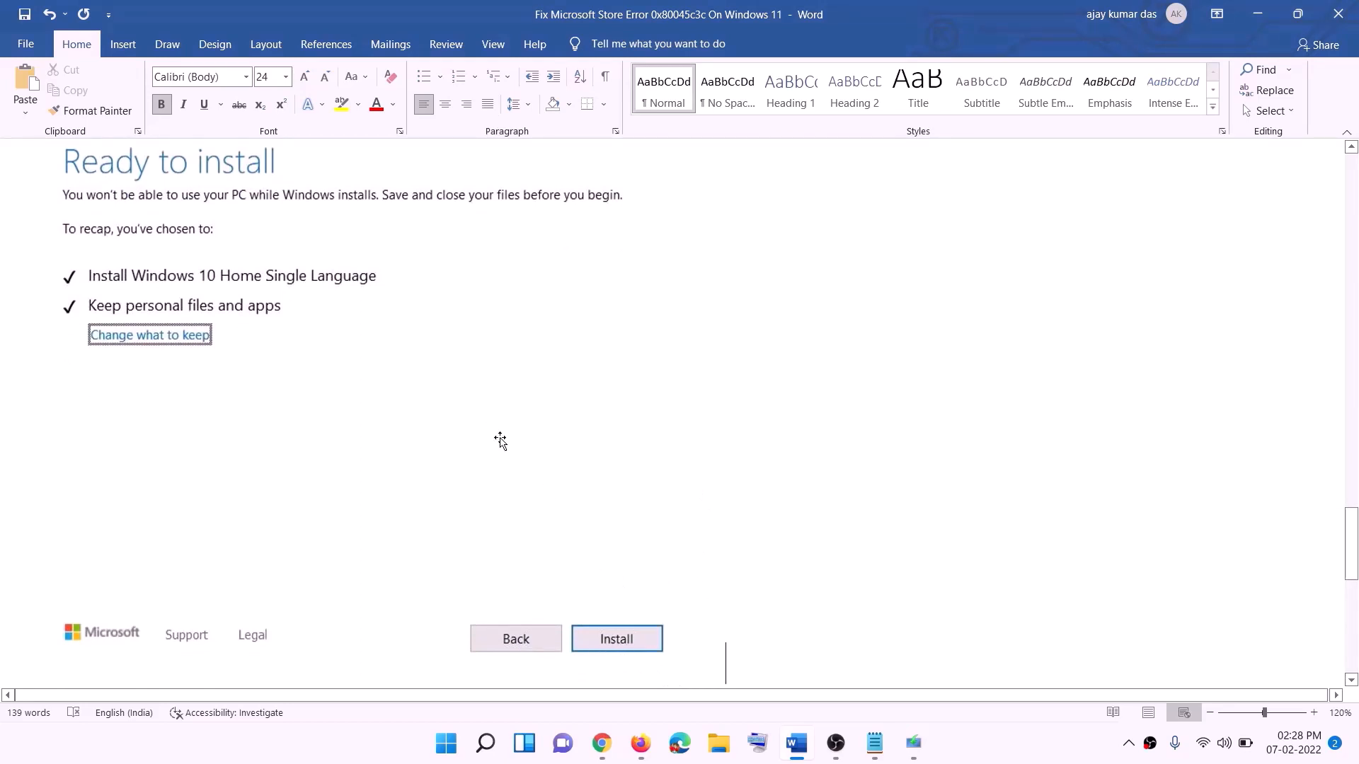
scroll(557, 439, up, 1)
click(981, 750)
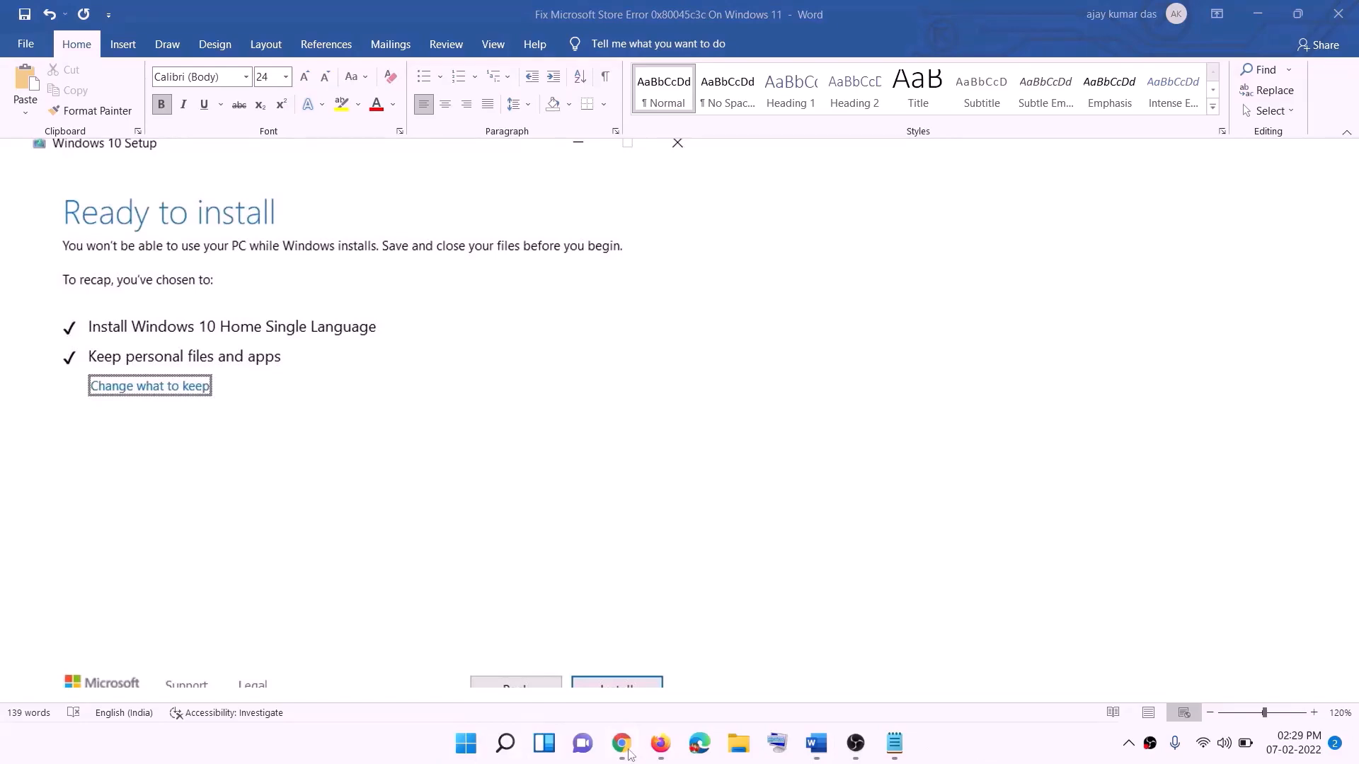
Step: Switch to the Windows 11 download page in Chrome and download the media creation tool under Create Windows 11 Installation Media
click(626, 750)
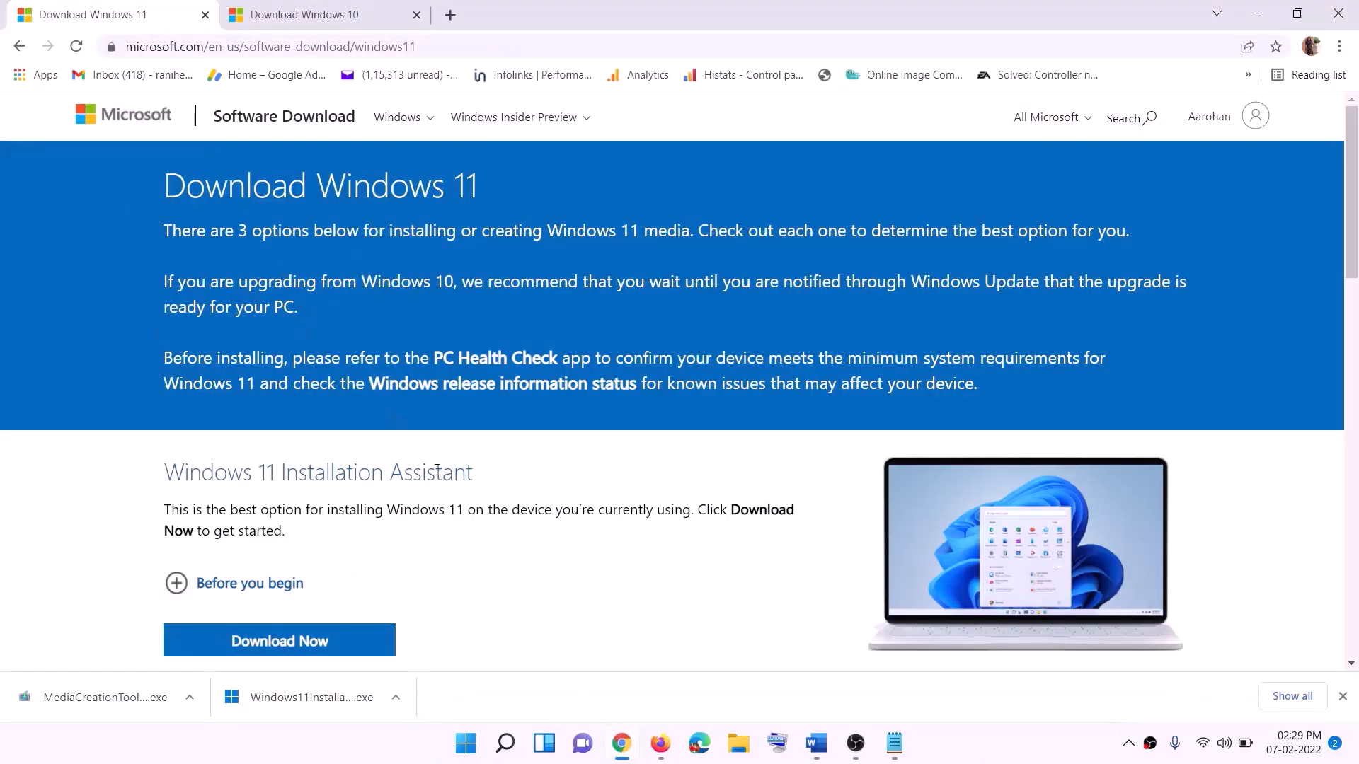
scroll(437, 471, down, 5)
drag(254, 420, 393, 420)
click(269, 538)
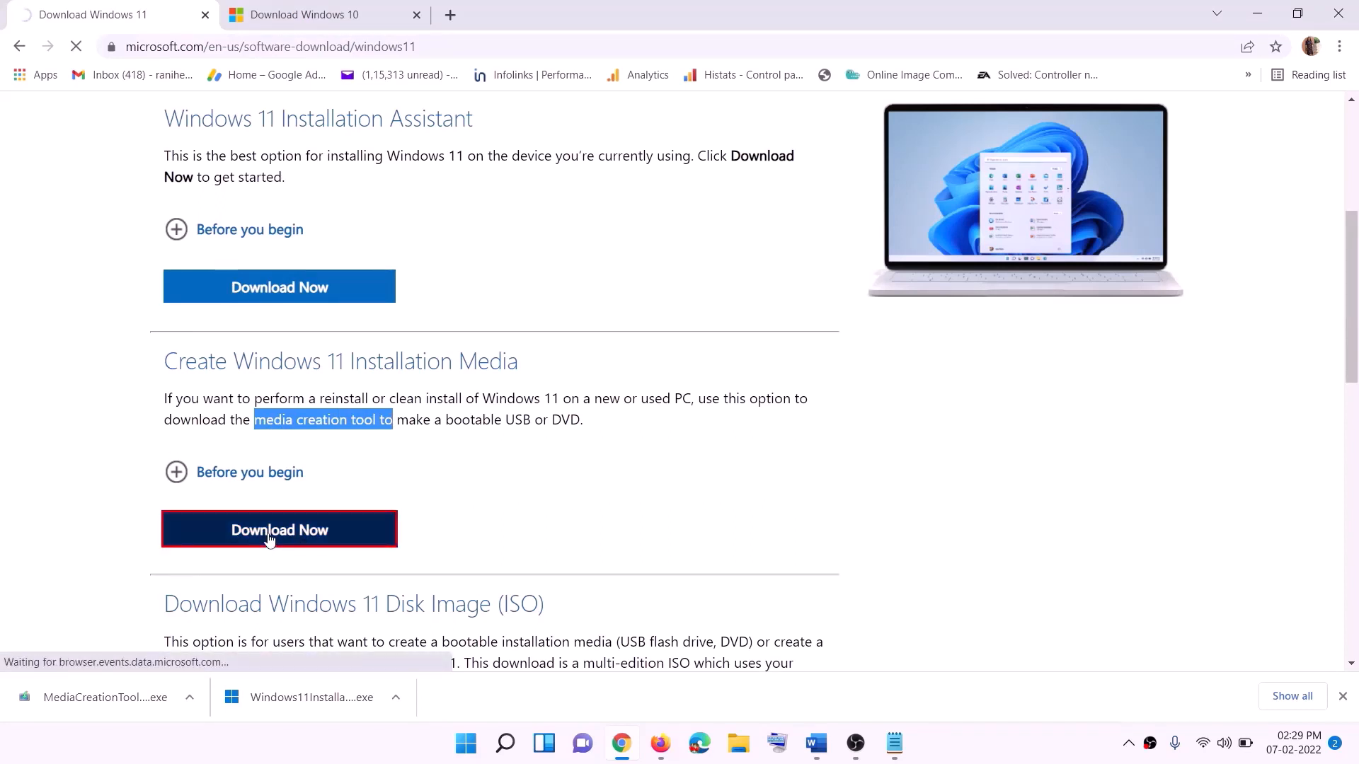
Step: Run the downloaded media creation tool with permission granted, accept the license terms and keep the recommended language and edition
click(103, 700)
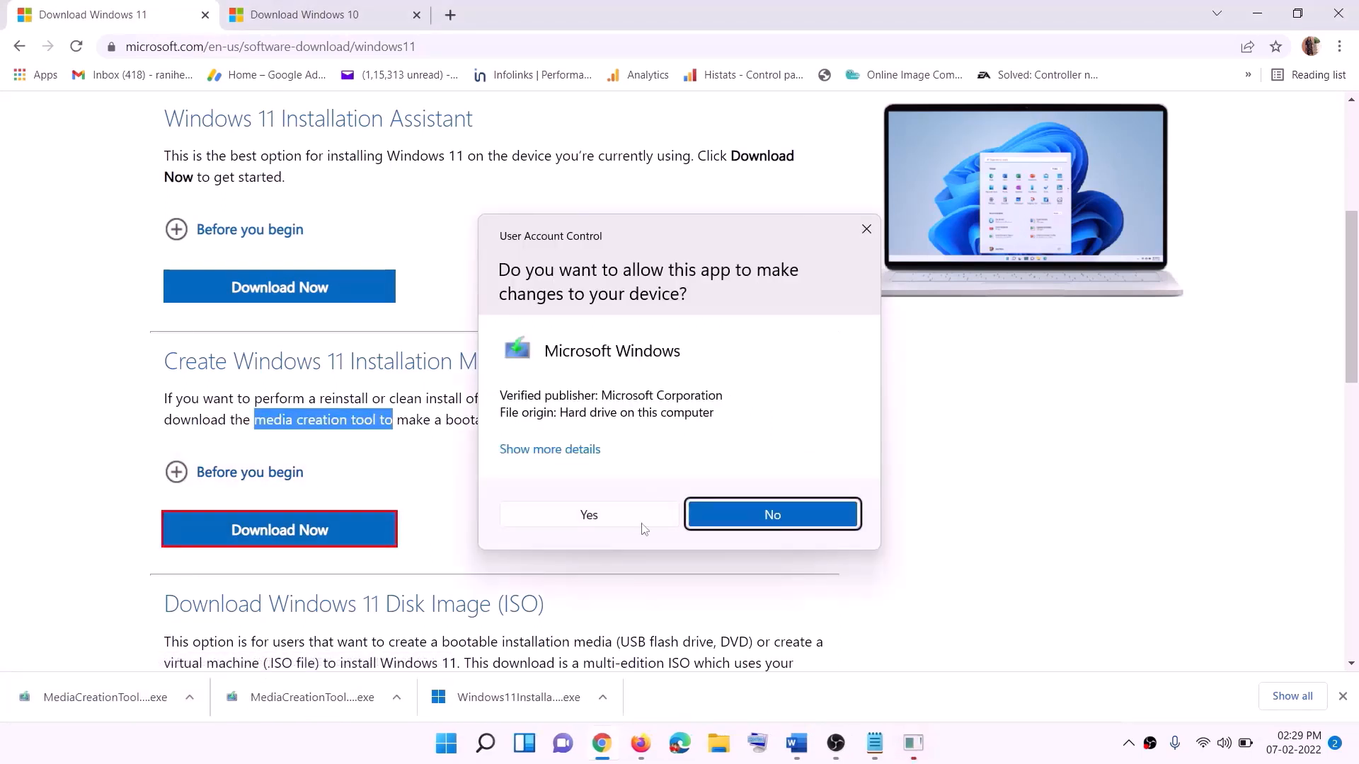
click(599, 520)
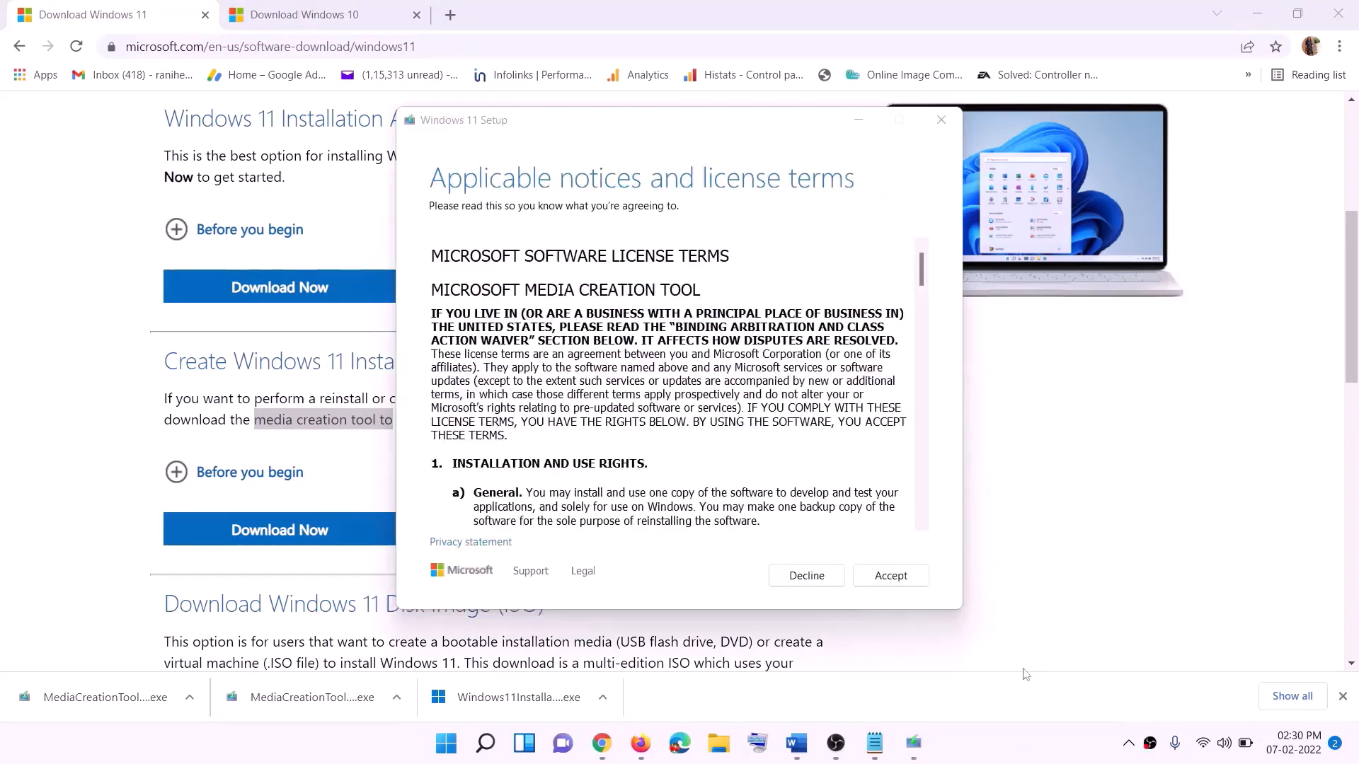
click(885, 576)
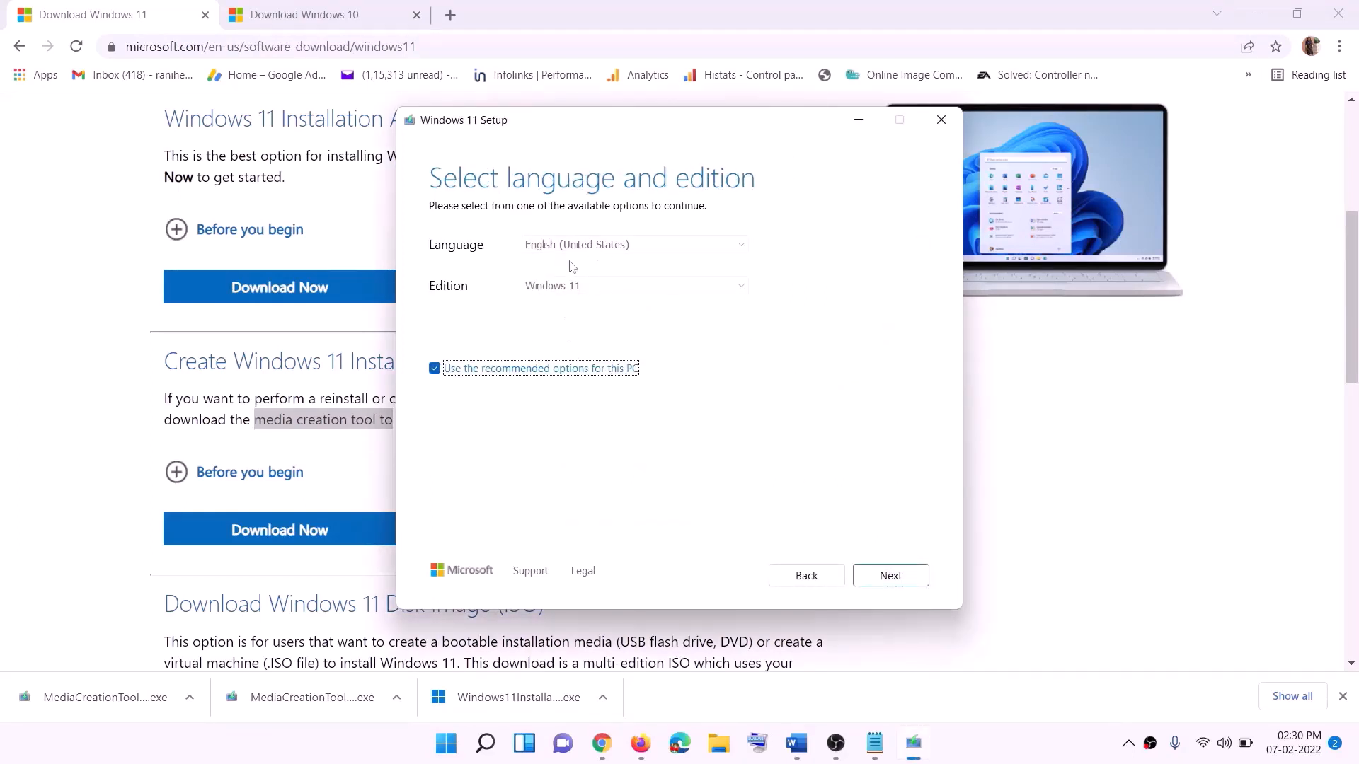
click(881, 577)
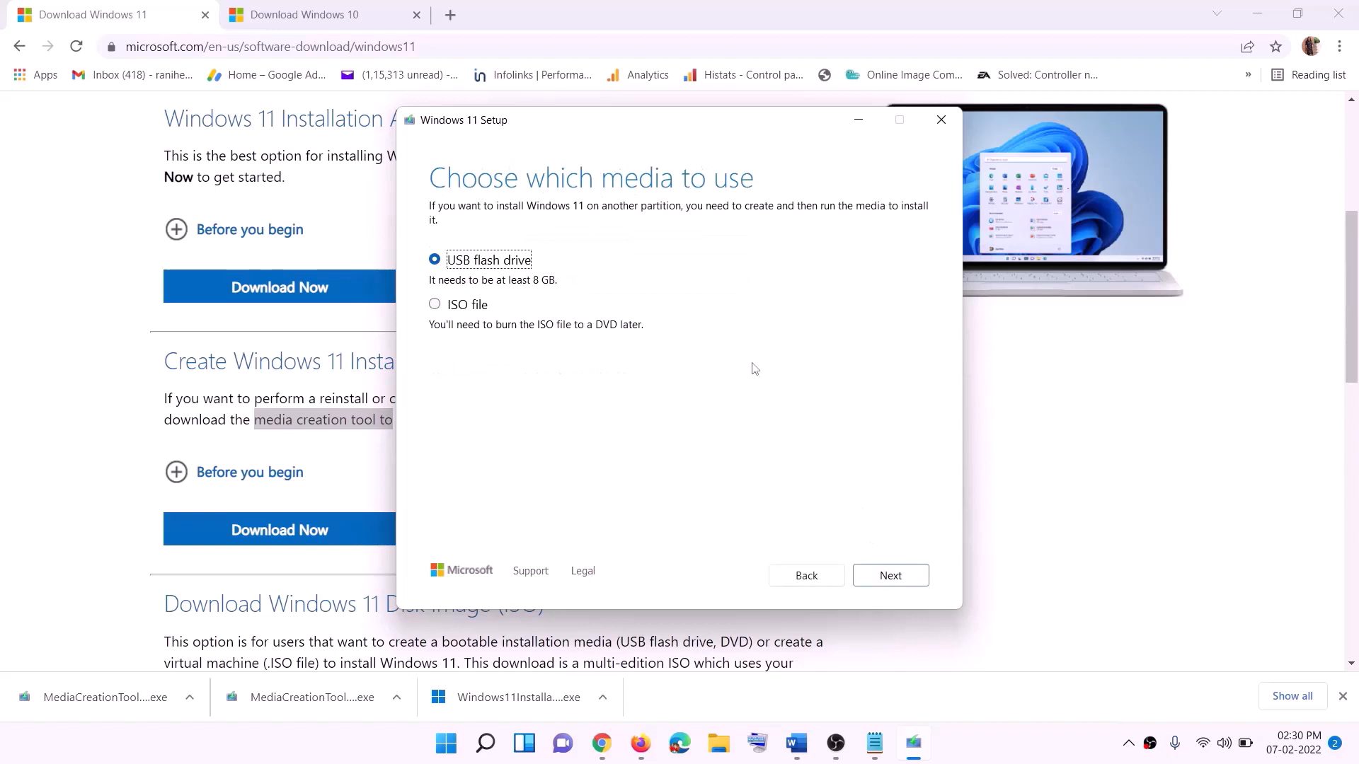
Step: Choose ISO file as the media to use and save it to the Desktop with the file name Windows
click(462, 309)
click(883, 581)
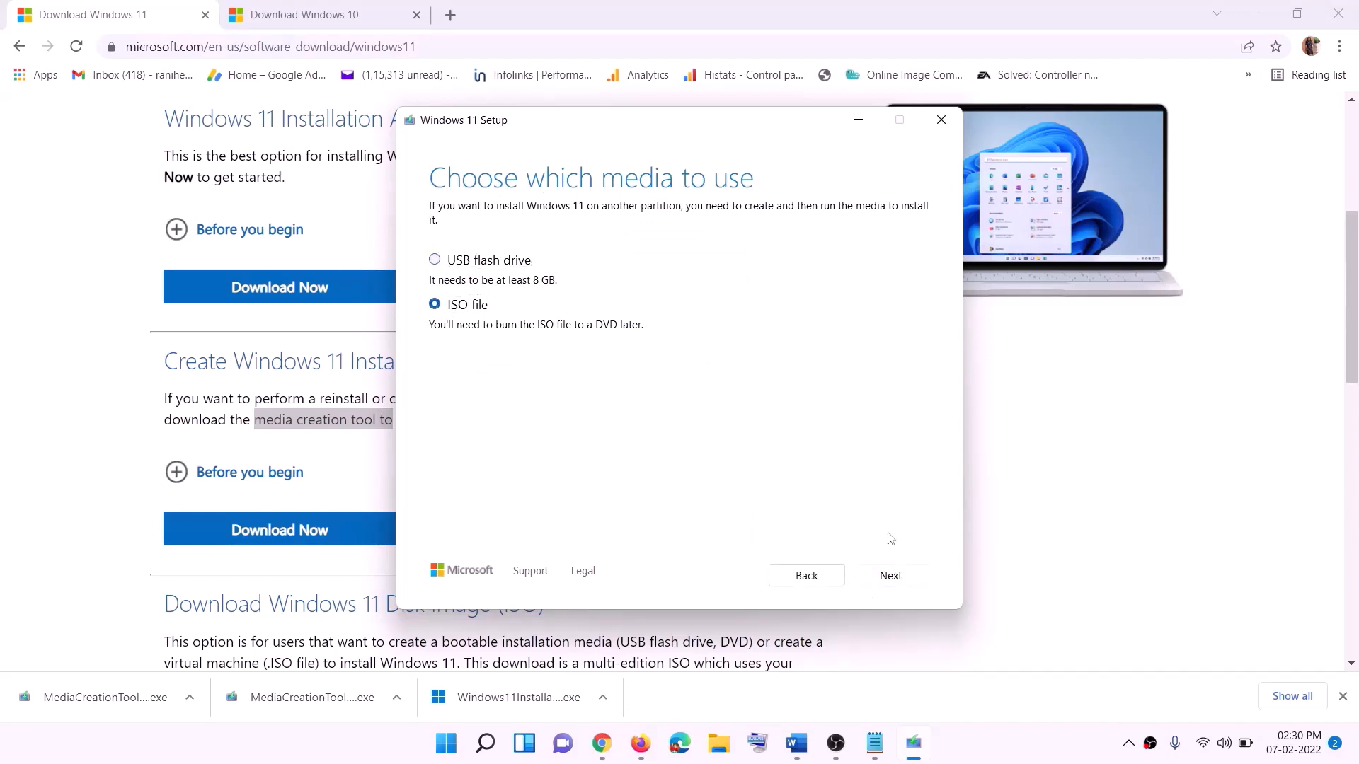
scroll(488, 359, up, 2)
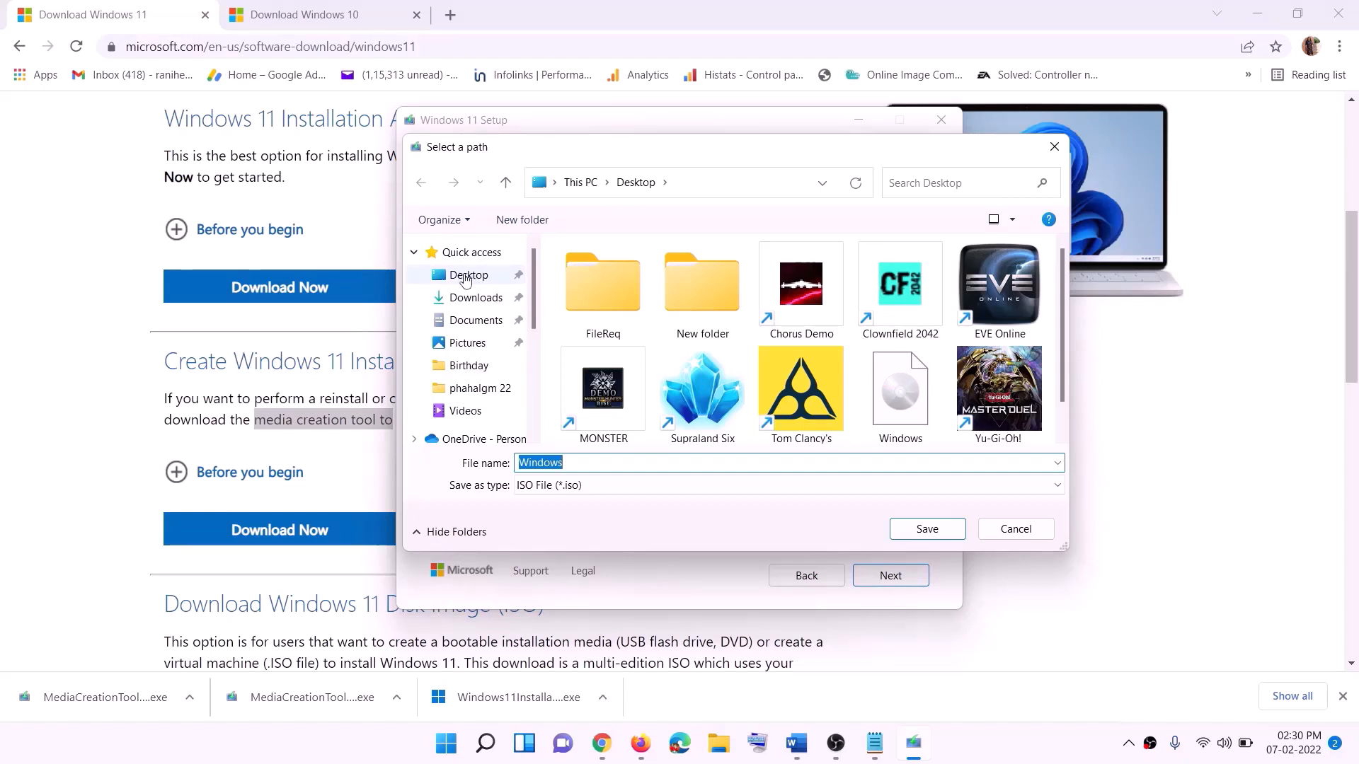
click(465, 277)
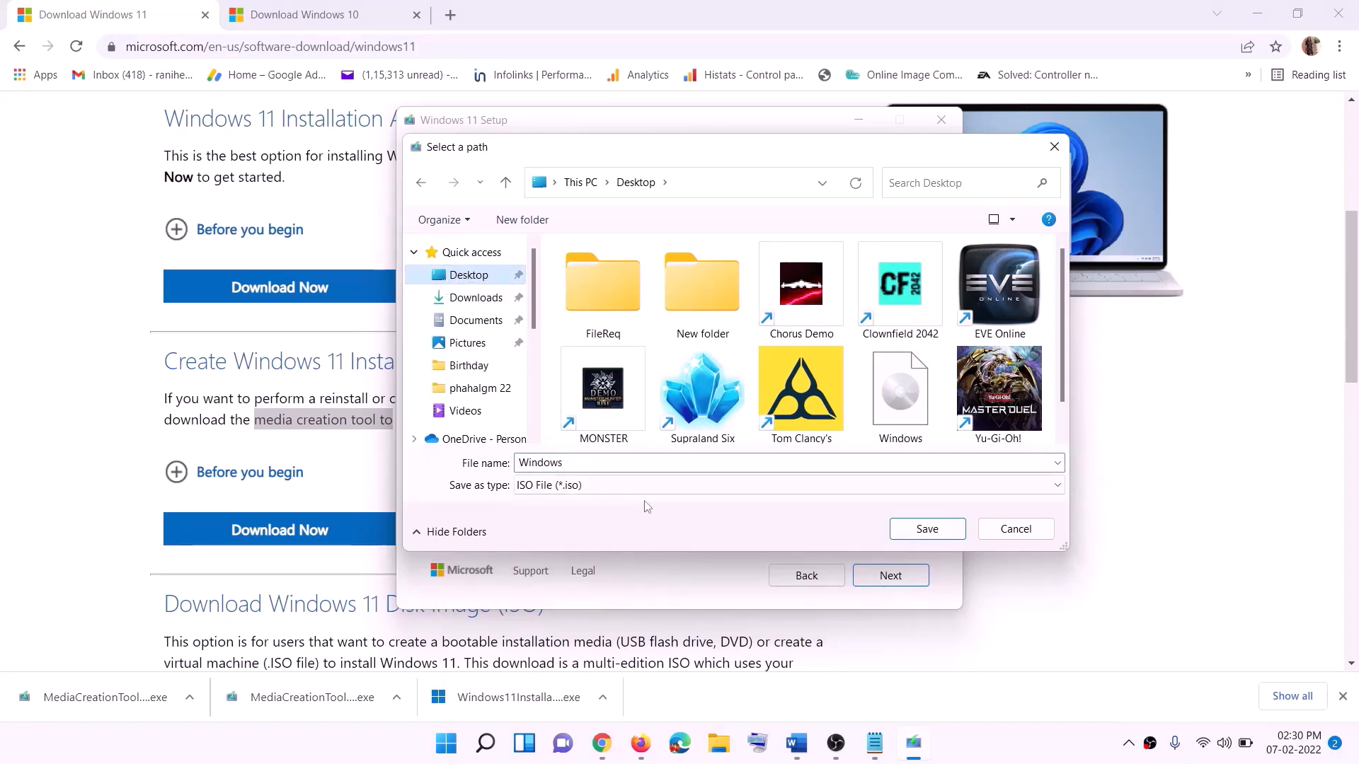
click(926, 530)
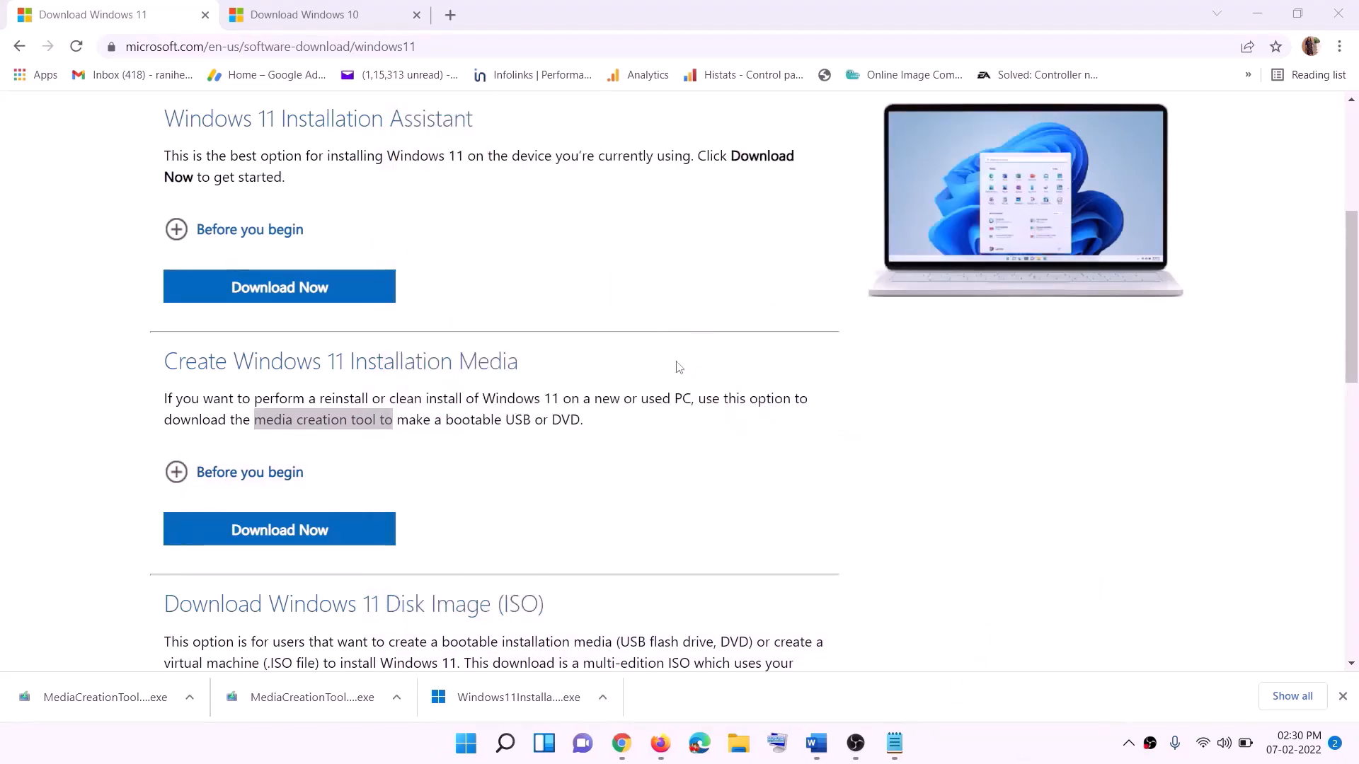
Step: Show the desktop, move the Windows ISO file beside the Tom Clancy's shortcut and open it to mount its contents
key(super+d)
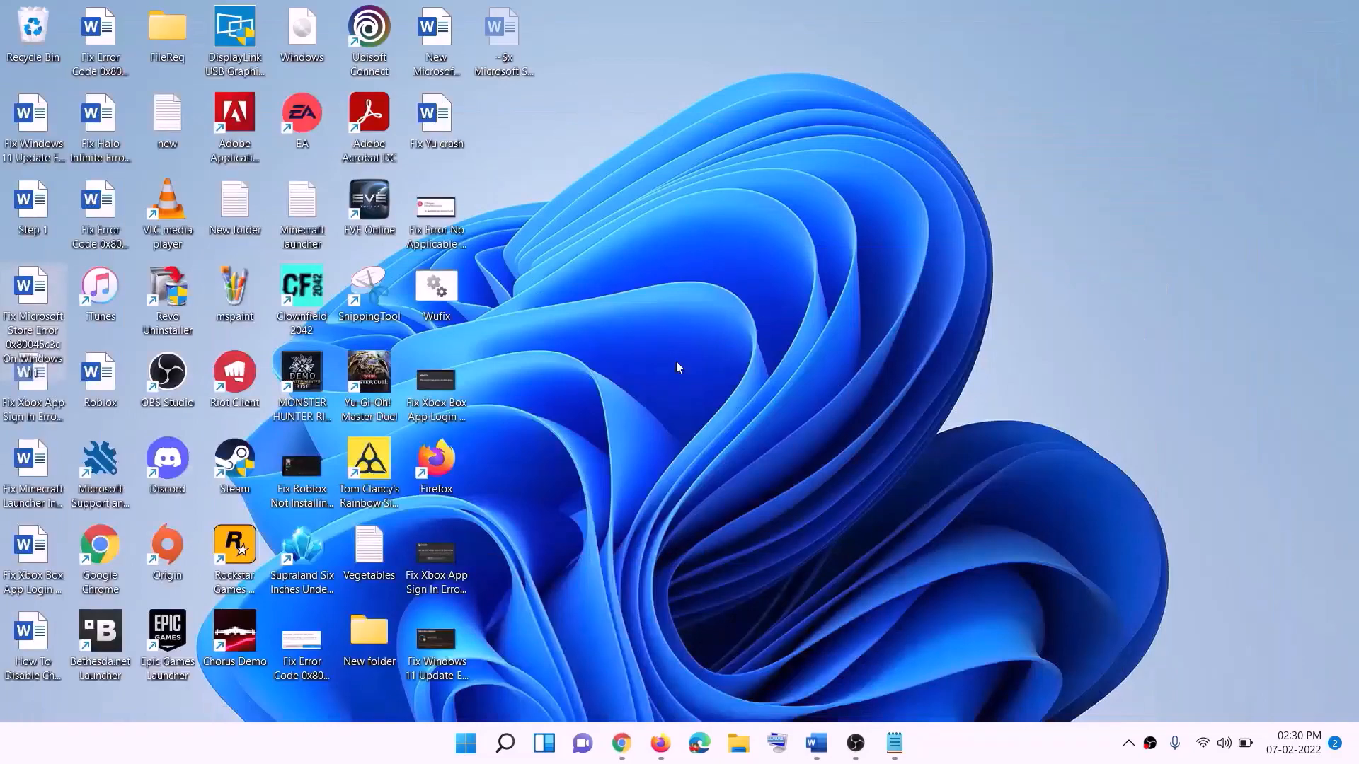
drag(322, 37, 439, 385)
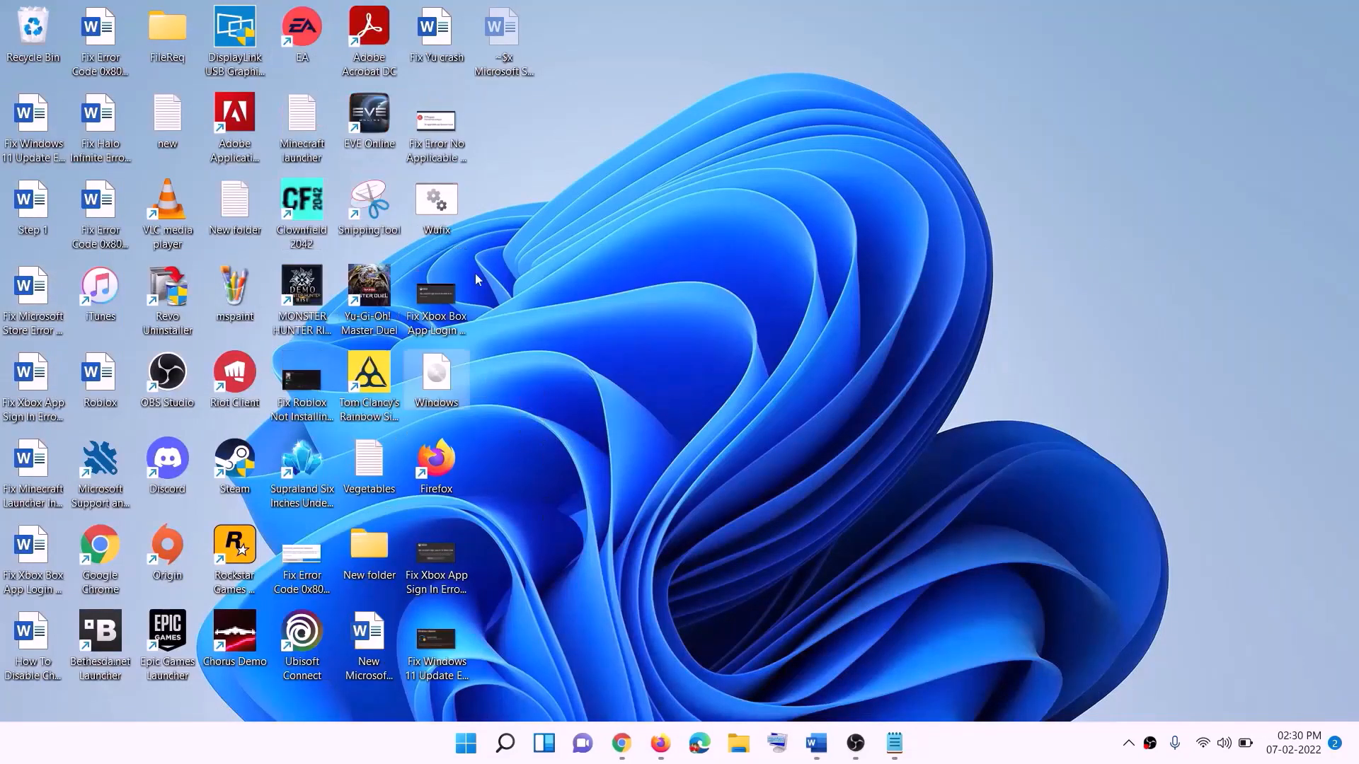
double_click(437, 375)
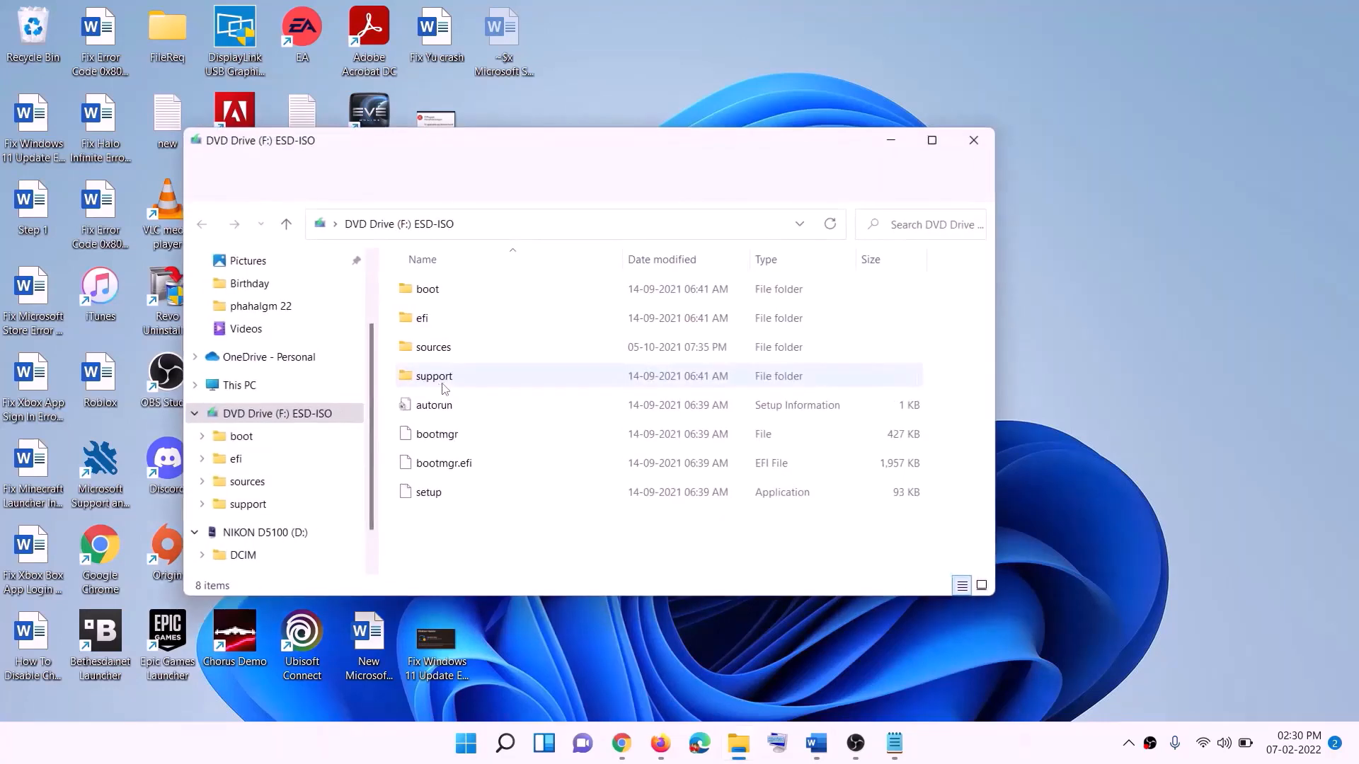
Step: Run setup from the mounted ESD-ISO drive with permission granted and continue past the Install Windows 11 page
click(442, 498)
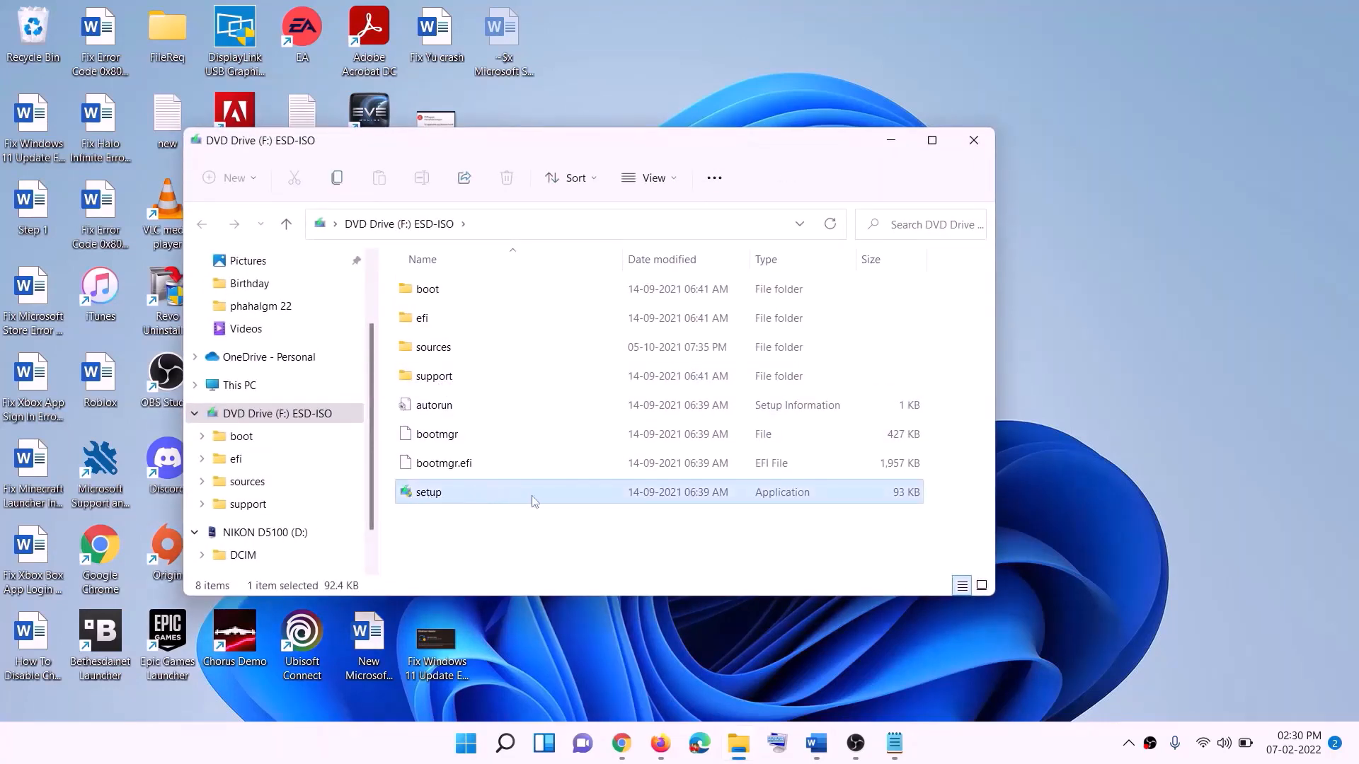
double_click(463, 494)
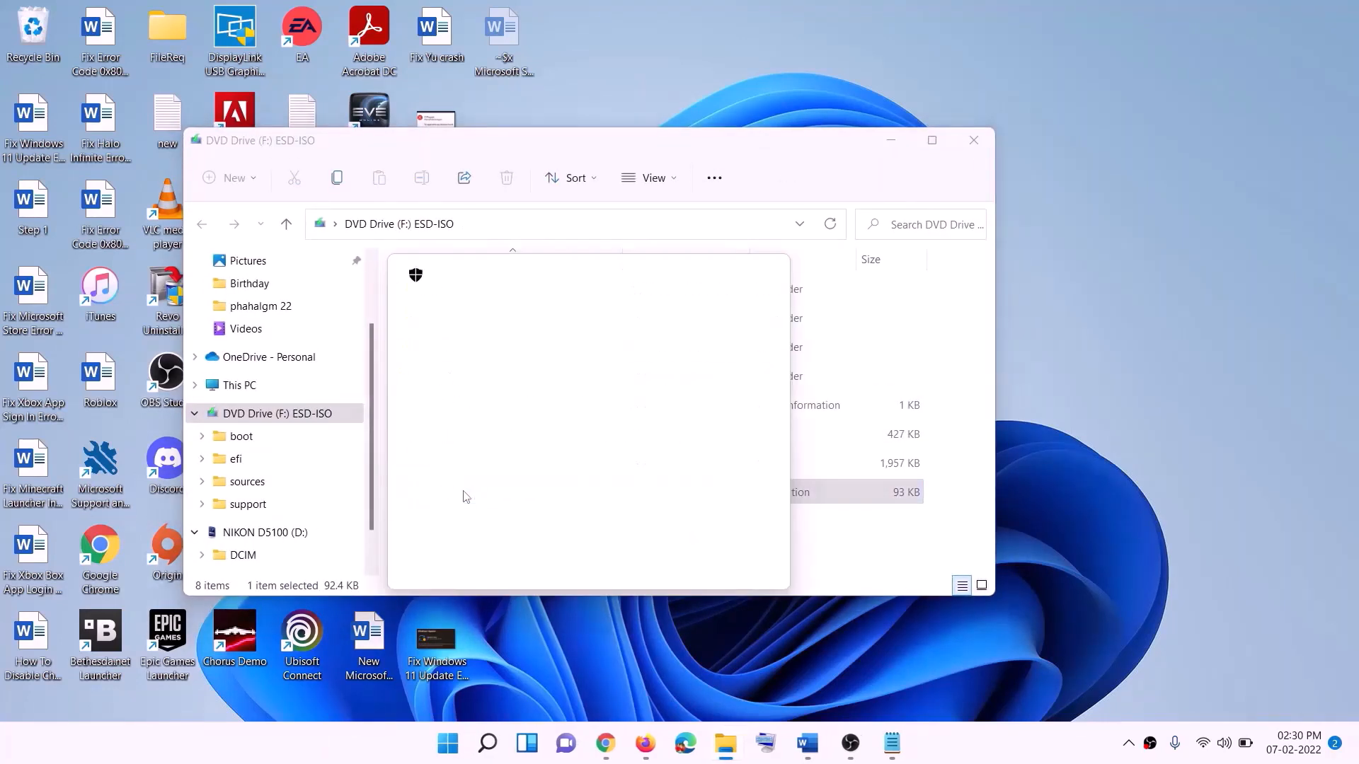
click(554, 558)
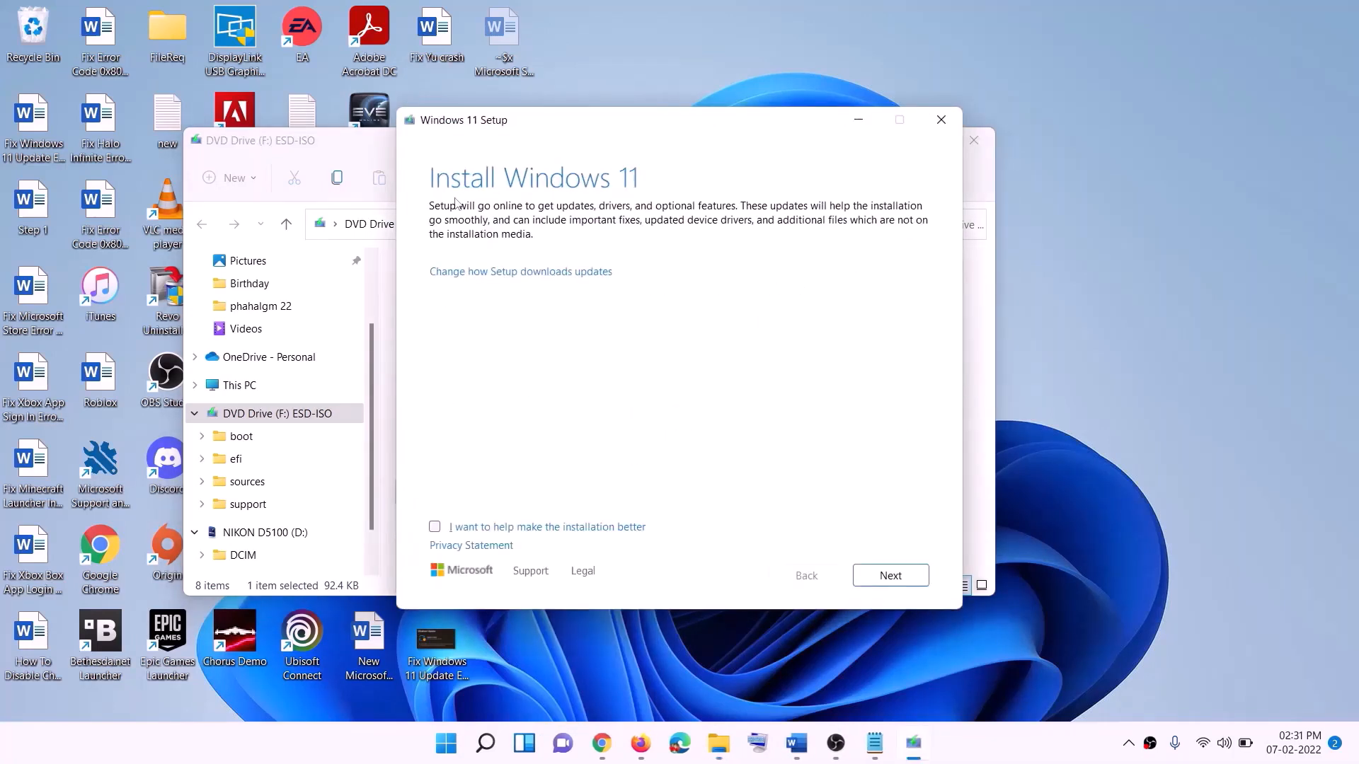
click(890, 575)
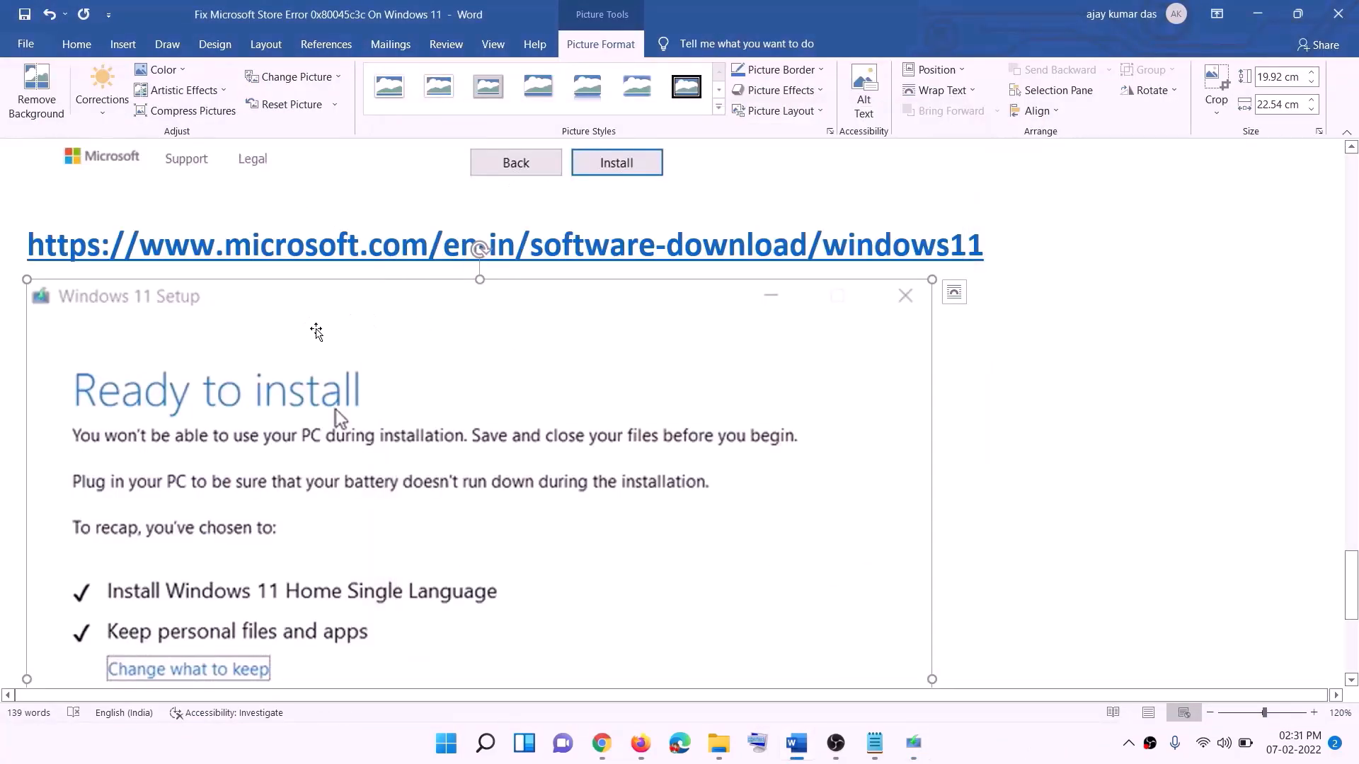
Step: Examine the Windows 11 Ready to install picture in the Word notes, from the recap of what to keep to the Install option
scroll(317, 347, down, 2)
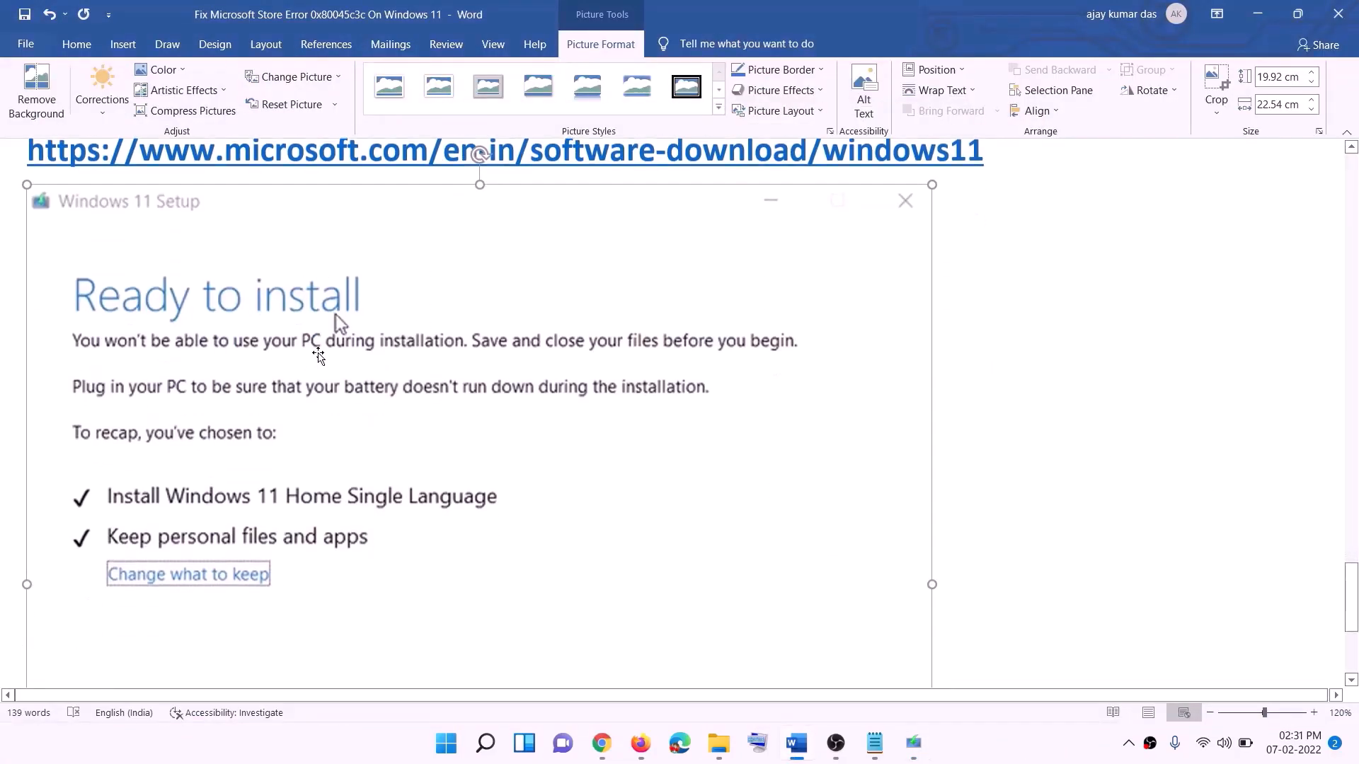
scroll(318, 356, down, 1)
scroll(268, 447, down, 1)
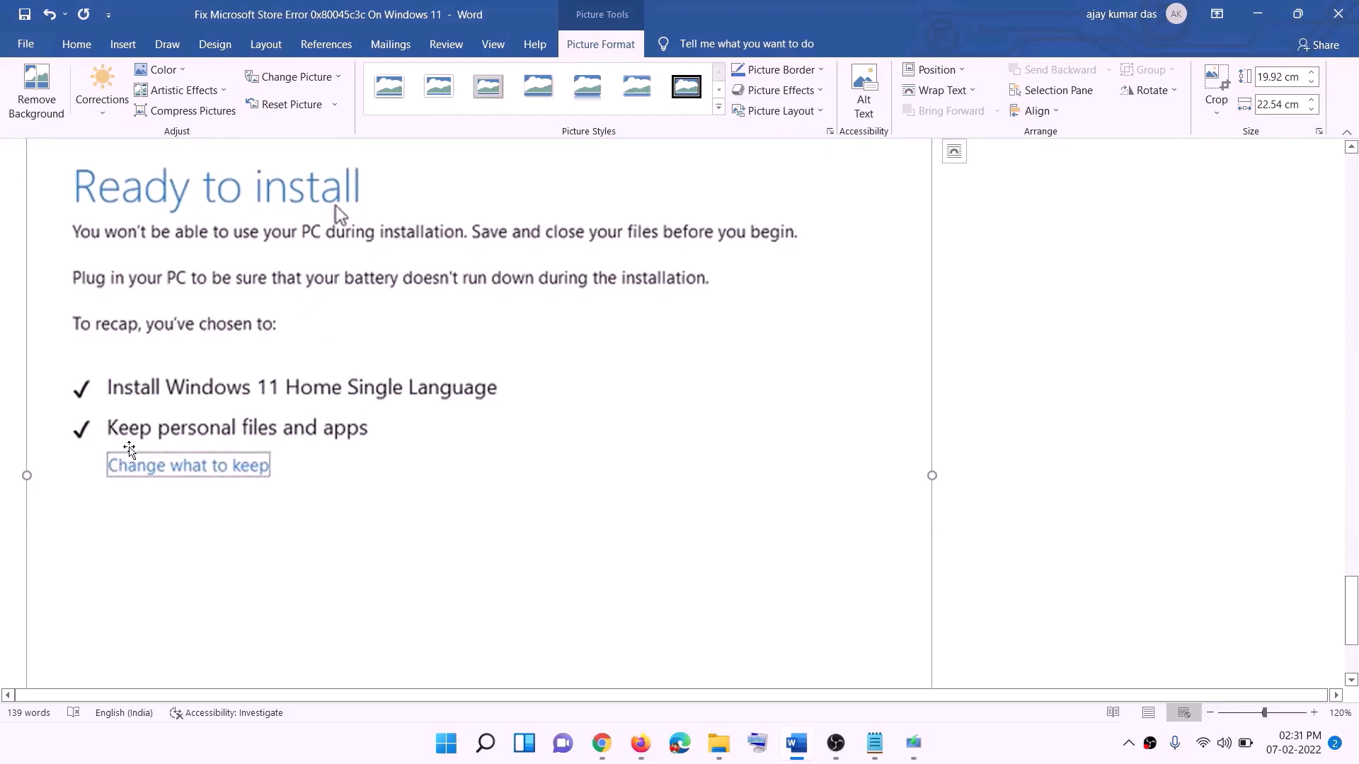
scroll(503, 443, down, 3)
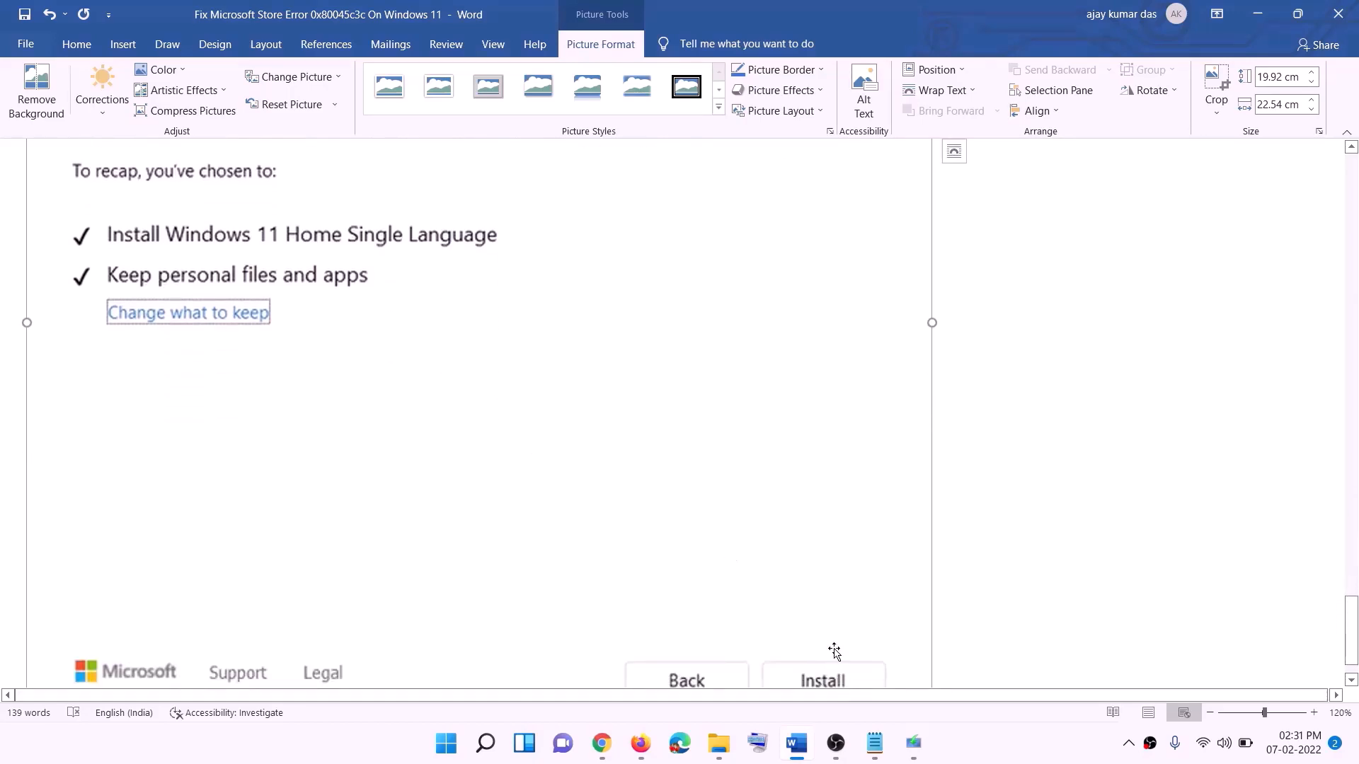
scroll(723, 528, up, 5)
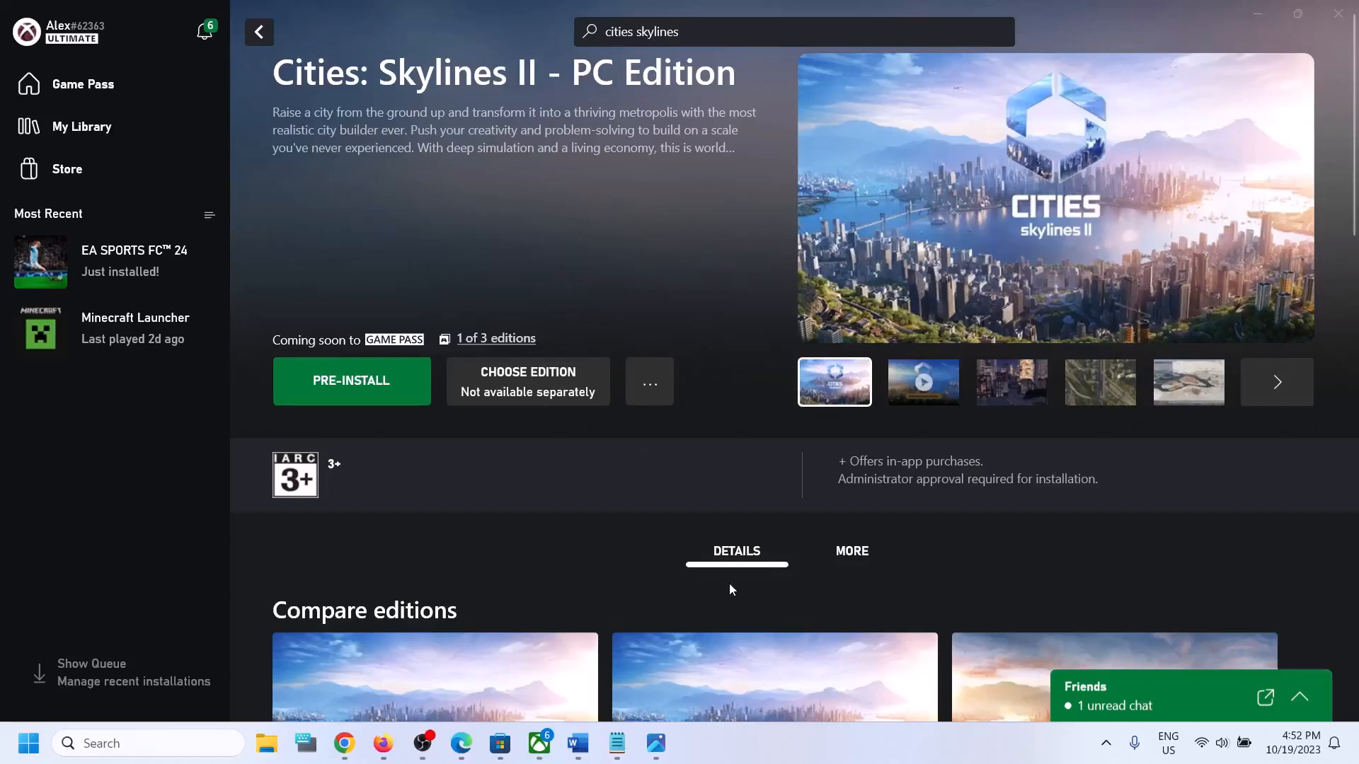
Step: Pre-install Cities: Skylines II - PC Edition to C:\XboxGames in the Xbox app and briefly view the error picture maxresdefault.jpg
click(380, 381)
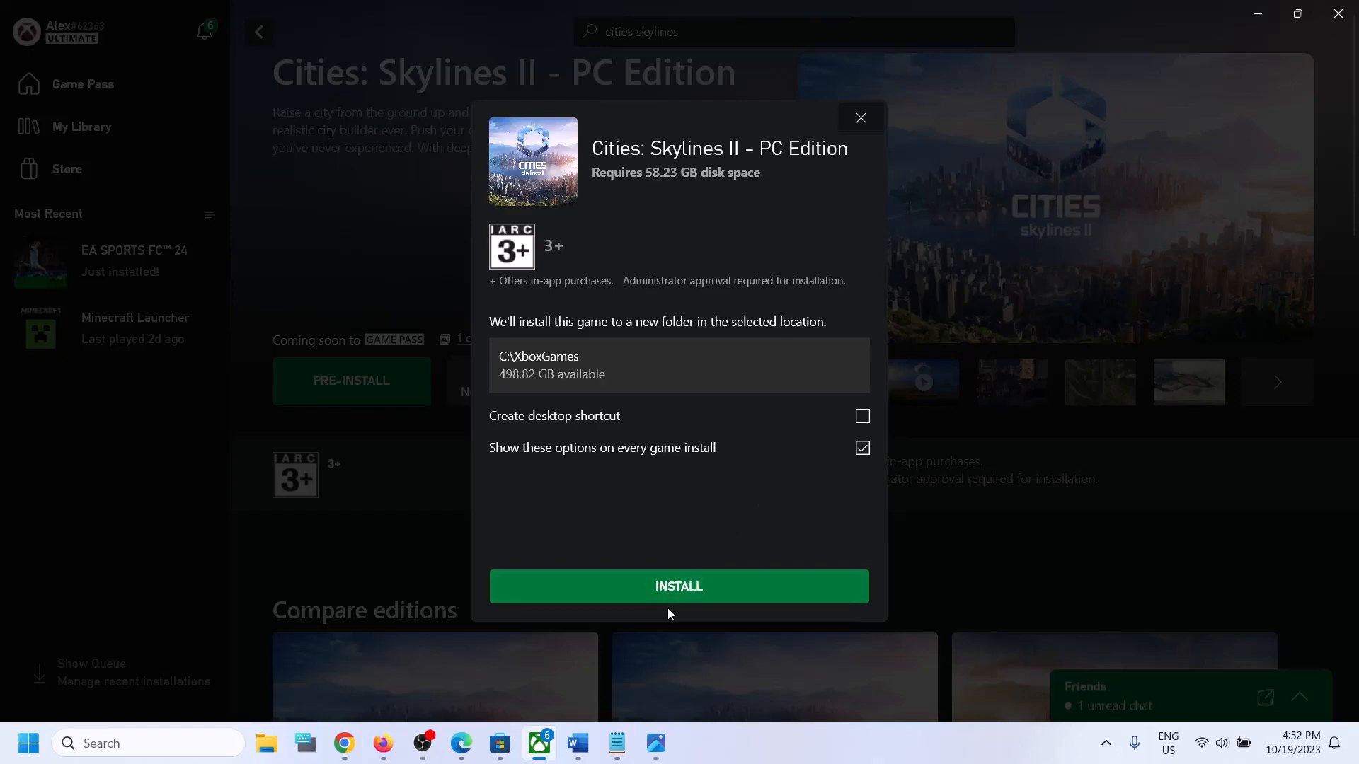
click(678, 592)
click(656, 755)
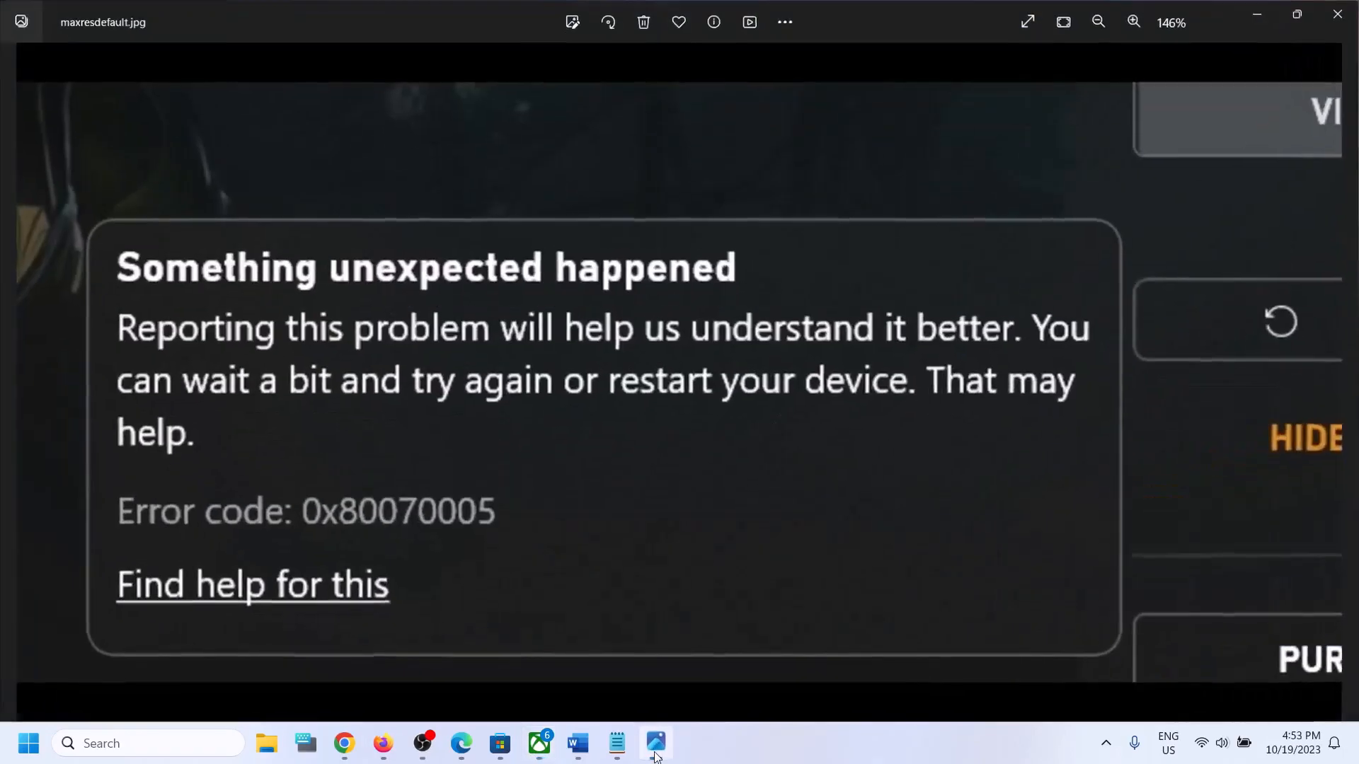
click(1251, 16)
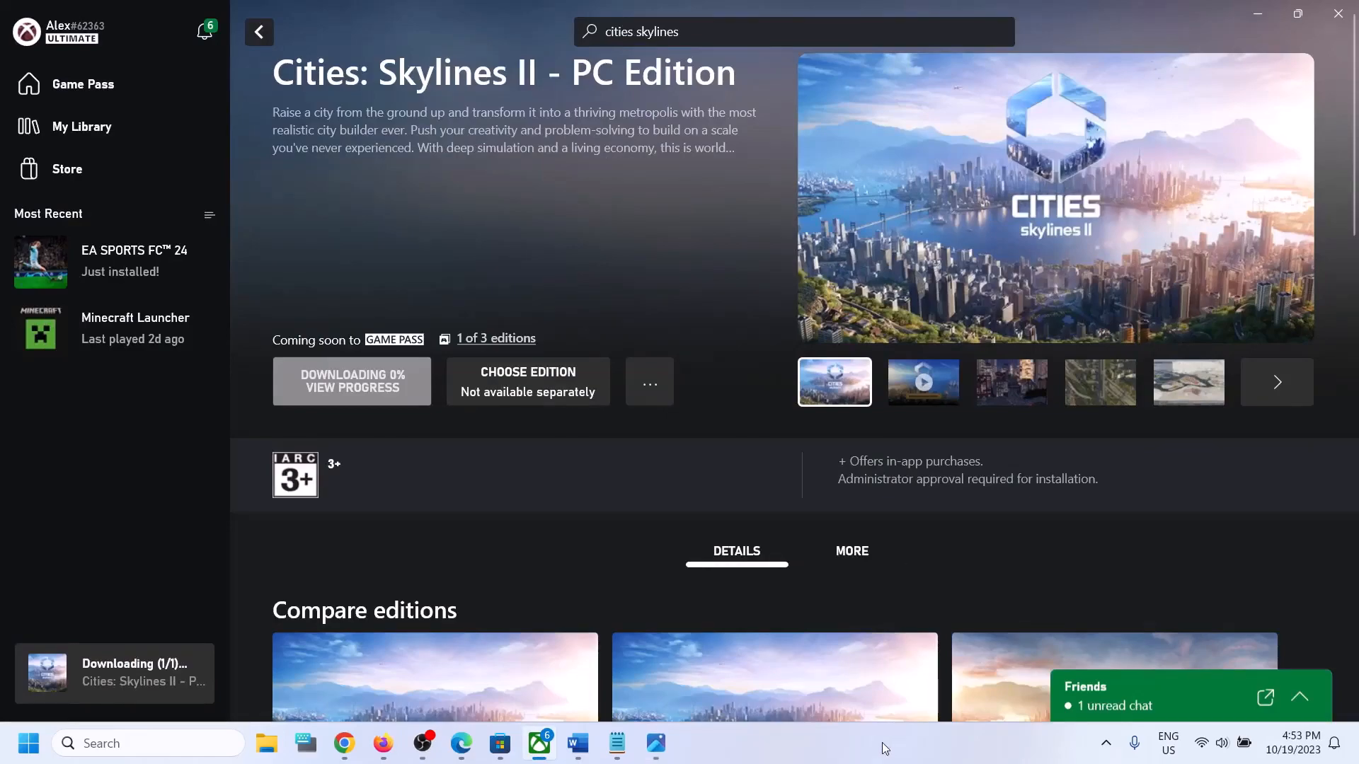